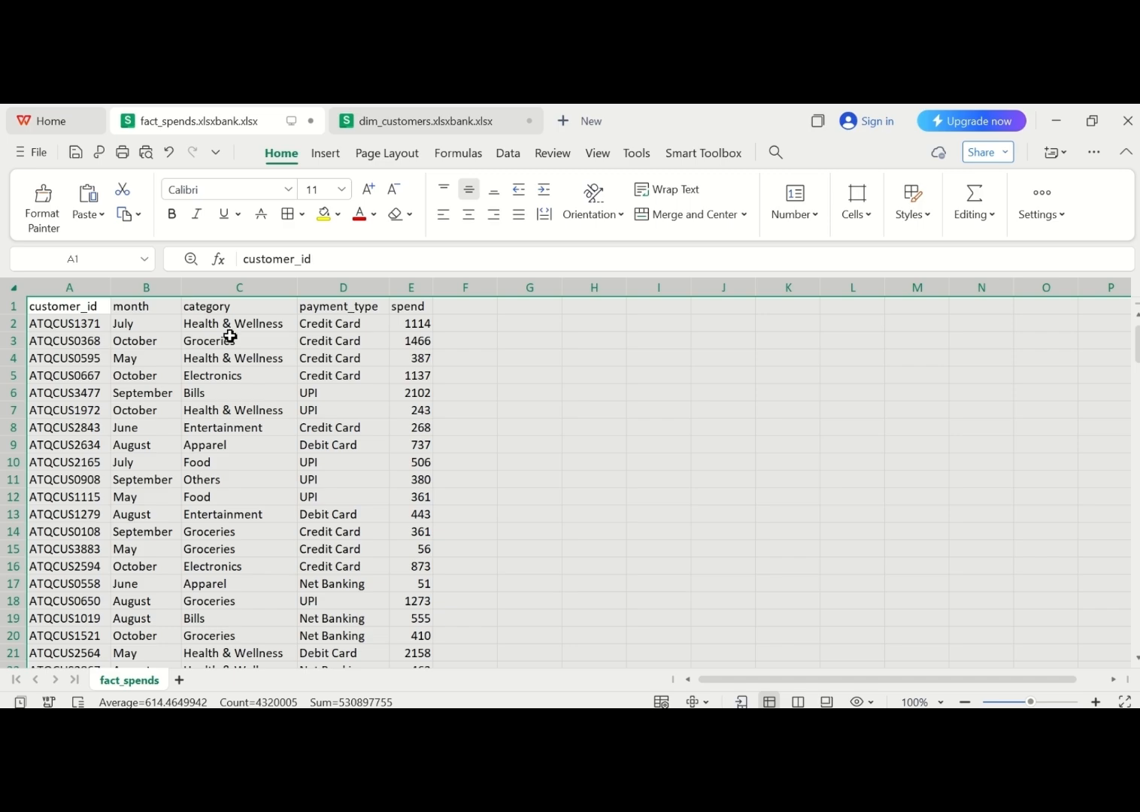
Review the customer records and column headings in the dim_customers workbook
click(421, 122)
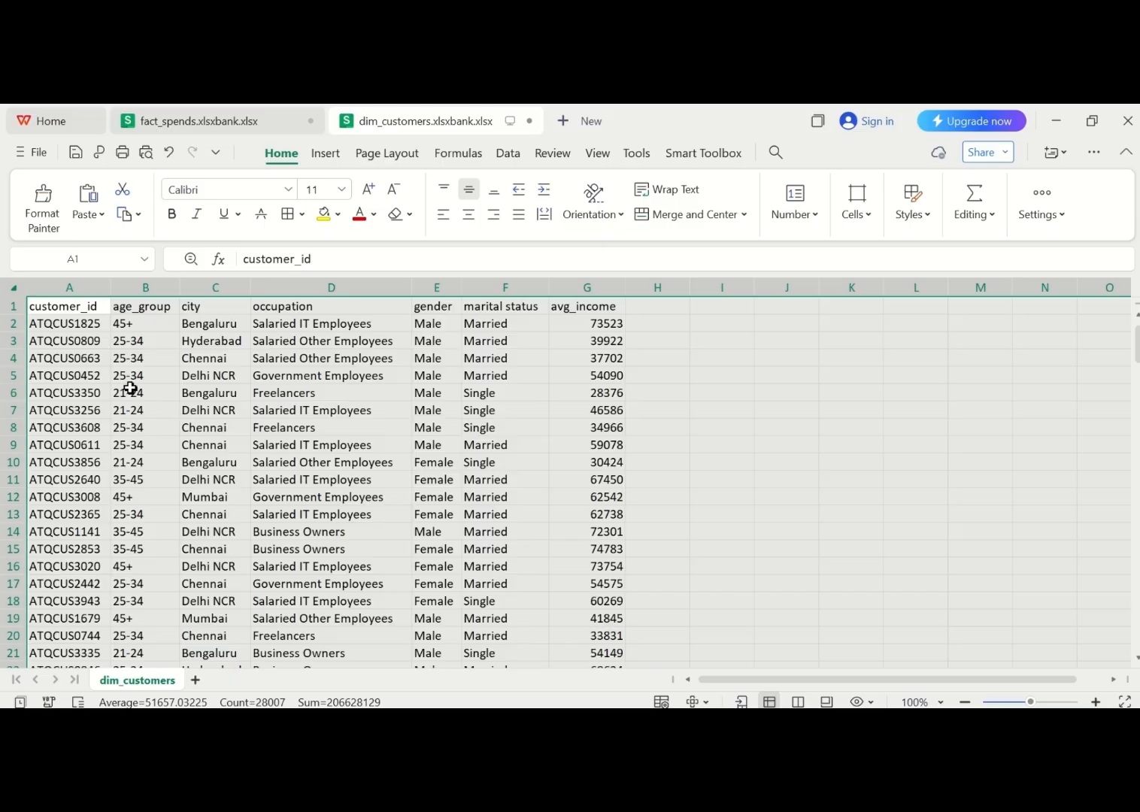
scroll(134, 390, down, 3)
scroll(143, 406, up, 2)
scroll(146, 414, up, 1)
Switch to Power BI Desktop and start a blank report
click(737, 703)
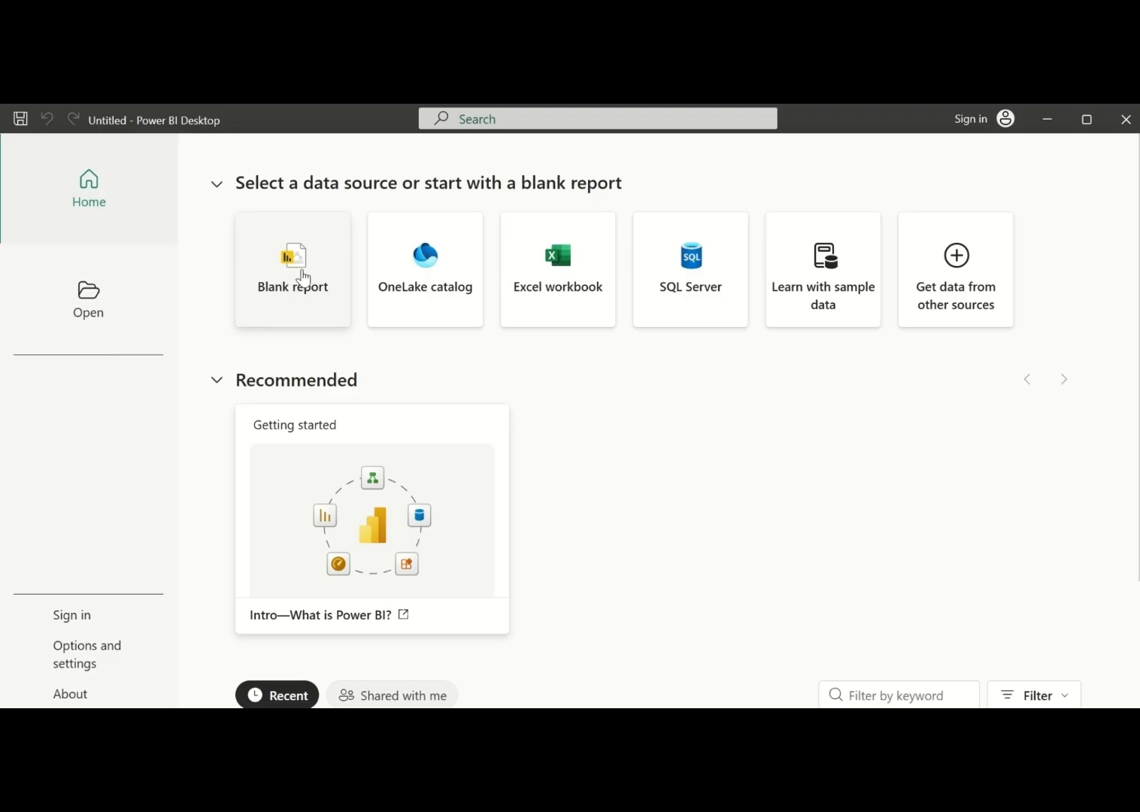
click(303, 277)
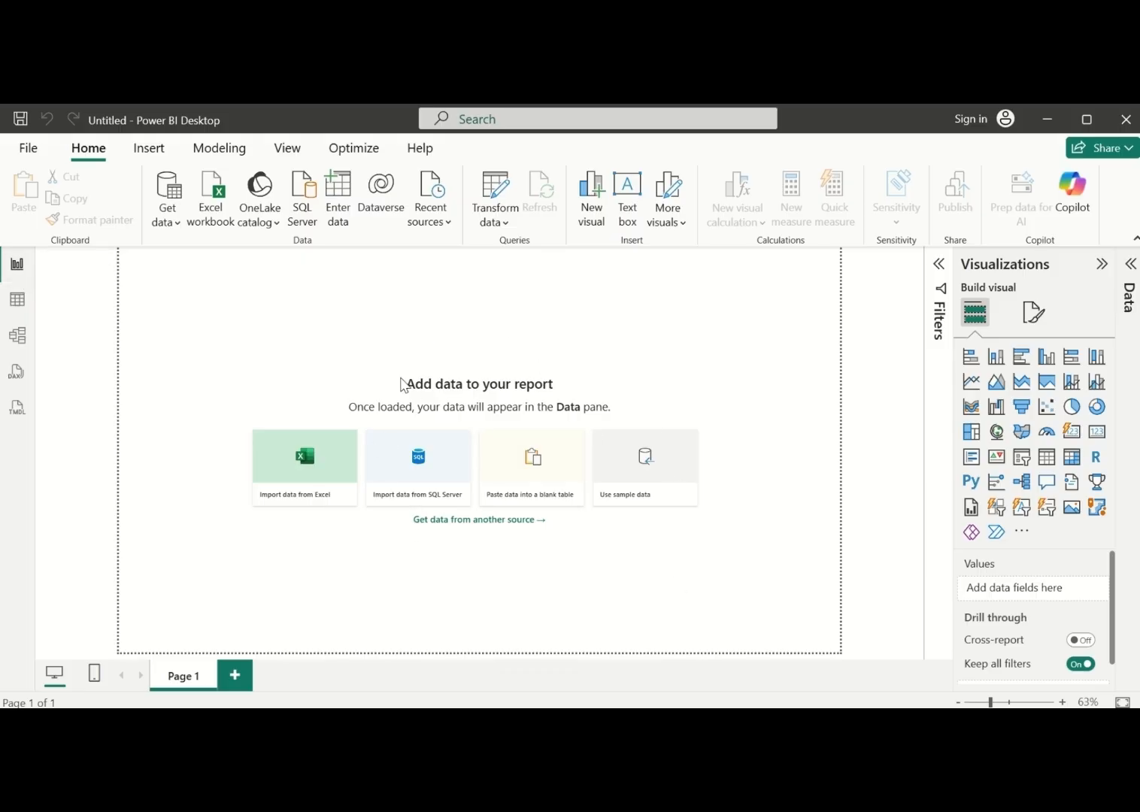
Look at the table and model views, return to the report view and expand the Data pane
click(17, 304)
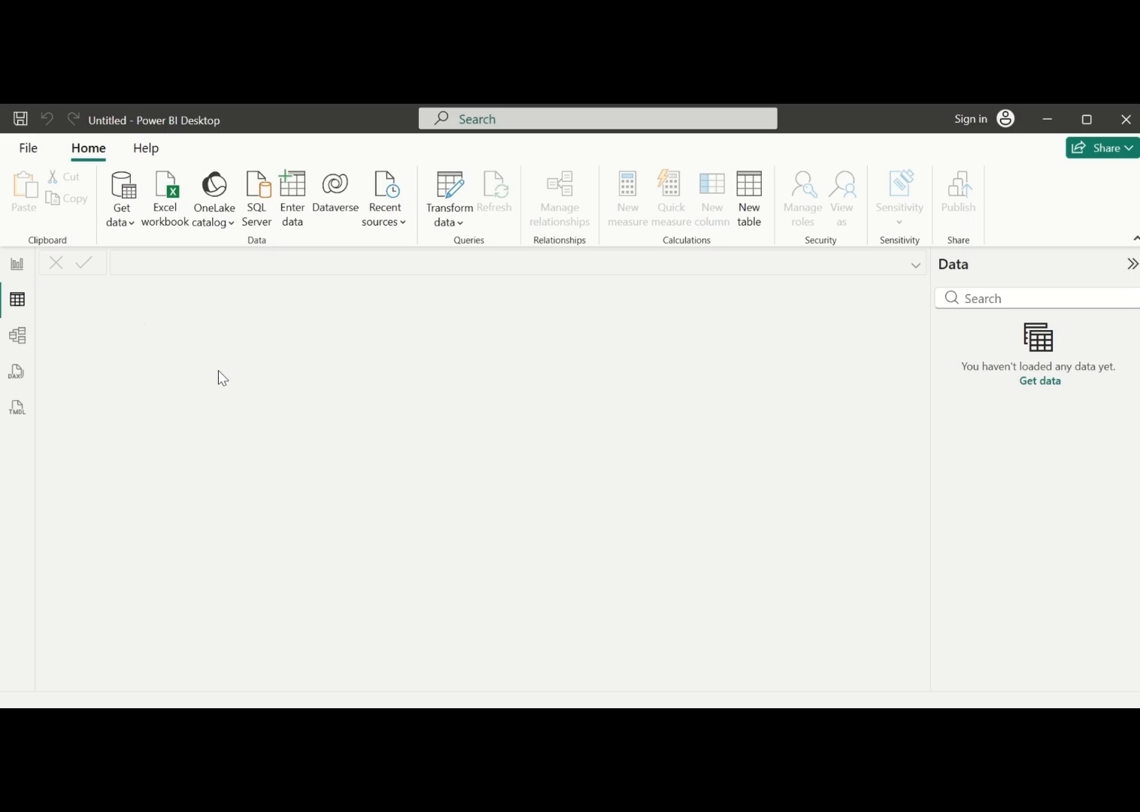
click(13, 340)
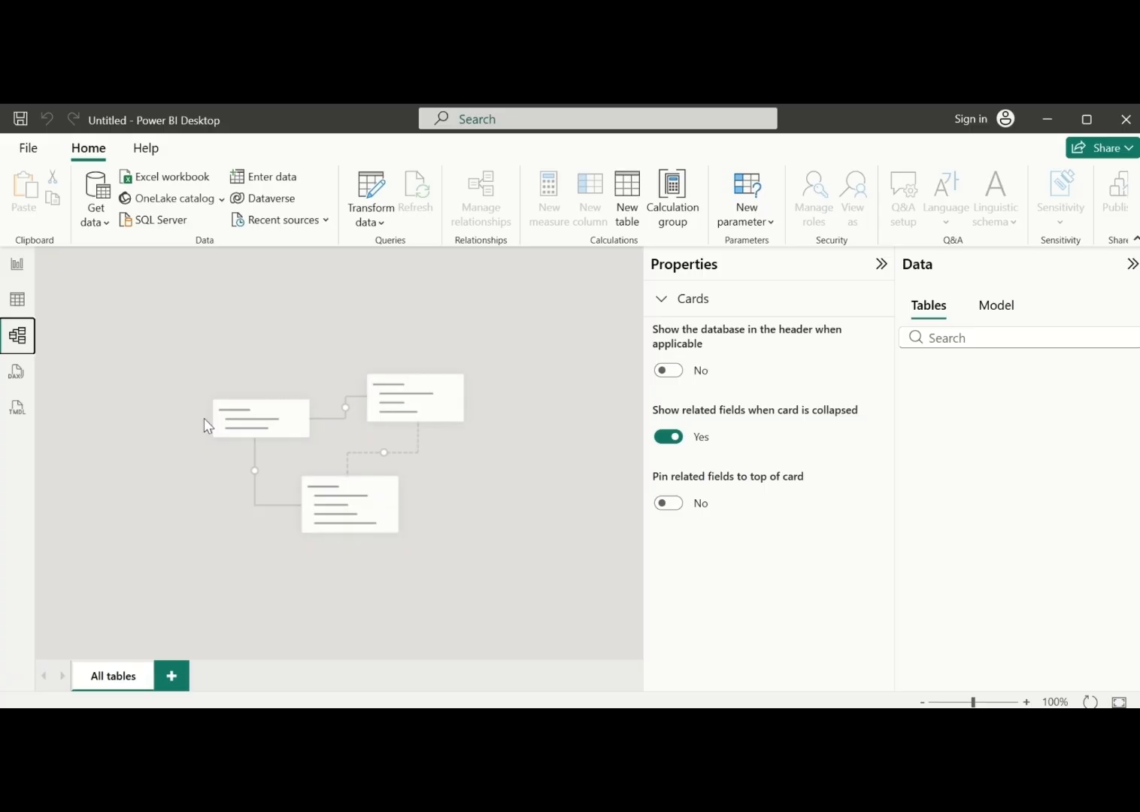
click(17, 264)
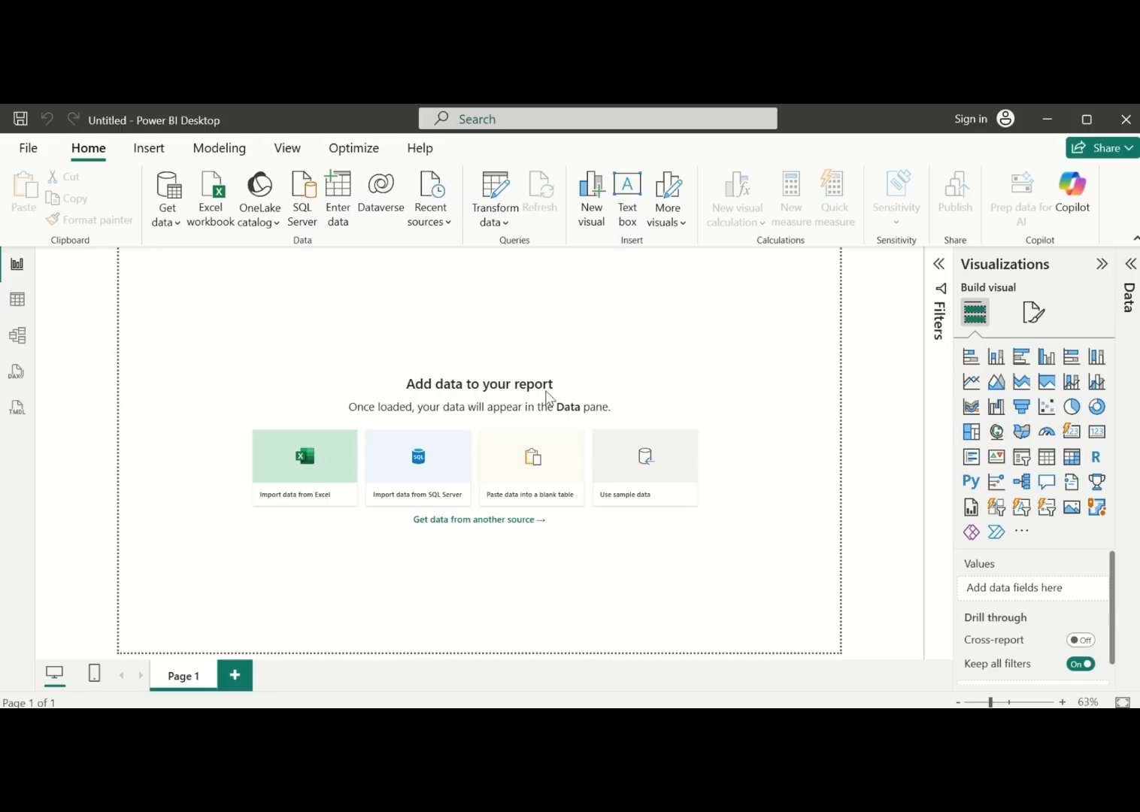
click(1130, 264)
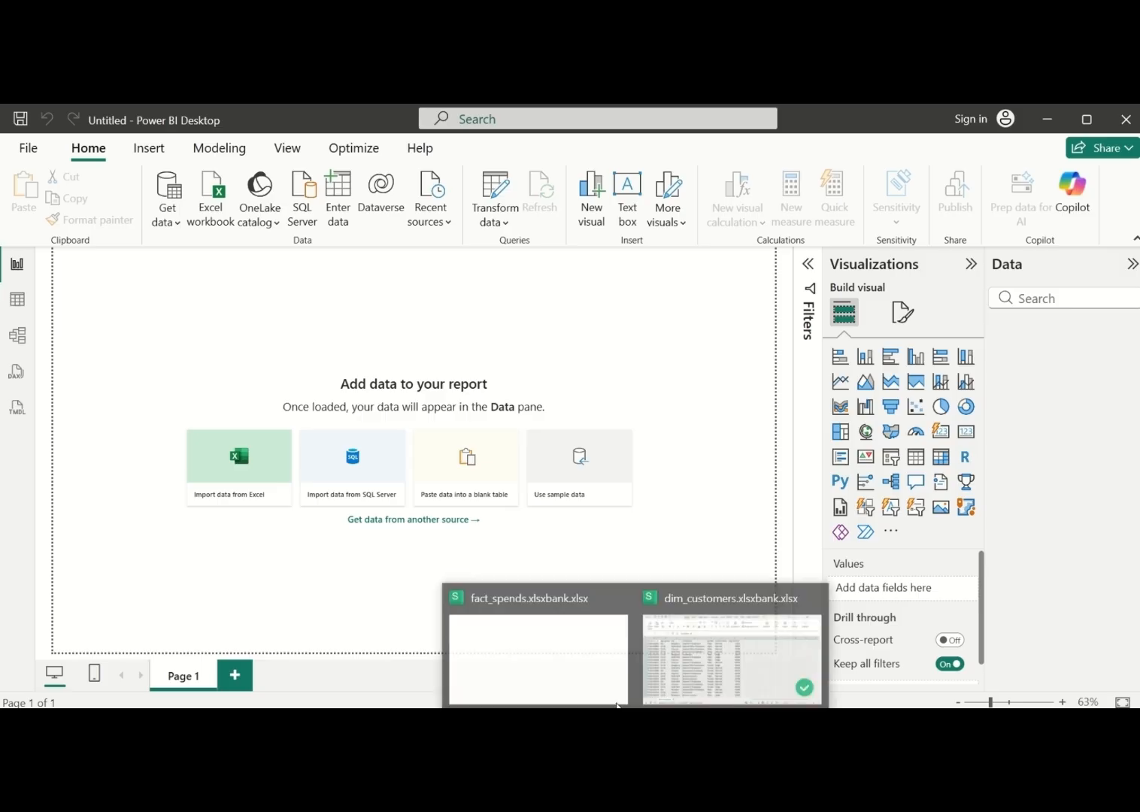
Check the fact_spends and dim_customers workbooks in WPS Office and return to Power BI Desktop
click(633, 646)
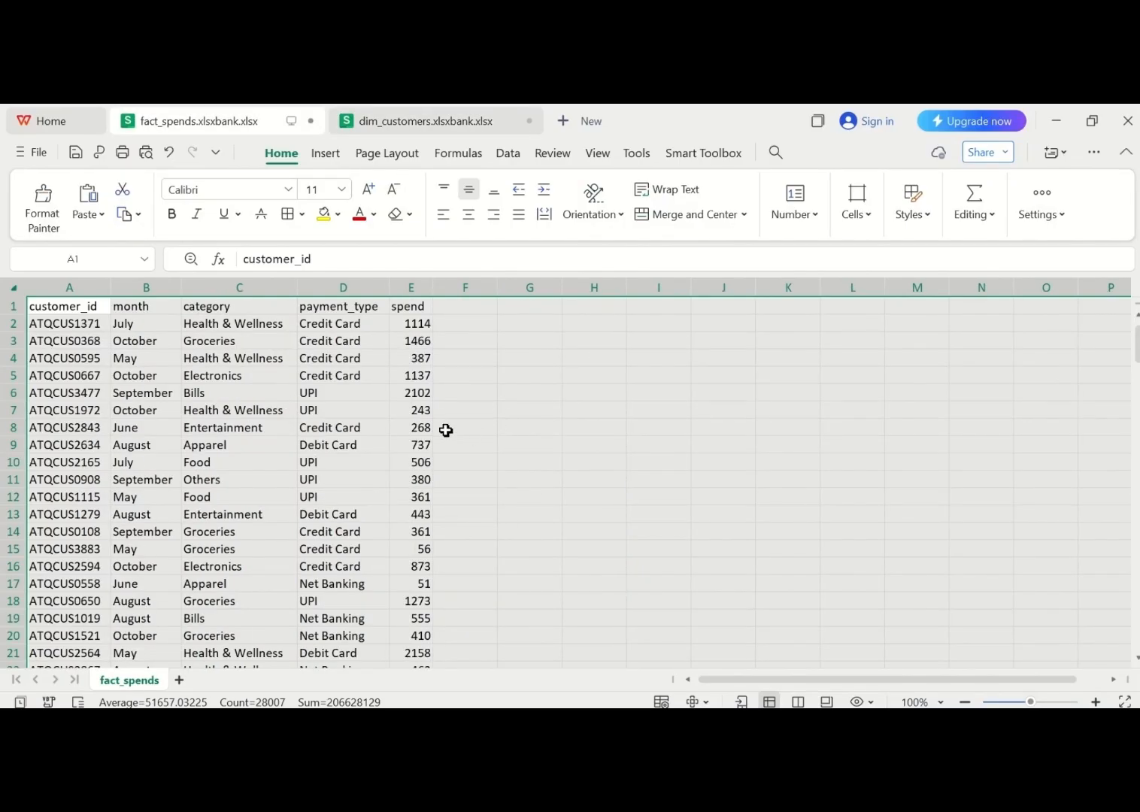
click(458, 123)
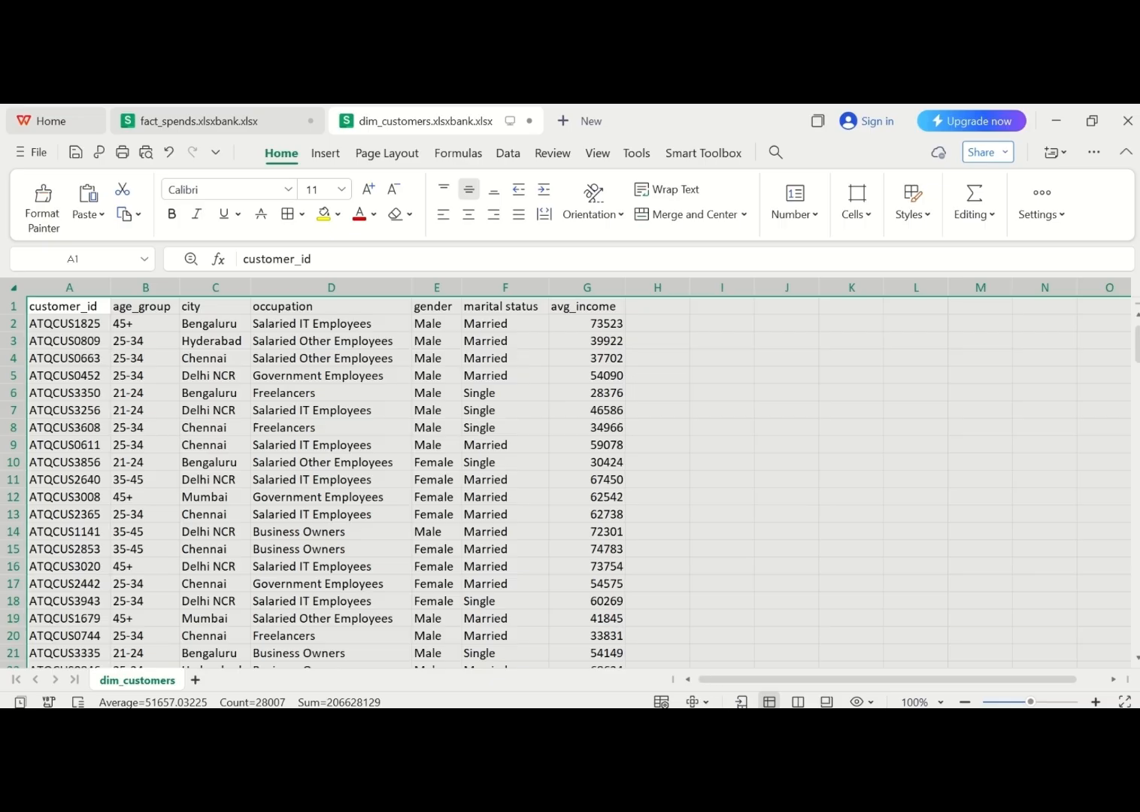
click(753, 677)
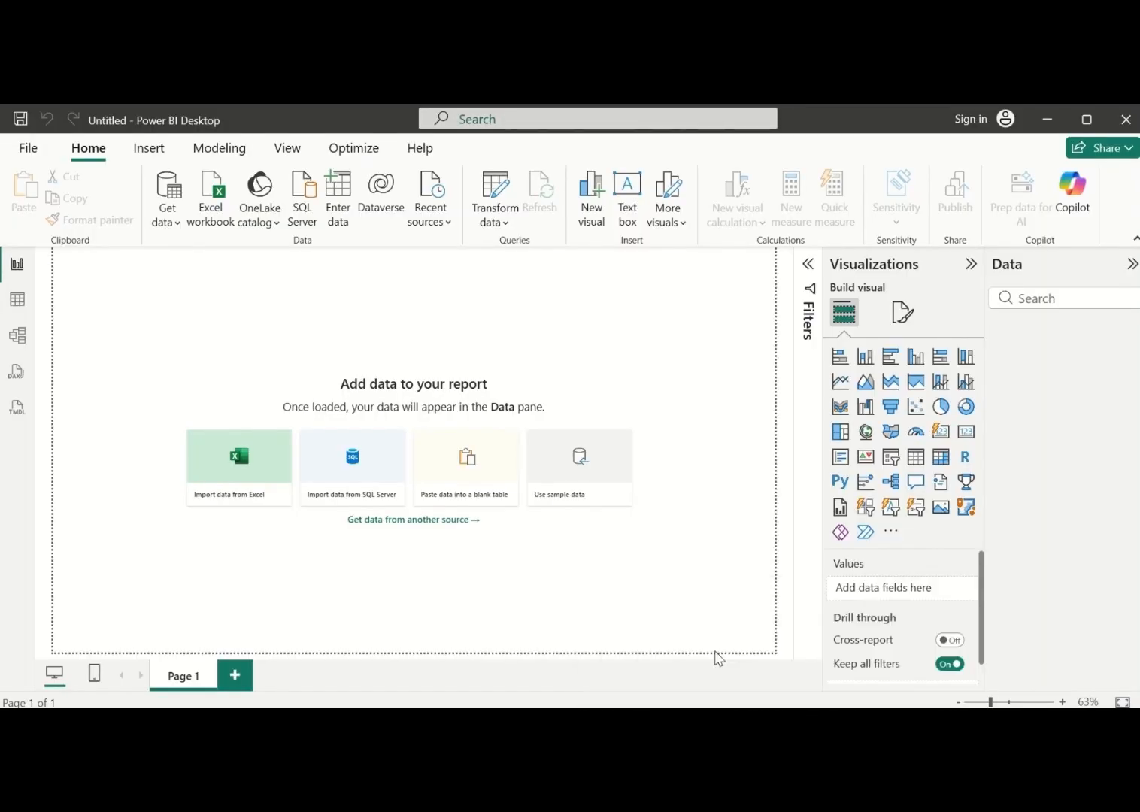
Open the complete Get Data source list and browse the connectors available across all categories
click(167, 219)
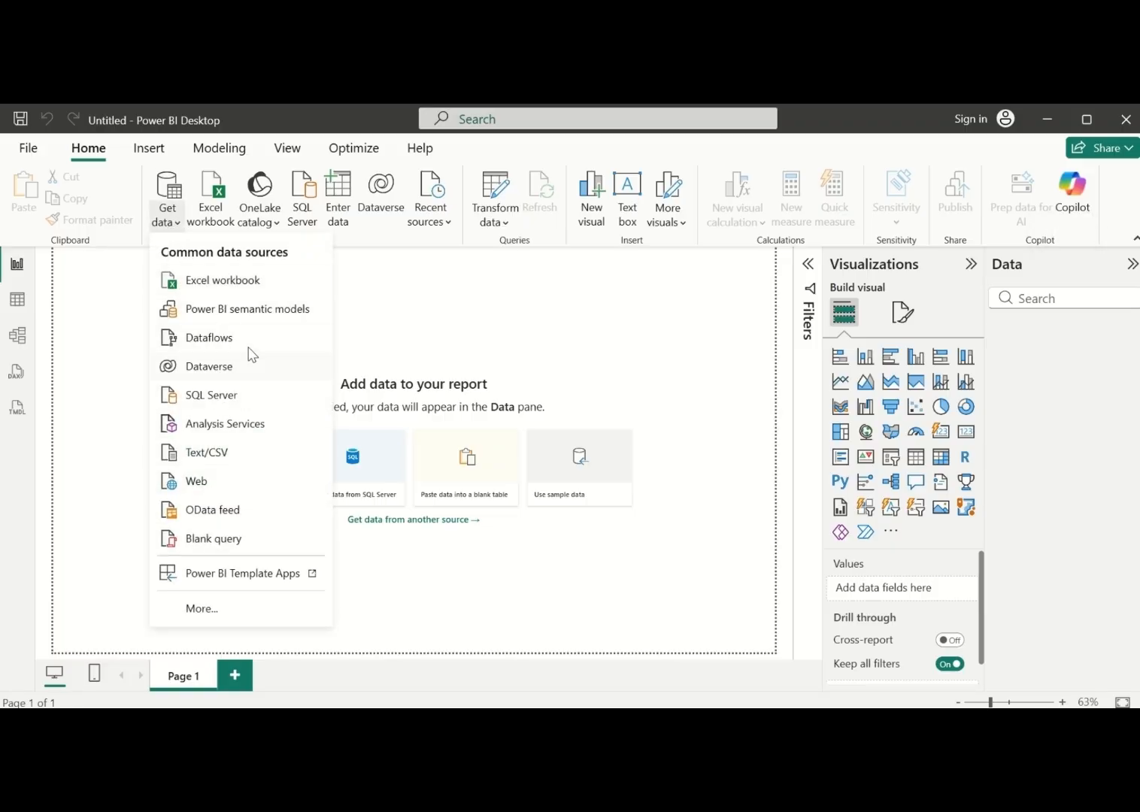
click(209, 610)
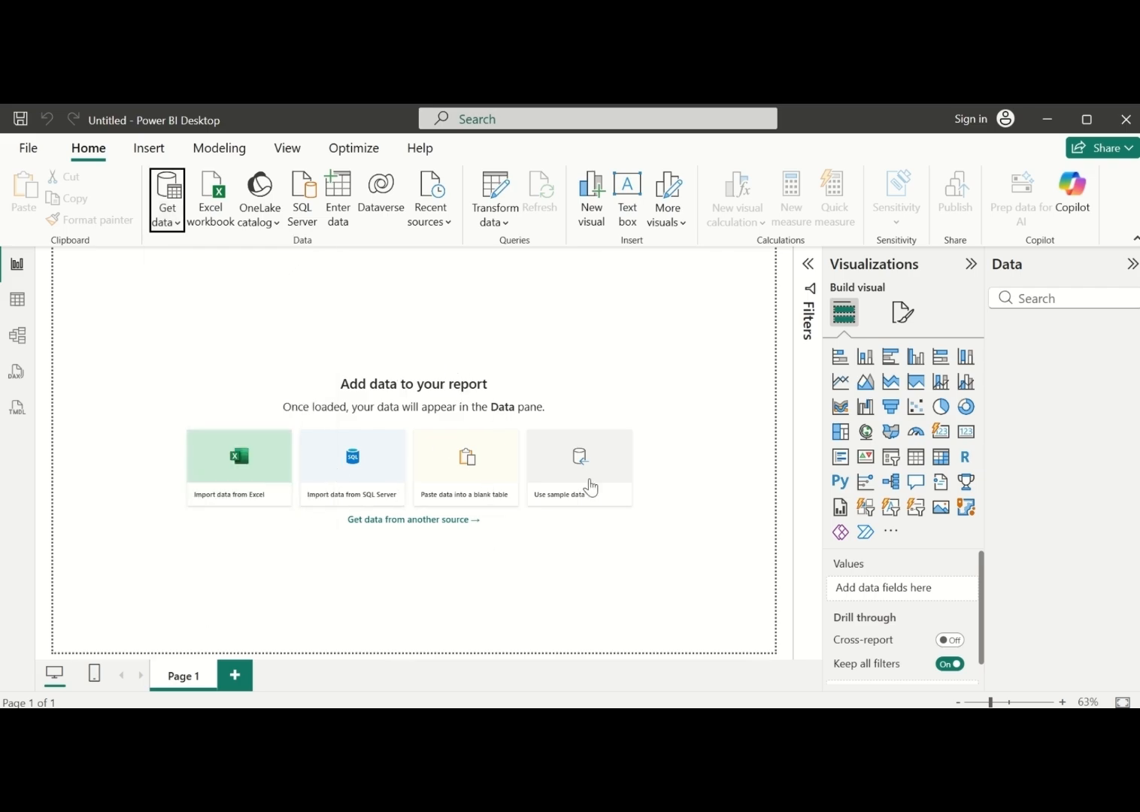
click(537, 479)
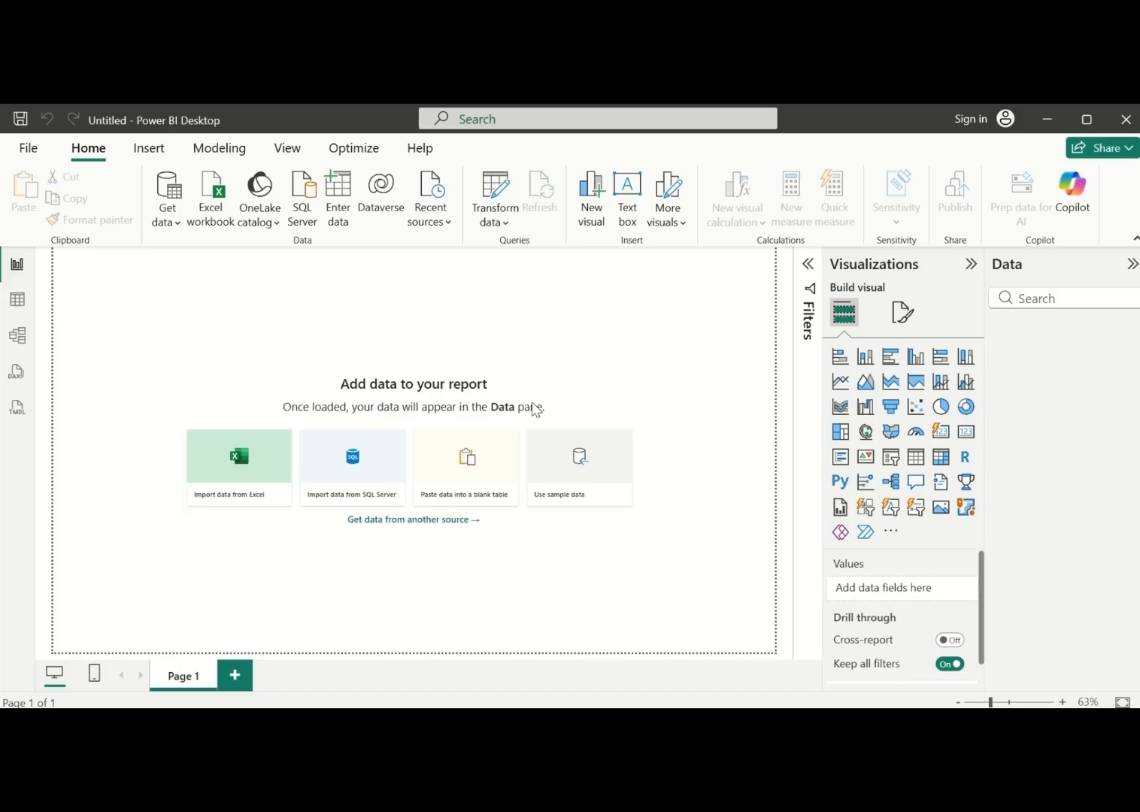
scroll(569, 464, down, 5)
scroll(568, 459, up, 5)
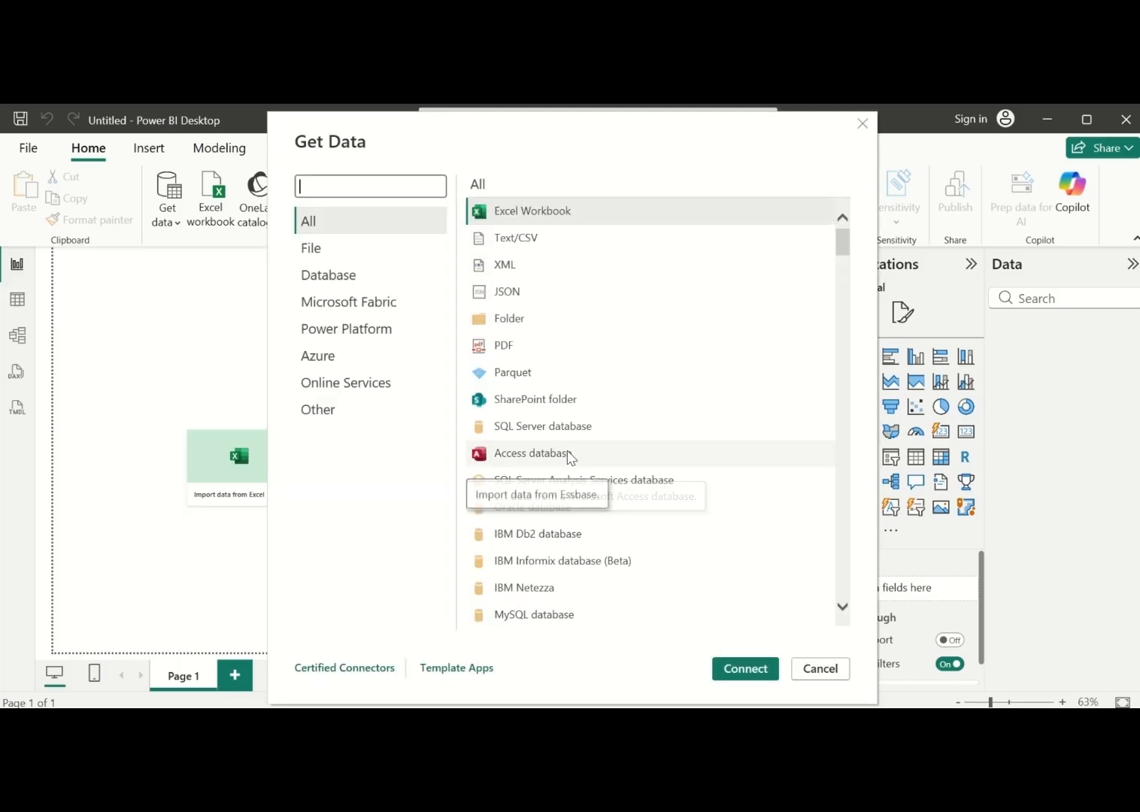
scroll(567, 451, down, 6)
scroll(566, 448, up, 5)
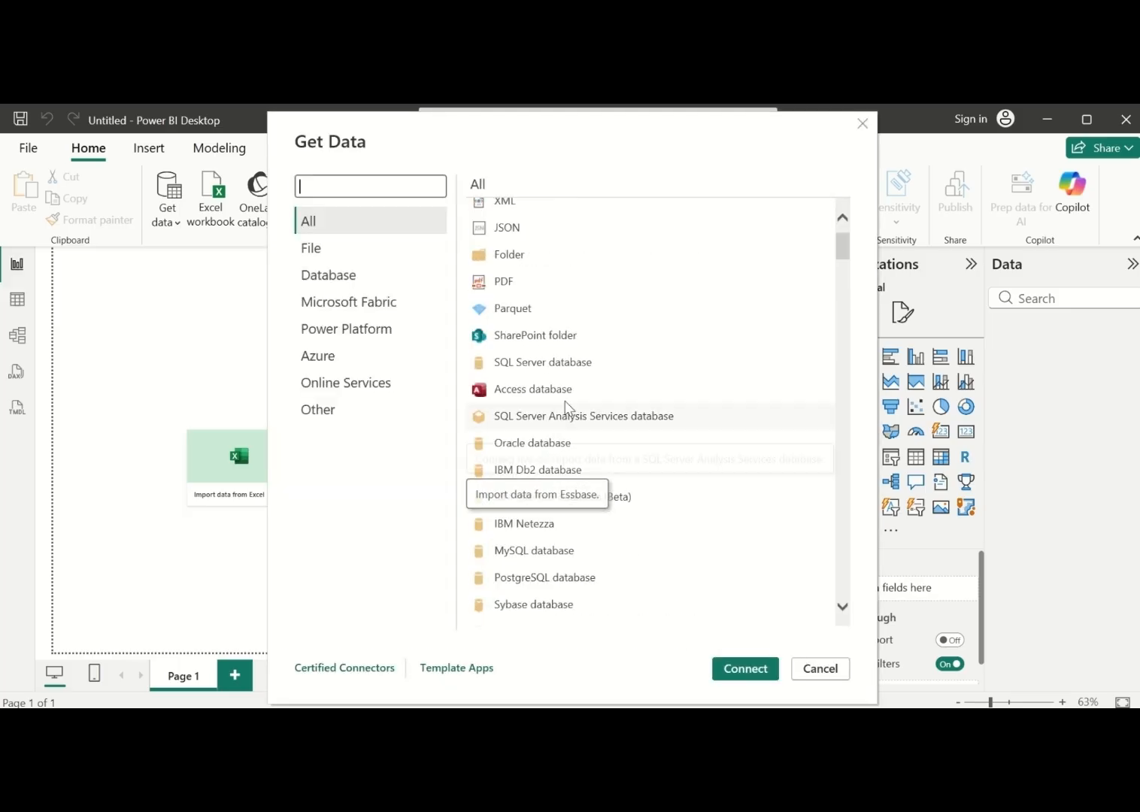
scroll(559, 474, down, 6)
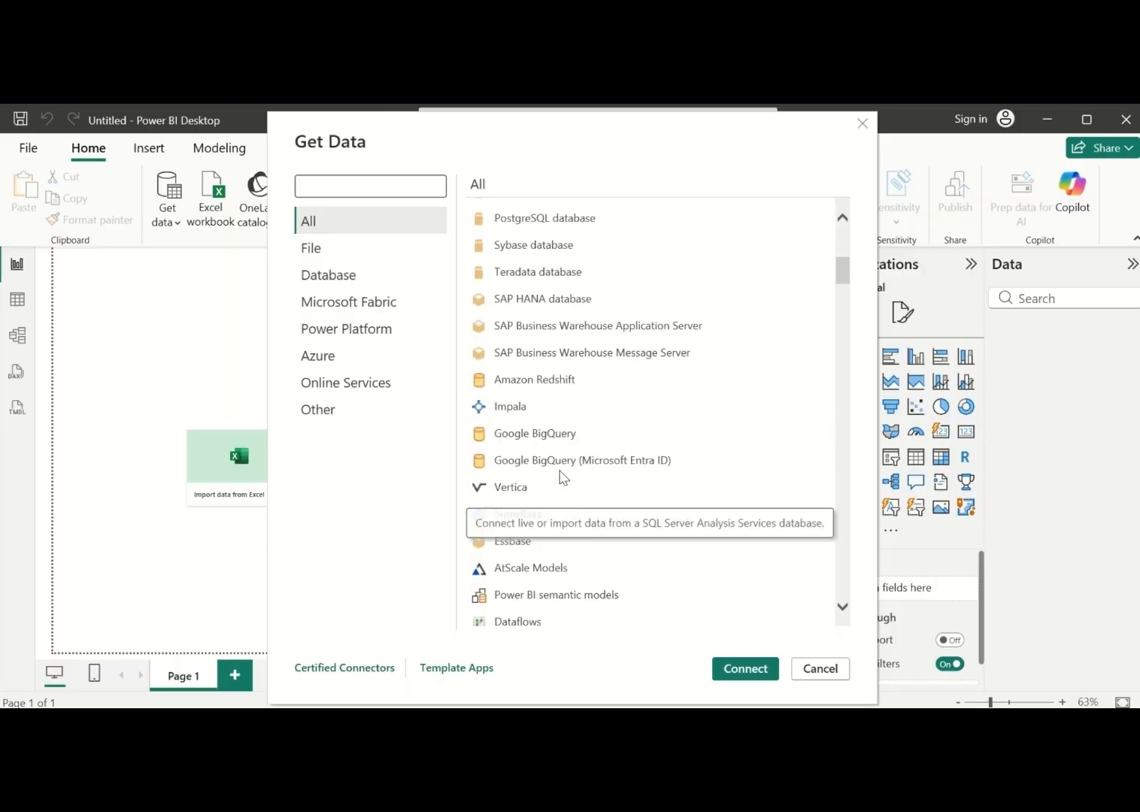
scroll(533, 391, up, 5)
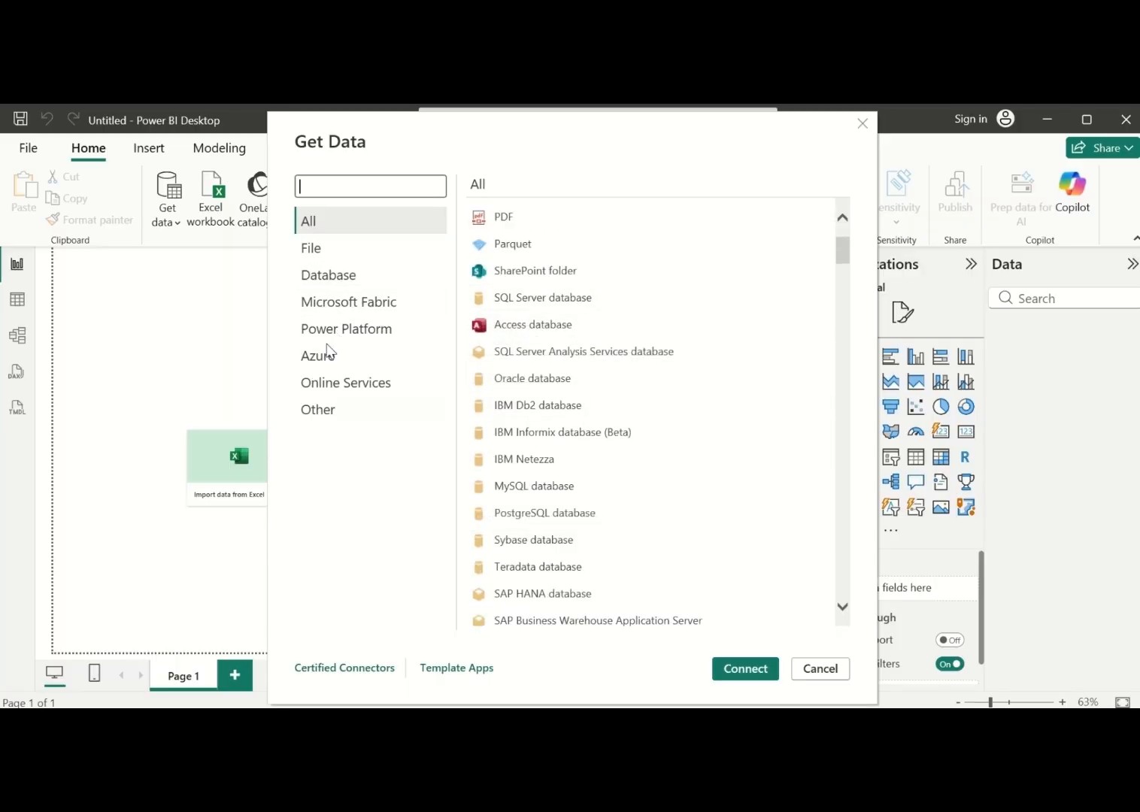
Examine the connectors offered in the File, Database, Microsoft Fabric, Azure, Online Services and Other categories
click(344, 259)
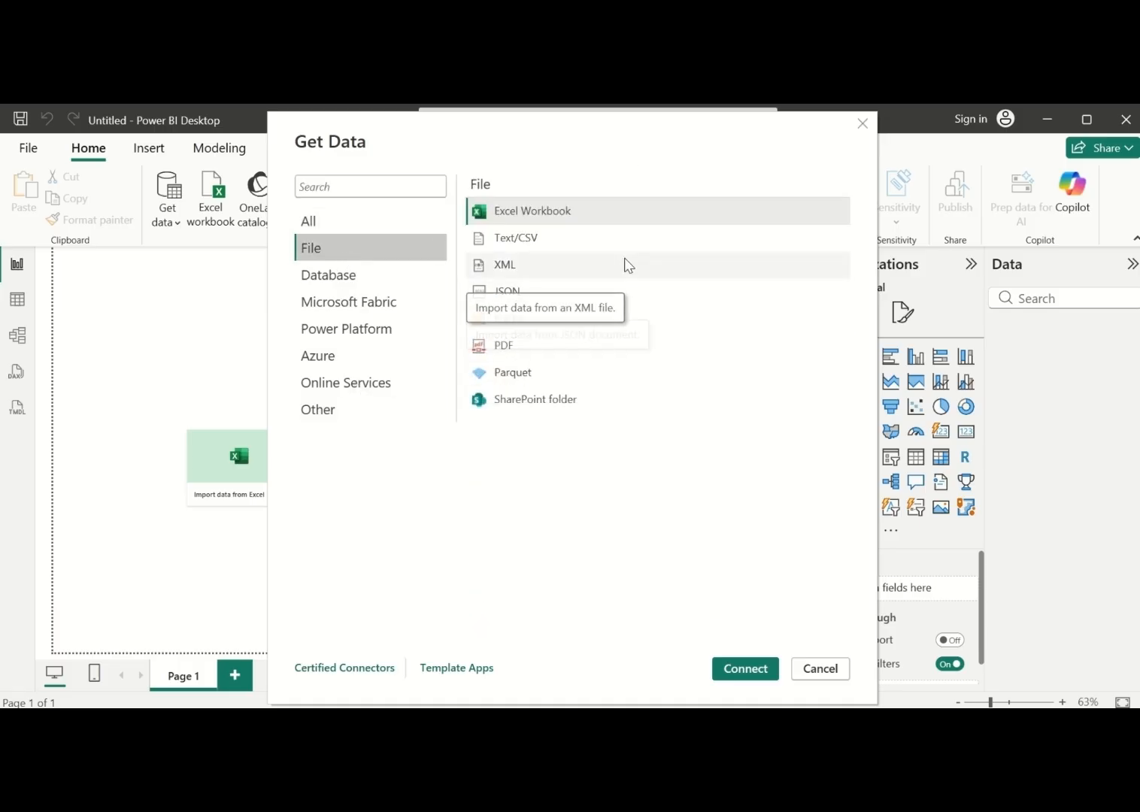
click(388, 280)
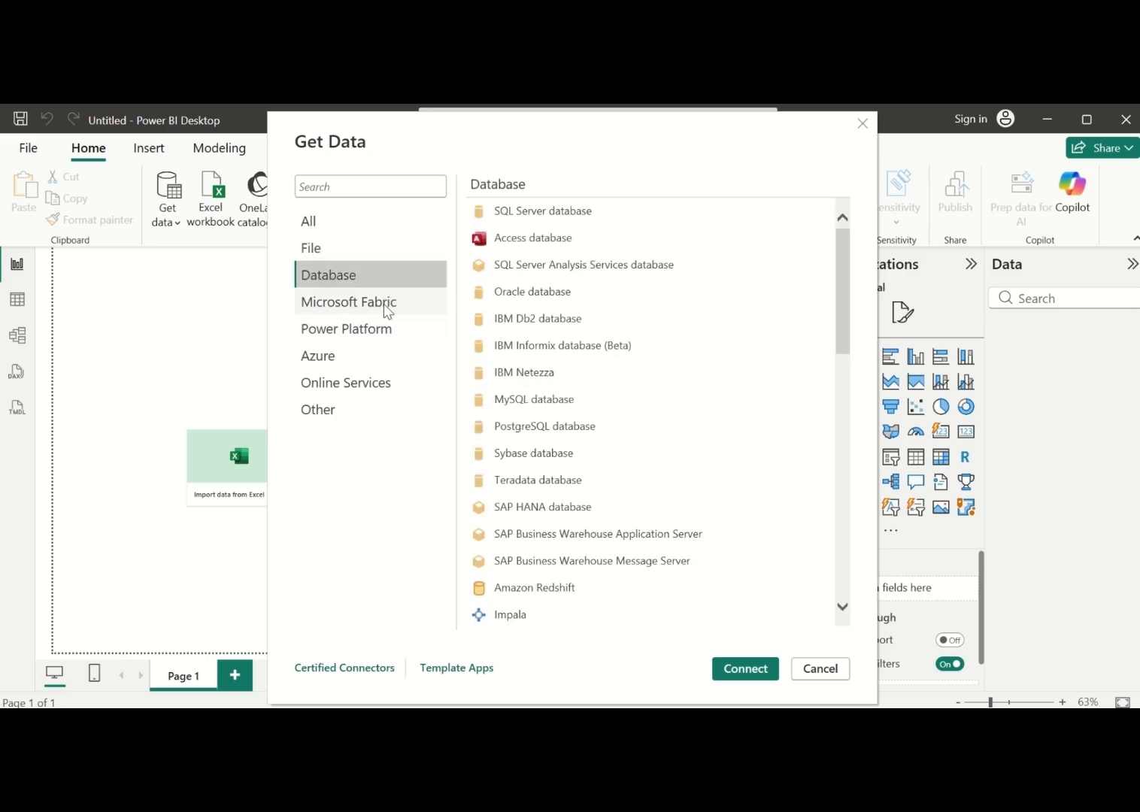
click(384, 305)
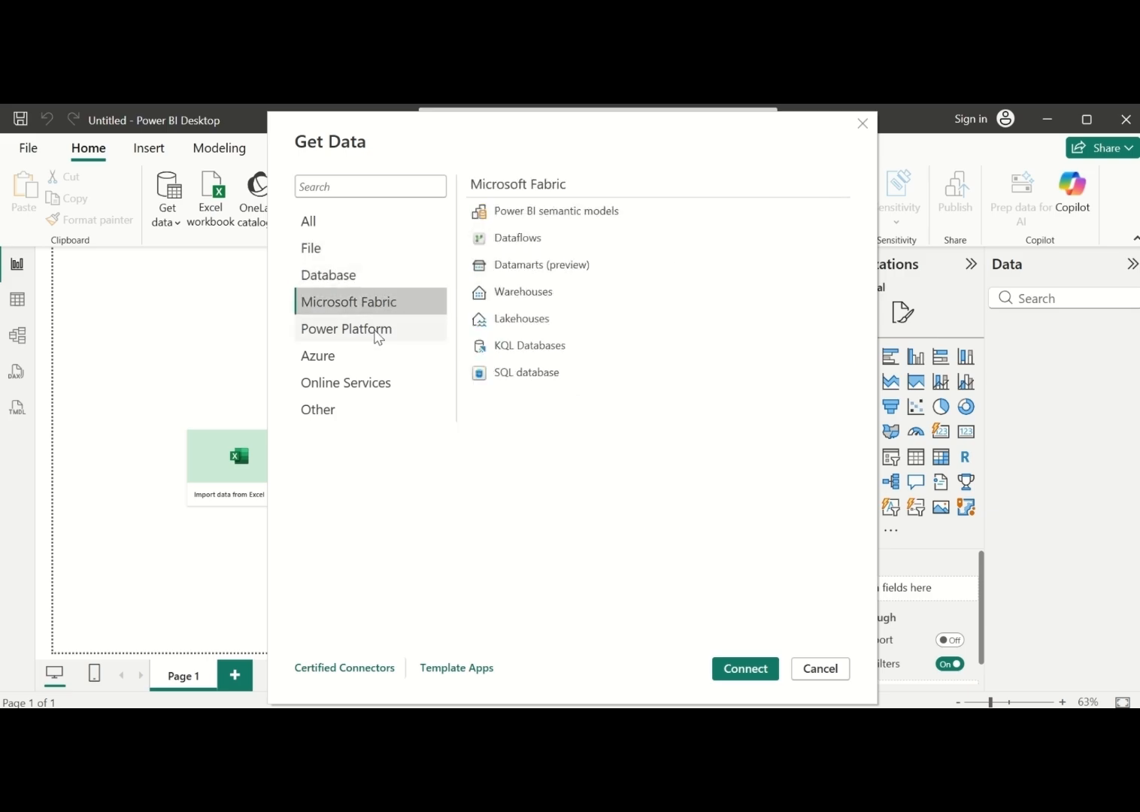
click(372, 359)
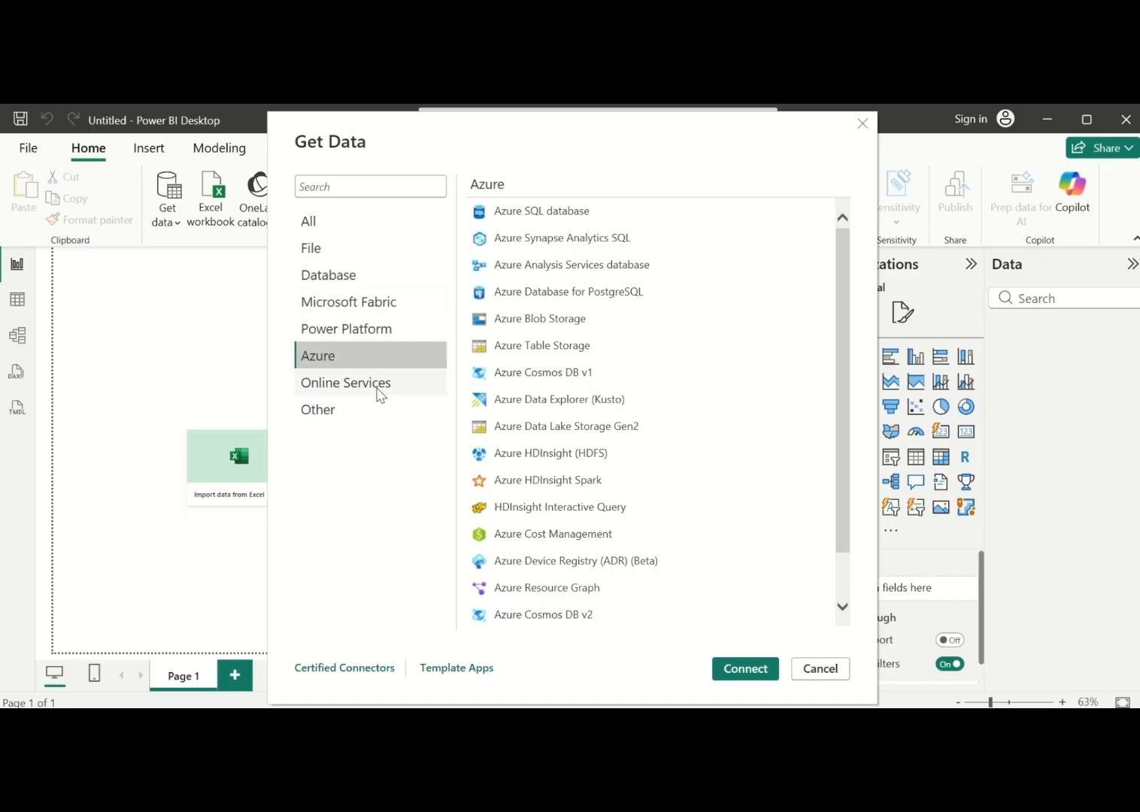
click(378, 387)
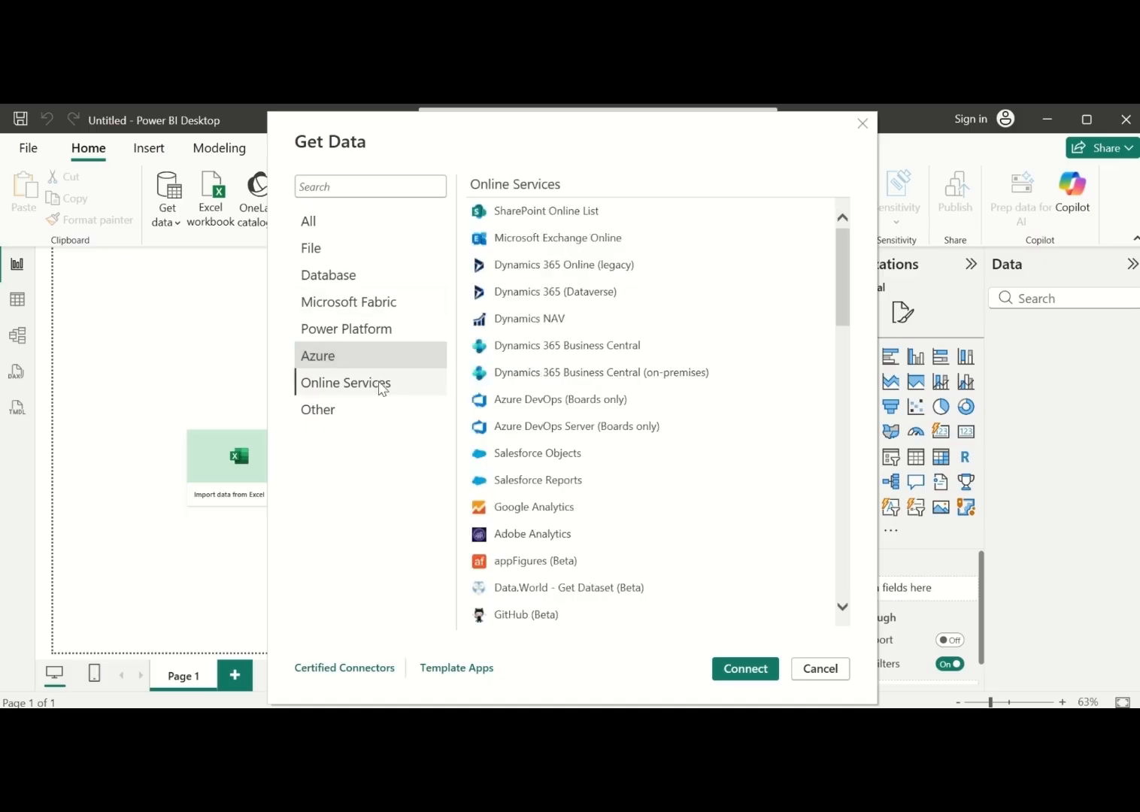
click(363, 422)
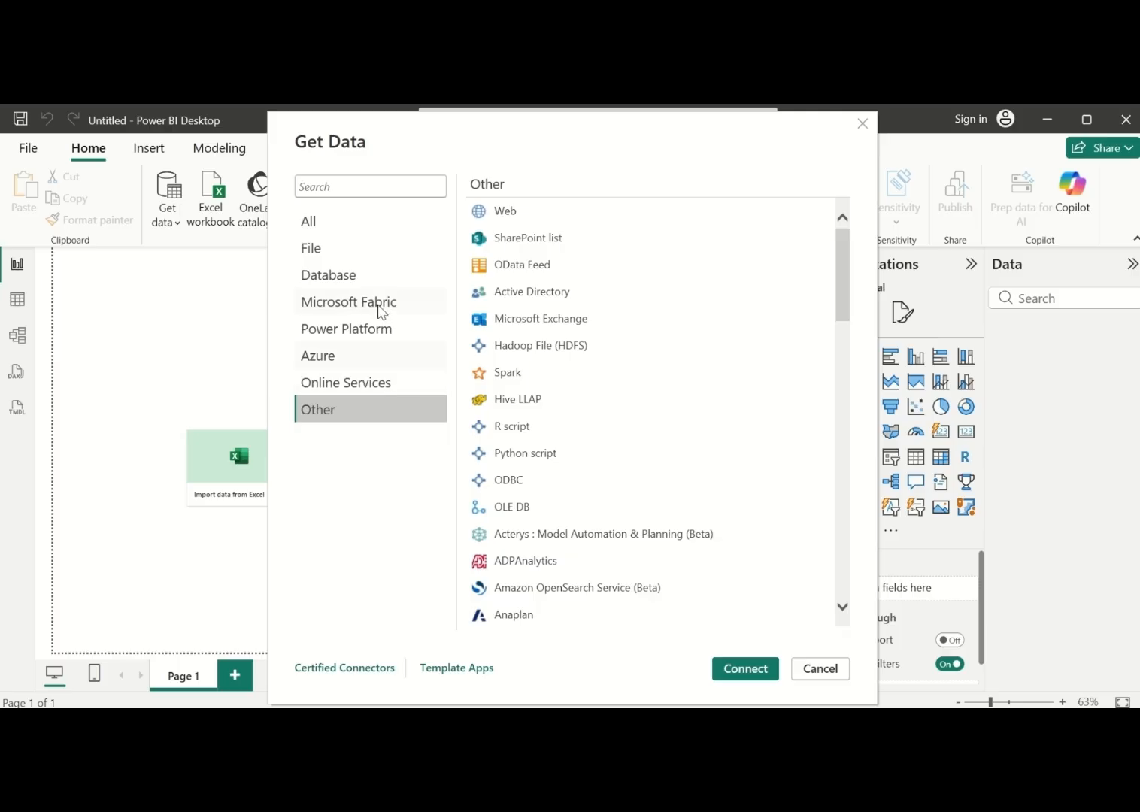
Choose Excel Workbook from the File sources and connect to it
click(379, 256)
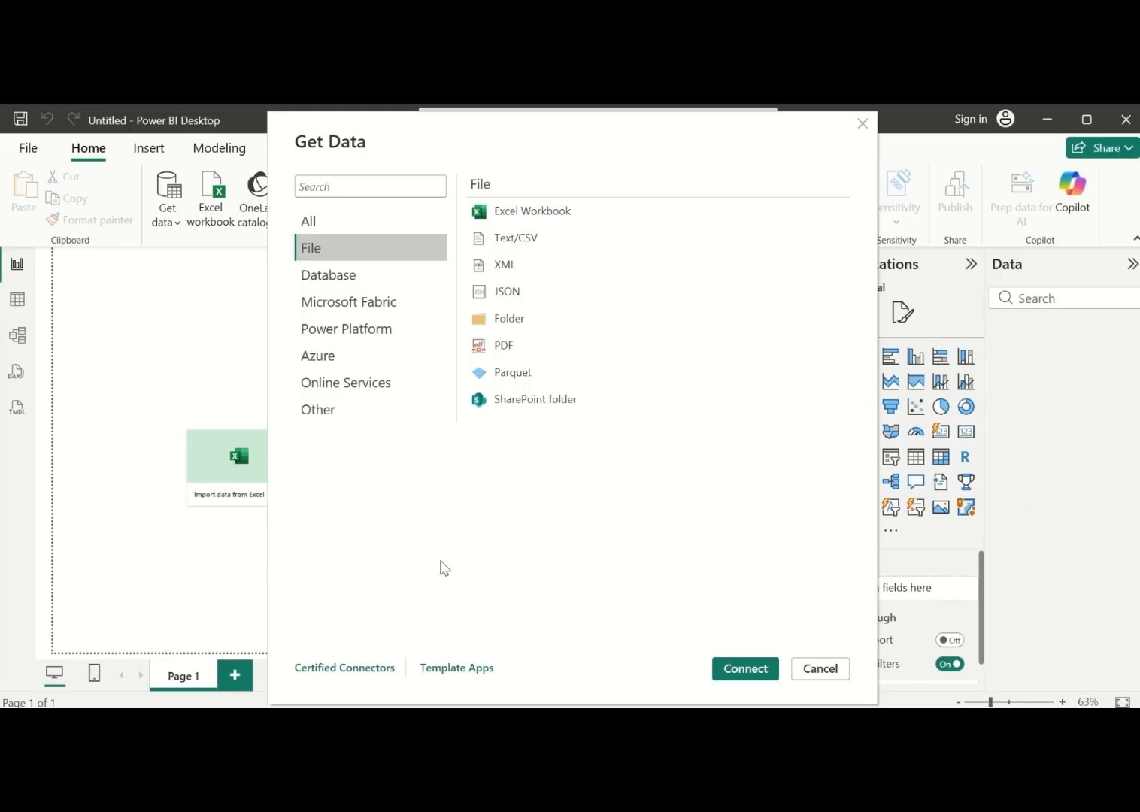
click(554, 224)
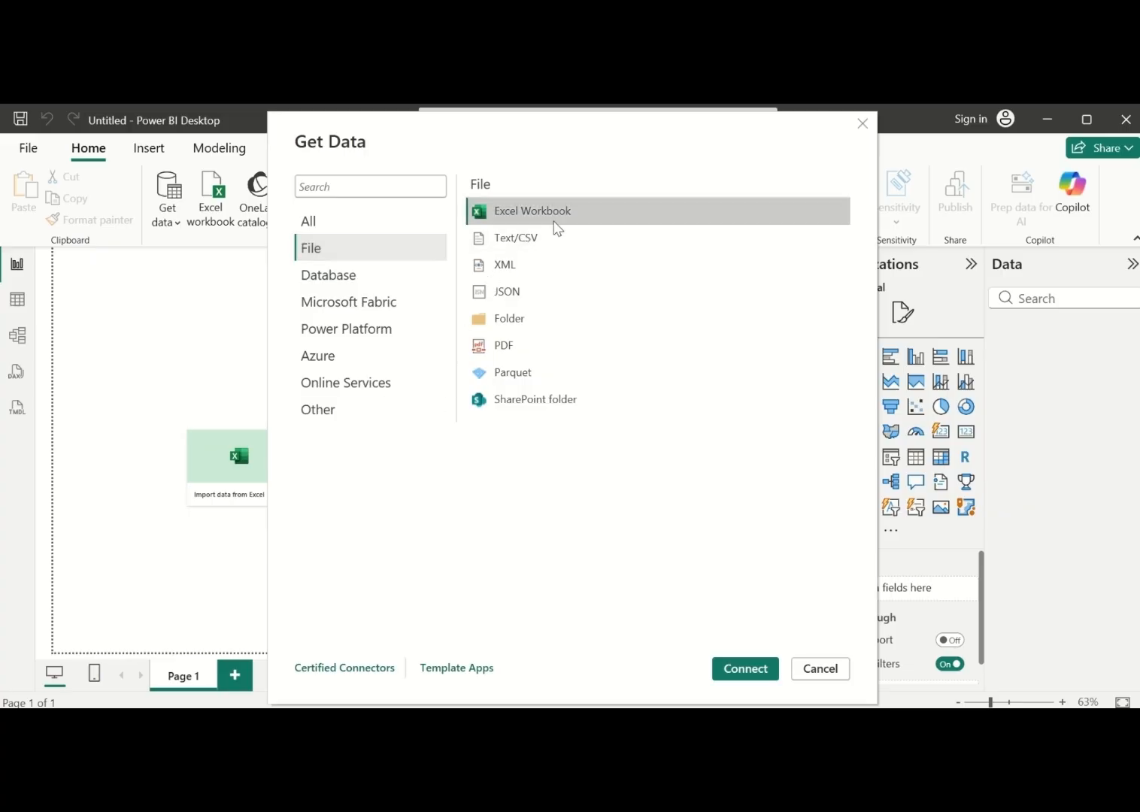
click(744, 668)
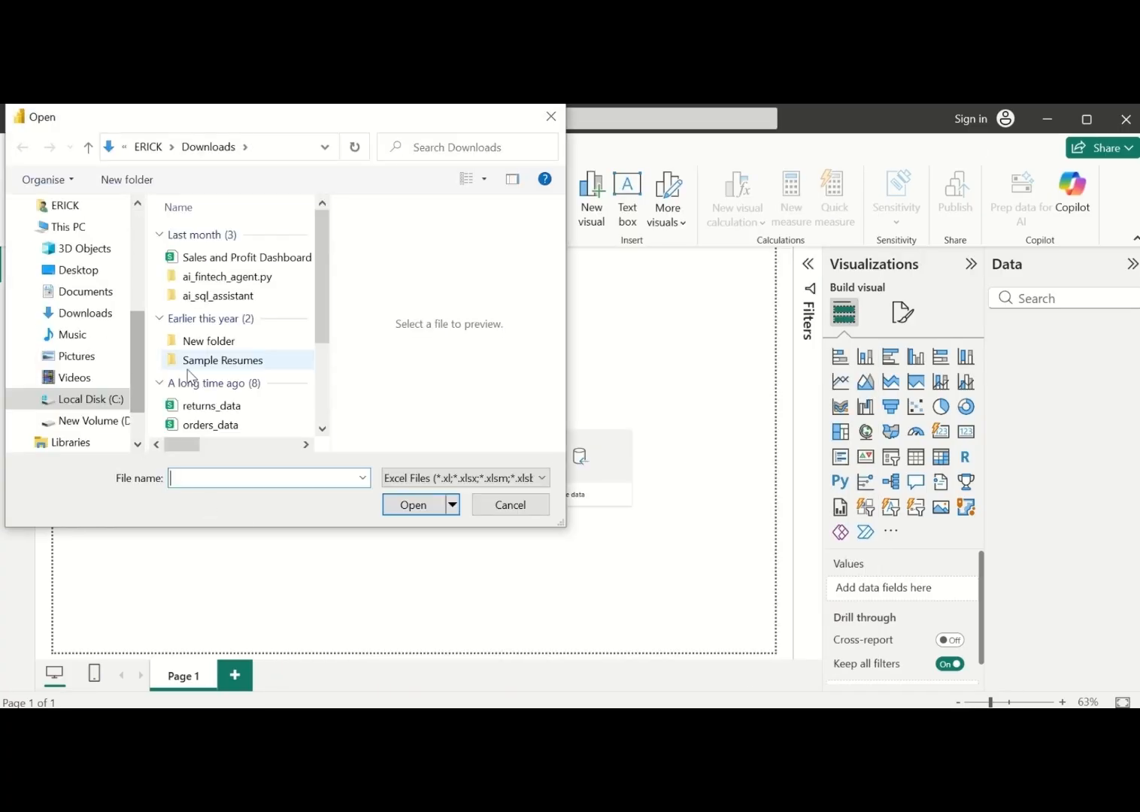
Open the fact_spends.xlsxbank workbook from the Documents folder as the data source
scroll(106, 267, up, 2)
scroll(105, 267, up, 3)
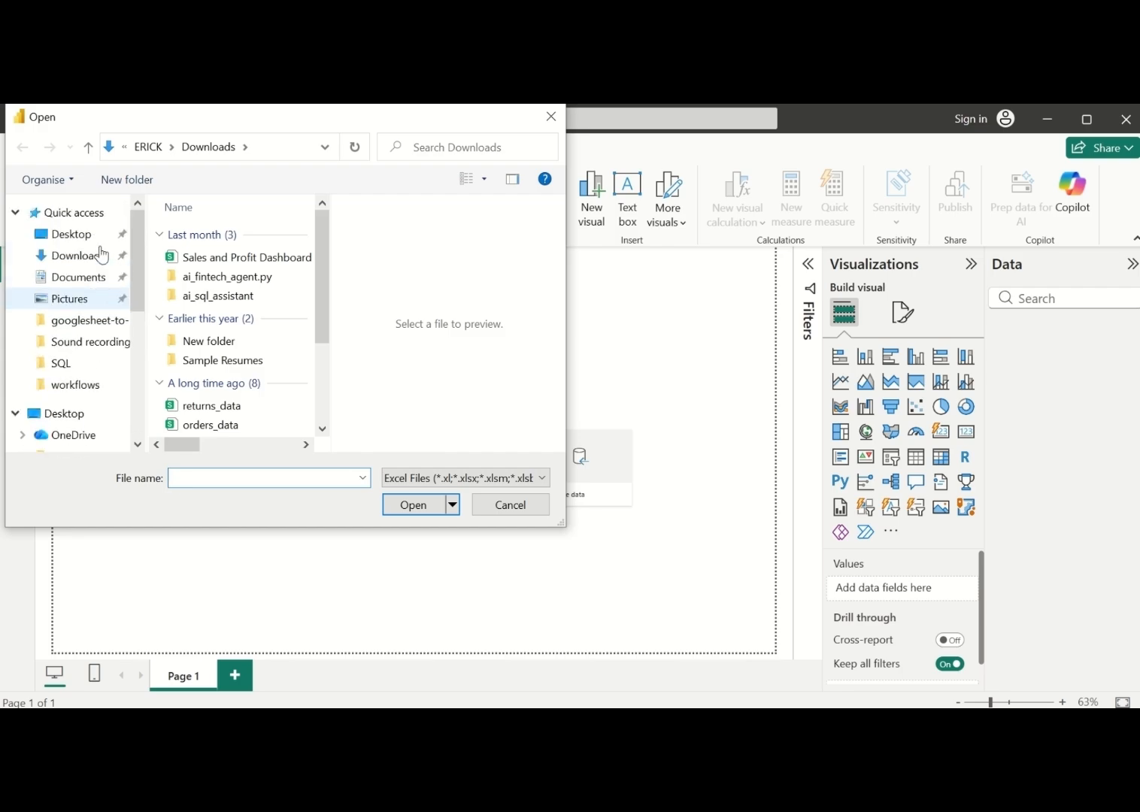
click(87, 284)
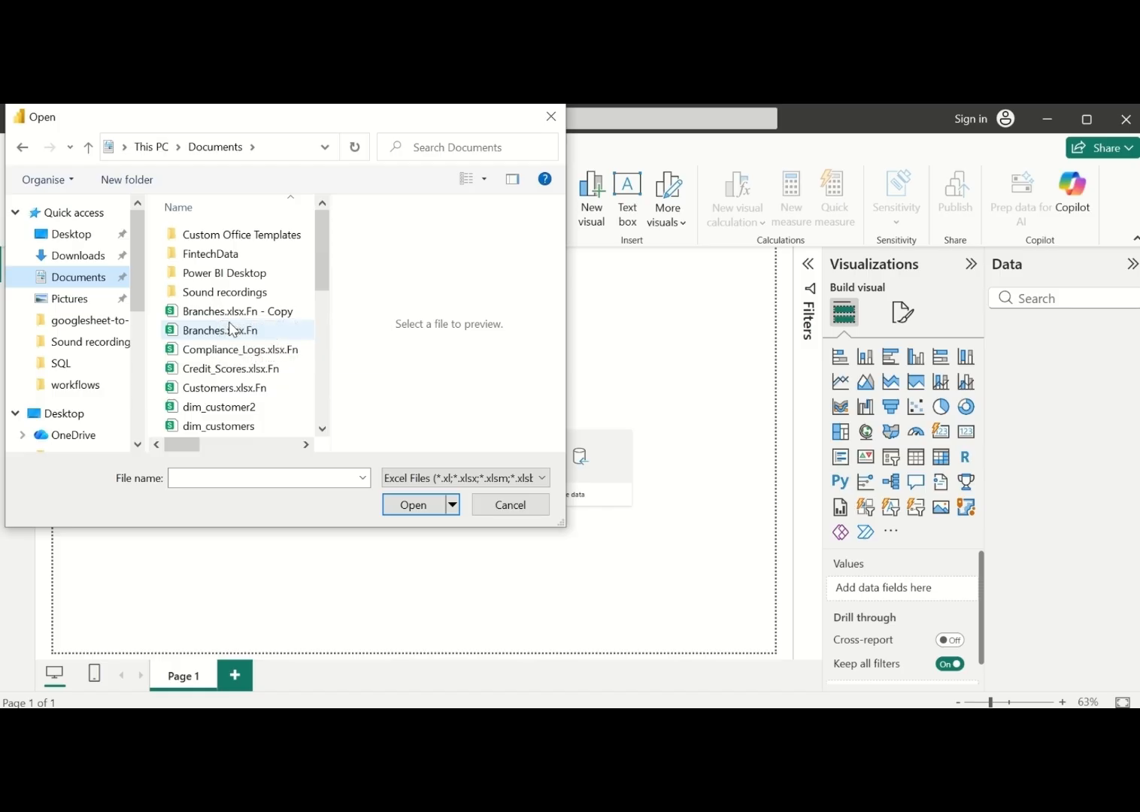
scroll(226, 319, down, 5)
scroll(230, 329, down, 1)
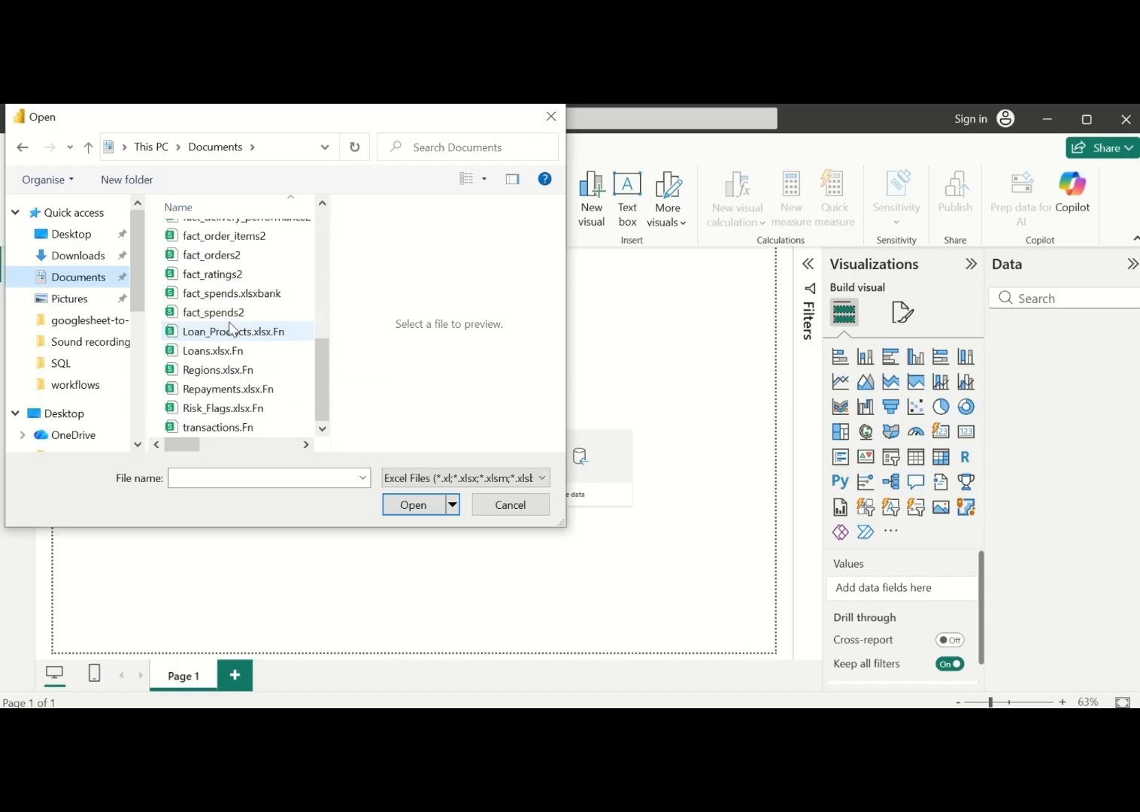
click(234, 298)
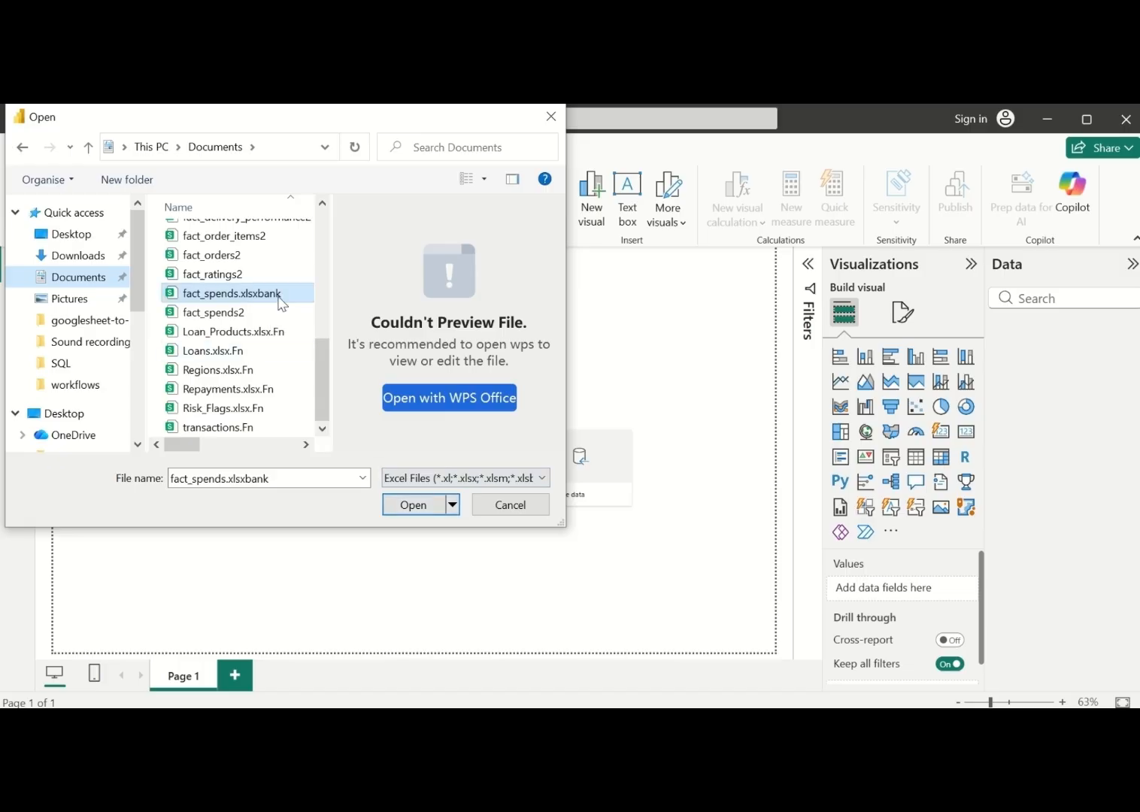
click(414, 505)
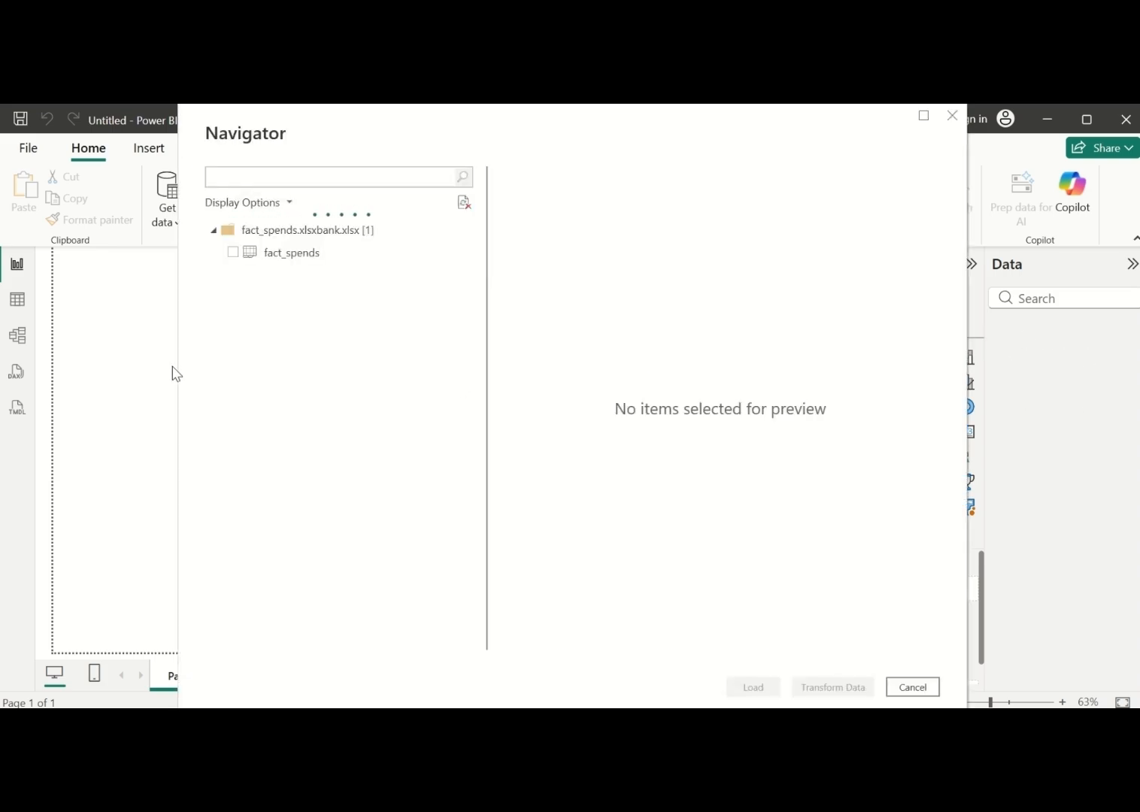
Select the fact_spends table for import and look through its preview rows
click(235, 256)
click(234, 254)
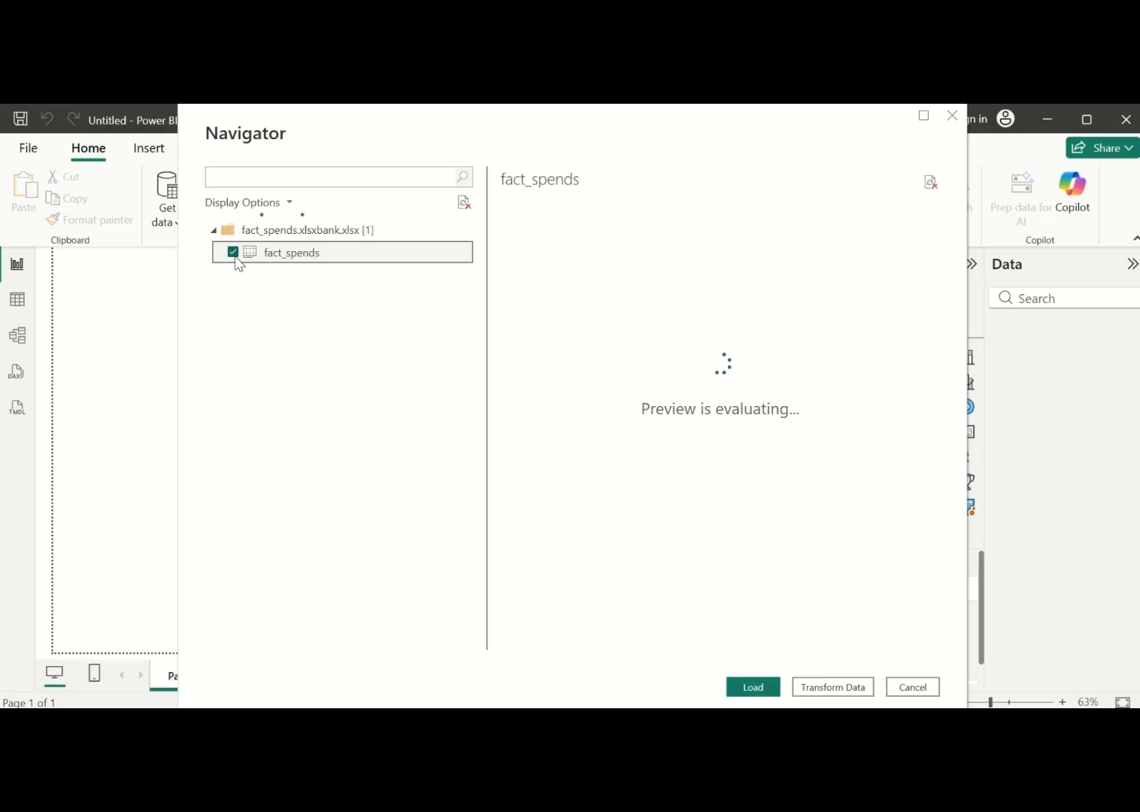
scroll(733, 415, down, 5)
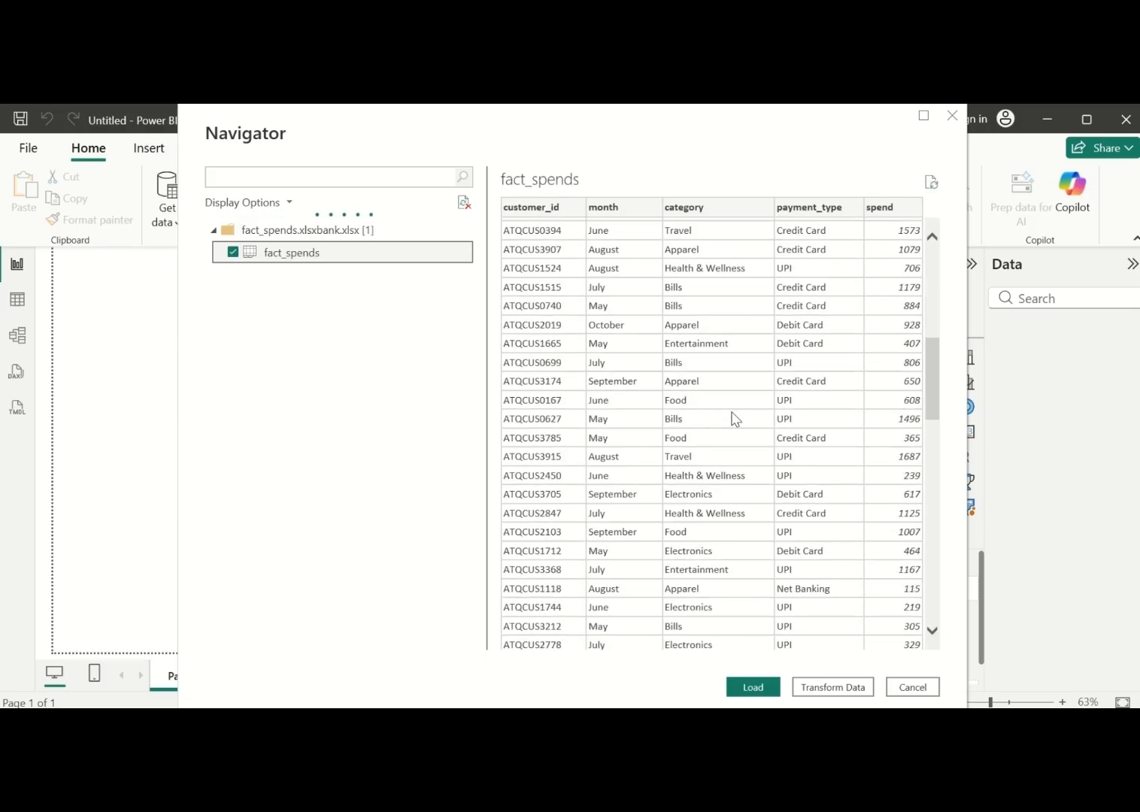
scroll(734, 414, up, 5)
scroll(730, 415, down, 2)
scroll(729, 417, up, 2)
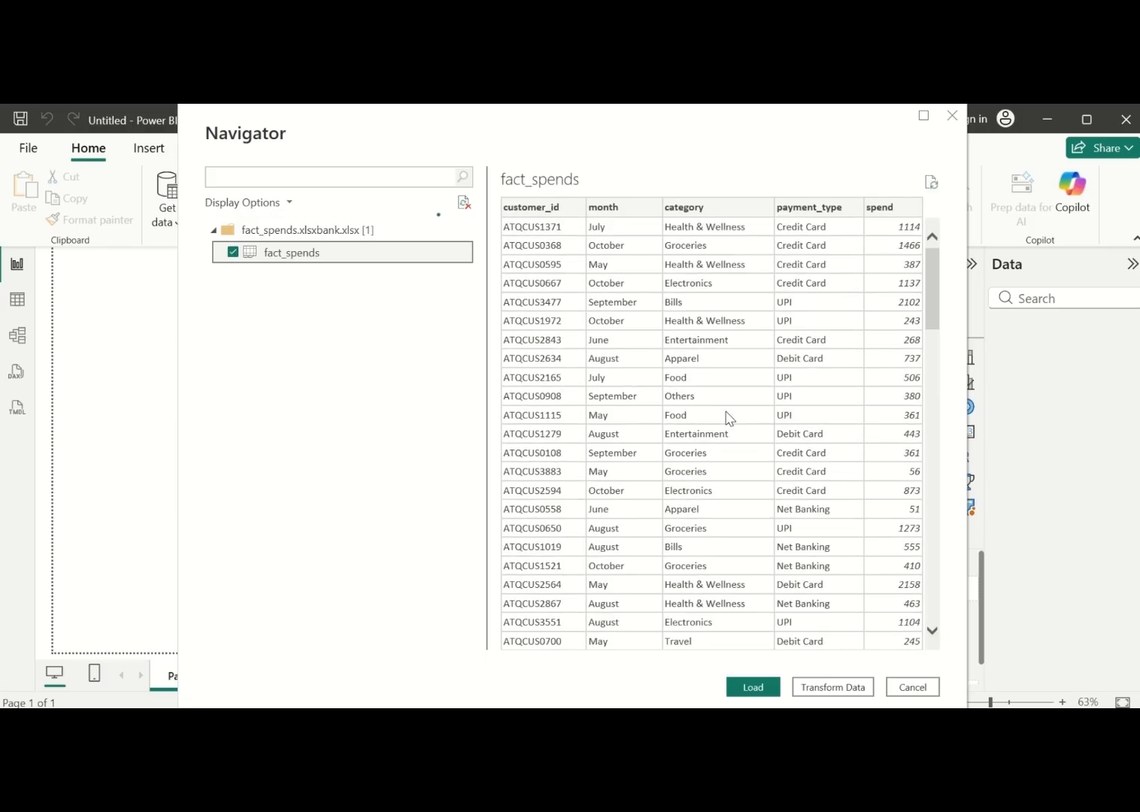
scroll(728, 418, down, 6)
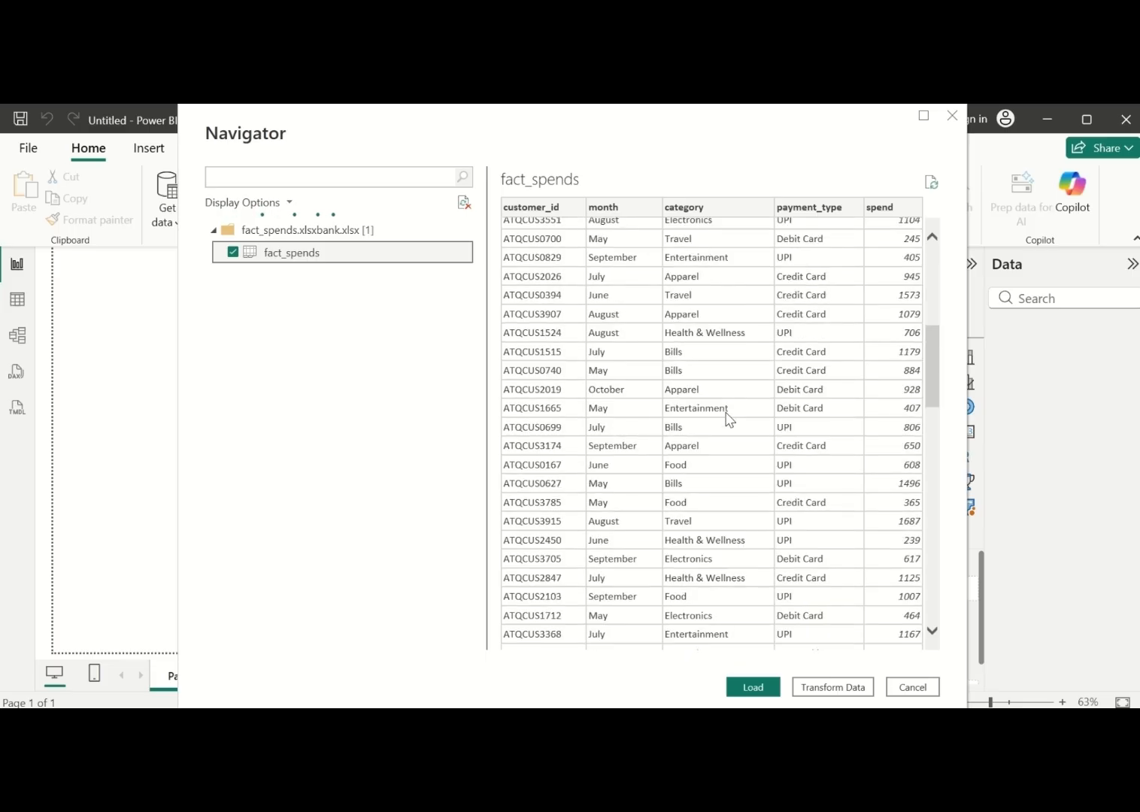
Check the remaining fact_spends preview rows and load the table into the report
scroll(729, 417, up, 5)
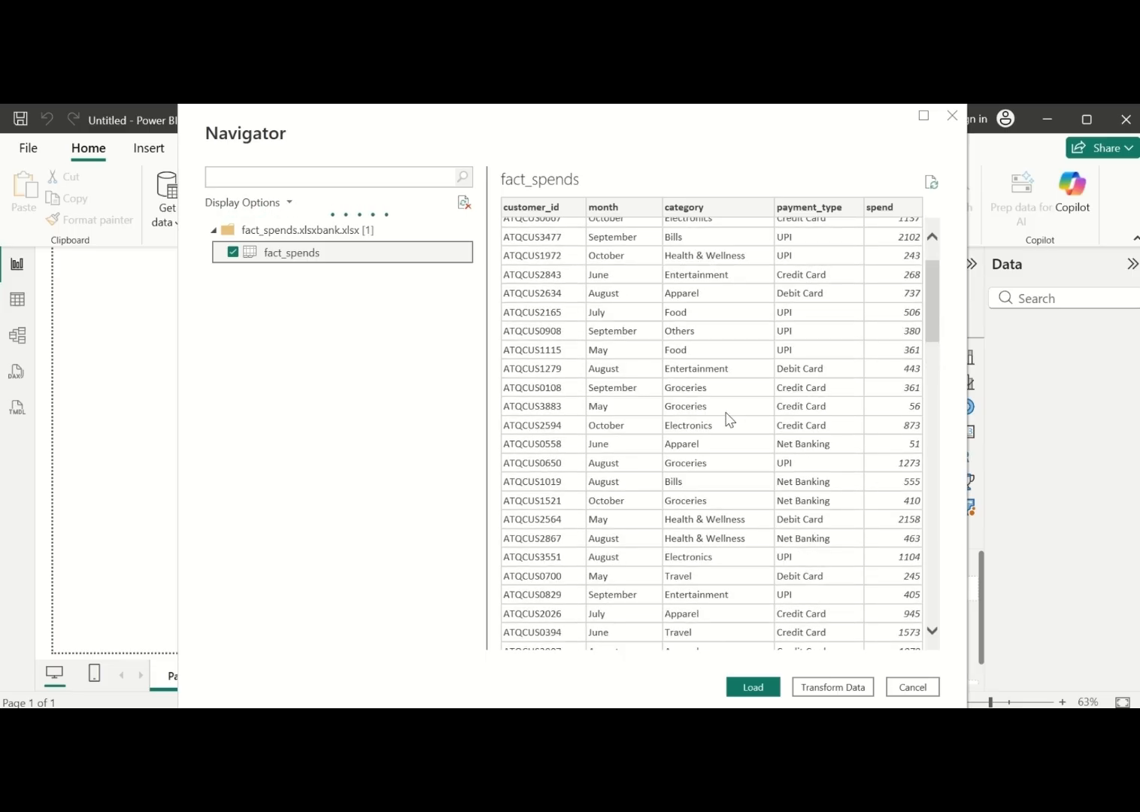
scroll(729, 419, down, 1)
scroll(729, 419, up, 3)
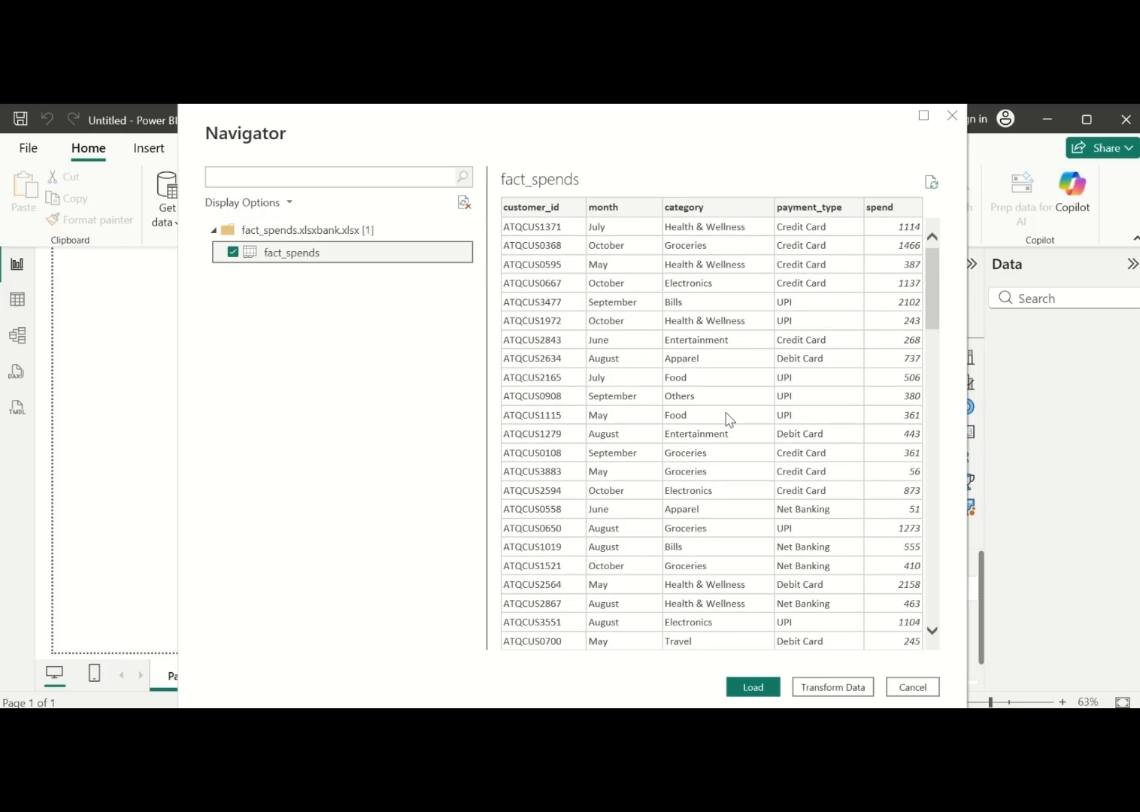
scroll(729, 419, down, 10)
scroll(727, 419, down, 10)
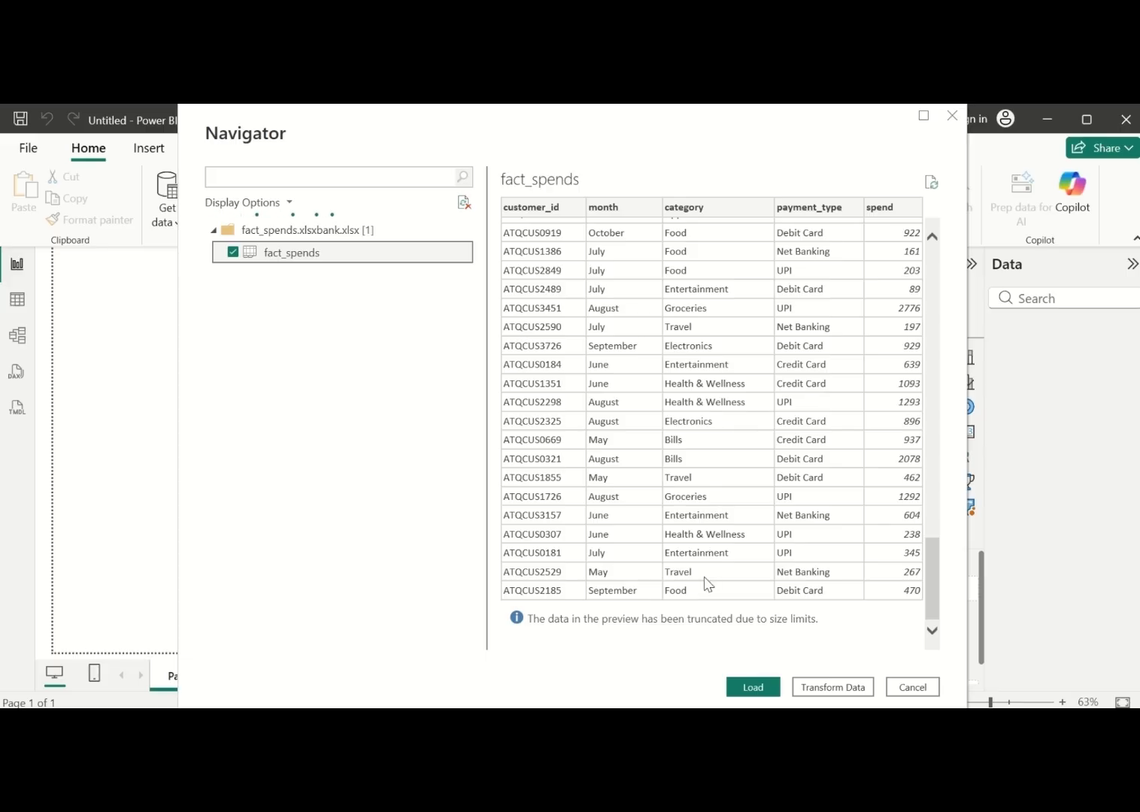
click(749, 687)
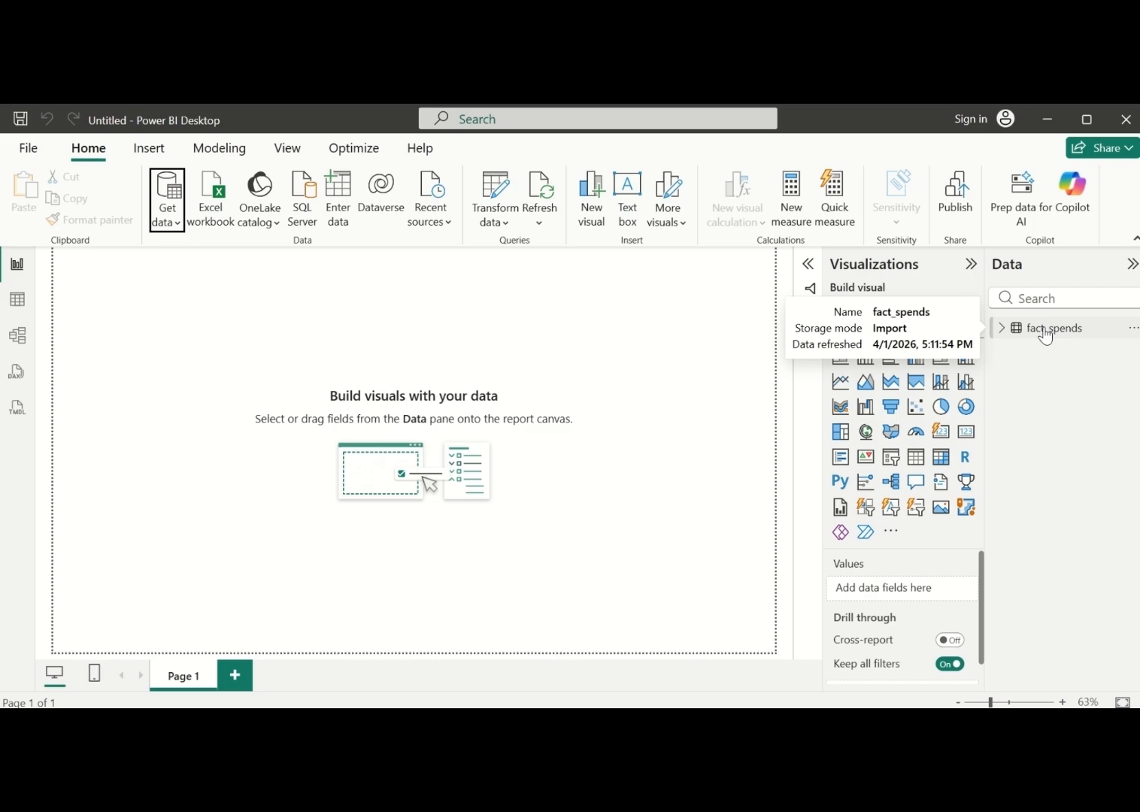
Look through the loaded fact_spends rows in Table view and return to Report view
click(18, 305)
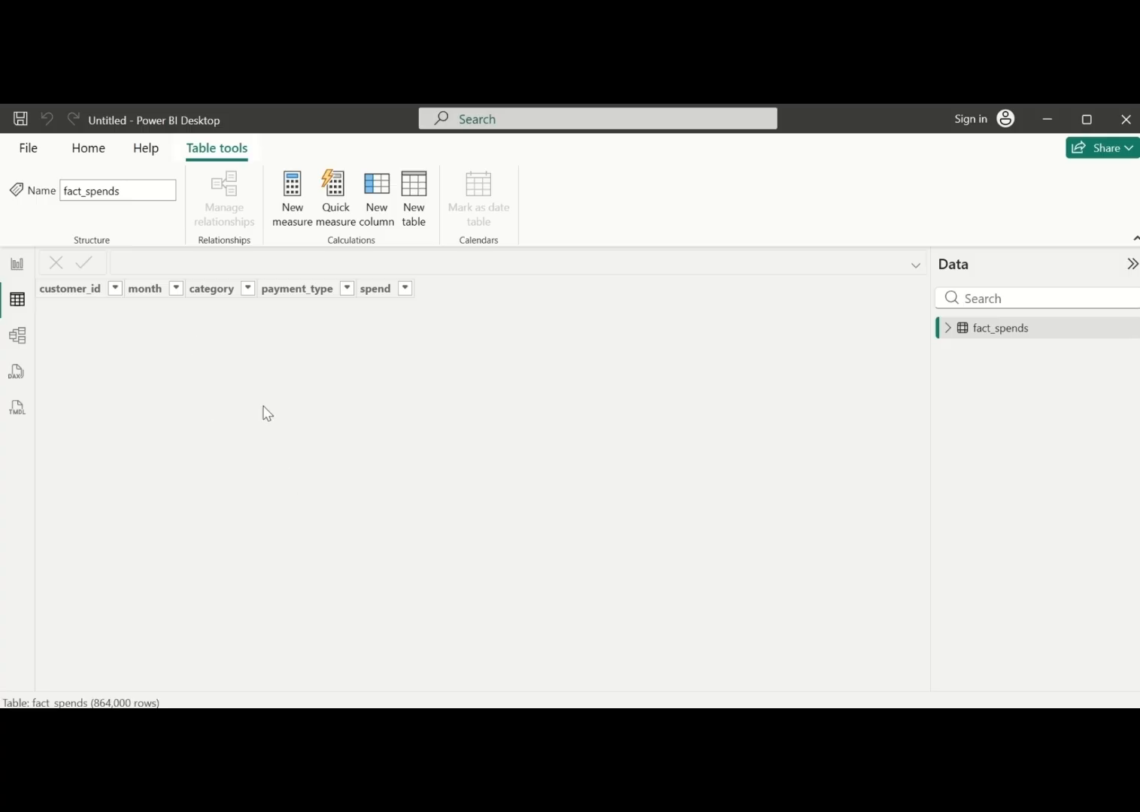
scroll(260, 417, down, 20)
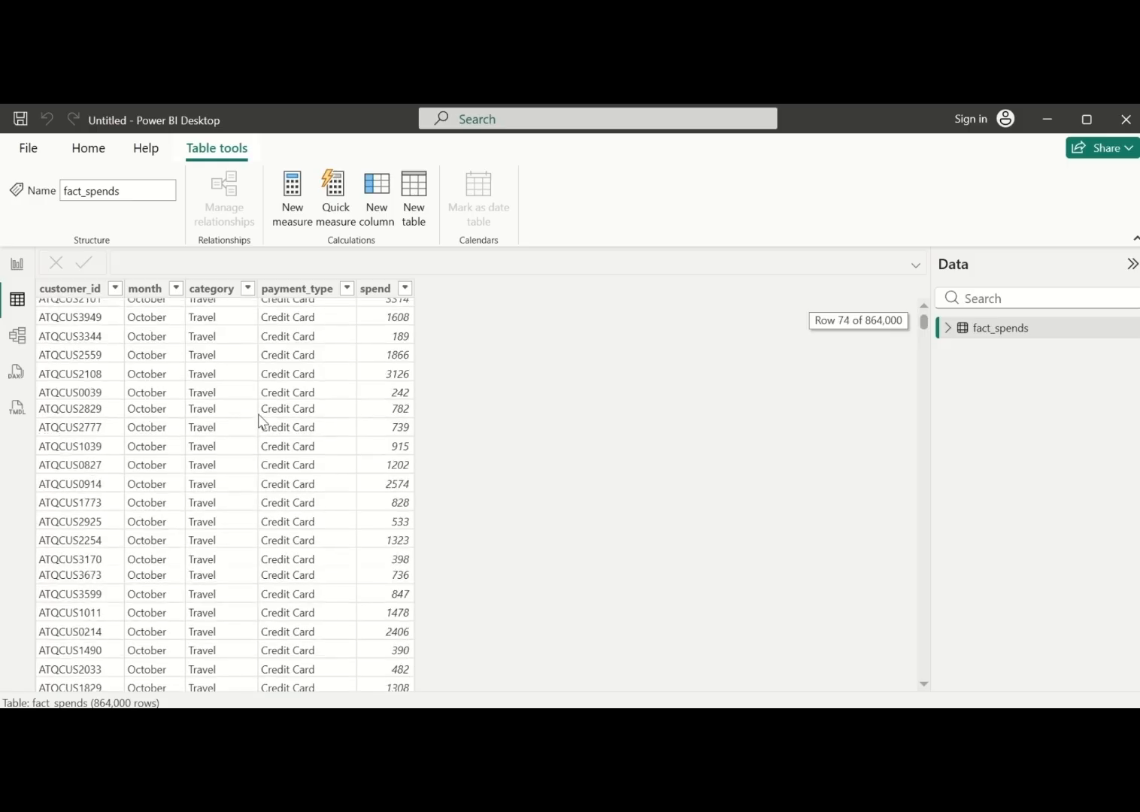
scroll(259, 420, down, 15)
scroll(259, 419, up, 20)
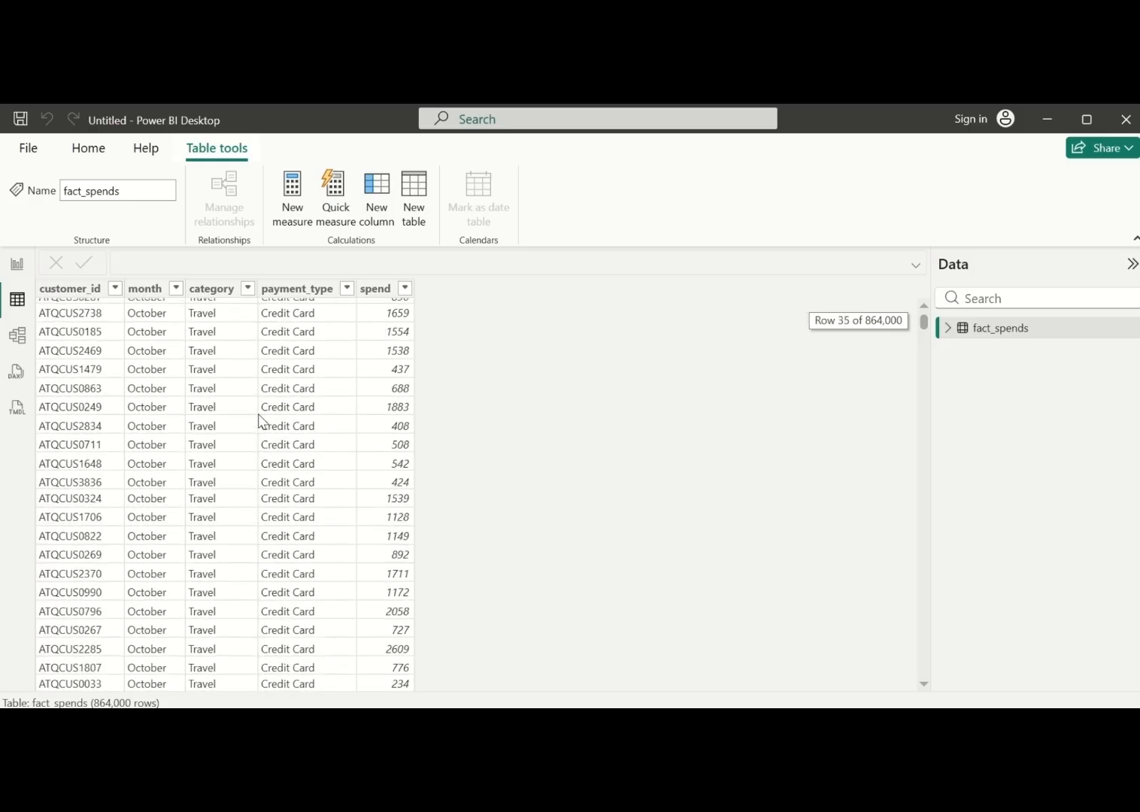
scroll(259, 420, up, 7)
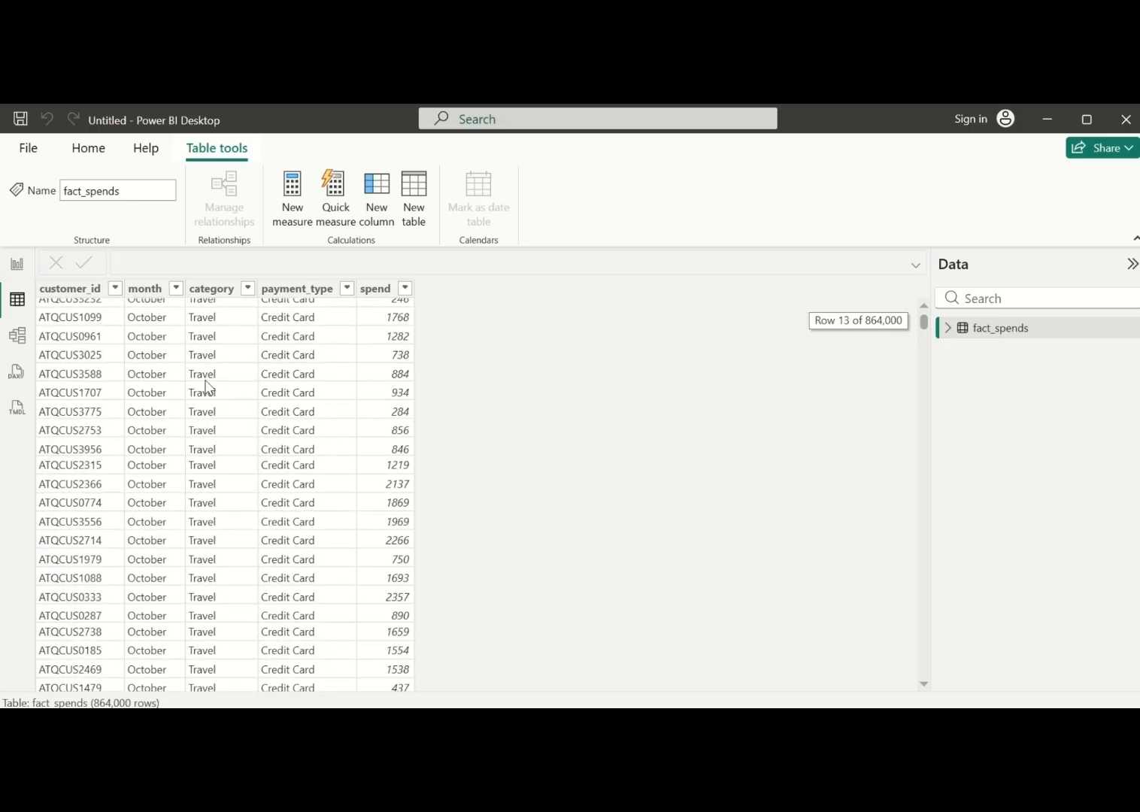
click(16, 264)
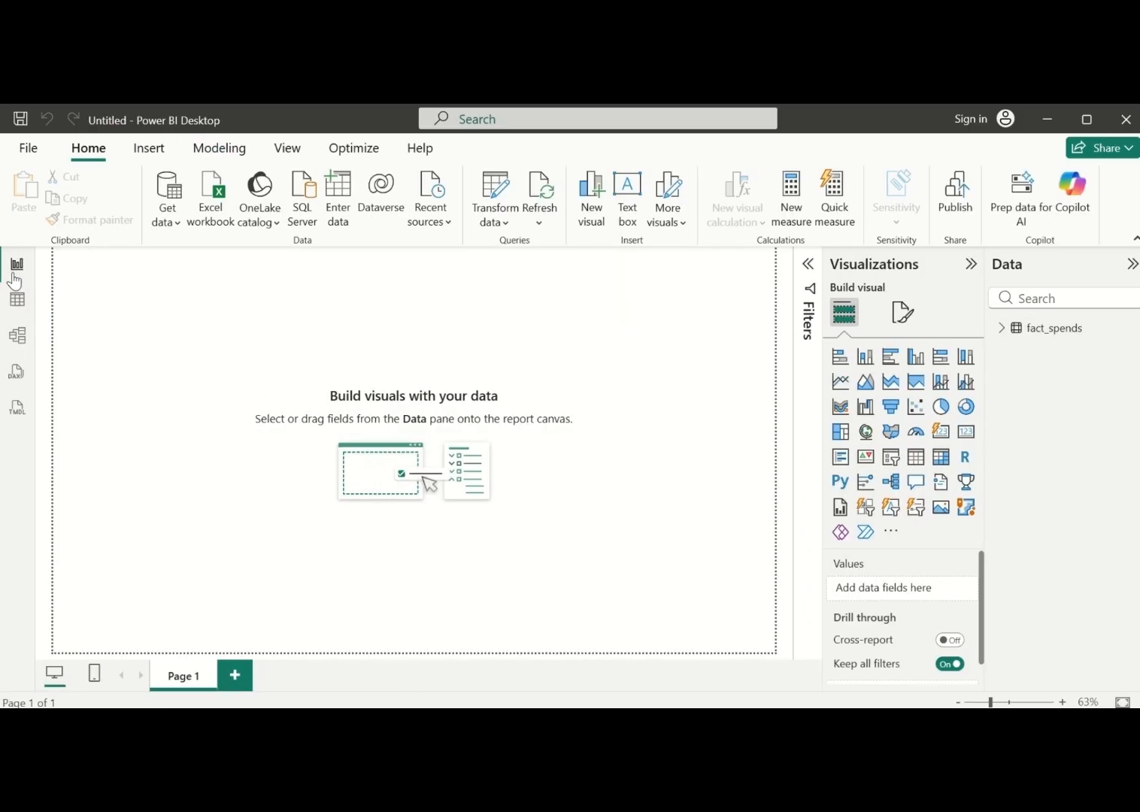
Open the dim_customers.xlsxbank workbook from the Documents folder as another Excel data source
click(175, 228)
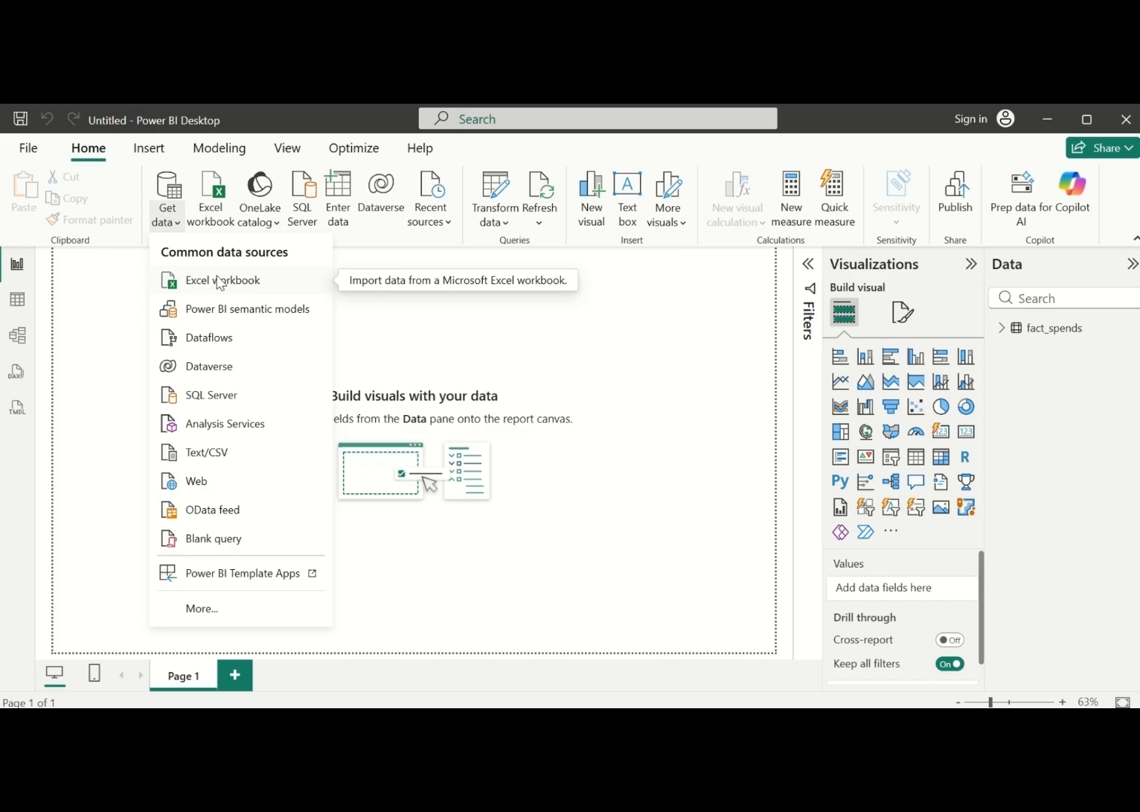
click(223, 280)
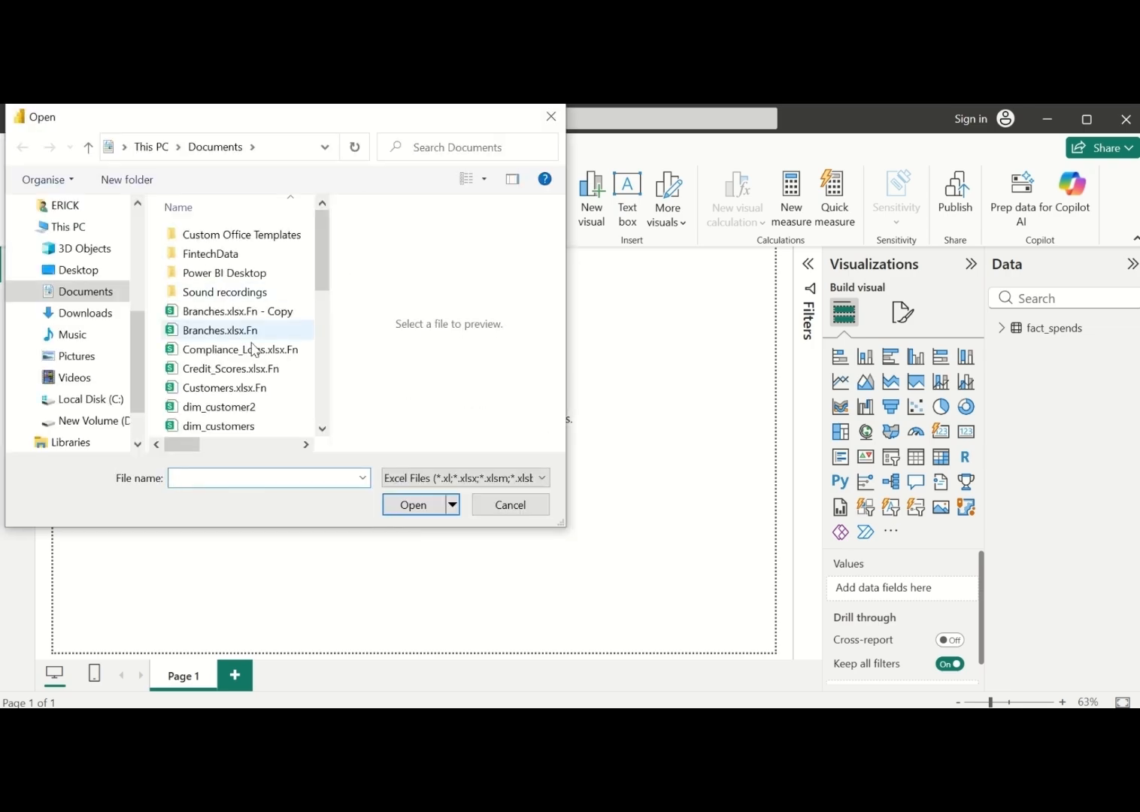
scroll(253, 349, down, 5)
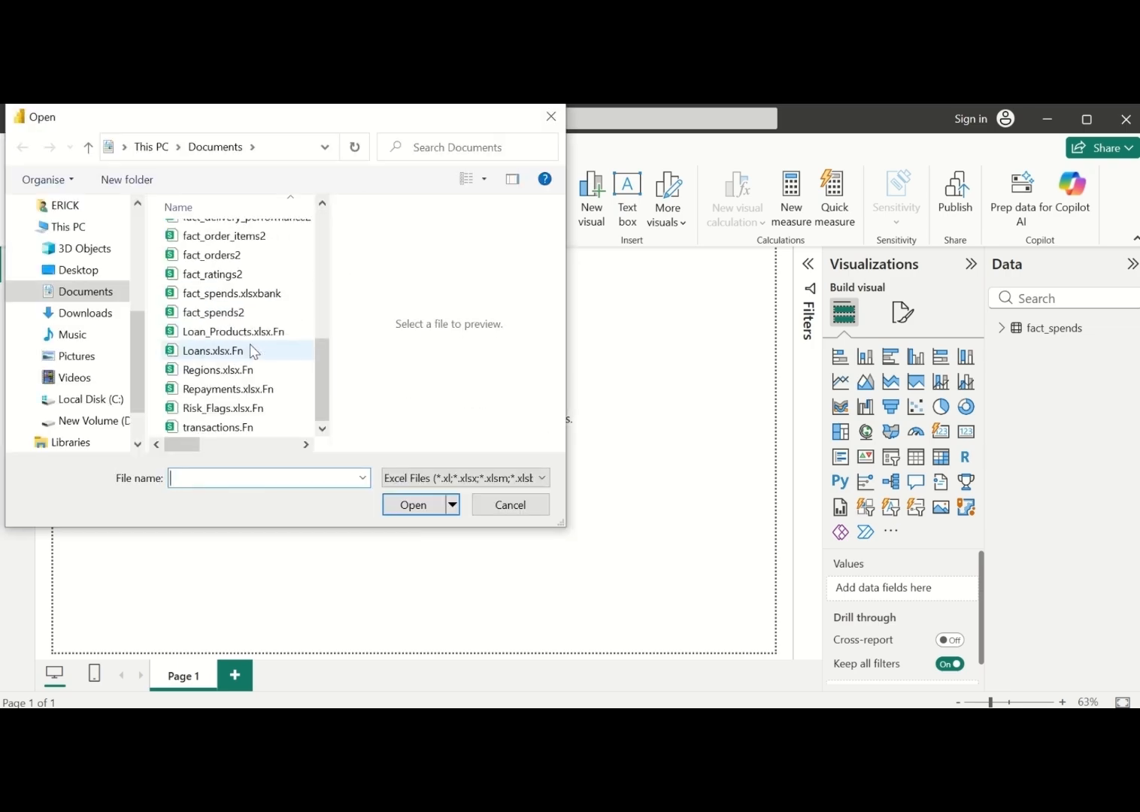
scroll(252, 350, up, 5)
click(247, 344)
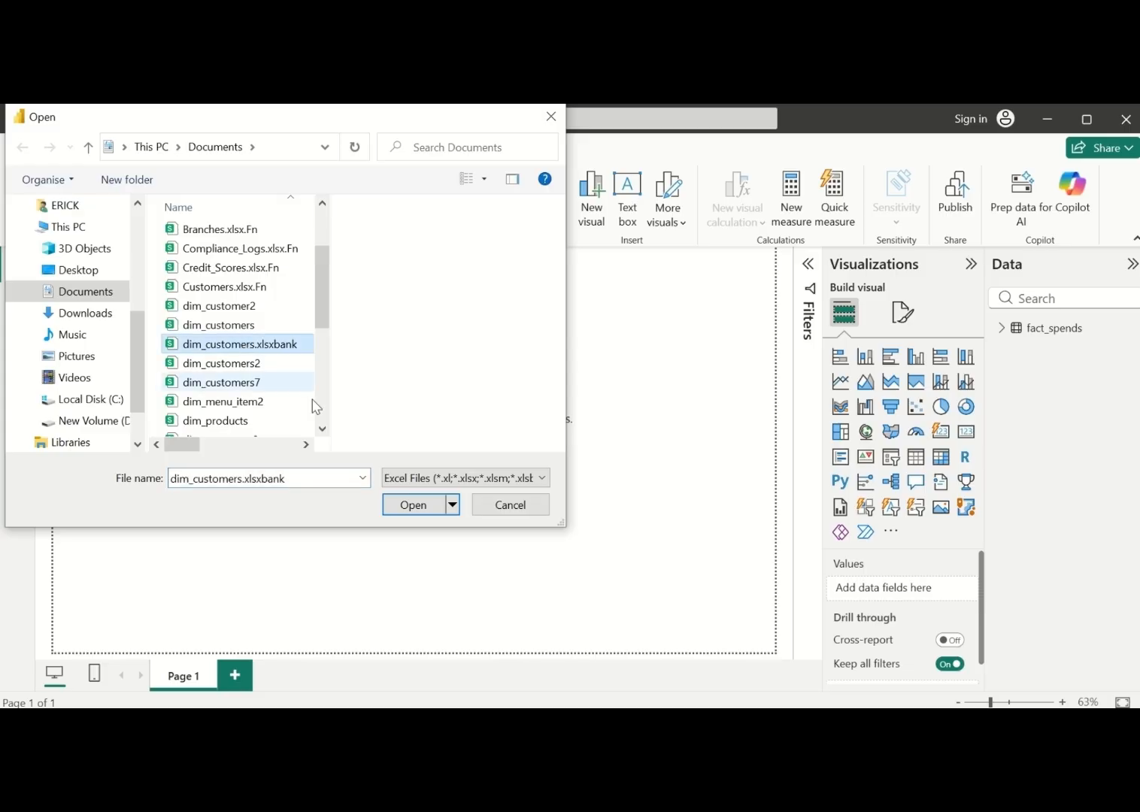
click(387, 510)
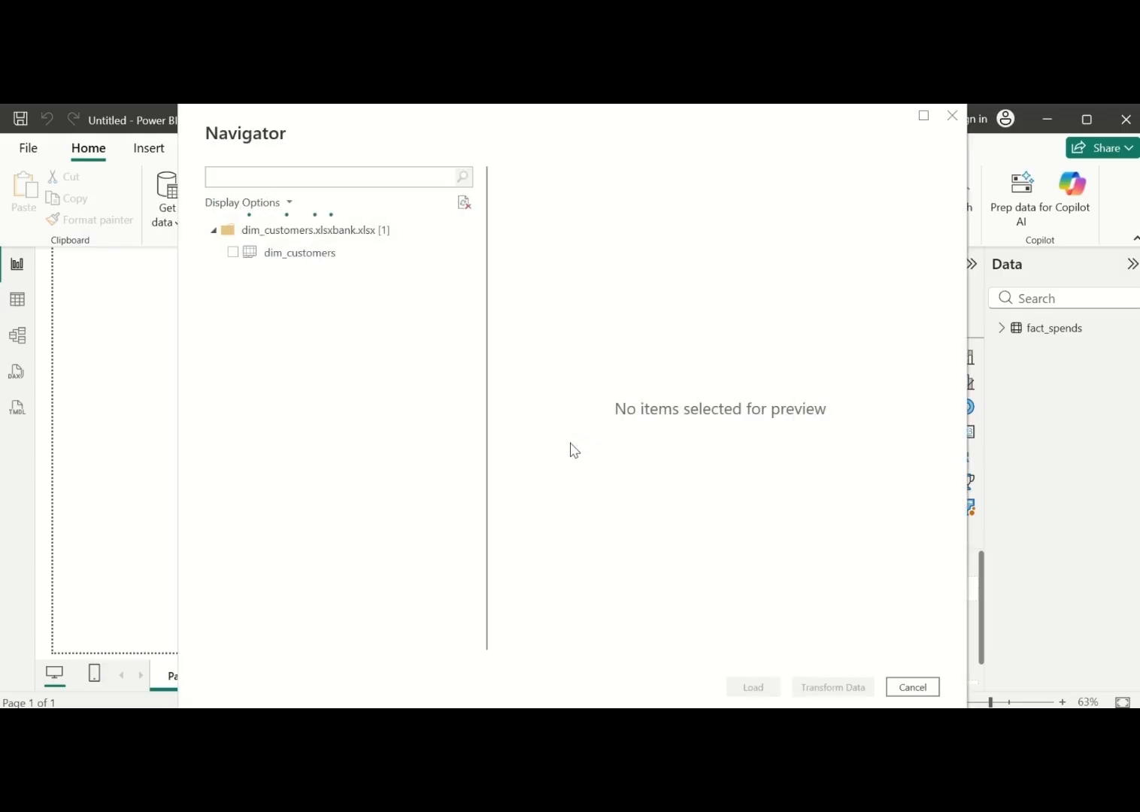
Select the dim_customers table, check its preview rows and load it into the report
click(238, 258)
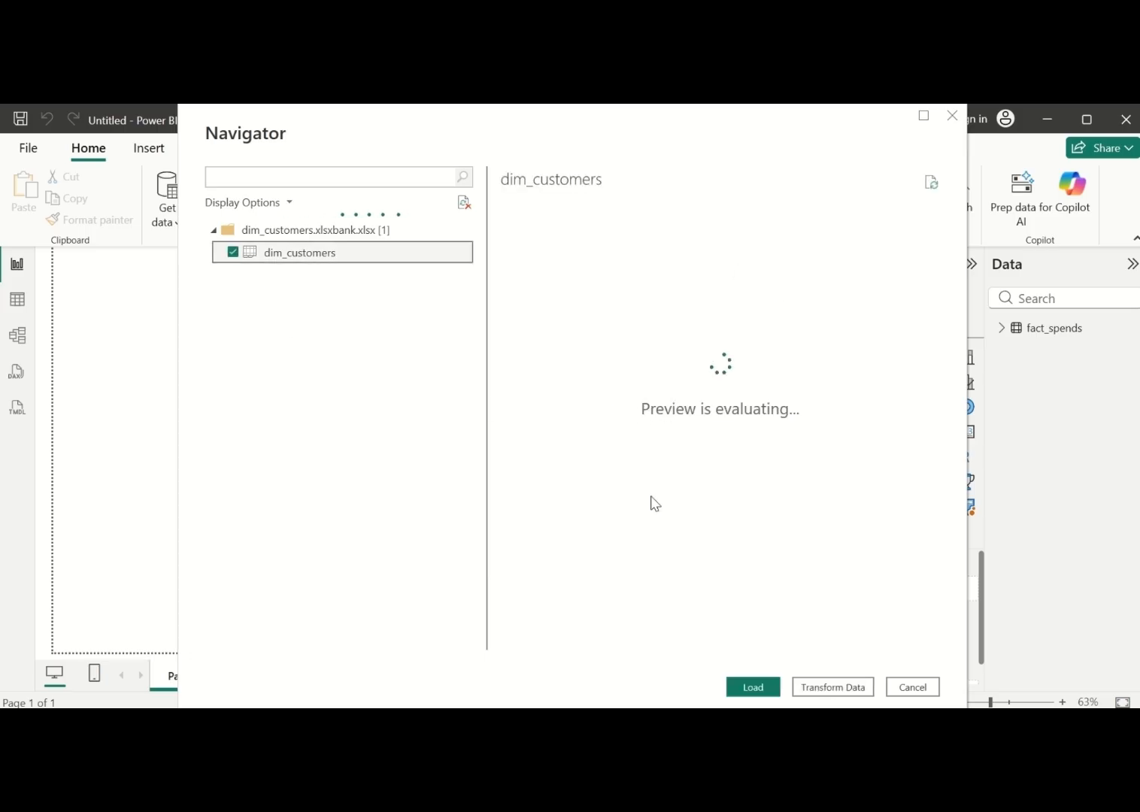
scroll(688, 478, down, 10)
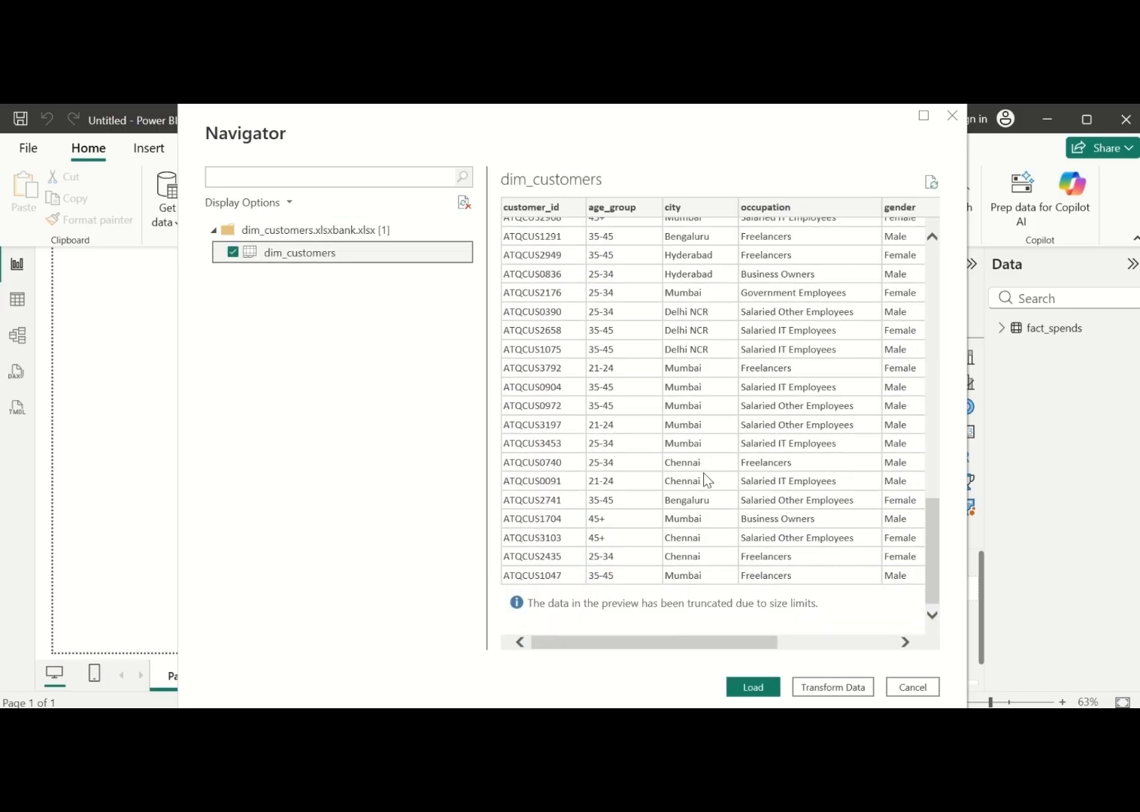
scroll(707, 473, up, 15)
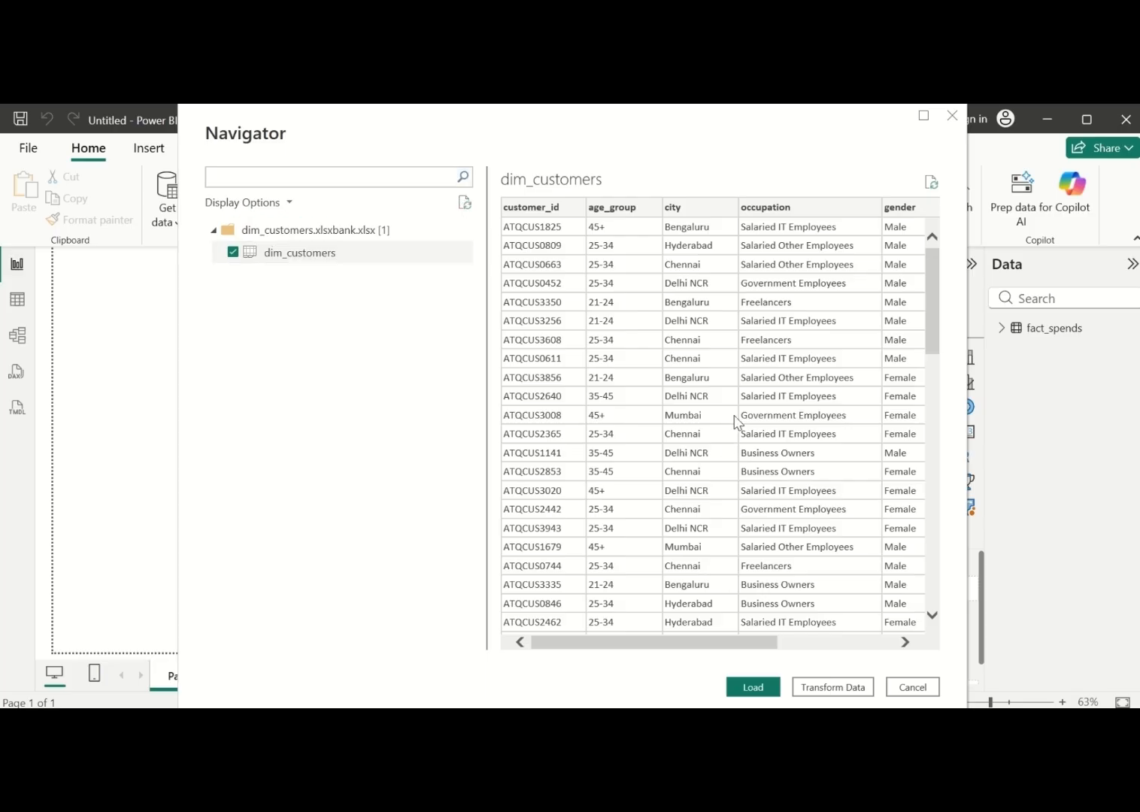
click(750, 688)
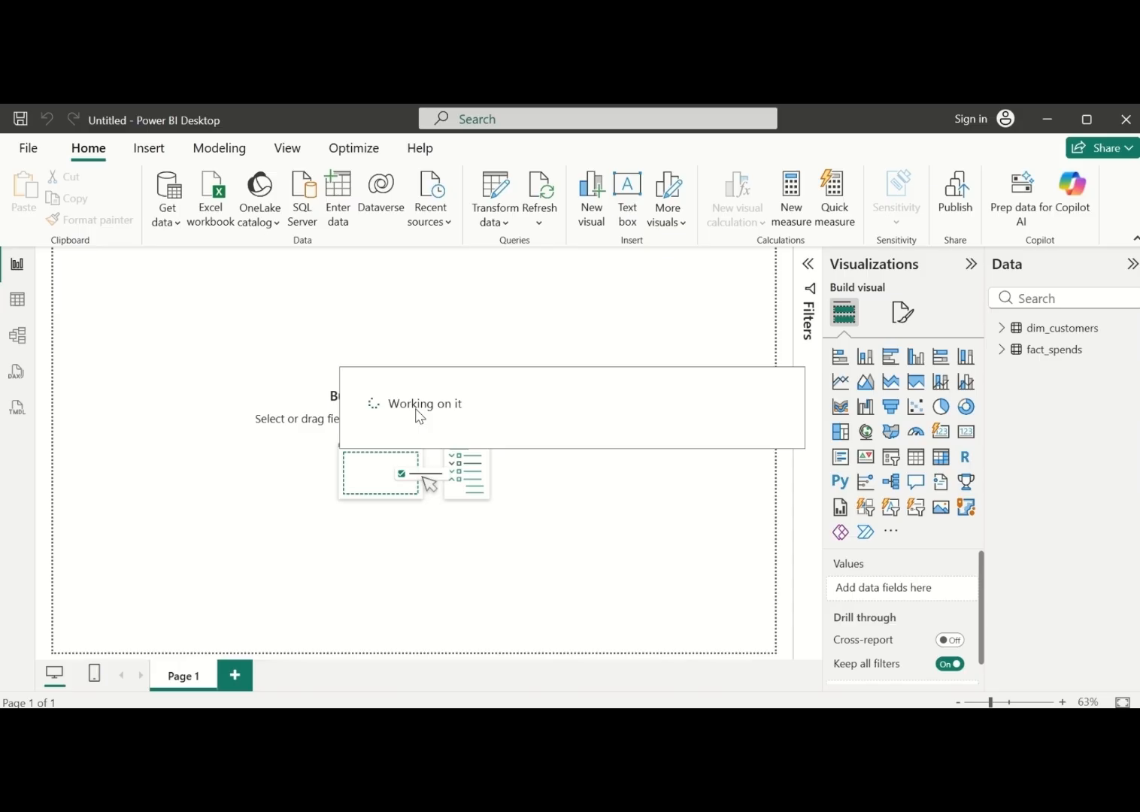
Look through the loaded dim_customers rows in Table view and return to Report view
click(1074, 329)
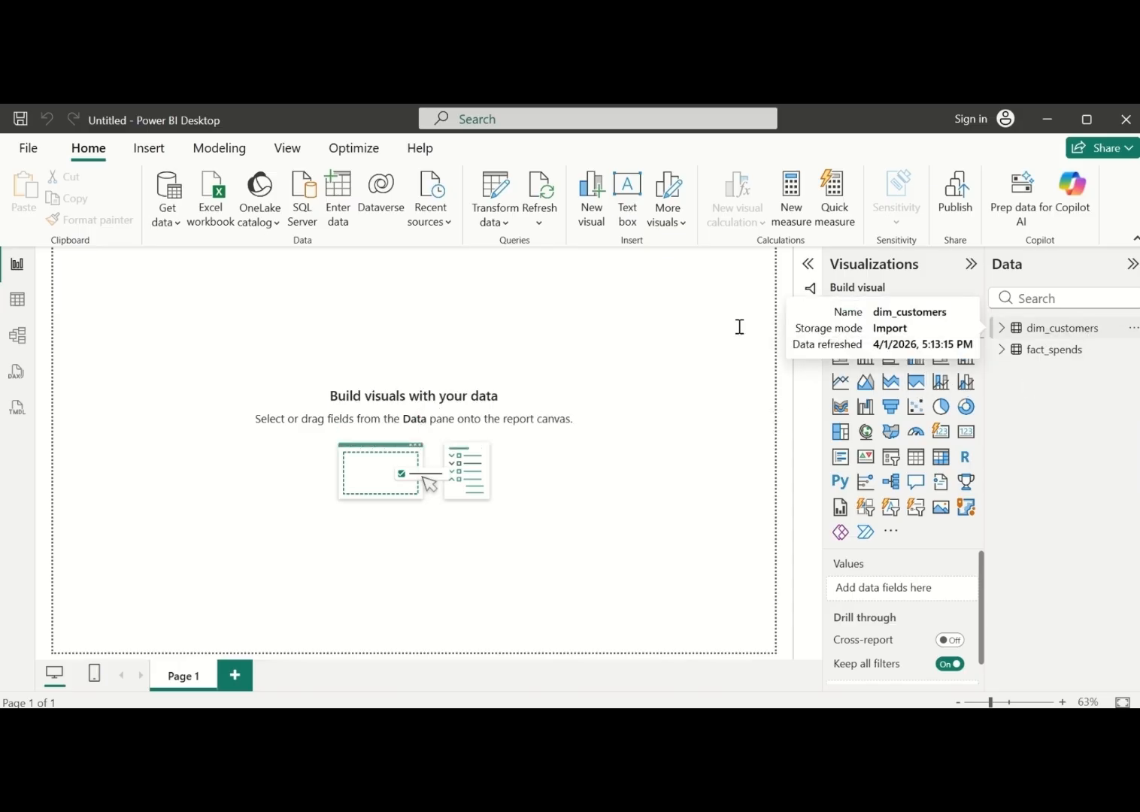
click(34, 310)
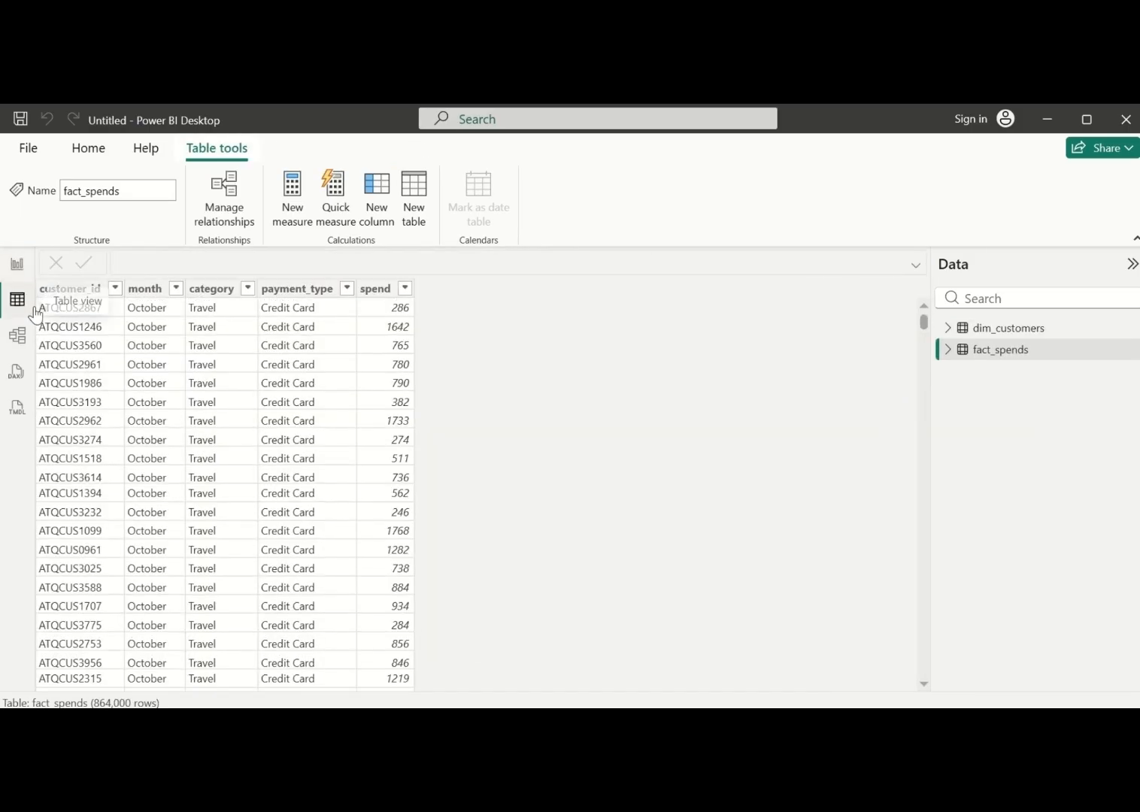
click(1038, 331)
scroll(319, 431, down, 5)
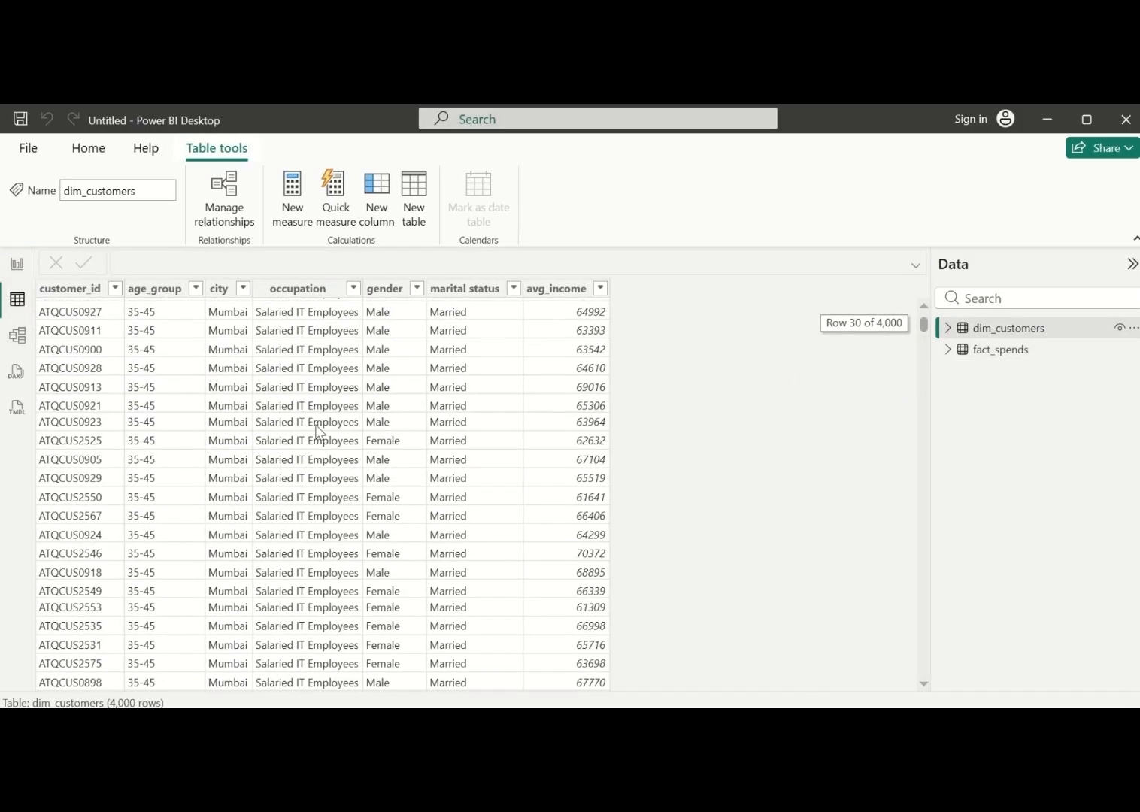
scroll(317, 430, up, 10)
scroll(316, 433, down, 9)
scroll(314, 438, up, 5)
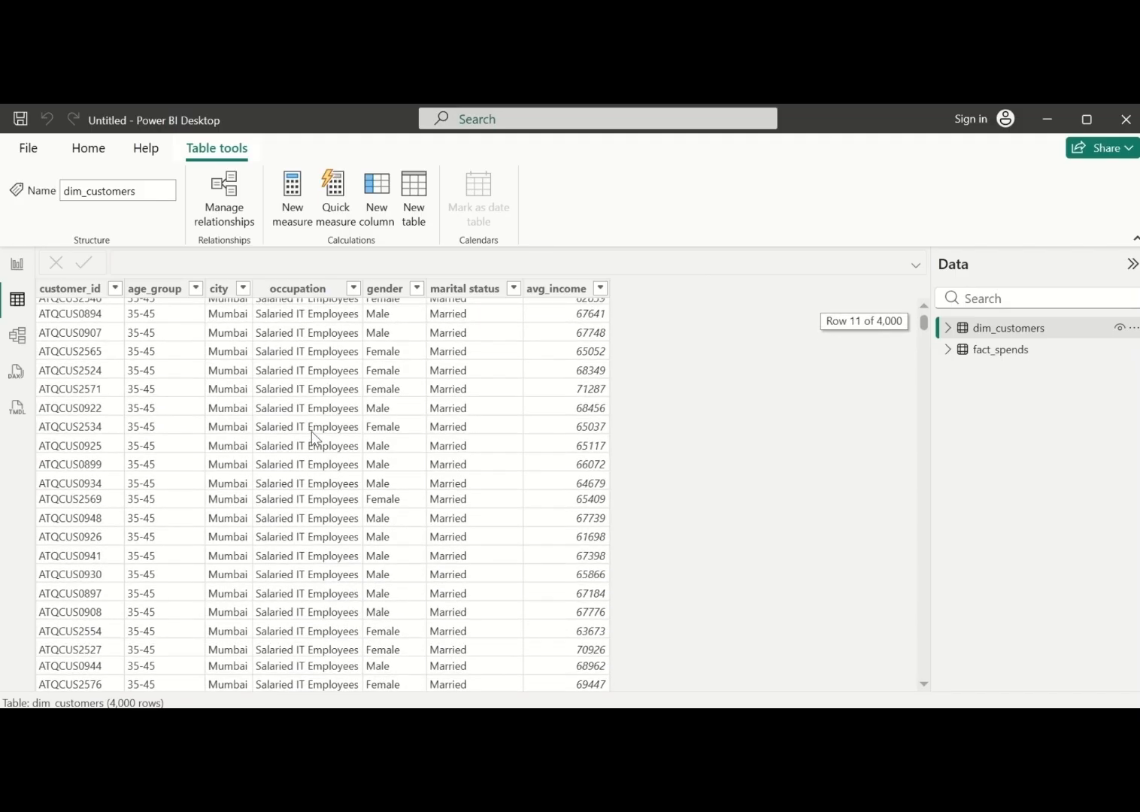
scroll(314, 438, up, 3)
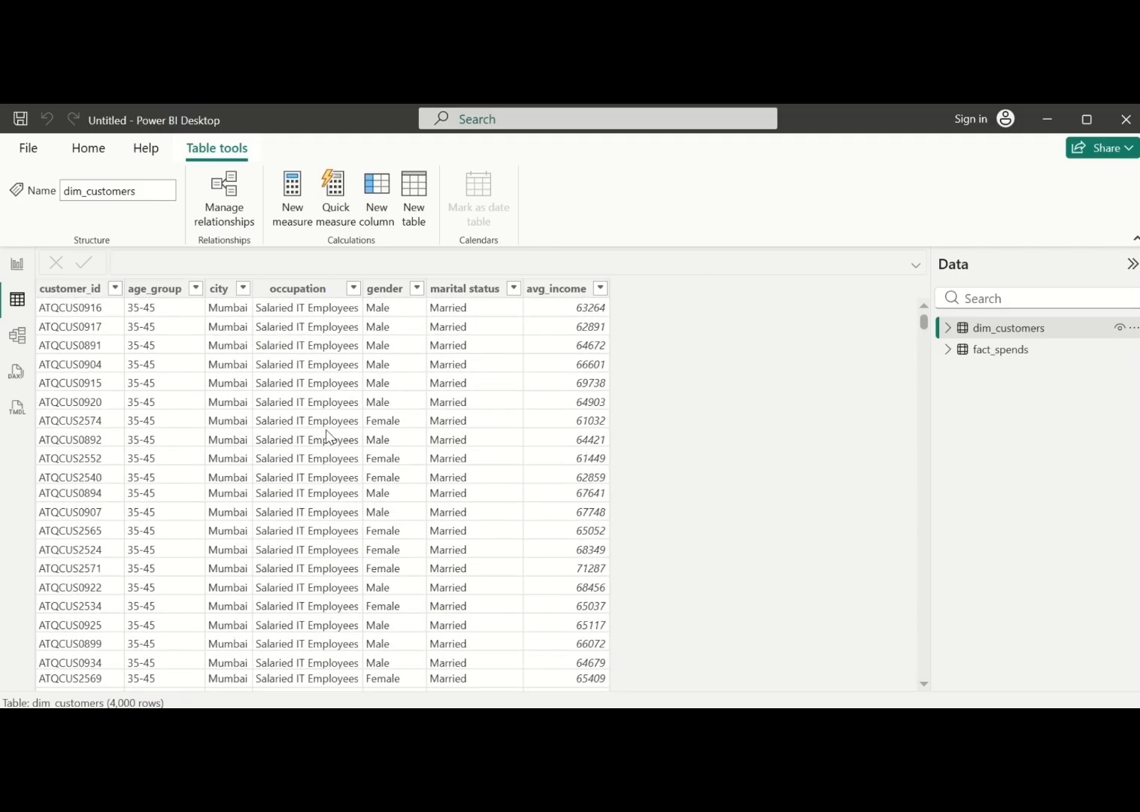
click(18, 270)
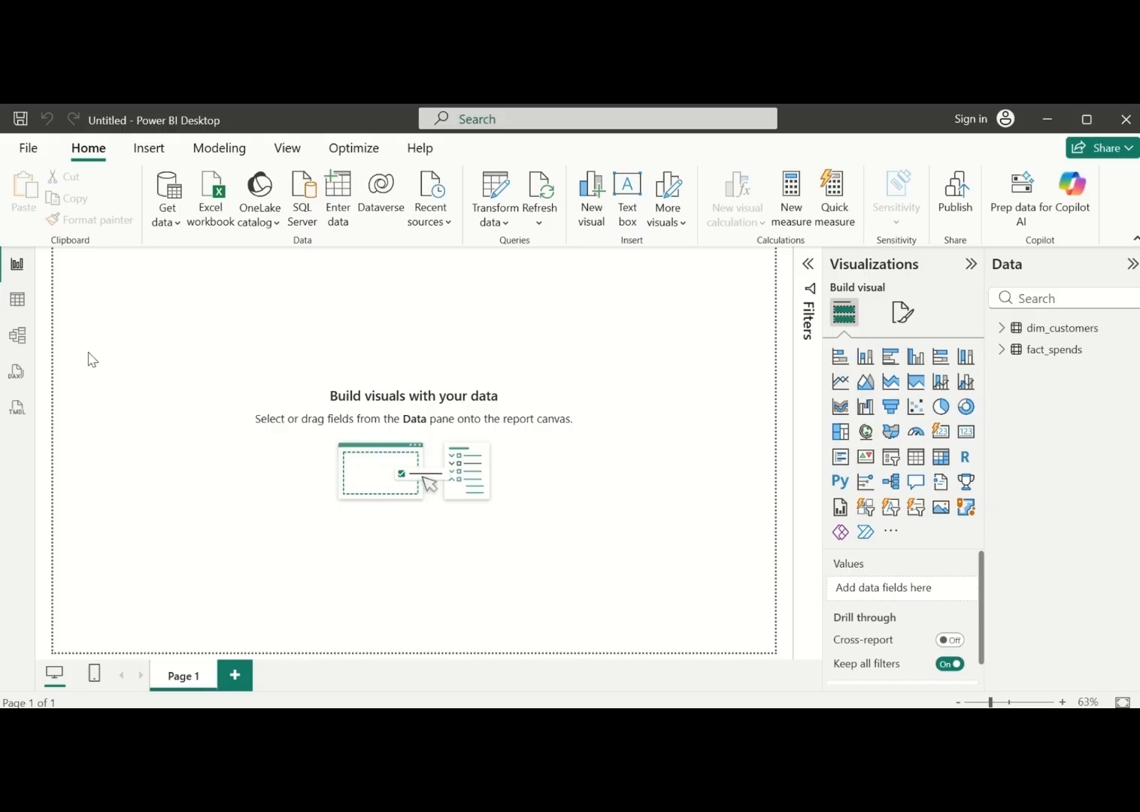
In Model view, move the dim_customers table farther from fact_spends and collapse the relationship properties
click(19, 336)
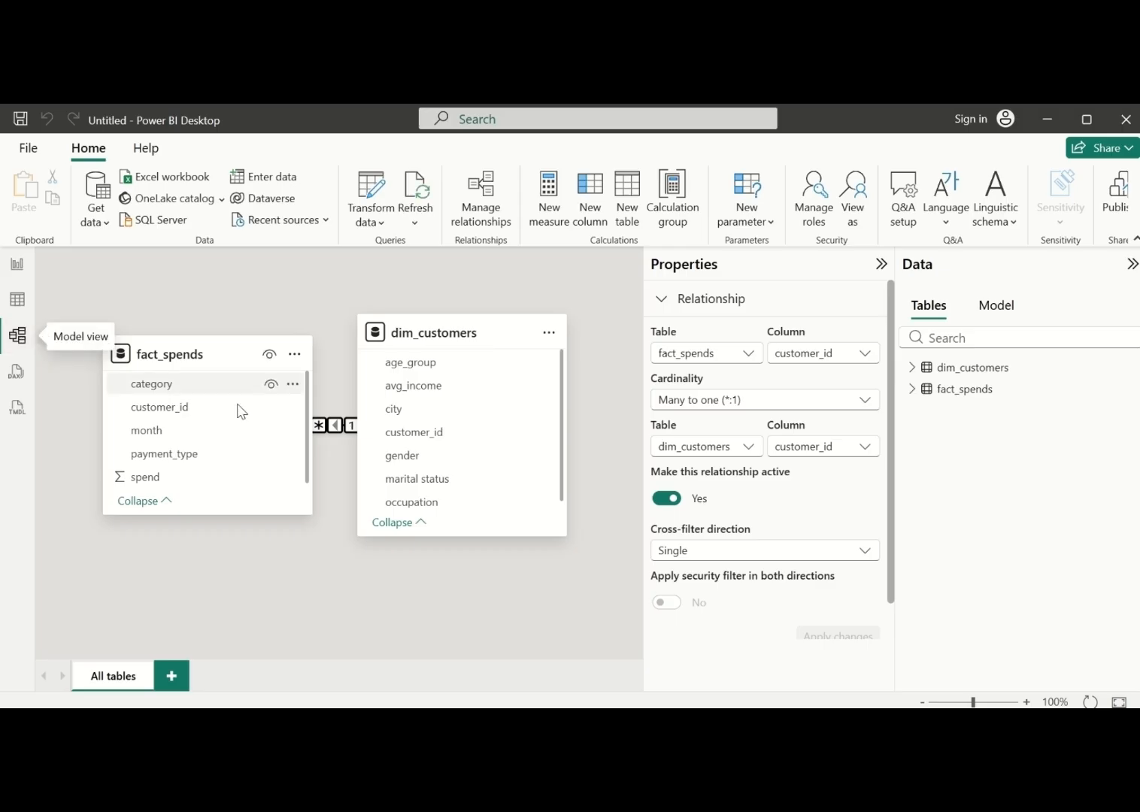
drag(411, 333, 511, 360)
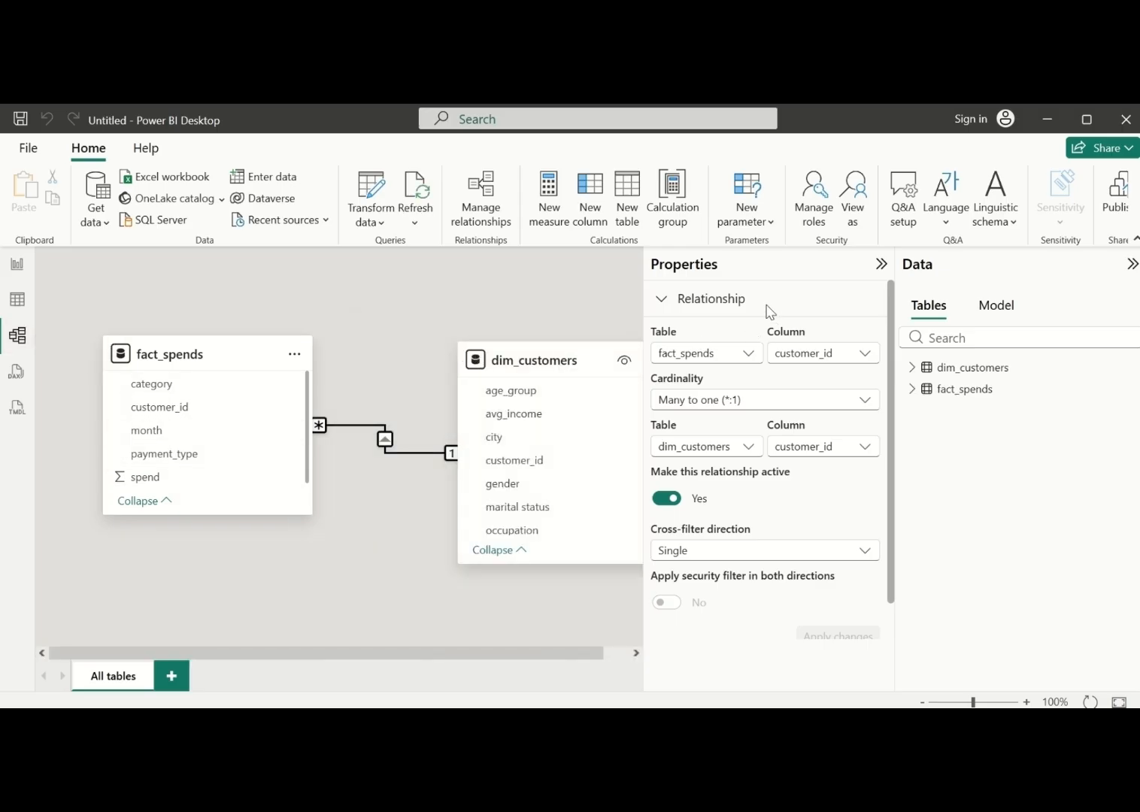
click(881, 263)
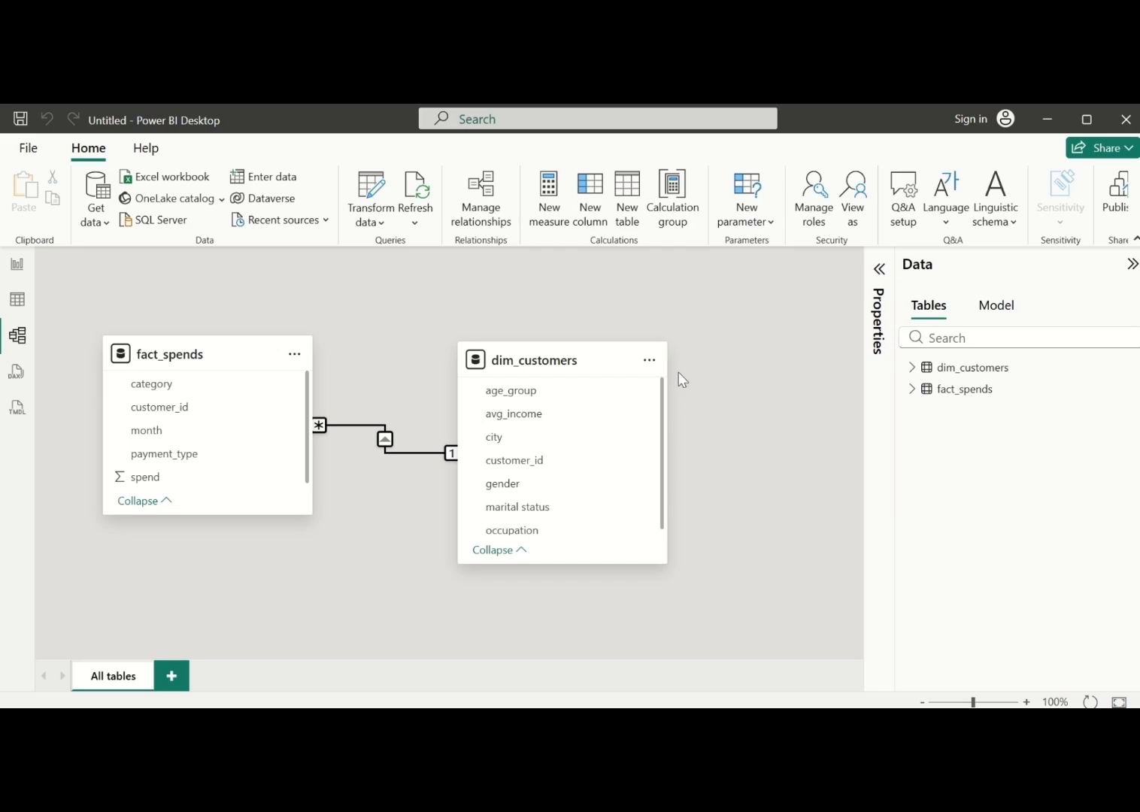
Examine the fields of fact_spends and dim_customers and the relationship linking them in the model, and return to Report view
mouse_move(178, 357)
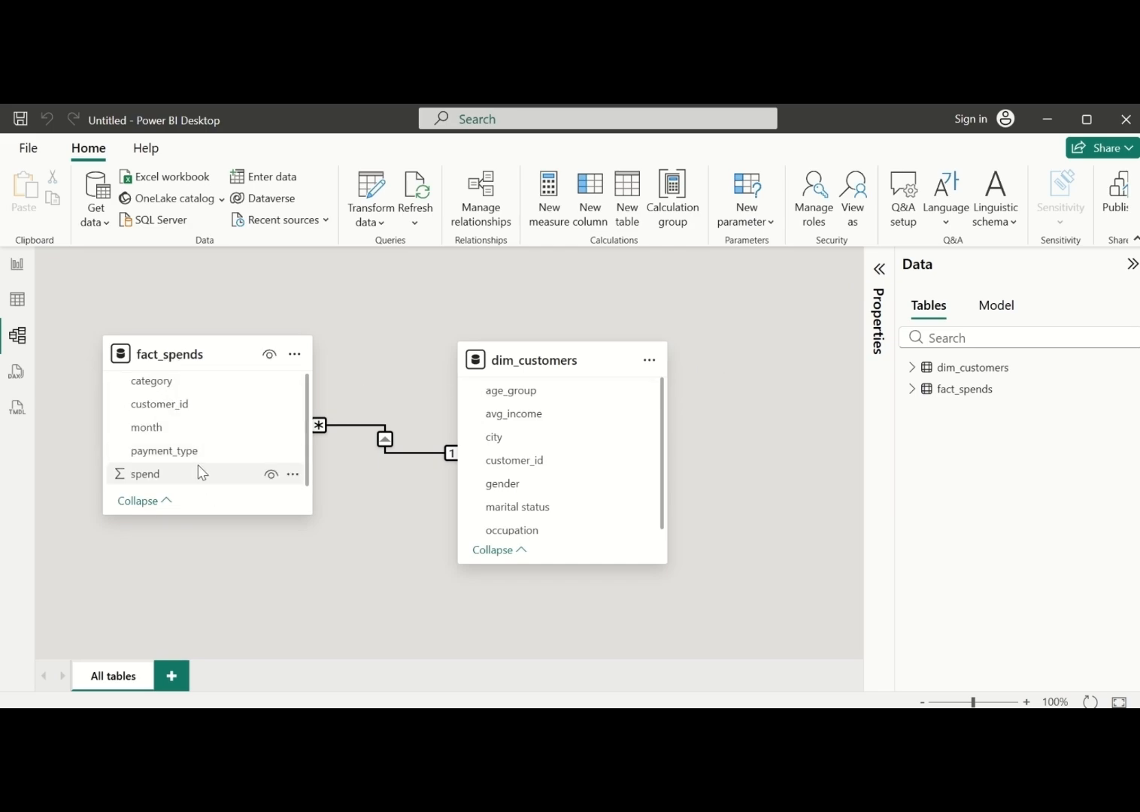
scroll(198, 465, up, 1)
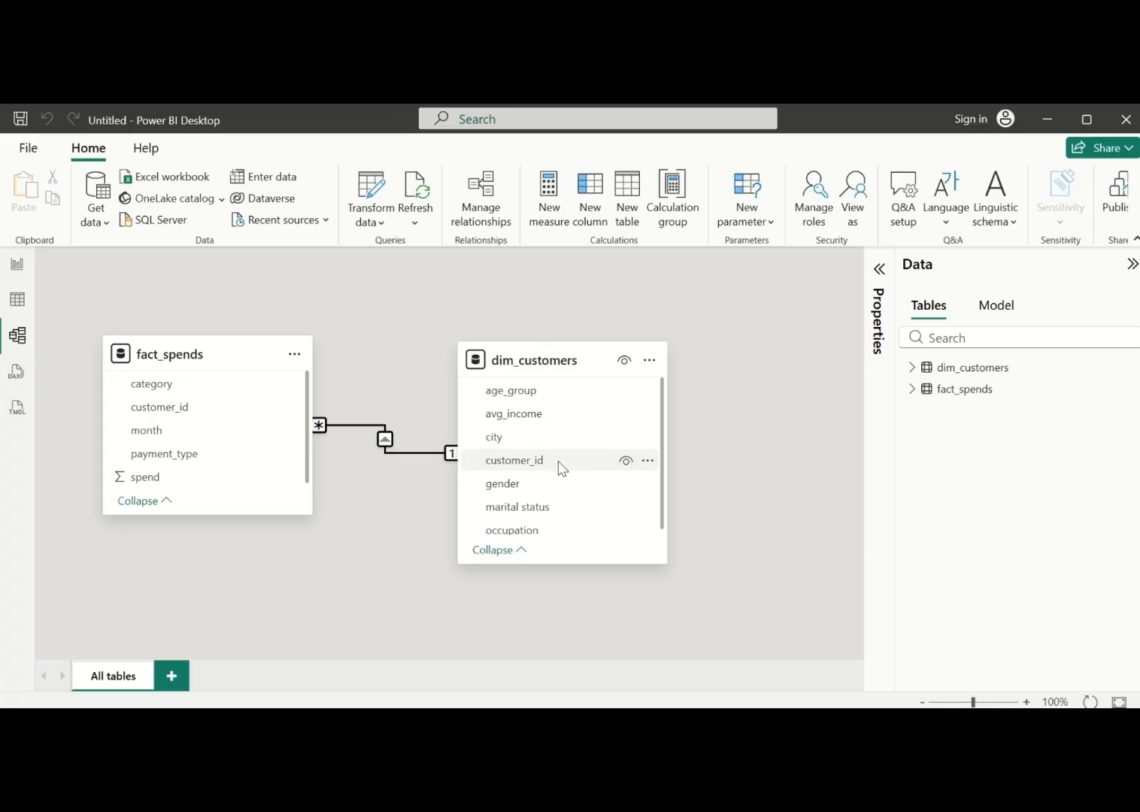
mouse_move(246, 334)
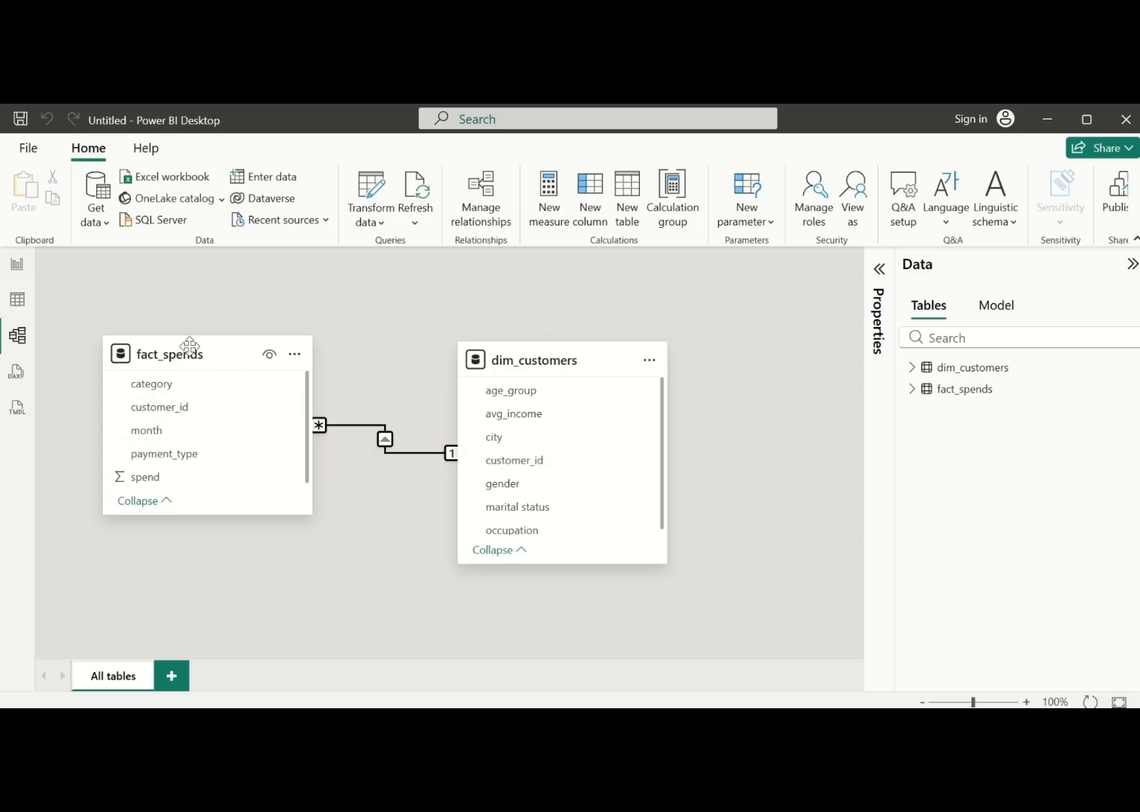
mouse_move(194, 359)
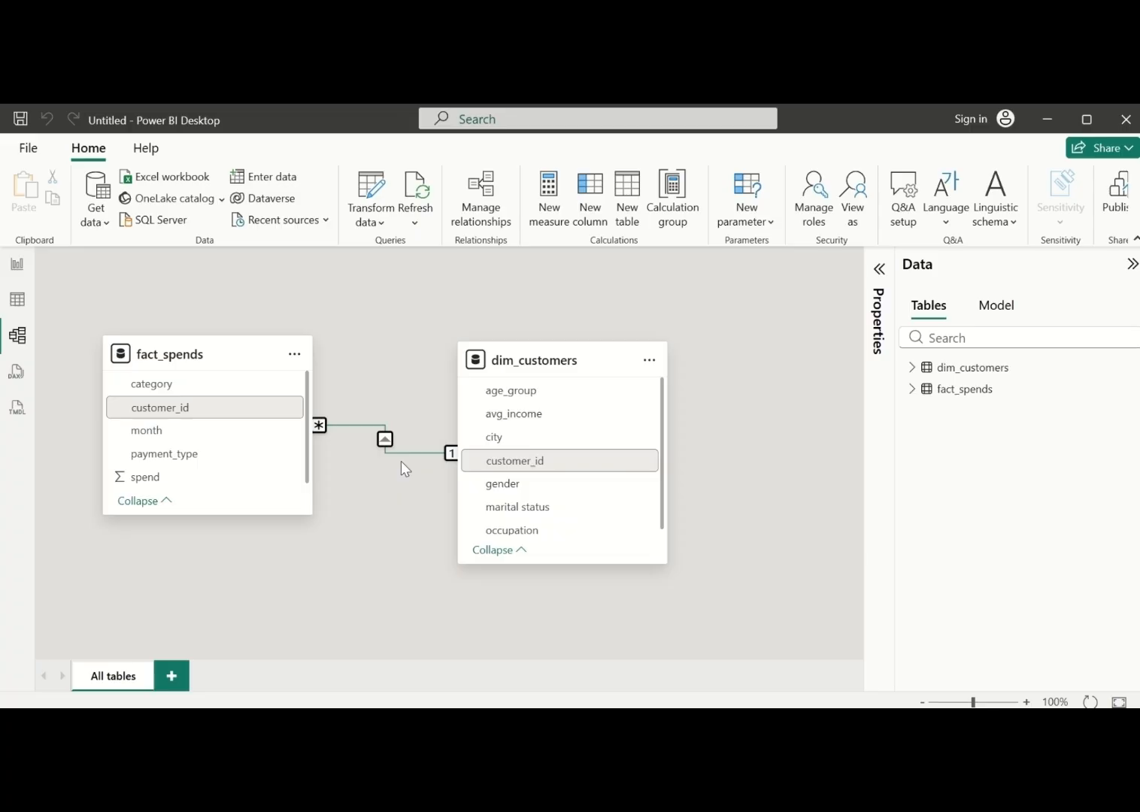
click(384, 442)
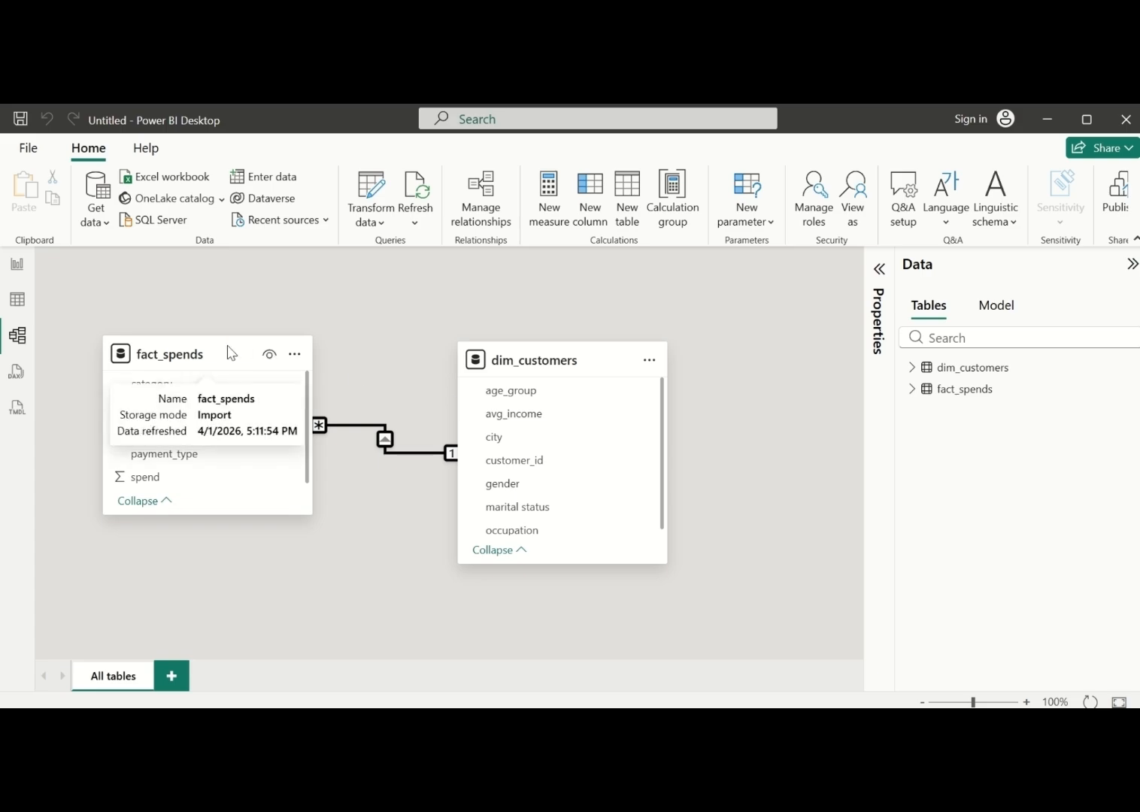
click(15, 266)
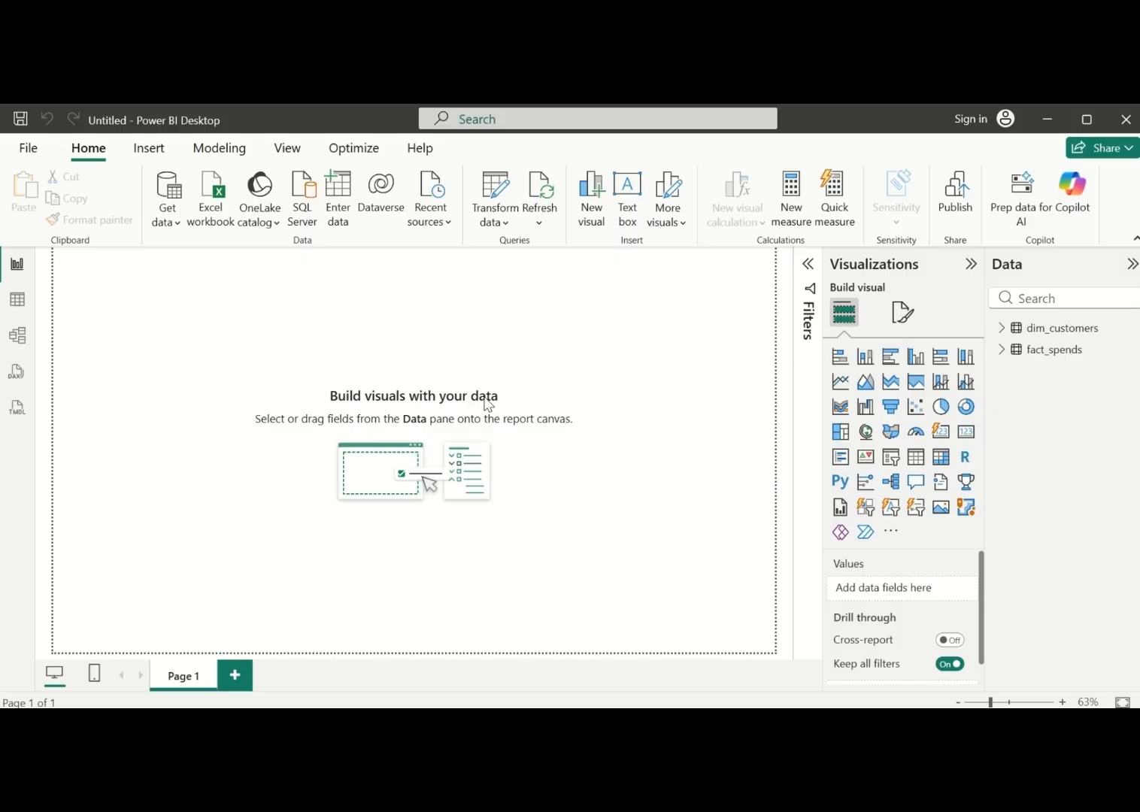
click(17, 336)
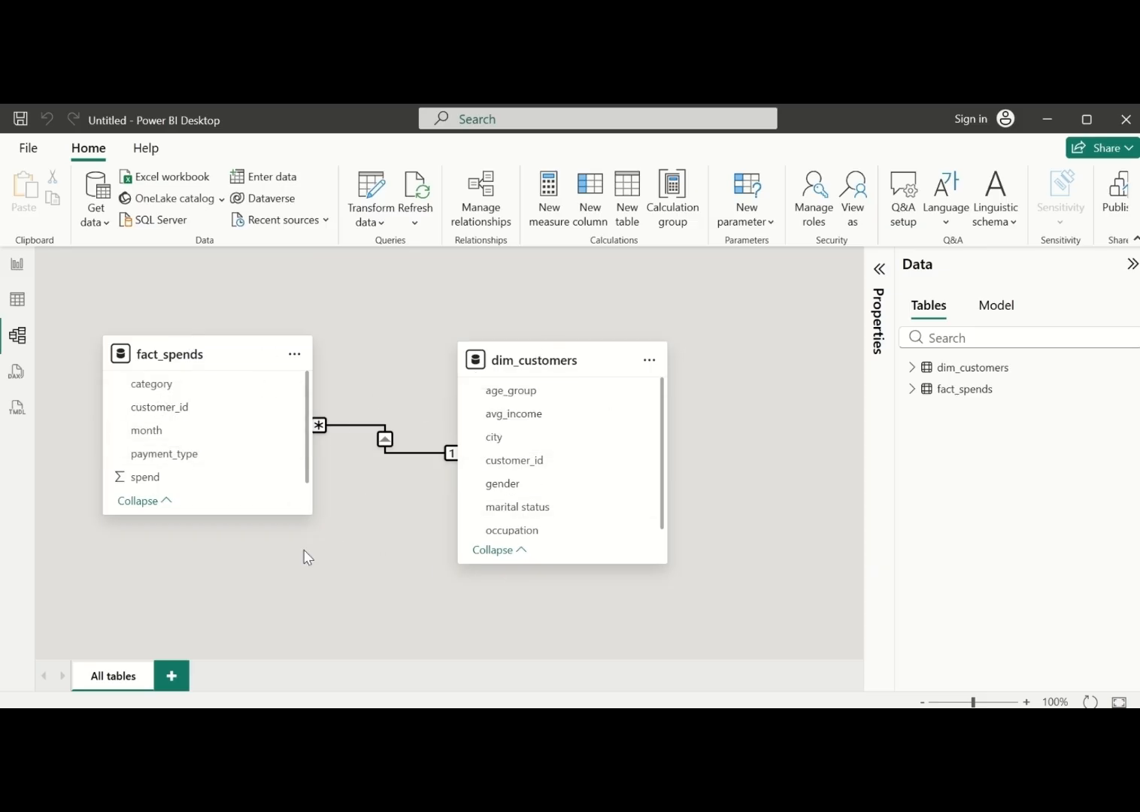
click(18, 268)
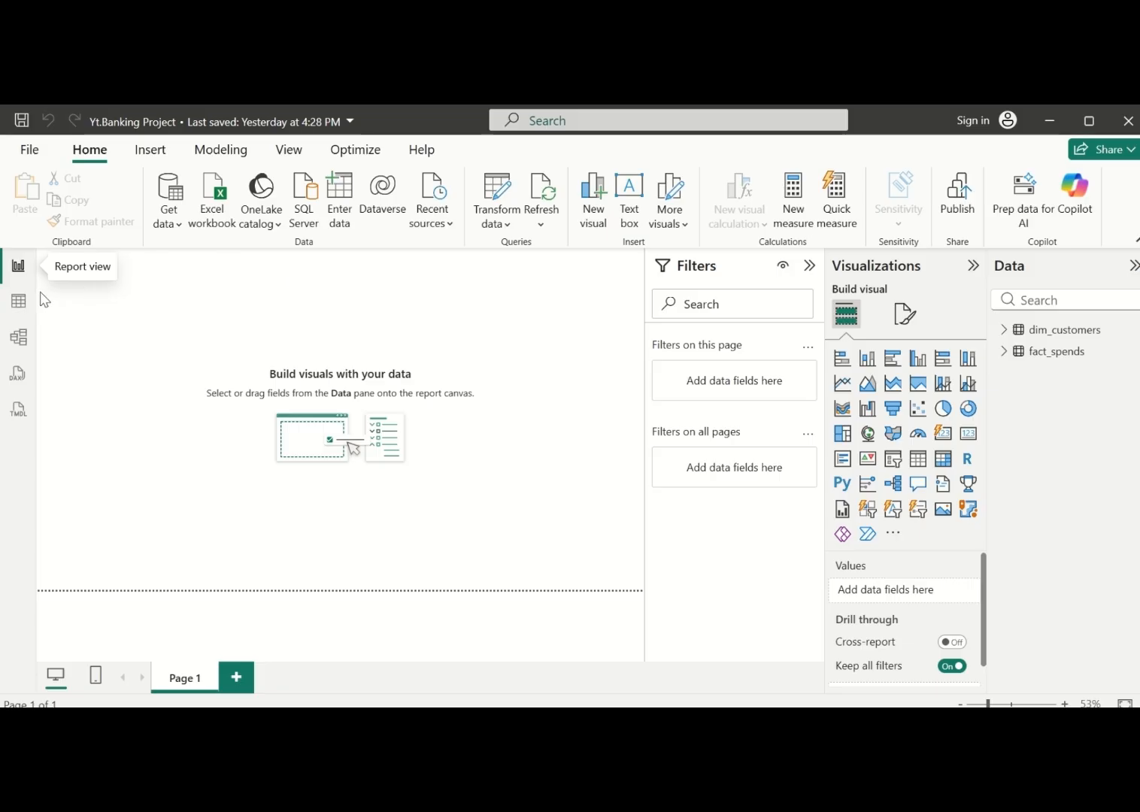
Examine the dim_customers rows in Table view, including the avg_income values, and return to Report view
click(17, 303)
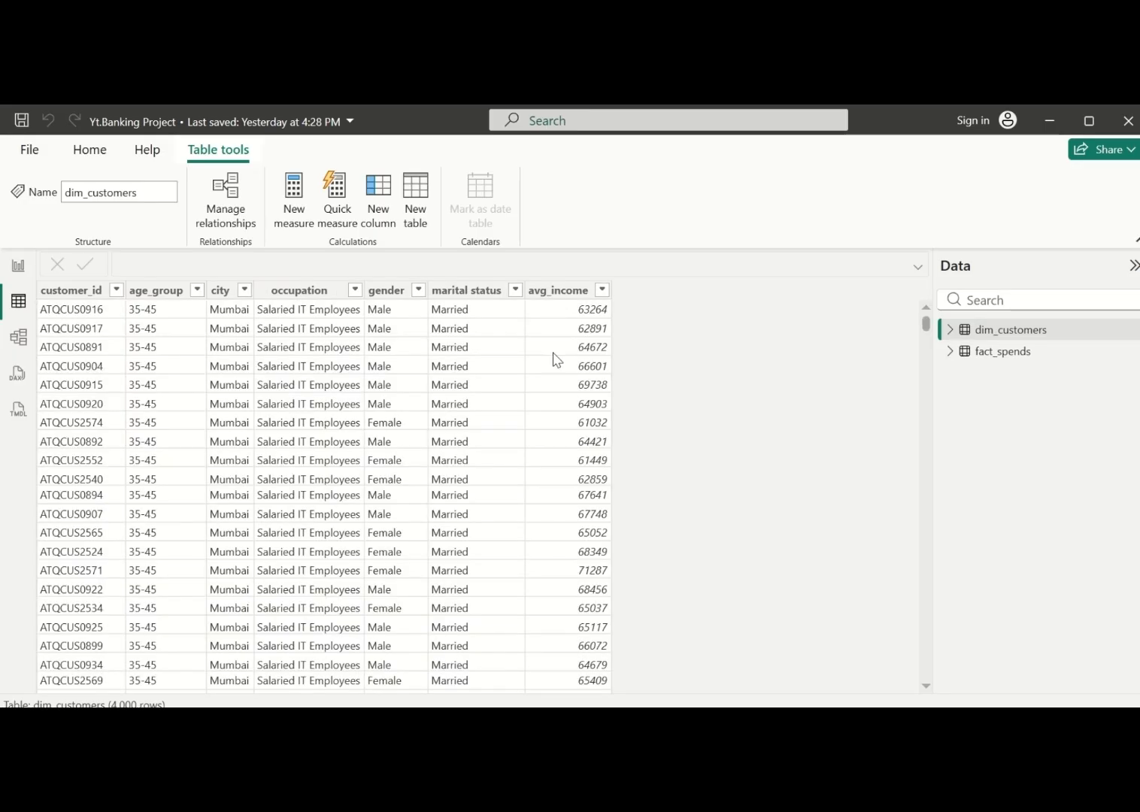
scroll(549, 436, down, 9)
scroll(551, 421, up, 9)
scroll(647, 459, down, 9)
scroll(646, 445, up, 9)
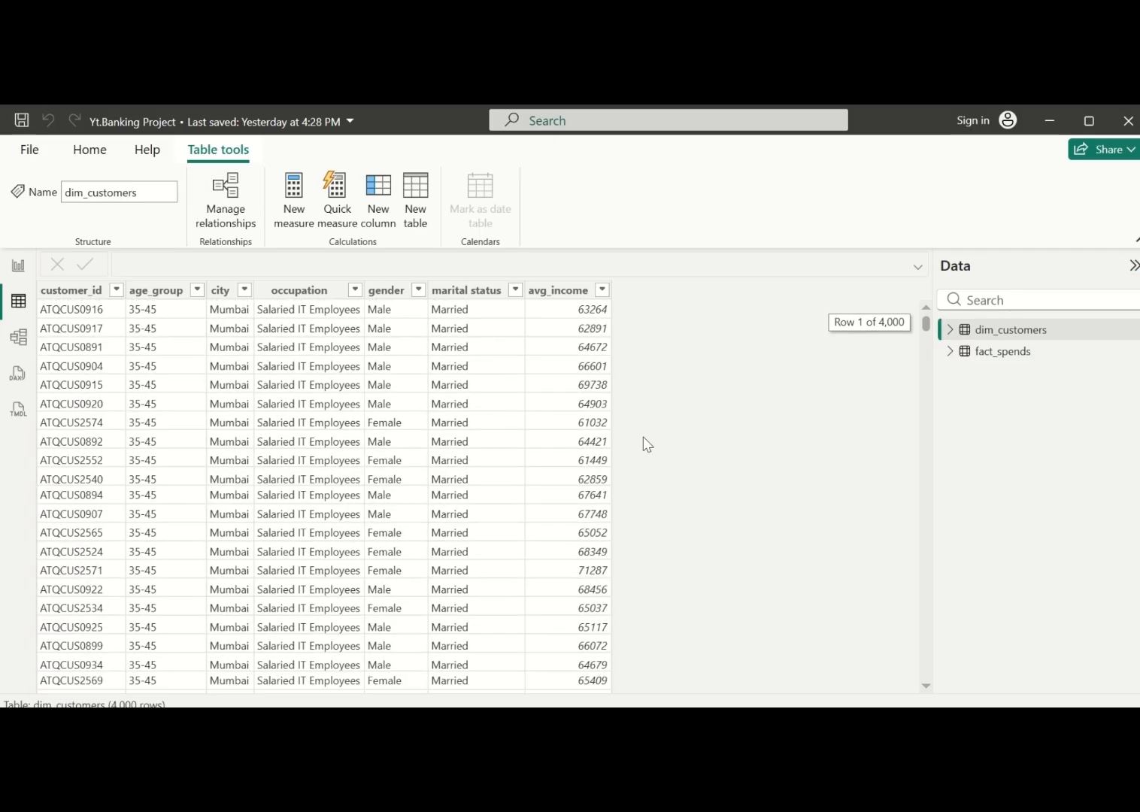
scroll(631, 379, down, 13)
scroll(632, 381, up, 13)
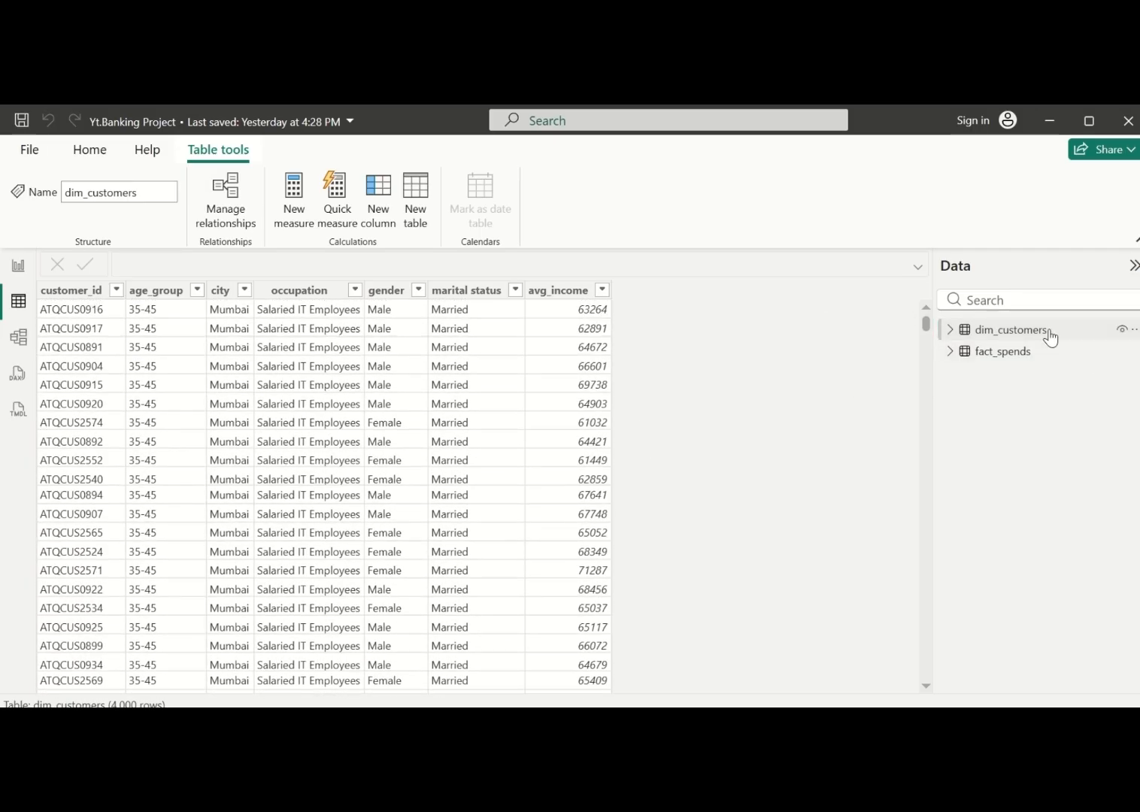
click(18, 267)
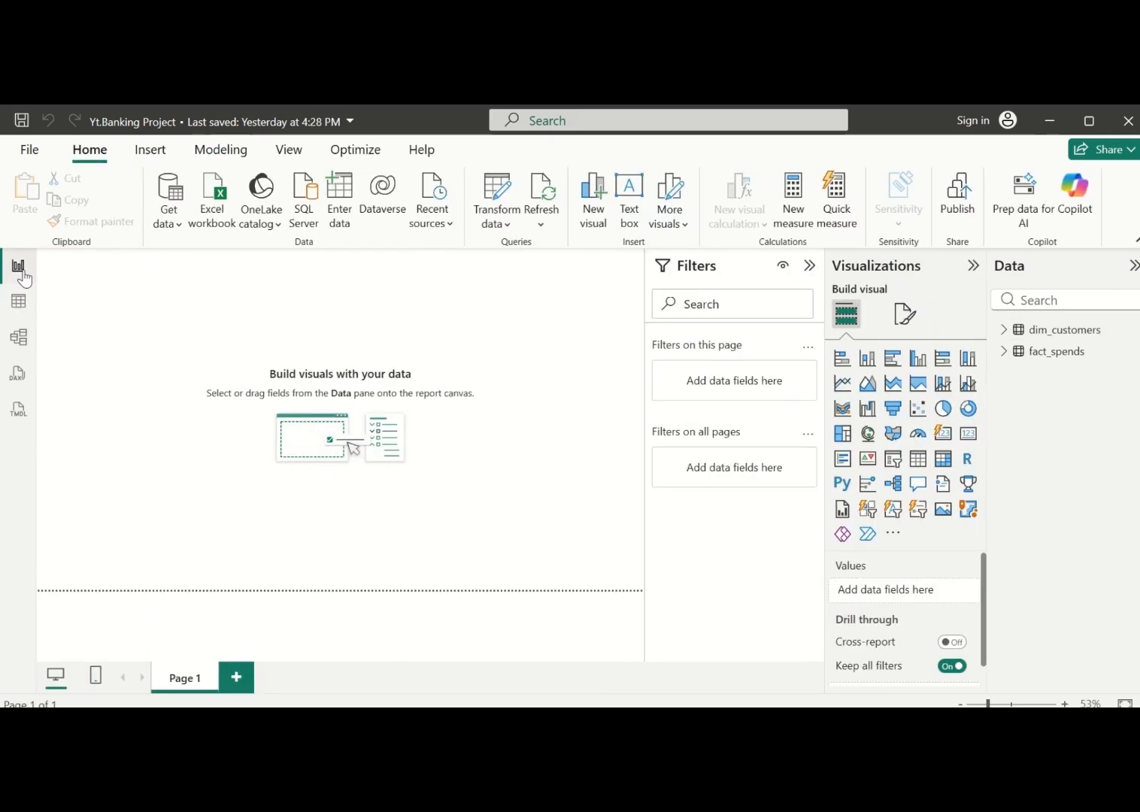
Add a calculated column to the dim_customers table and name it Customer Status in its formula
right_click(1061, 338)
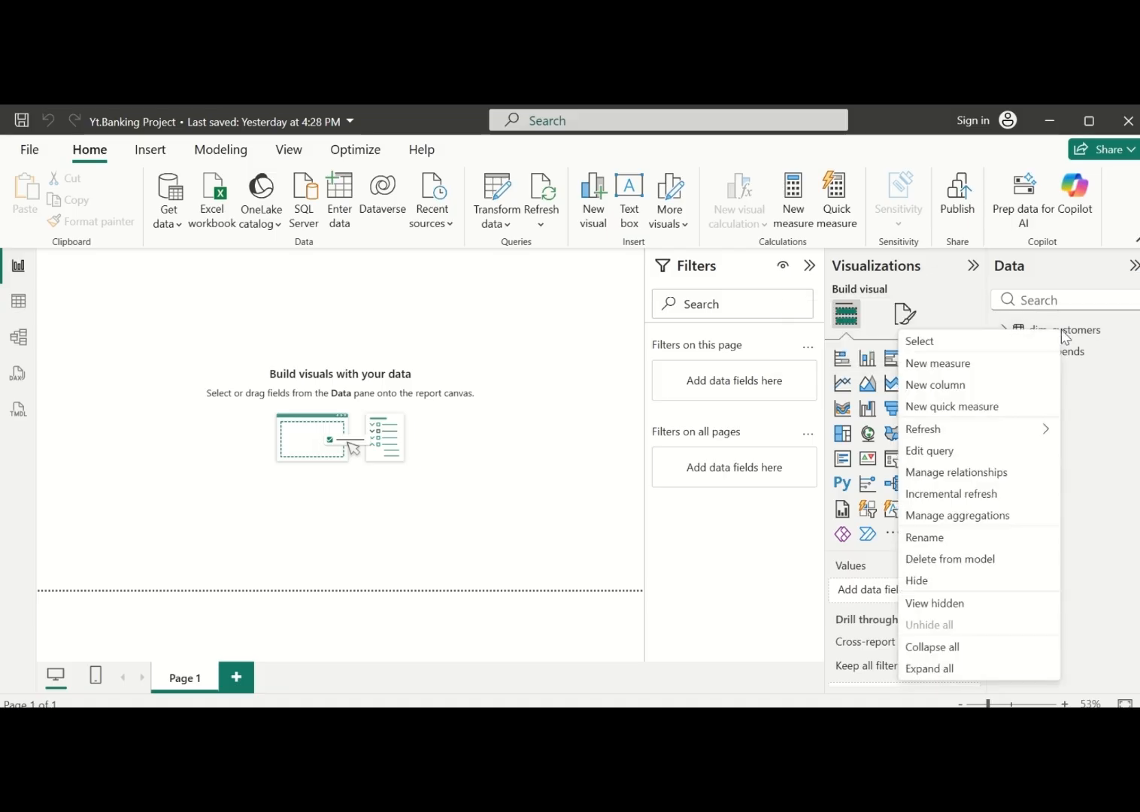
click(427, 357)
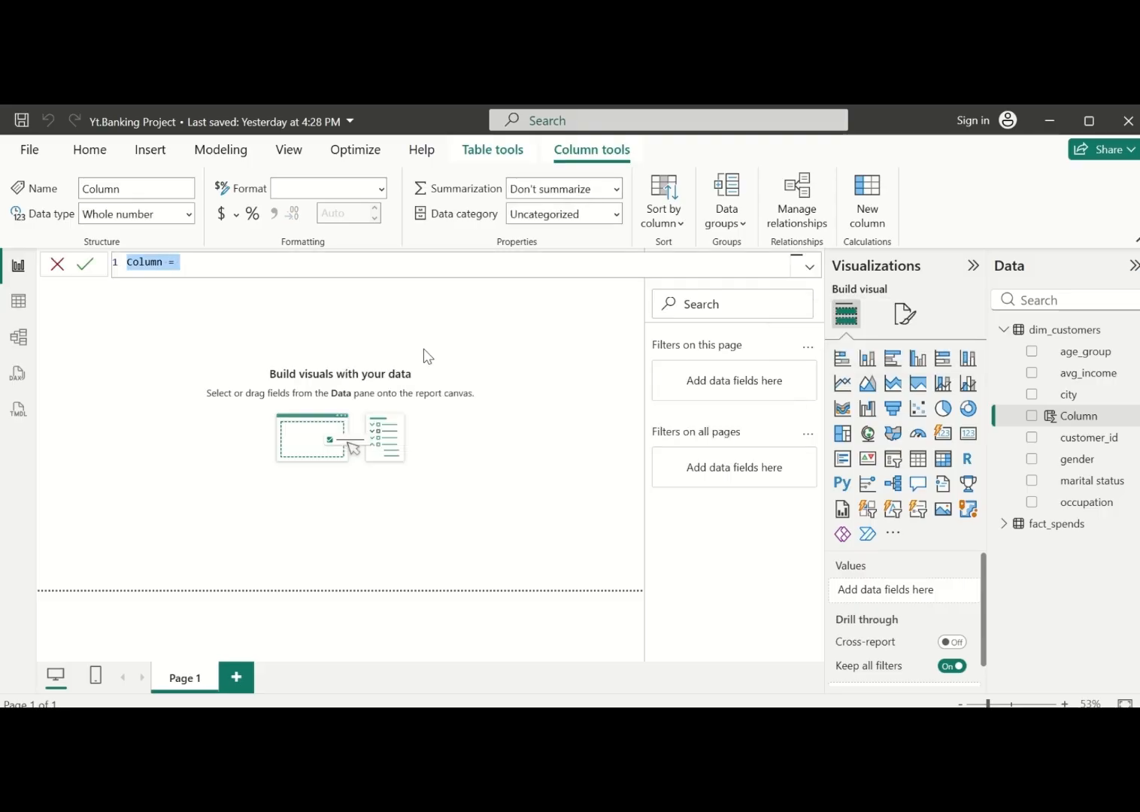
key(BackSpace)
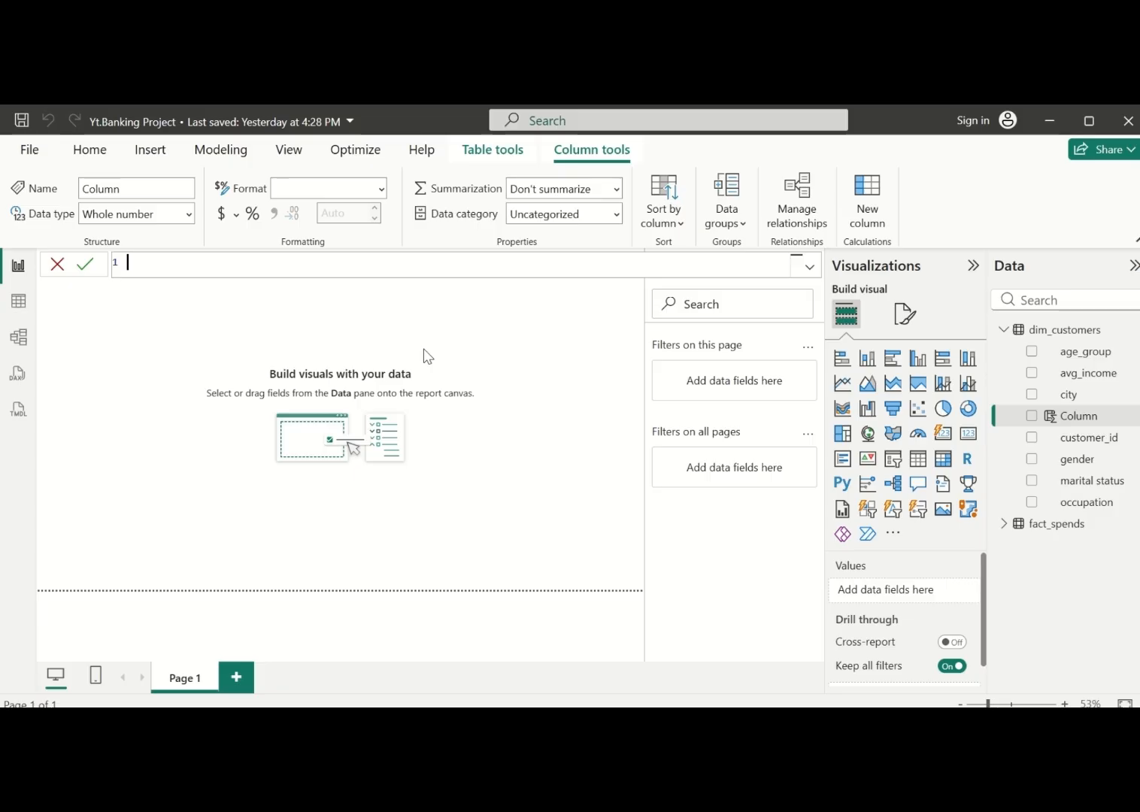
text(Cus)
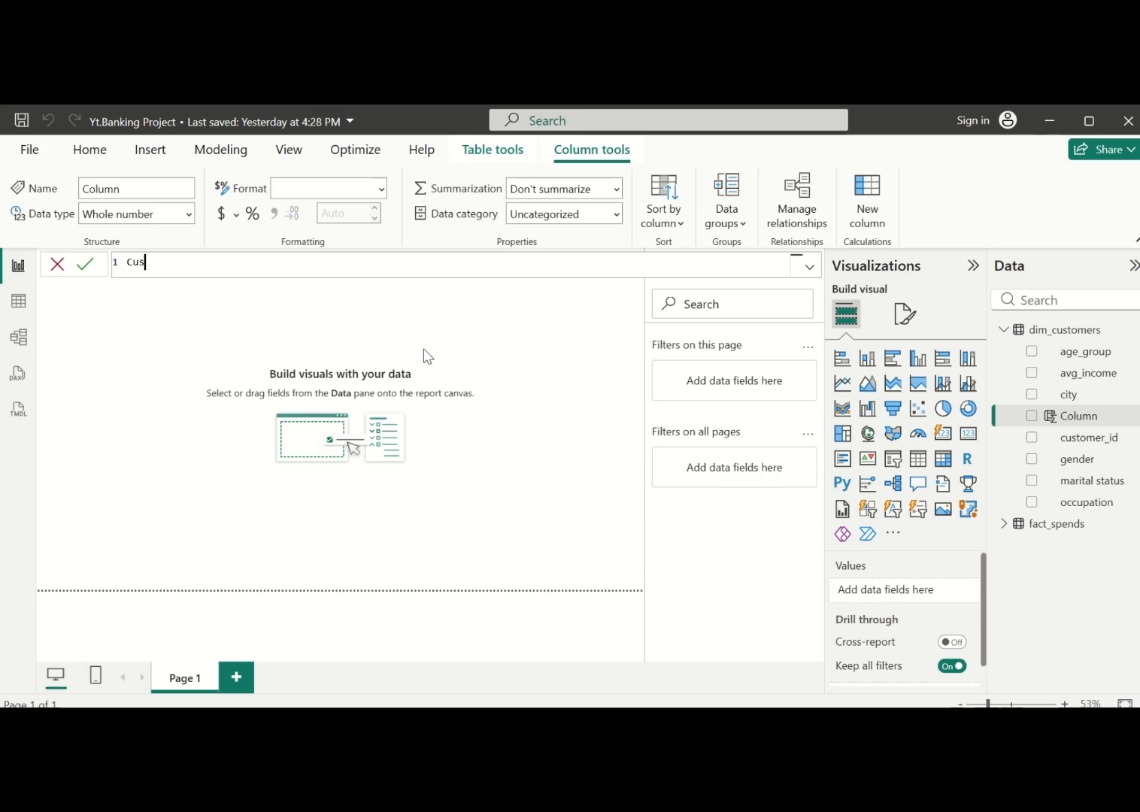
text(tom)
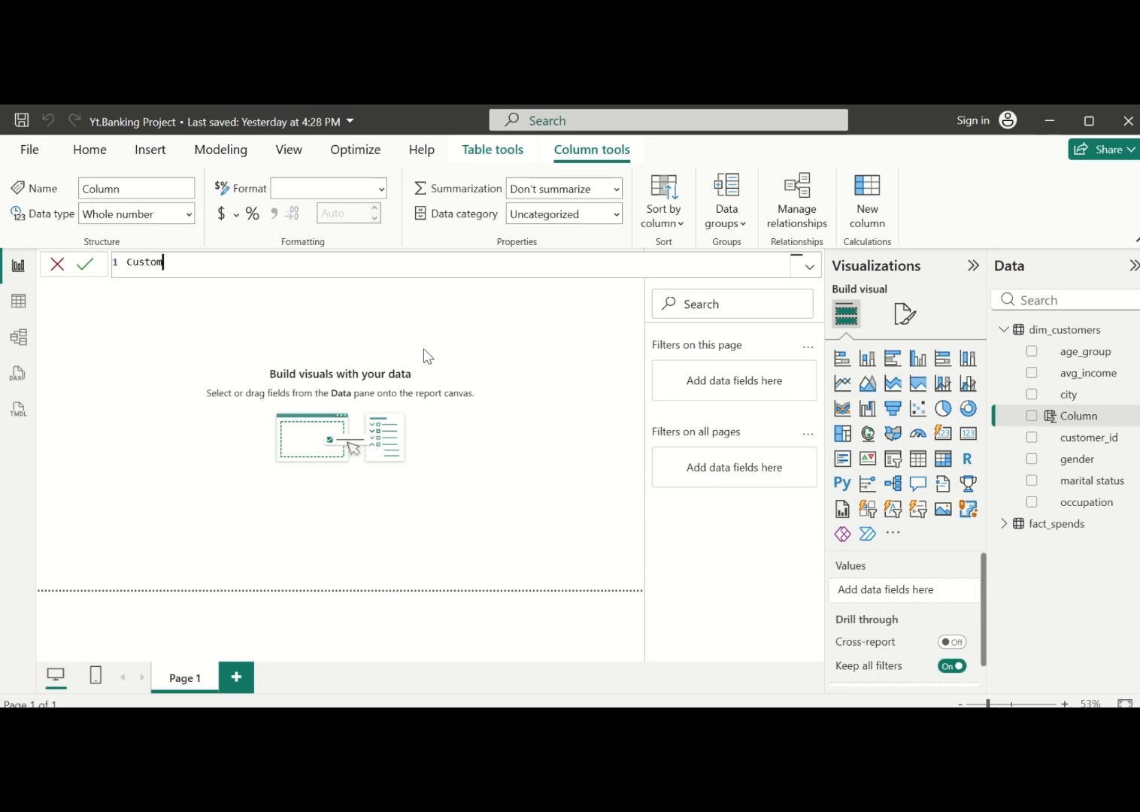
text(er Status)
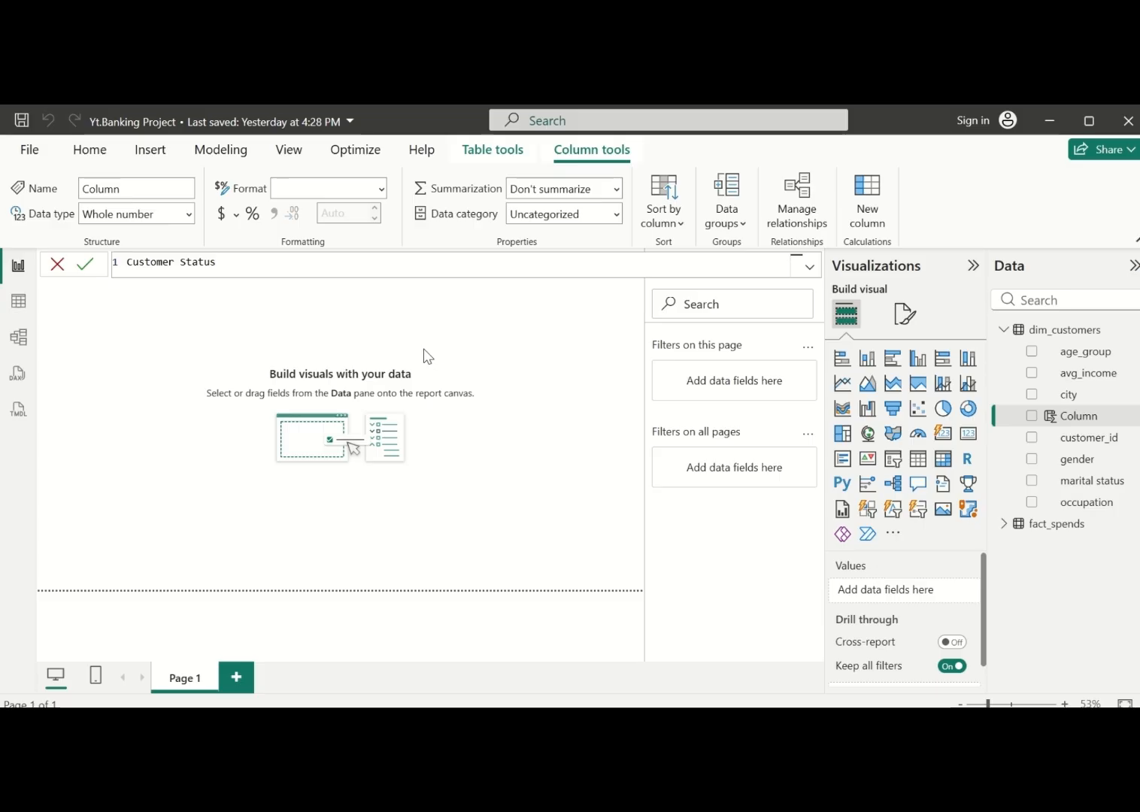
Begin the Customer Status formula with an IF function testing dim_customers[avg_income]<45000
text(=if)
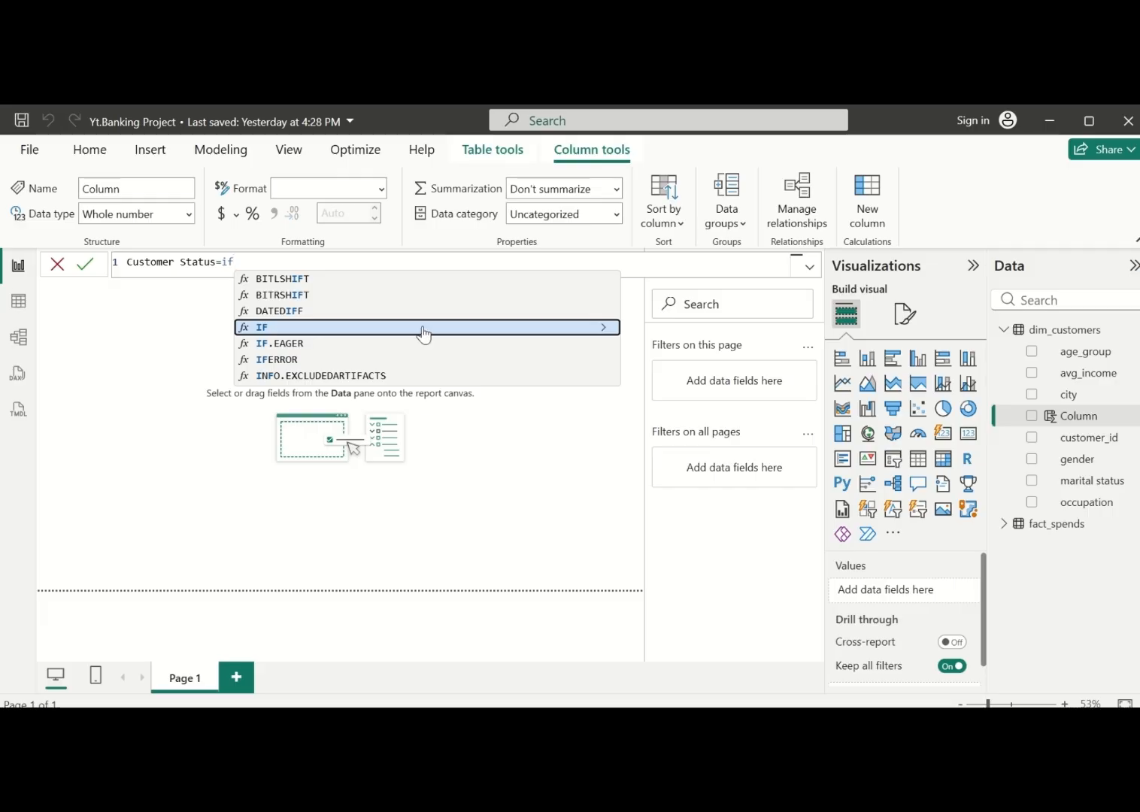
click(425, 331)
text(di)
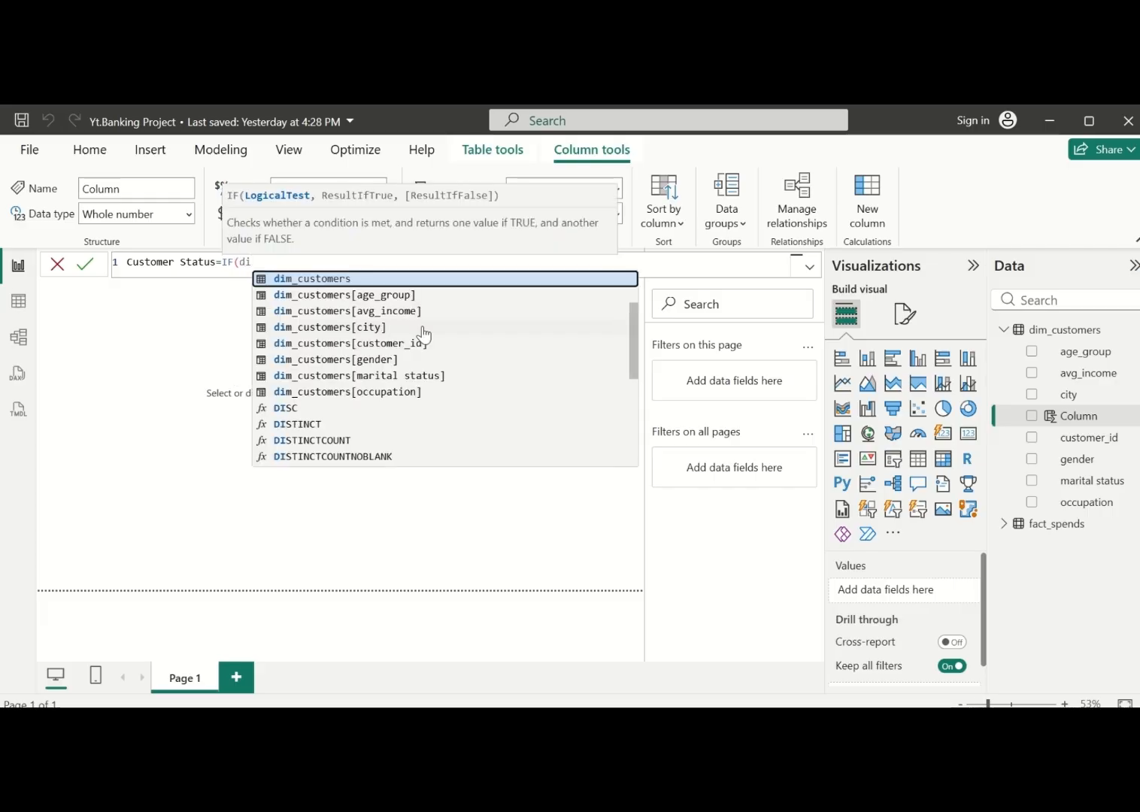
text(m)
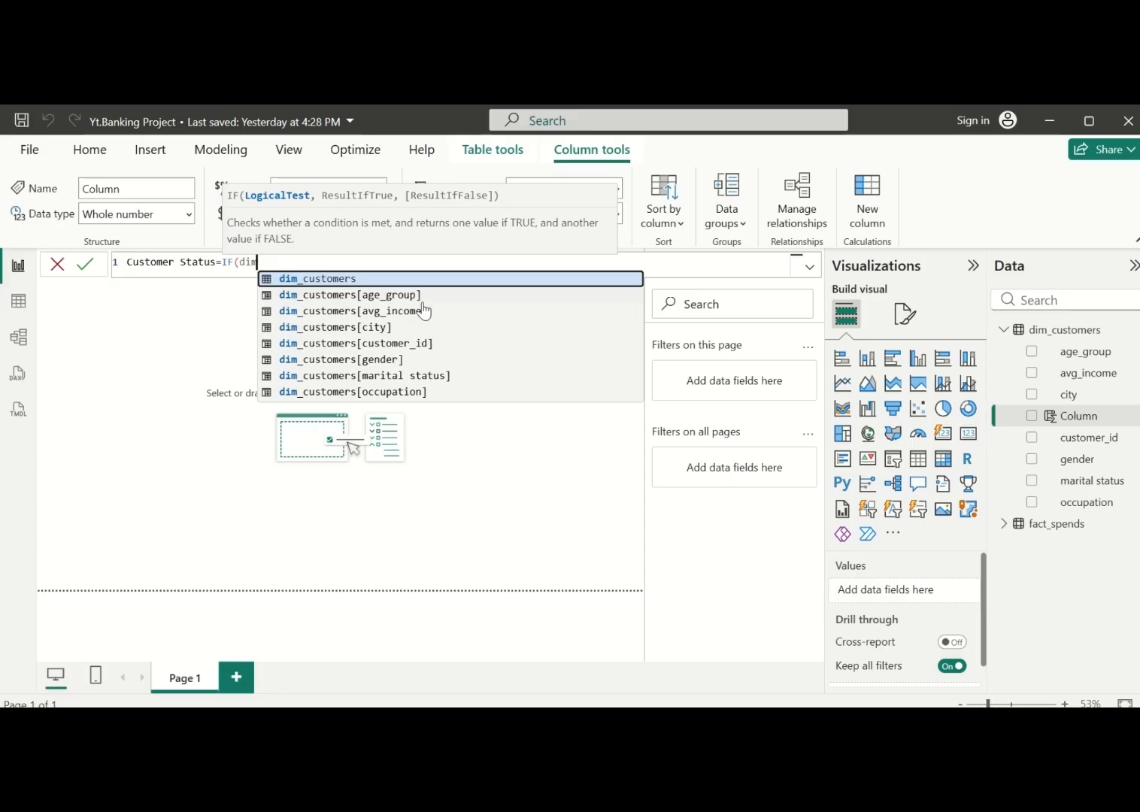
click(423, 310)
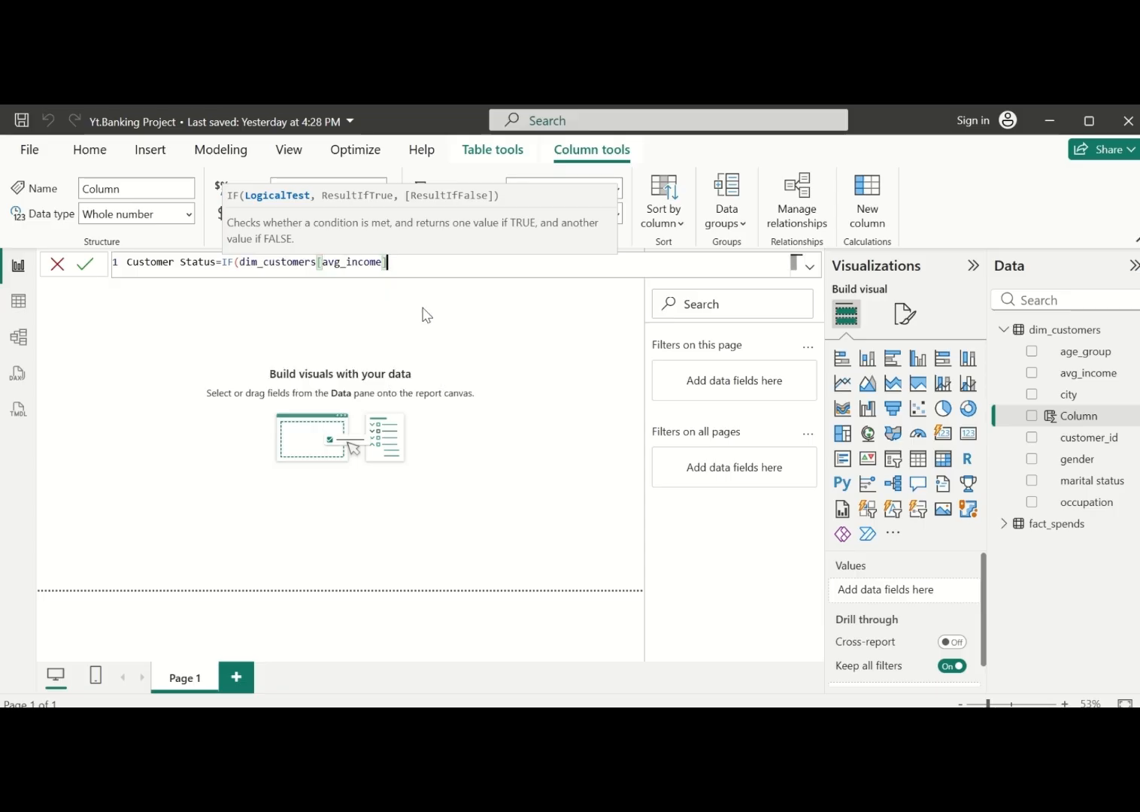
text(<)
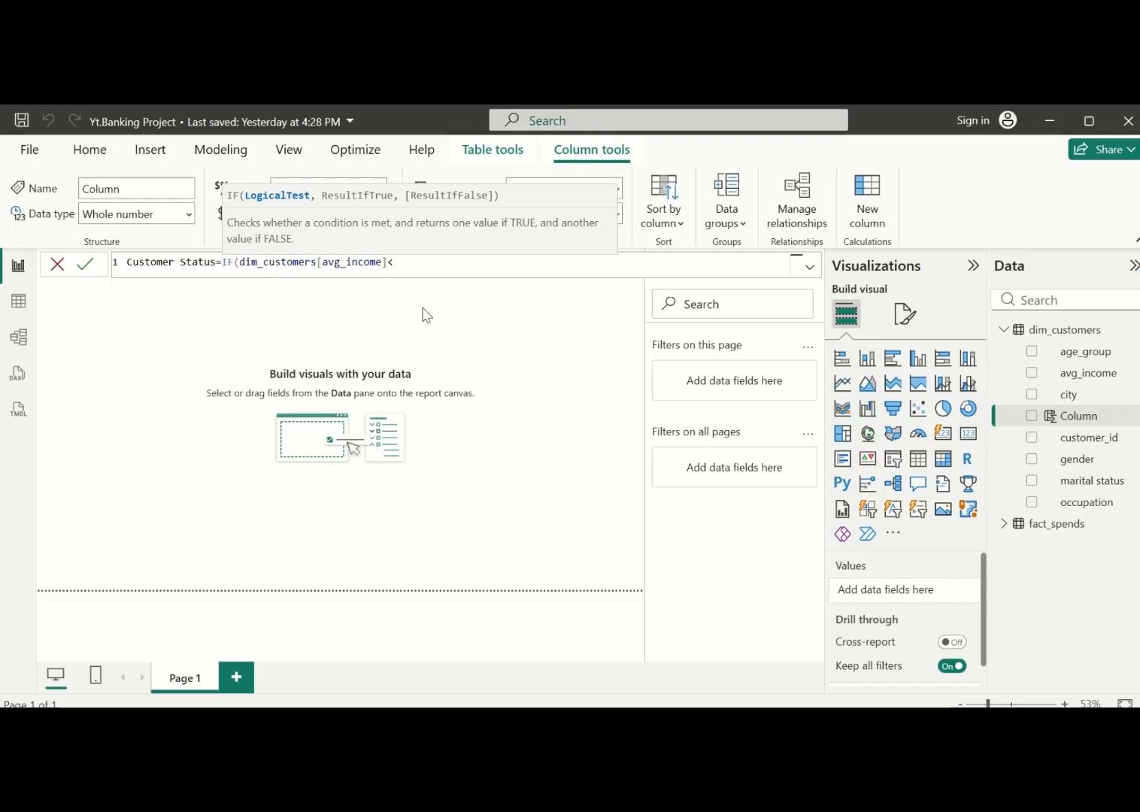
text(4)
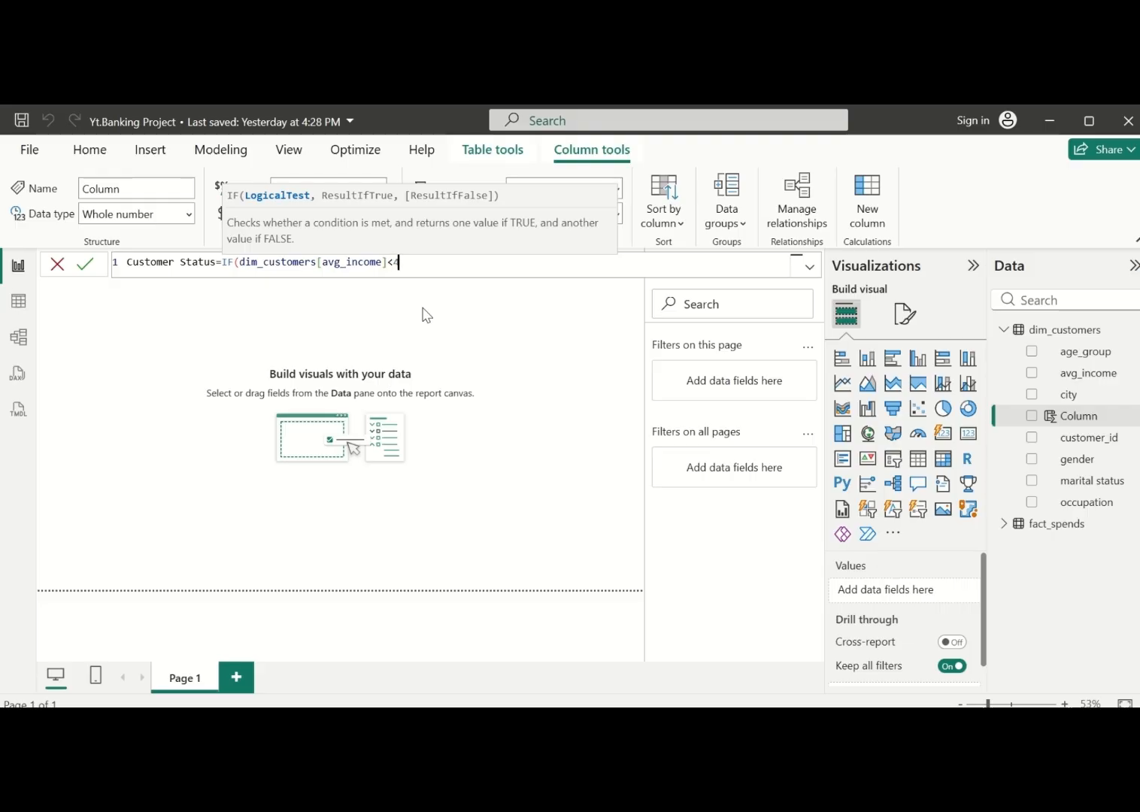
text(5000, )
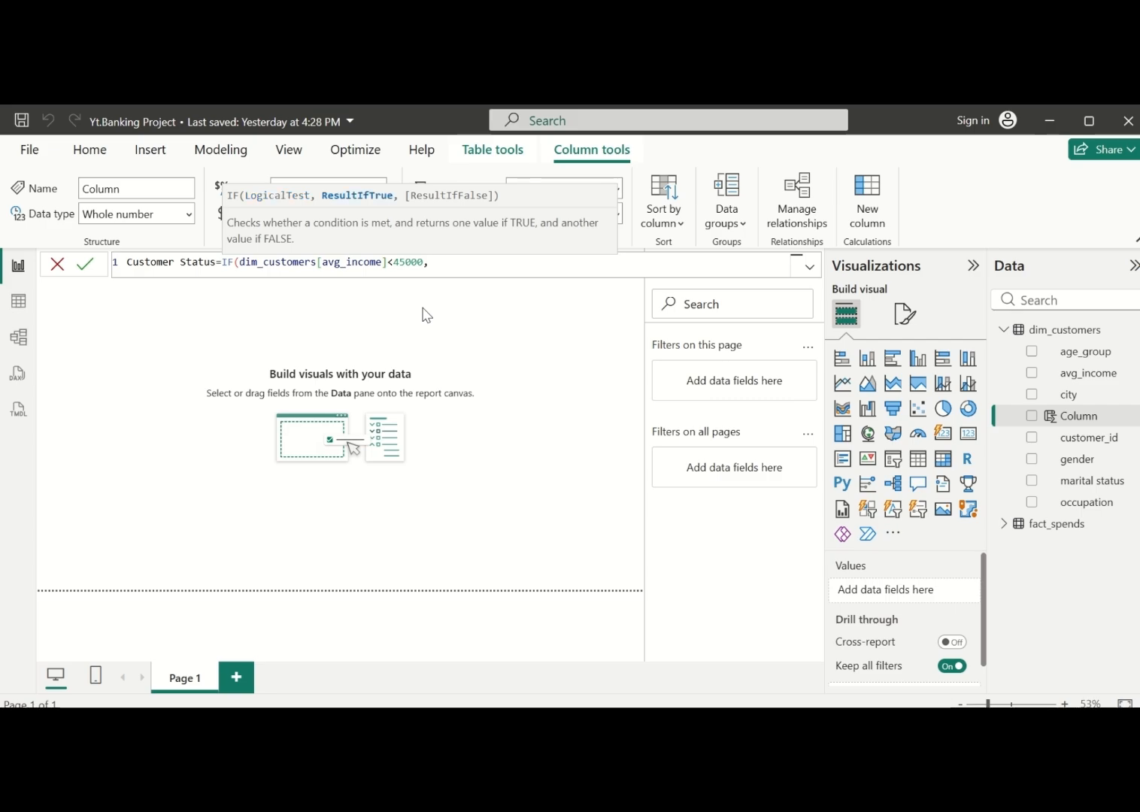
Enter "Lower Class" as the result when the income is below 45000
text("lo)
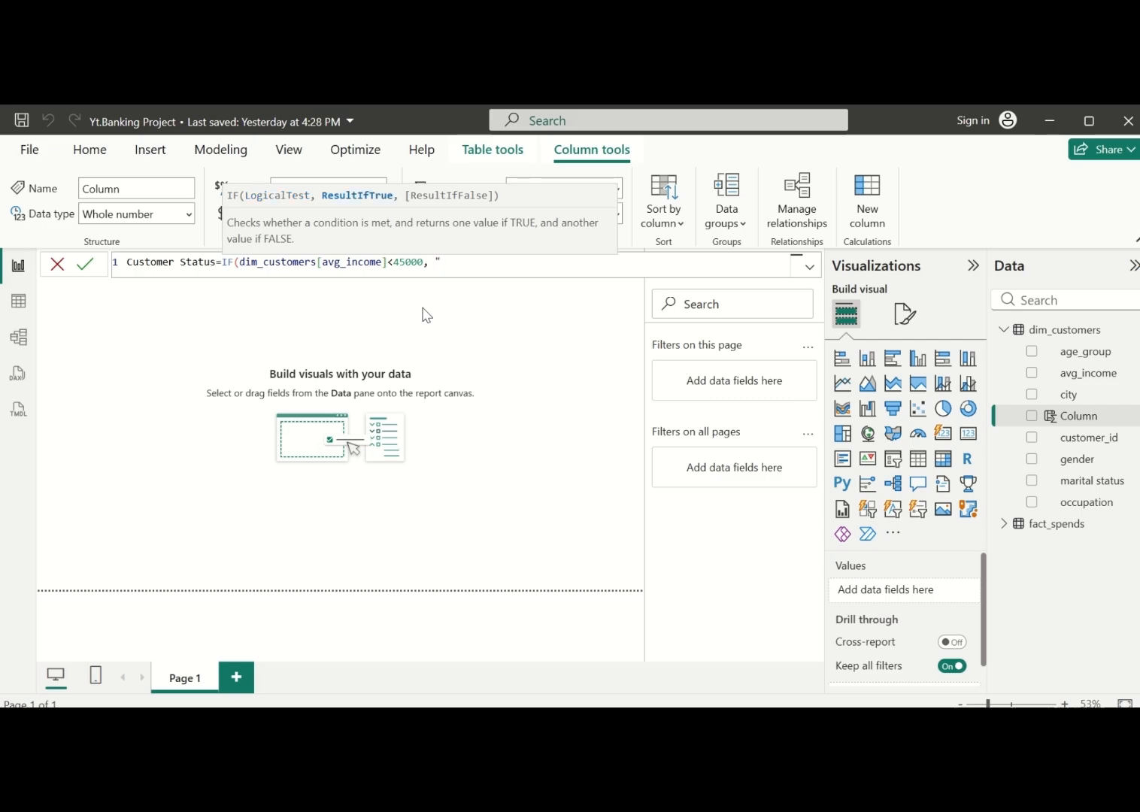
key(BackSpace)
key(BackSpace)
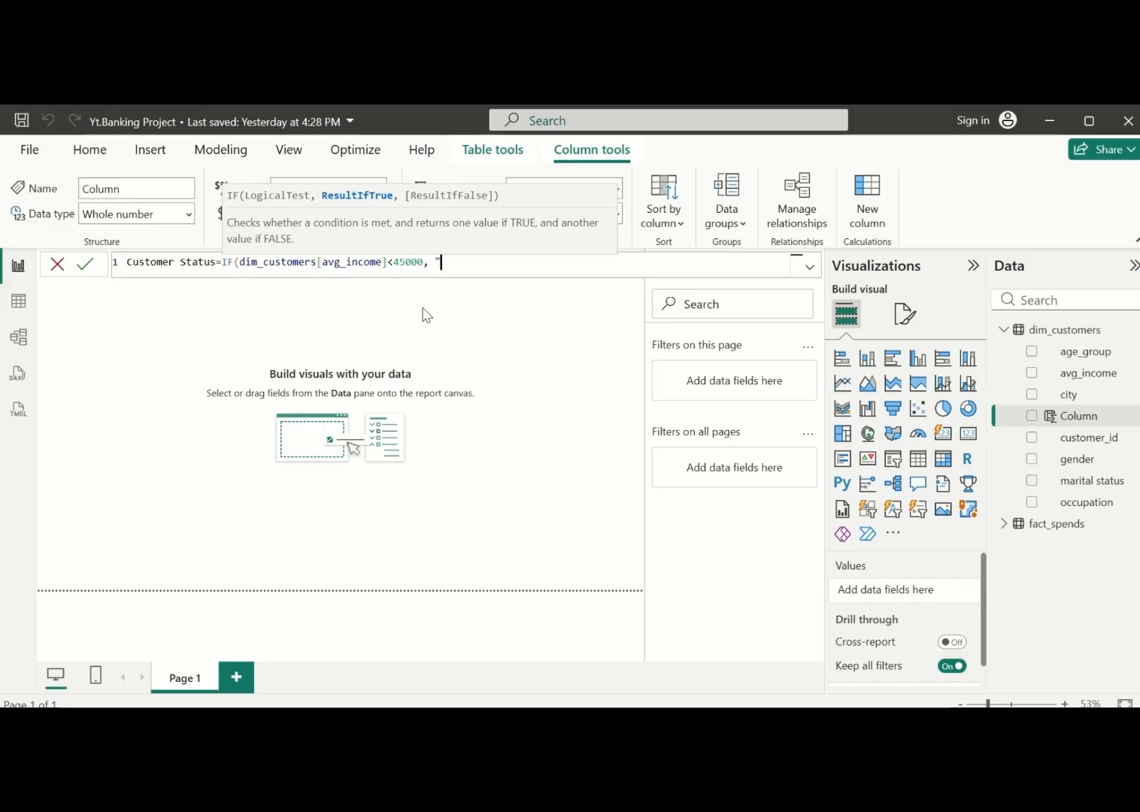
text(Lower Class")
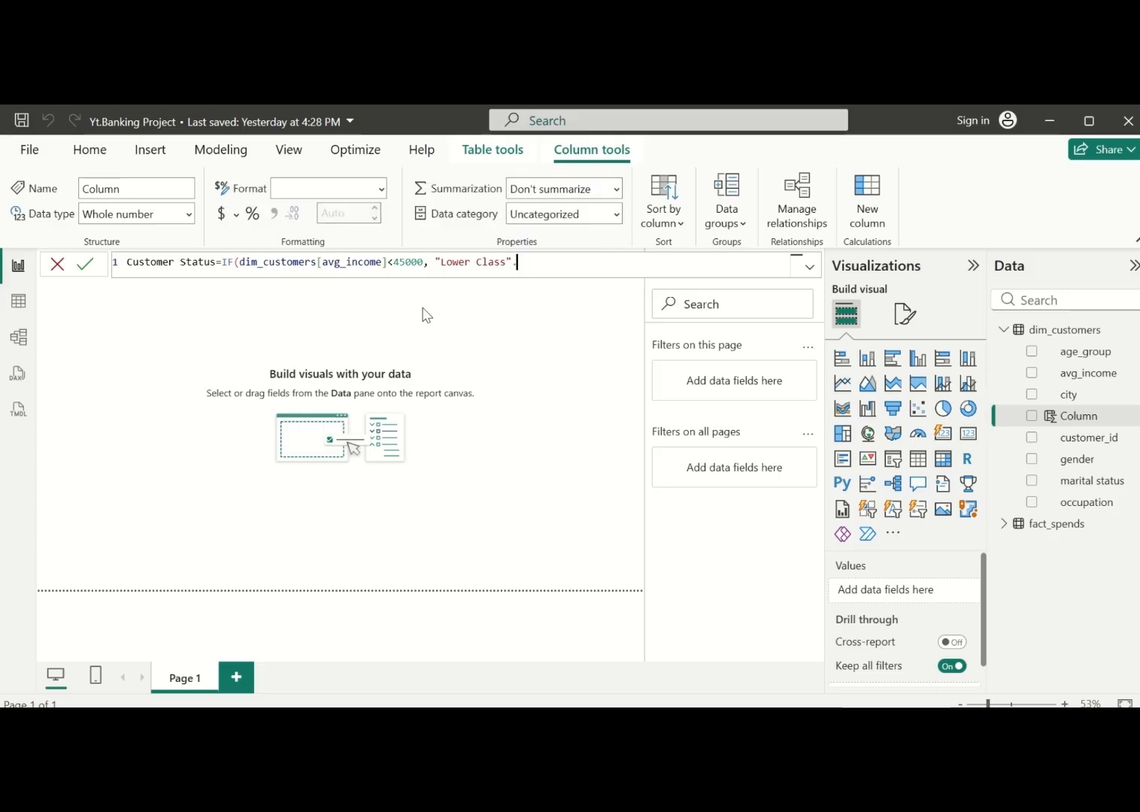
text(,)
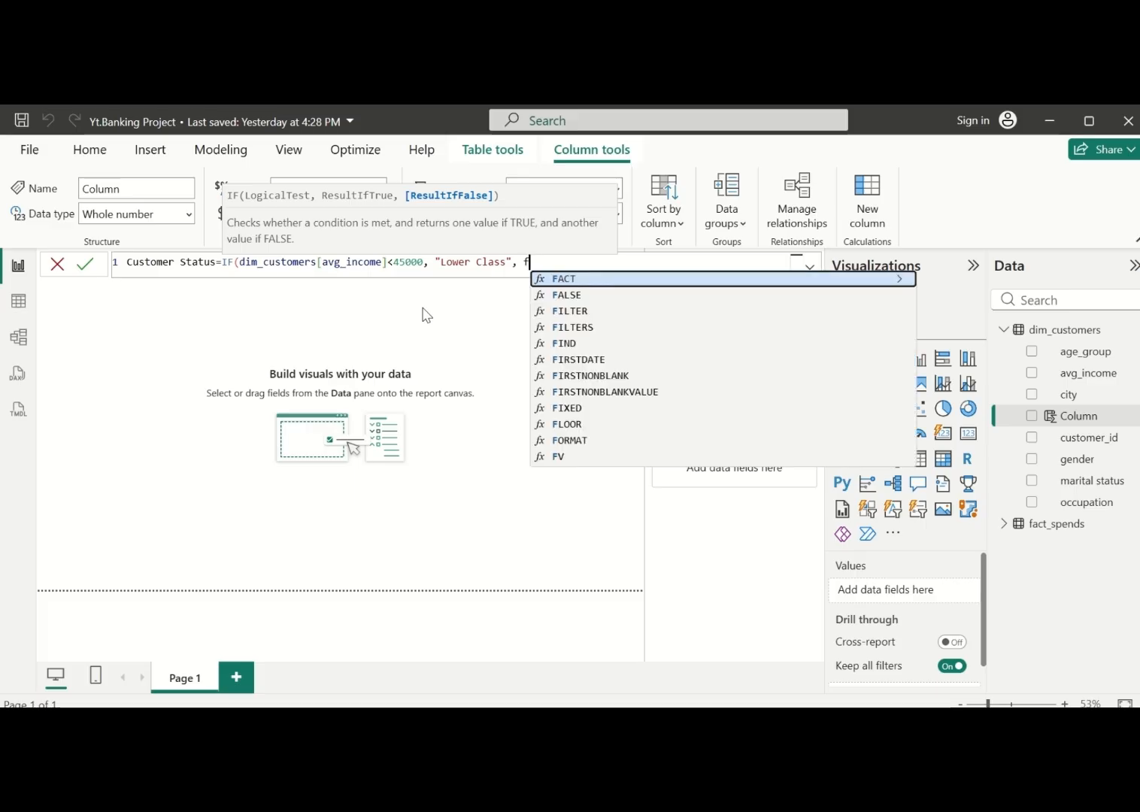
Nest a second IF as the false result, testing dim_customers[avg_income]>=65000
text( f)
key(BackSpace)
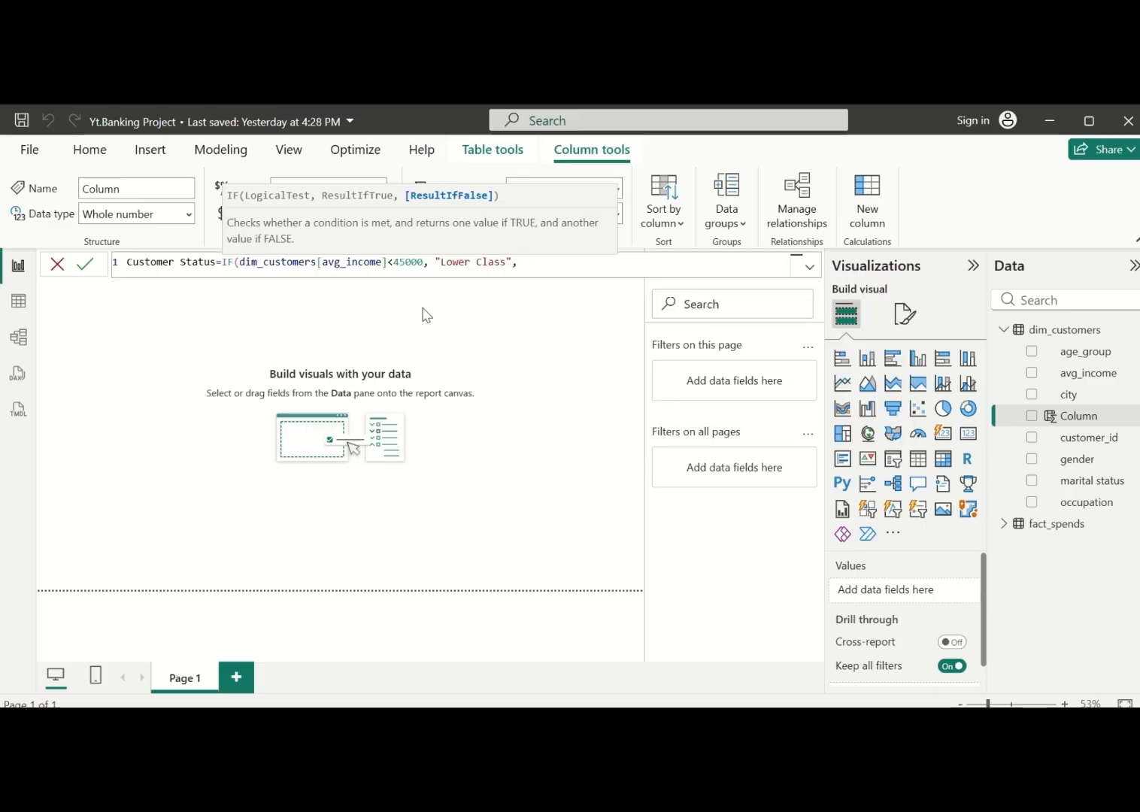
text(if)
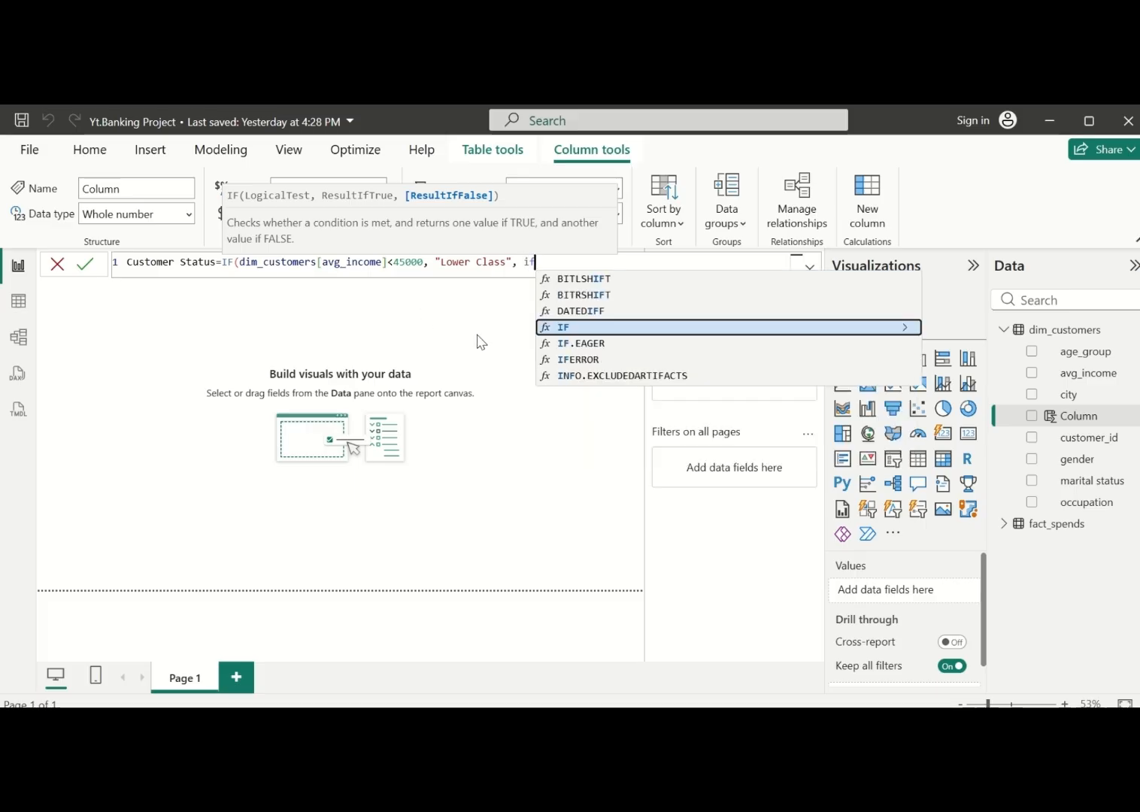
click(565, 328)
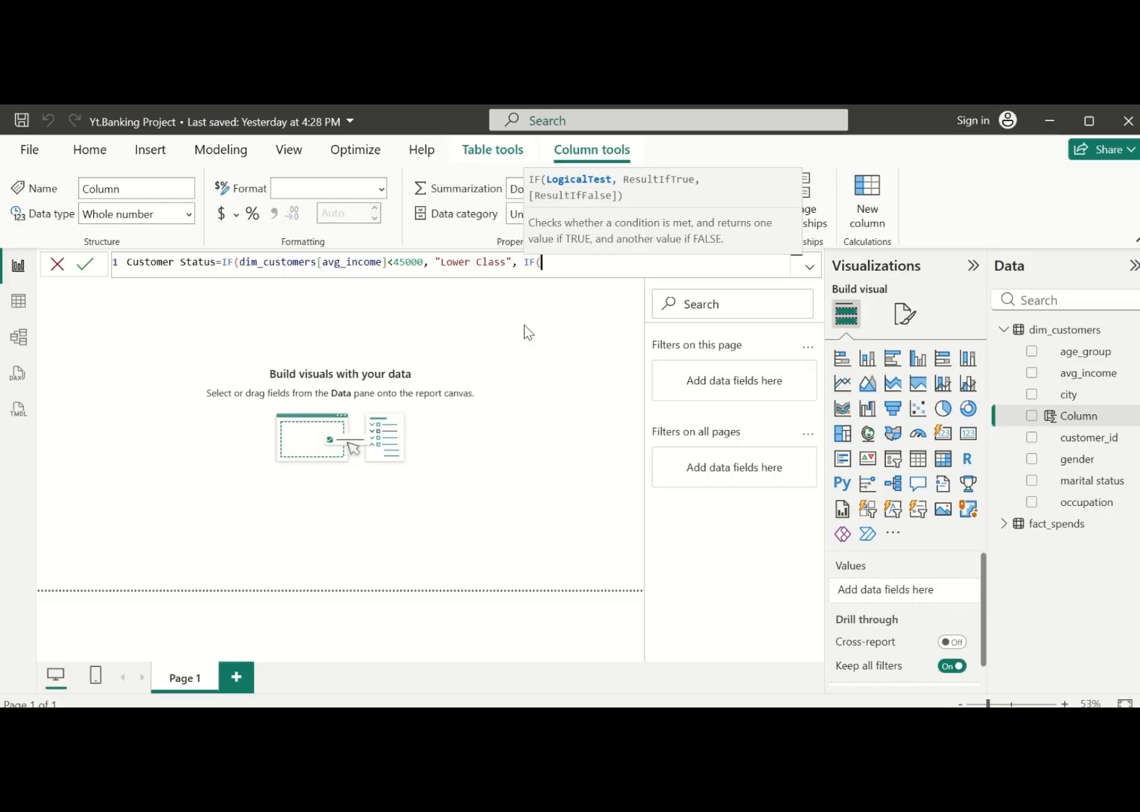
text(di)
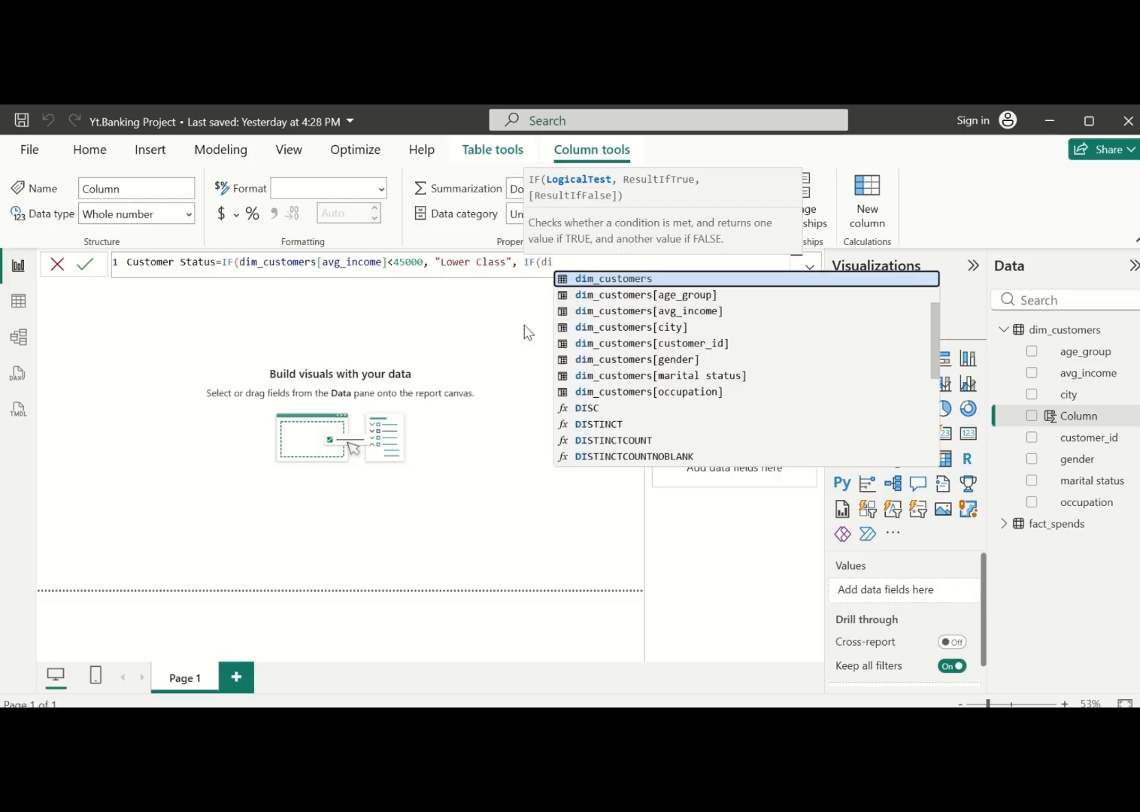
click(691, 308)
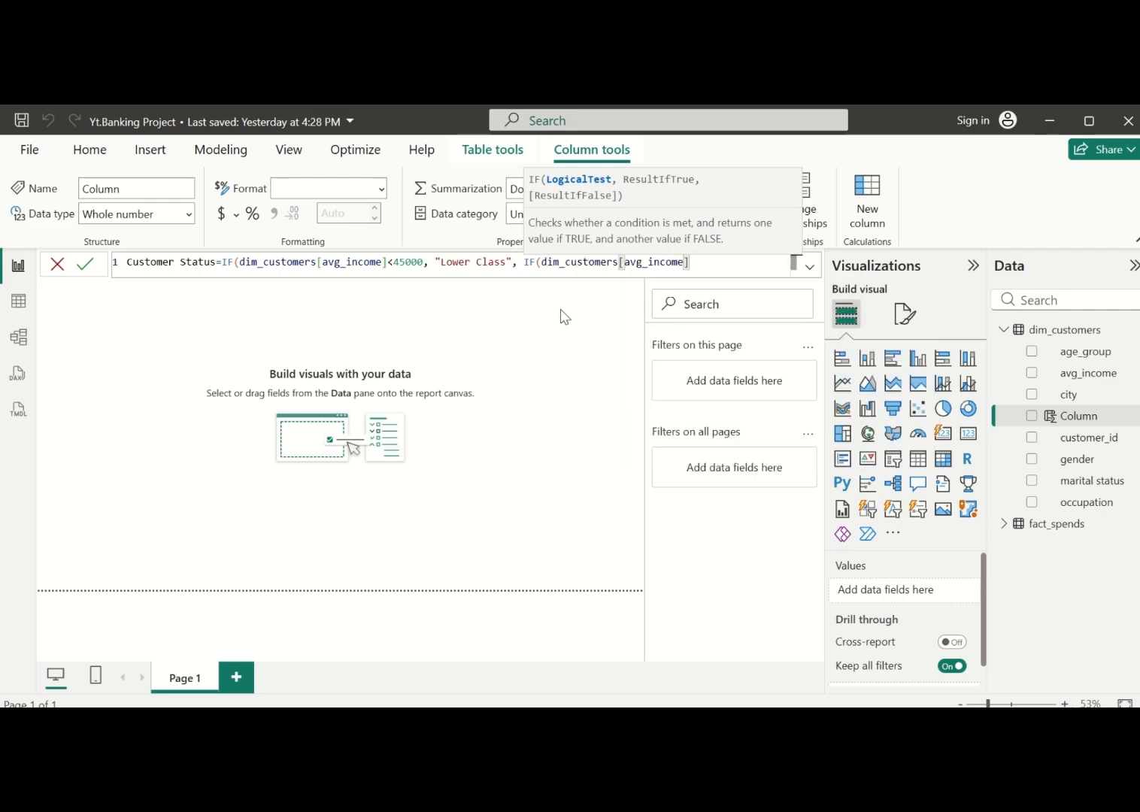
text(>=65000, )
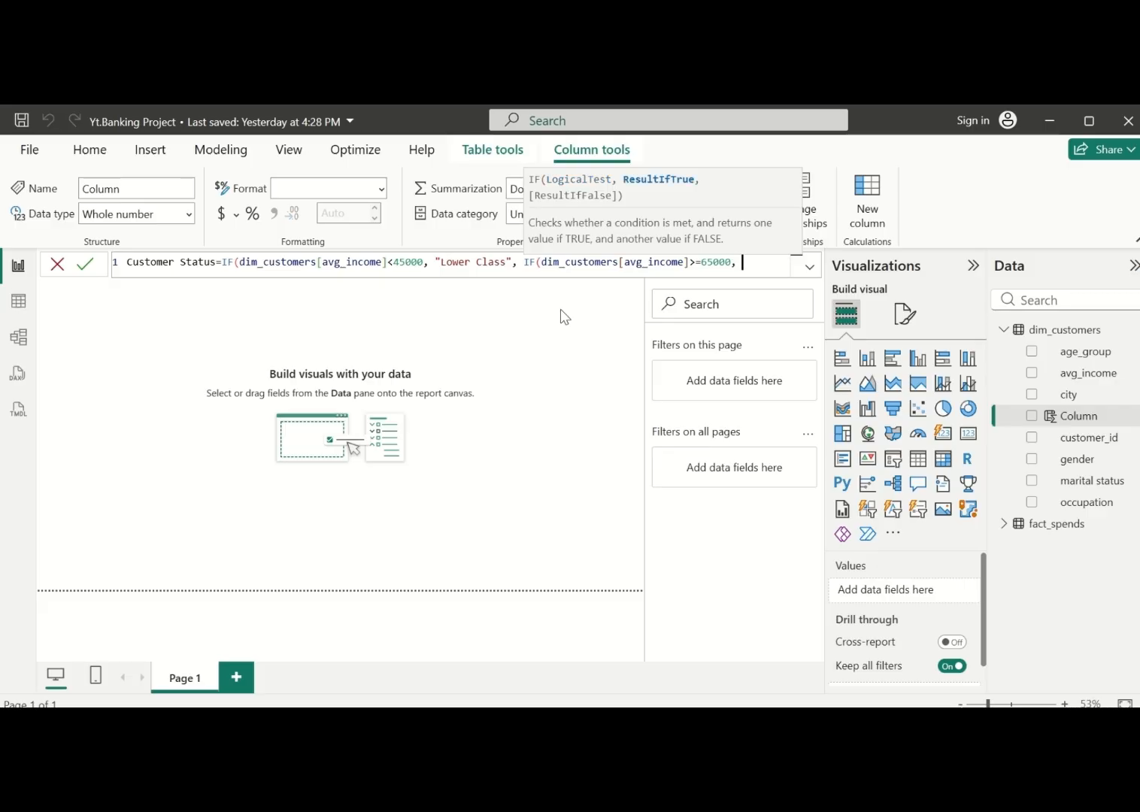
Make the nested IF return "Upper Class" when true and "Middle Class" otherwise, close both functions and commit the formula
text(")
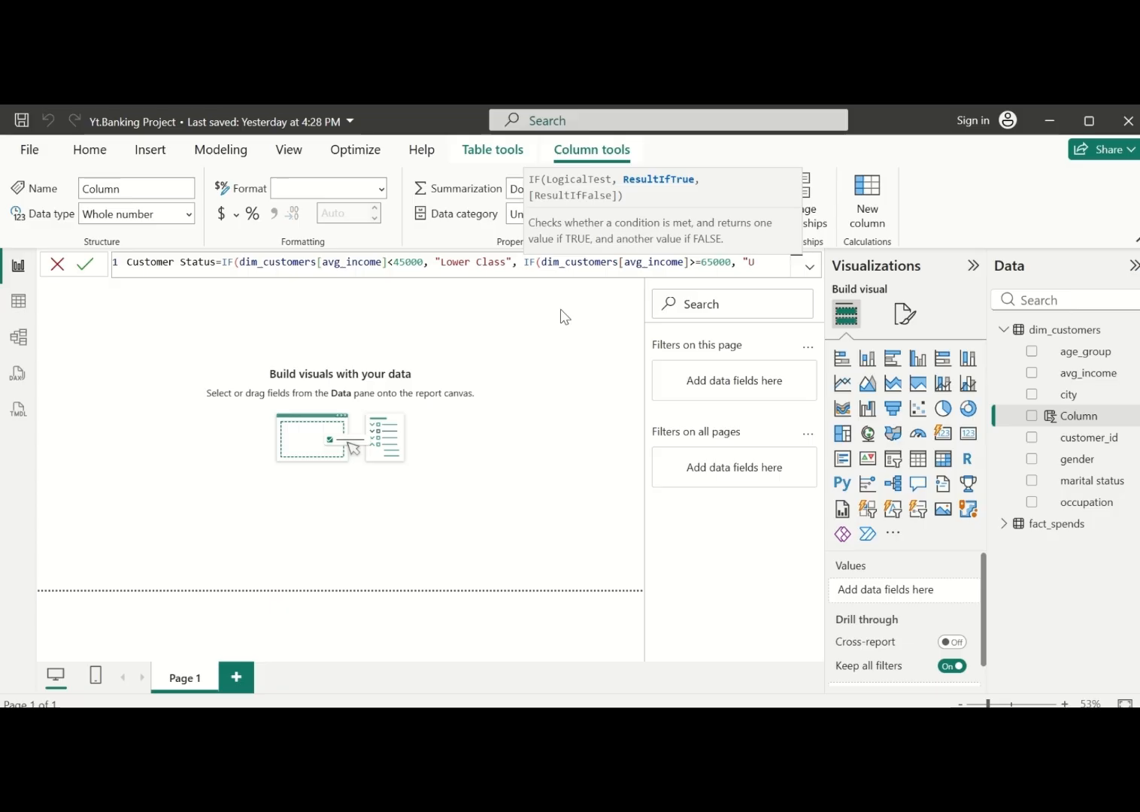
text(Upp)
text(e)
text(r )
text(Clas)
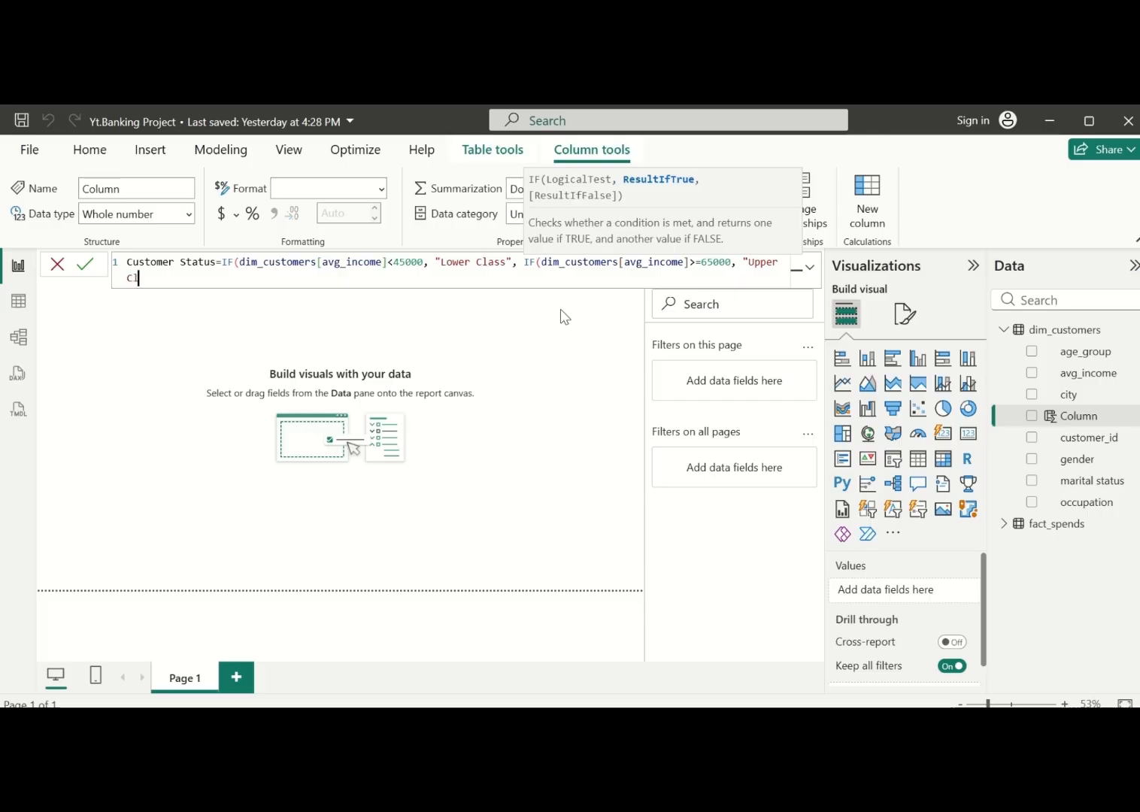
text(s",)
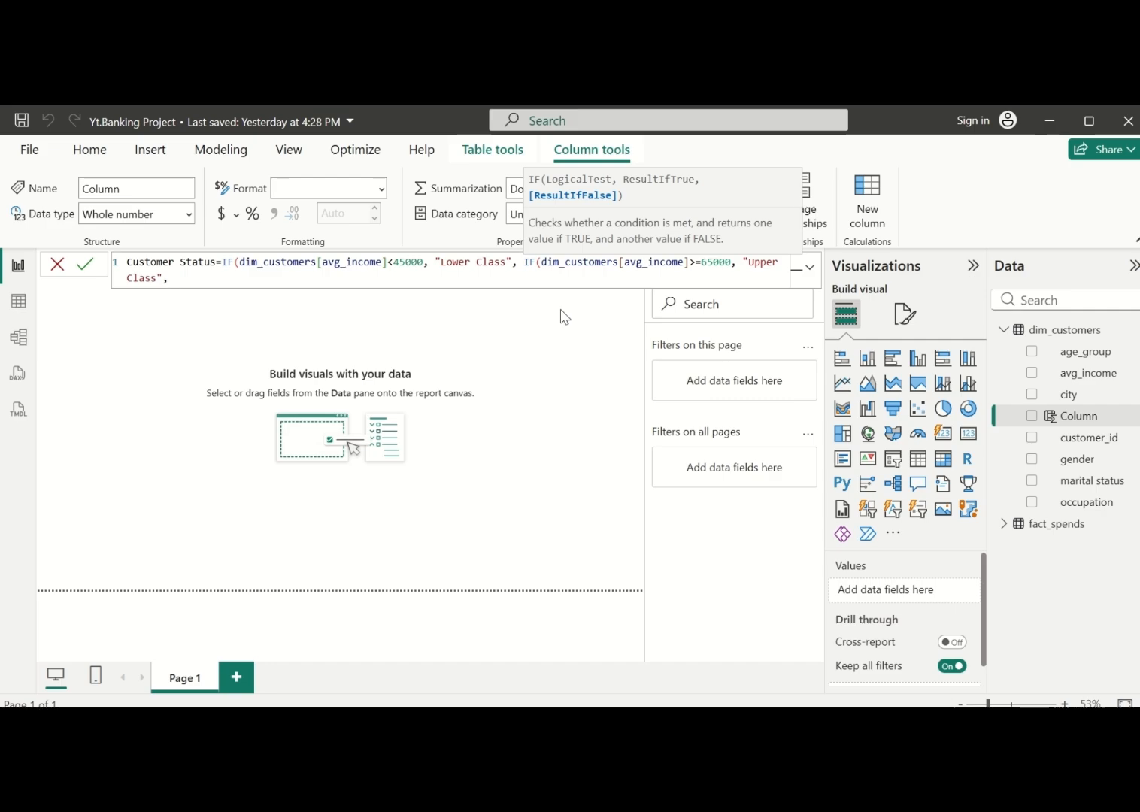
text("Middle Class")
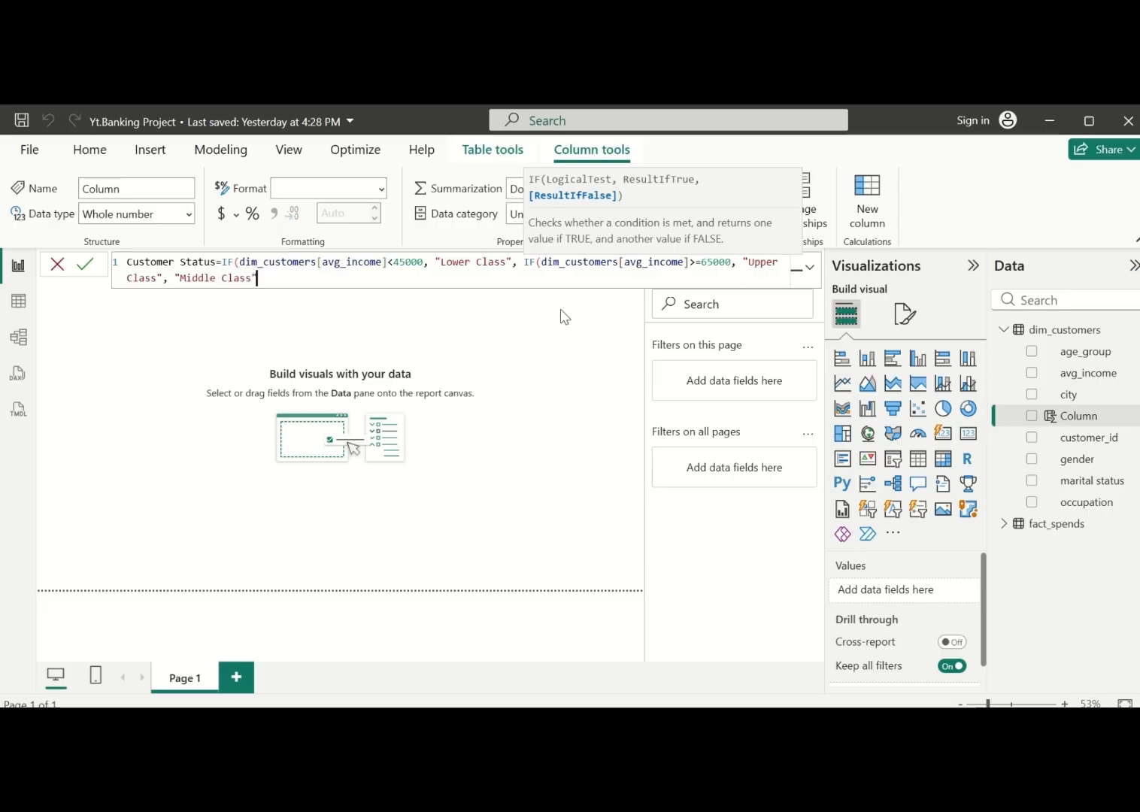
text()))
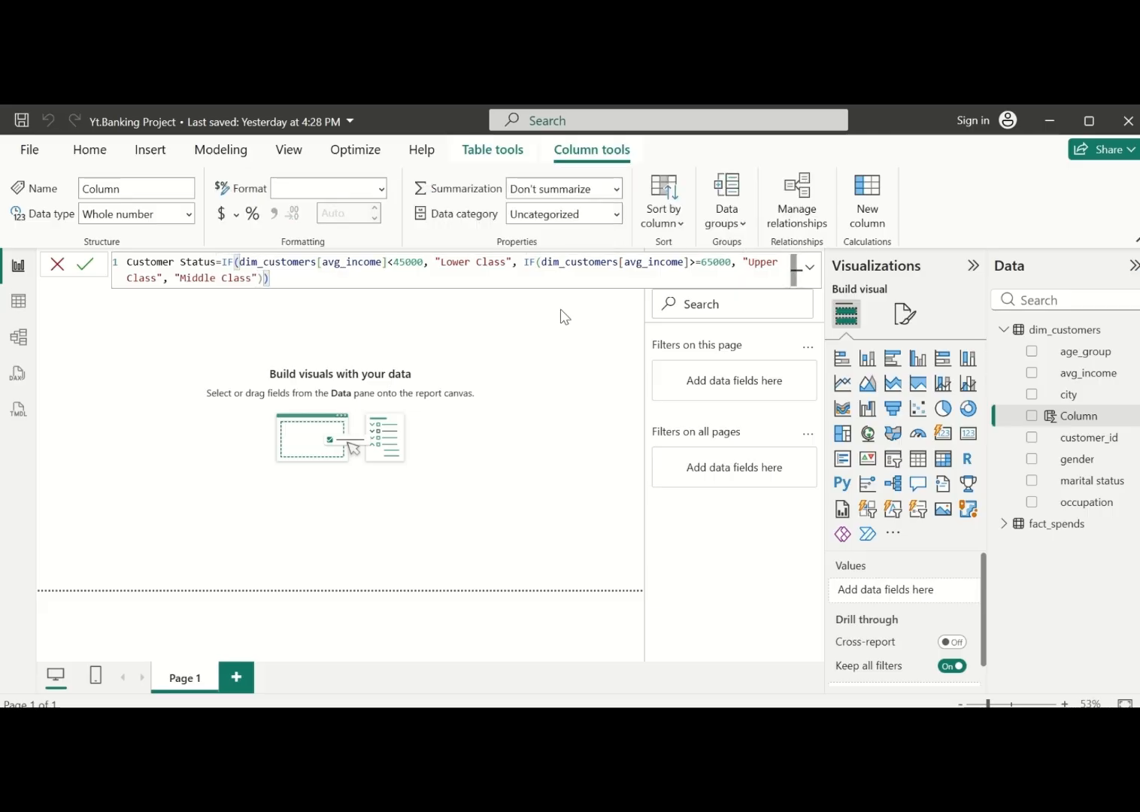
key(Return)
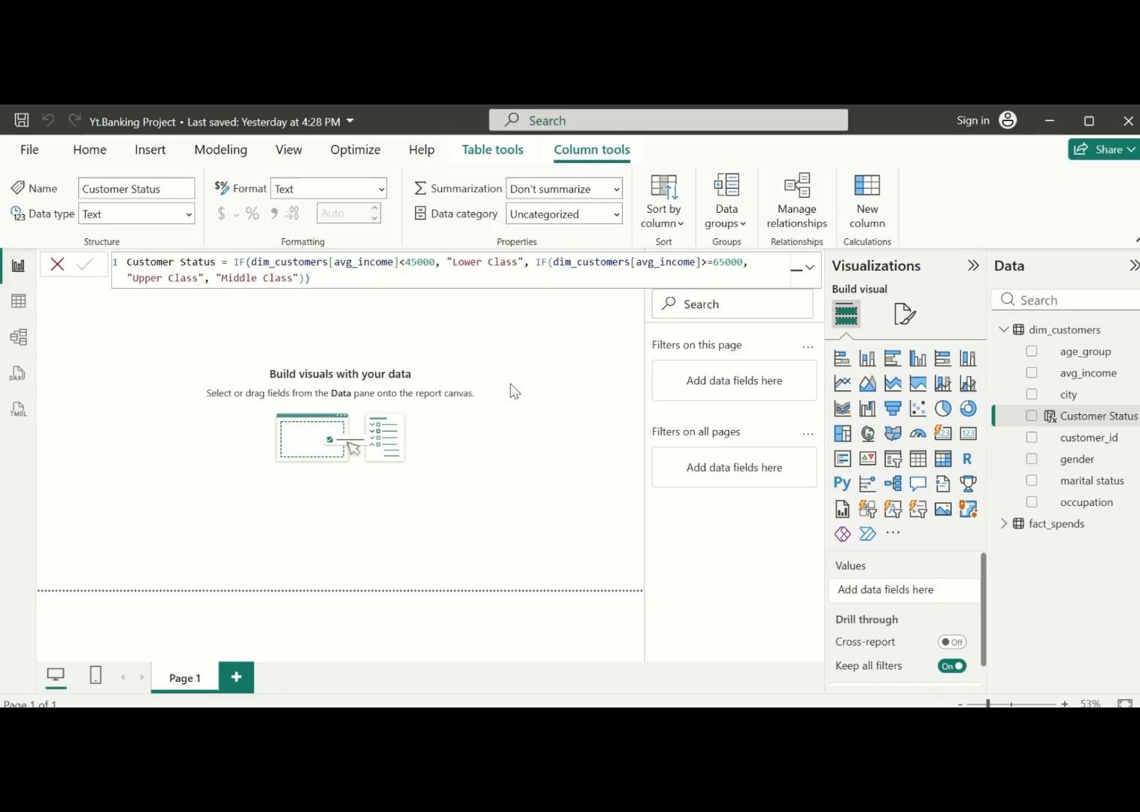
Check the Customer Status values against avg_income in the dim_customers rows in Table view
click(17, 302)
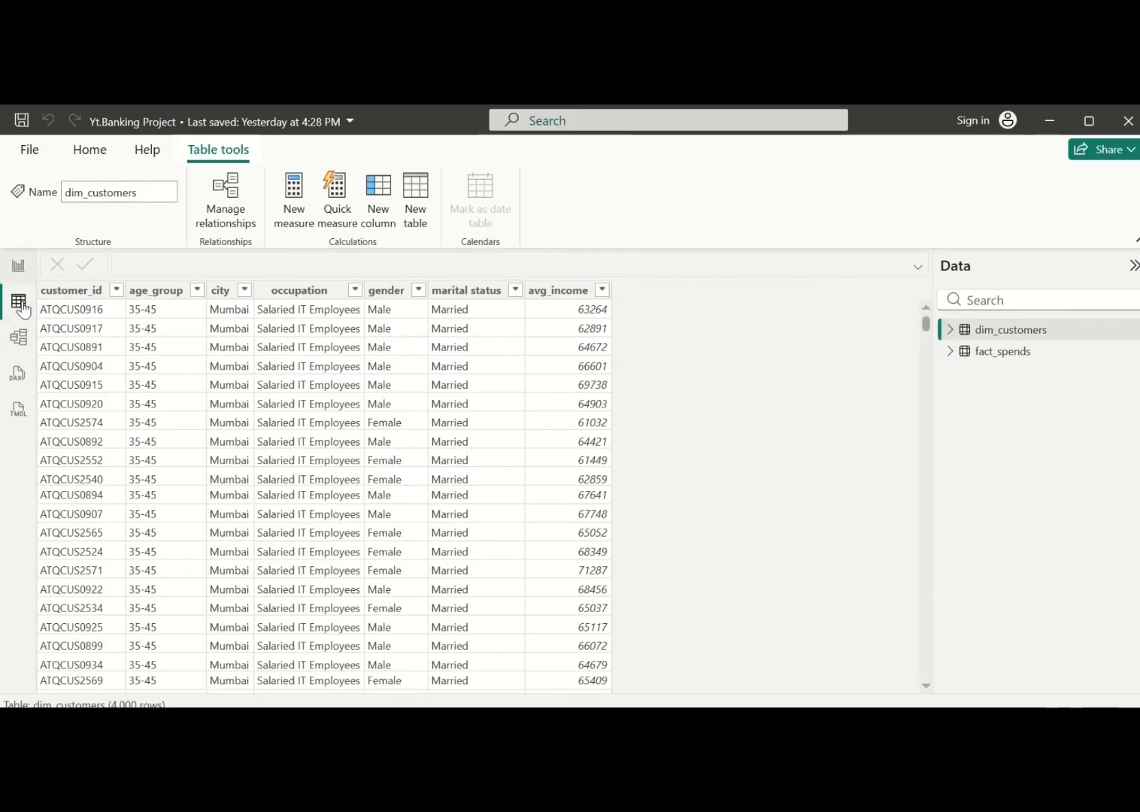
scroll(685, 322, down, 5)
scroll(681, 519, up, 5)
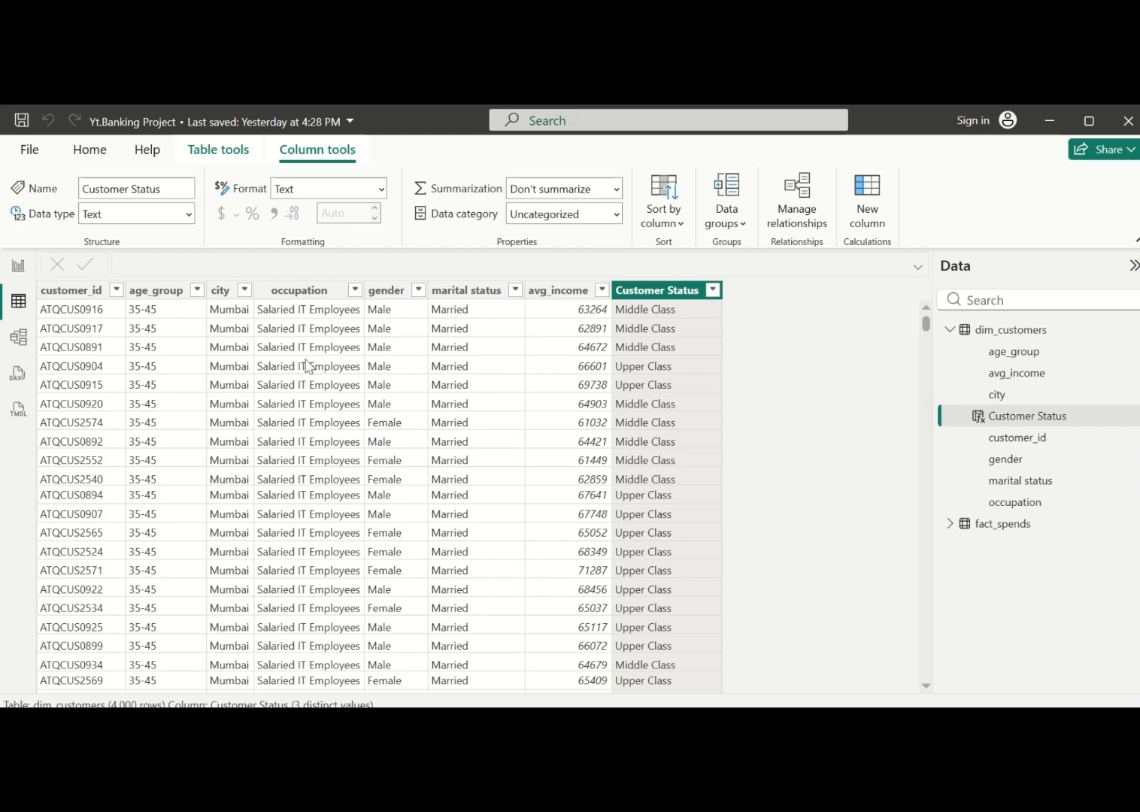
Switch to Report view and start a new measure named "Average Income" in the dim_customers table
click(19, 268)
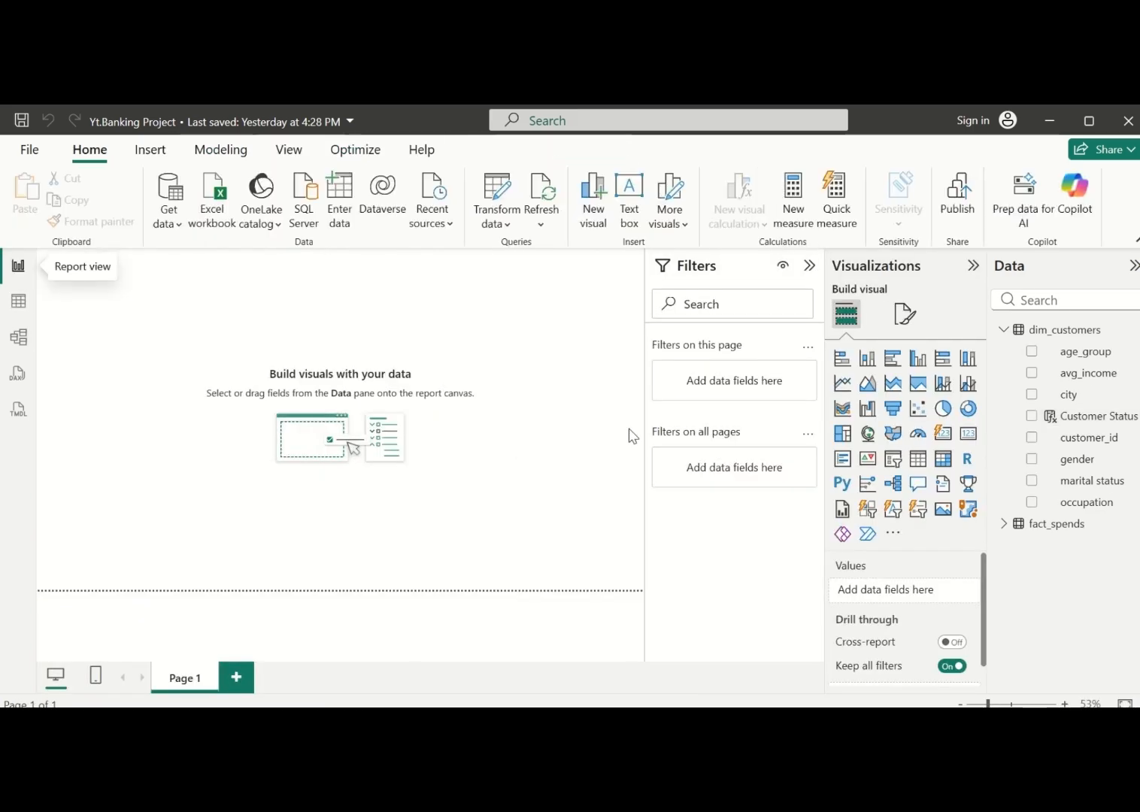
click(1004, 330)
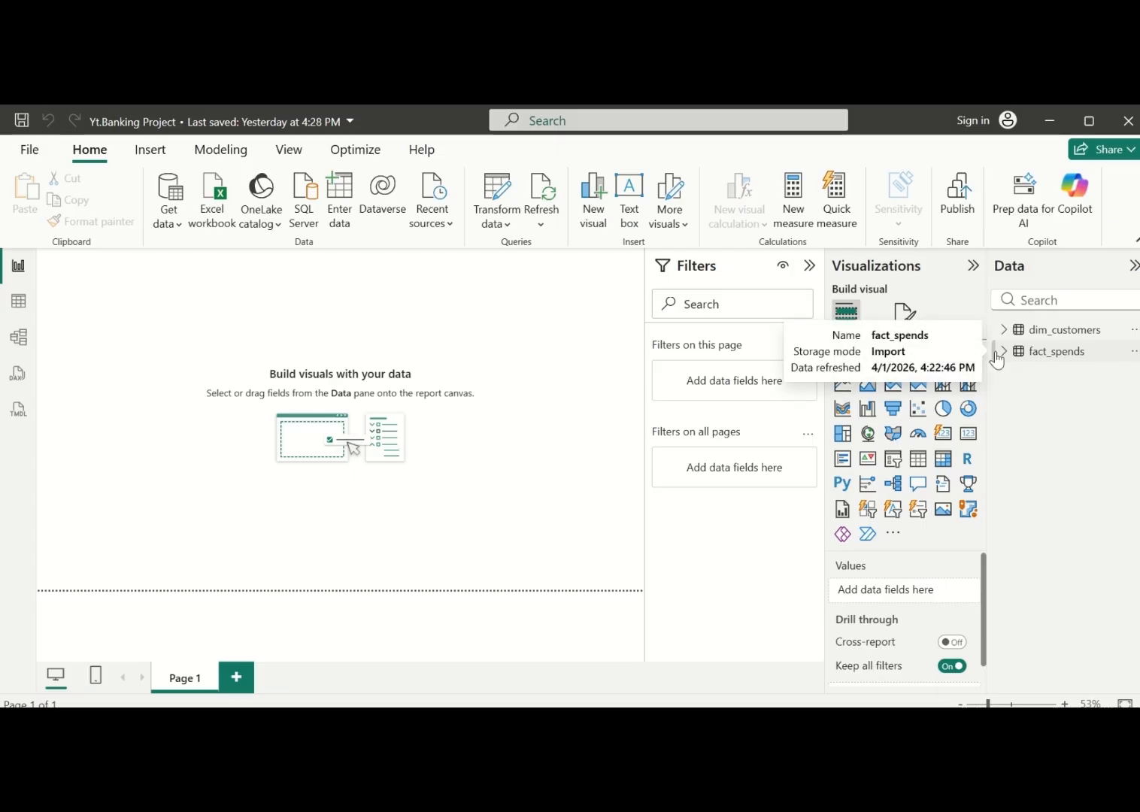
right_click(1060, 356)
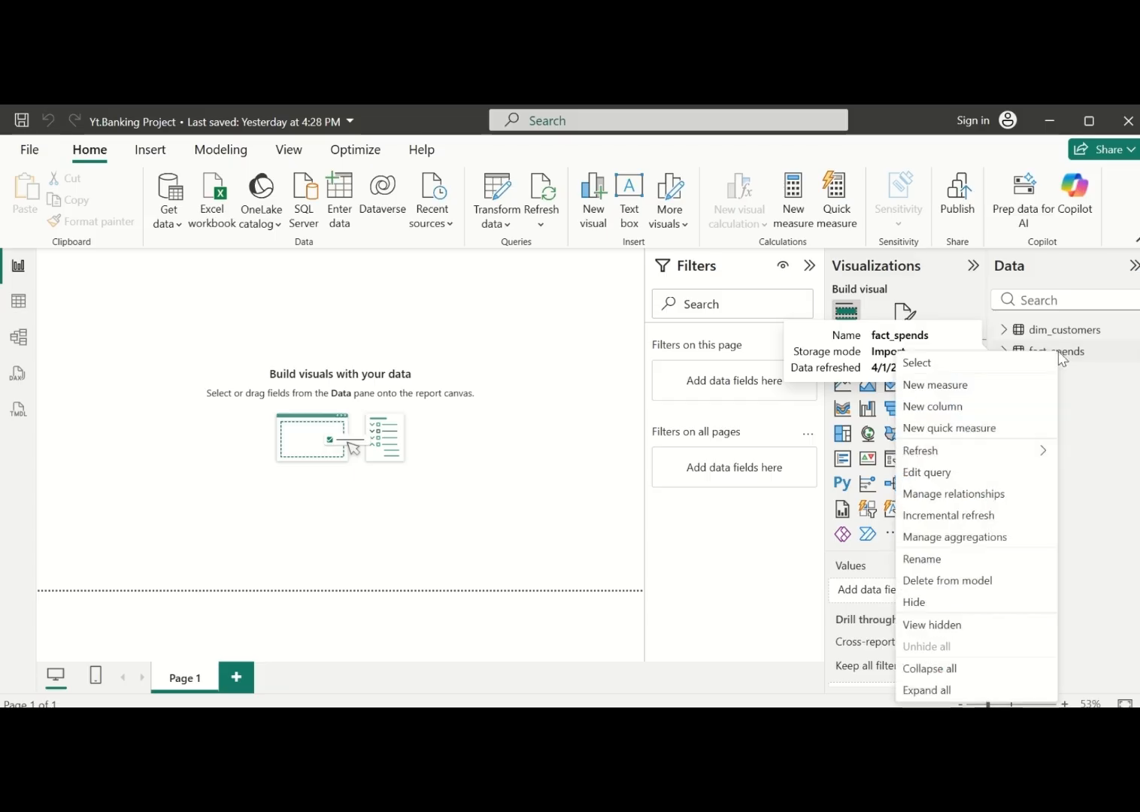
click(1117, 438)
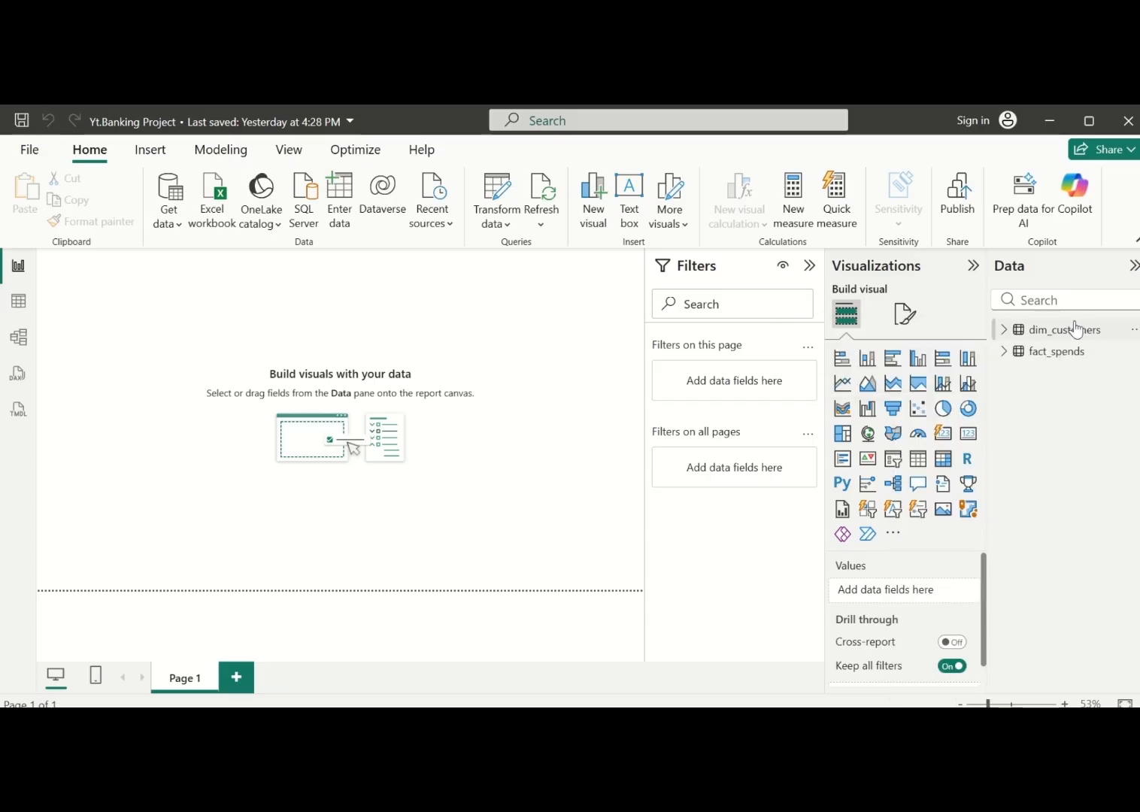
right_click(1075, 330)
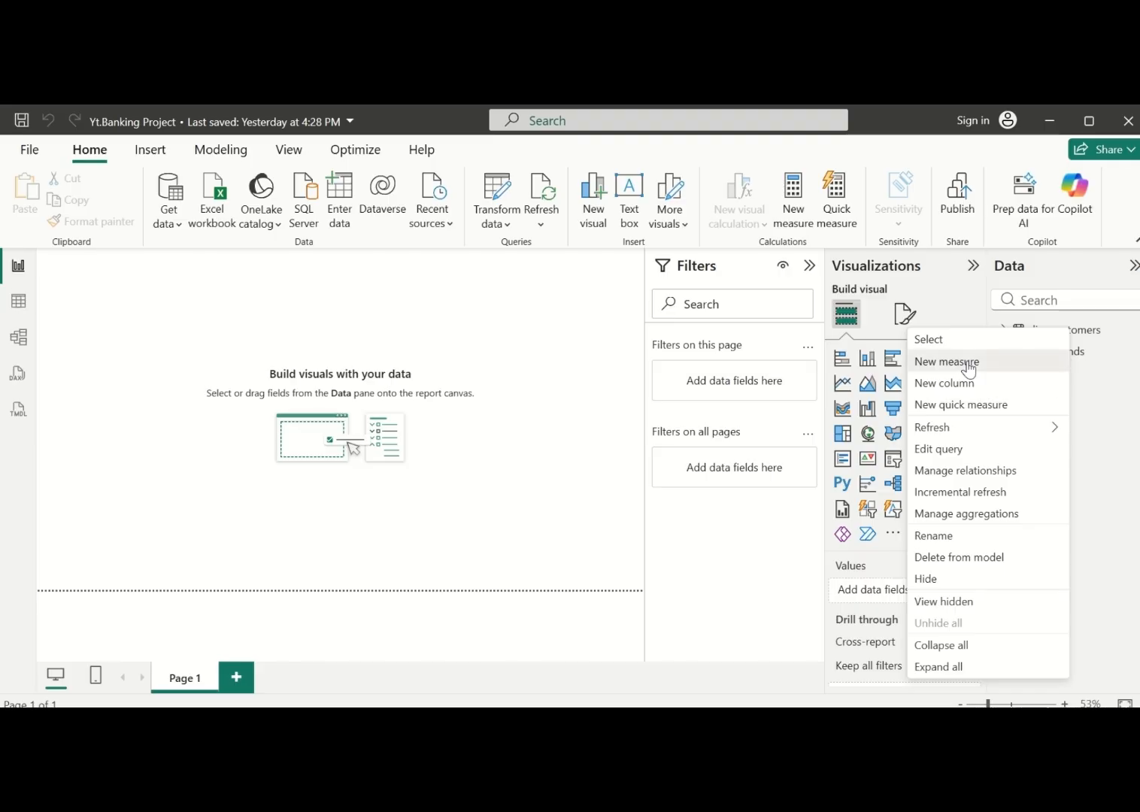
click(968, 362)
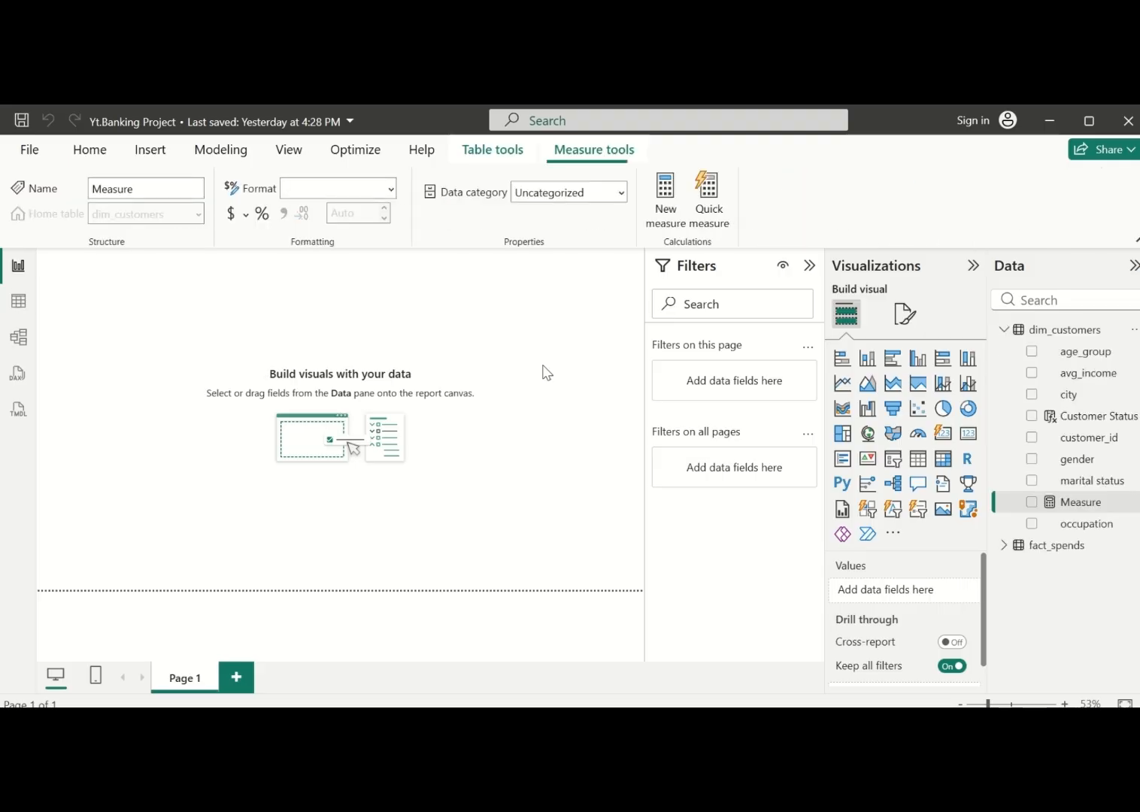
key(BackSpace)
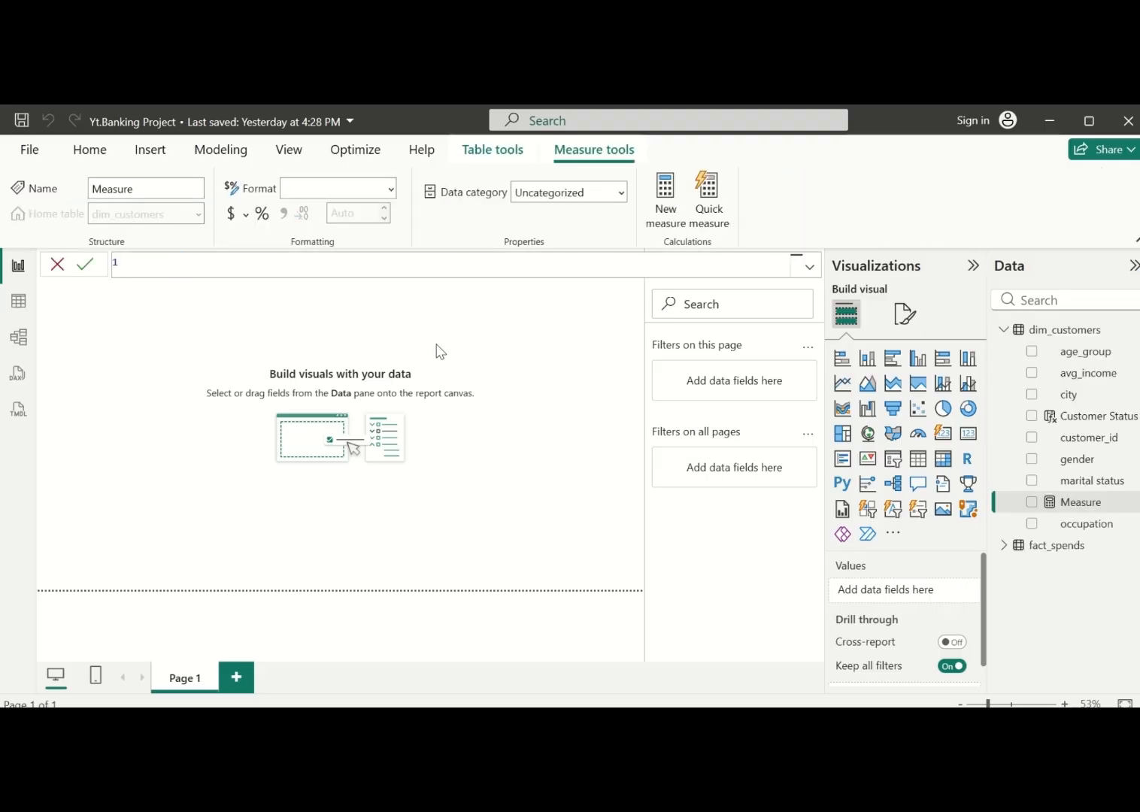
text(Average Income =)
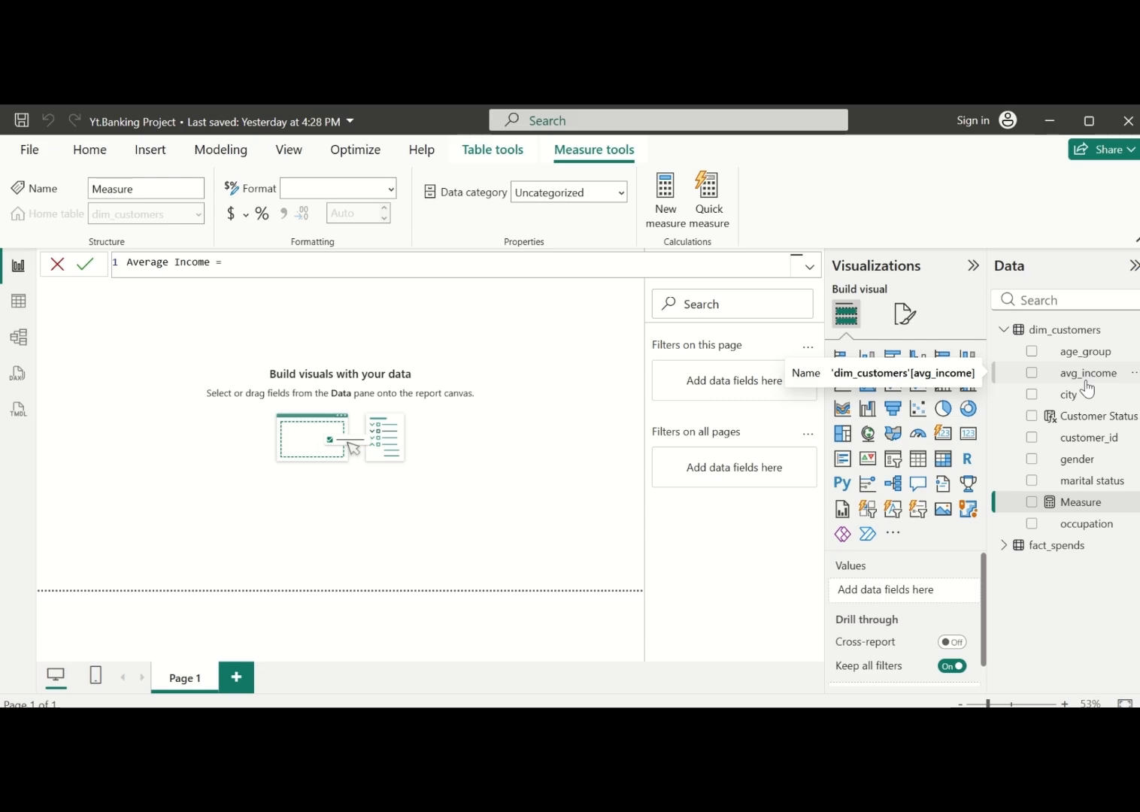
Define the Average Income measure as SUM(dim_customers[avg_income]) and commit the formula
text(sum)
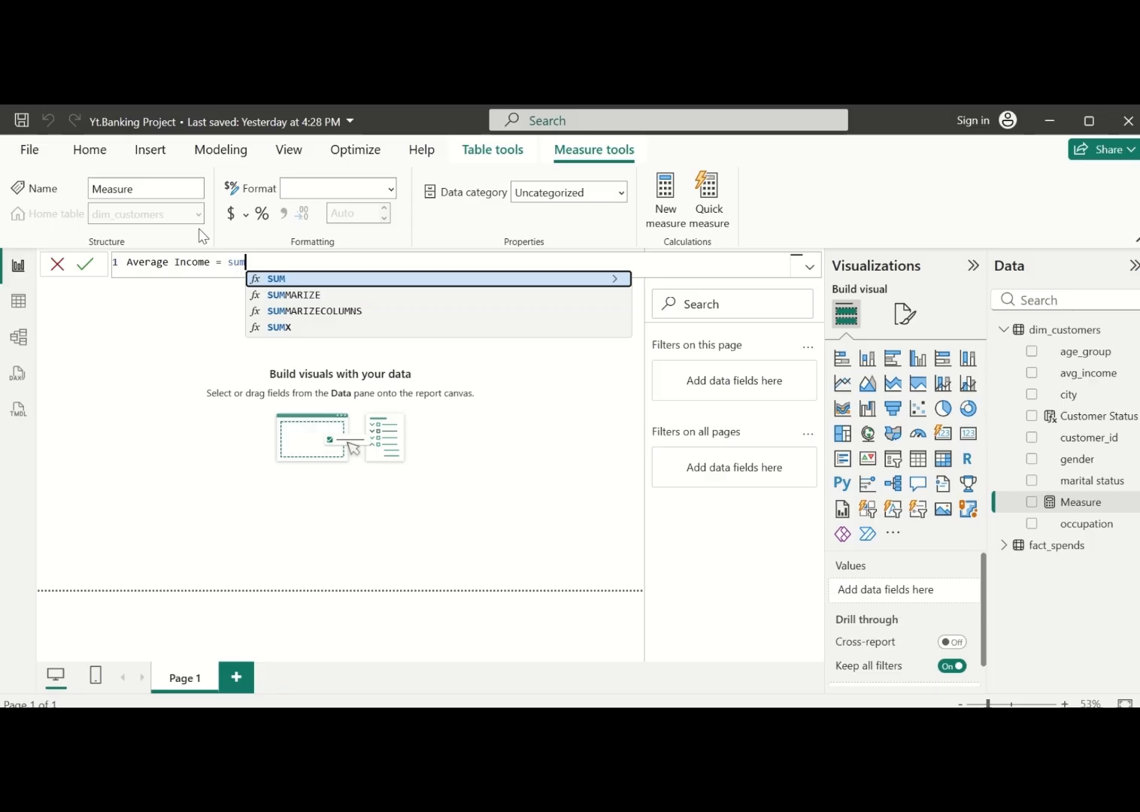
click(296, 280)
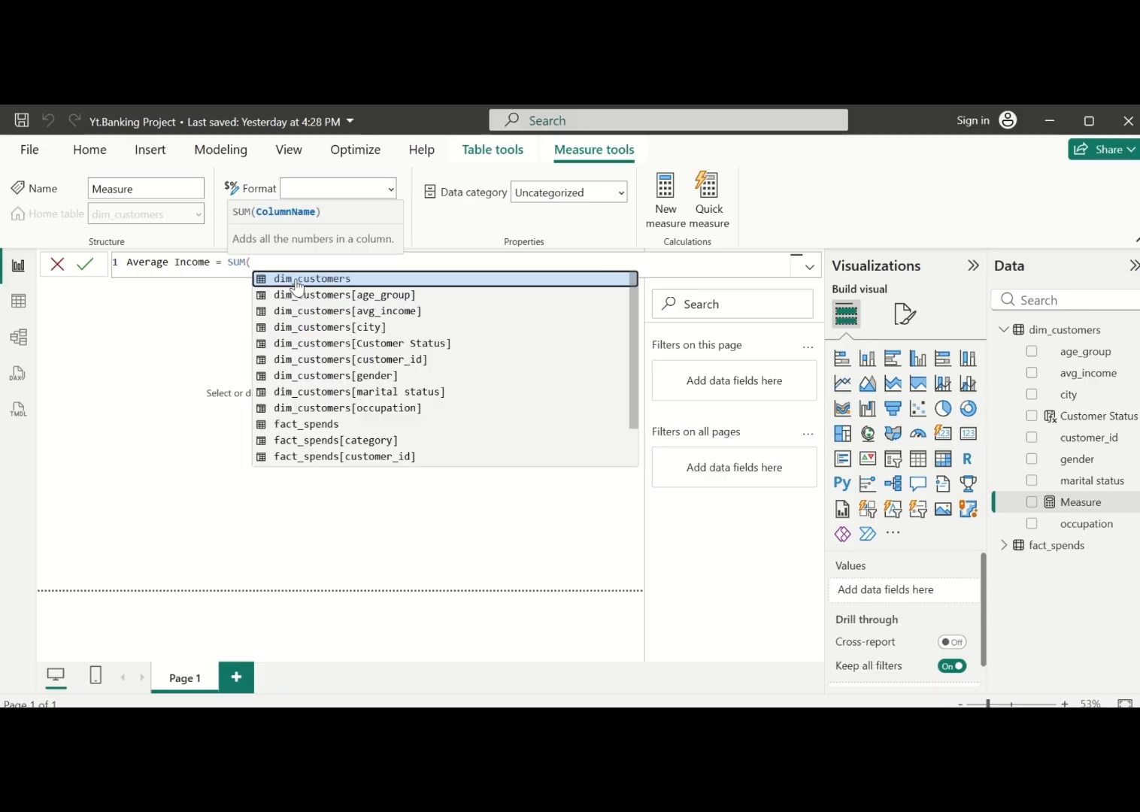
click(354, 311)
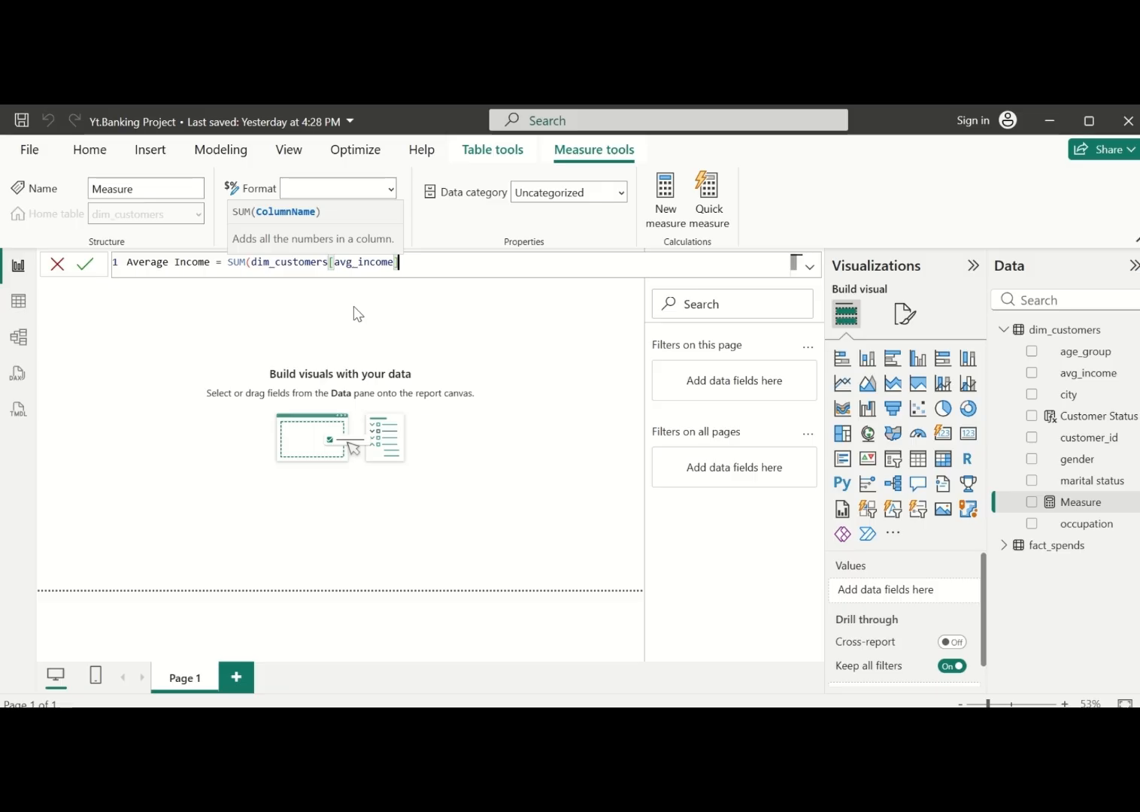
text(]))
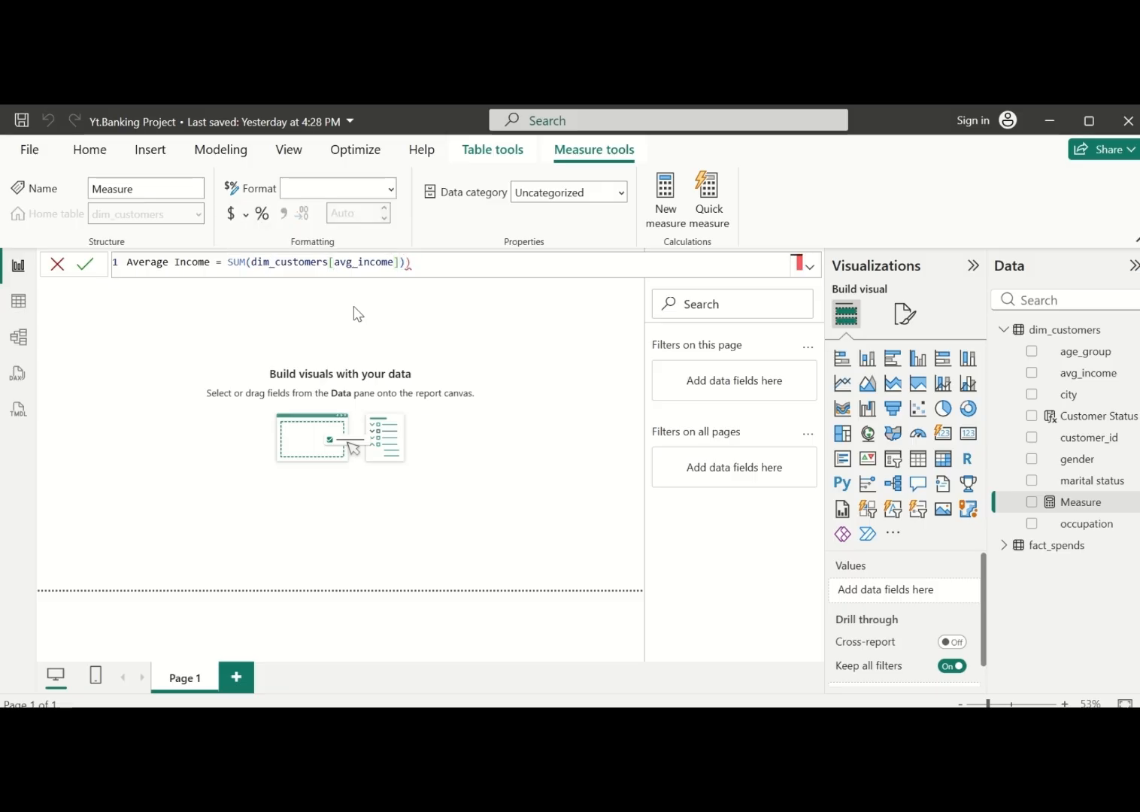
key(Return)
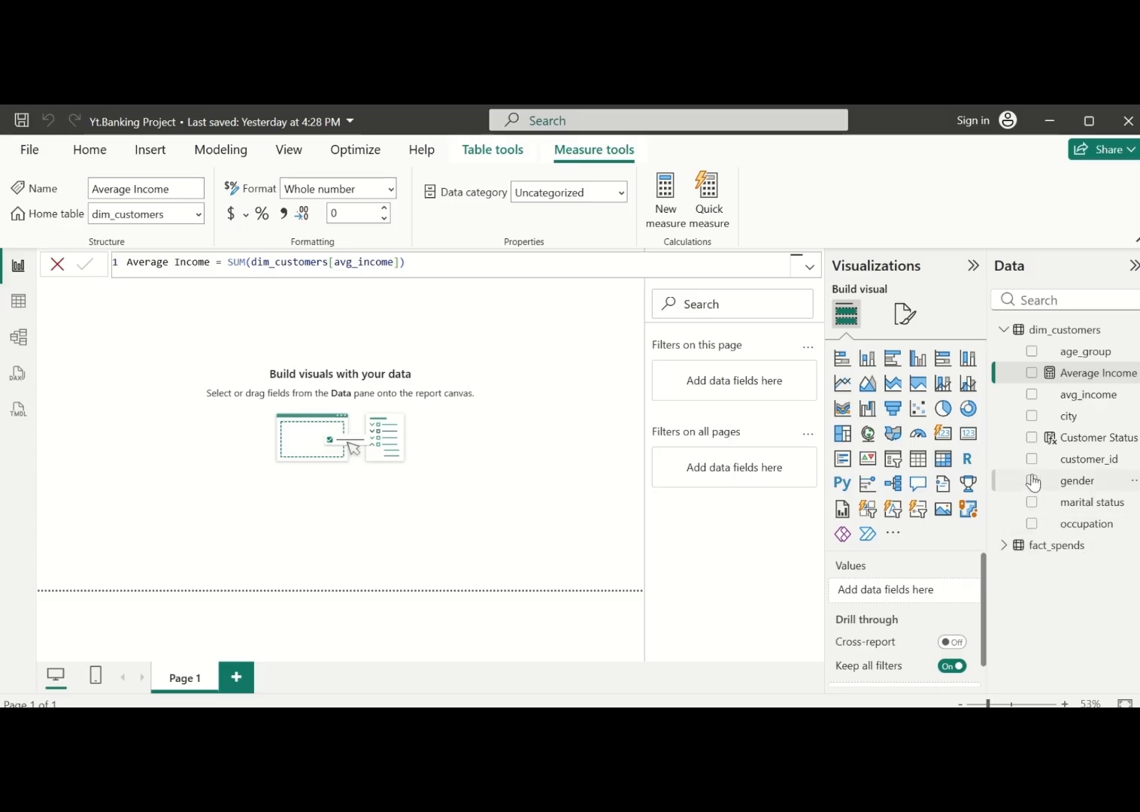
Add another measure to dim_customers named "Total Spend" and begin its formula with the CALCULATE function
right_click(1082, 337)
click(955, 365)
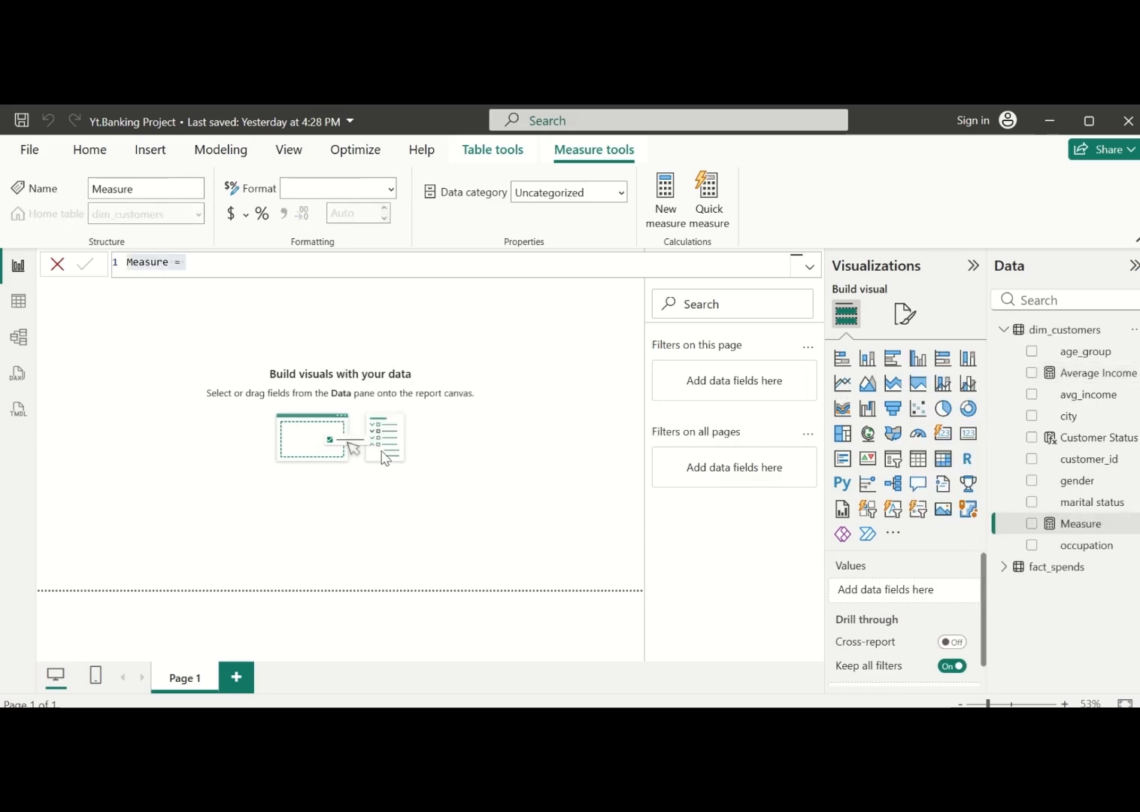
key(BackSpace)
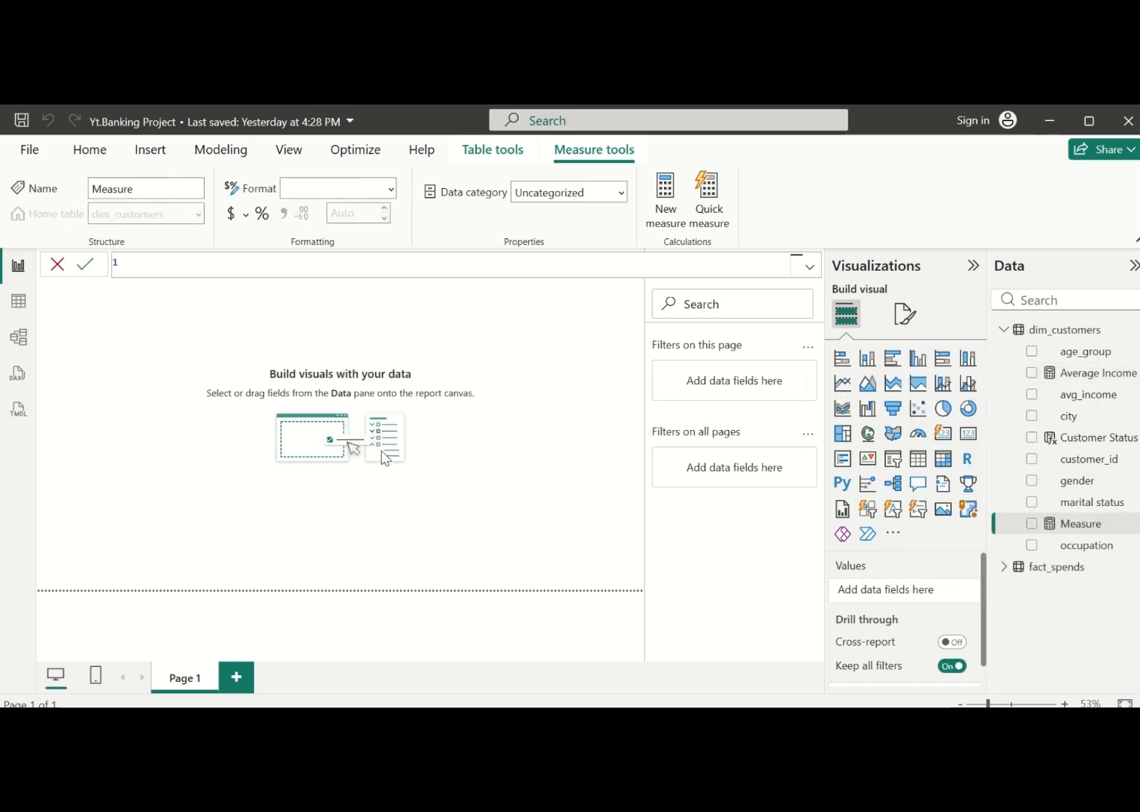
text(Tot)
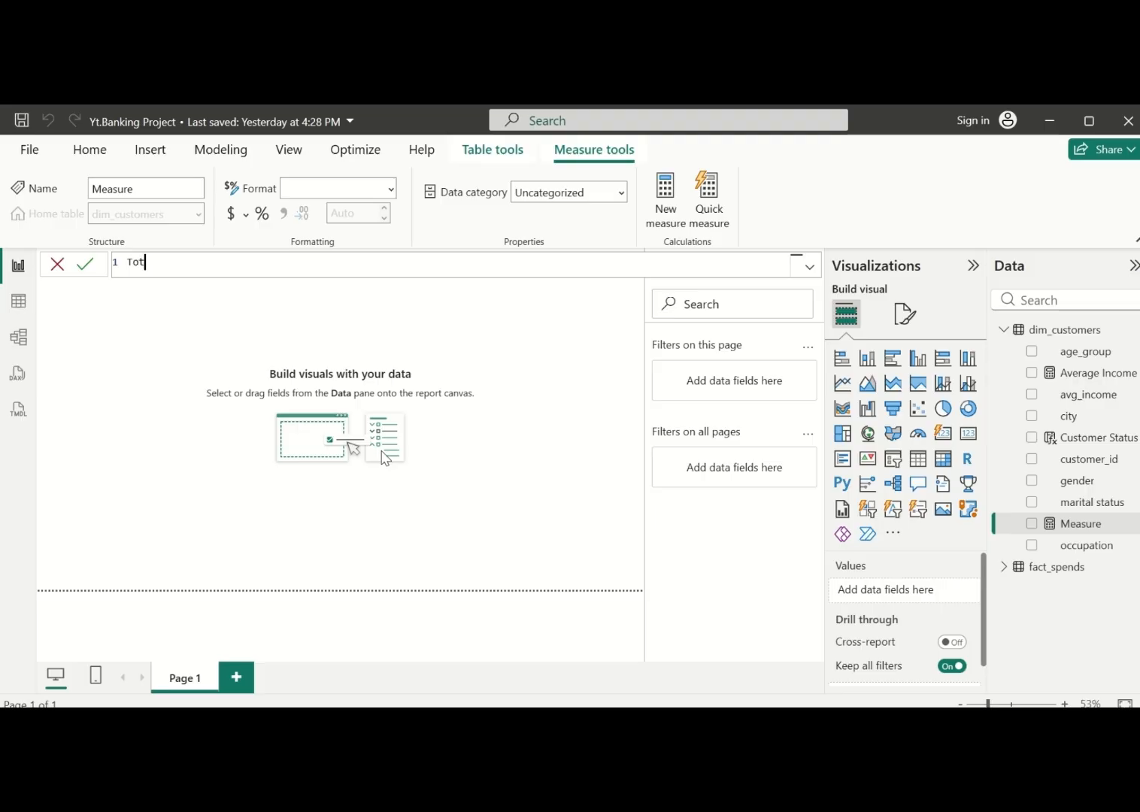
text(al Spend = ca)
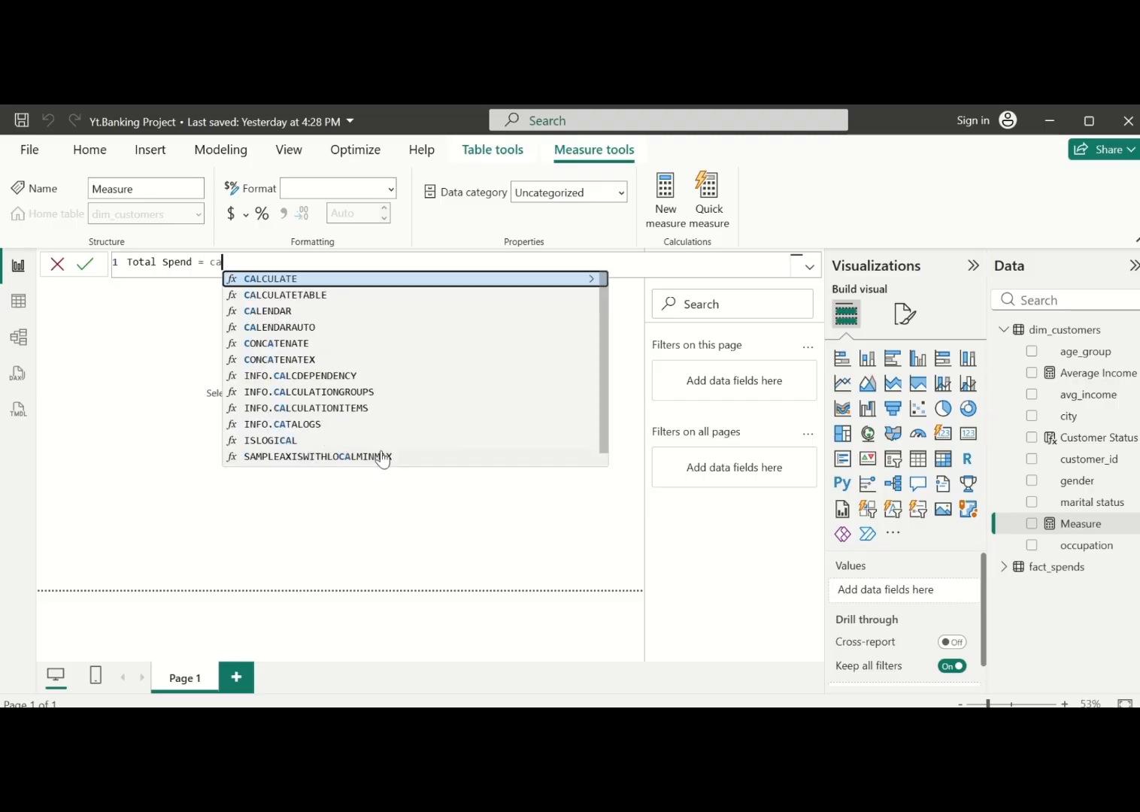
key(Tab)
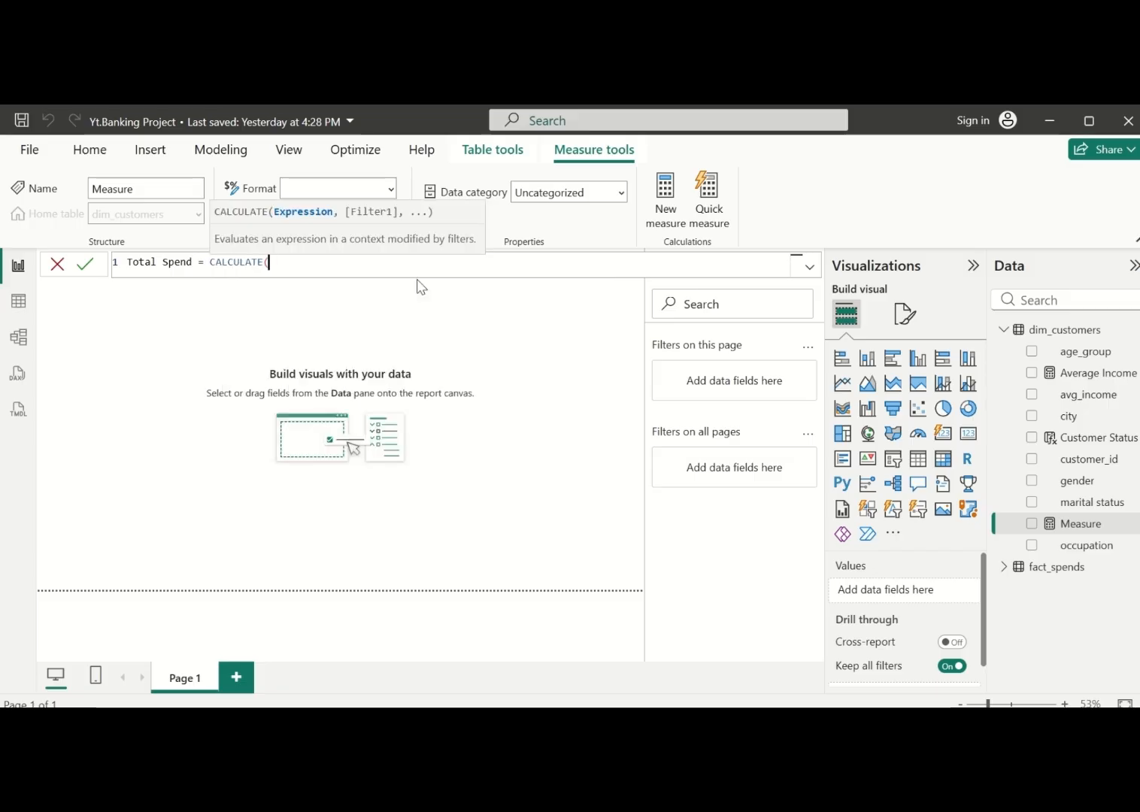
Use SUM(fact_spends[spend]) as the CALCULATE expression, close both functions and commit the Total Spend measure
text(sum)
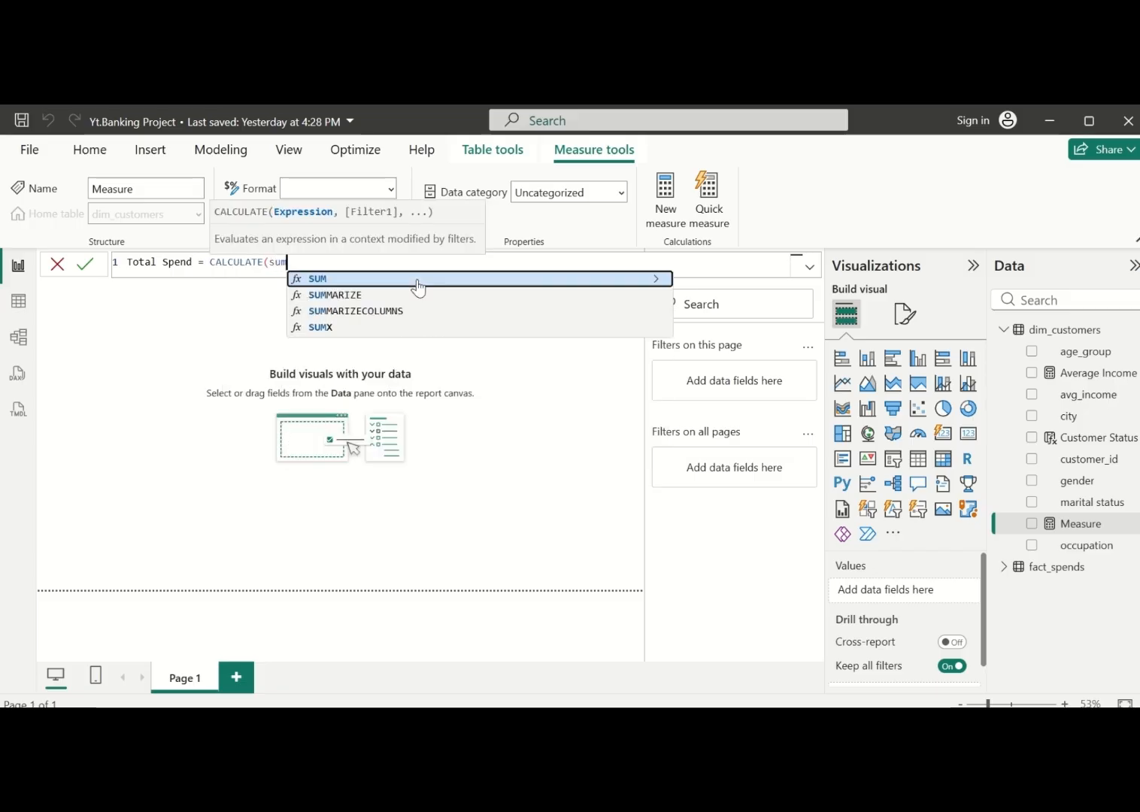
key(Tab)
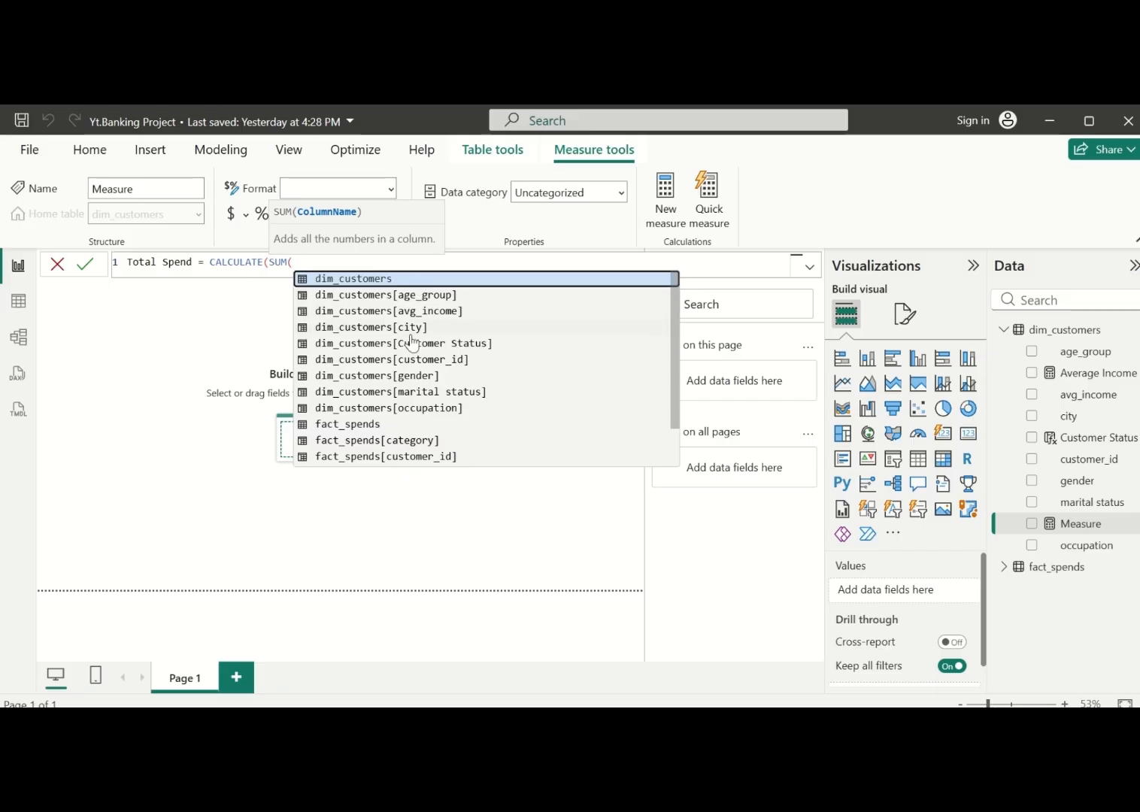
scroll(417, 398, down, 1)
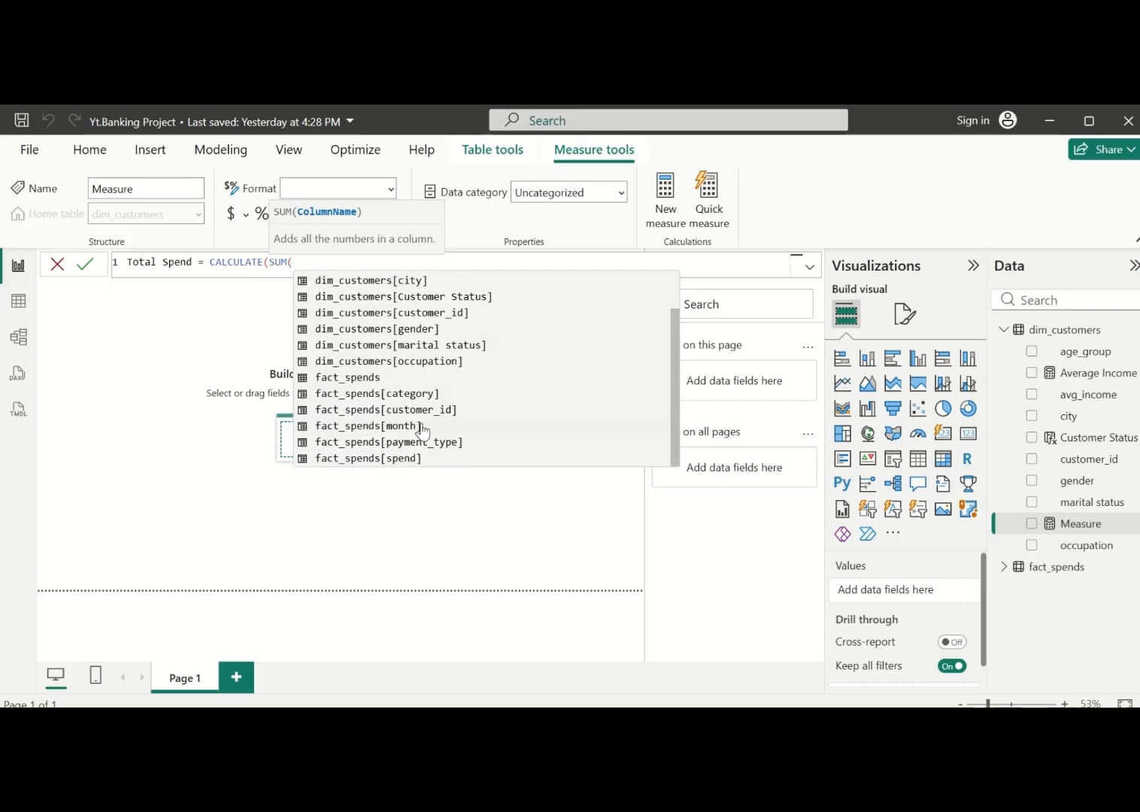
click(403, 458)
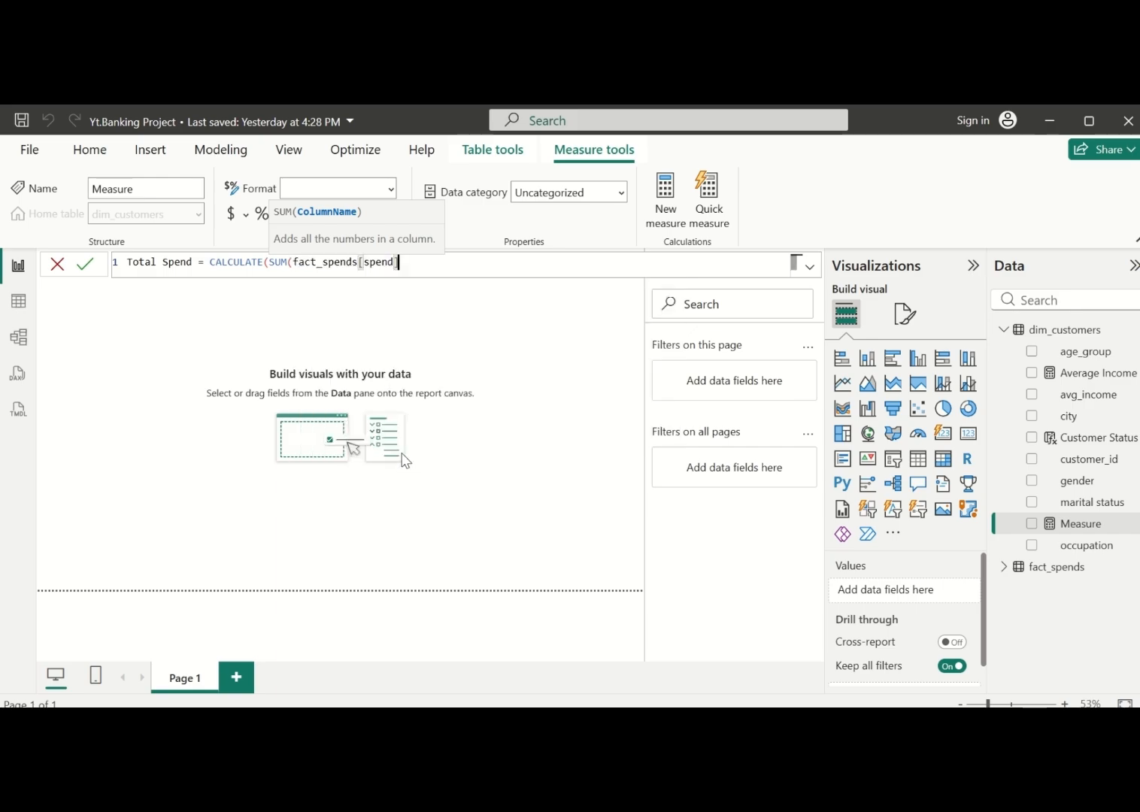
text()))
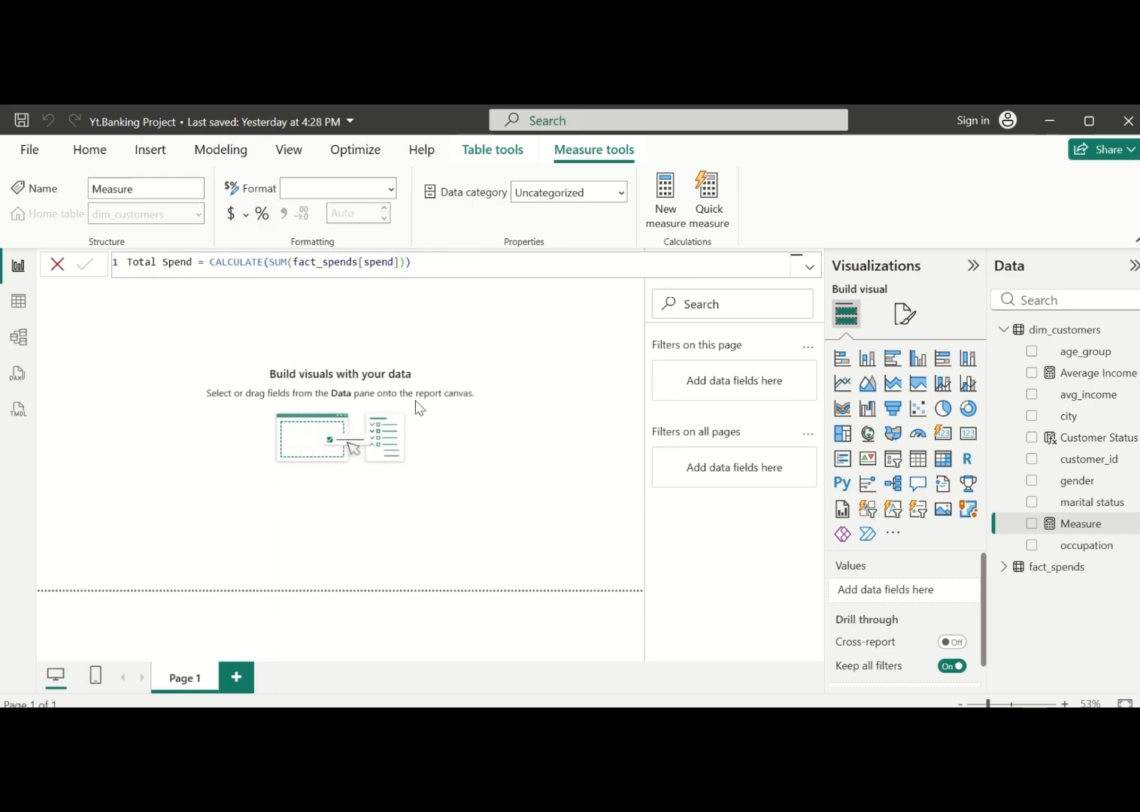
key(Return)
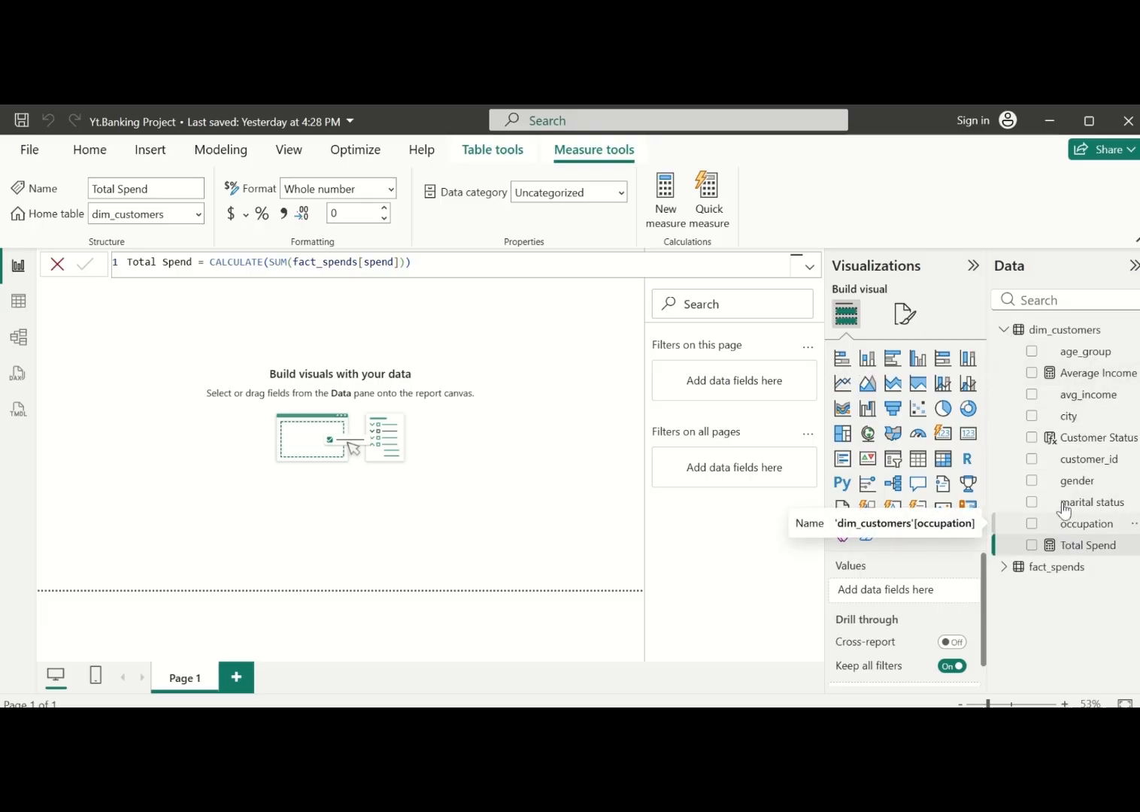
Start a third new measure in dim_customers and name it "Average Spend"
right_click(1061, 335)
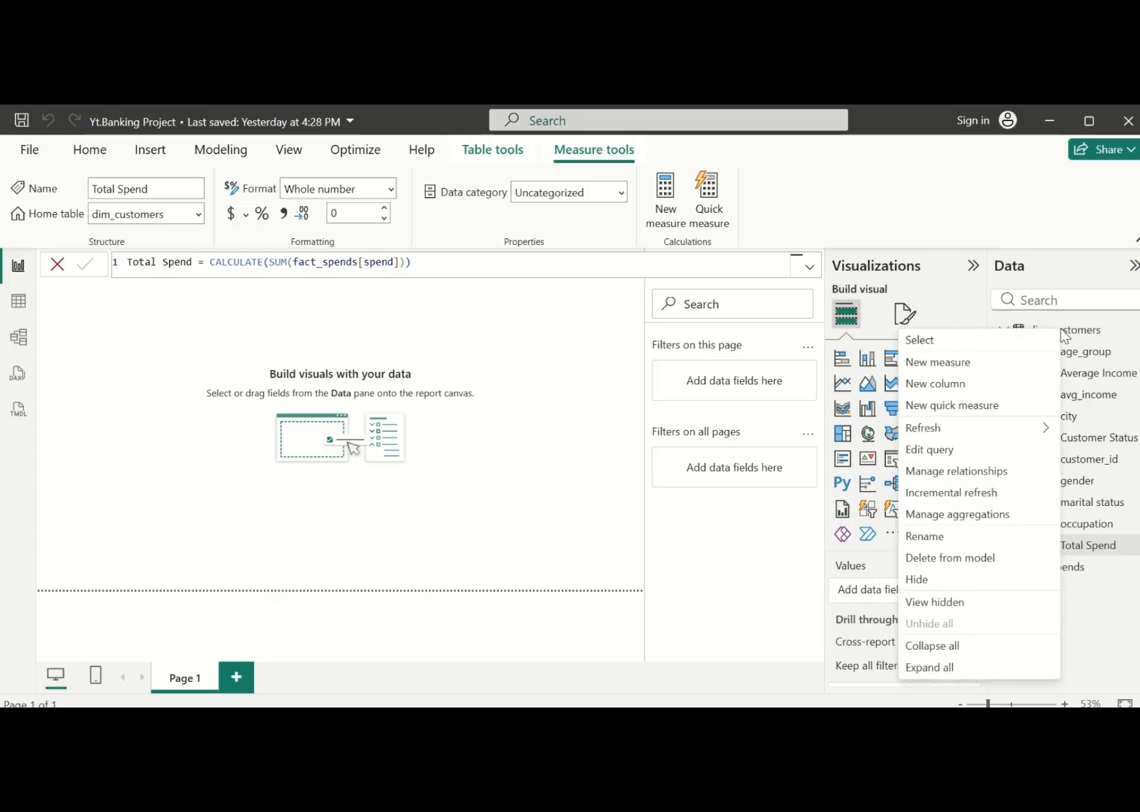
click(966, 364)
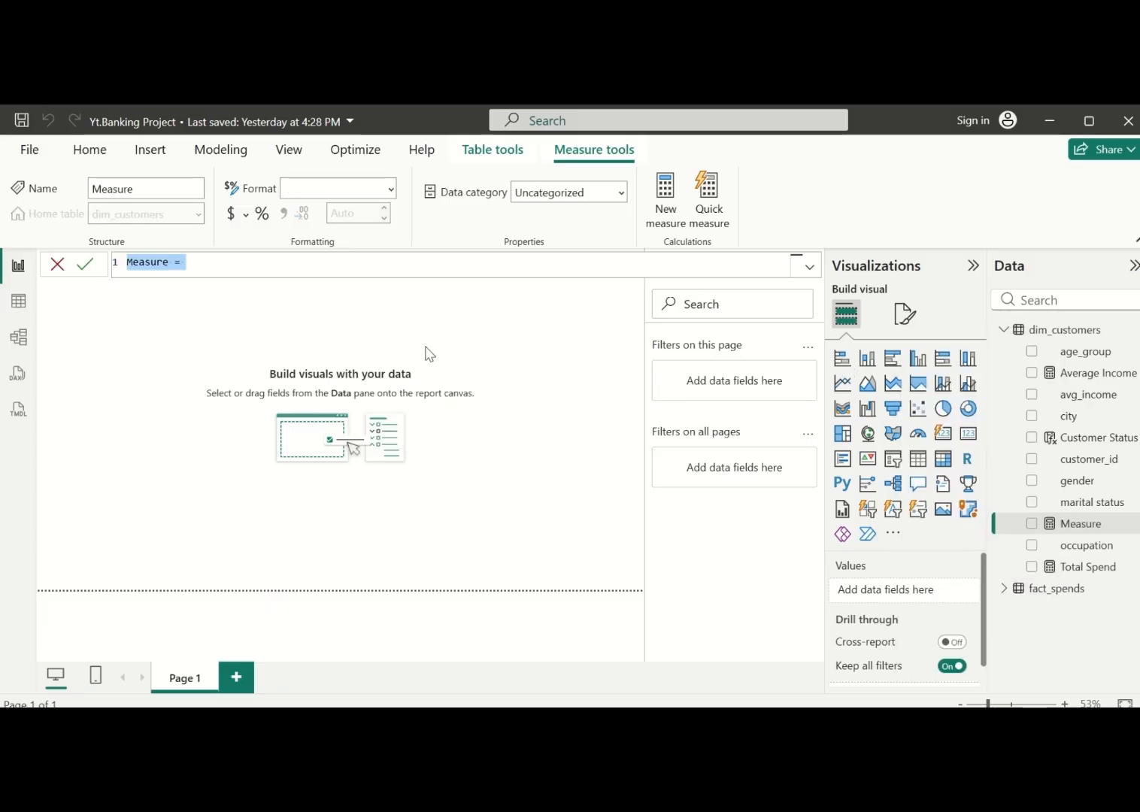
key(BackSpace)
text(T)
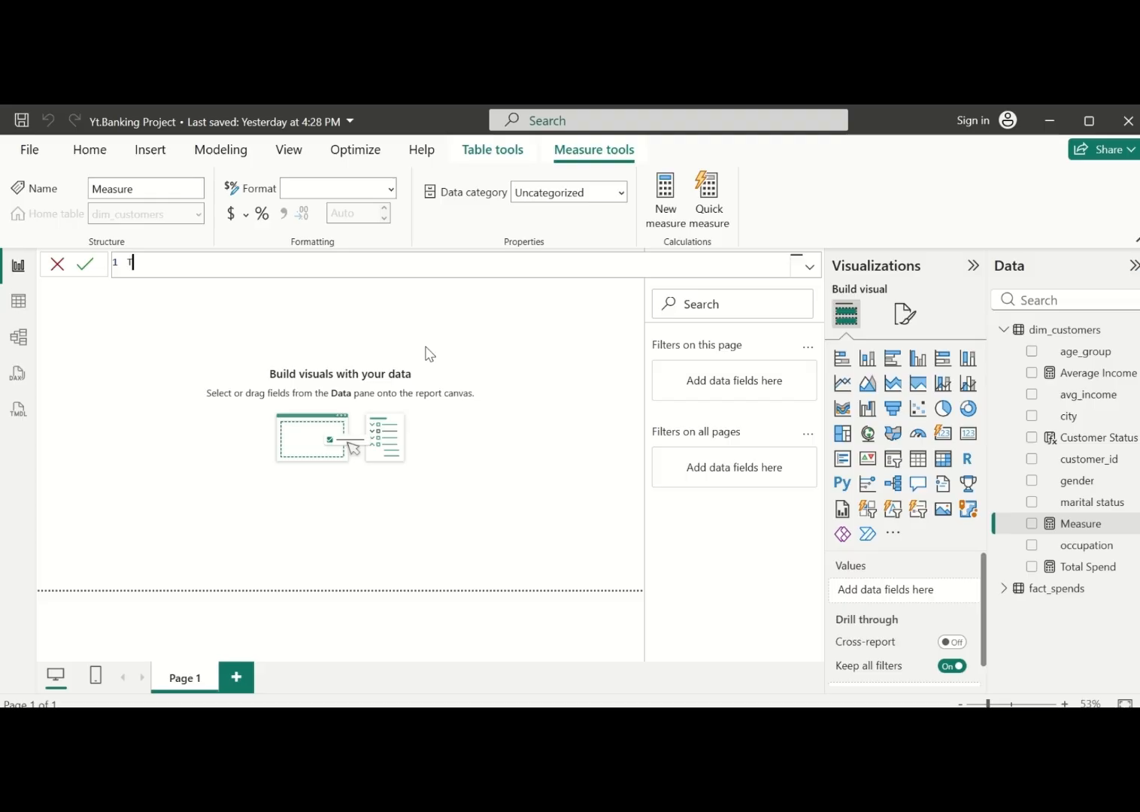
text(otl)
key(BackSpace)
text(o)
key(BackSpace)
text(al)
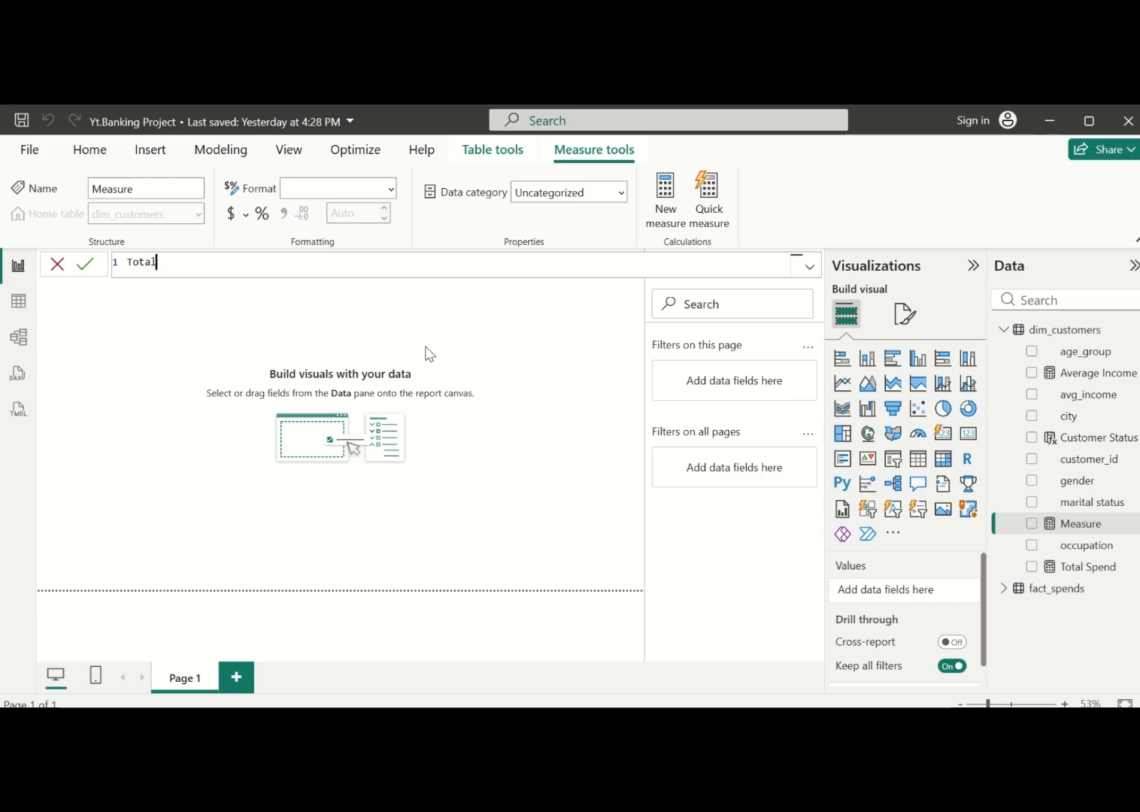
key(BackSpace)
key(BackSpace)
key(BackSpace)
key(BackSpace)
key(BackSpace)
text(Average )
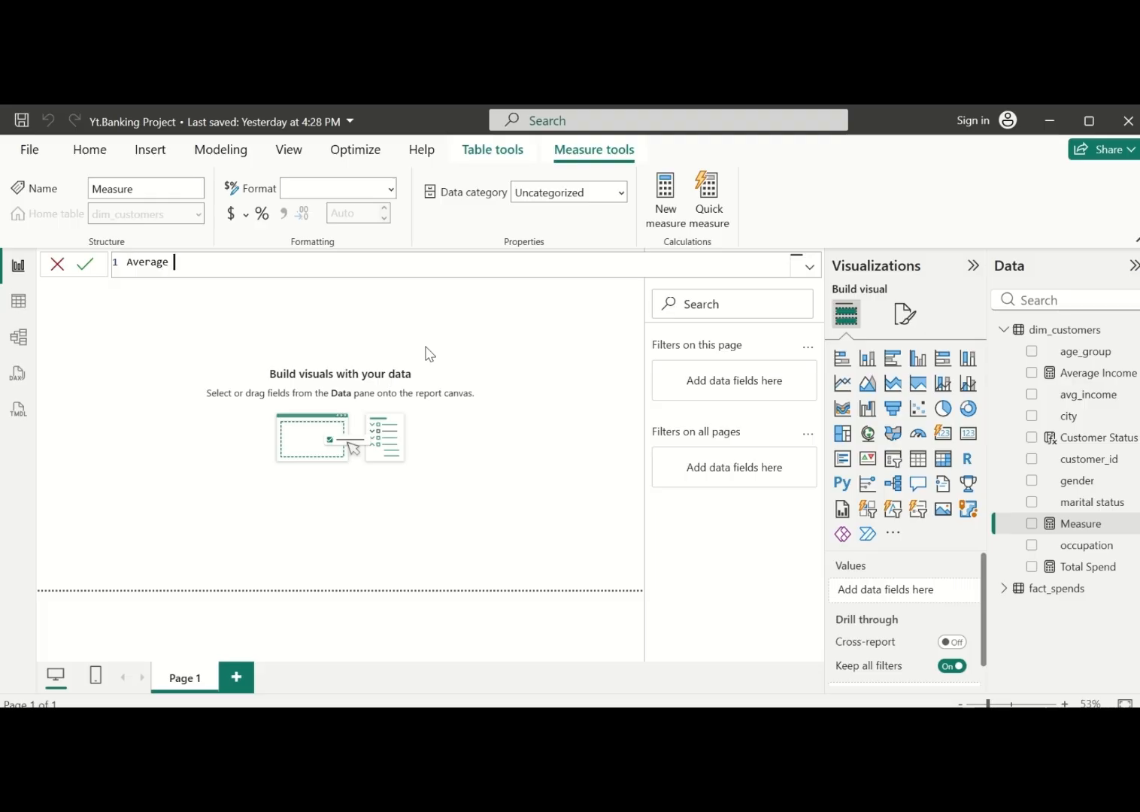
text(Spend)
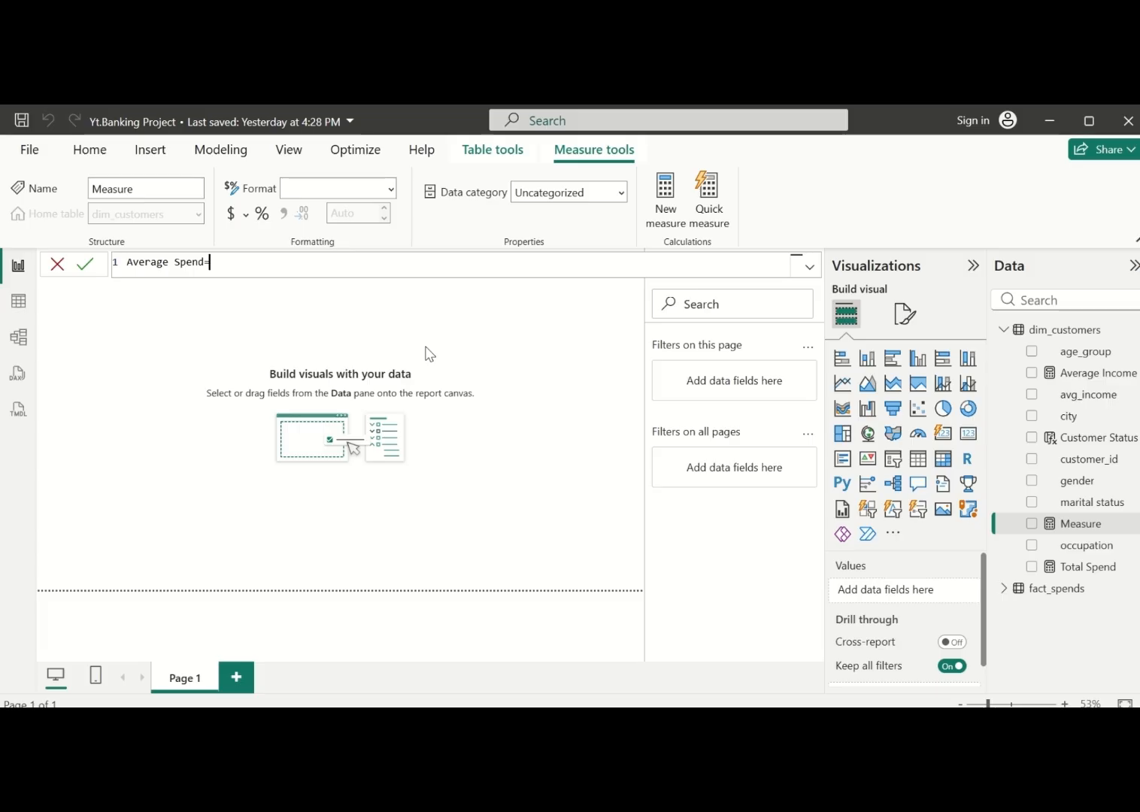
Define the Average Spend measure as [Total Spend]/DISTINCTCOUNT(fact_spends[month]) and commit the formula
text(=to)
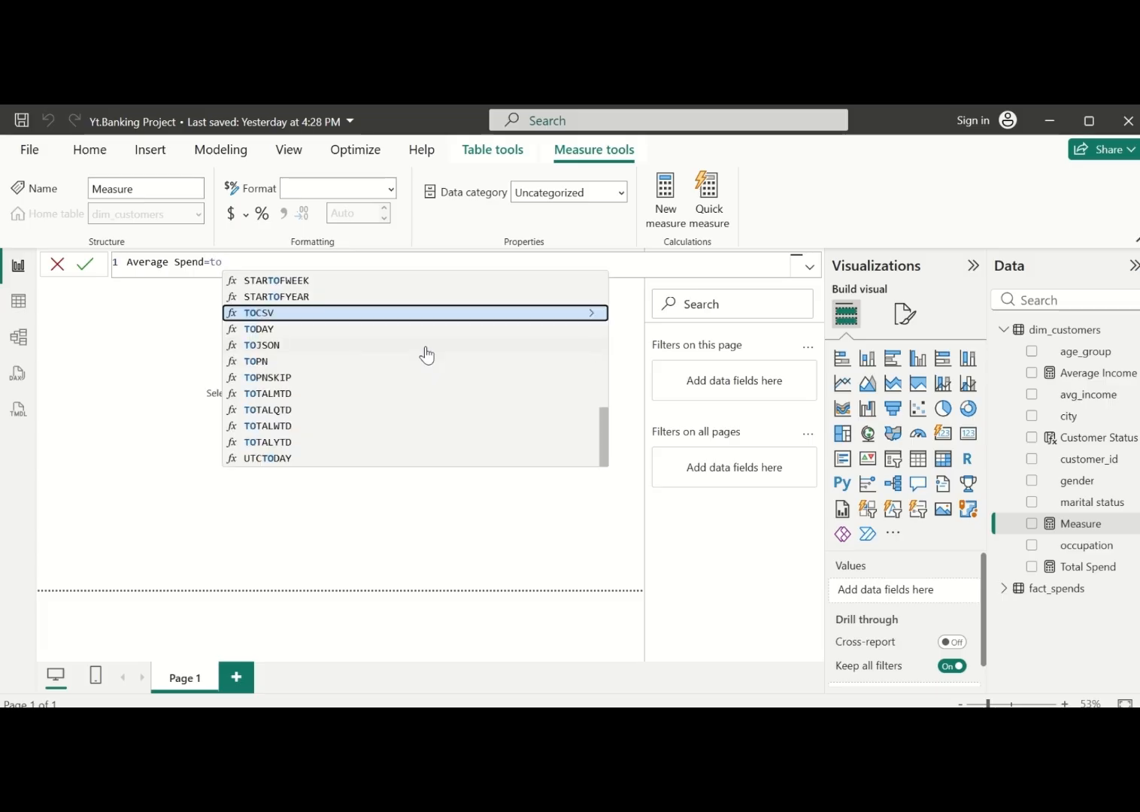
text(t)
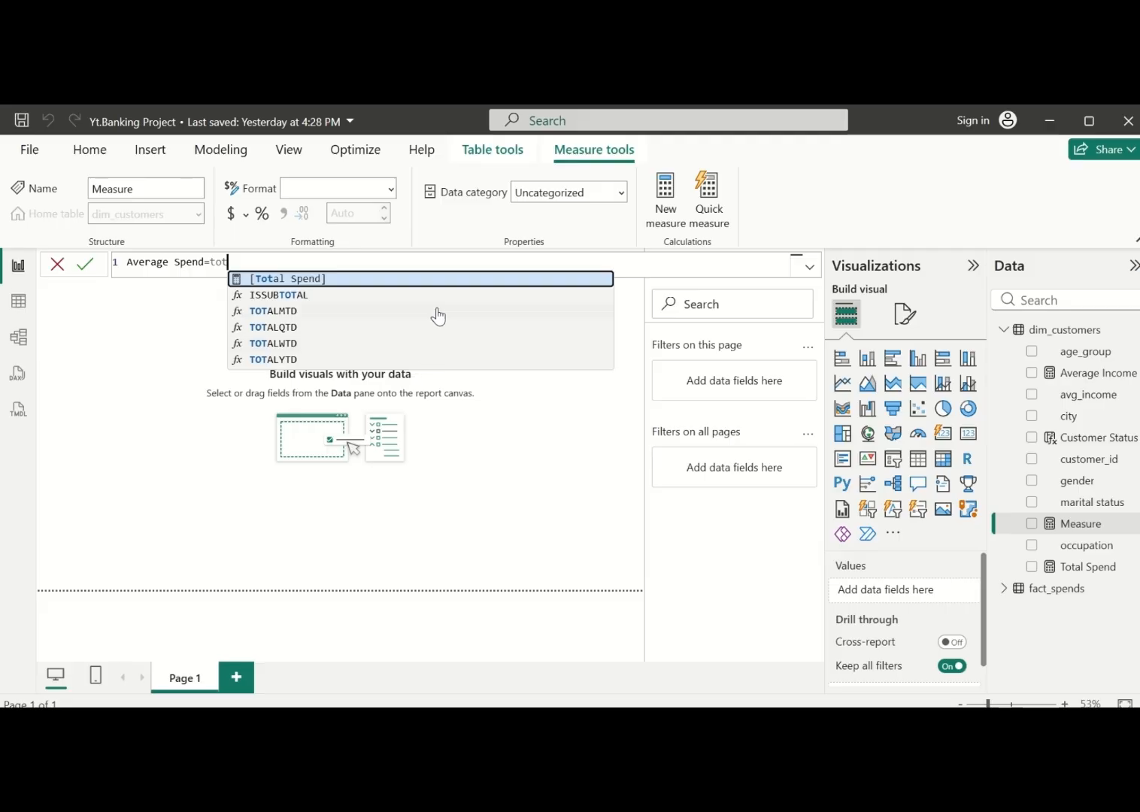
click(437, 278)
text(/)
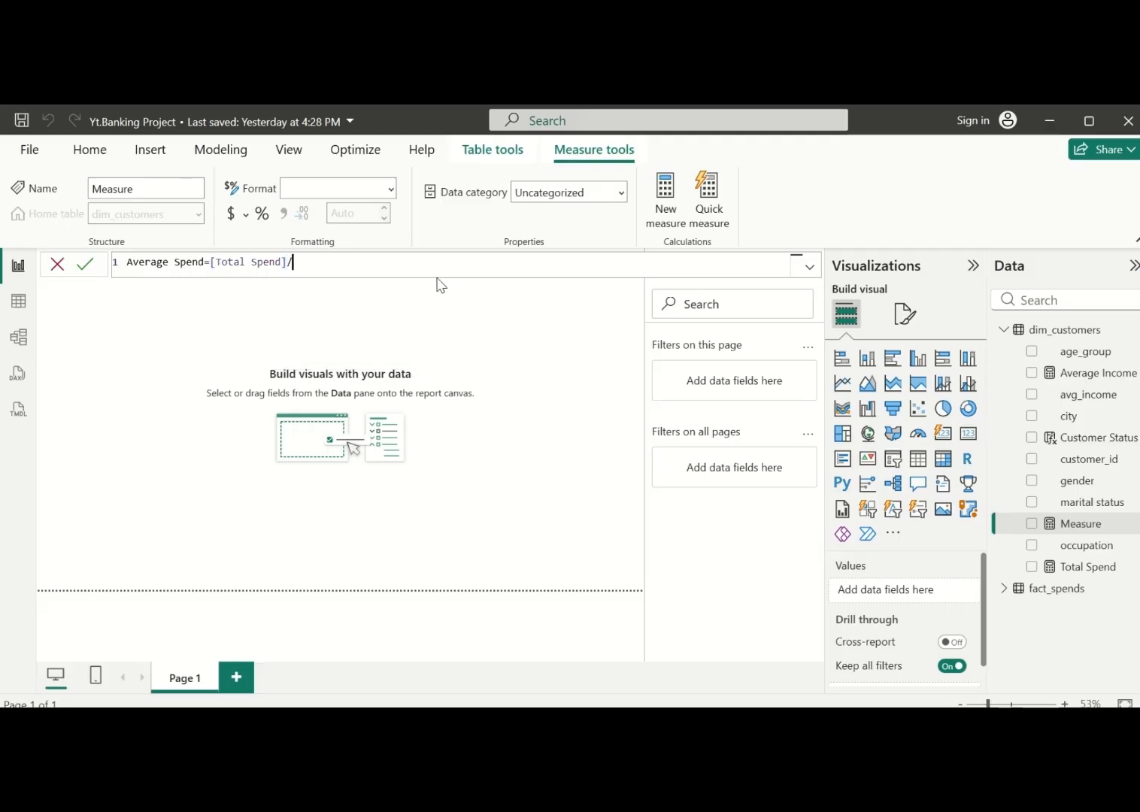
text(di)
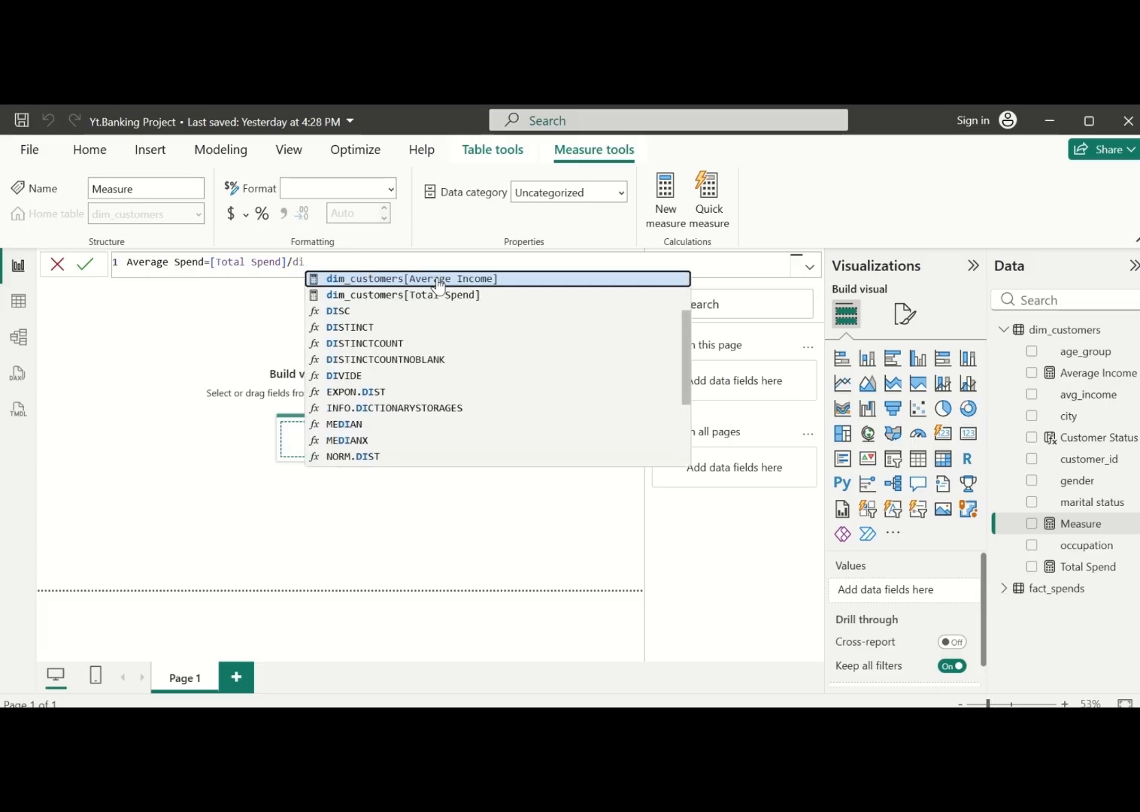
text(s)
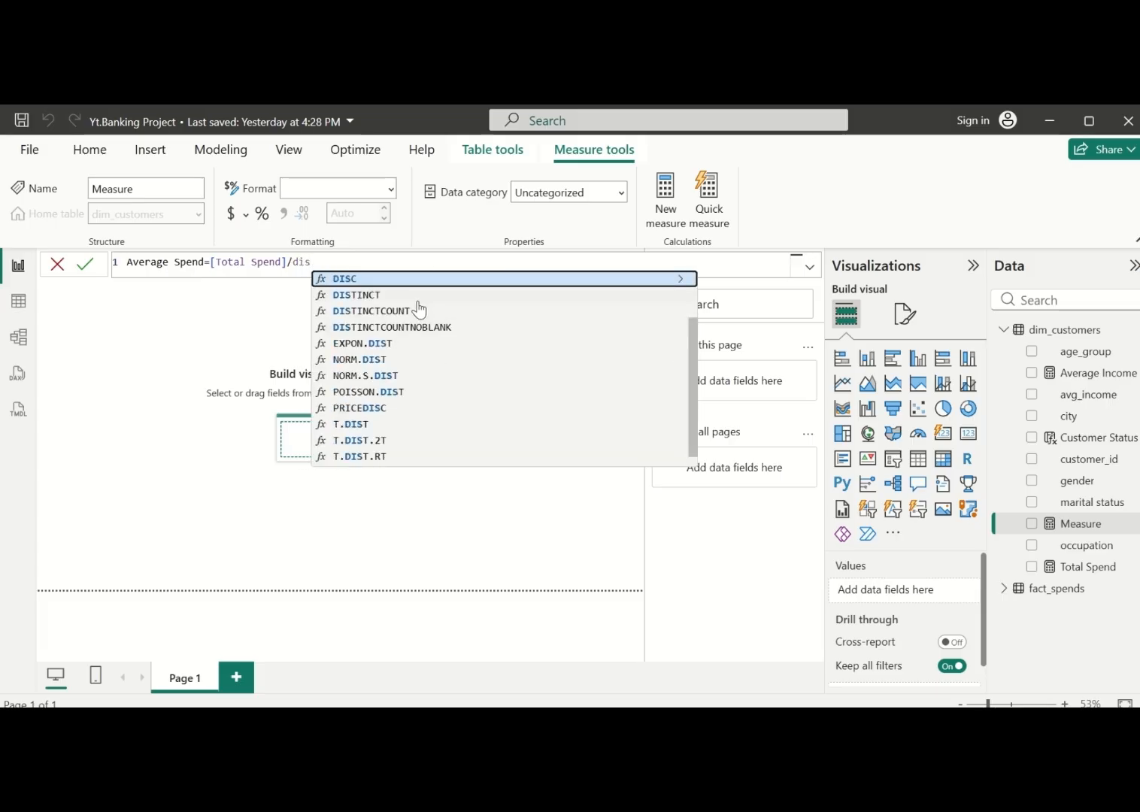
click(413, 311)
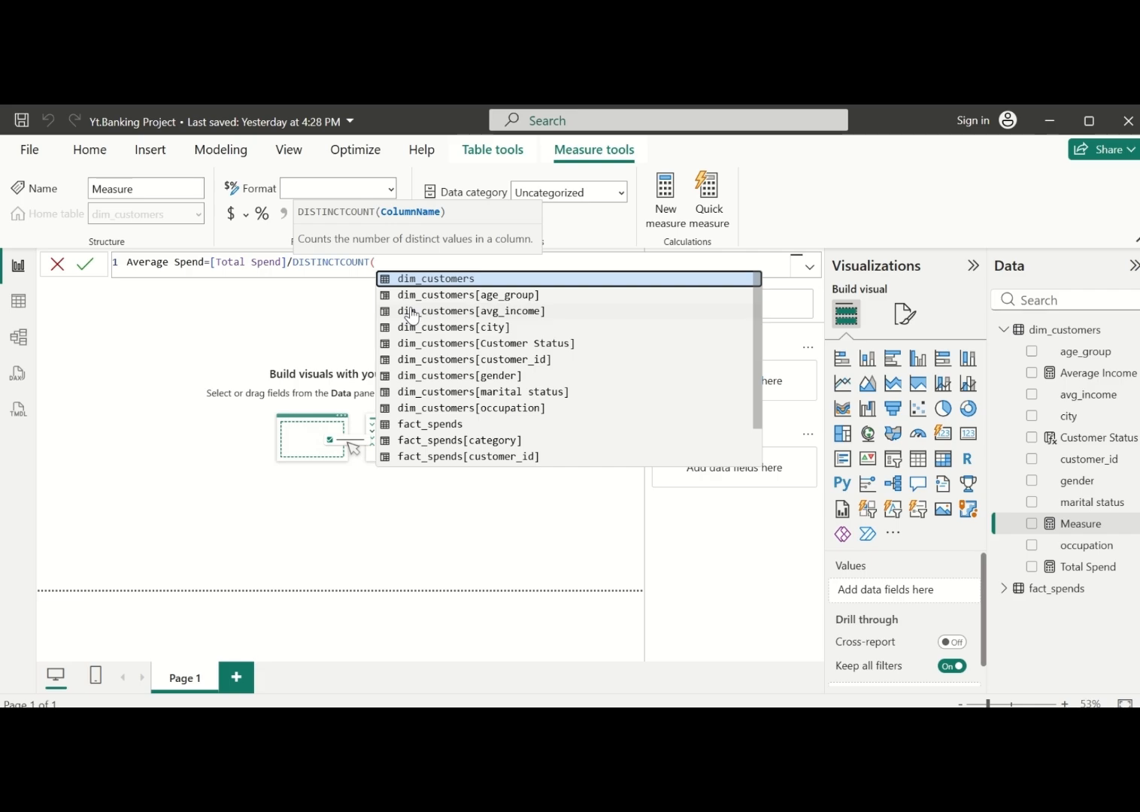
scroll(483, 349, down, 1)
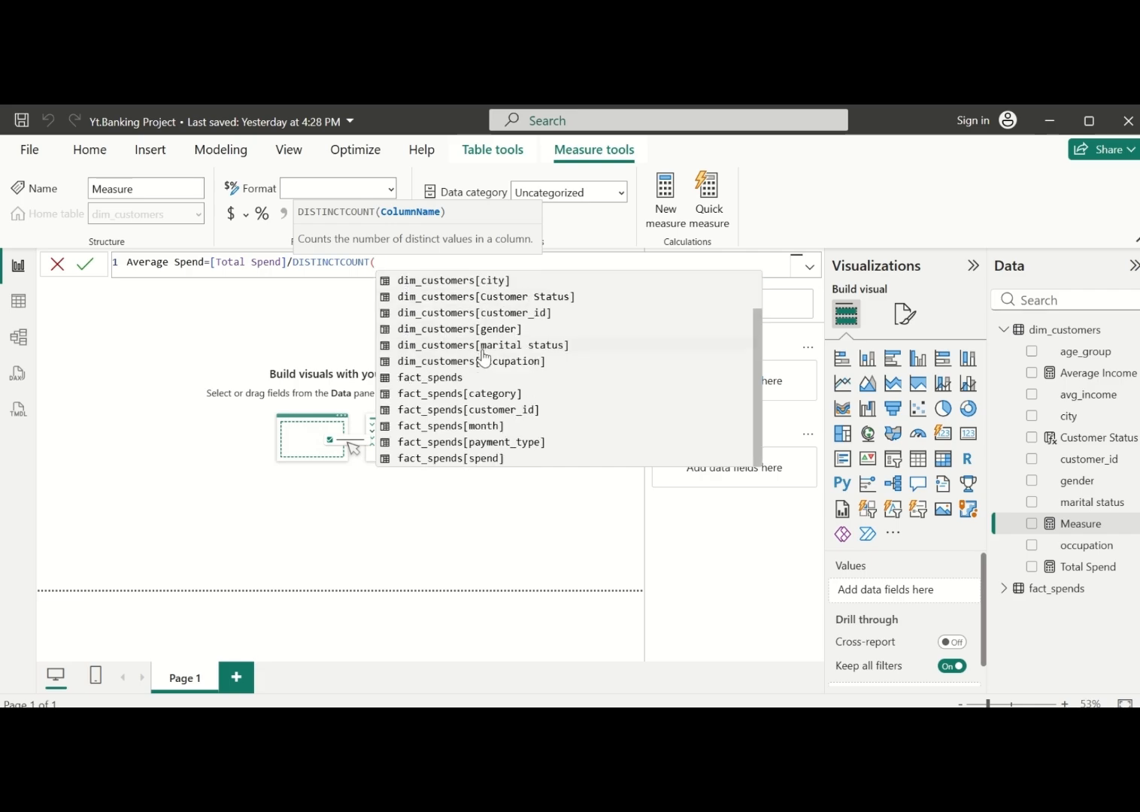
click(488, 426)
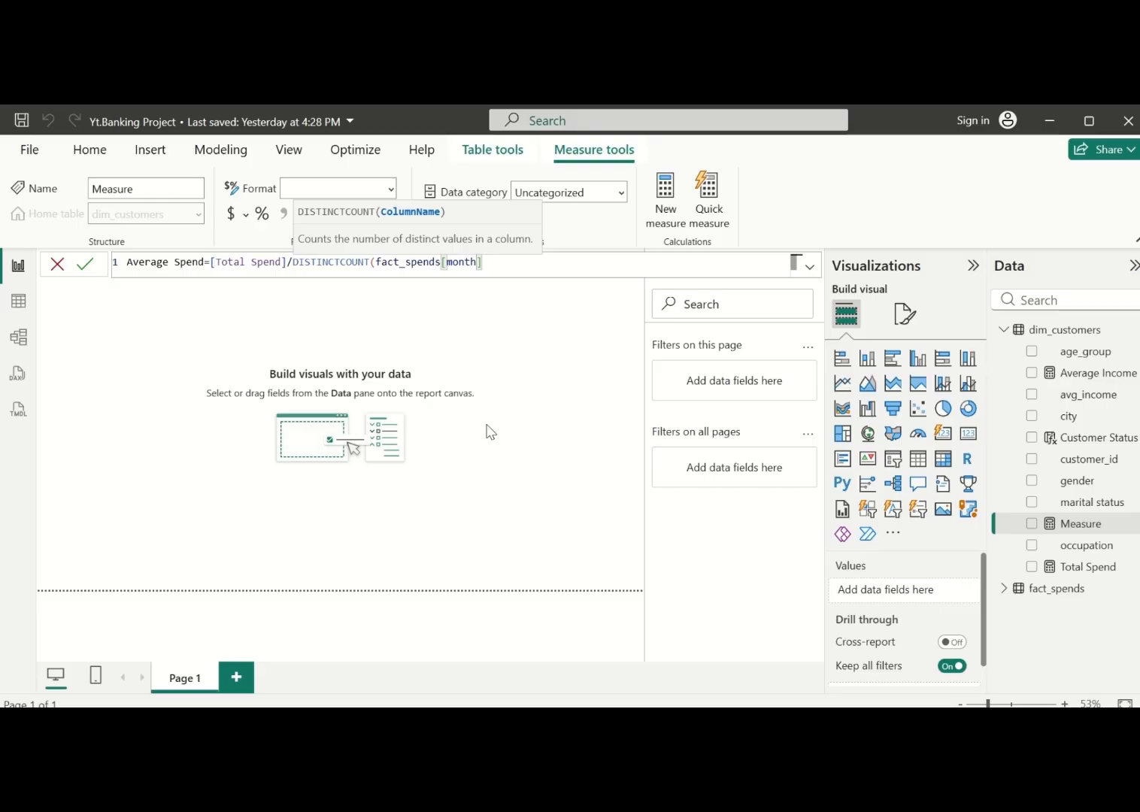
text())
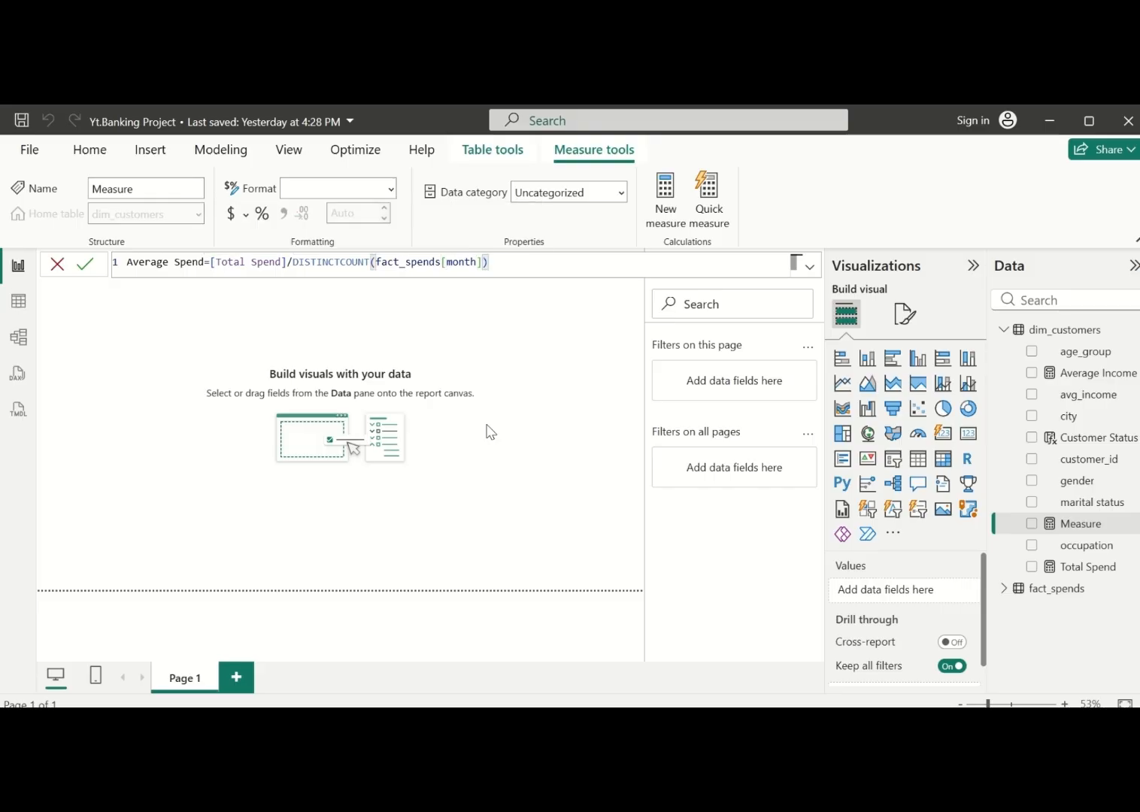
key(Return)
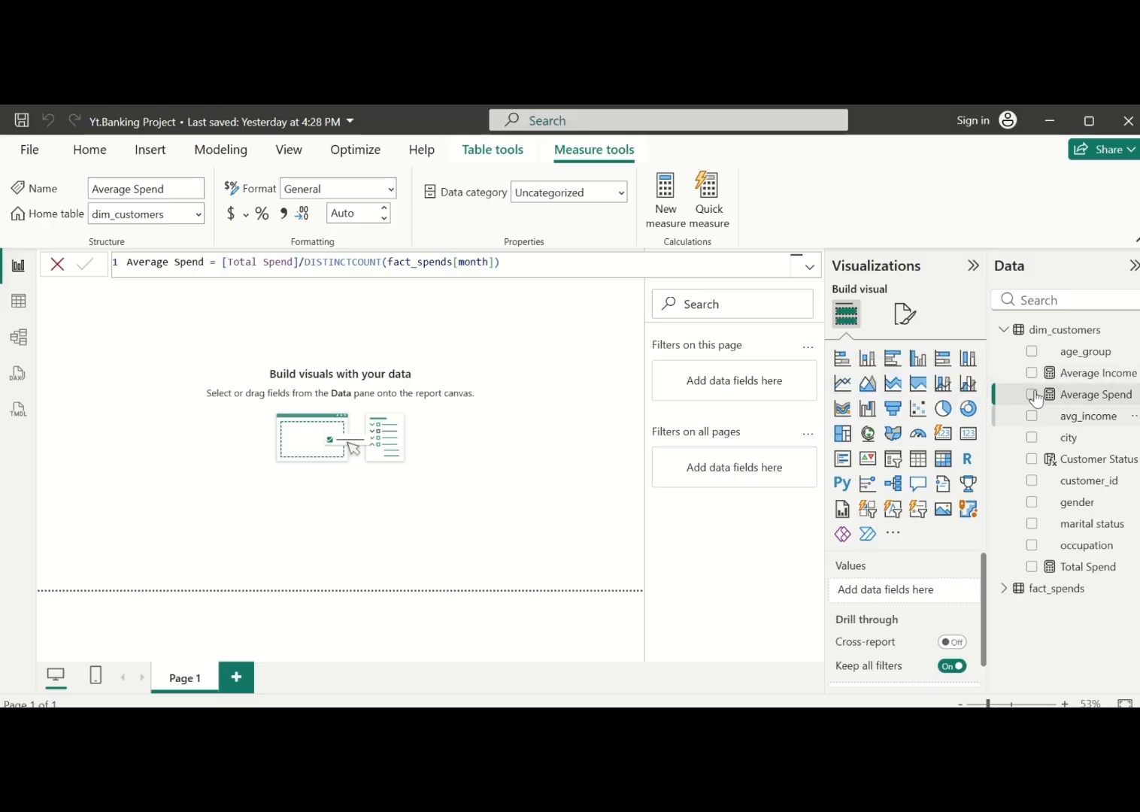
Add a new measure to the dim_customers table and name it "Total Customers"
right_click(1069, 334)
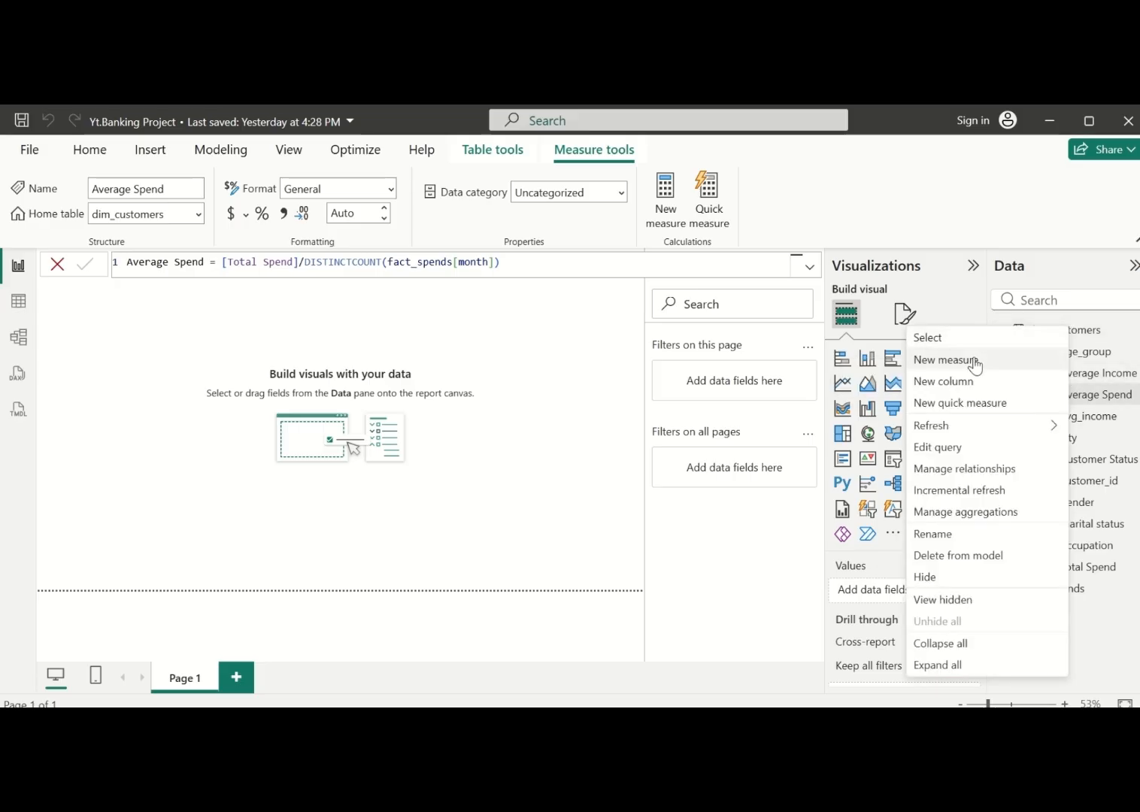
click(939, 360)
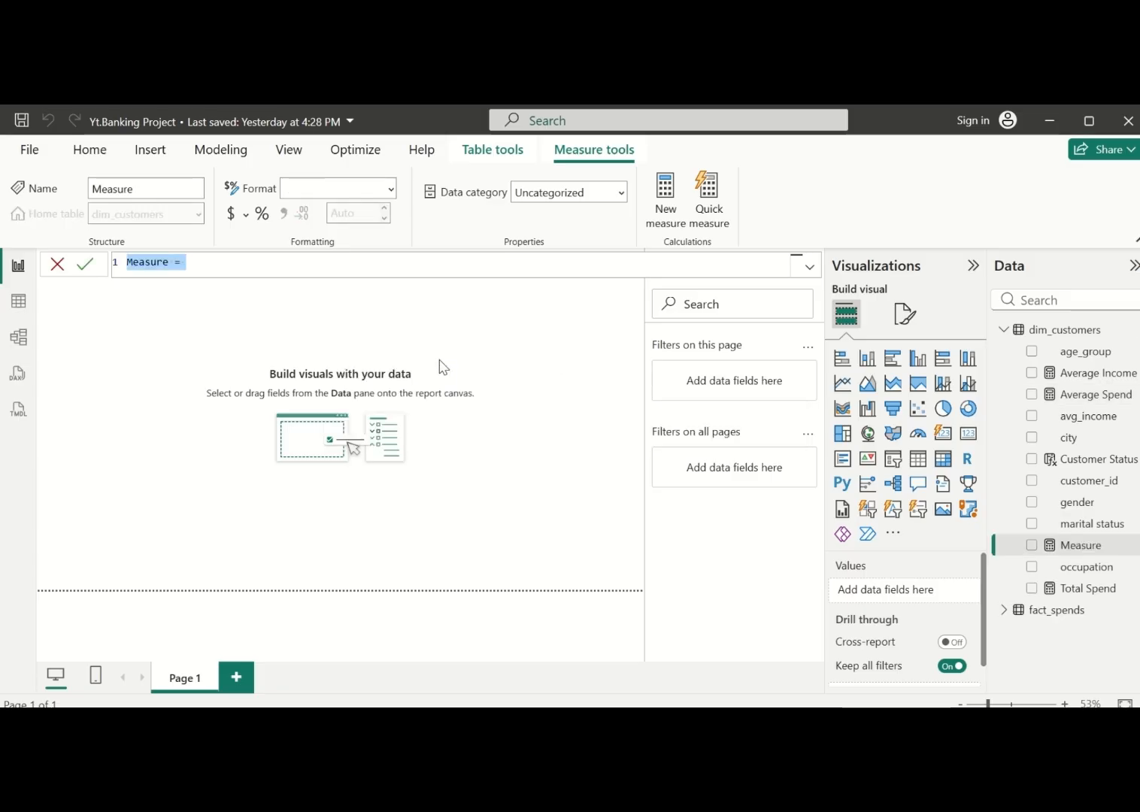
key(BackSpace)
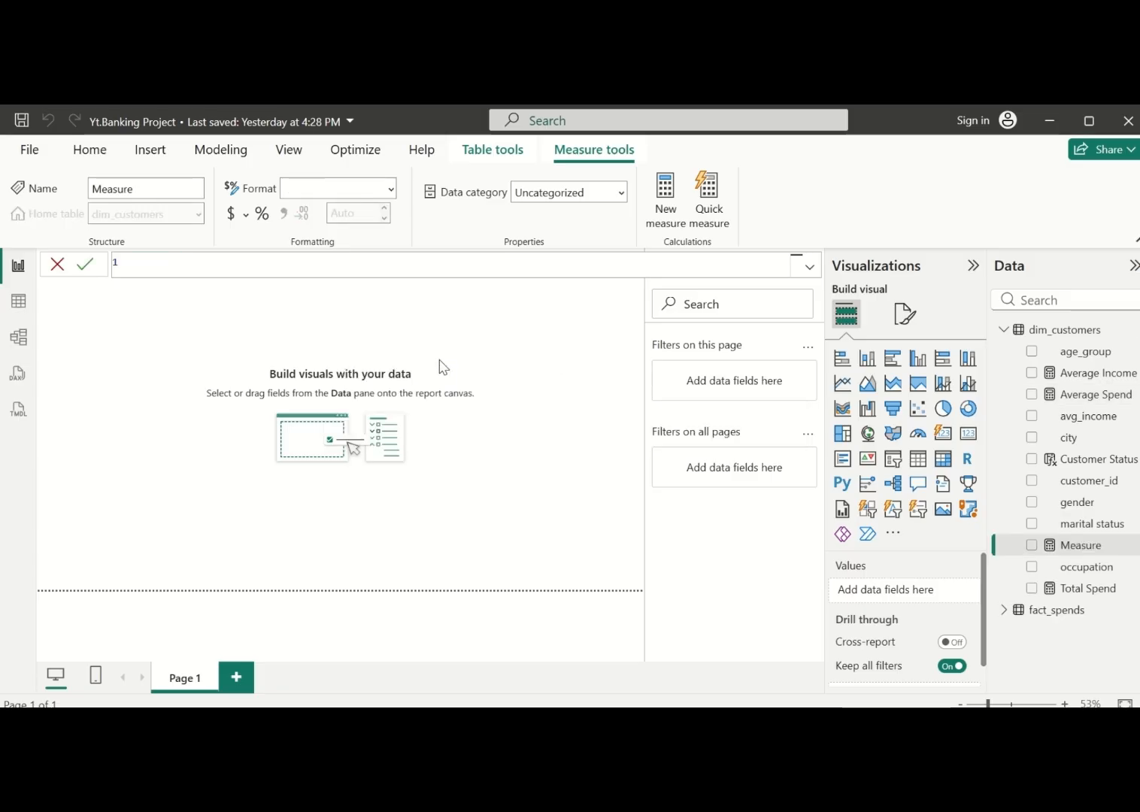
text(Total Custome)
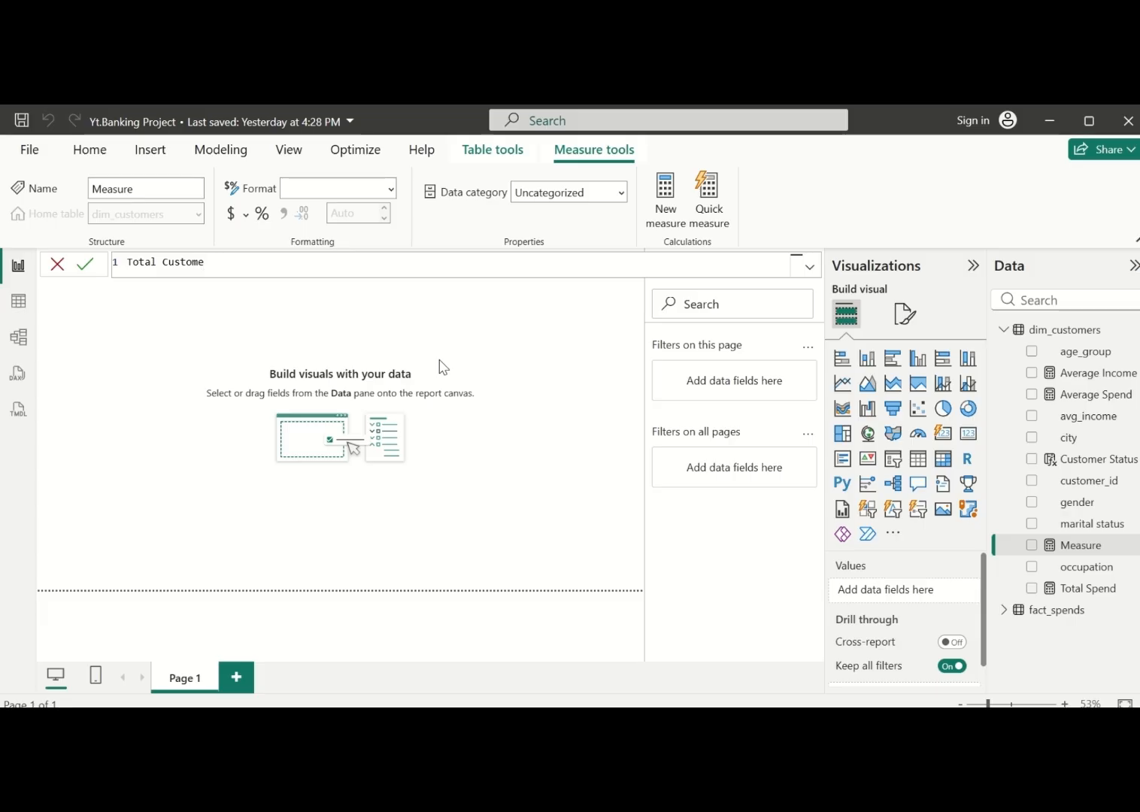
text(rs = )
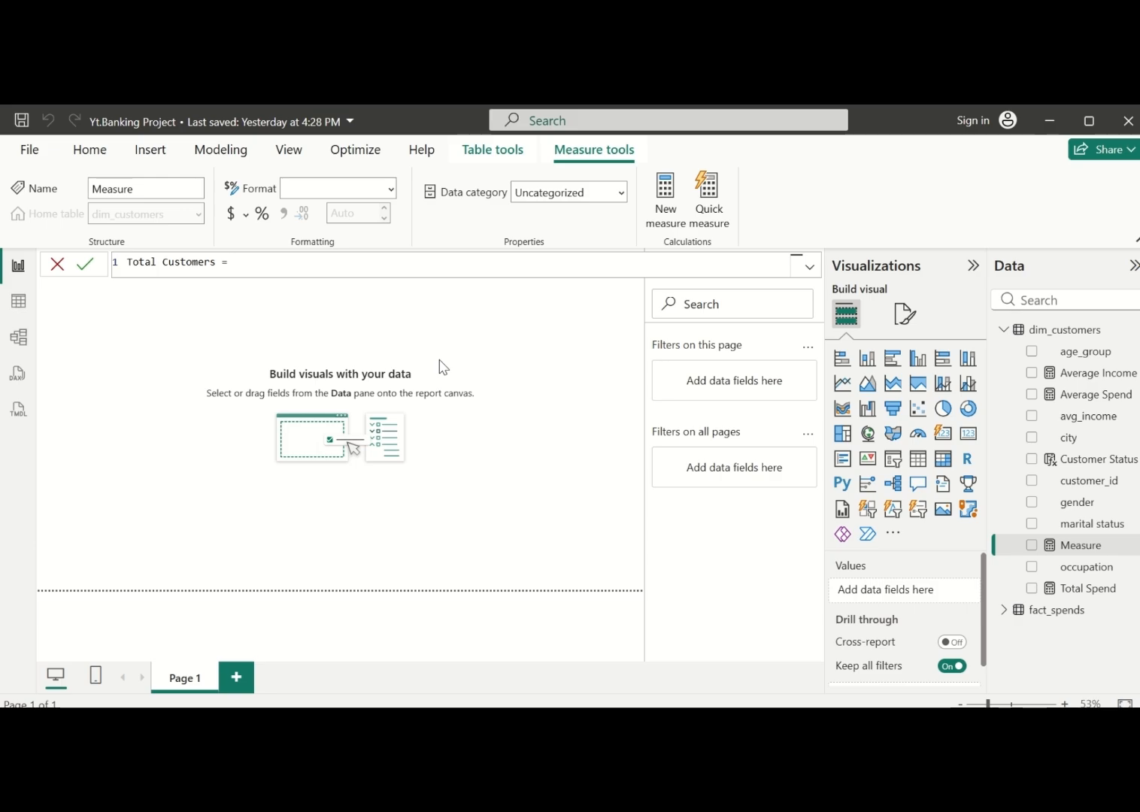
Define Total Customers as CALCULATE(COUNT(dim_customers[customer_id])) and commit the formula
text(cal)
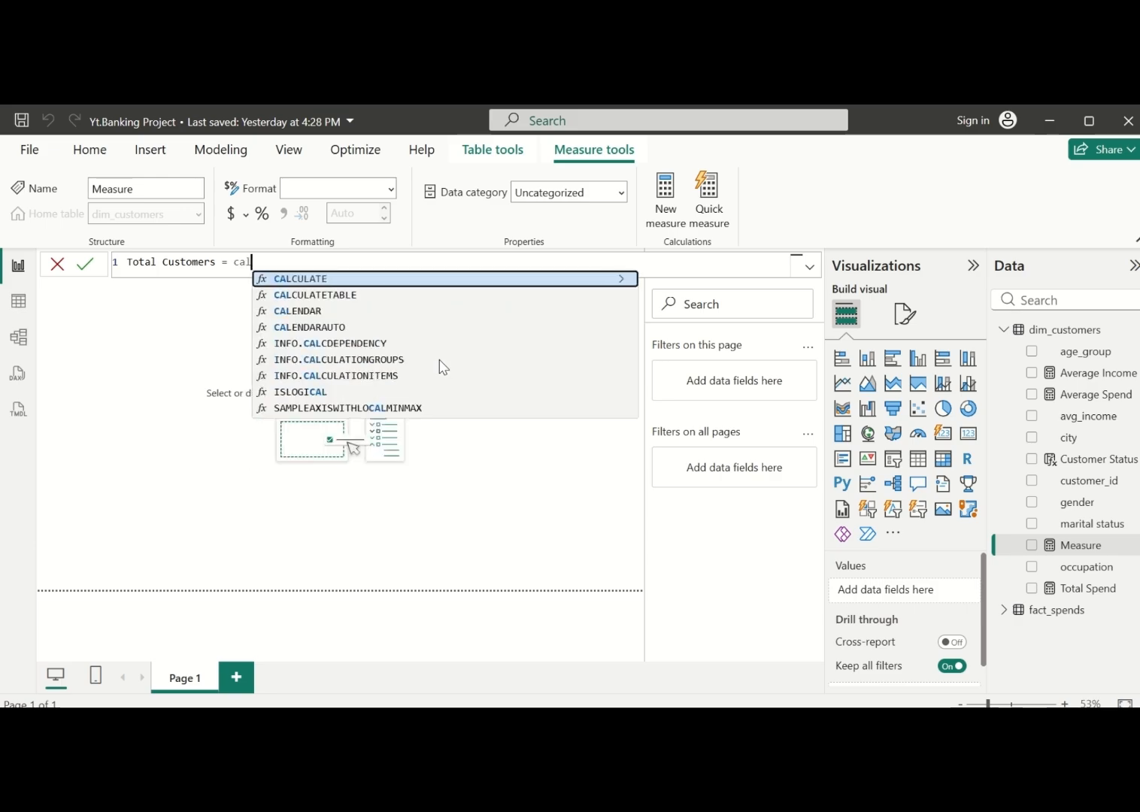
click(307, 277)
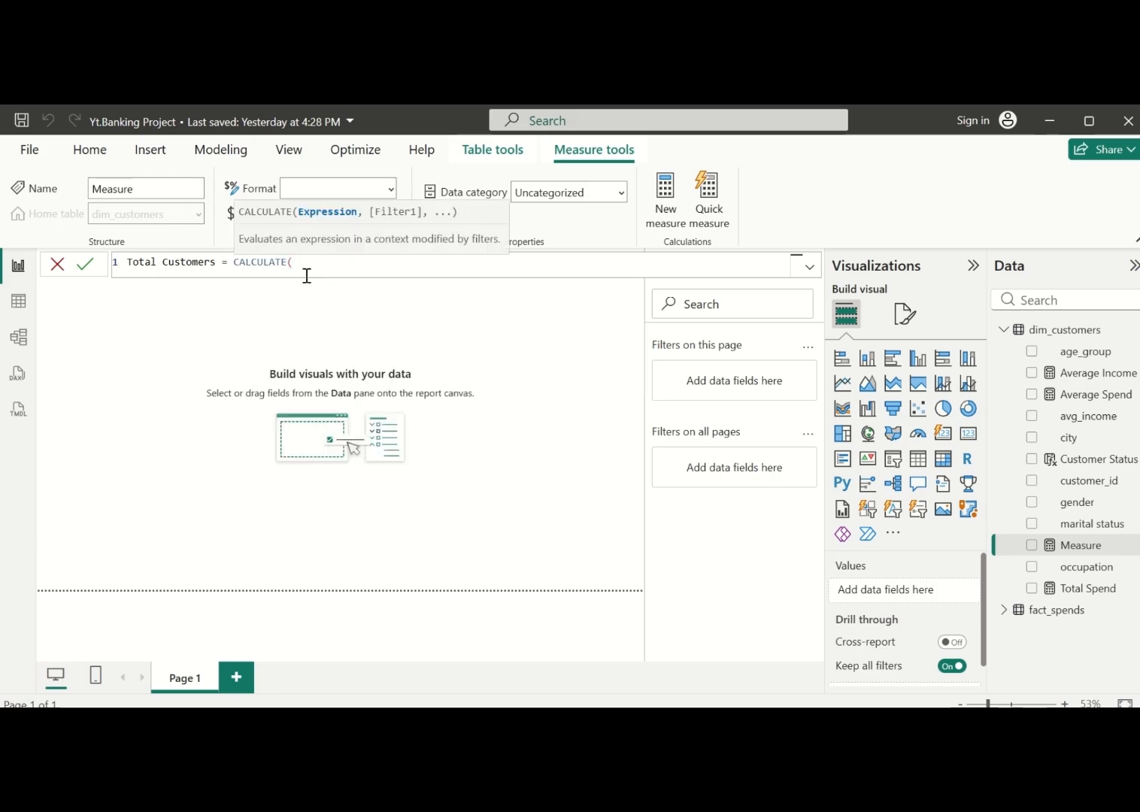
text(count)
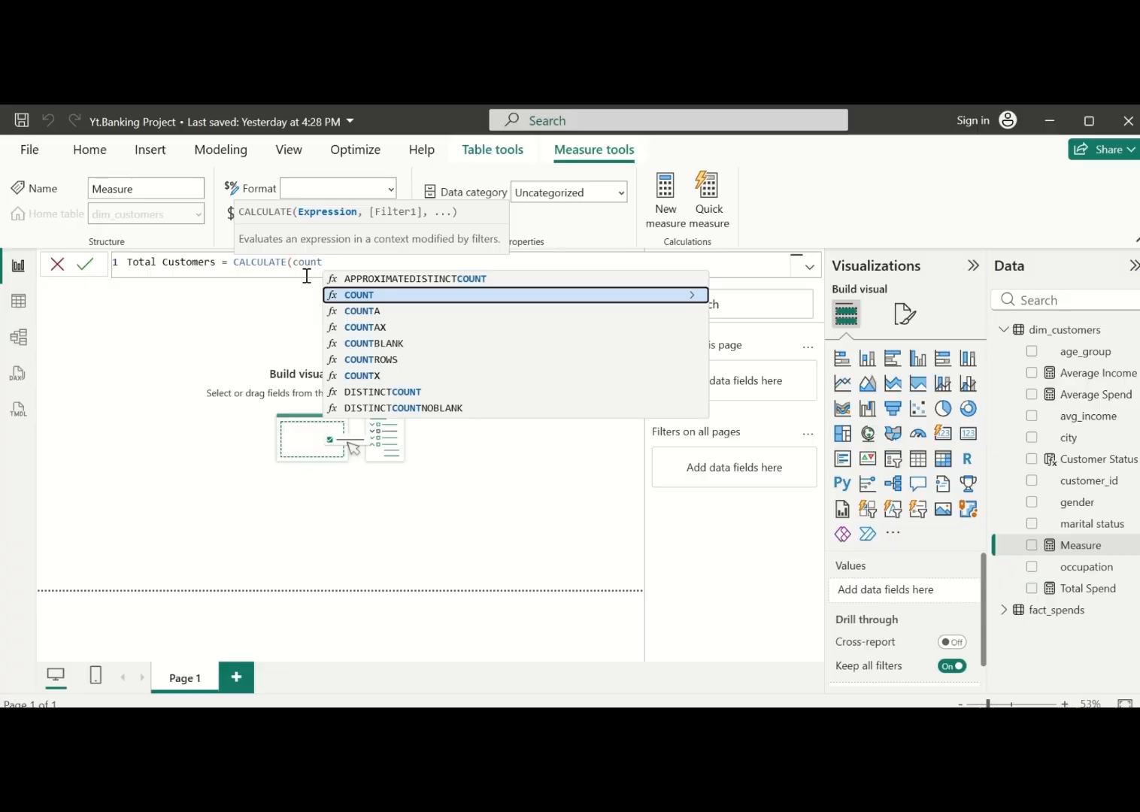
click(363, 295)
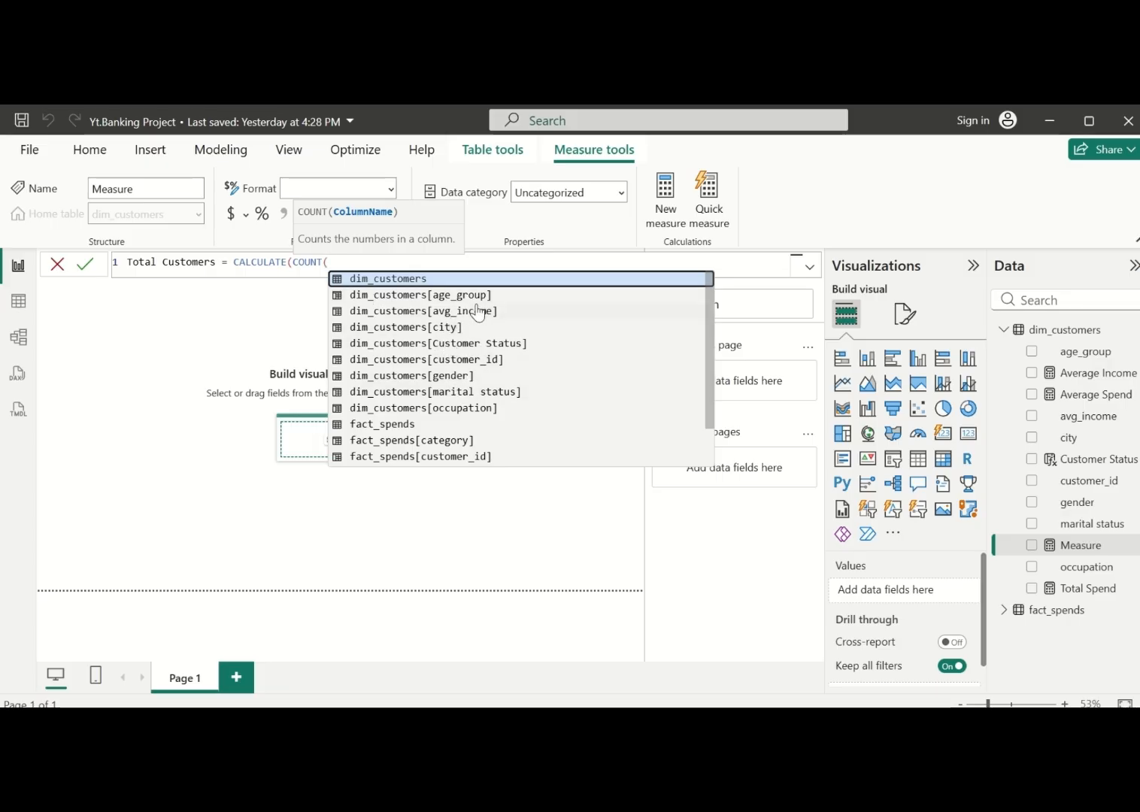
click(479, 361)
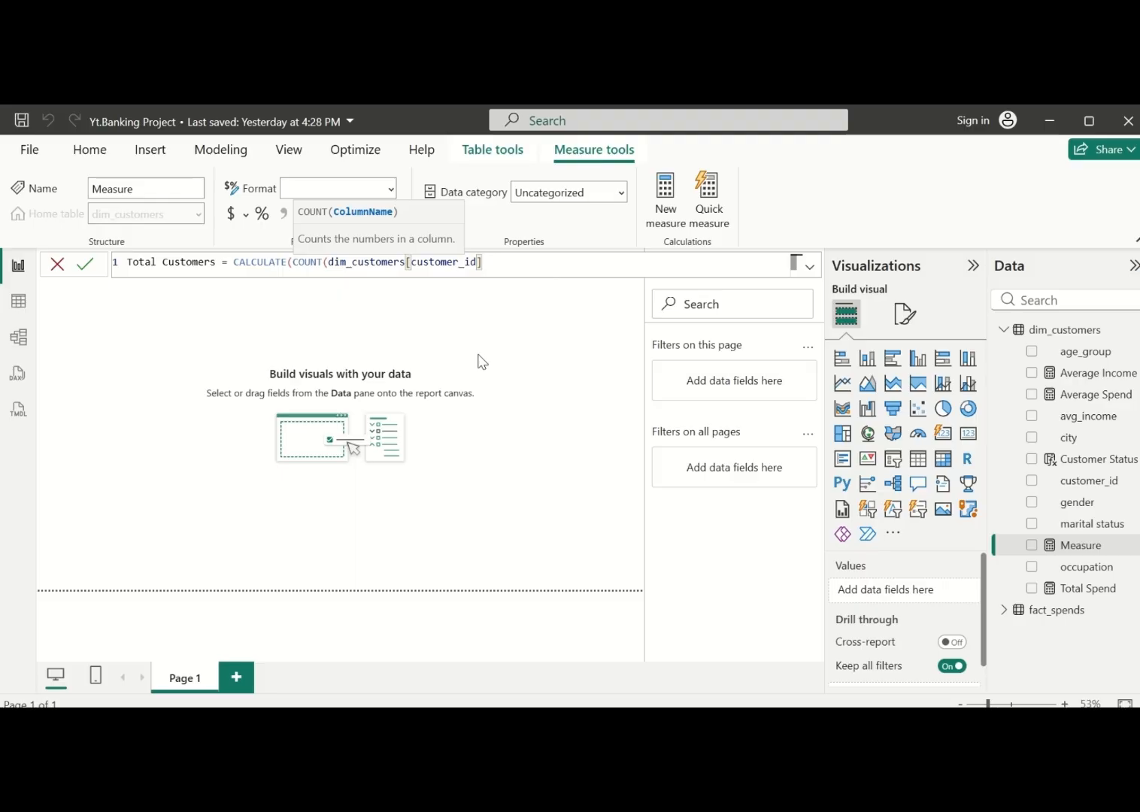
text()))
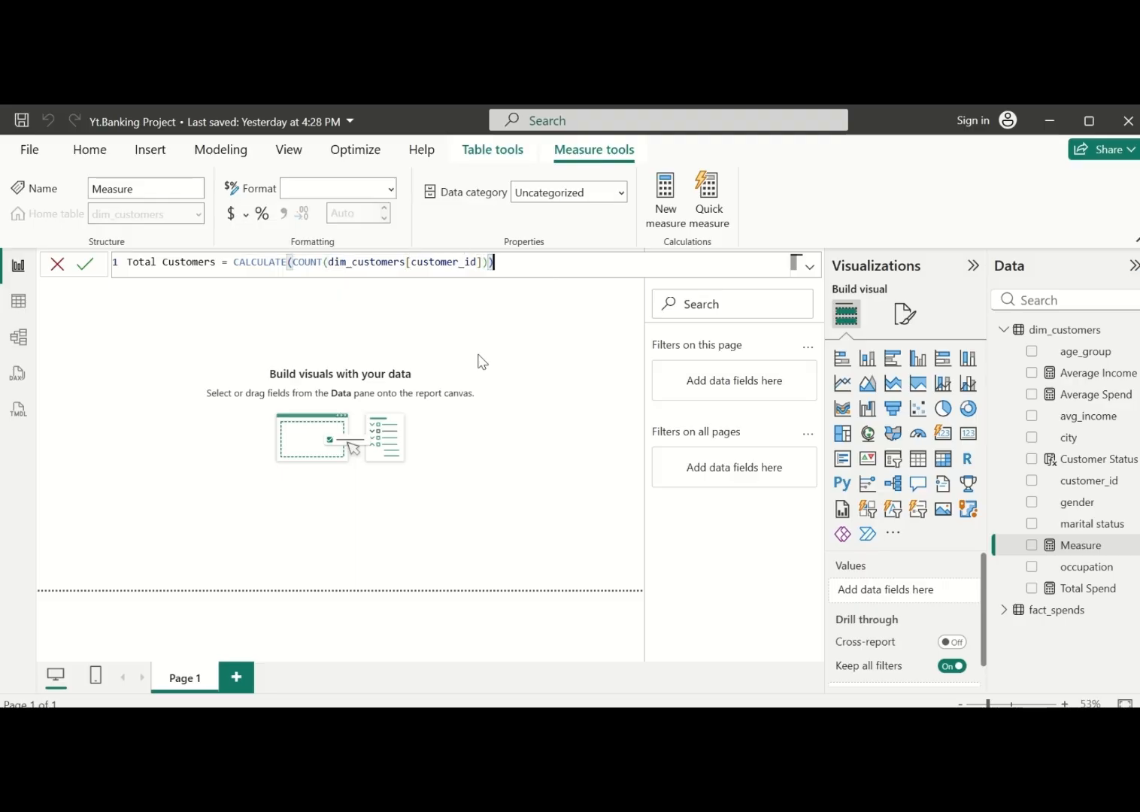
key(Return)
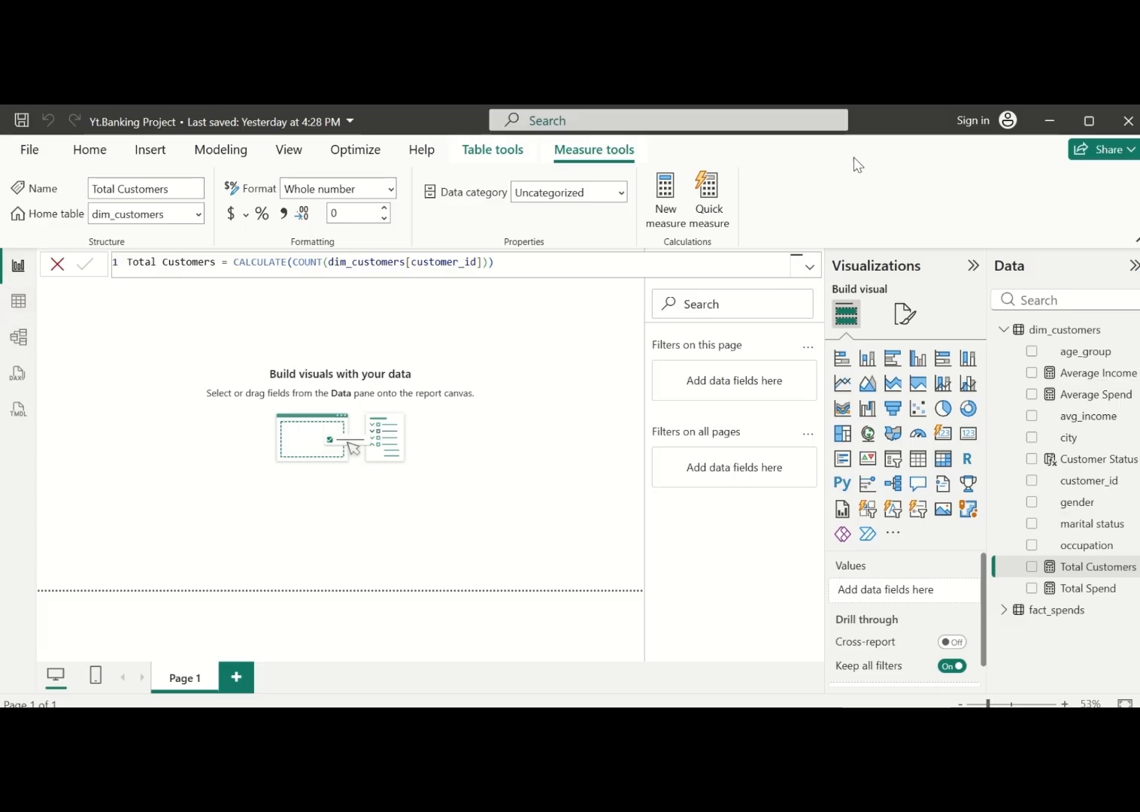
Add another measure to dim_customers named "Income Utilization %" and begin its formula with the DIVIDE function
right_click(1075, 338)
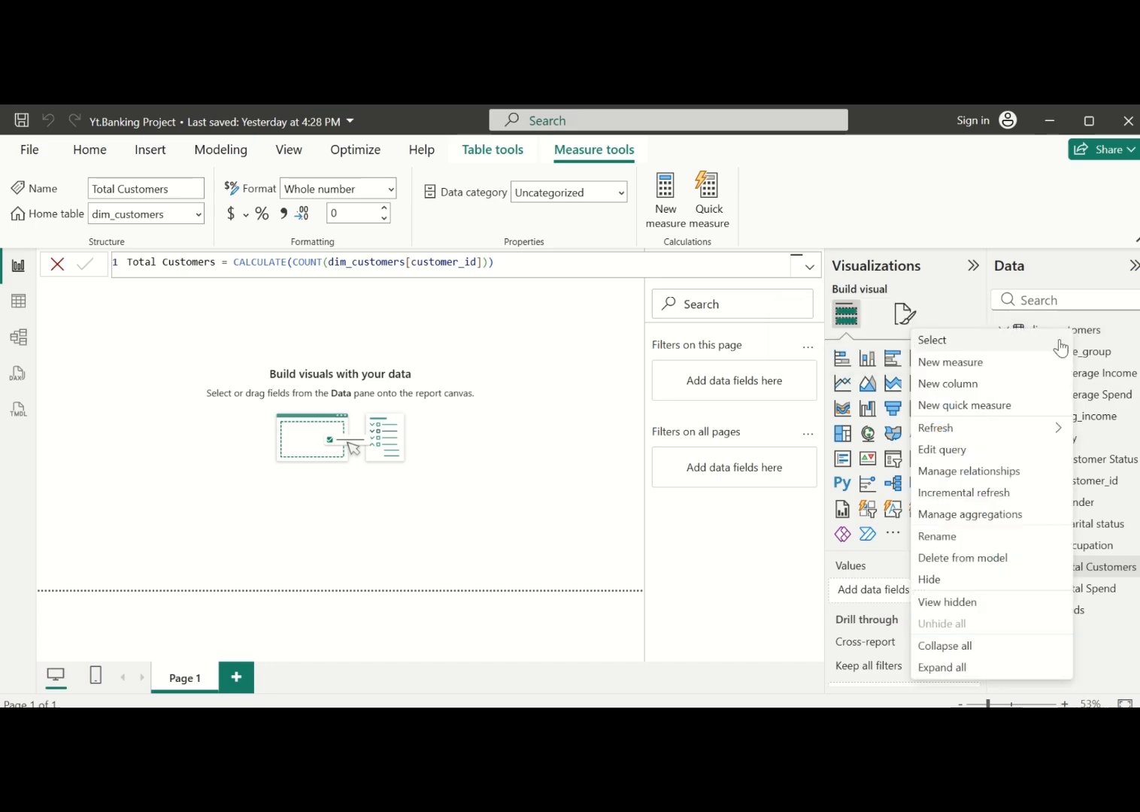
click(1020, 376)
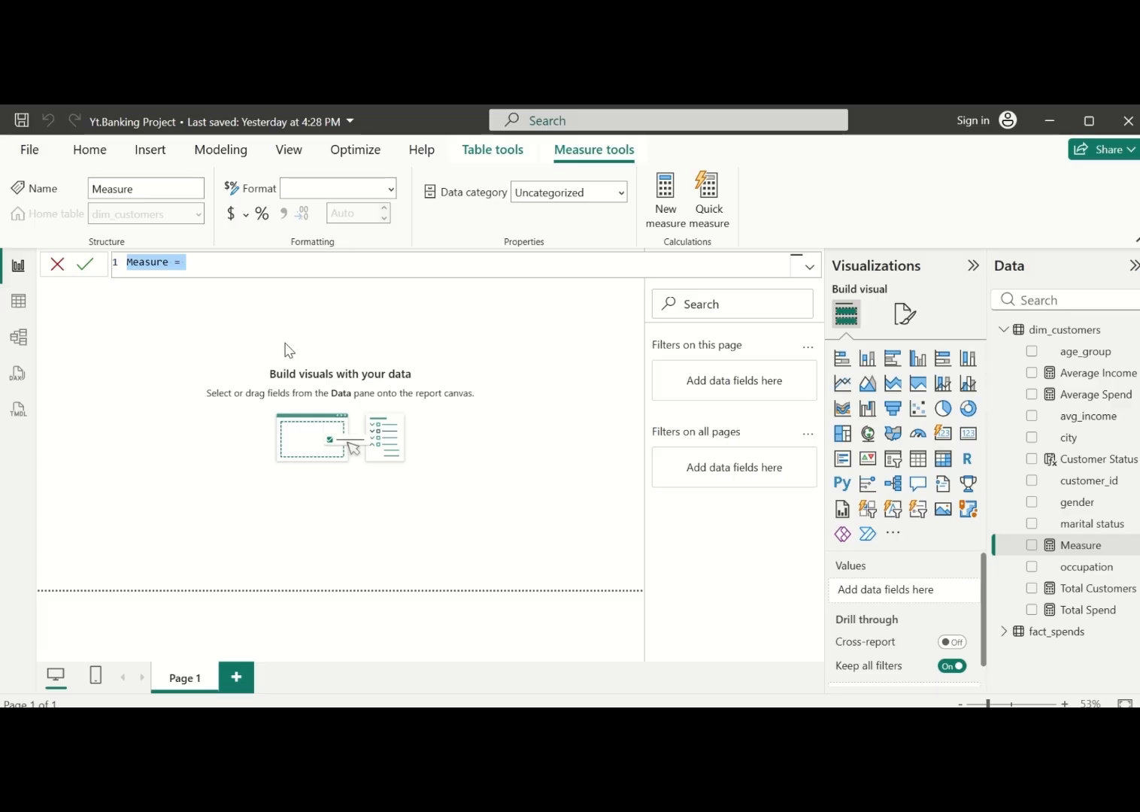
key(BackSpace)
text(Income)
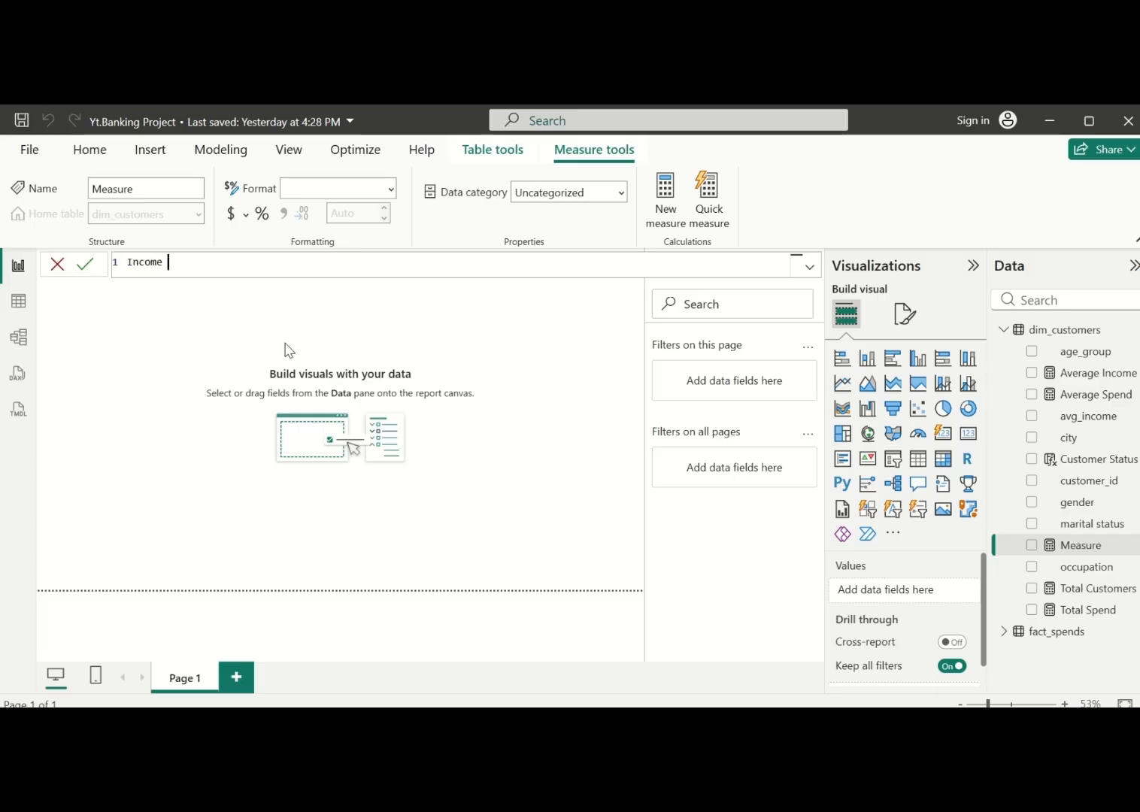
text( Utilization)
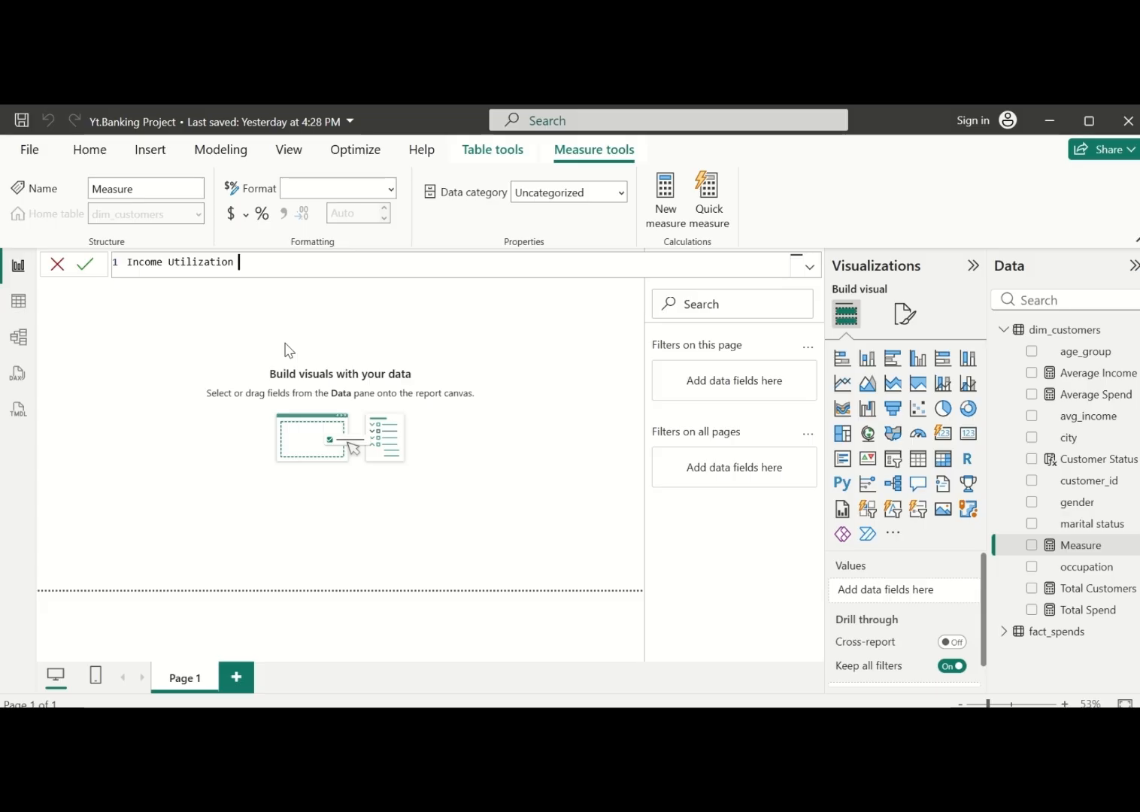
text( % = Dic)
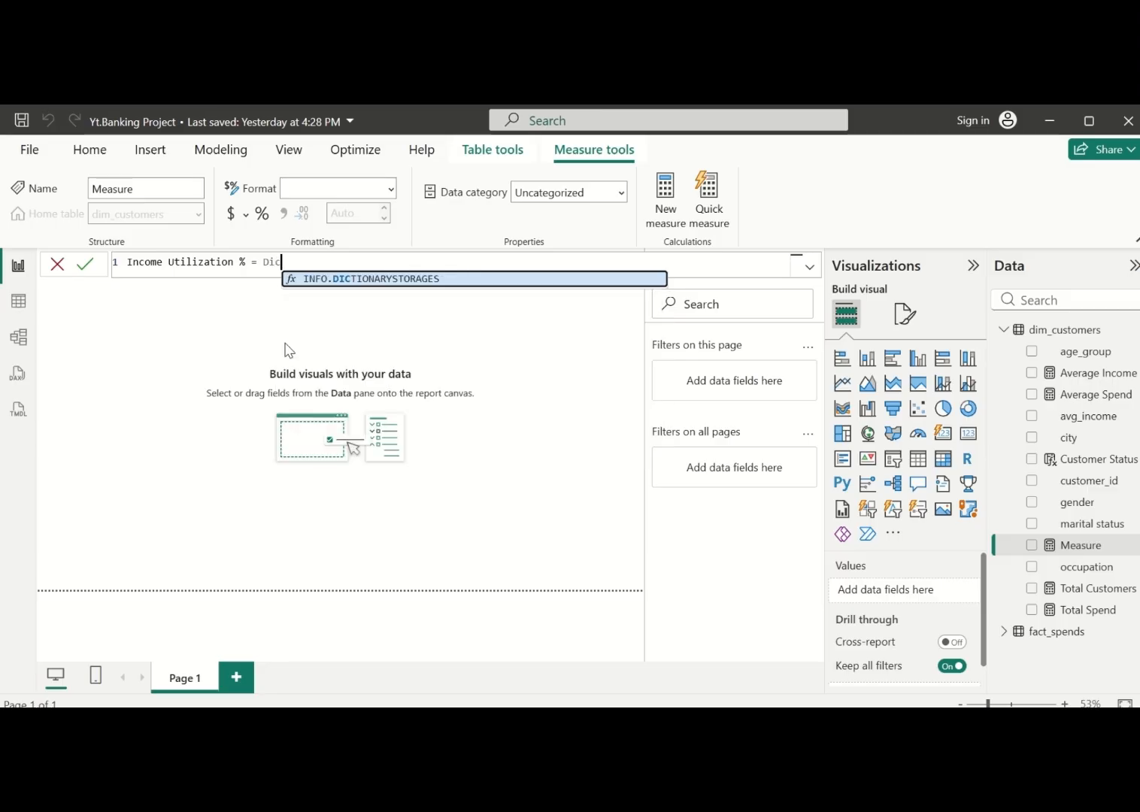
key(BackSpace)
text(vid)
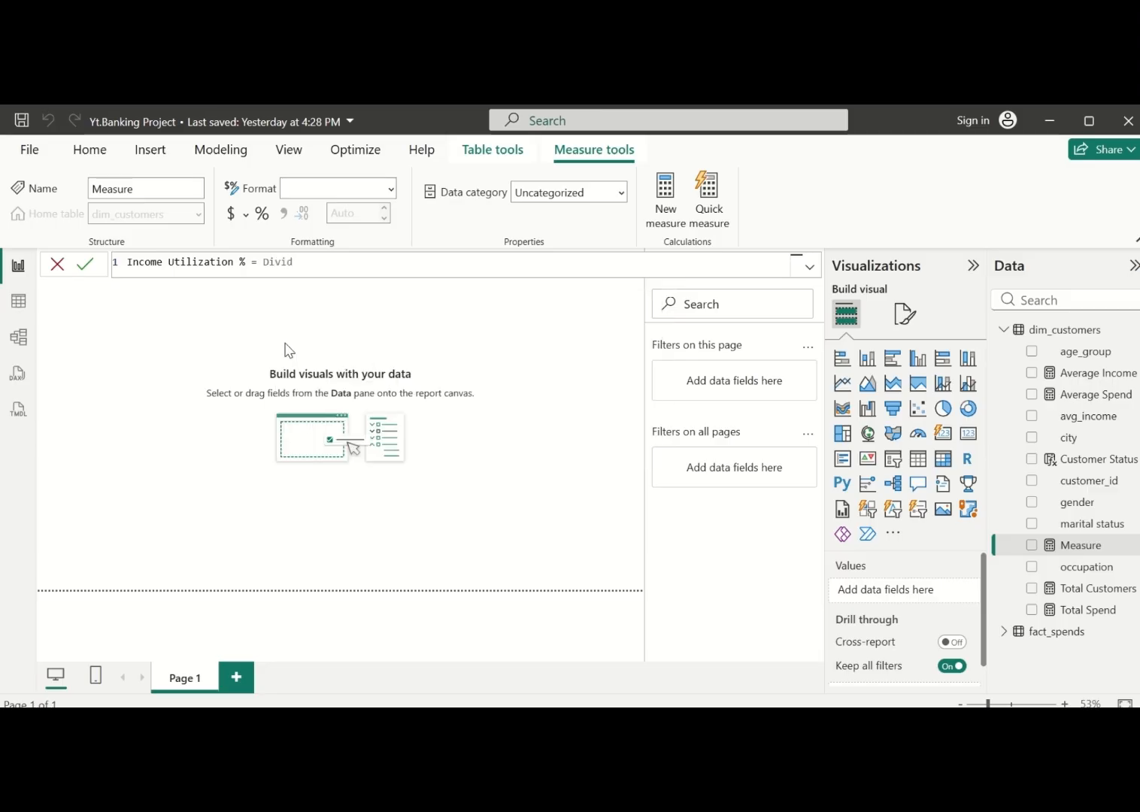
key(BackSpace)
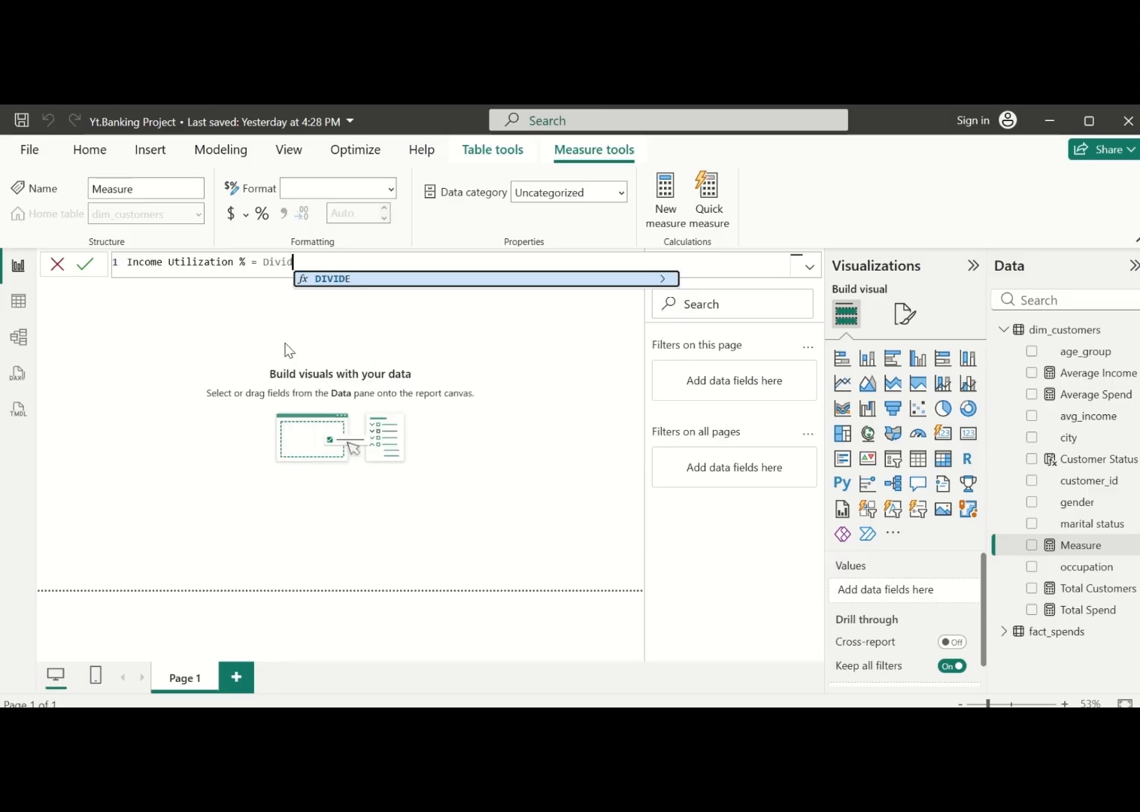
click(420, 279)
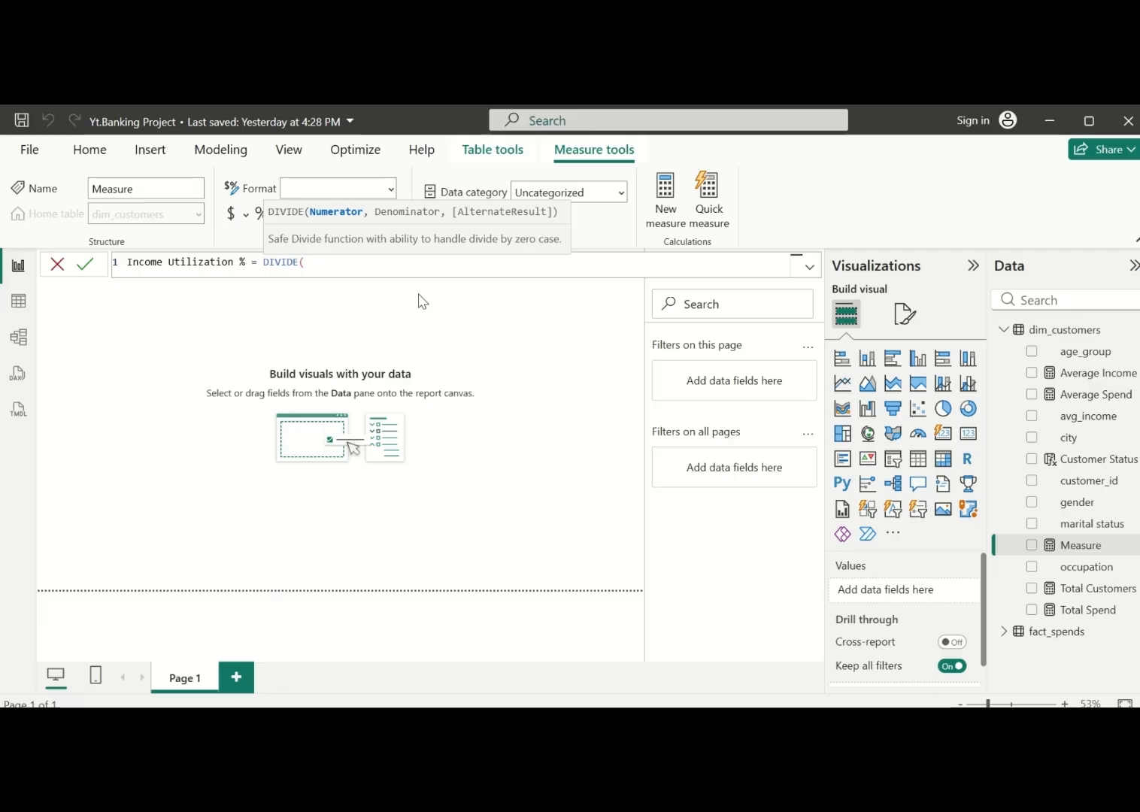
Complete the Income Utilization % formula as DIVIDE([Average Spend],[Average Income]) and commit it
text(av)
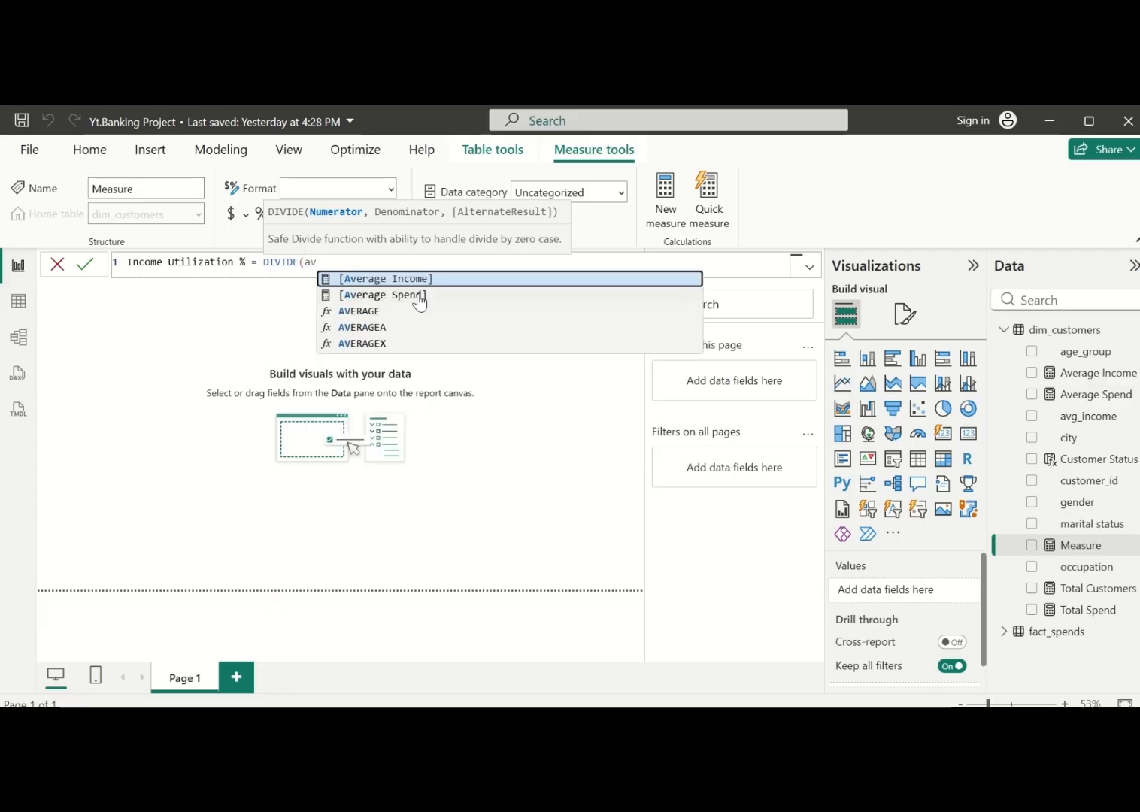
click(440, 295)
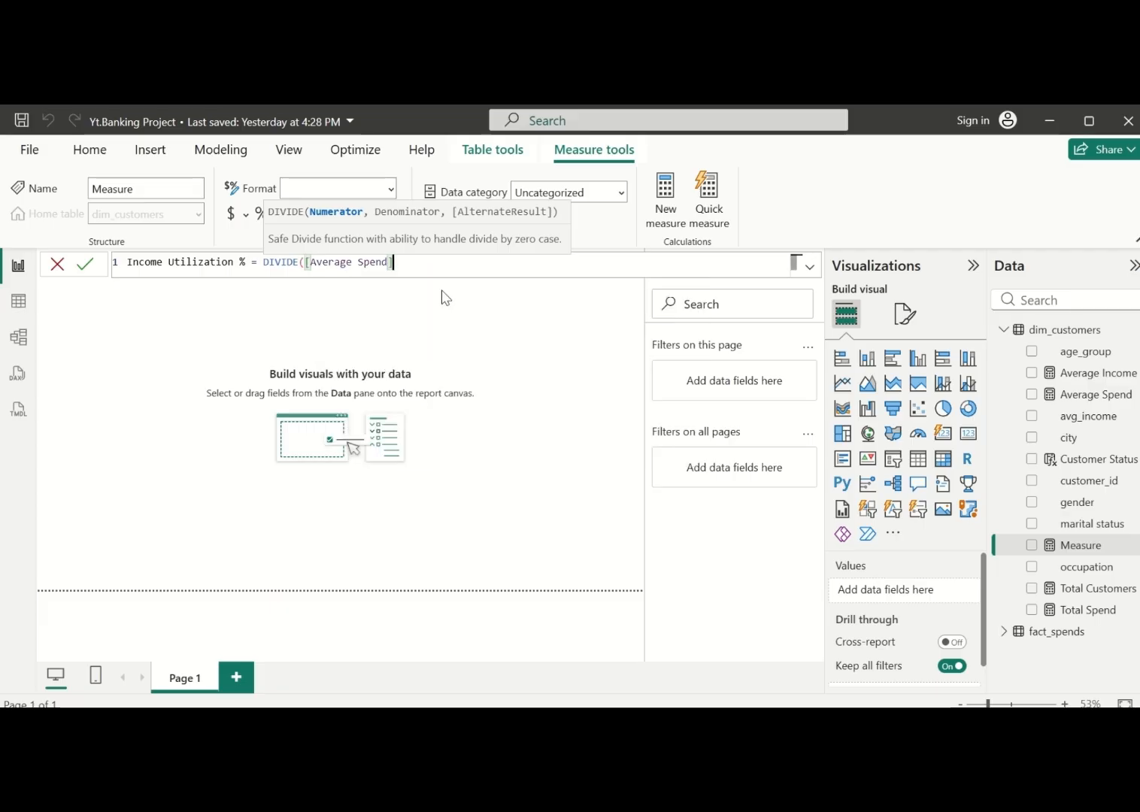
text(,a)
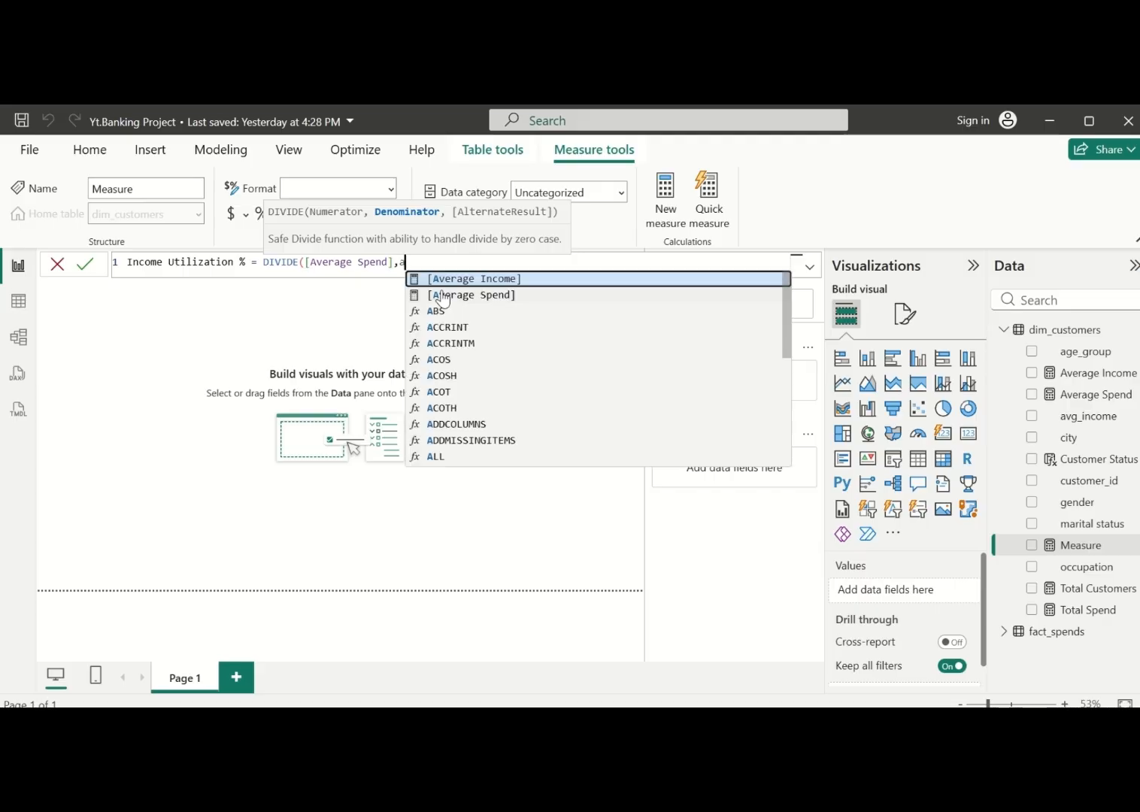
click(502, 276)
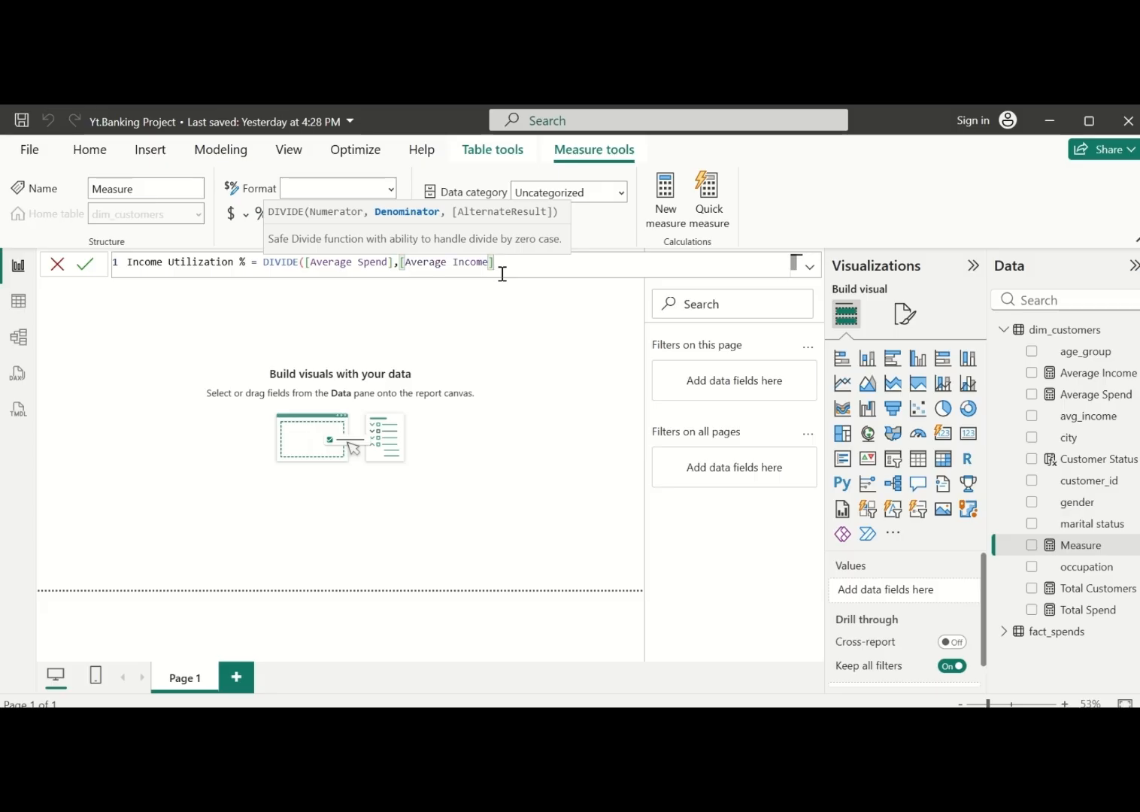
text())
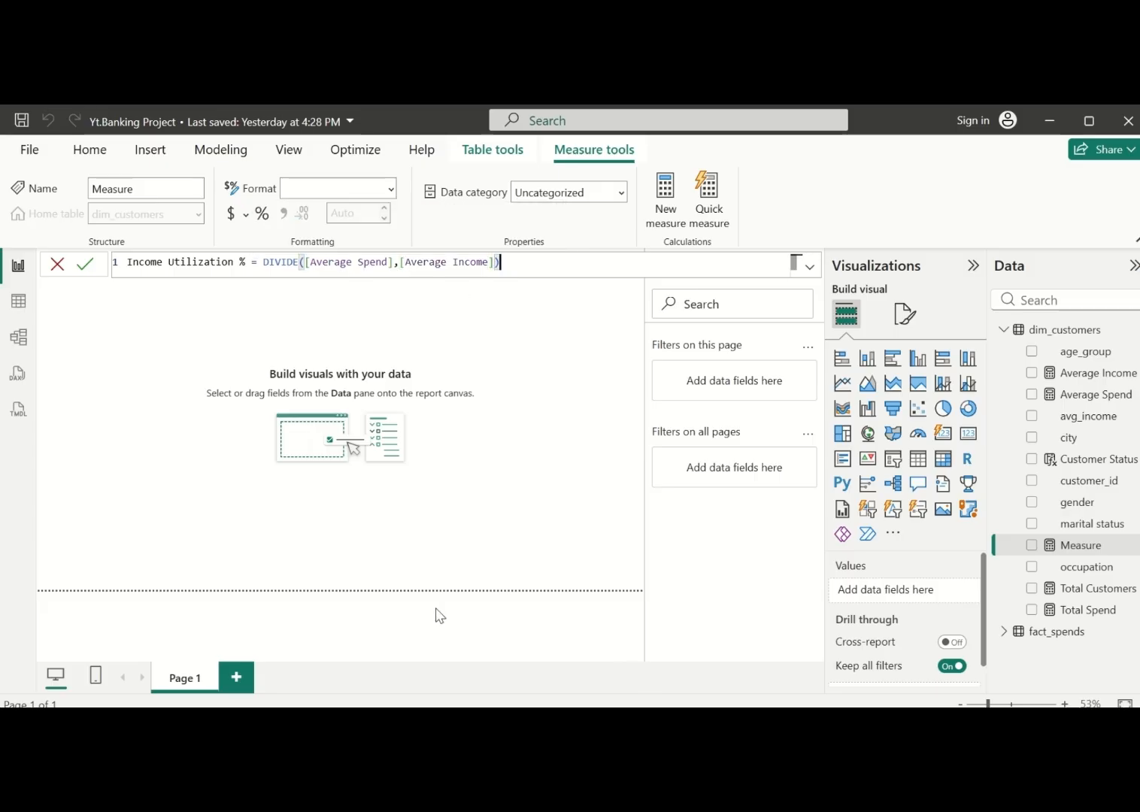
click(263, 216)
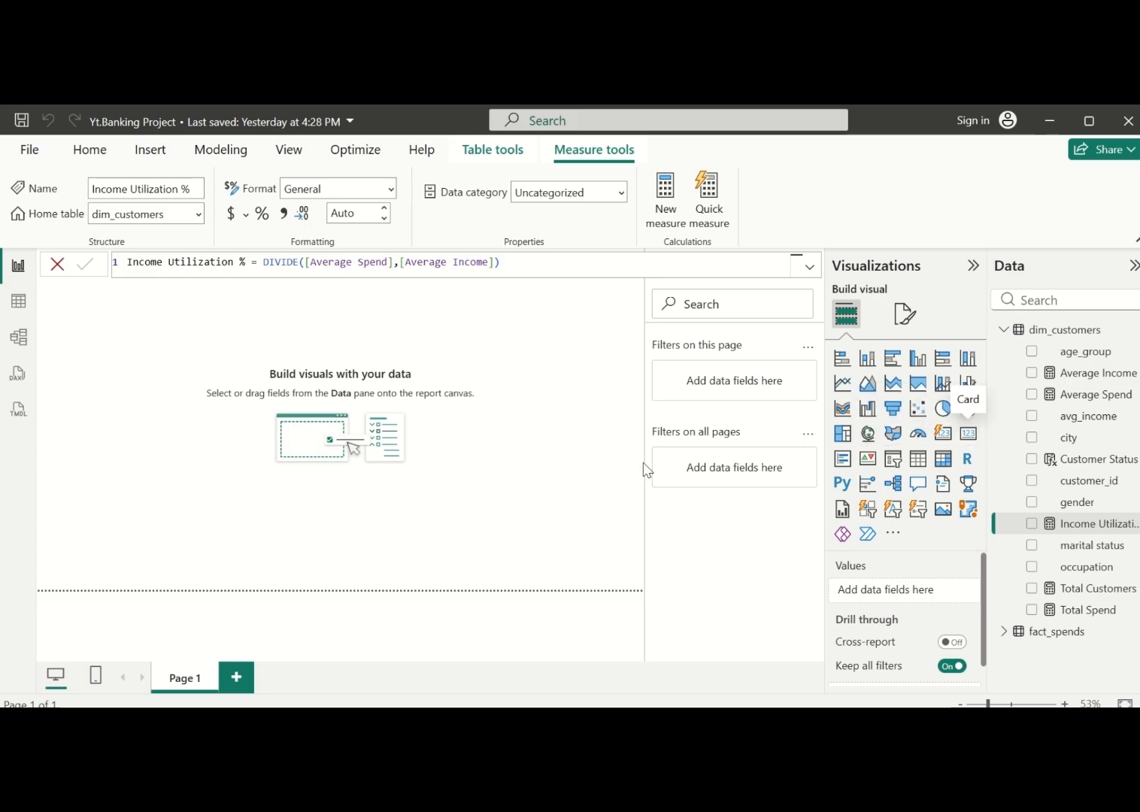
Show Income Utilization % in a new card visual and format the measure as a percentage
click(969, 436)
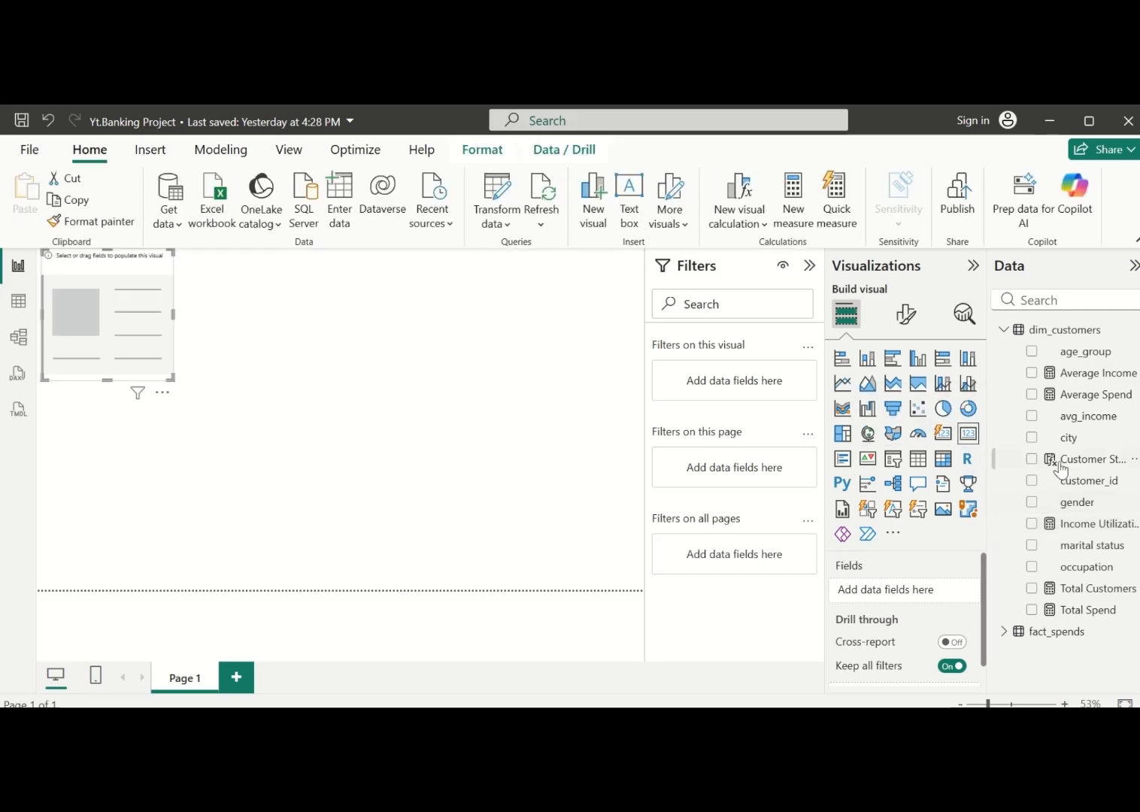
click(1031, 525)
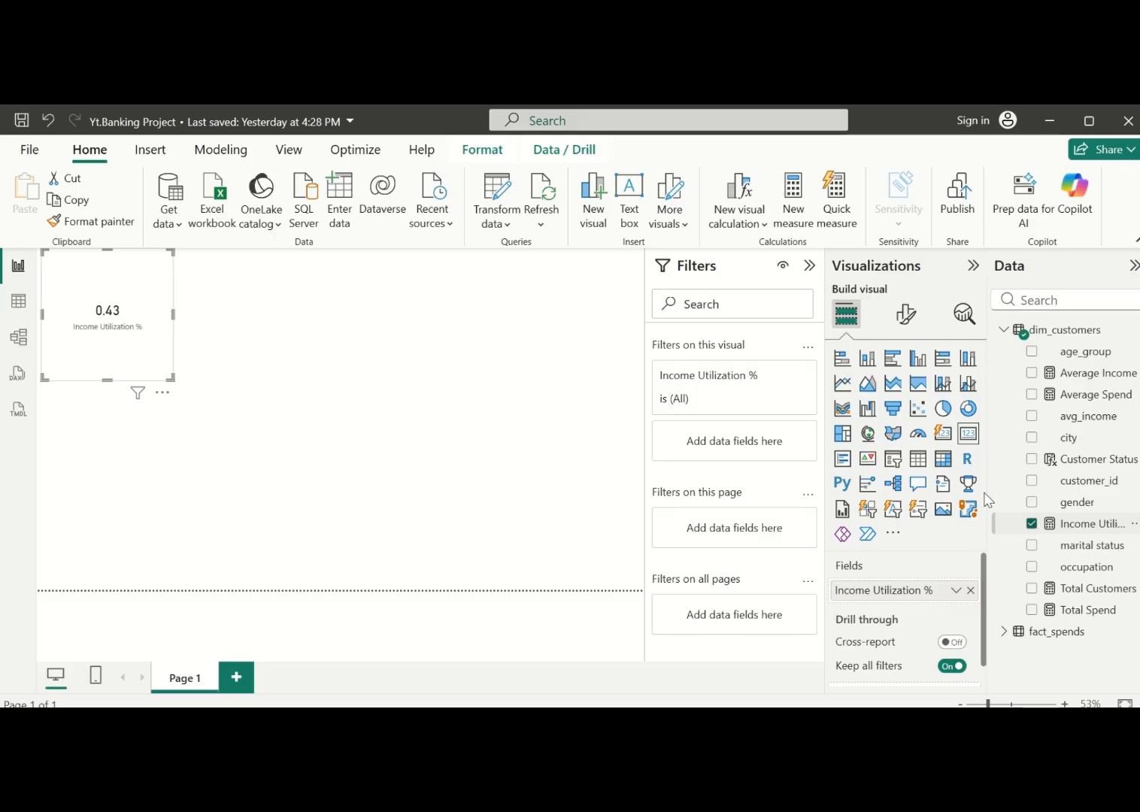
click(1092, 524)
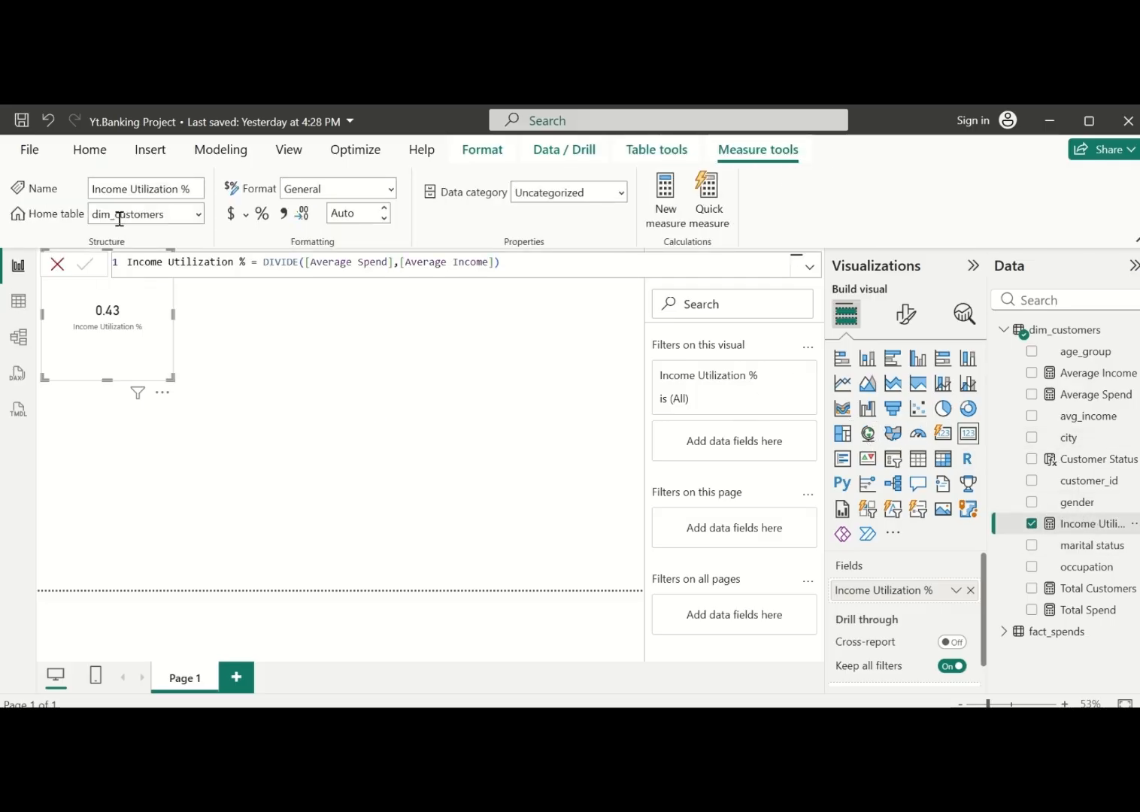
click(262, 216)
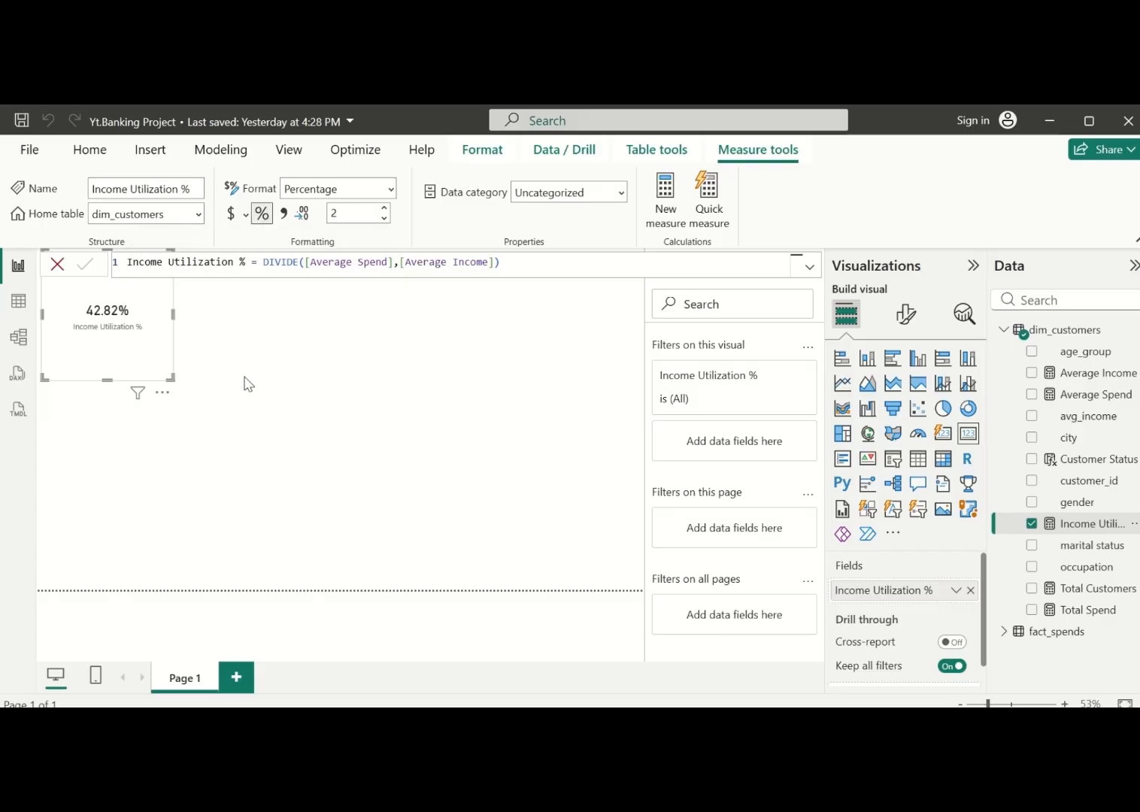
Remove the Income Utilization % card from the report page
click(126, 389)
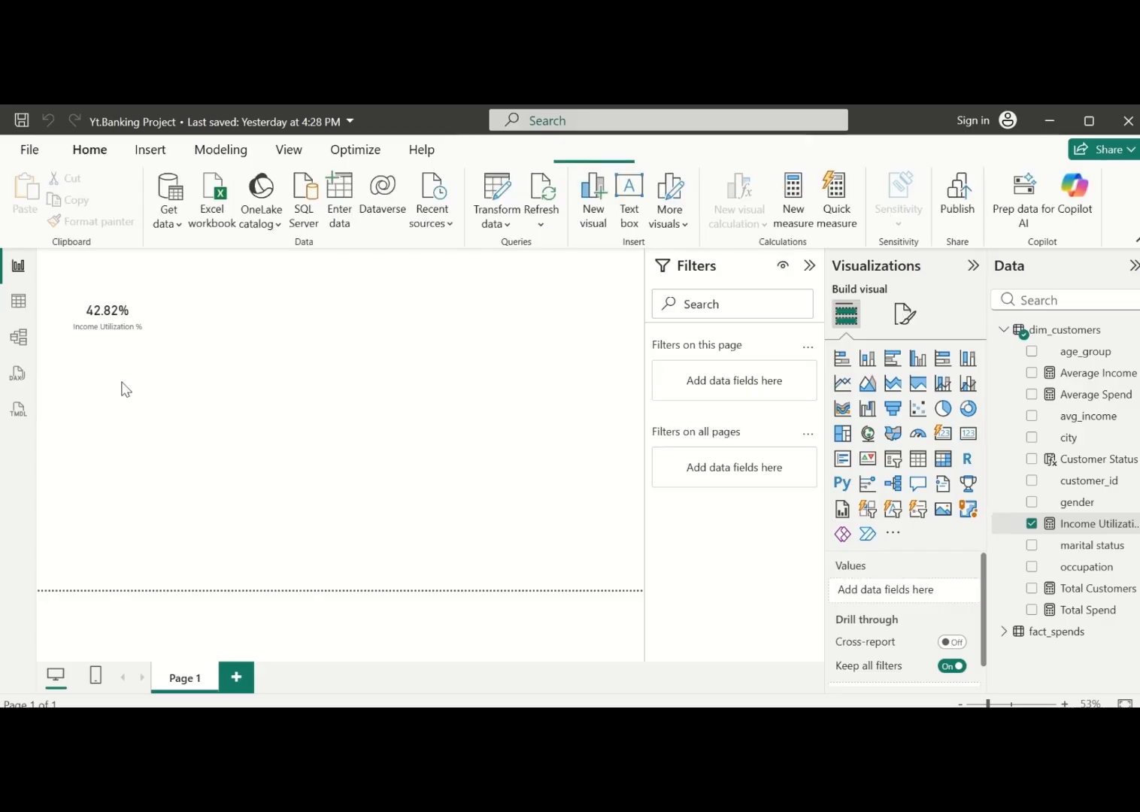
click(154, 341)
click(163, 391)
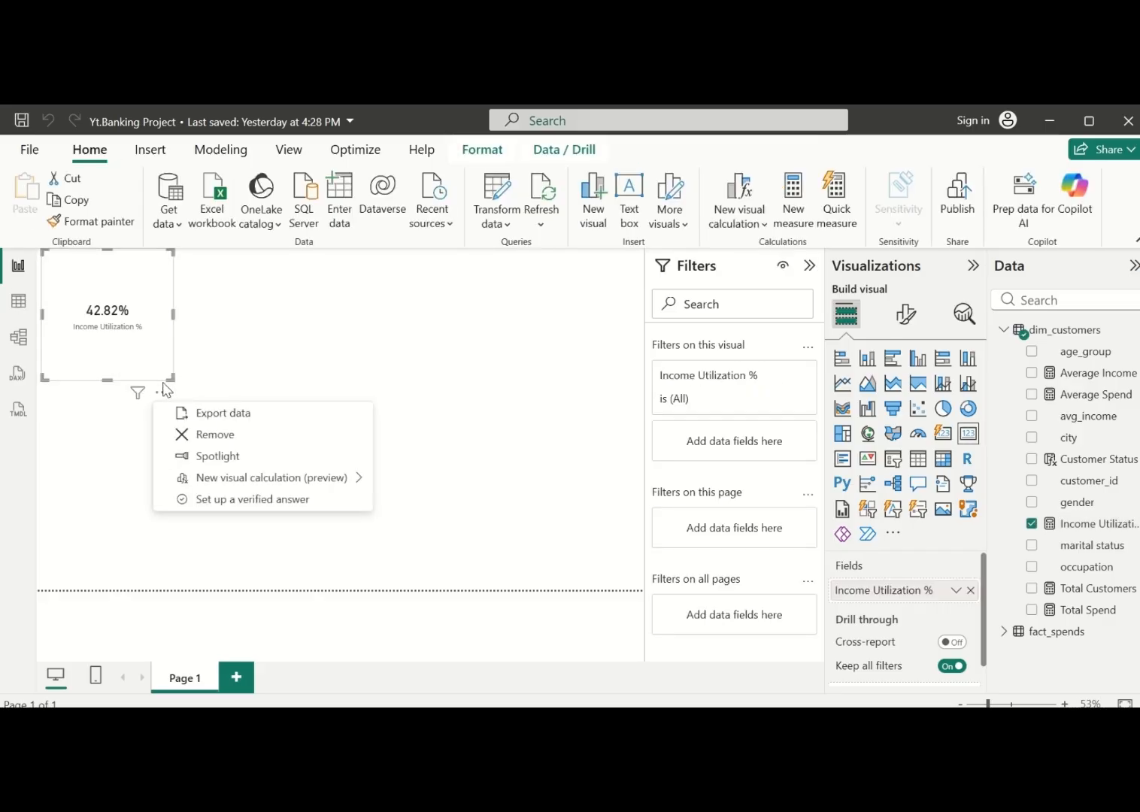
click(235, 434)
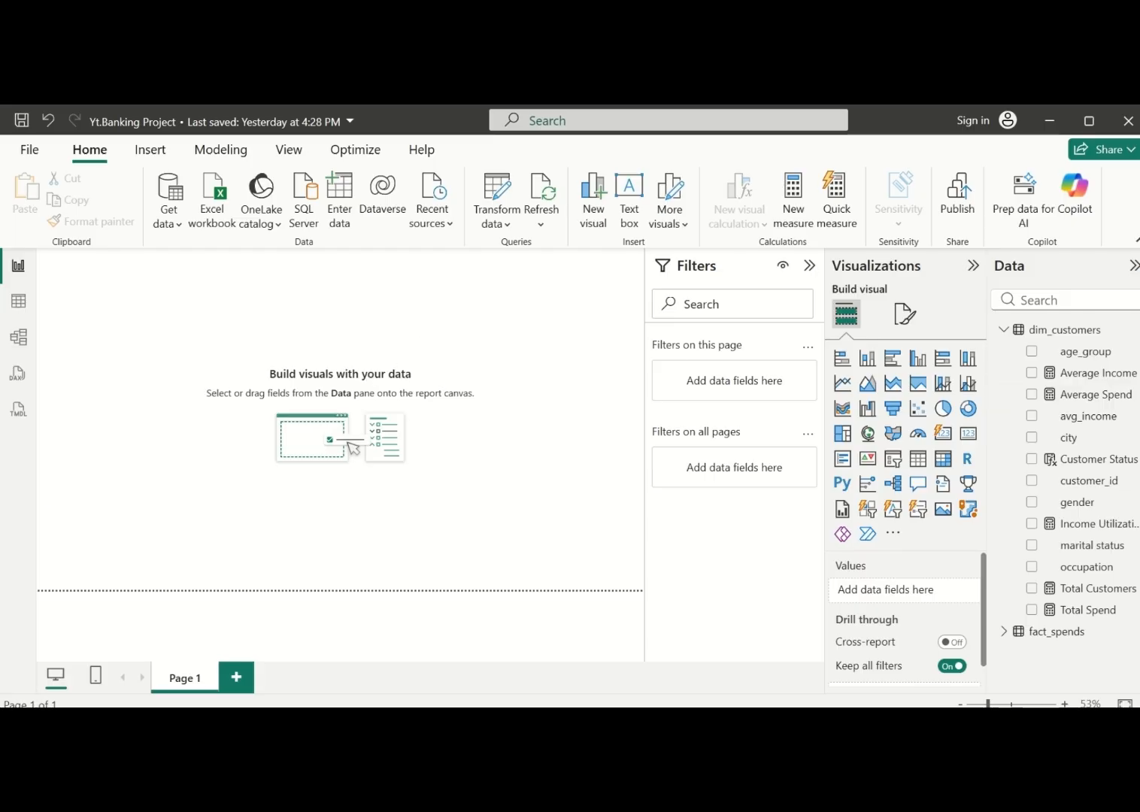
Add a new measure to dim_customers named "Income Utilization %" and begin its formula with CALCULATE([Income Utilization %]
right_click(1083, 335)
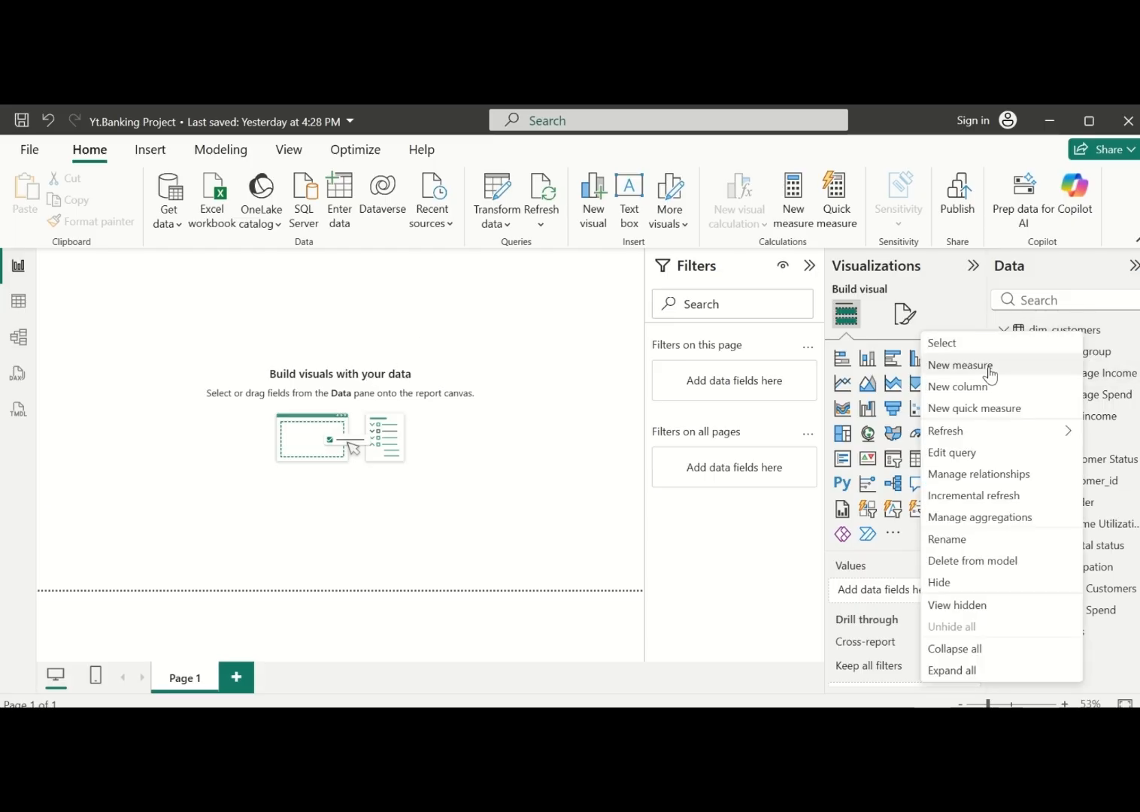
click(615, 419)
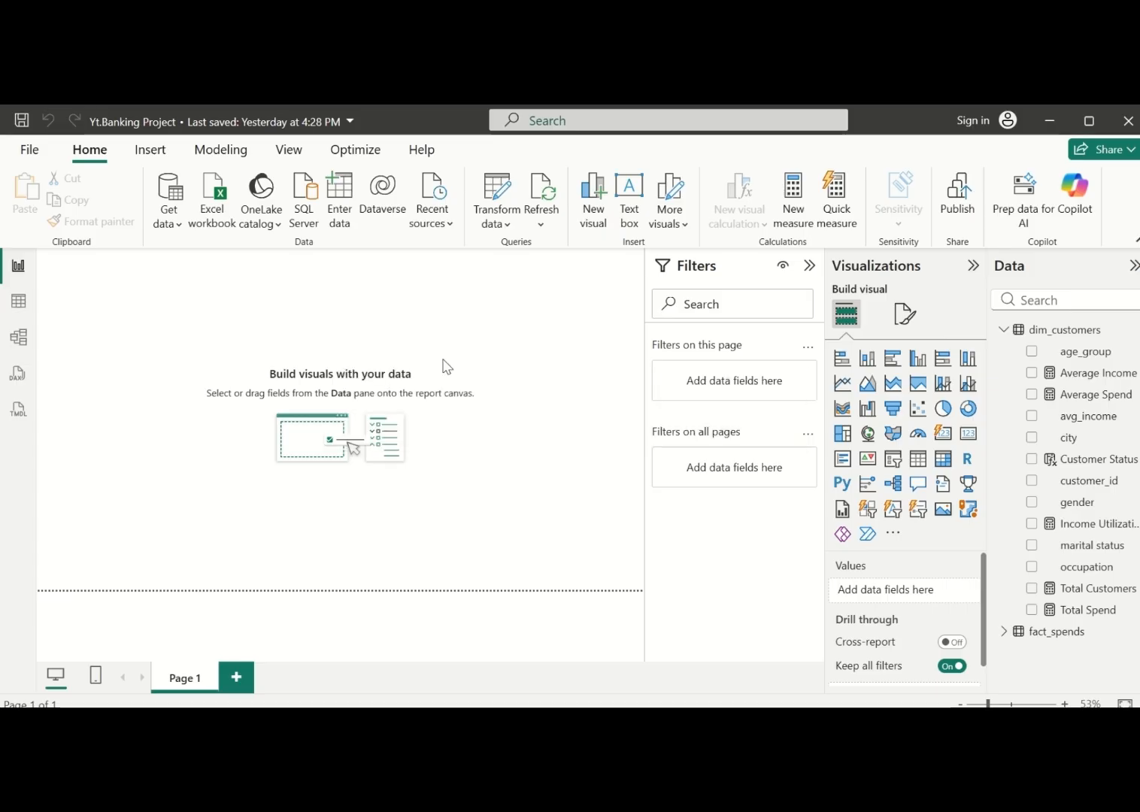
key(BackSpace)
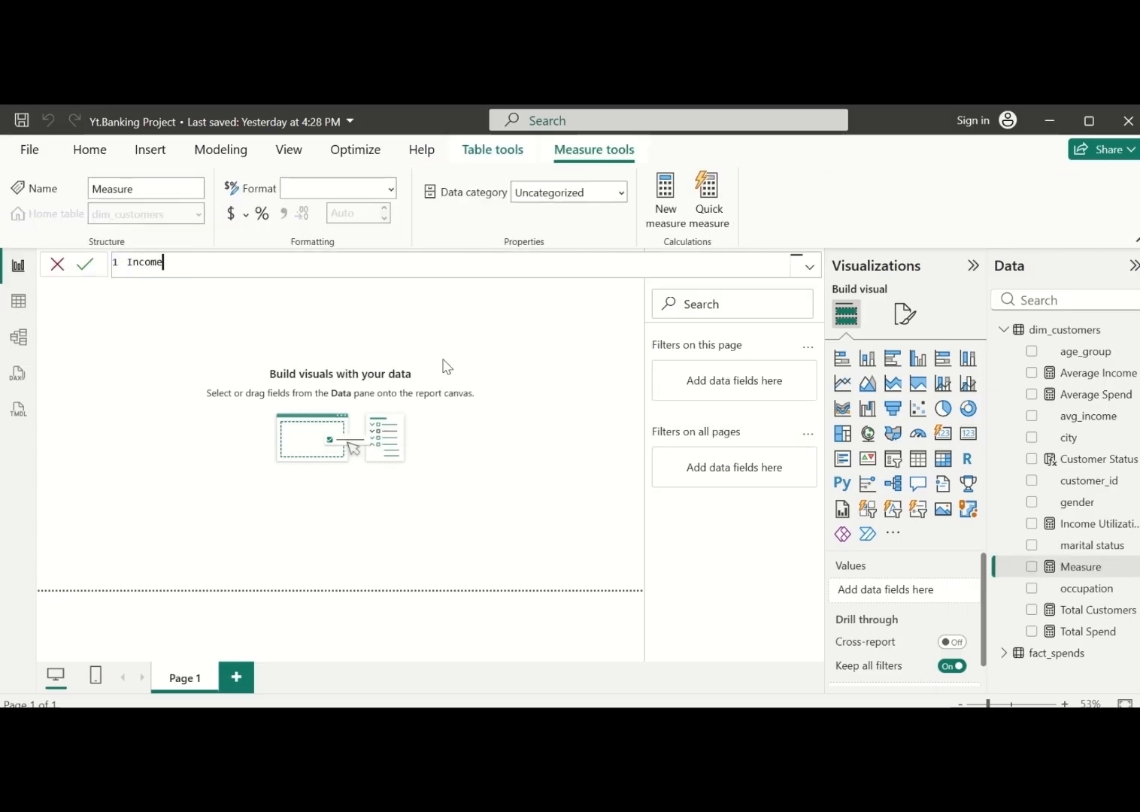
text(Income Utilization % =)
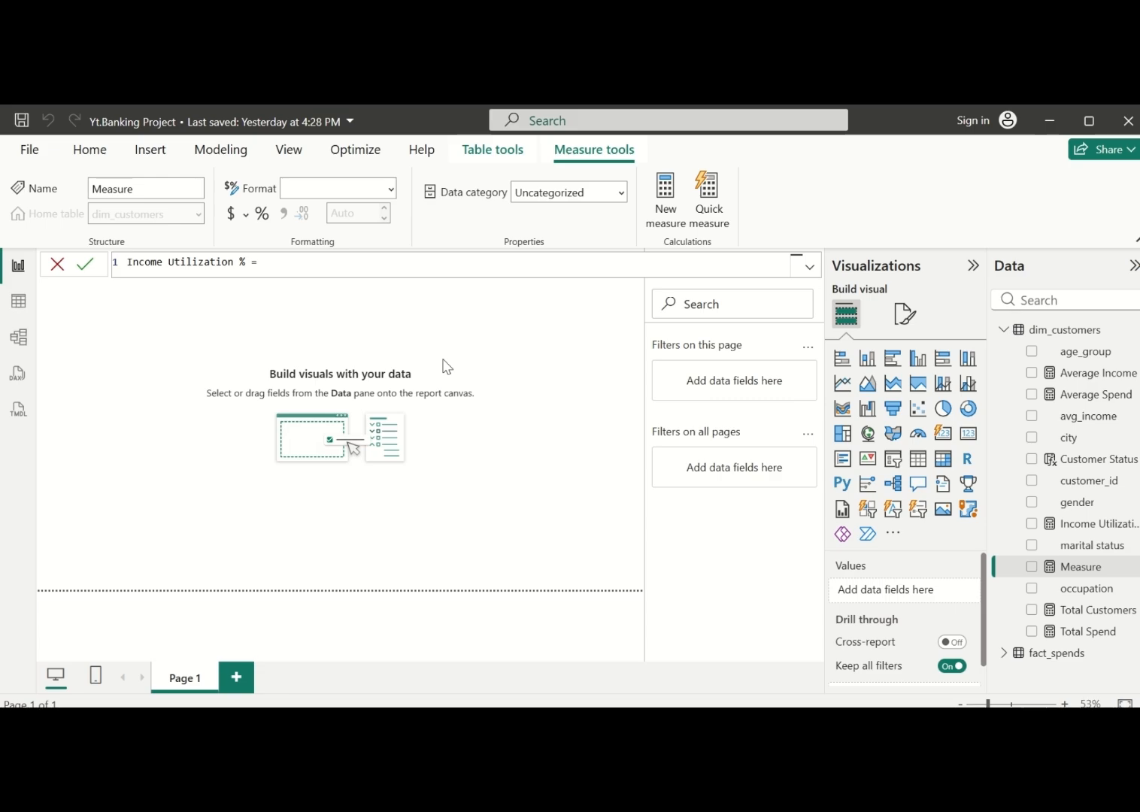
text(ca)
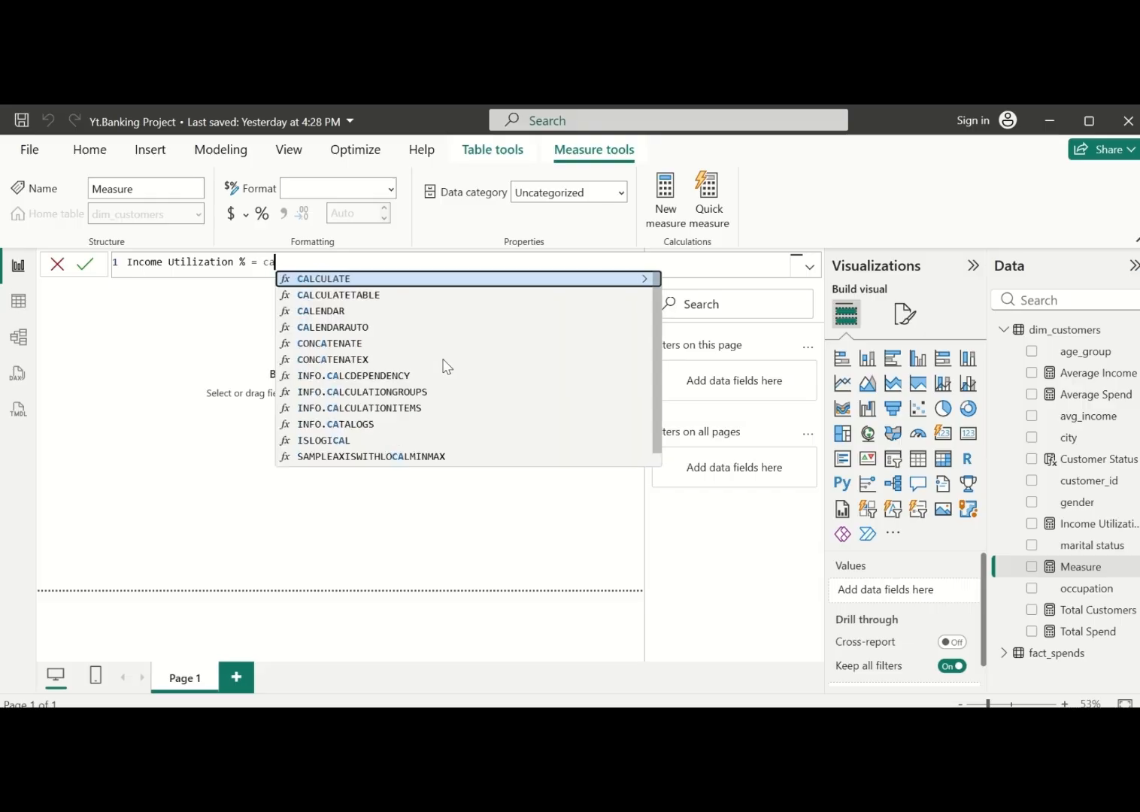
click(457, 280)
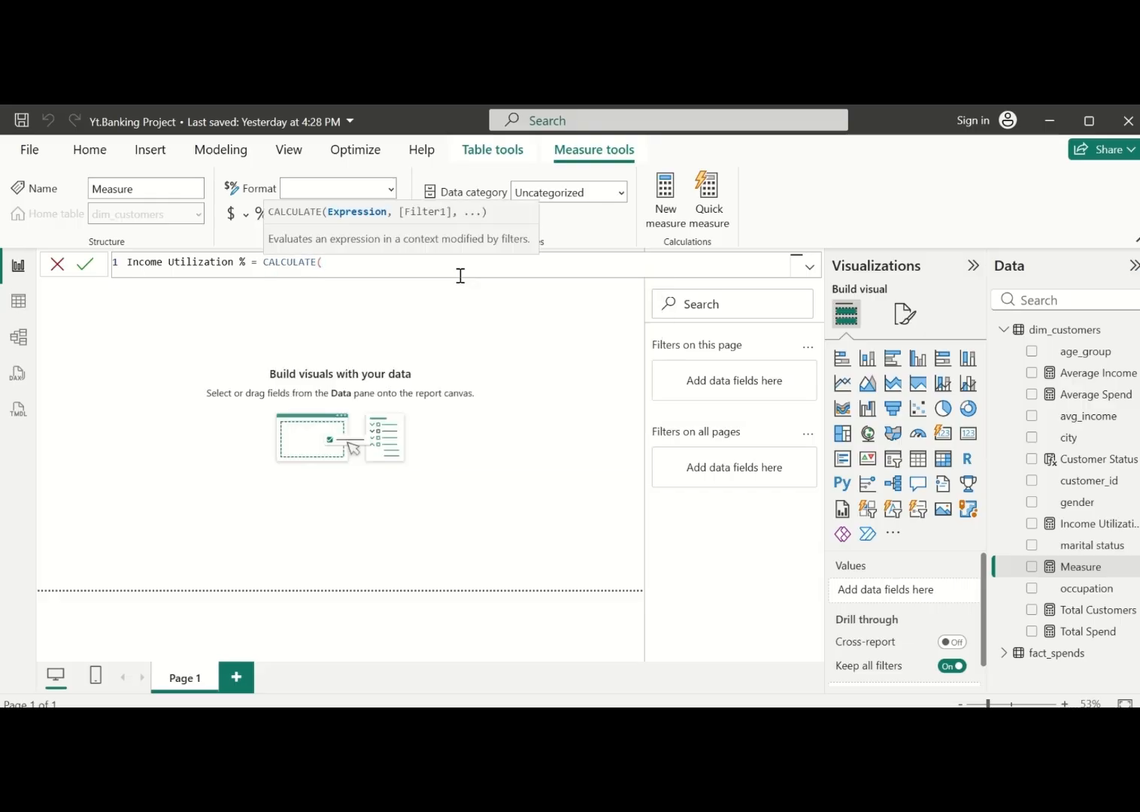
text(in)
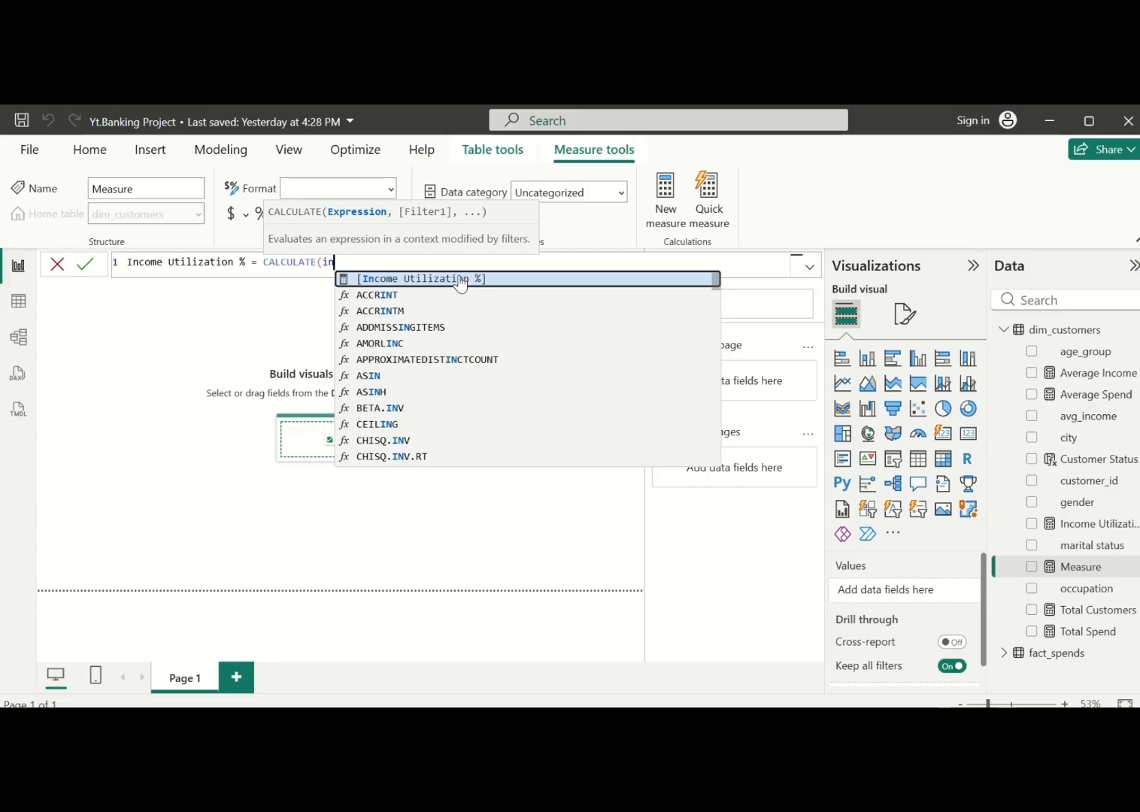
click(460, 279)
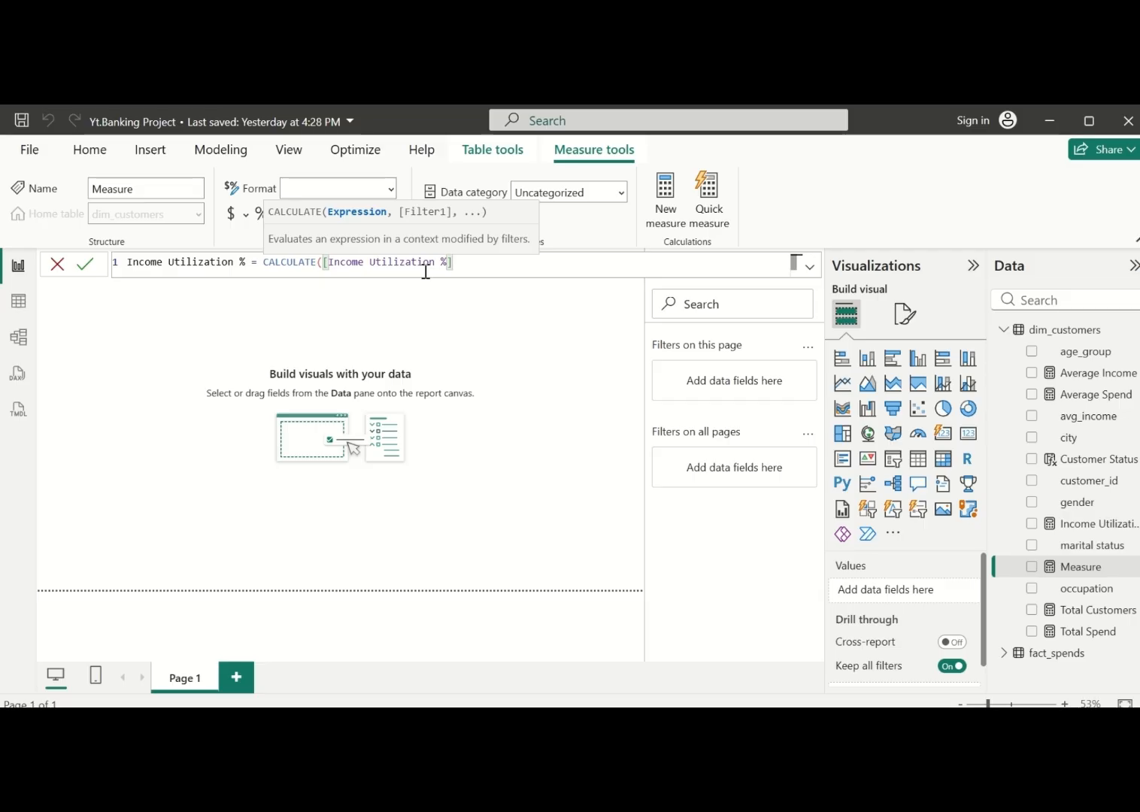
Extend the new measure's name to "Income Utilization % (Female)" in the formula
click(247, 263)
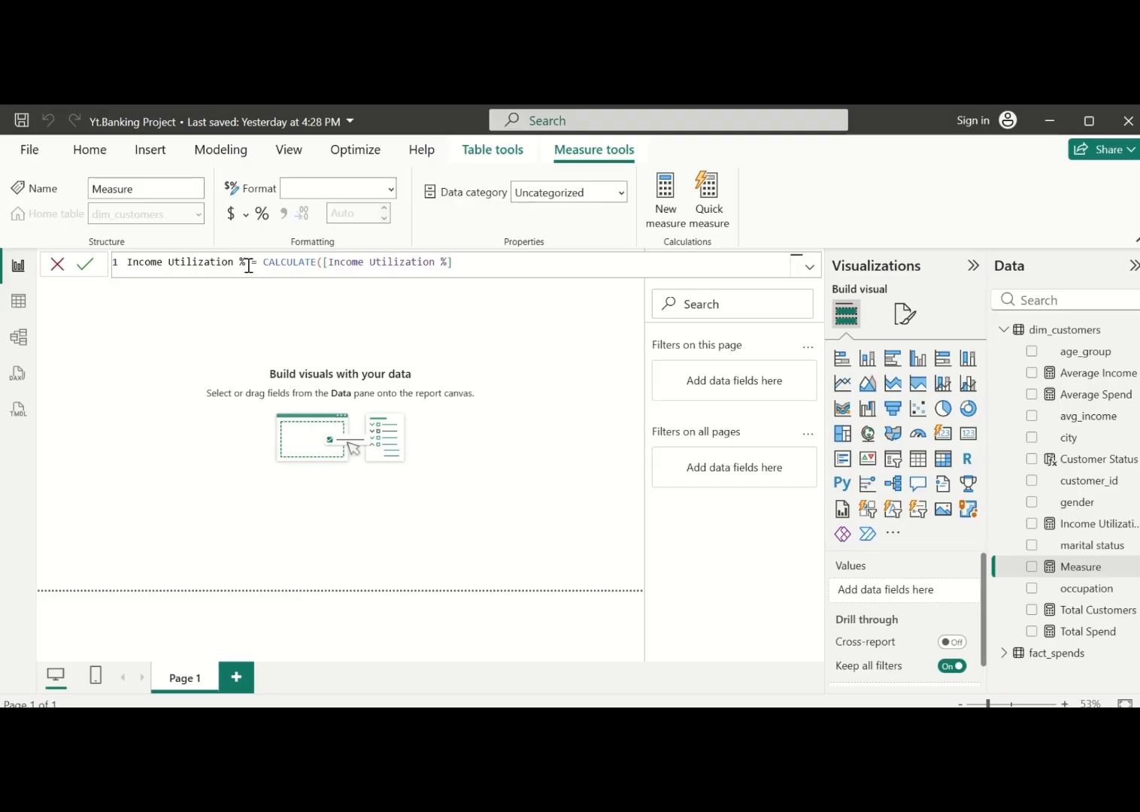
text(% ()
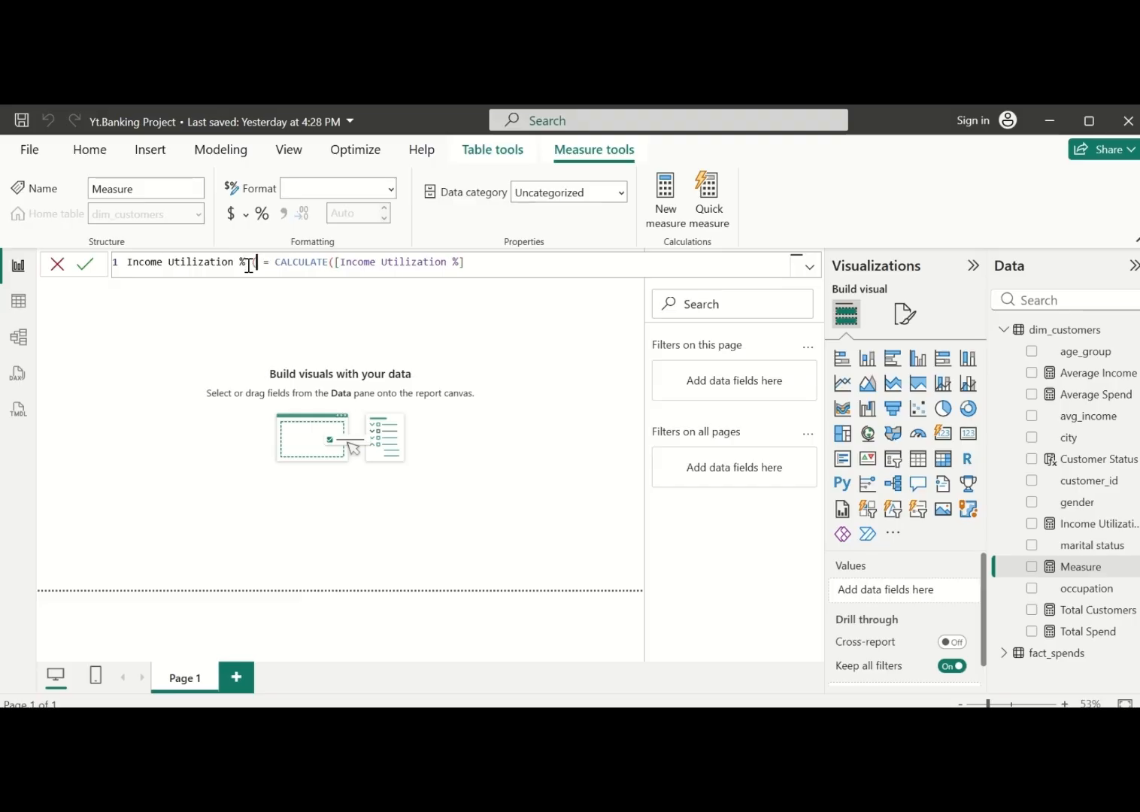
text(F)
text(emal)
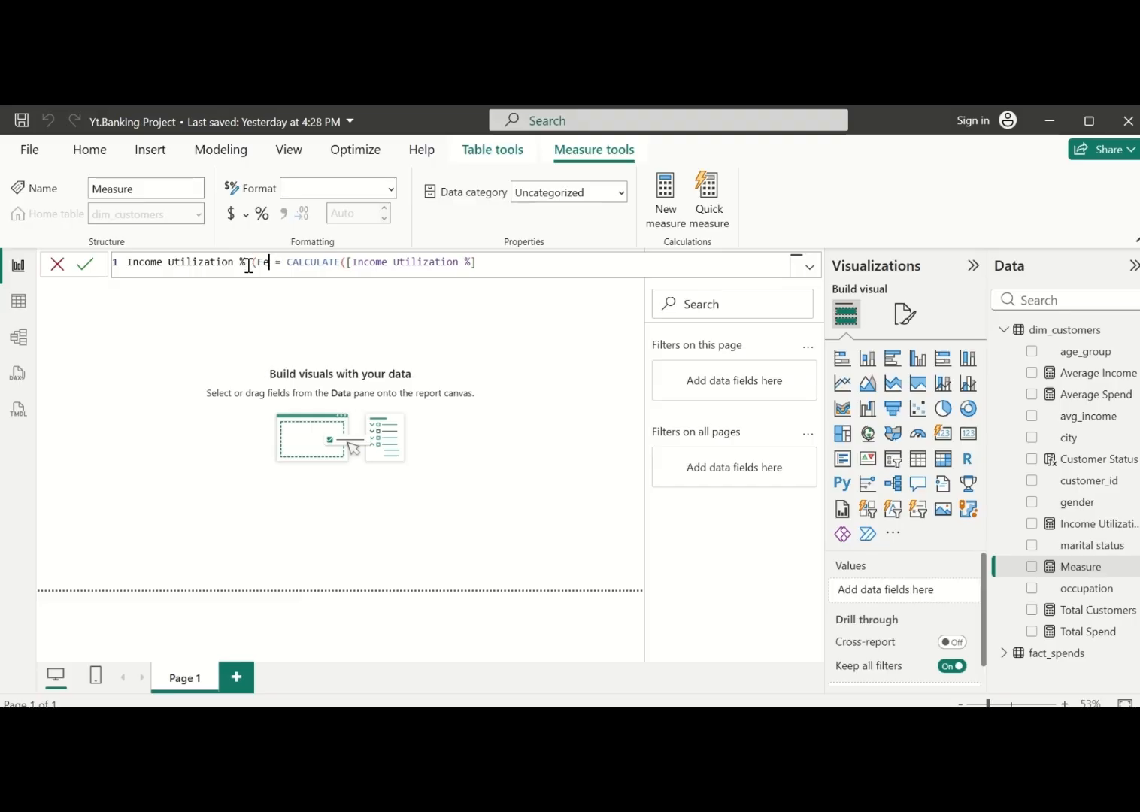
text(e)
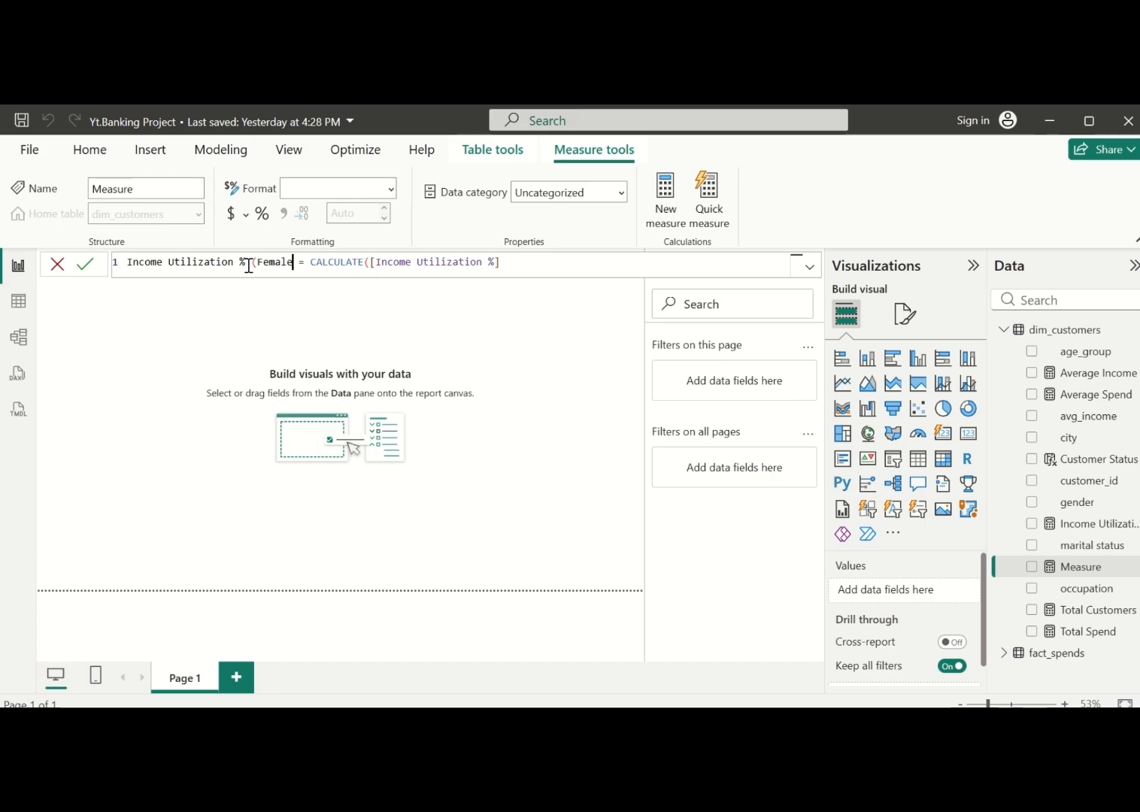
text())
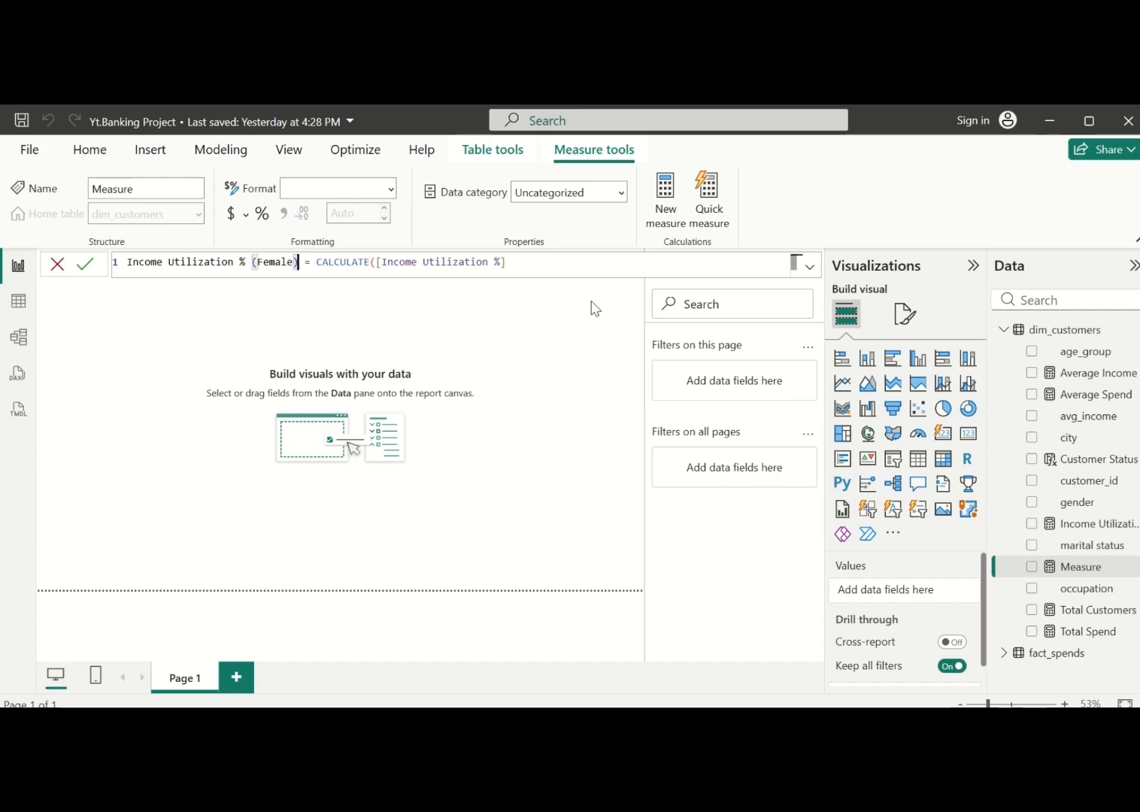
Complete the CALCULATE formula with the filter dim_customers[gender]="Female" and commit the measure
click(516, 262)
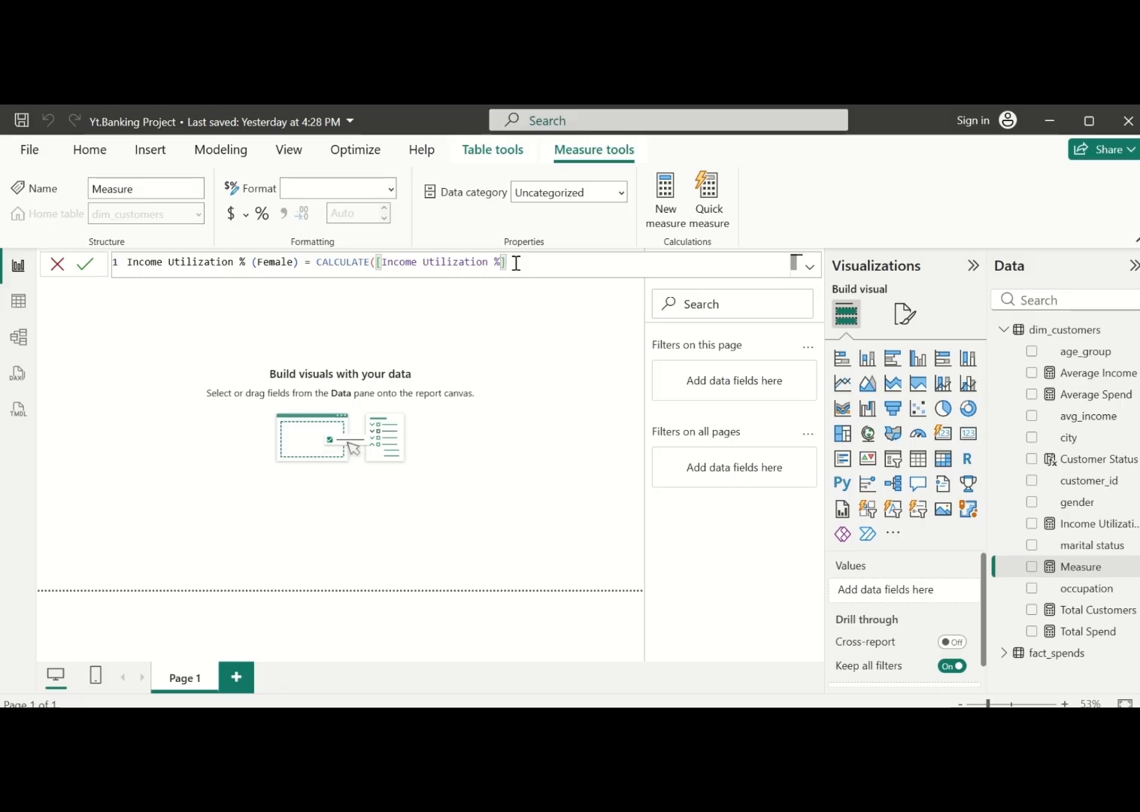
text(,)
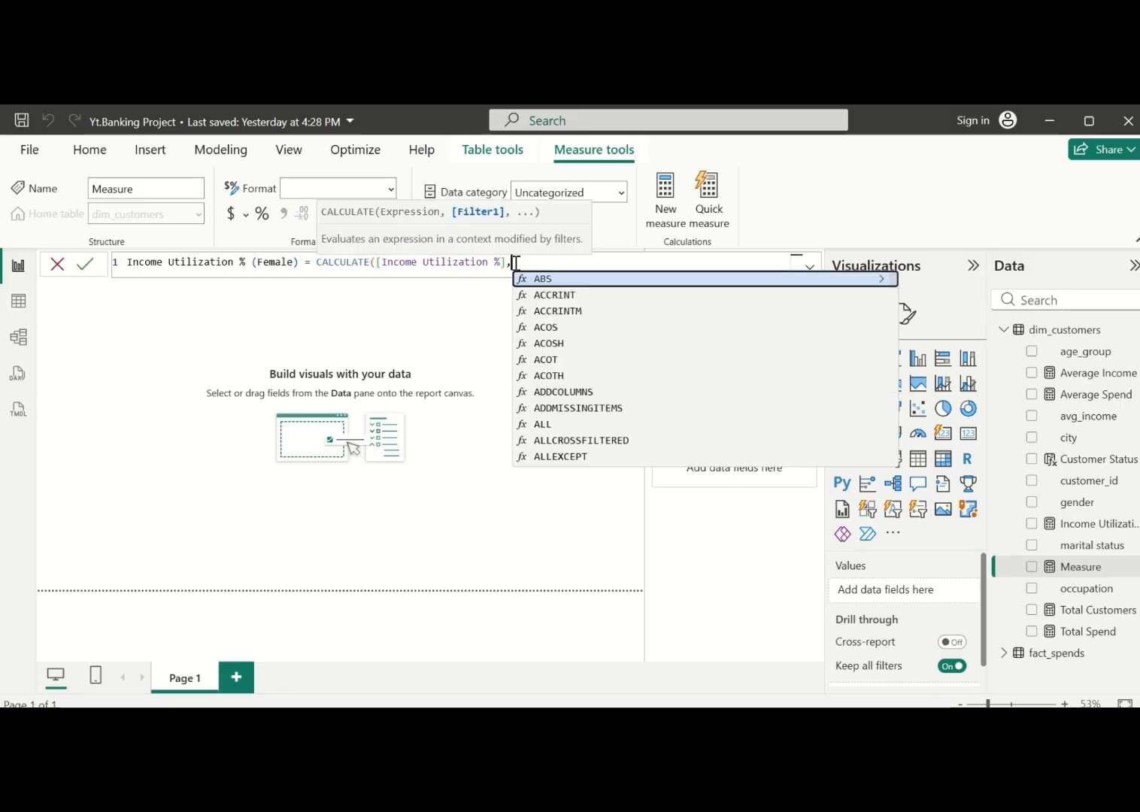
text(di)
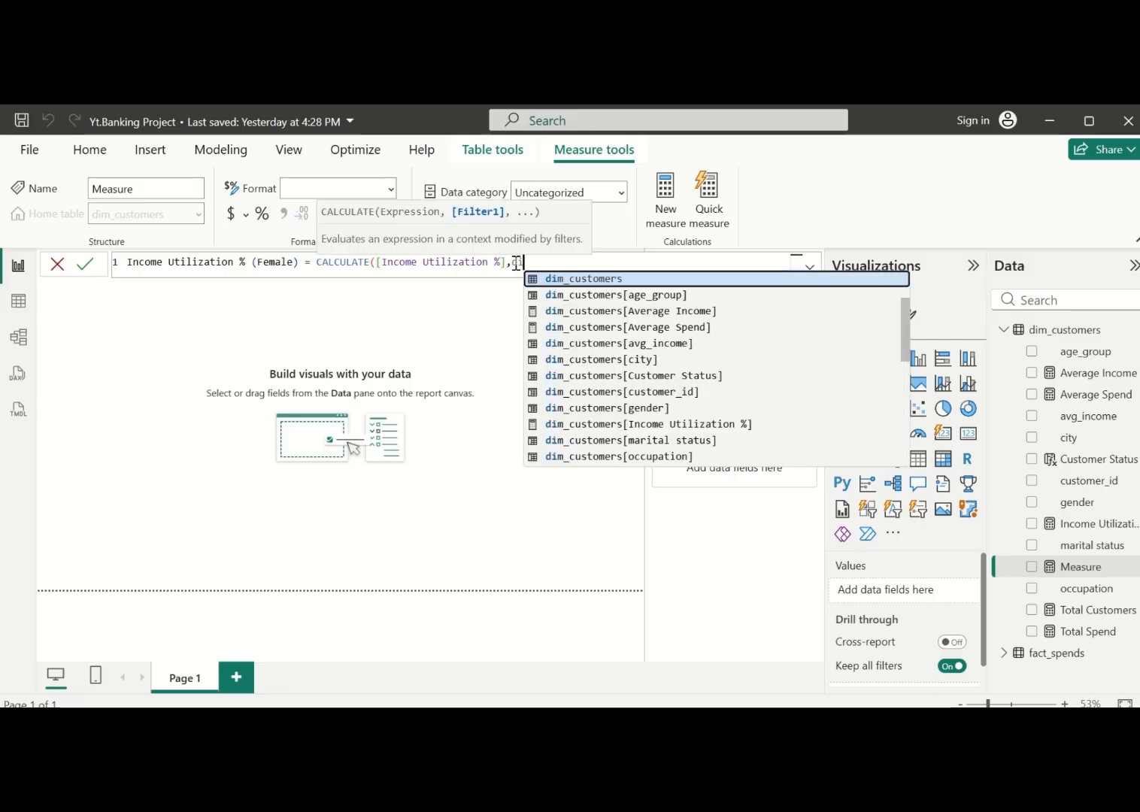
click(657, 407)
text(="Female)
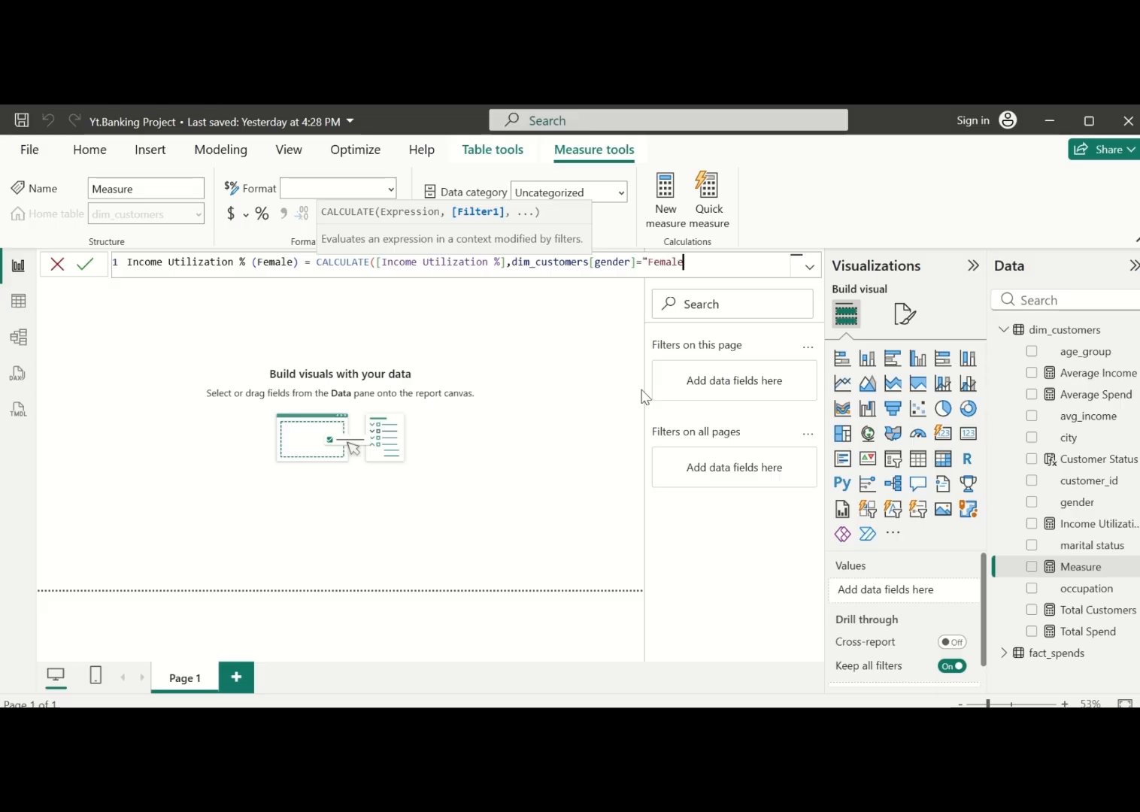
text("))
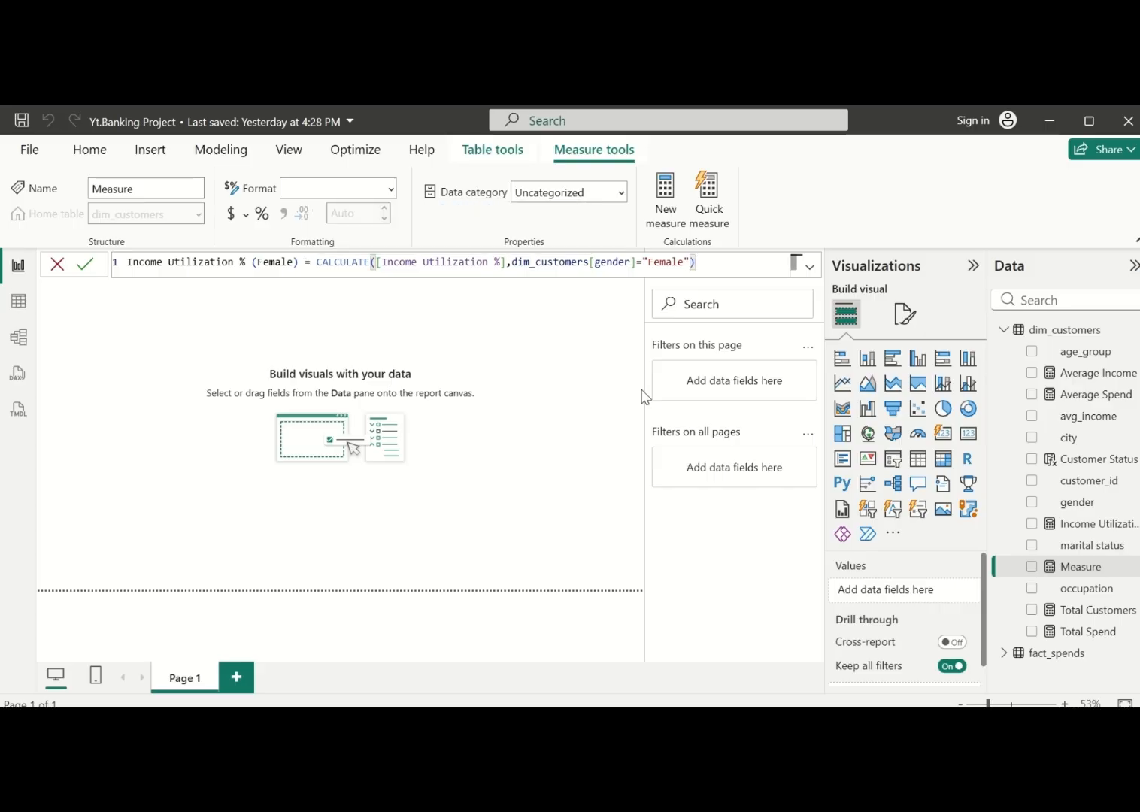
key(Return)
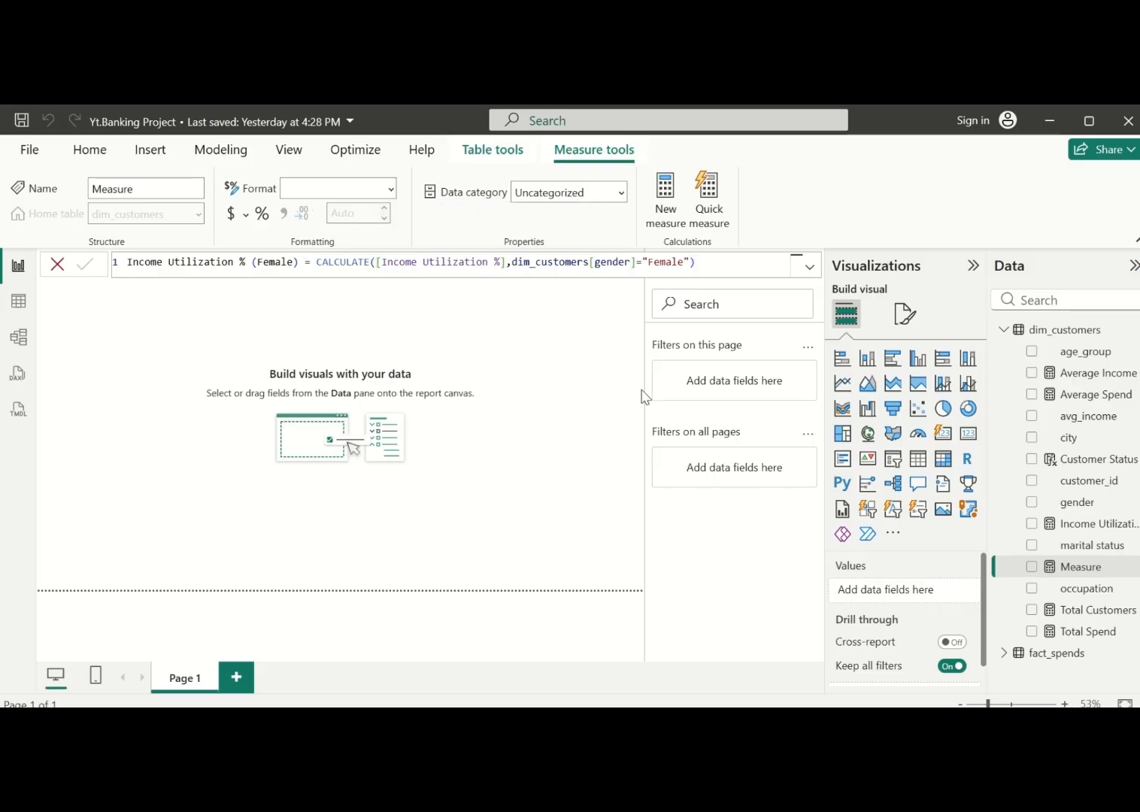
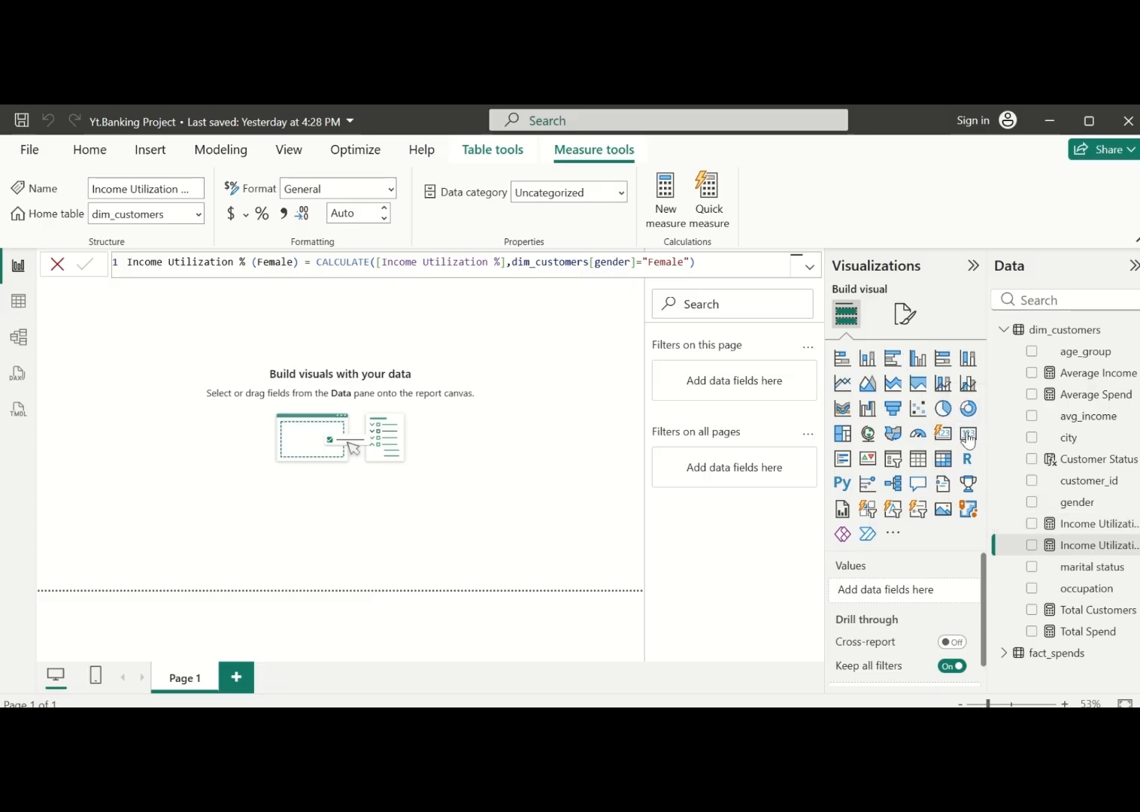
Add a card visual to the report page displaying the Income Utilization % (Female) measure
click(968, 439)
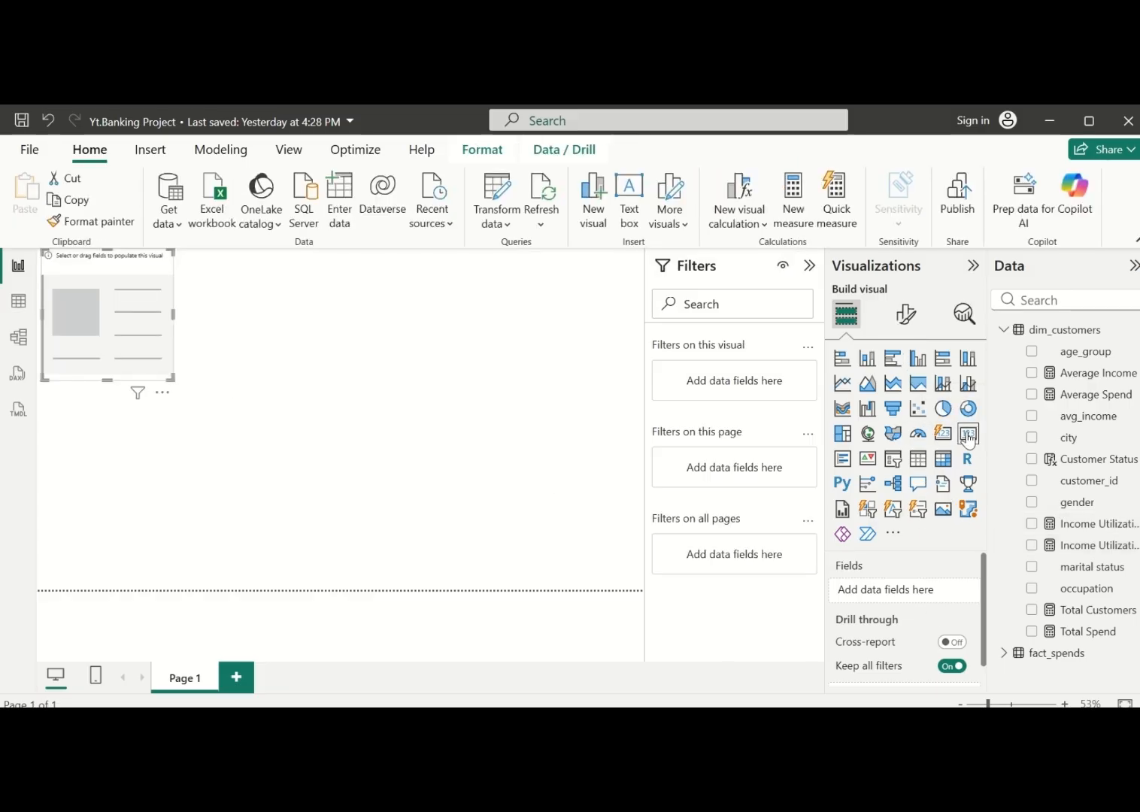
click(1031, 545)
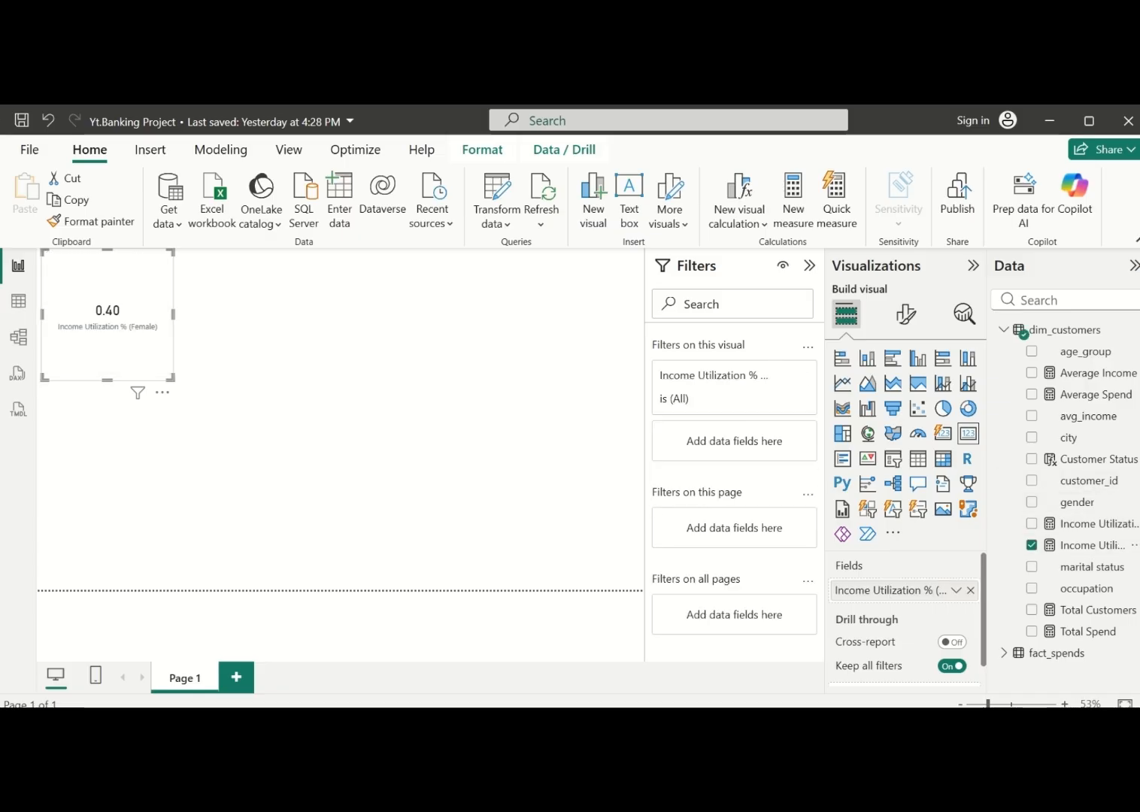
Format the Income Utilization % (Female) measure as a percentage and remove its card from the report page
click(1076, 547)
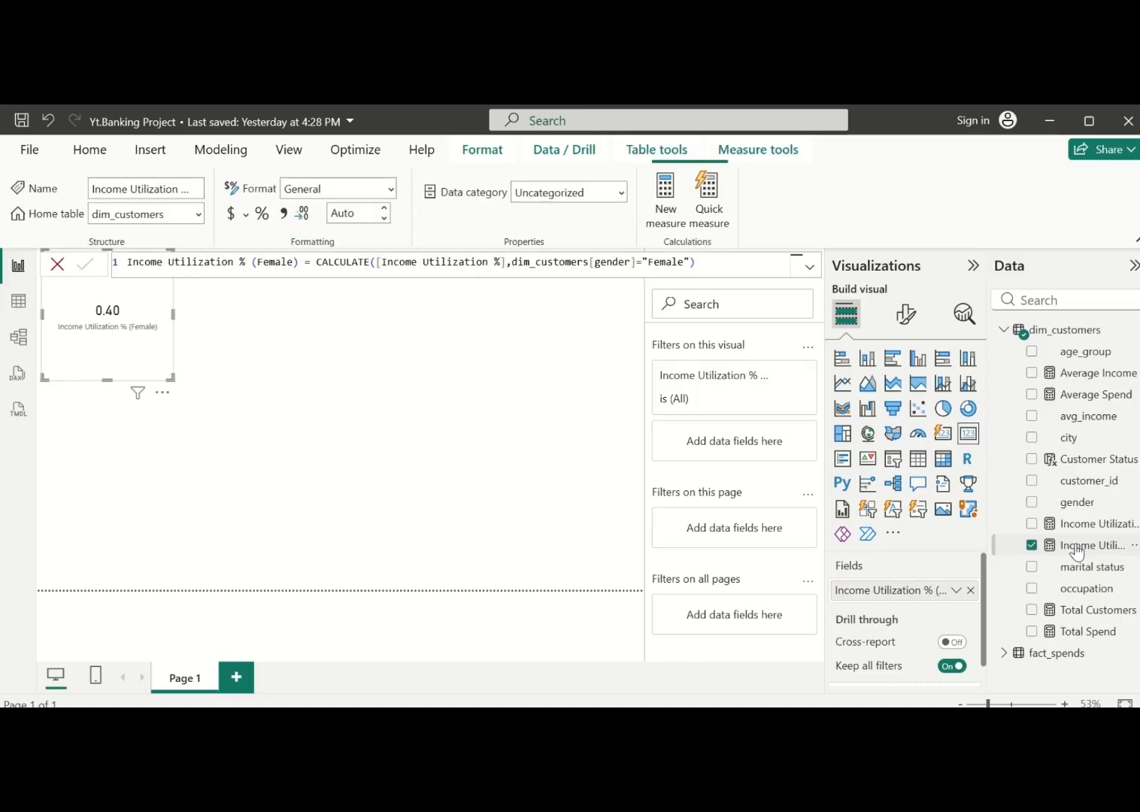
click(262, 215)
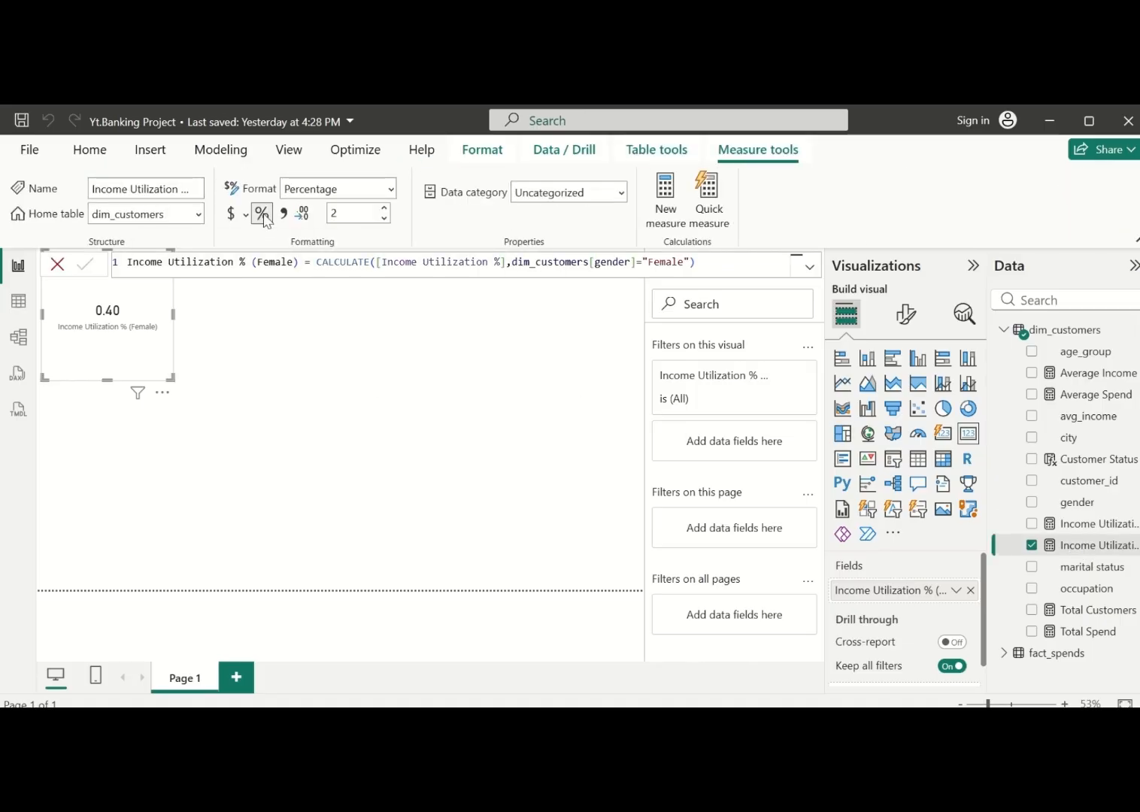
click(161, 392)
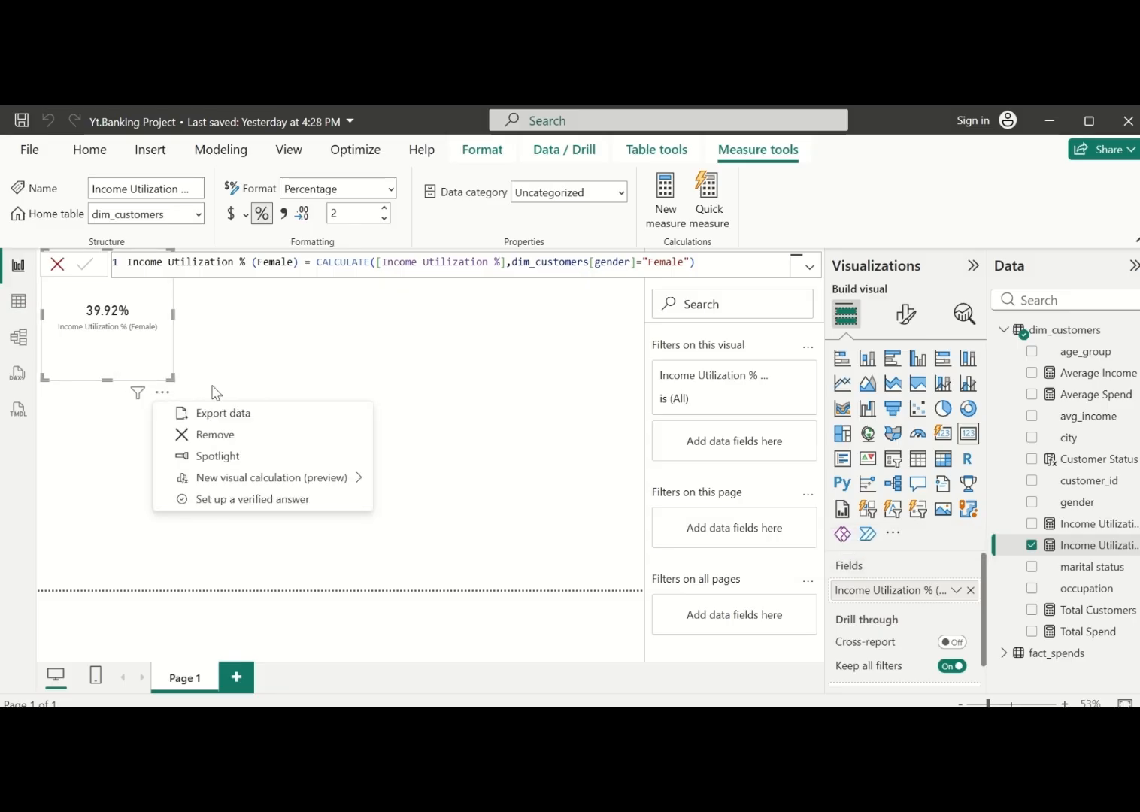
click(248, 436)
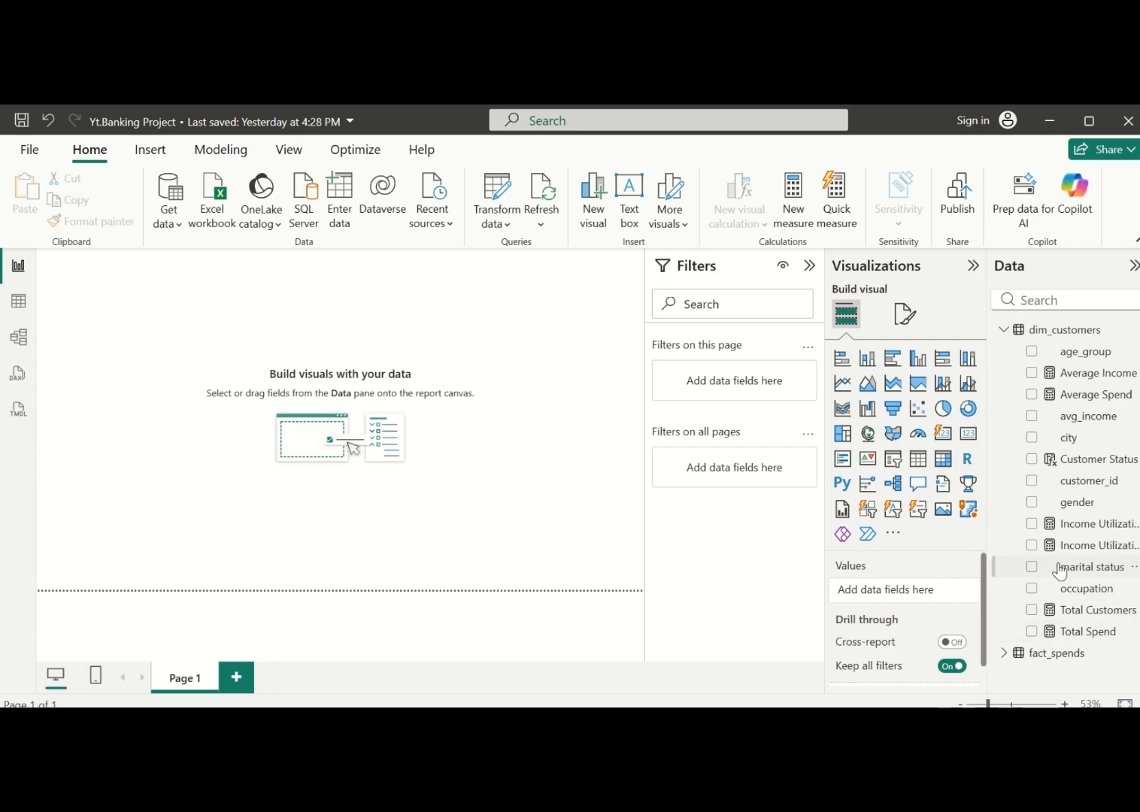
Copy the Income Utilization % (Female) formula into a new measure in dim_customers, replacing the default text
click(1073, 545)
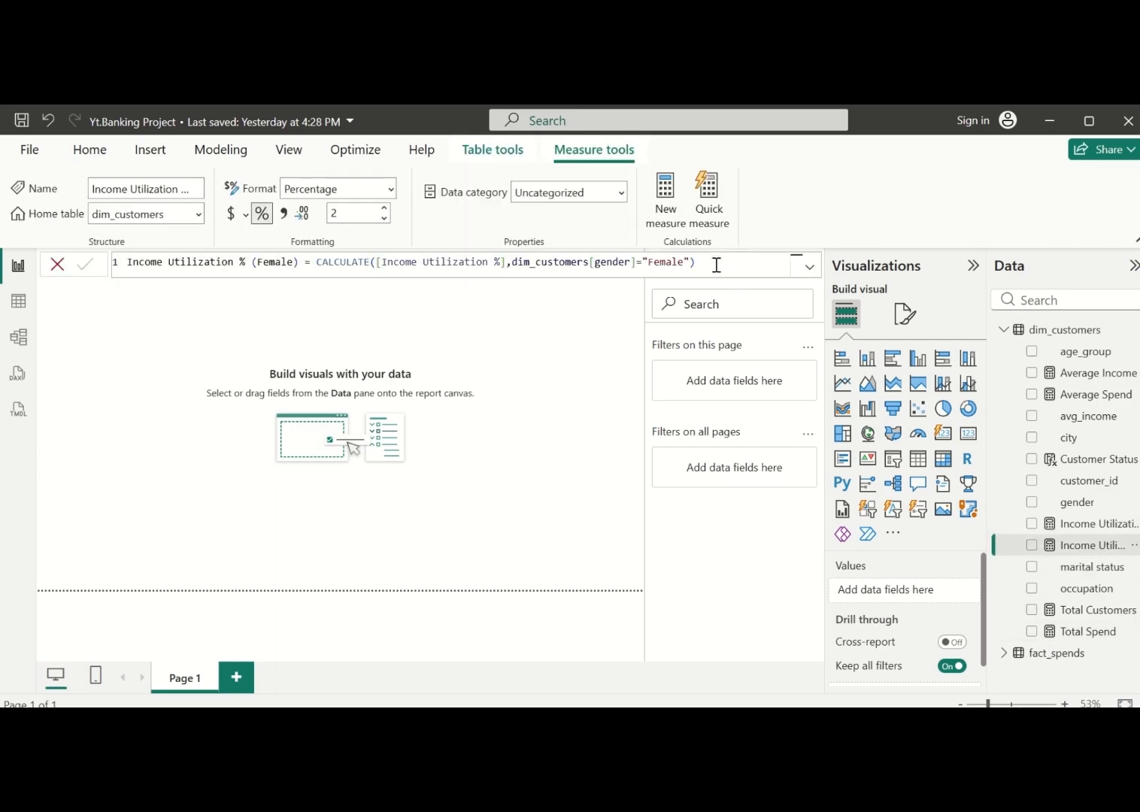
drag(713, 265, 98, 263)
key(ctrl+c)
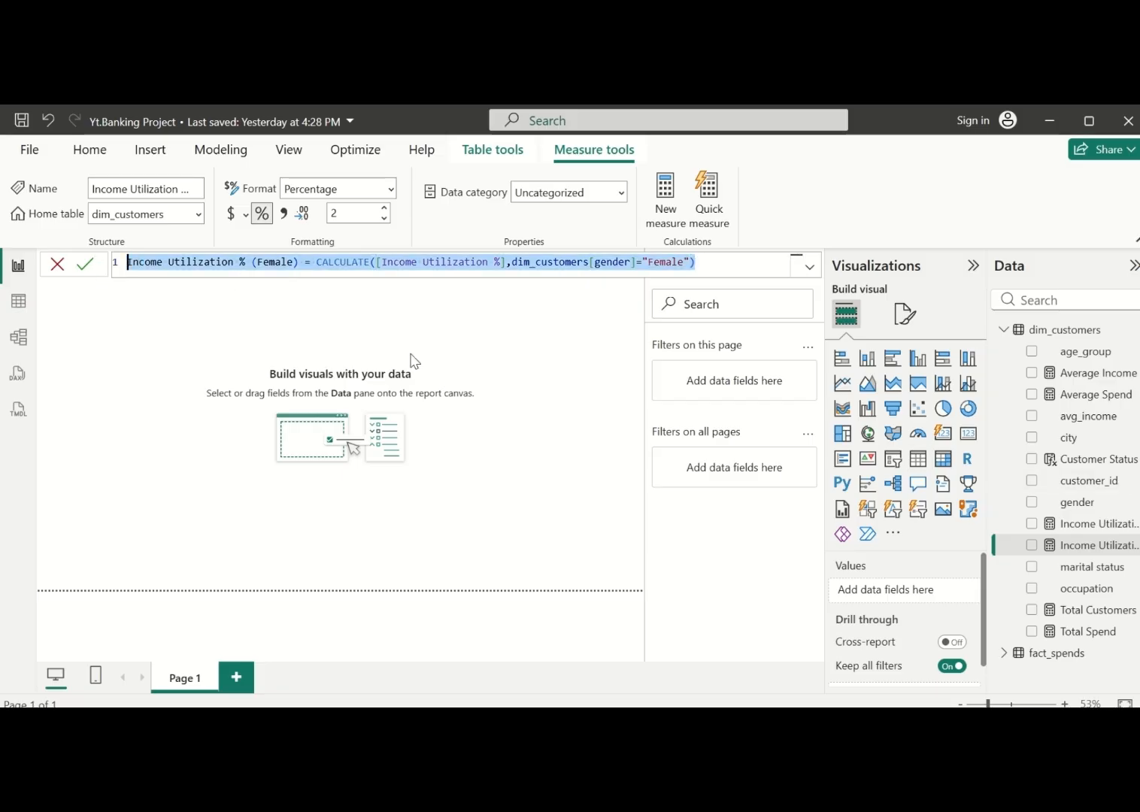
click(456, 385)
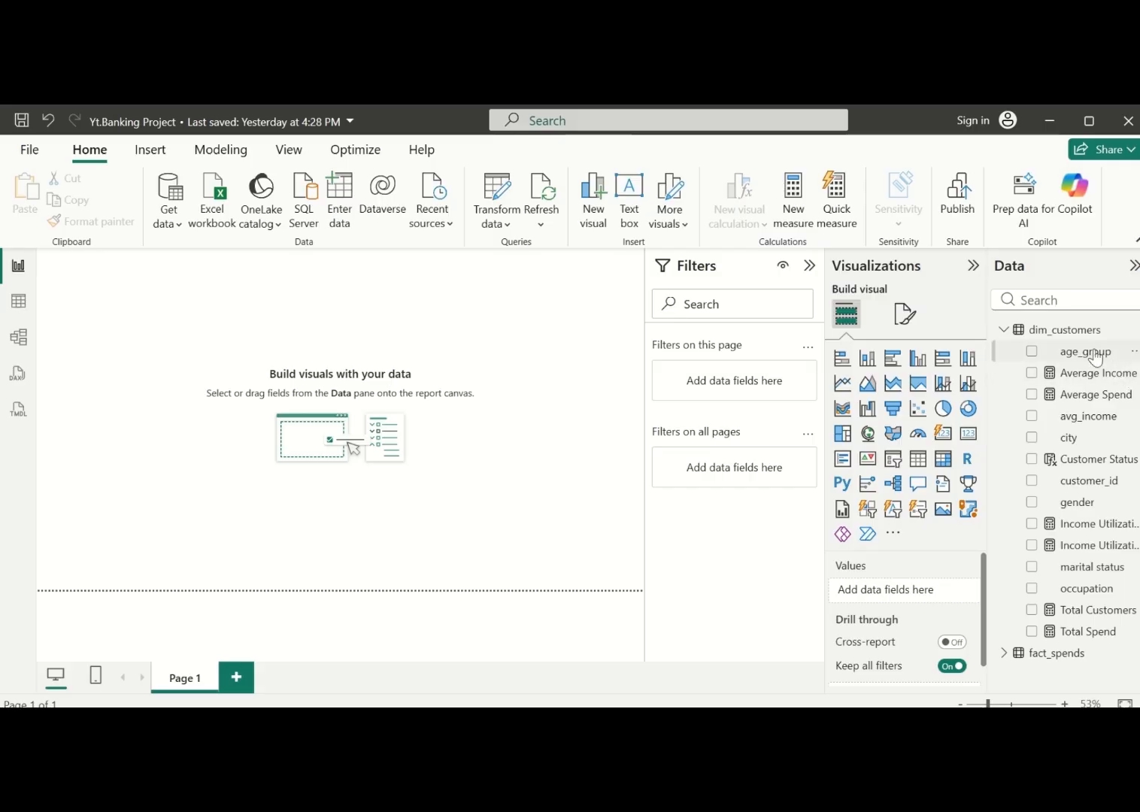
right_click(1083, 331)
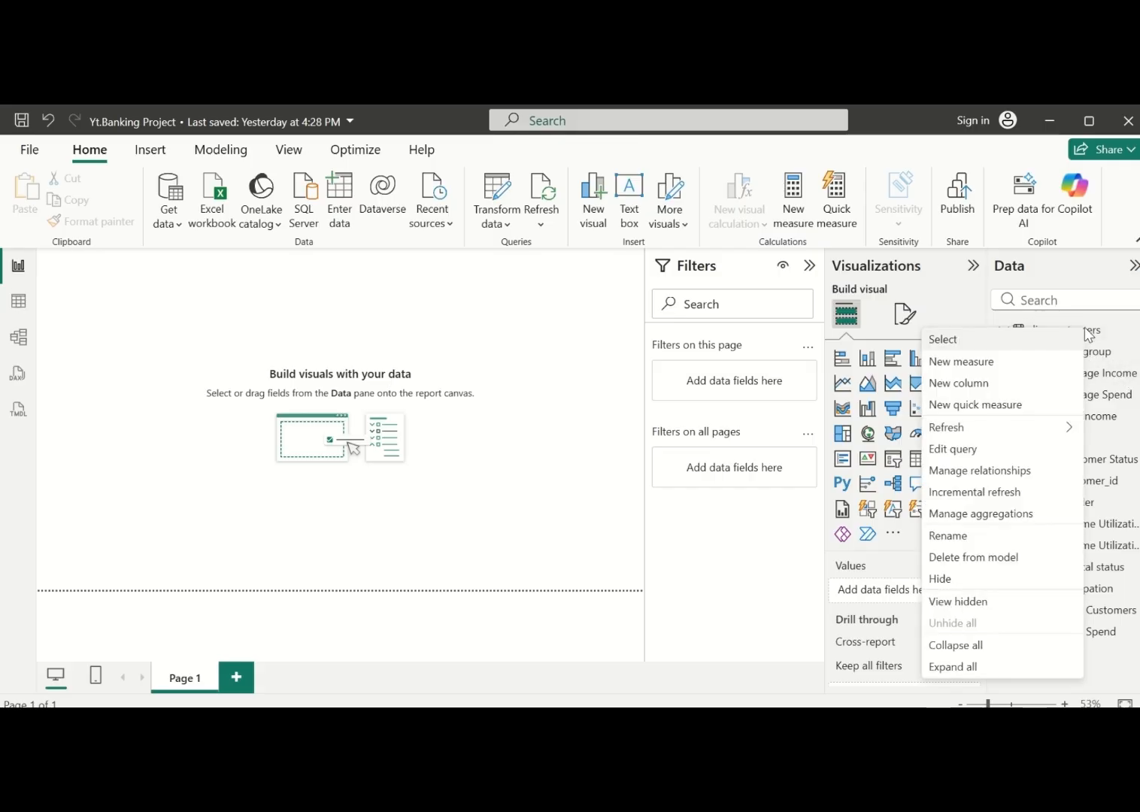
click(1015, 360)
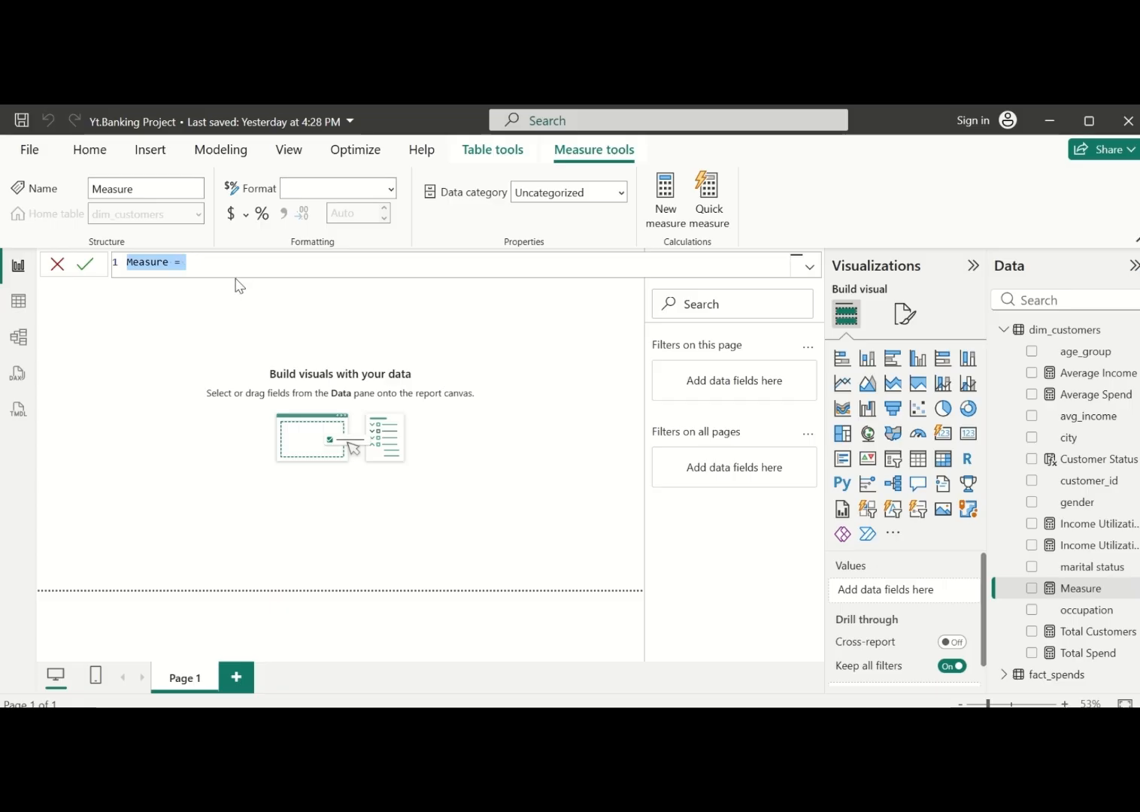
key(BackSpace)
key(ctrl+v)
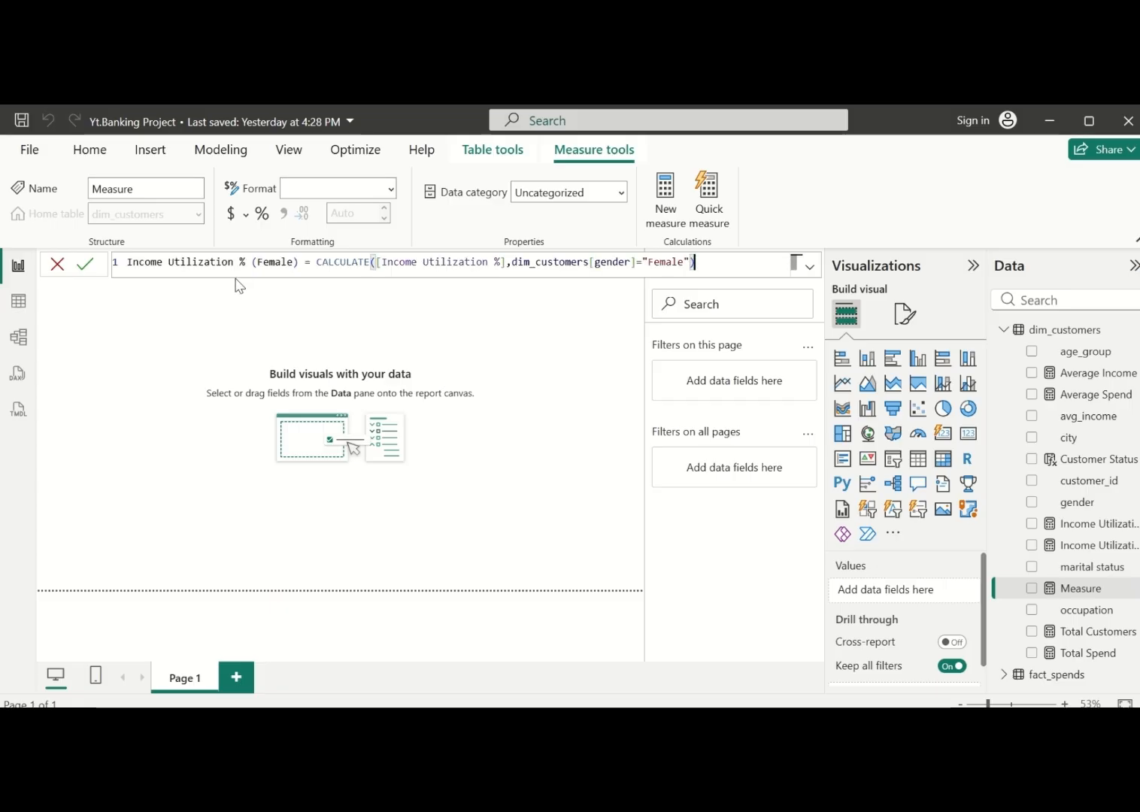
Rename the copied measure to "Income Utilization % (Male)" in the formula, set its gender filter to "Male" and commit it
double_click(275, 262)
text(Male)
key(BackSpace)
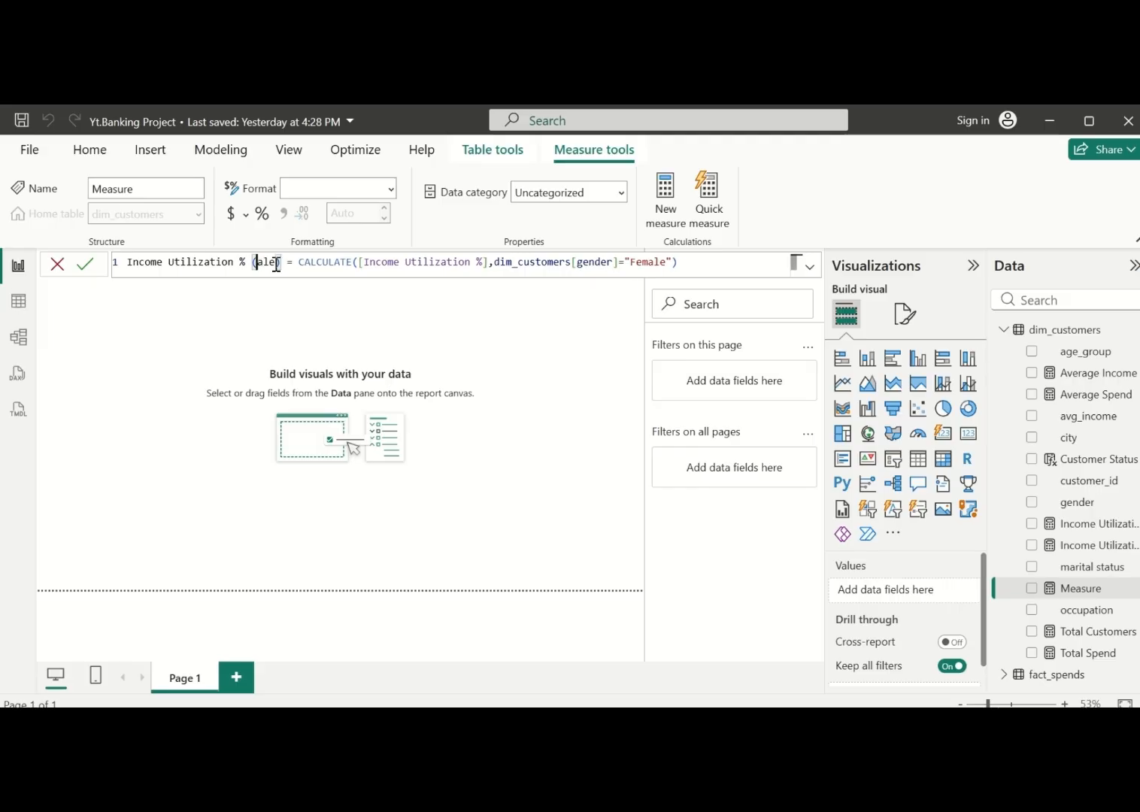
text(M)
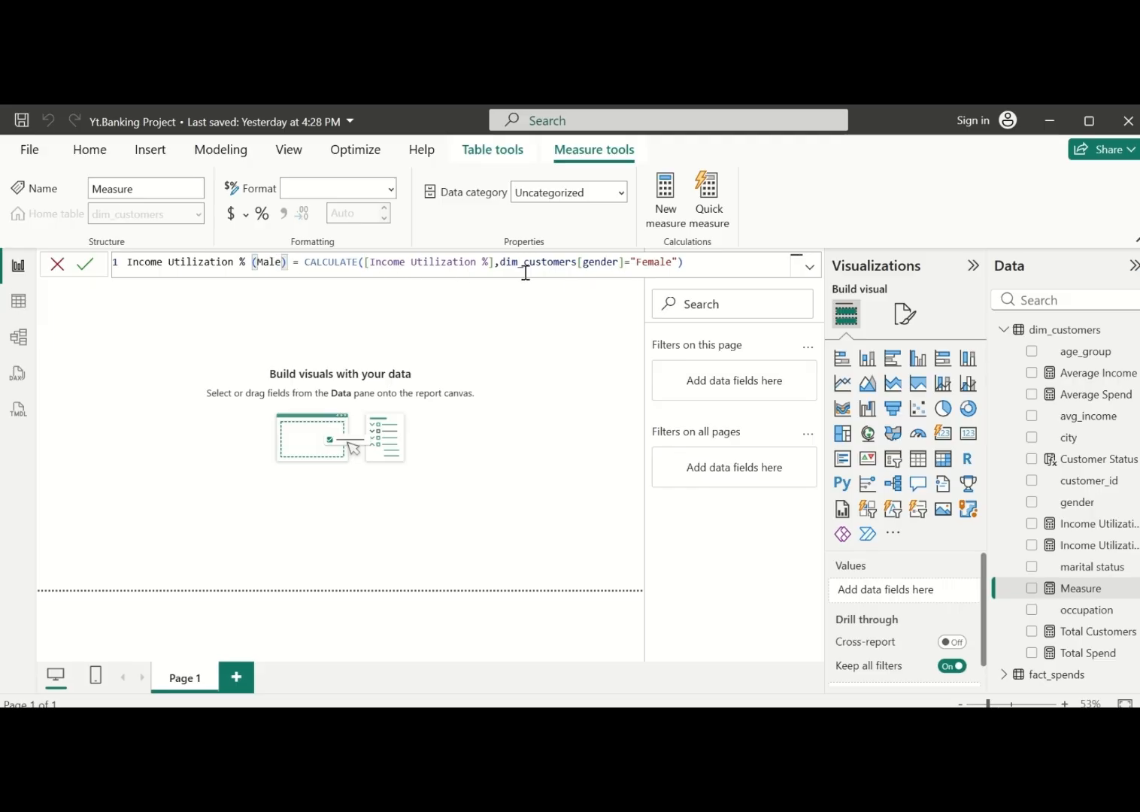
click(655, 266)
key(BackSpace)
key(BackSpace)
key(BackSpace)
text(M)
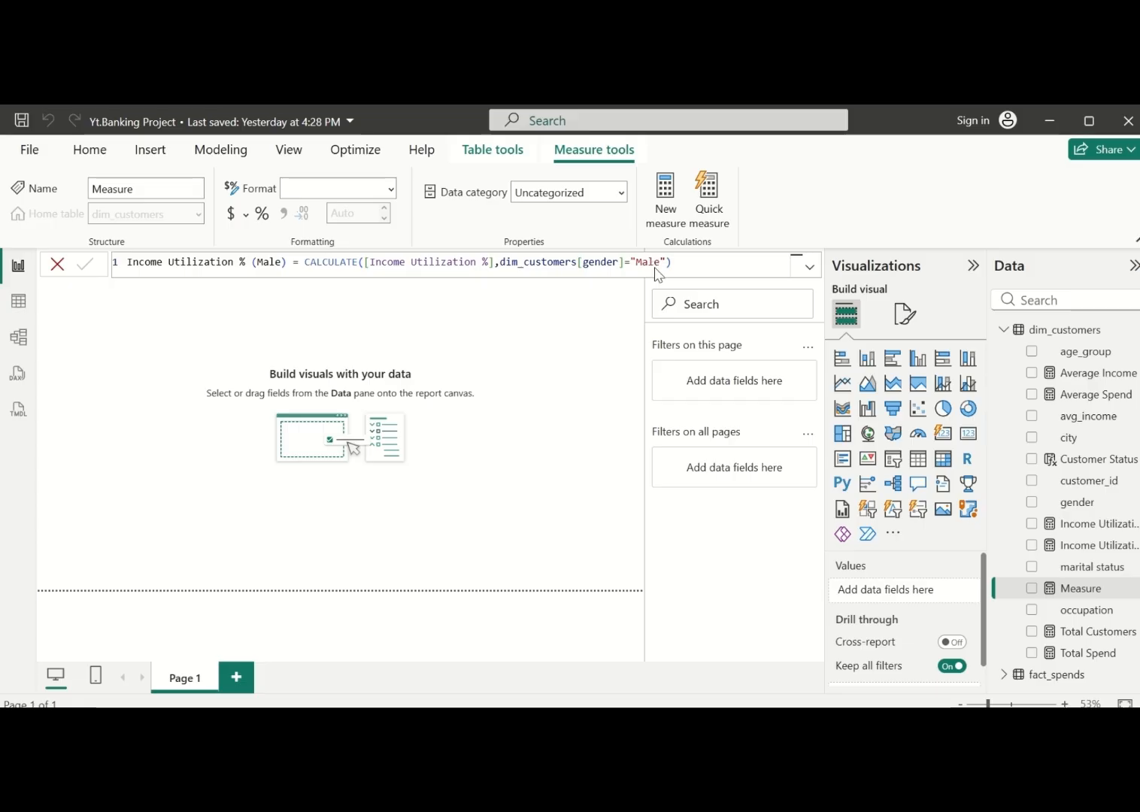
key(Return)
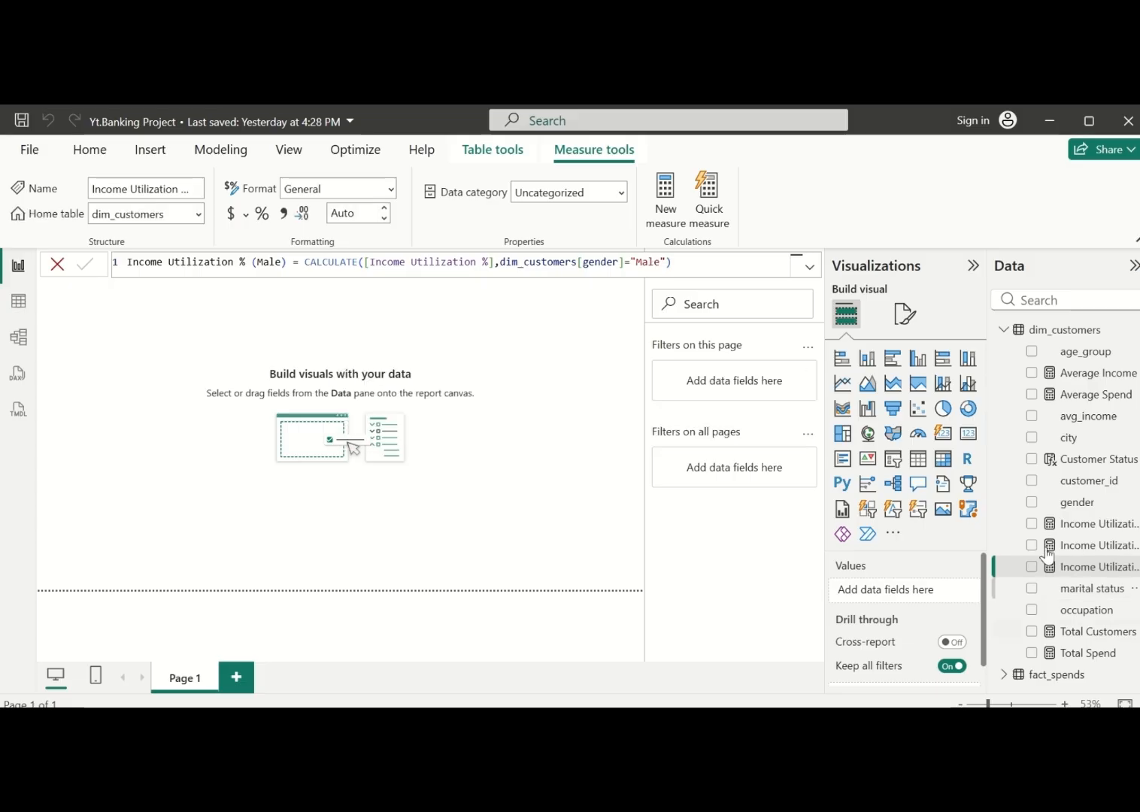
Show the Income Utilization % (Male) measure in a card visual and format the measure as a percentage
click(966, 436)
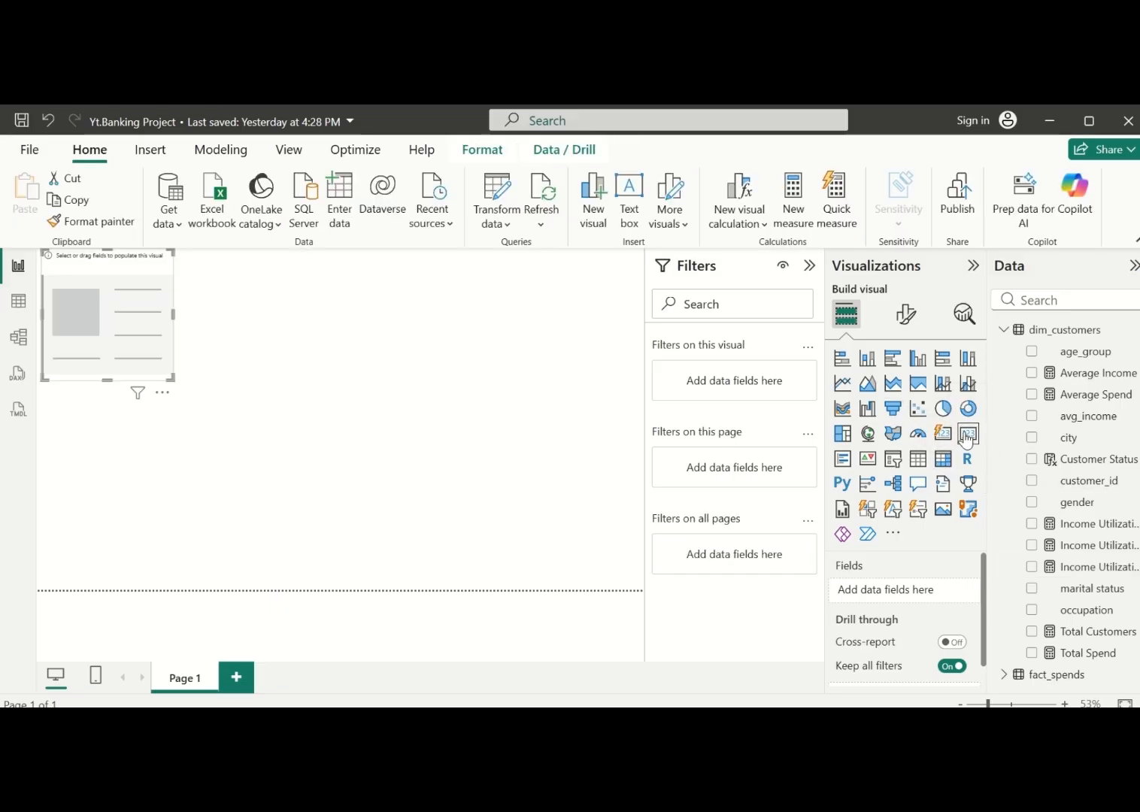
click(1032, 568)
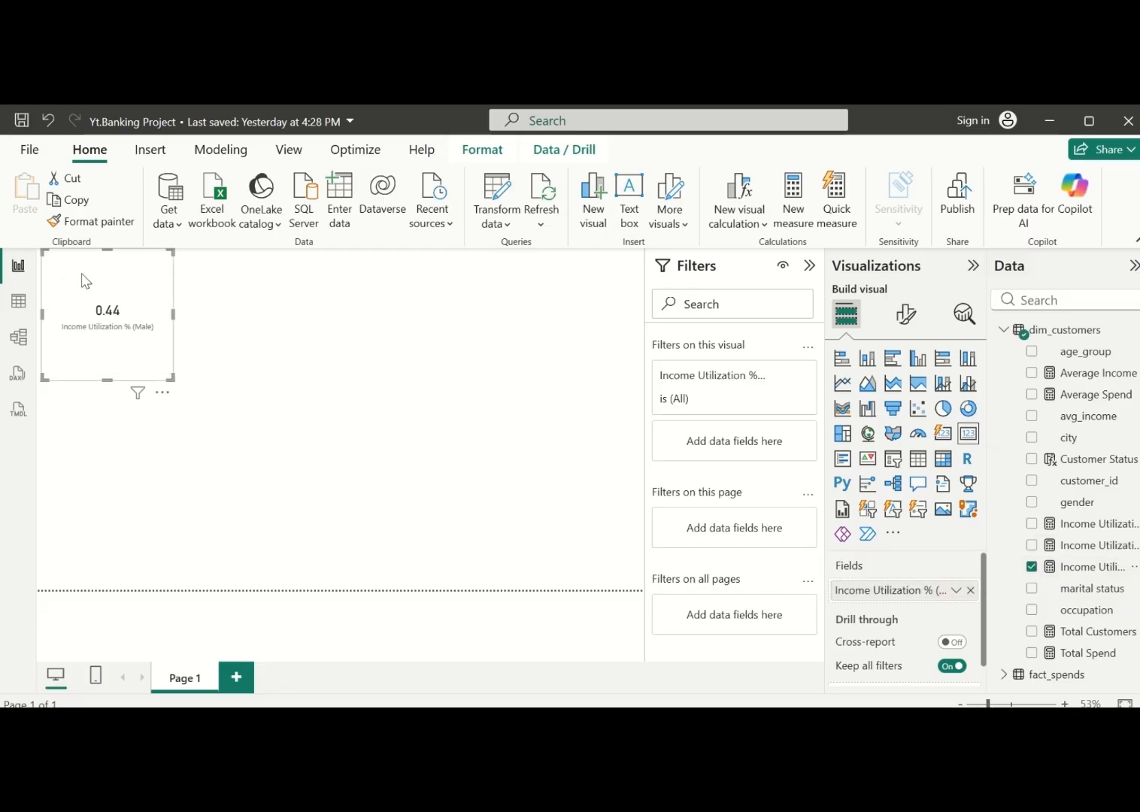
click(1083, 567)
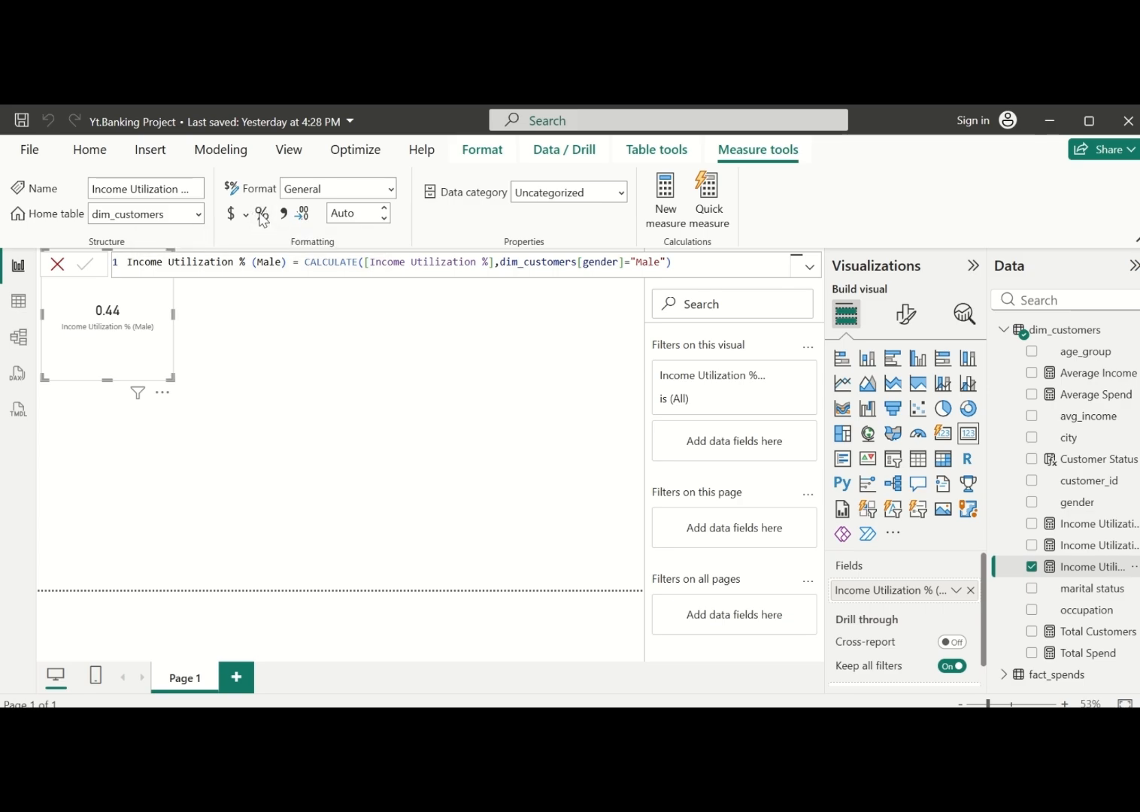
click(262, 214)
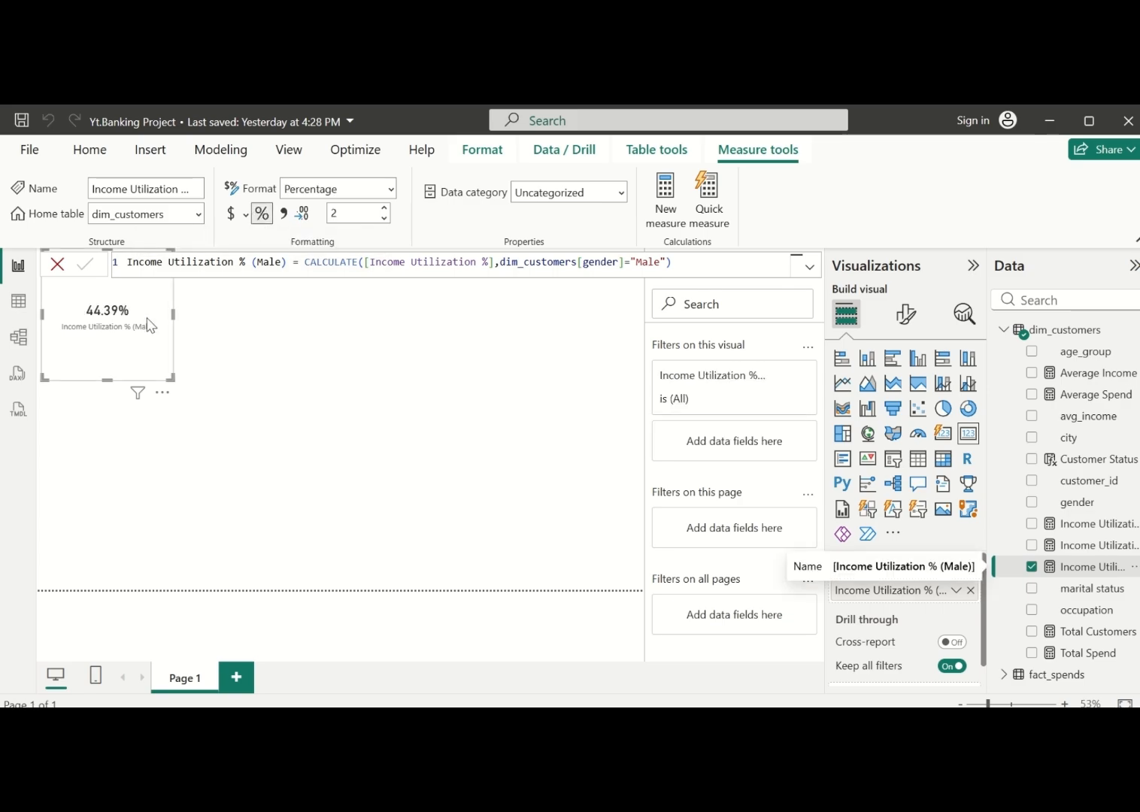
drag(141, 325, 171, 396)
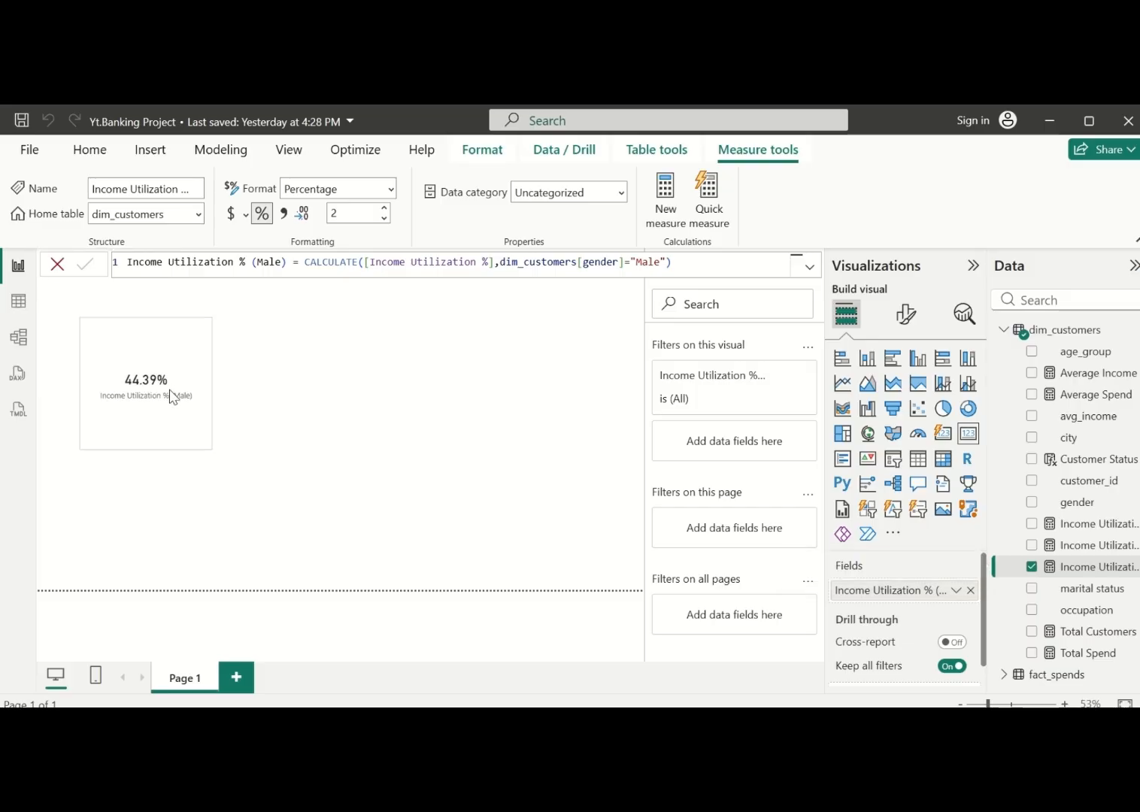
click(296, 360)
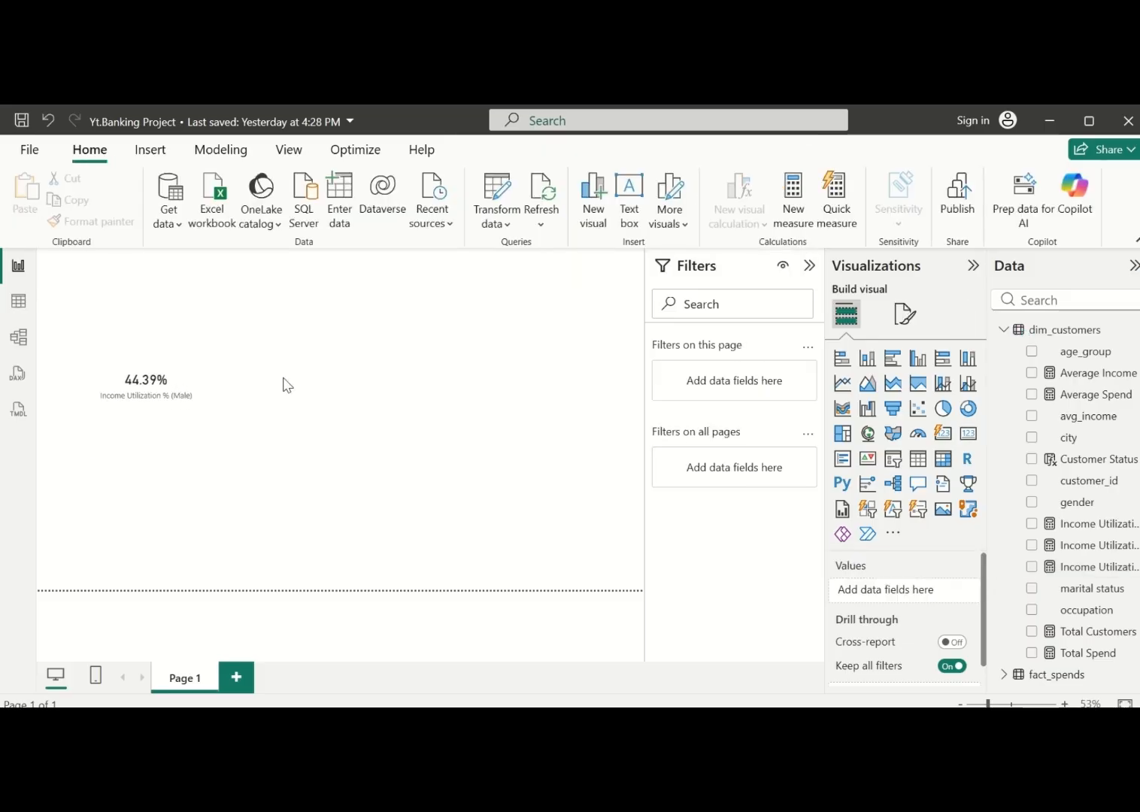
click(145, 408)
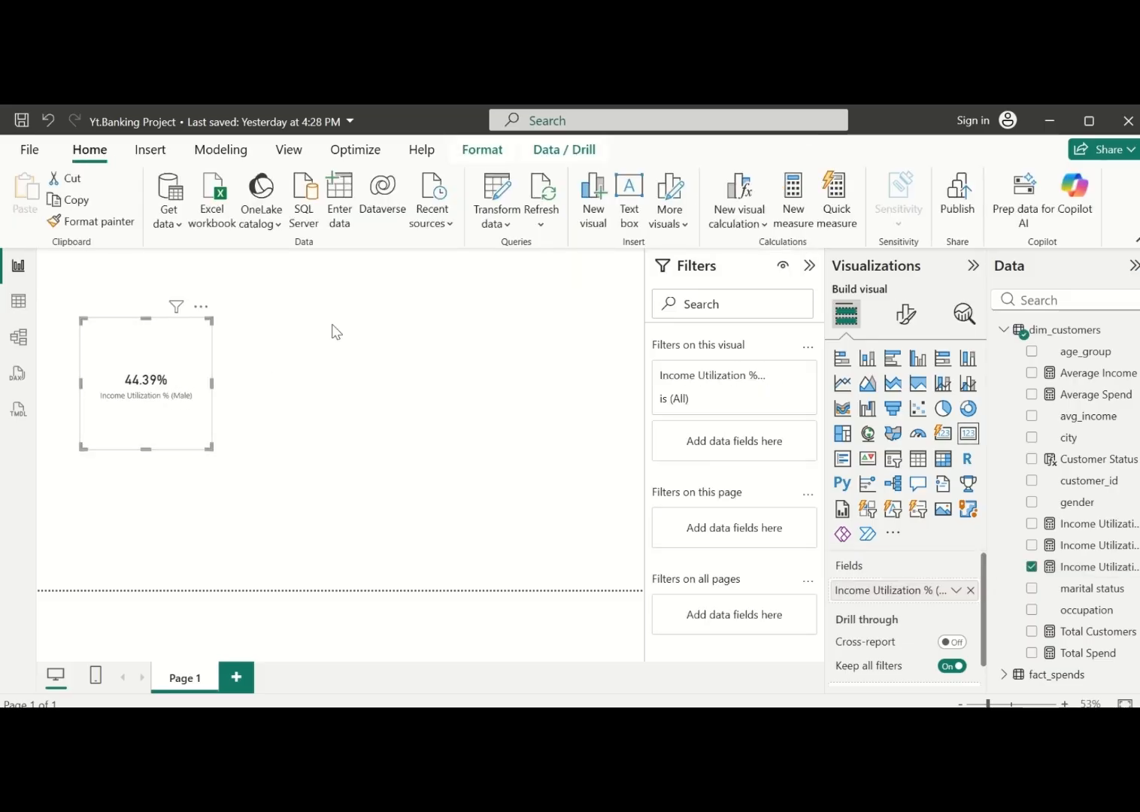
Check Income Utilization % (Female), Income Utilization %, Average Spend and Average Income one at a time in the card
click(1032, 567)
click(1031, 545)
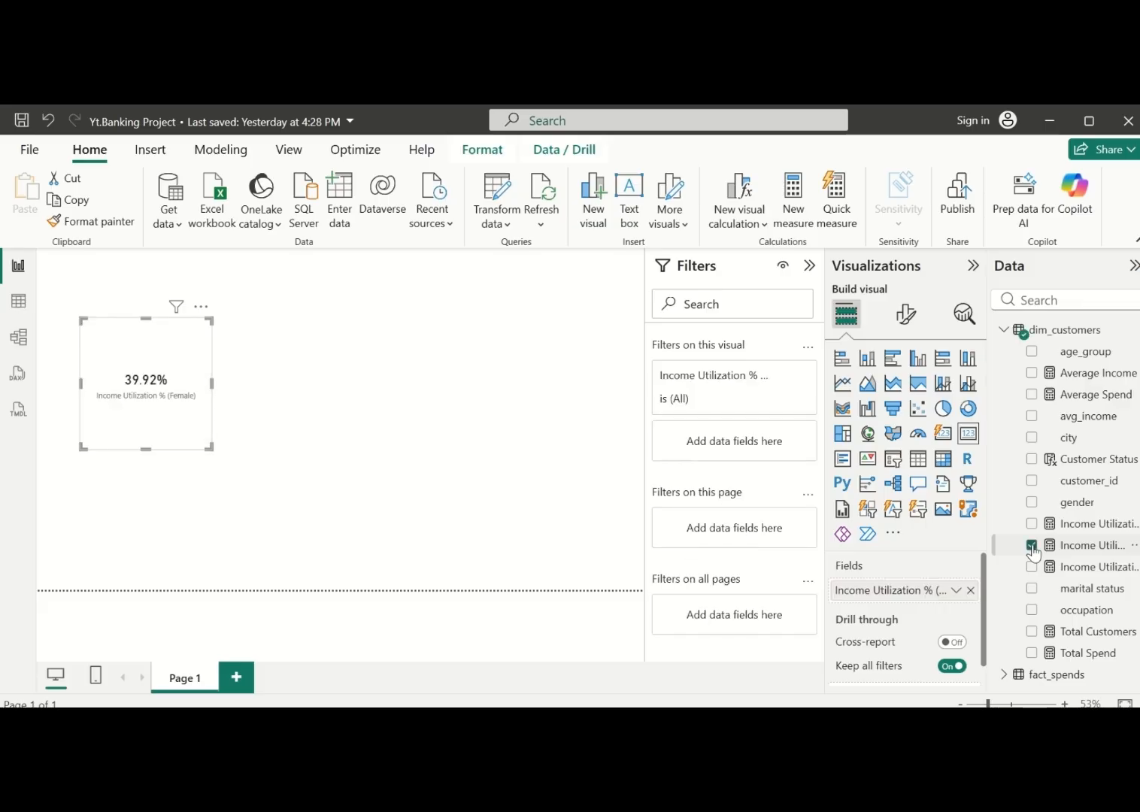
click(1032, 547)
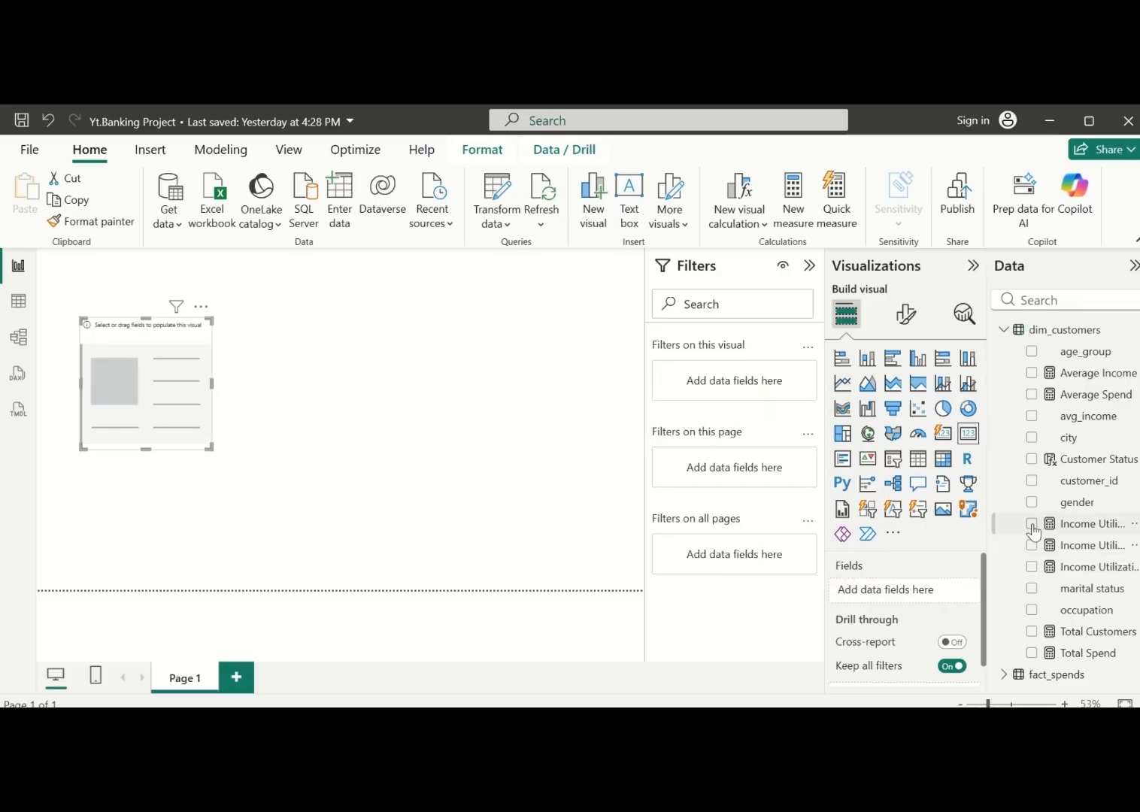
click(1031, 524)
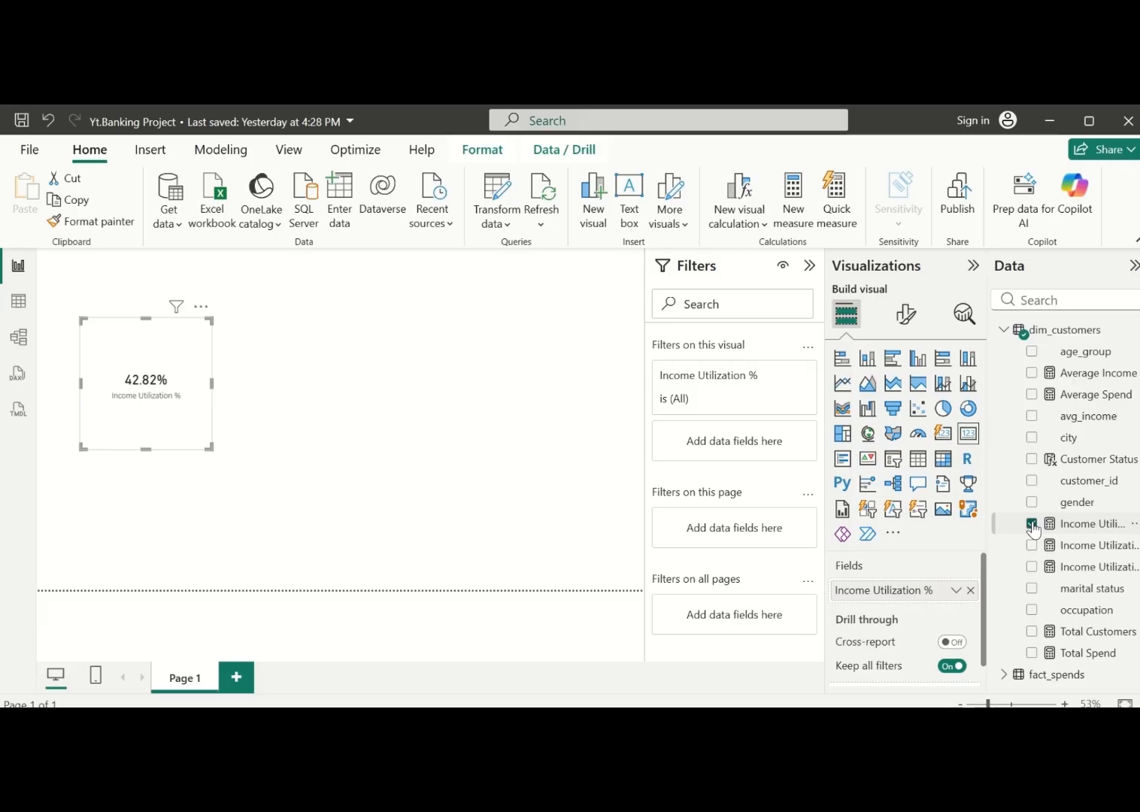
click(1031, 524)
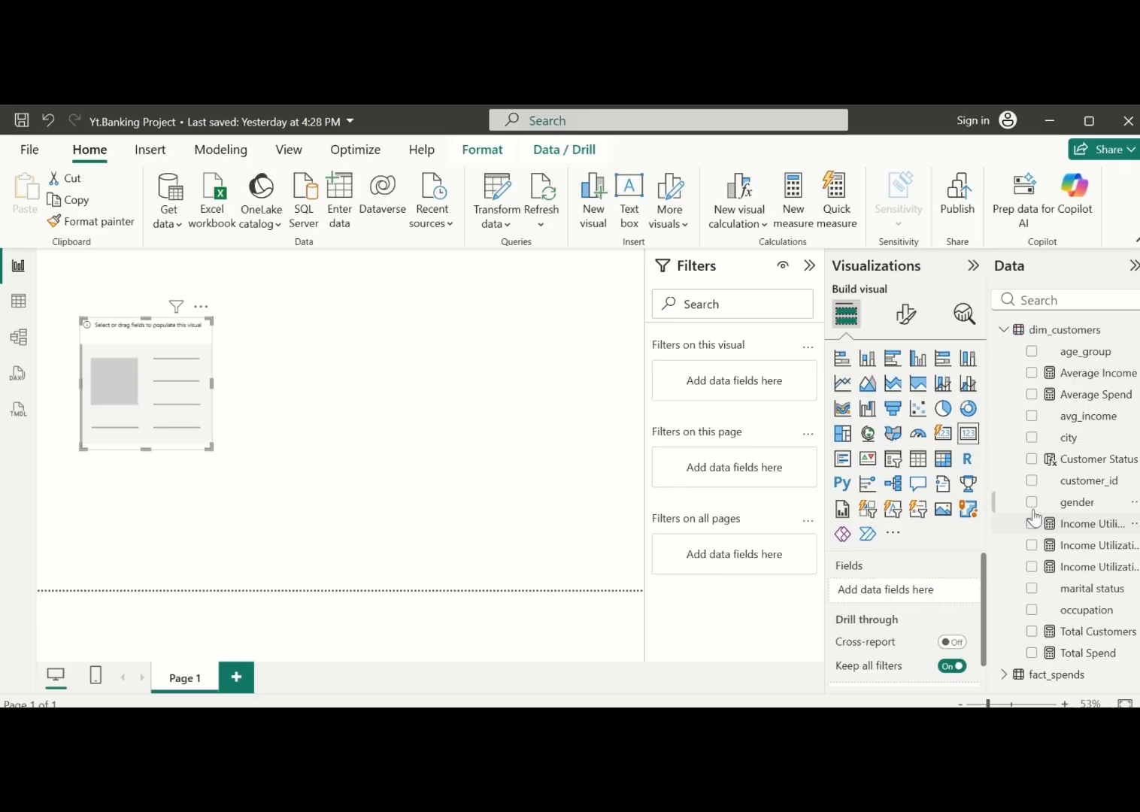
click(1031, 395)
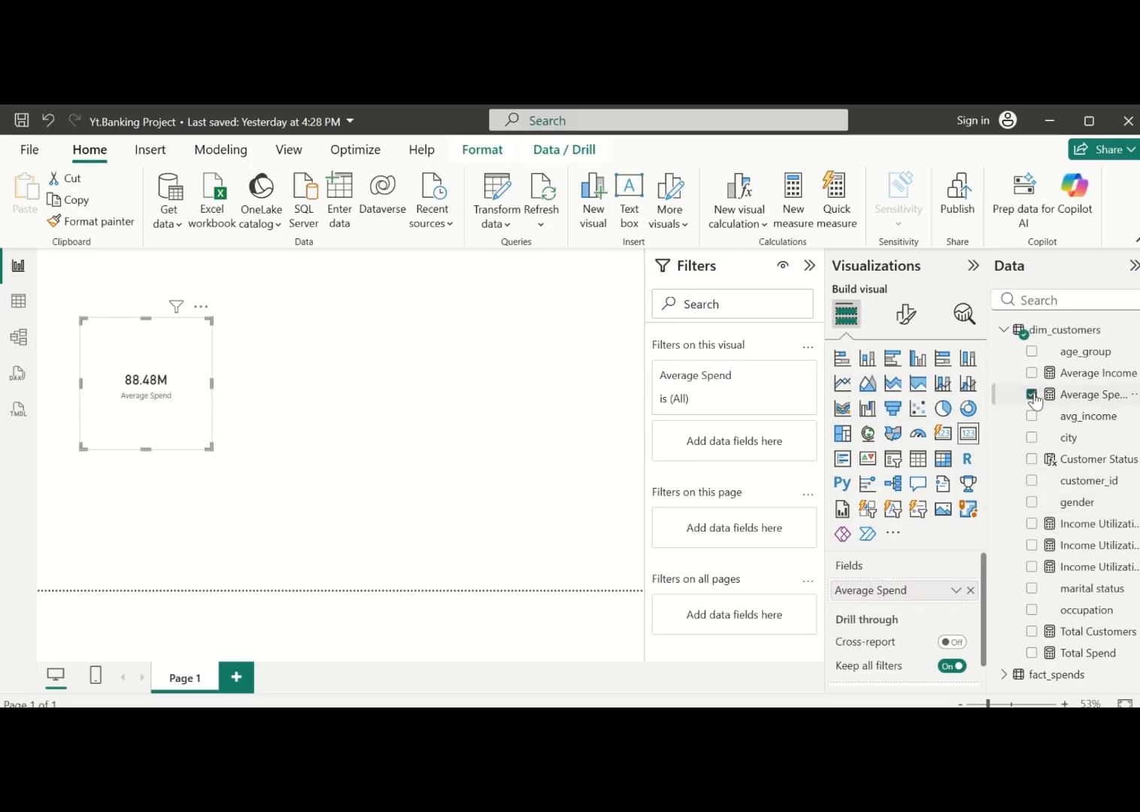
click(1032, 395)
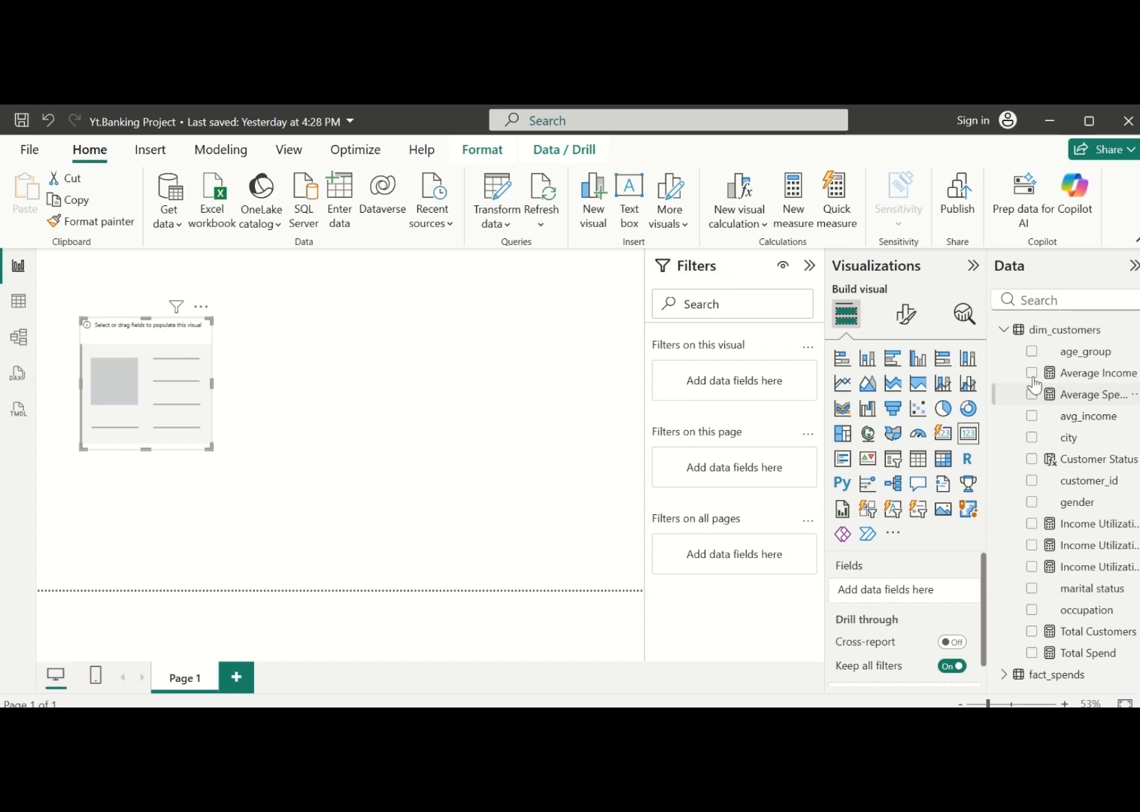
click(1031, 374)
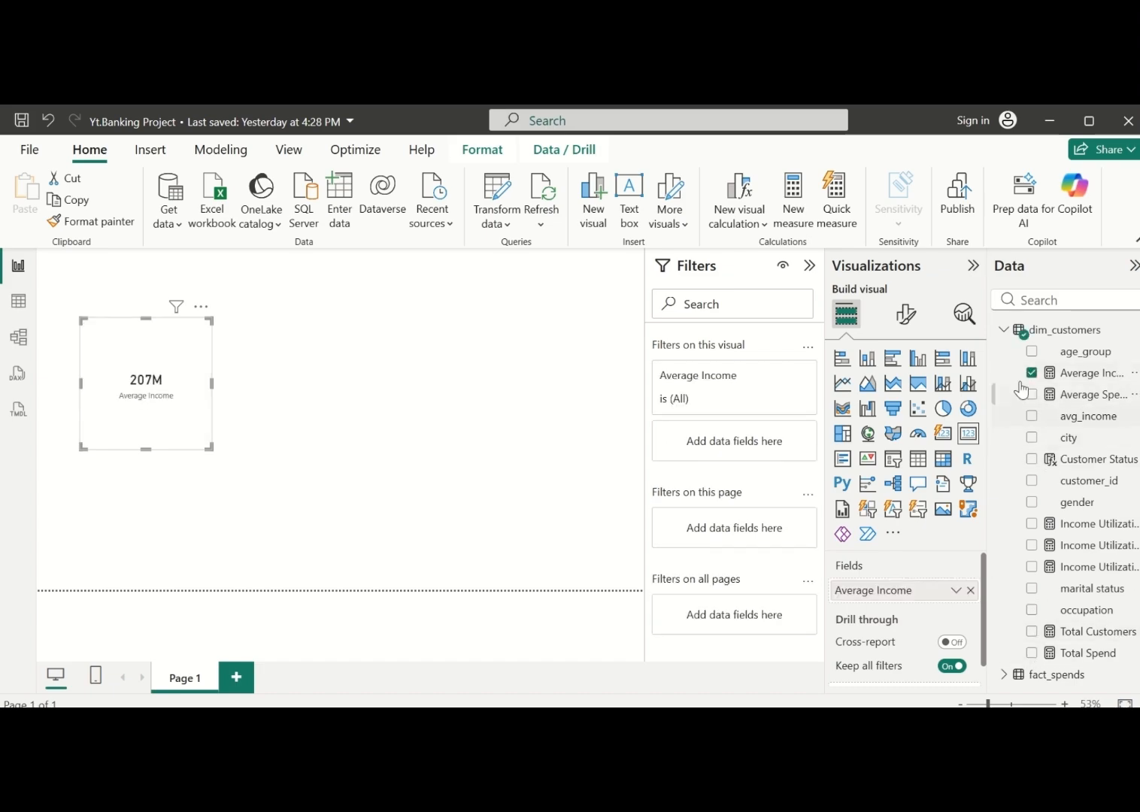
click(1031, 374)
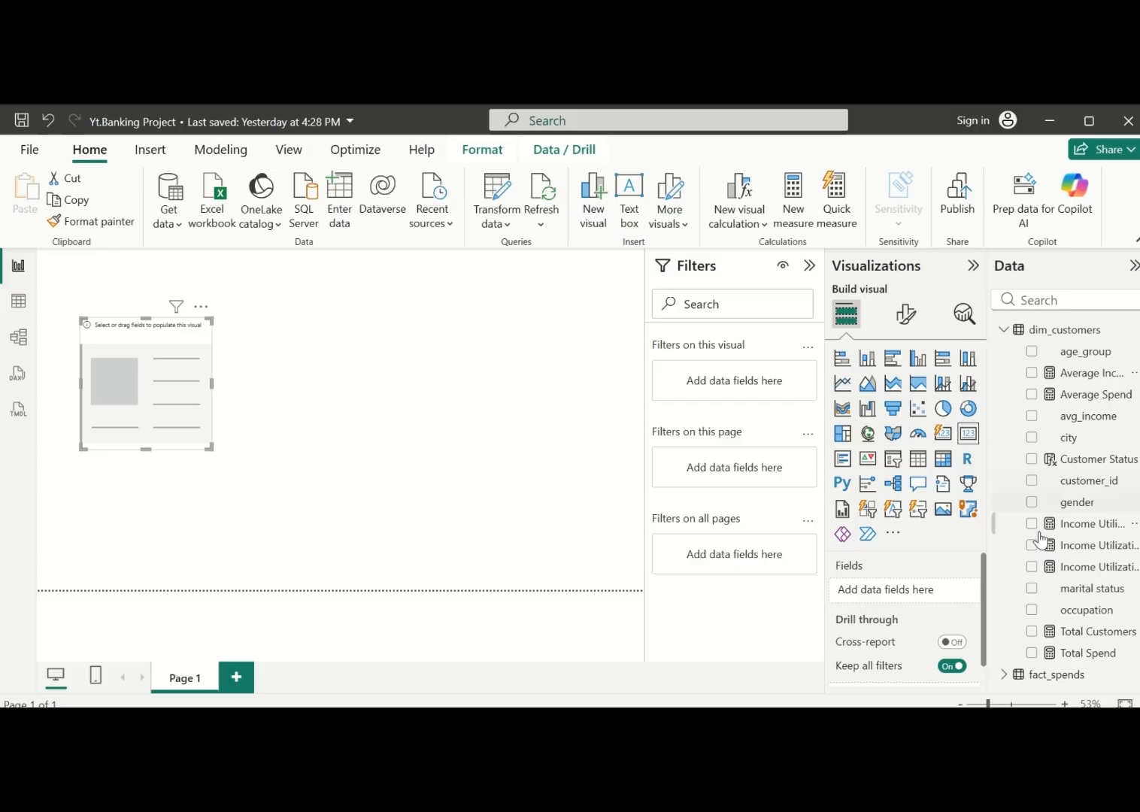
Check Total Customers and Total Spend in turn in the card, and remove the card from the page
click(1032, 631)
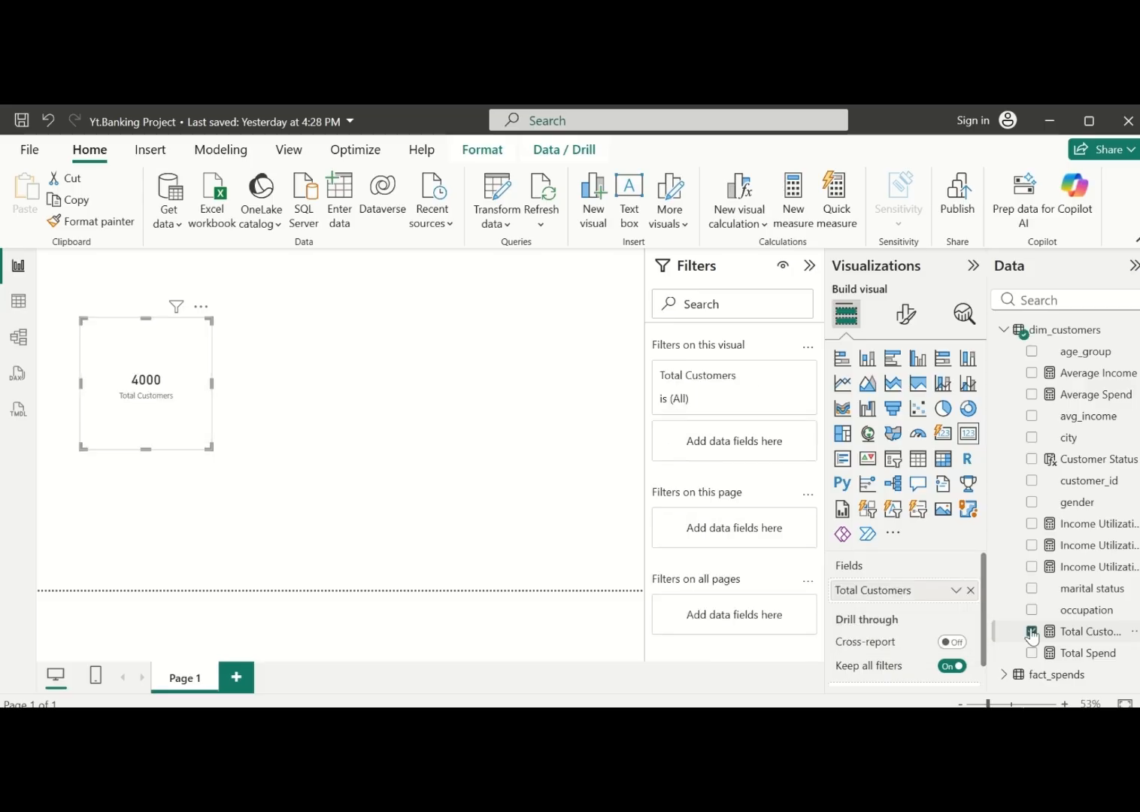
click(1032, 631)
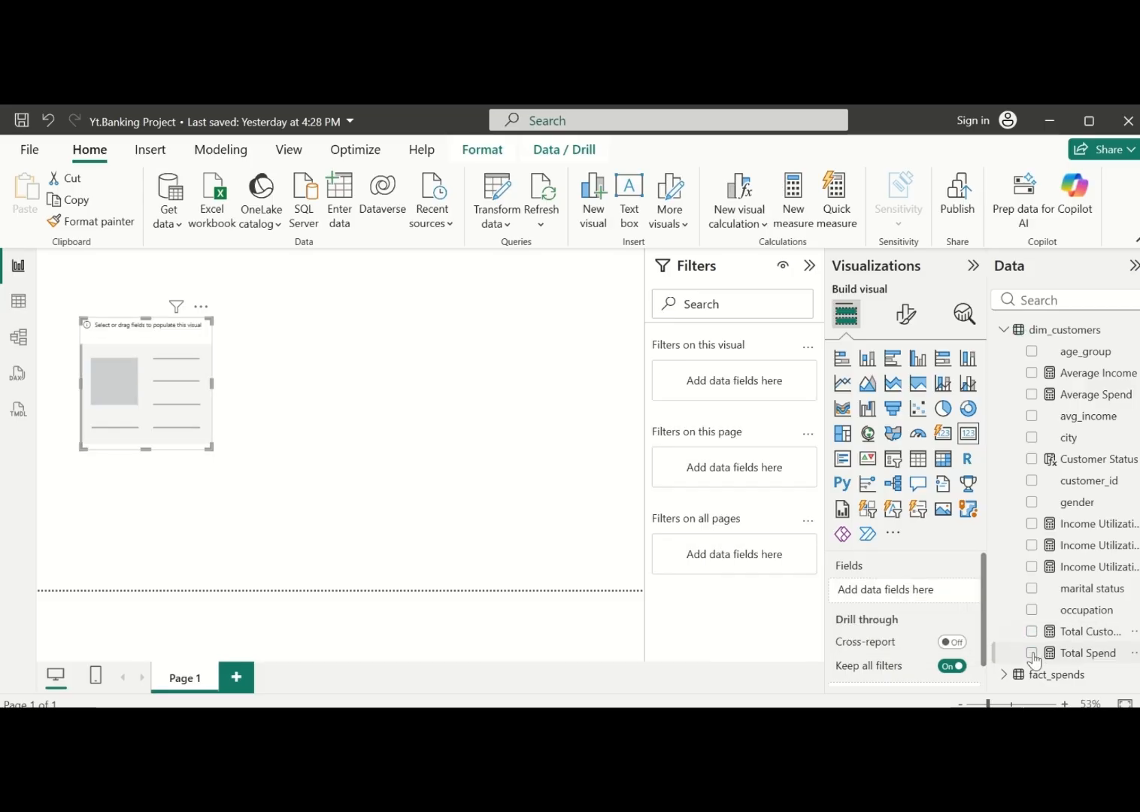
click(1034, 654)
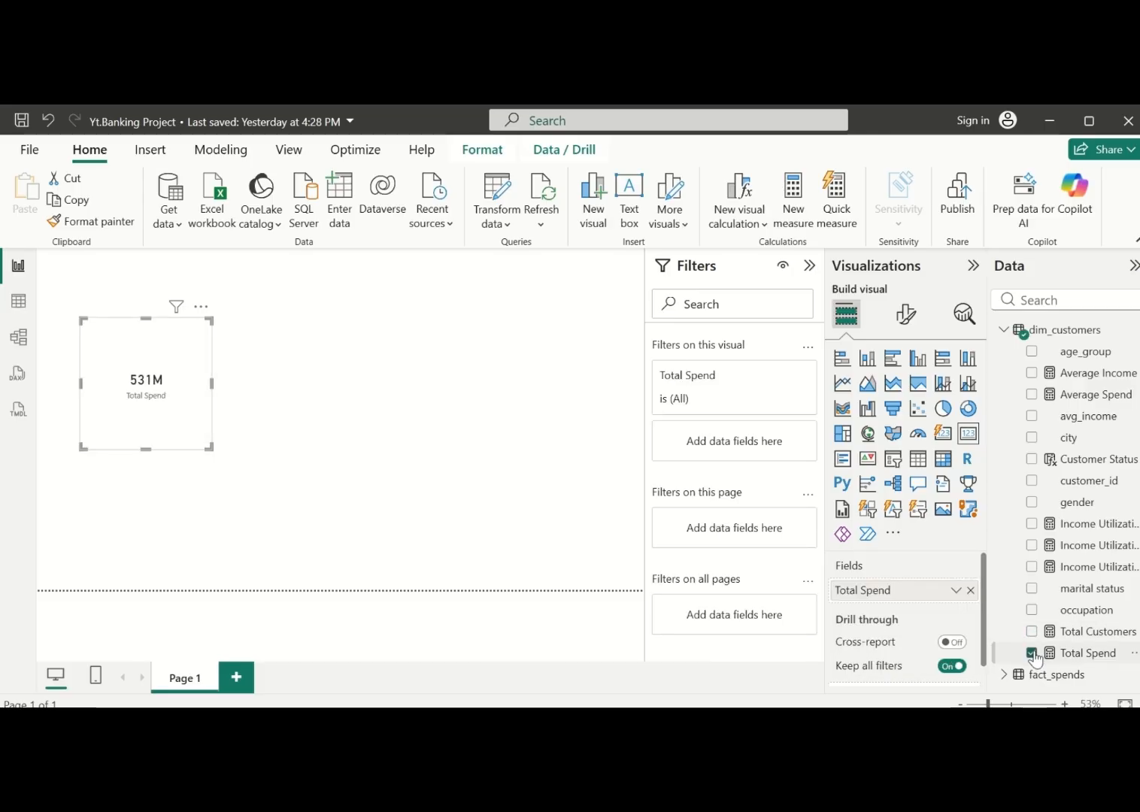
click(1031, 654)
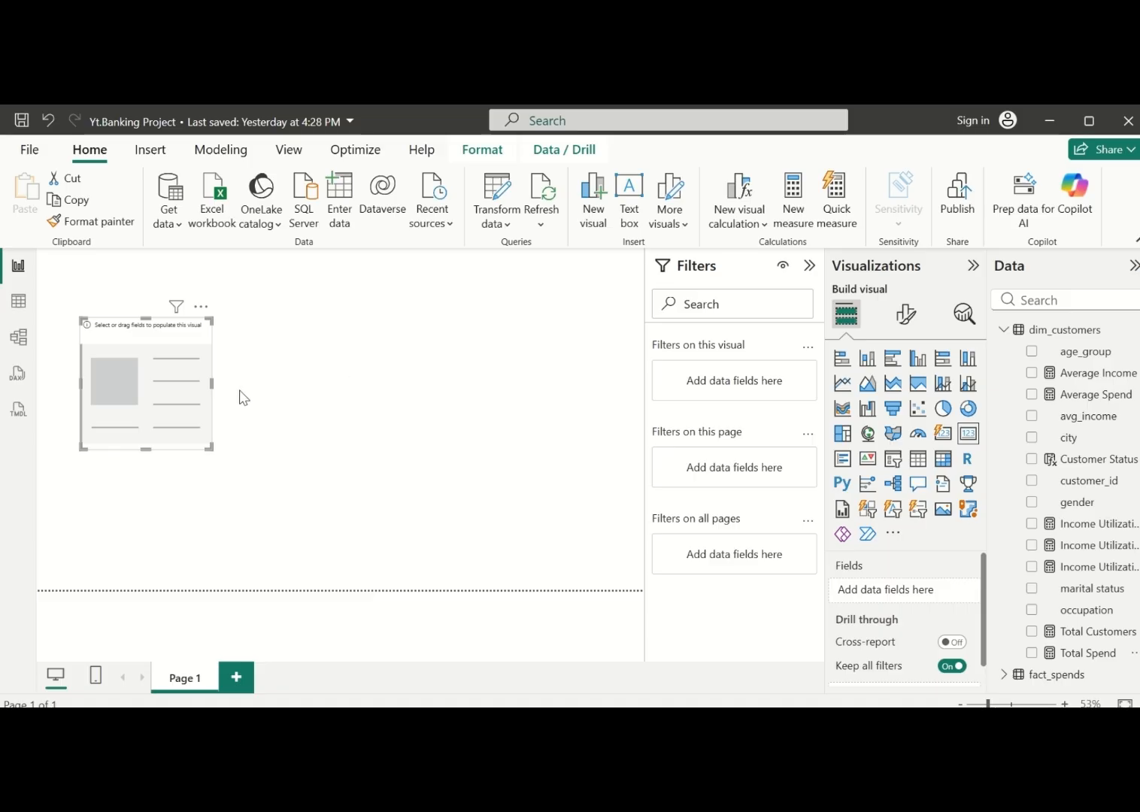
click(201, 307)
click(226, 327)
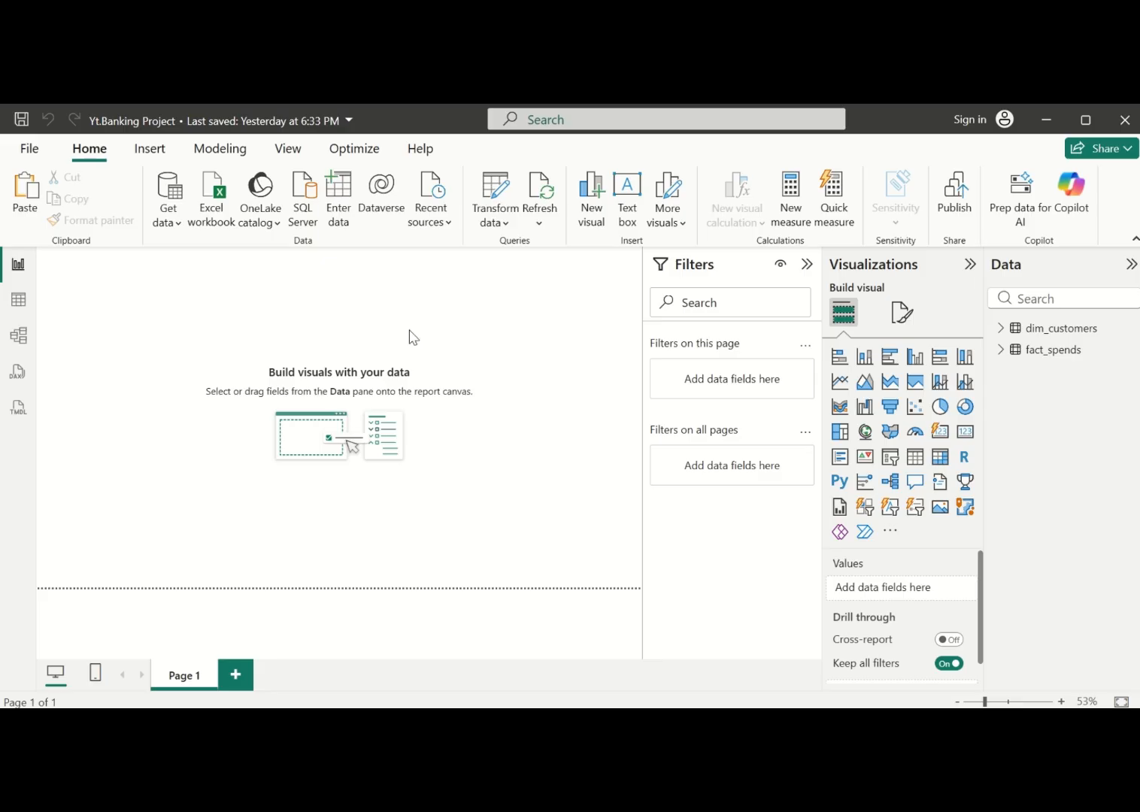
Insert a text box on the report page with the title "Income Utilization Analysis" at font size 28
click(636, 213)
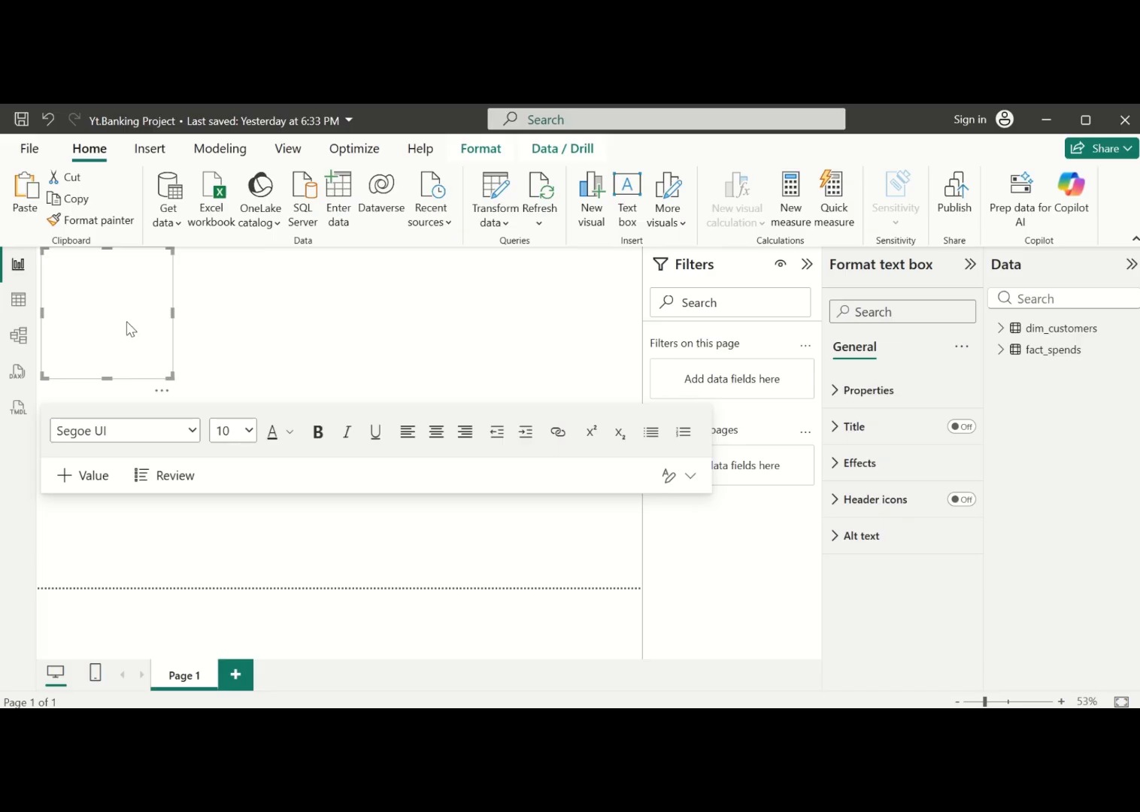
click(247, 433)
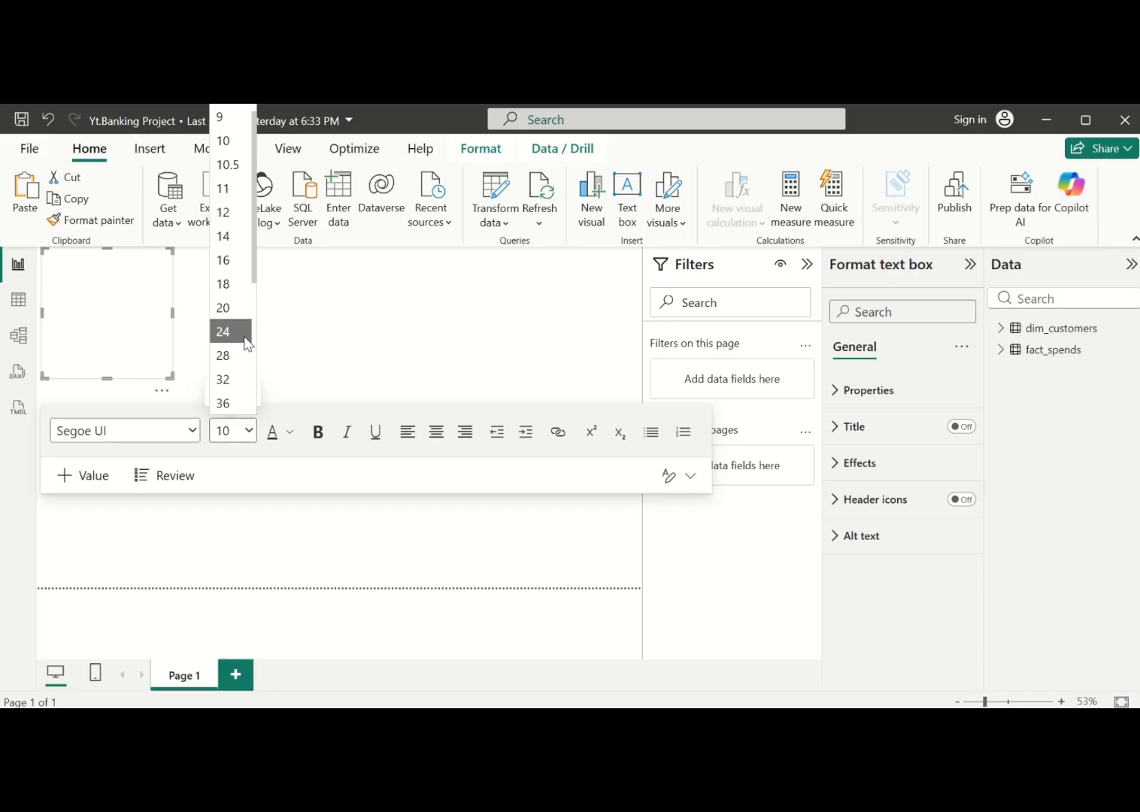
click(242, 355)
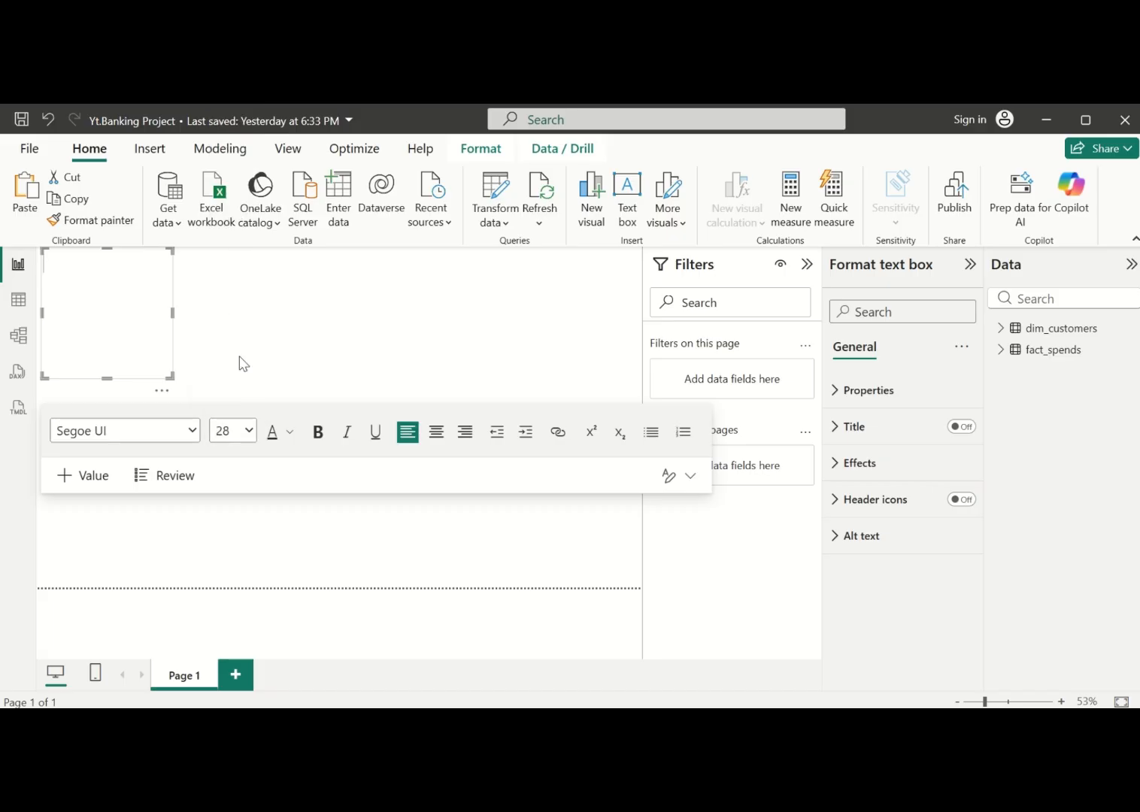
text(Income Util)
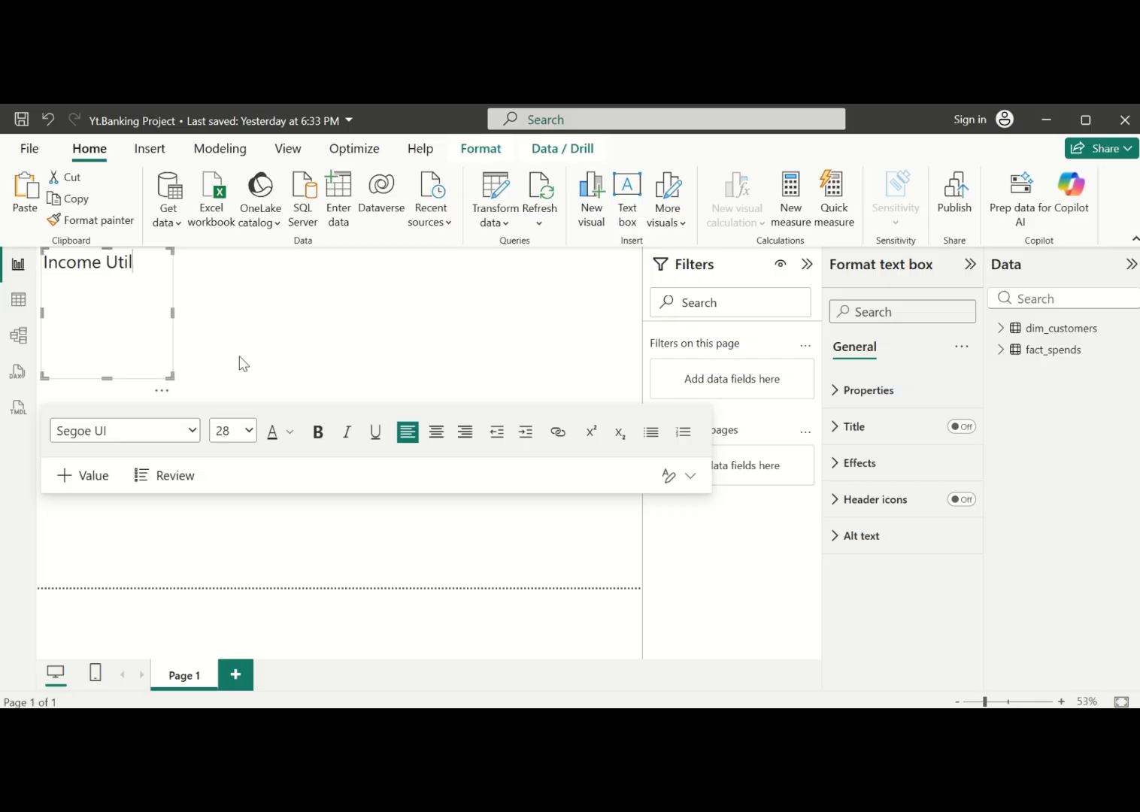
text(ization)
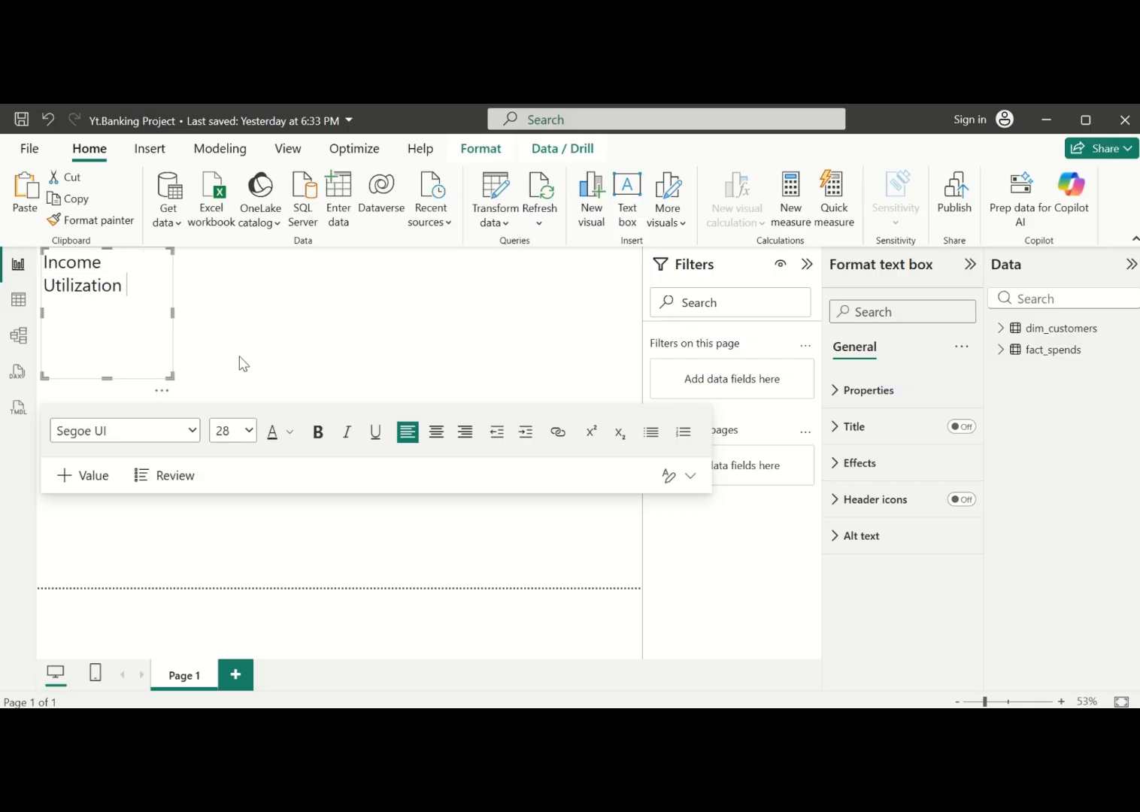
text( Analysis)
Widen the title text box so the text fits on one line and reduce its height to a single line
drag(169, 313, 262, 313)
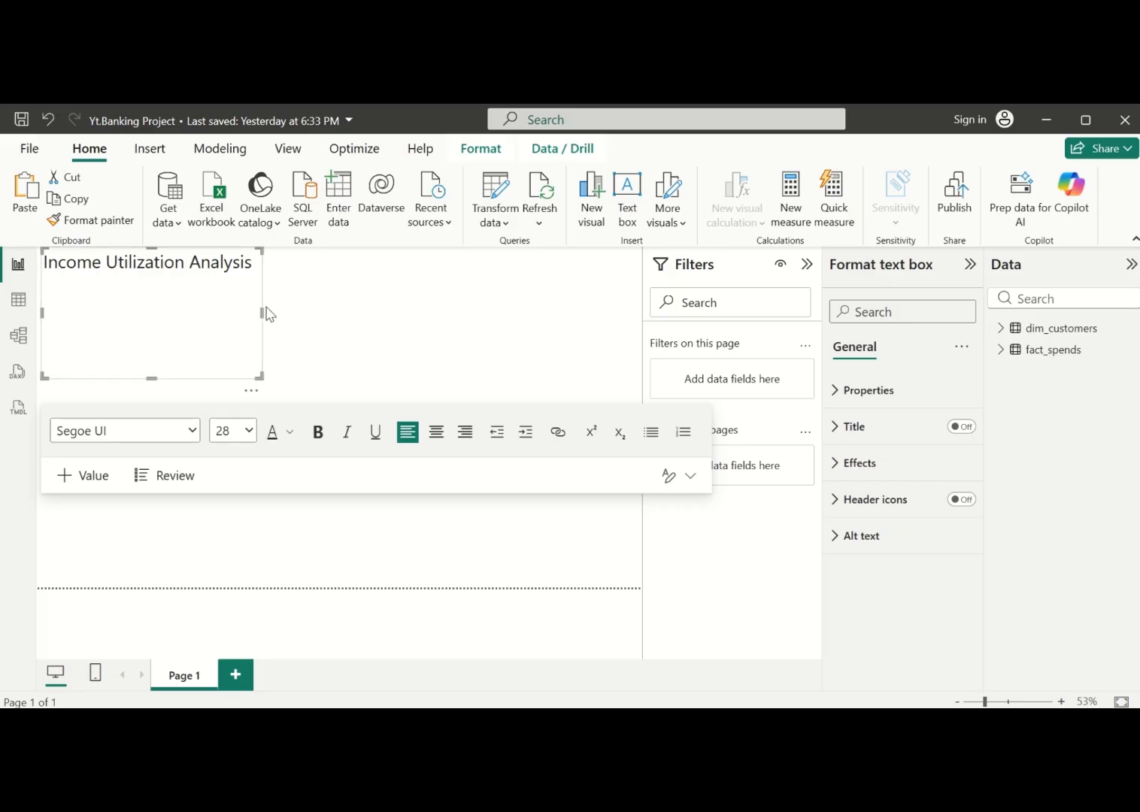
drag(262, 312, 272, 316)
drag(166, 380, 172, 292)
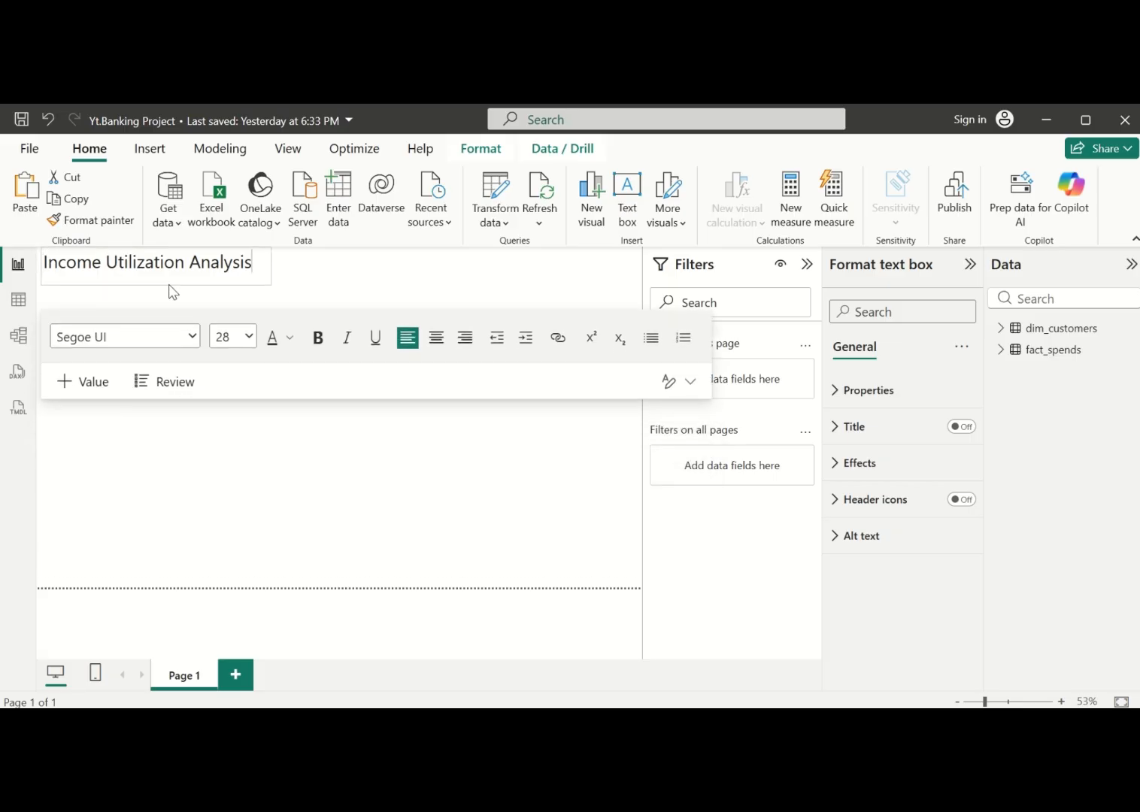
Make the title text bold, size 32 and centered, widening its text box to keep it on one line
drag(258, 264, 16, 264)
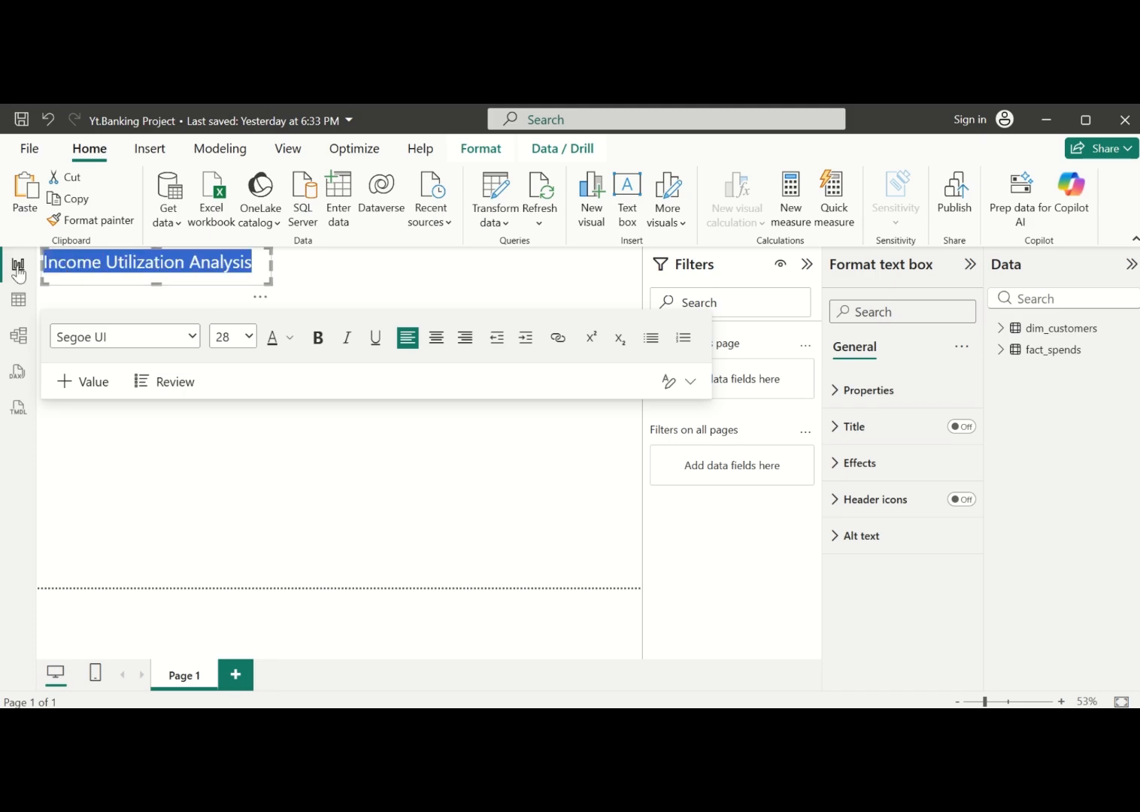
click(317, 337)
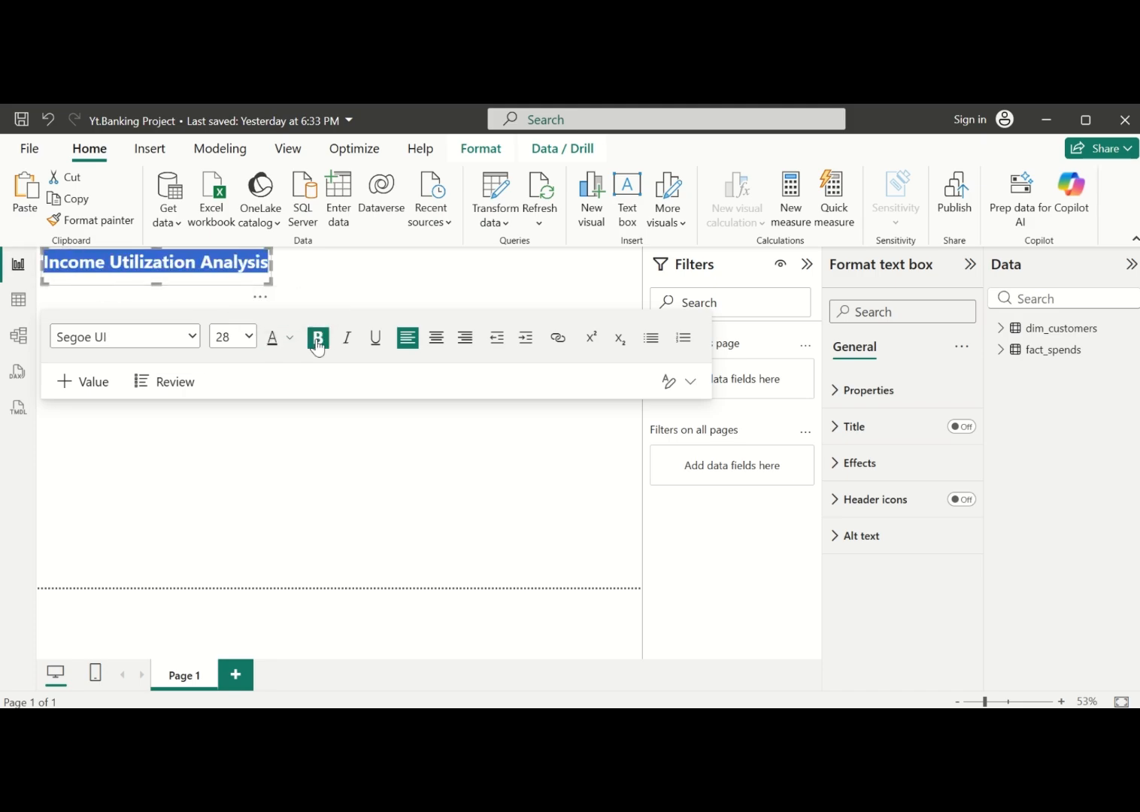
click(249, 336)
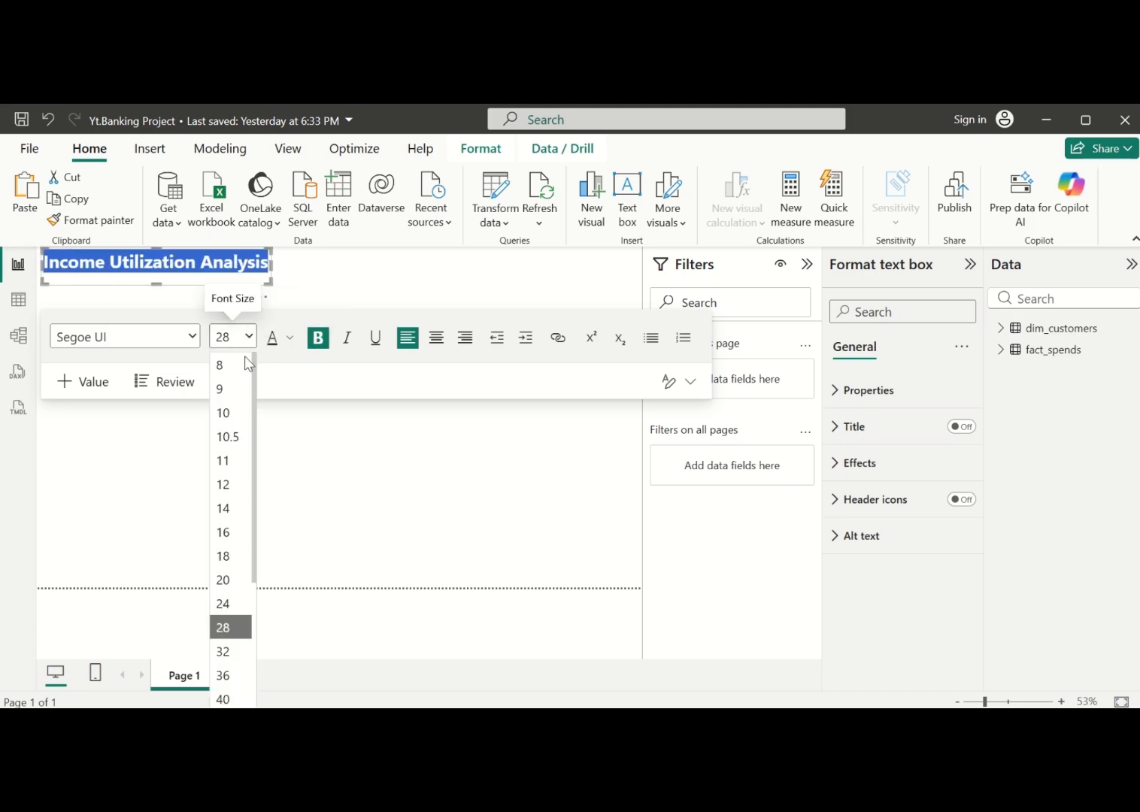
click(239, 651)
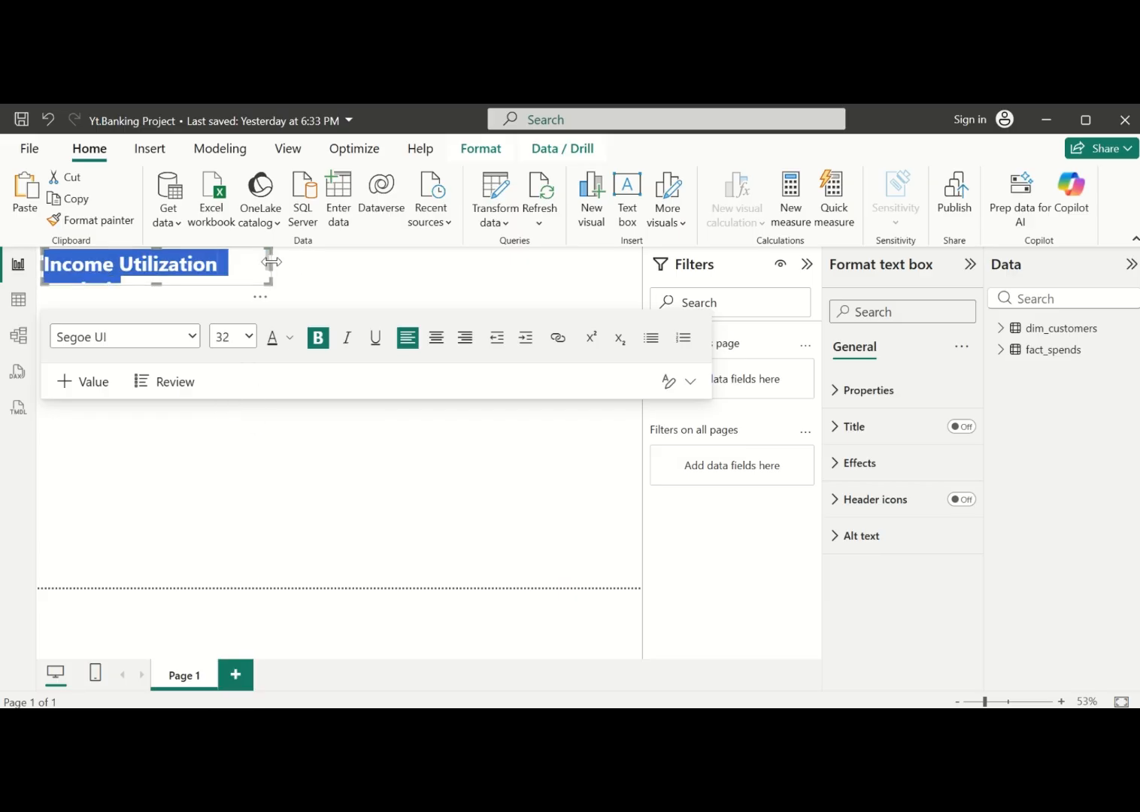
drag(267, 257, 305, 276)
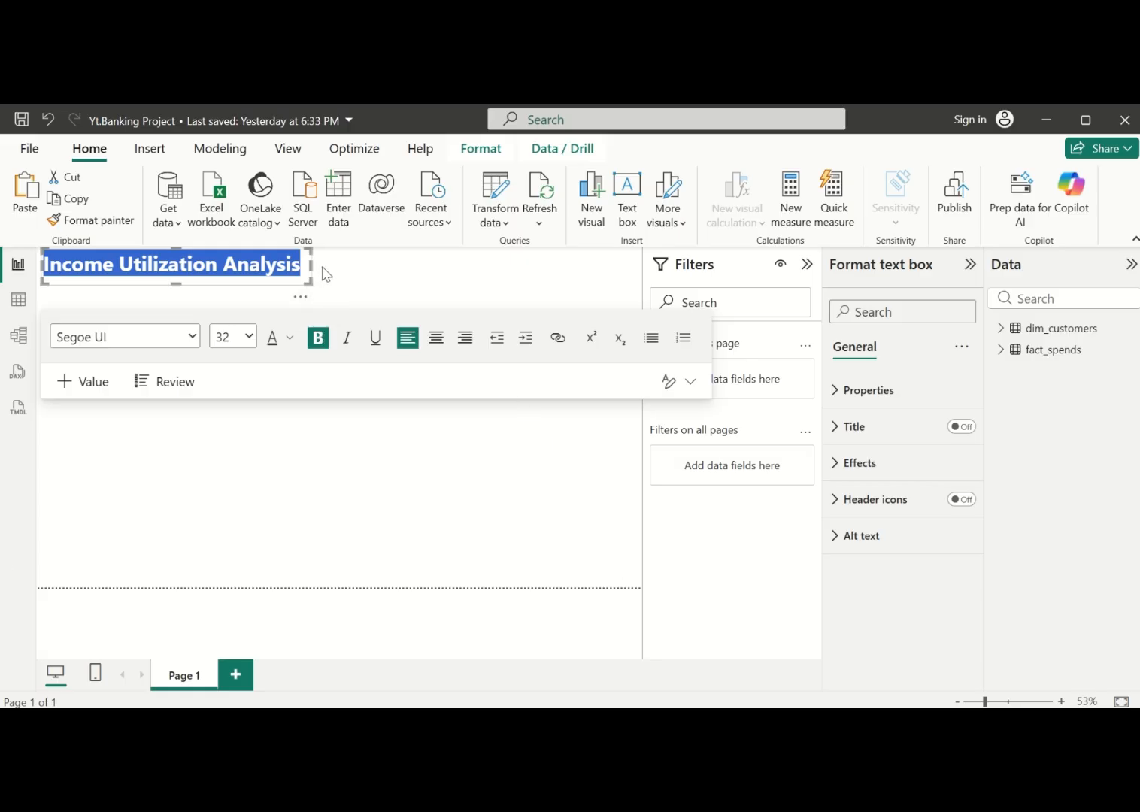
drag(312, 266, 339, 271)
click(436, 337)
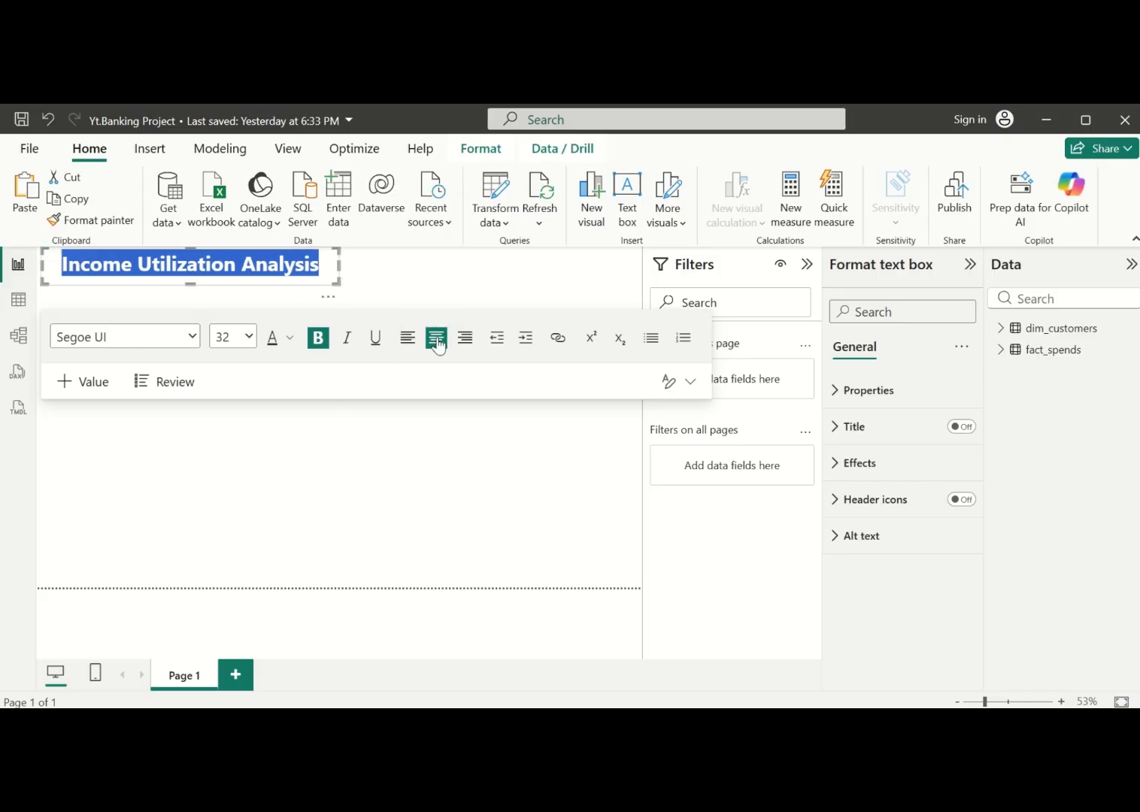
Change the title text to a custom bright green font color
click(290, 338)
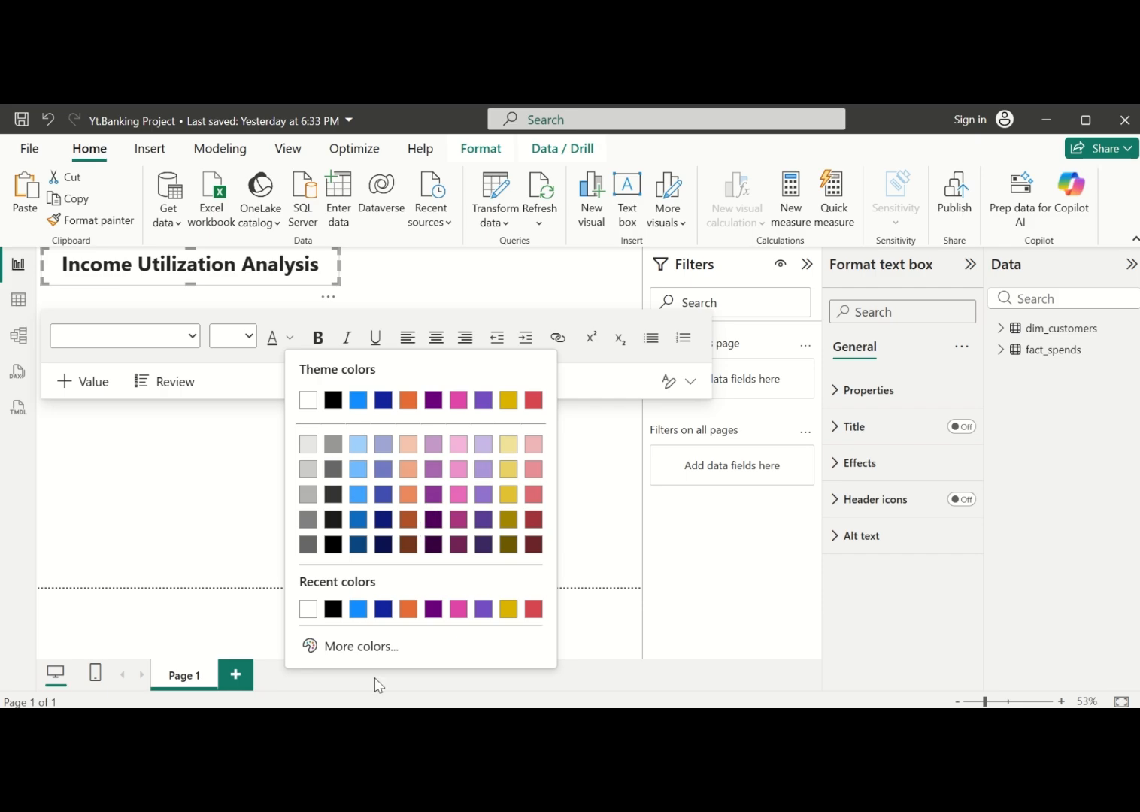
click(377, 647)
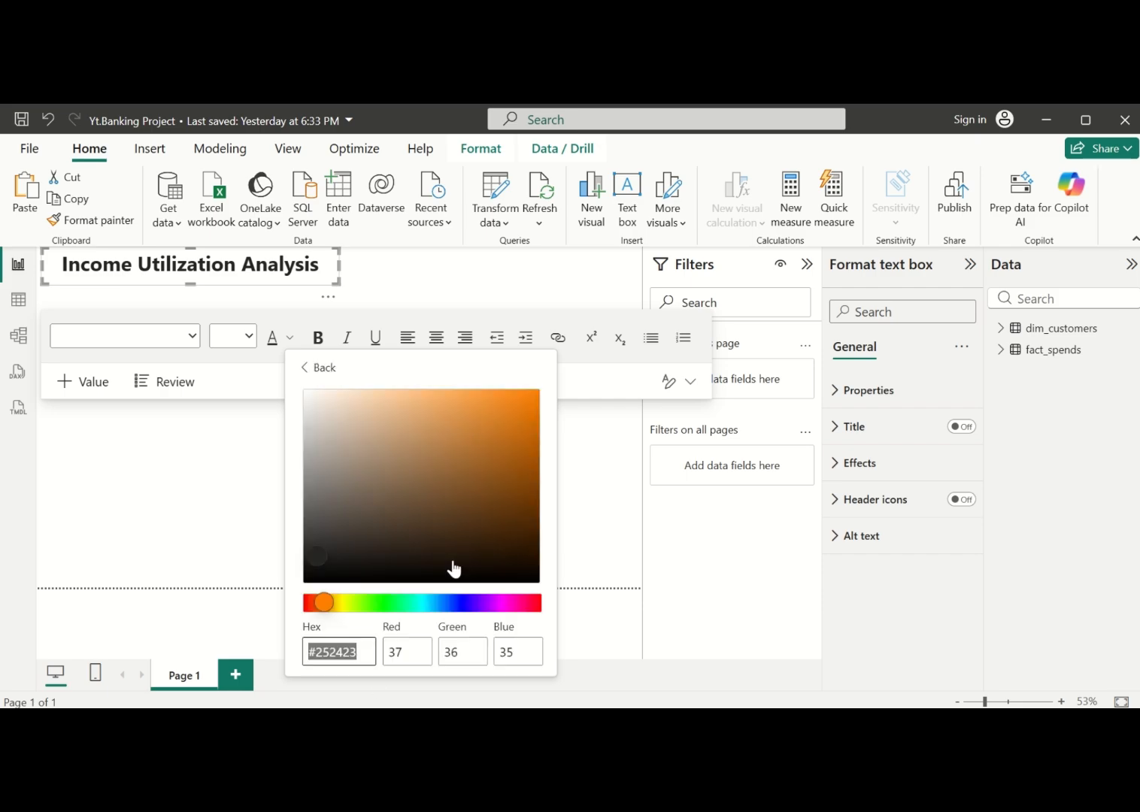
click(381, 607)
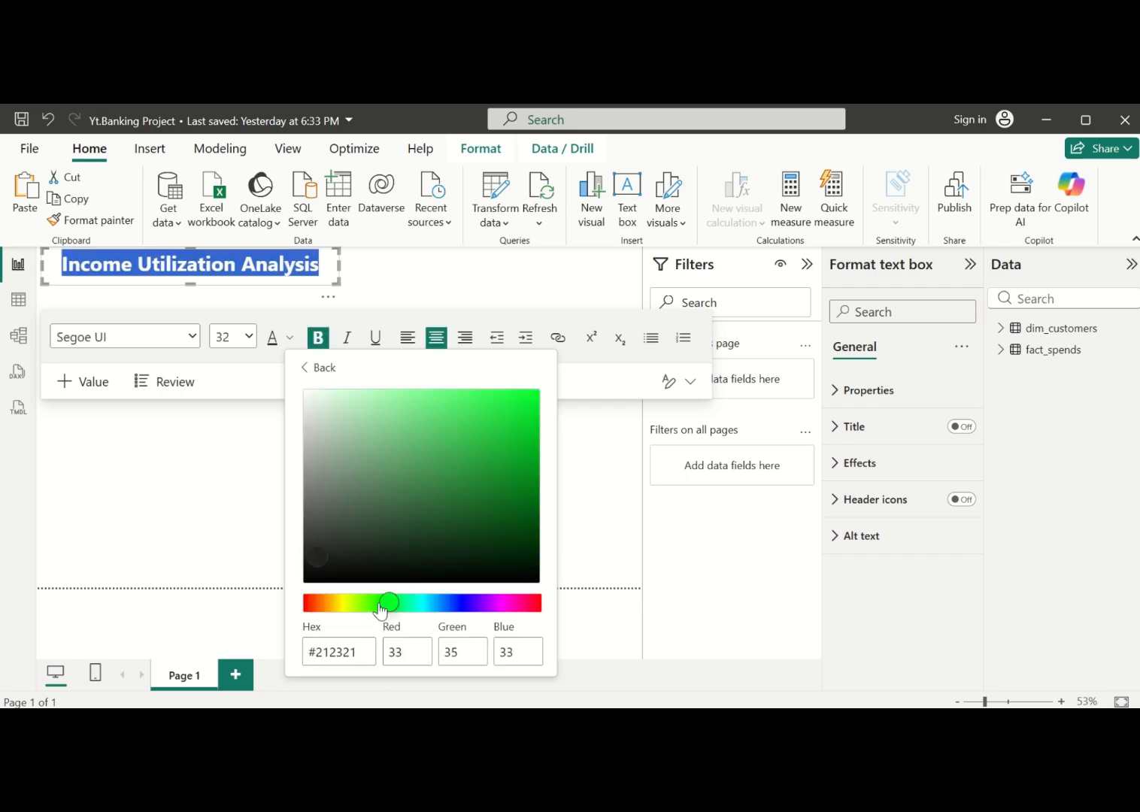
click(469, 421)
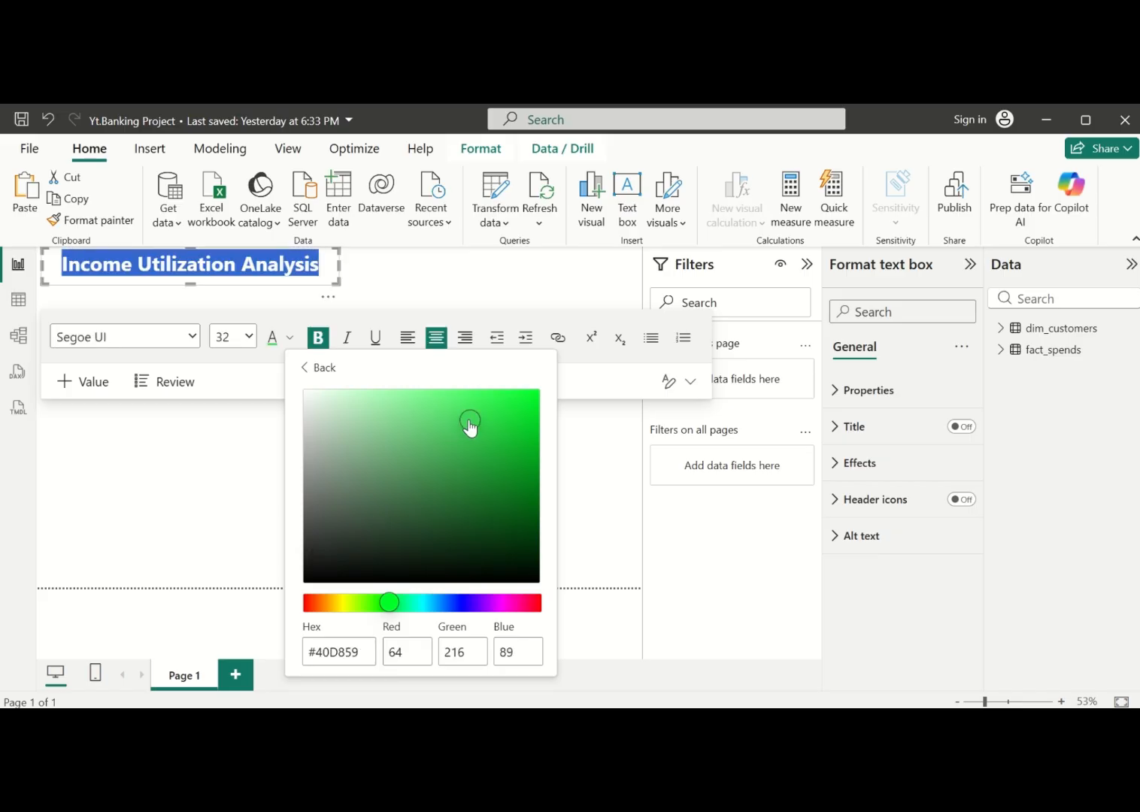
click(487, 419)
click(569, 630)
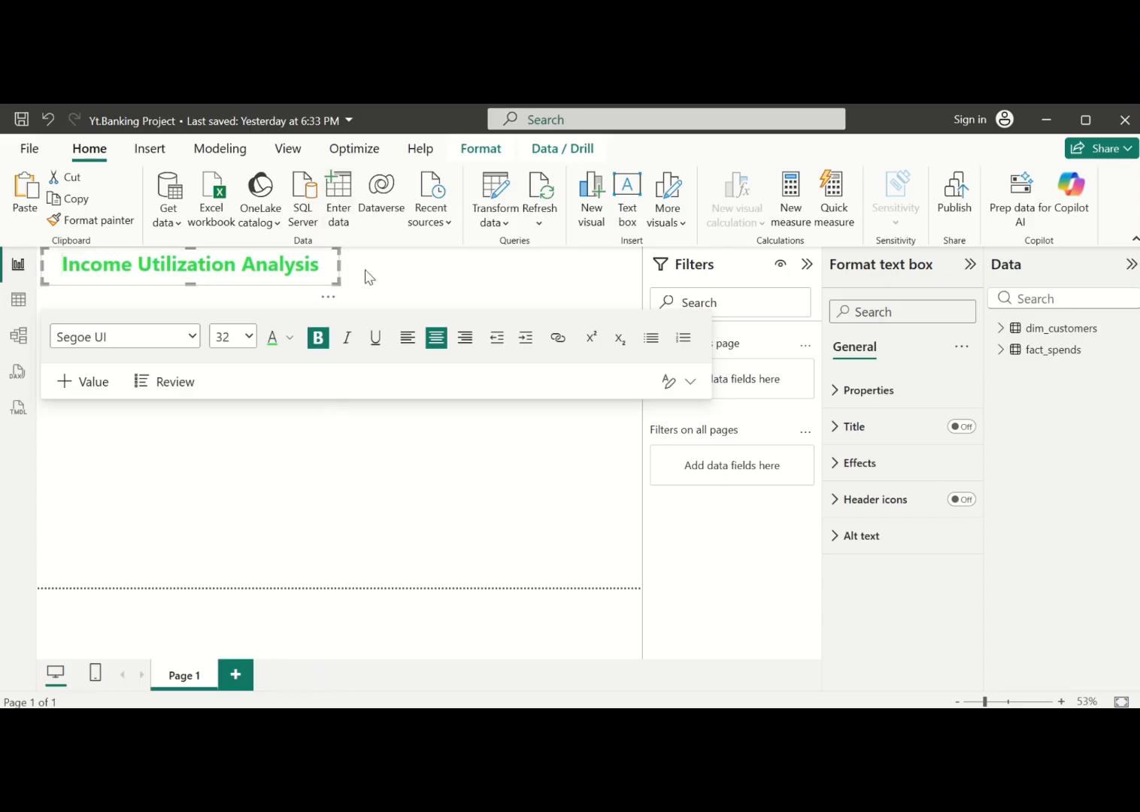
Turn on the shadow effect for the title text box and set the shadow color to the orange theme color
click(836, 463)
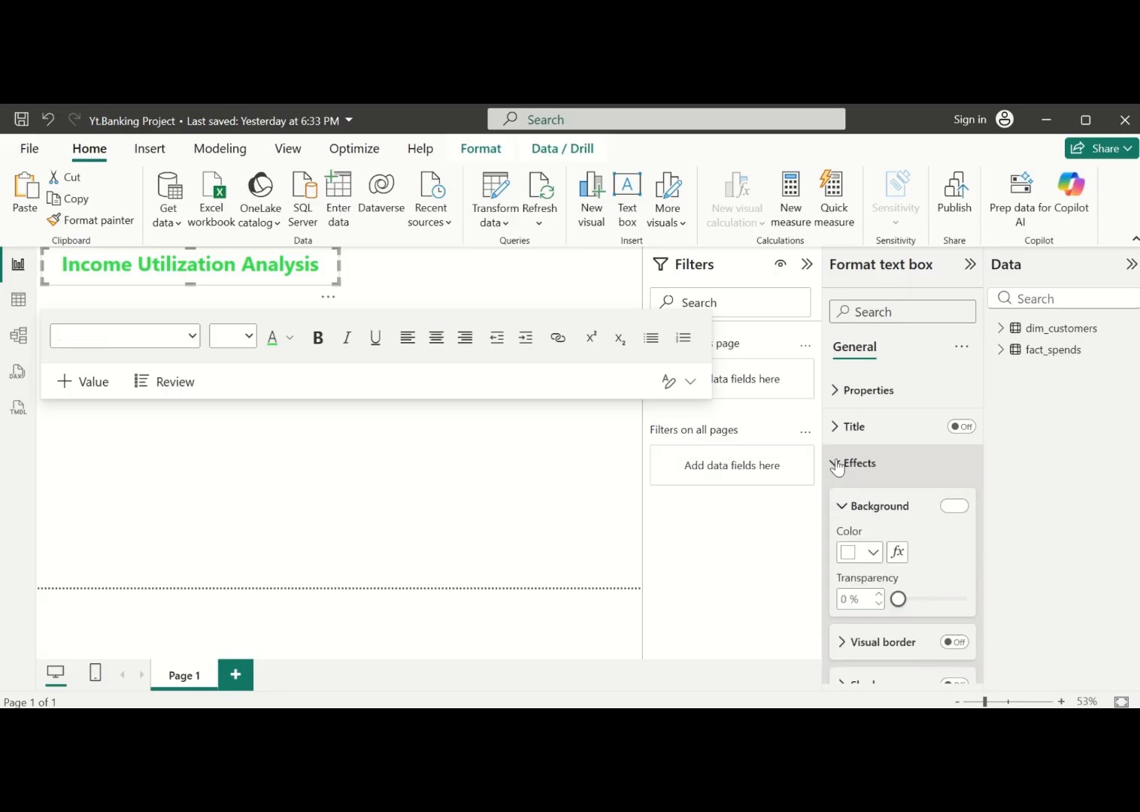
scroll(872, 586, down, 2)
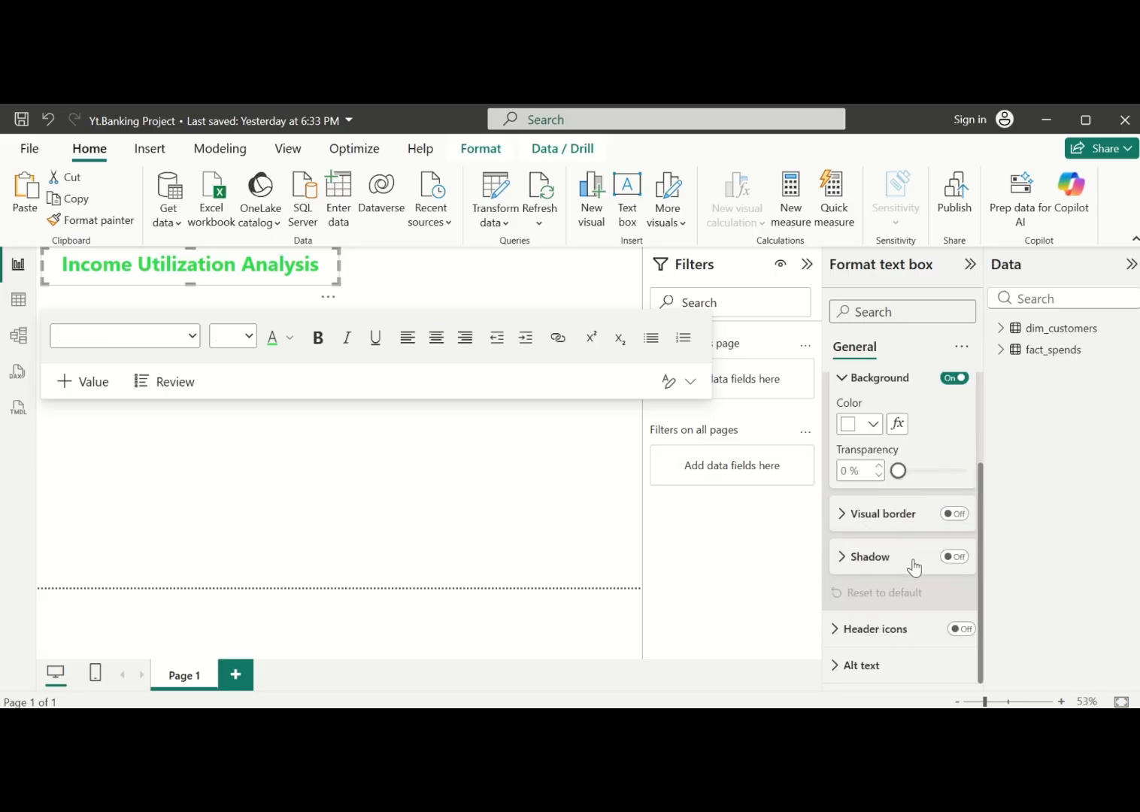
click(945, 559)
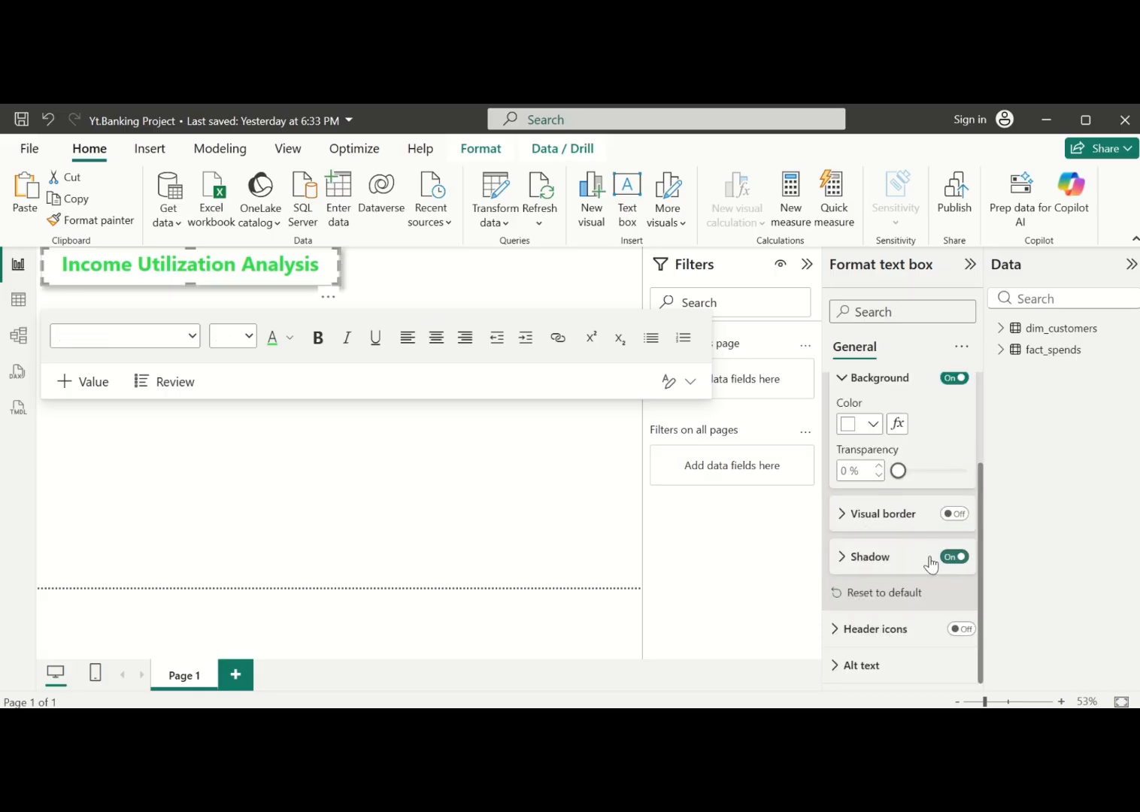
click(843, 557)
click(875, 606)
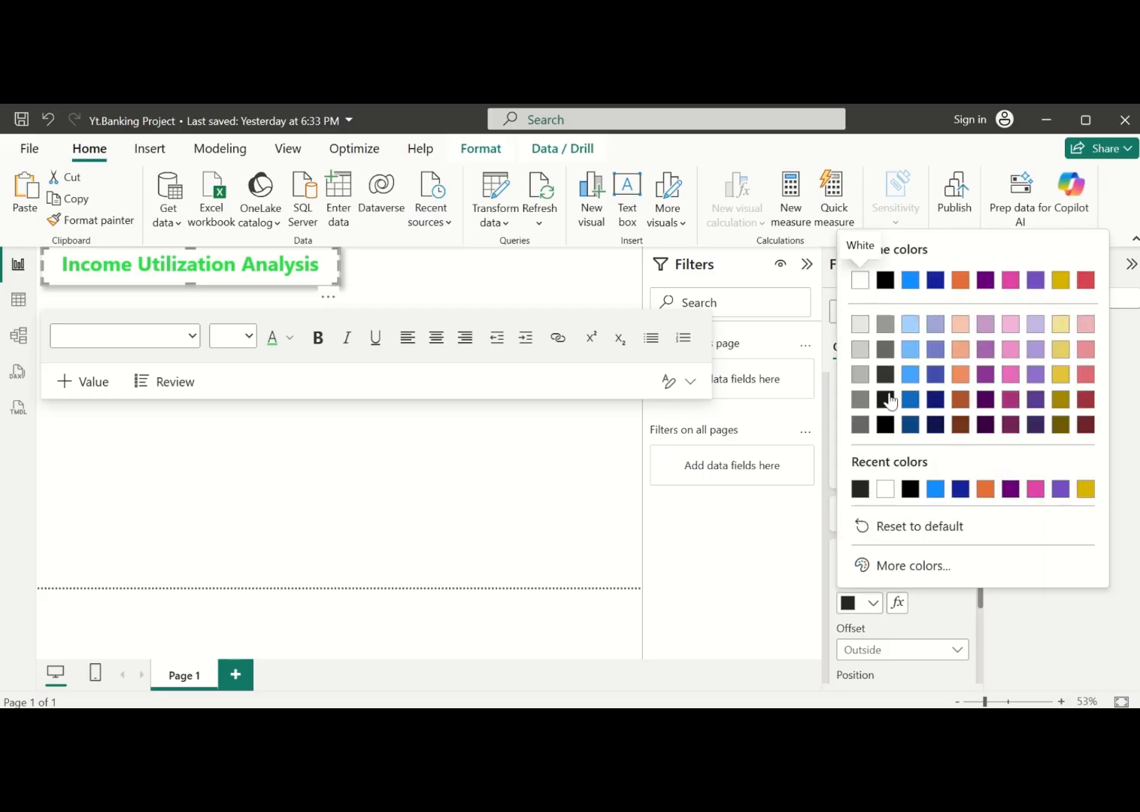
click(964, 279)
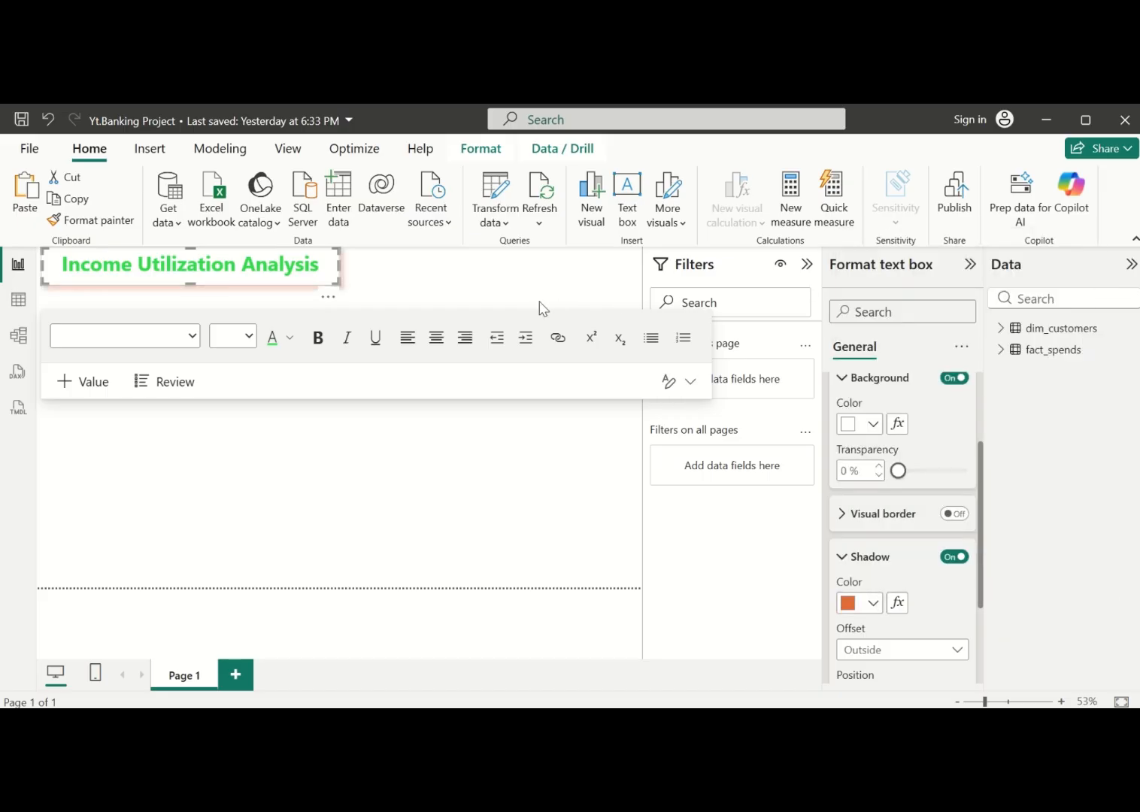
click(429, 287)
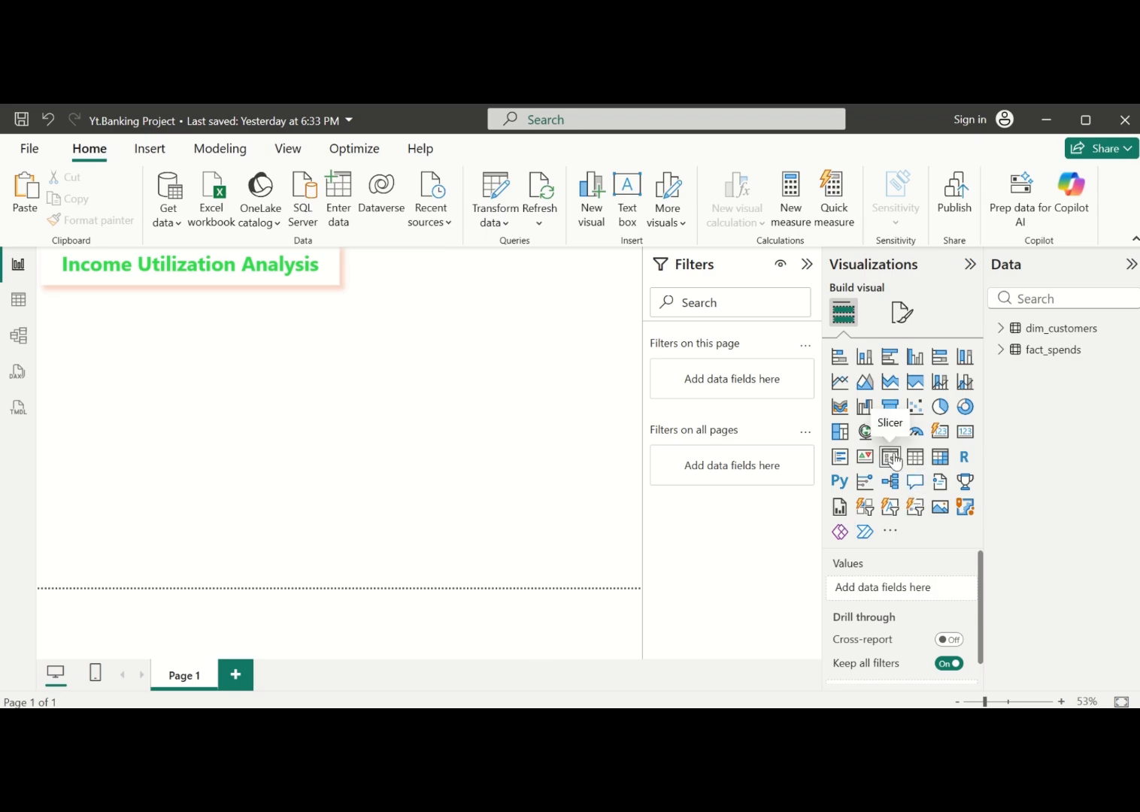
Add a small slicer below the title near the page's left edge and fill it with payment_type from fact_spends
drag(886, 453, 110, 363)
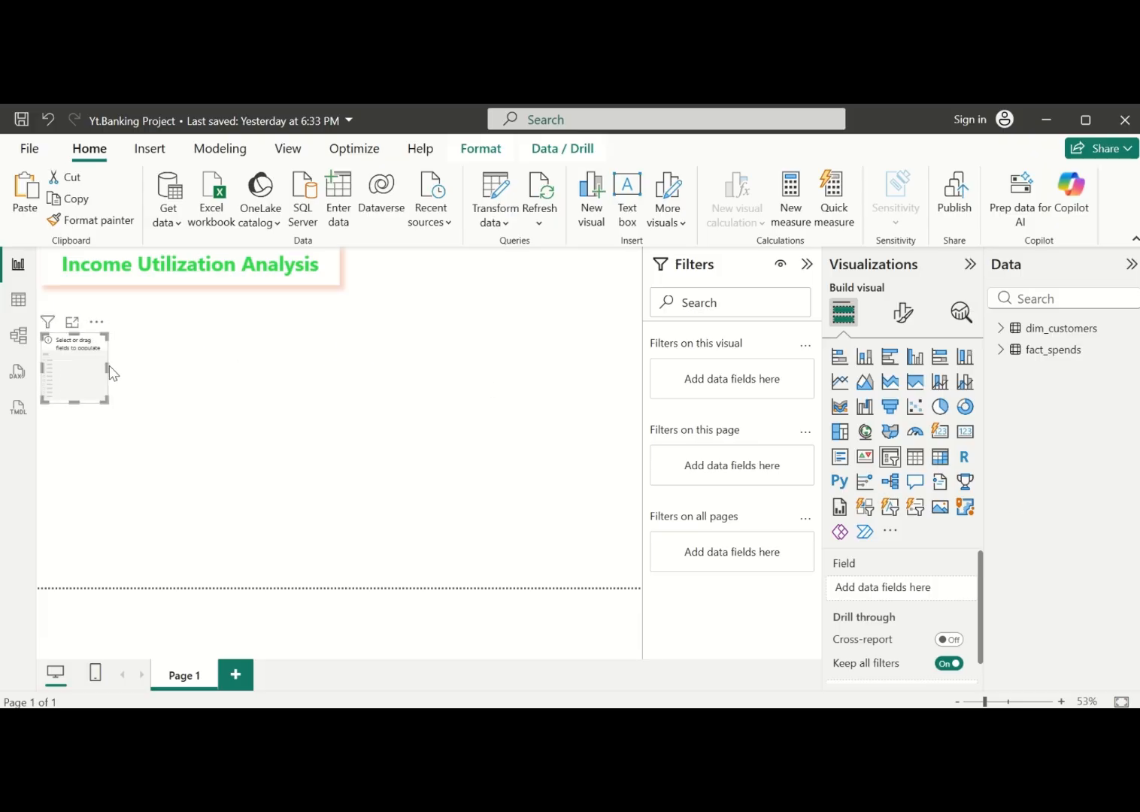
mouse_move(107, 367)
mouse_down()
mouse_move(143, 372)
mouse_move(121, 372)
mouse_up()
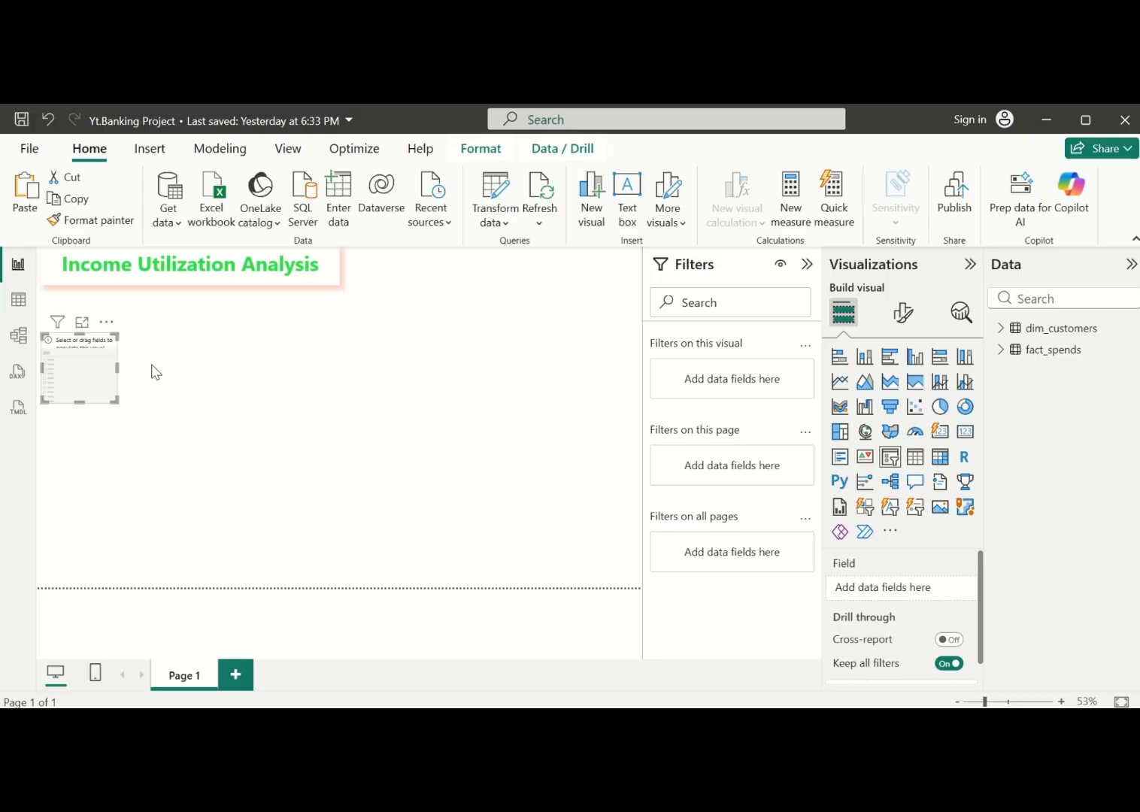
click(1003, 329)
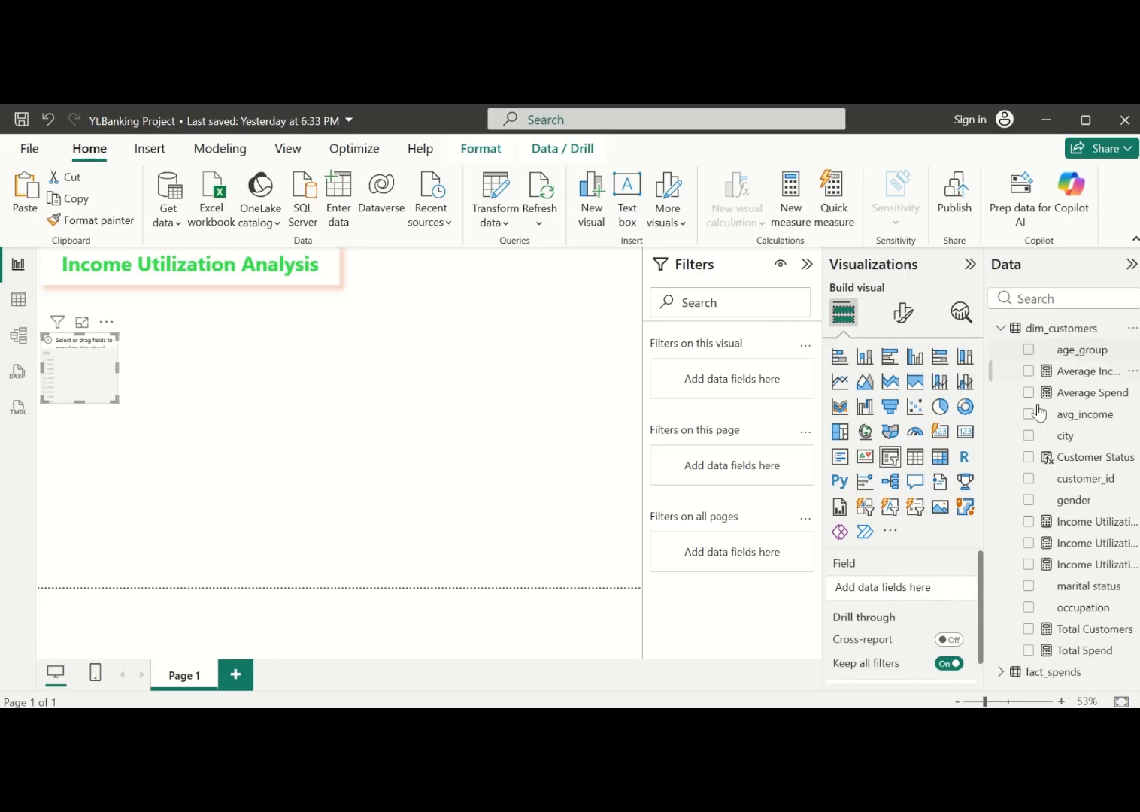
click(1000, 329)
click(1001, 349)
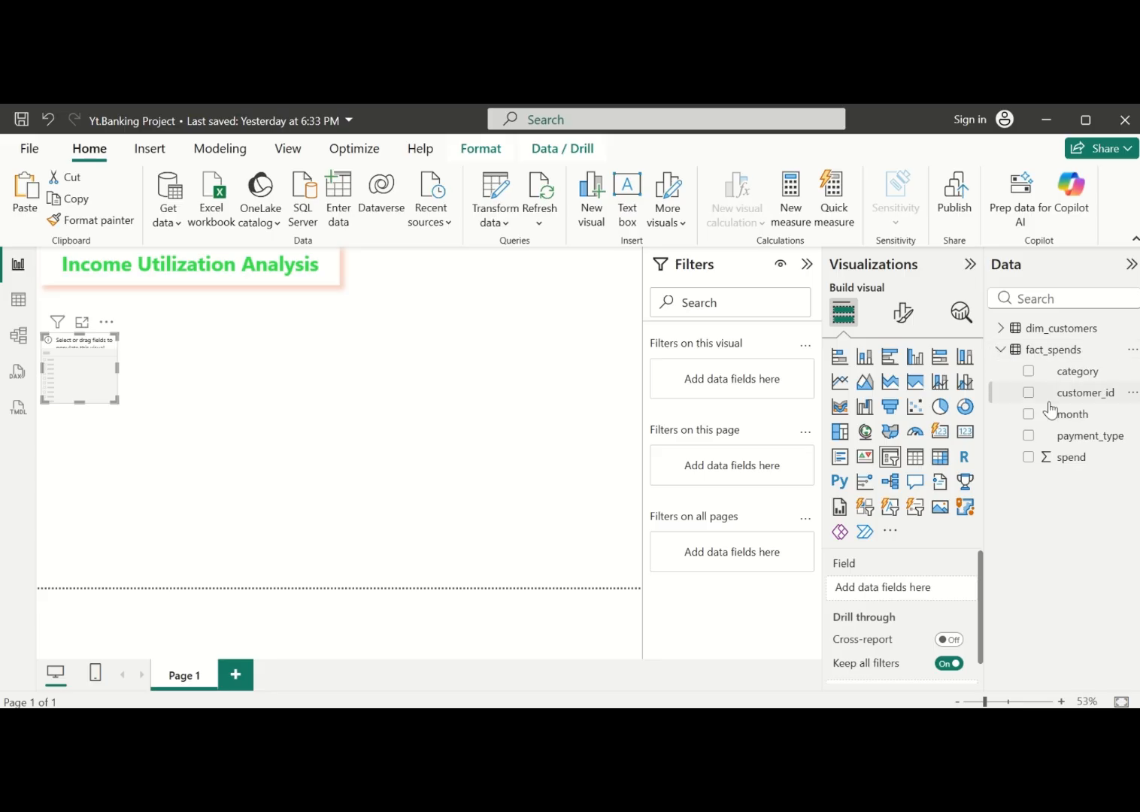
click(1028, 436)
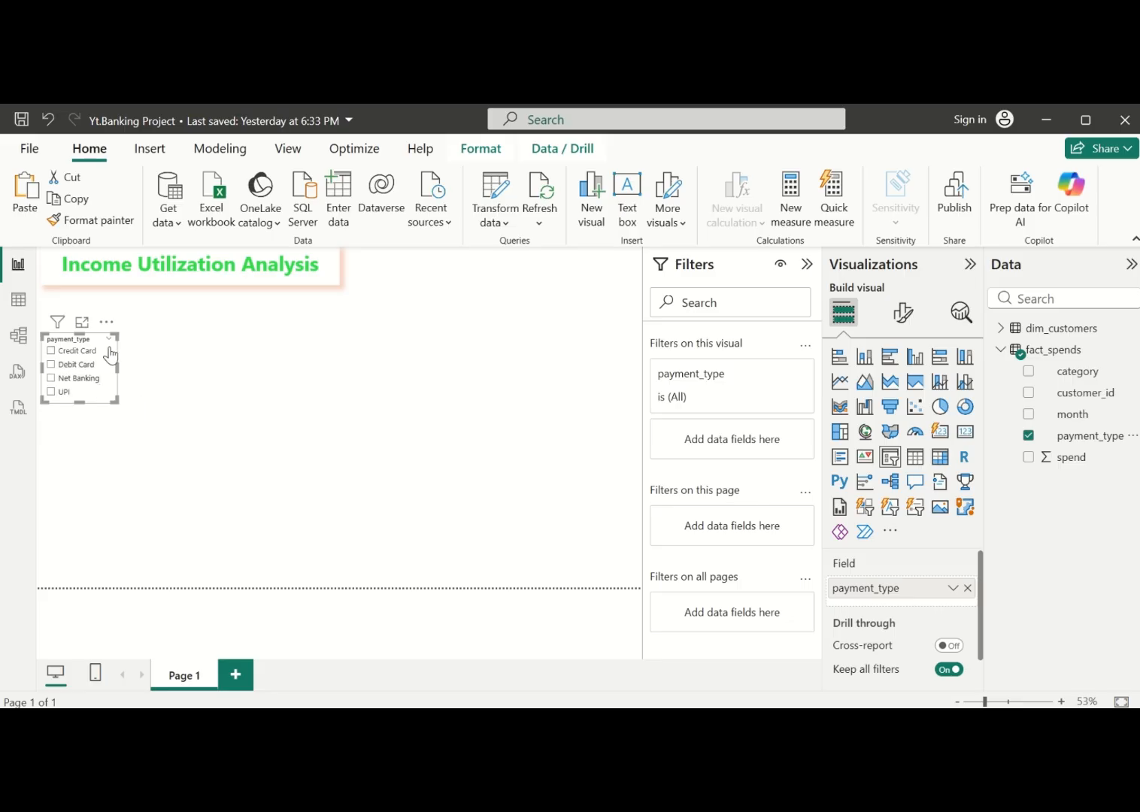
Open the visual formatting options for the payment_type slicer
click(904, 322)
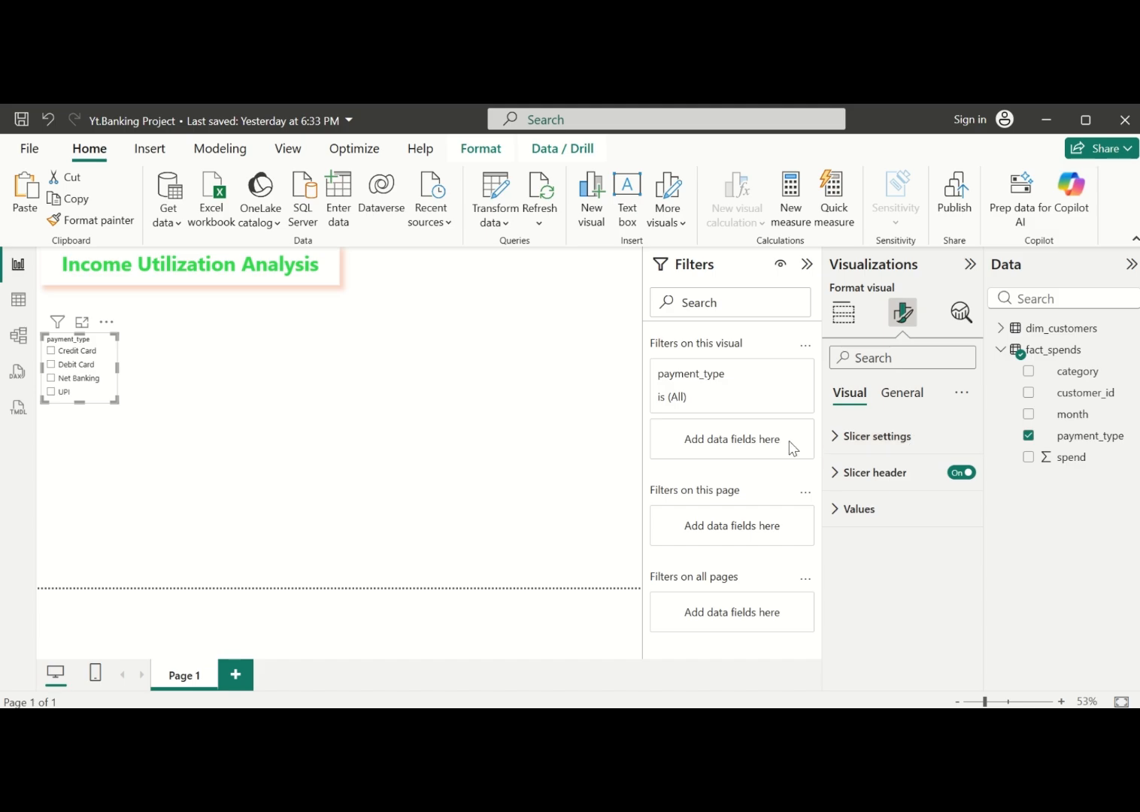
Change the payment_type slicer to the Dropdown style and resize it to be shorter and slightly wider
click(843, 438)
click(903, 529)
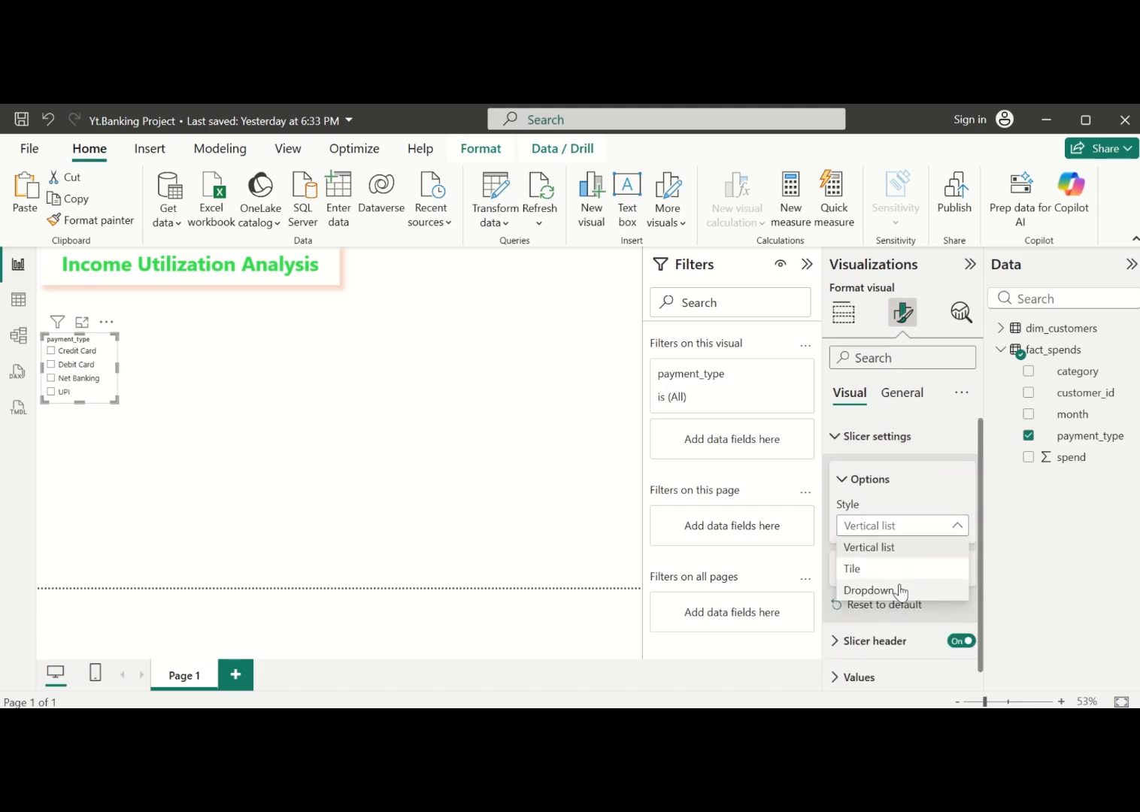
click(896, 588)
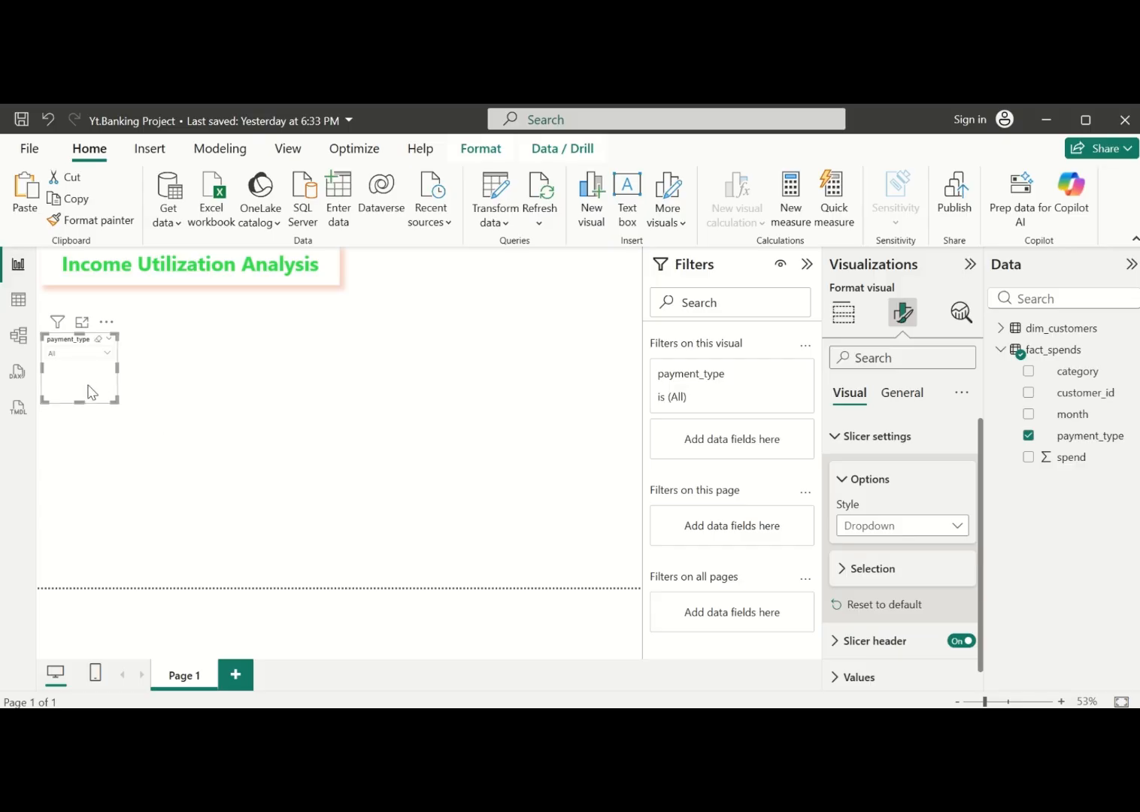
drag(80, 402, 92, 381)
mouse_move(118, 355)
mouse_down()
mouse_move(165, 364)
mouse_move(130, 364)
mouse_up()
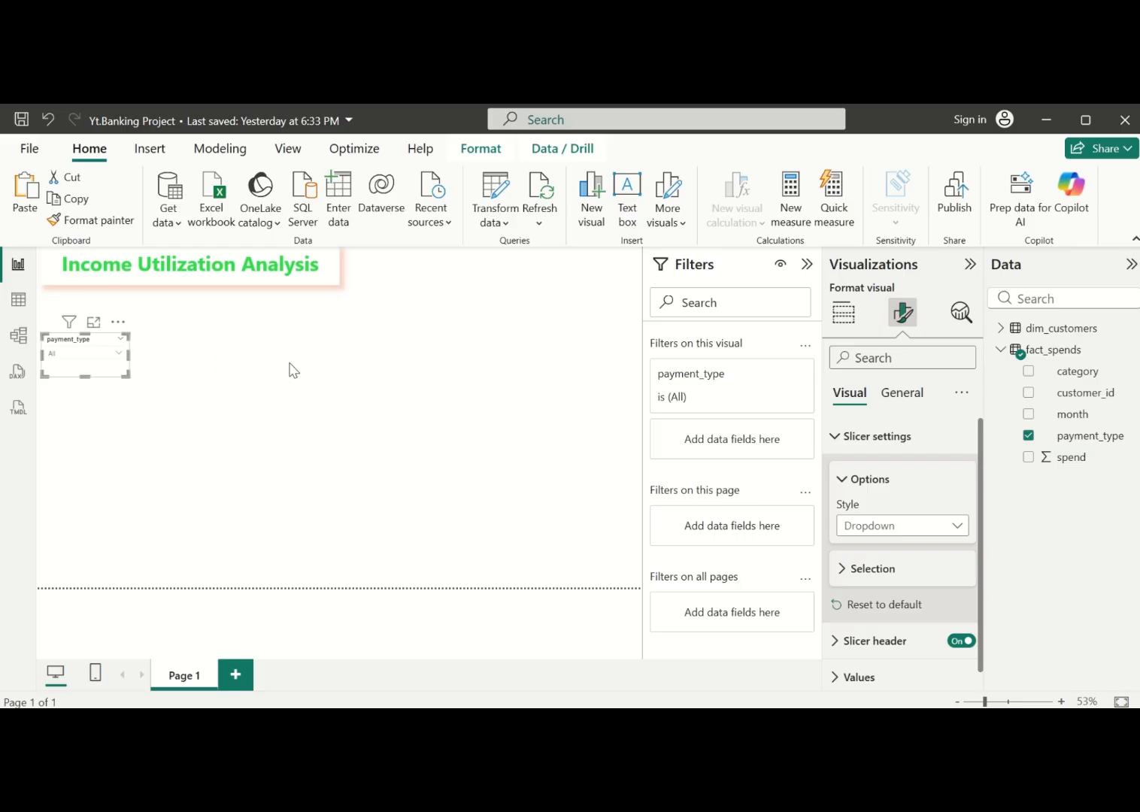
Set the payment_type slicer's overall background to the custom green #08EE7F and check its option list
click(895, 398)
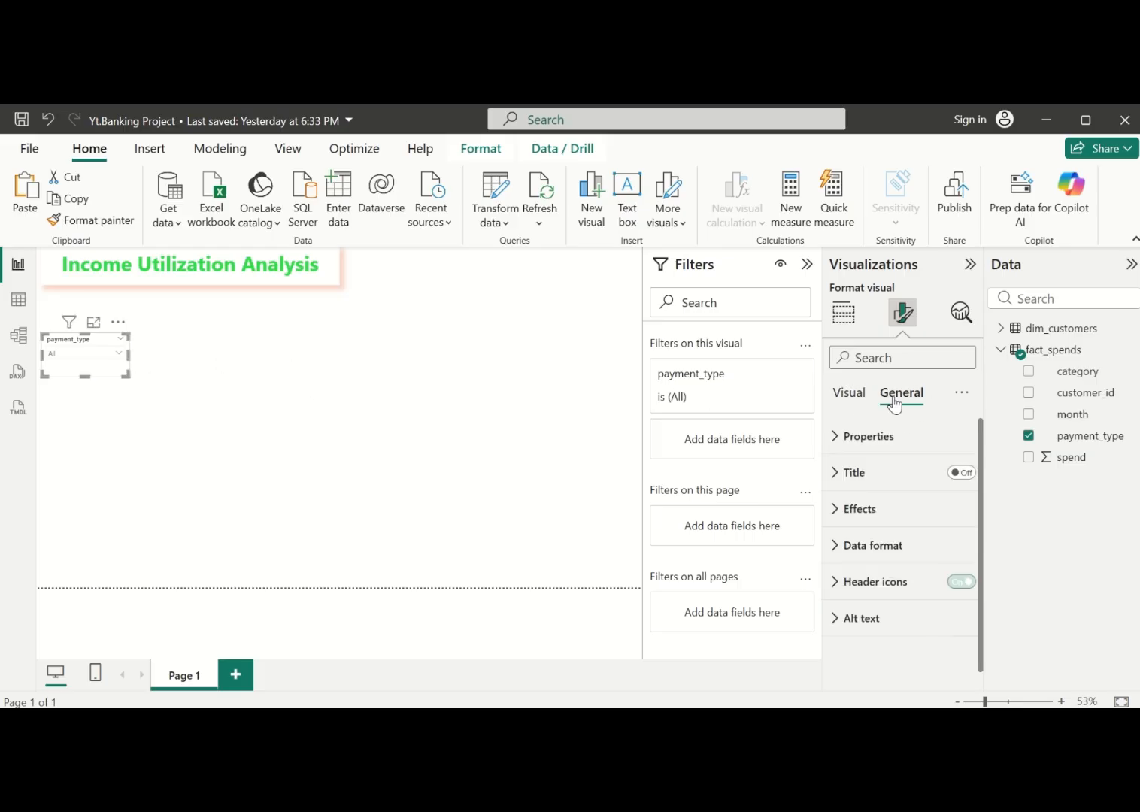
click(848, 513)
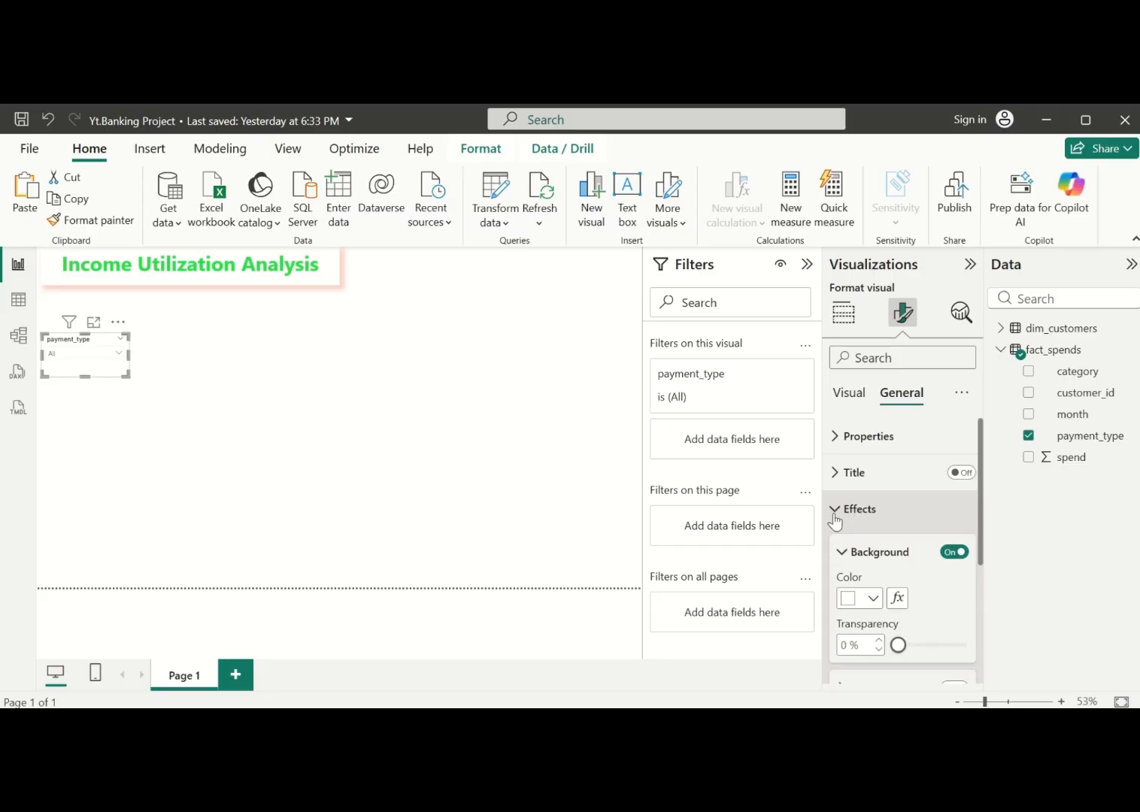
click(874, 598)
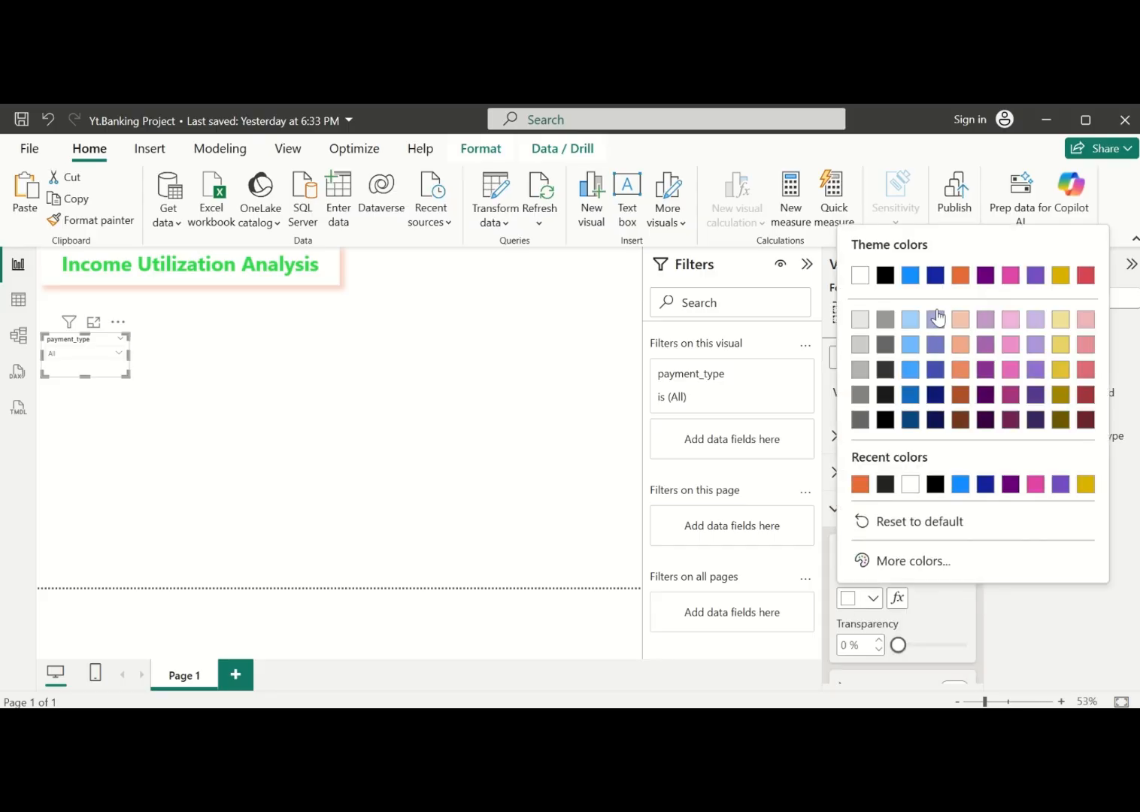
click(913, 561)
click(937, 480)
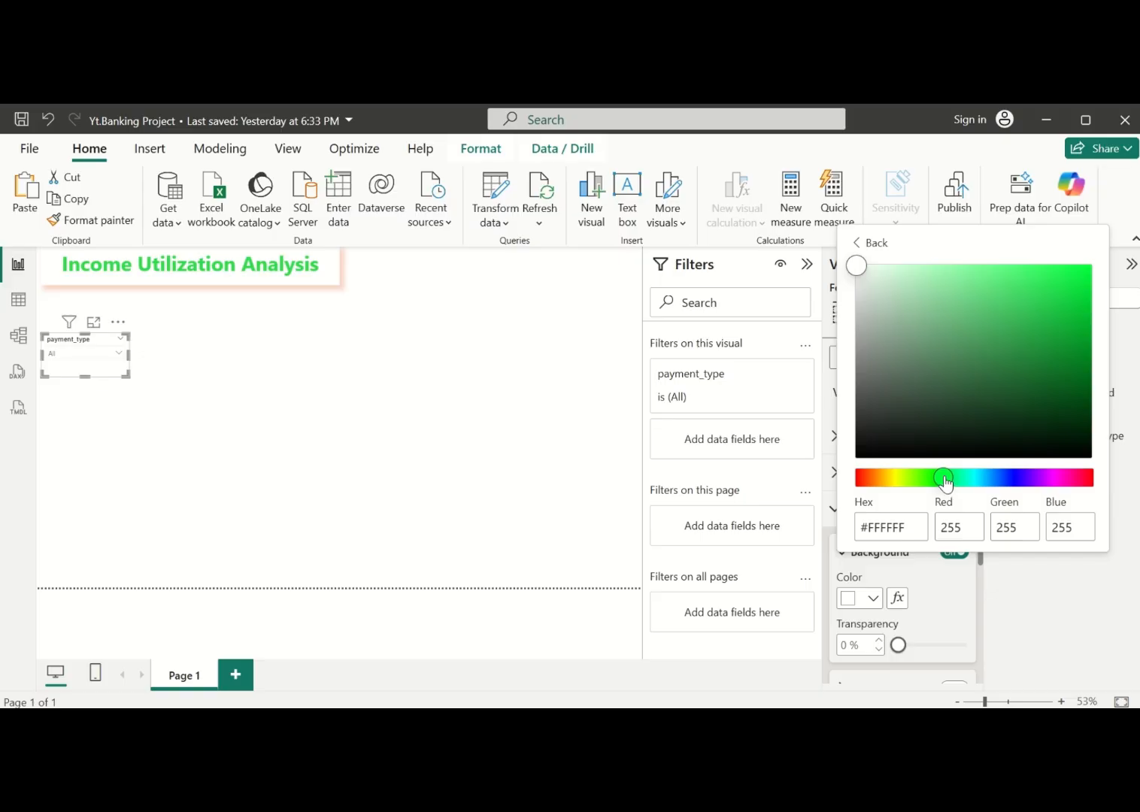
drag(944, 482, 952, 478)
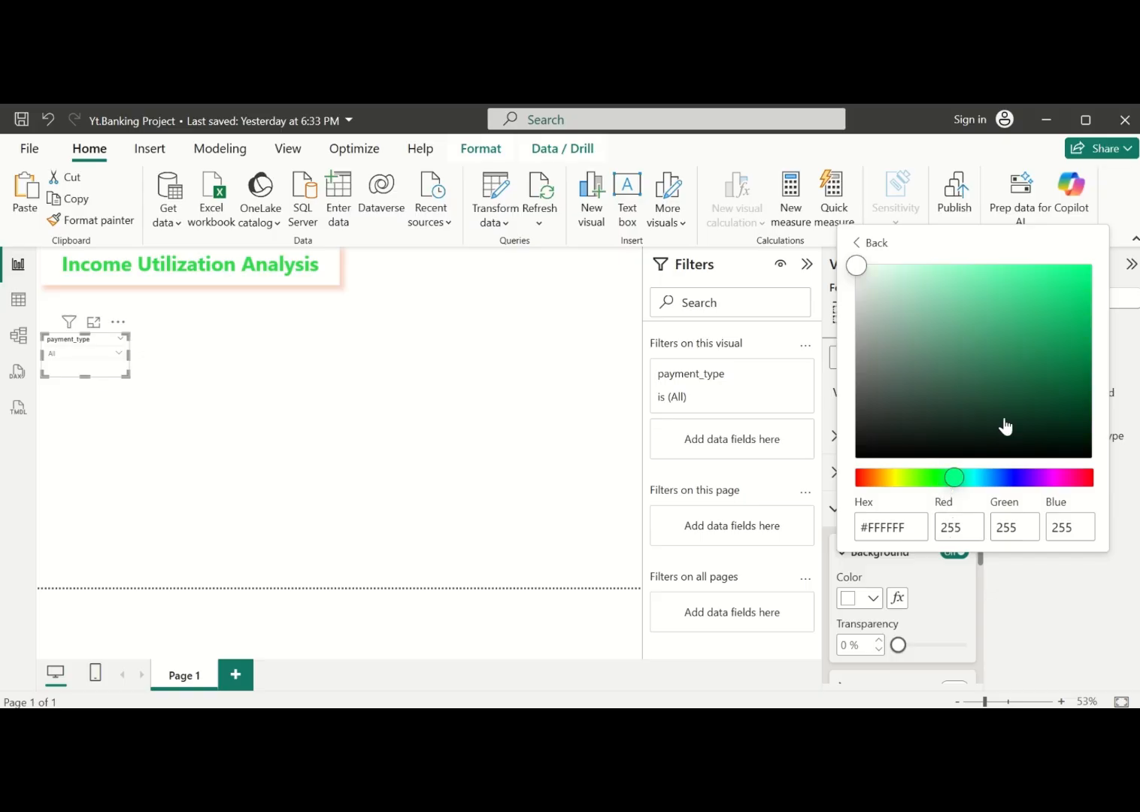
click(1042, 302)
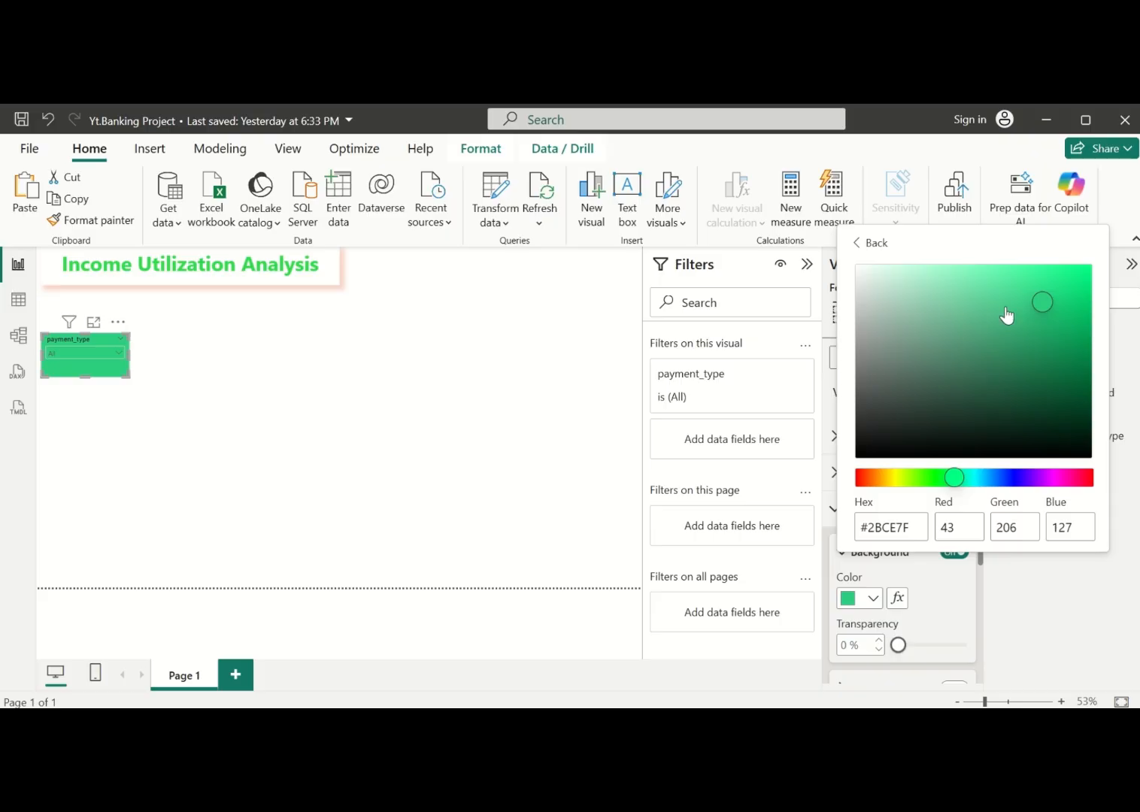
click(1083, 277)
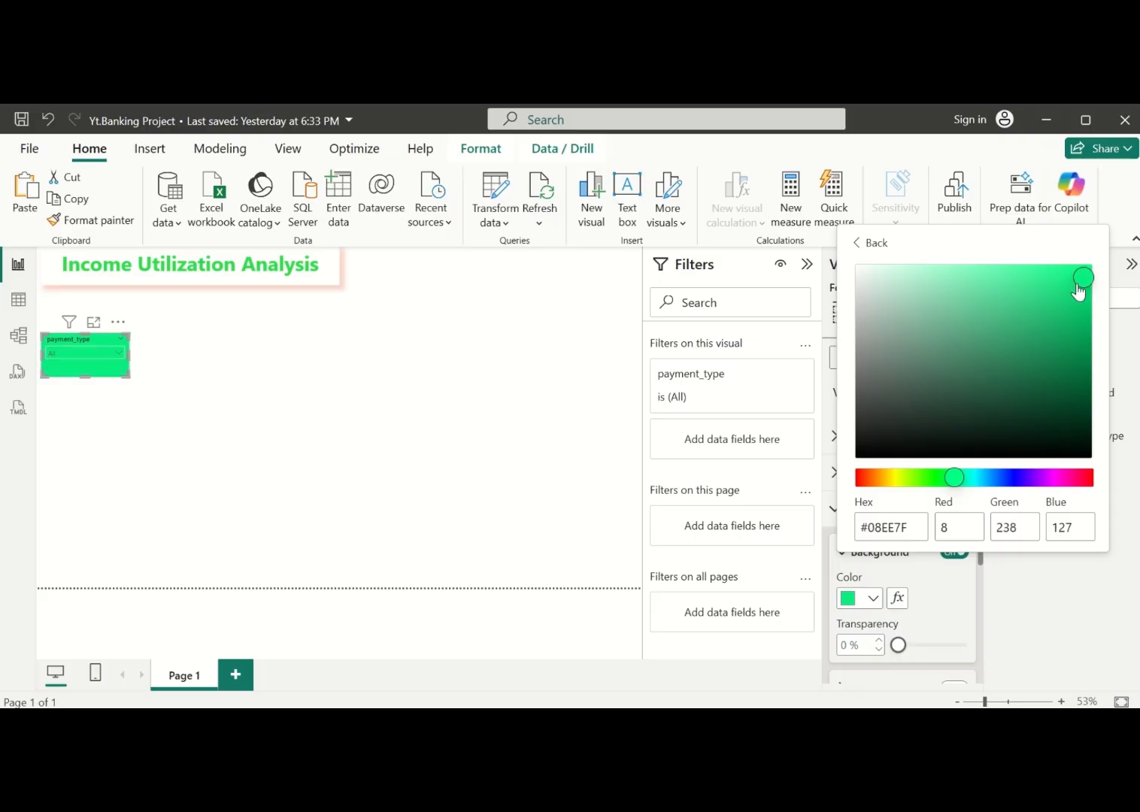
click(579, 418)
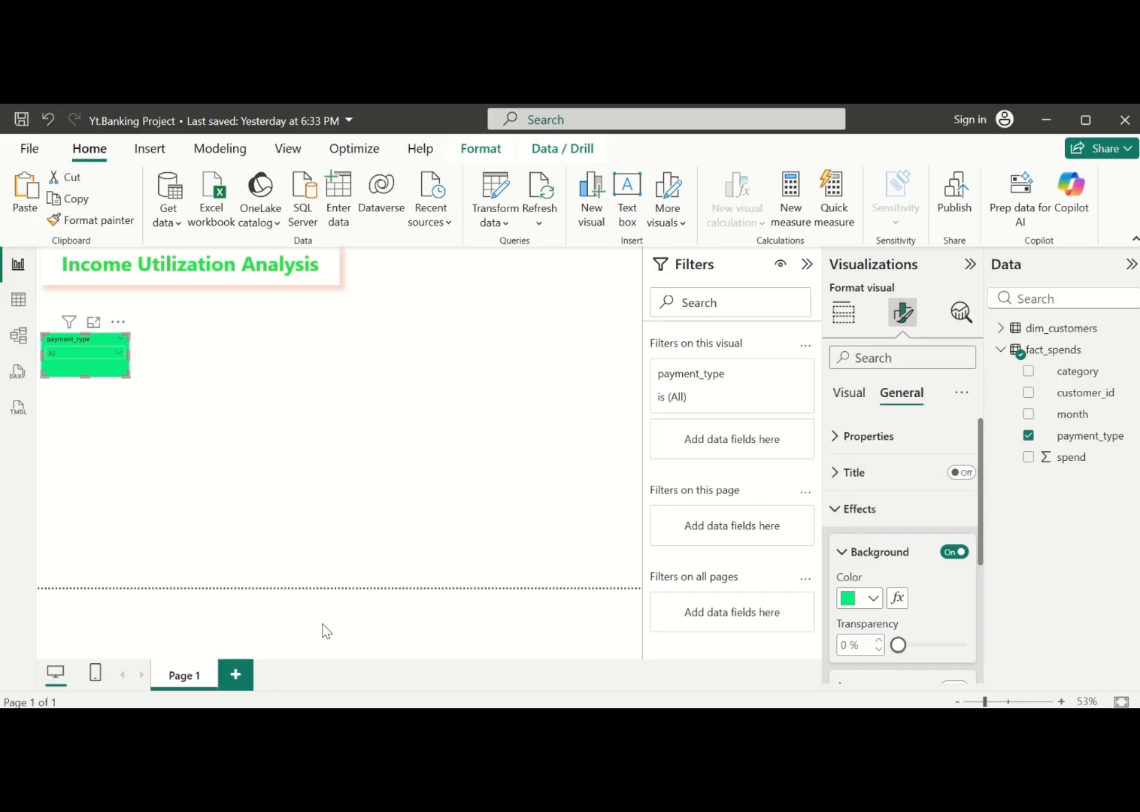
click(113, 358)
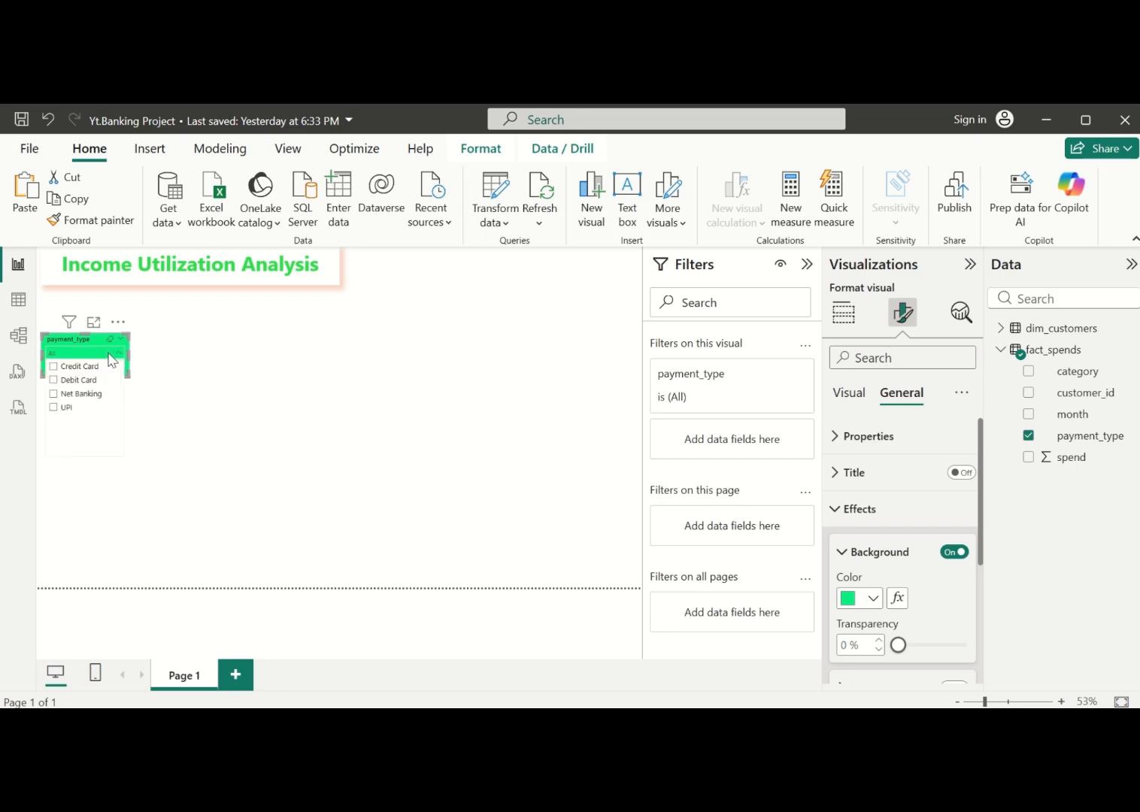
click(166, 366)
Change the slicer header's title text to "Payment_type" and make it bold
click(109, 377)
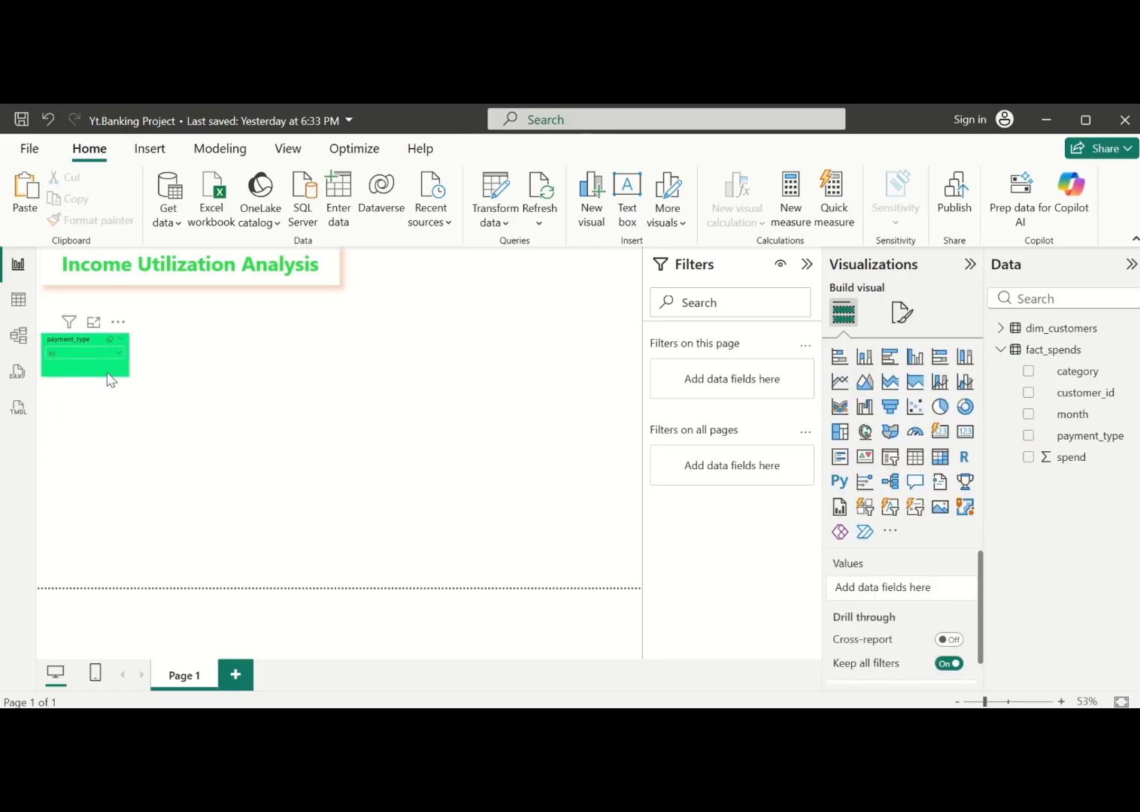
click(904, 316)
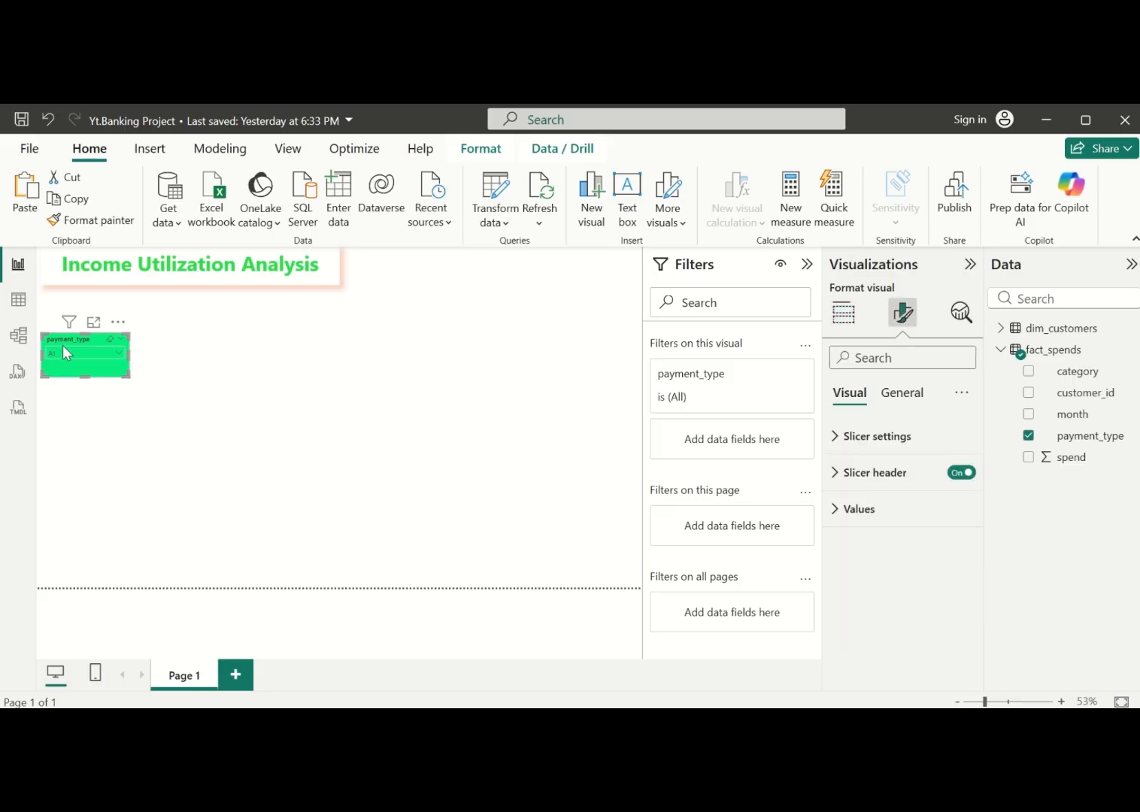
click(837, 480)
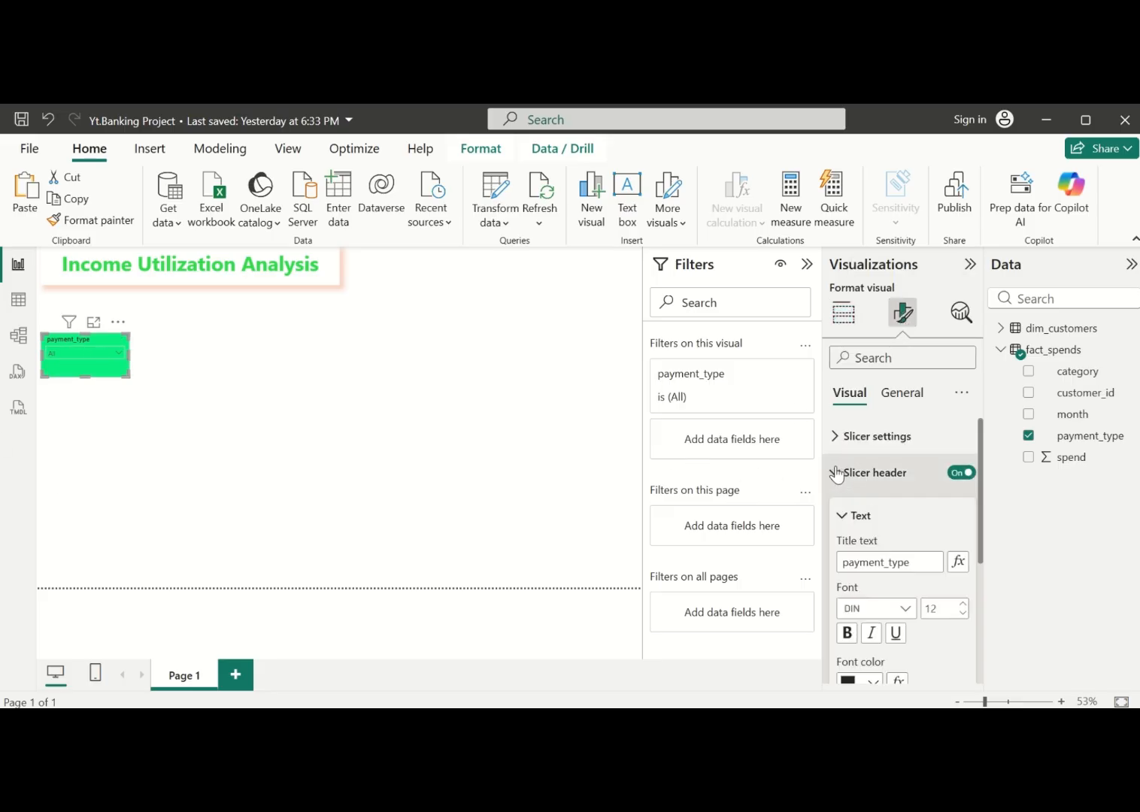
click(849, 564)
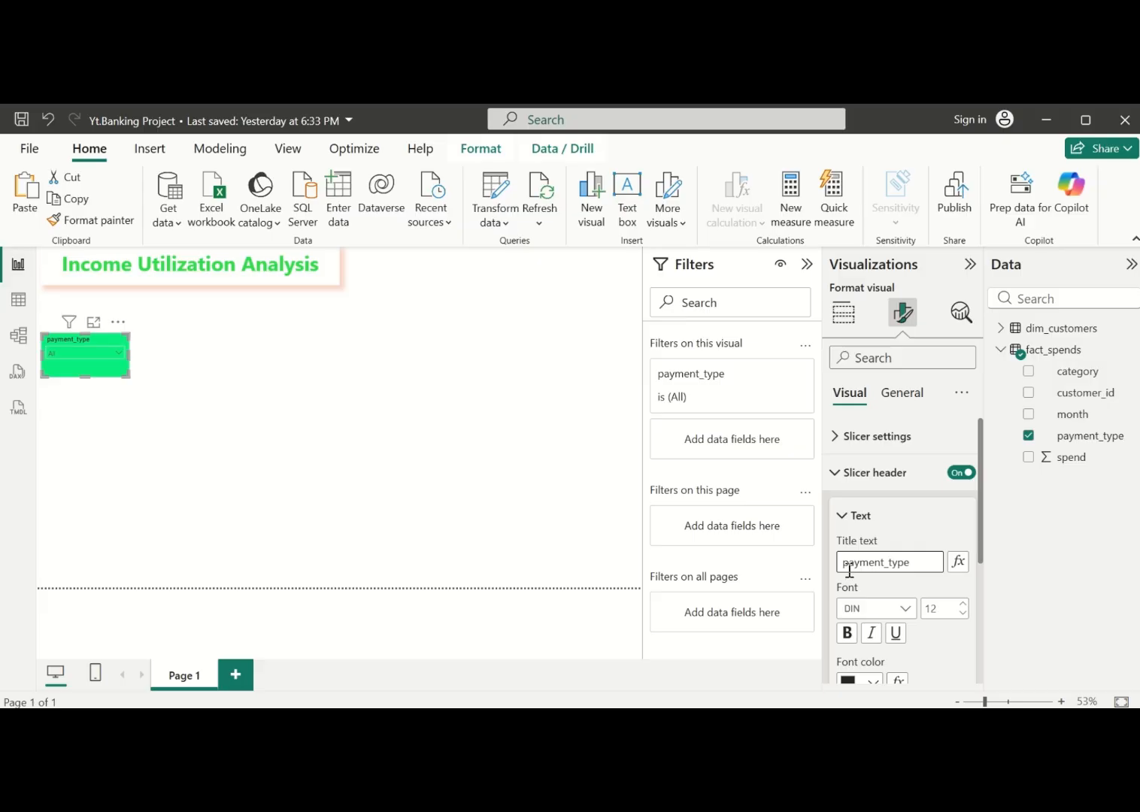
key(BackSpace)
text(P)
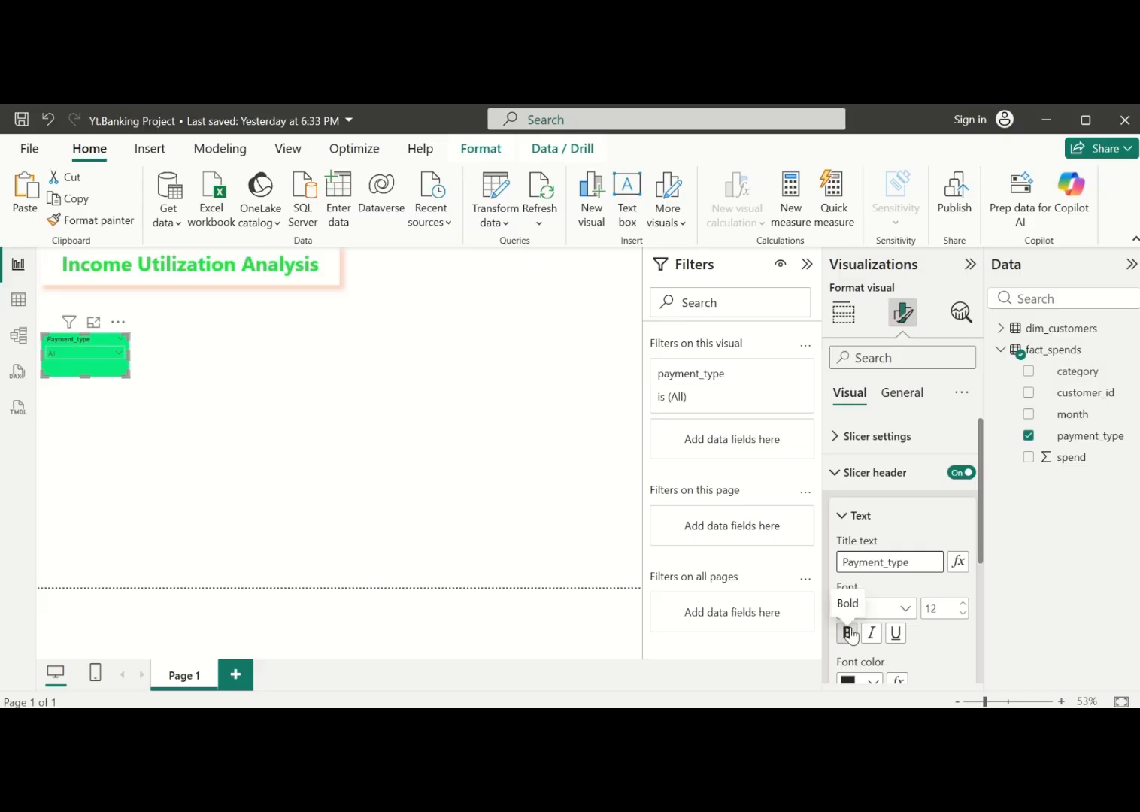
click(847, 633)
scroll(887, 616, down, 1)
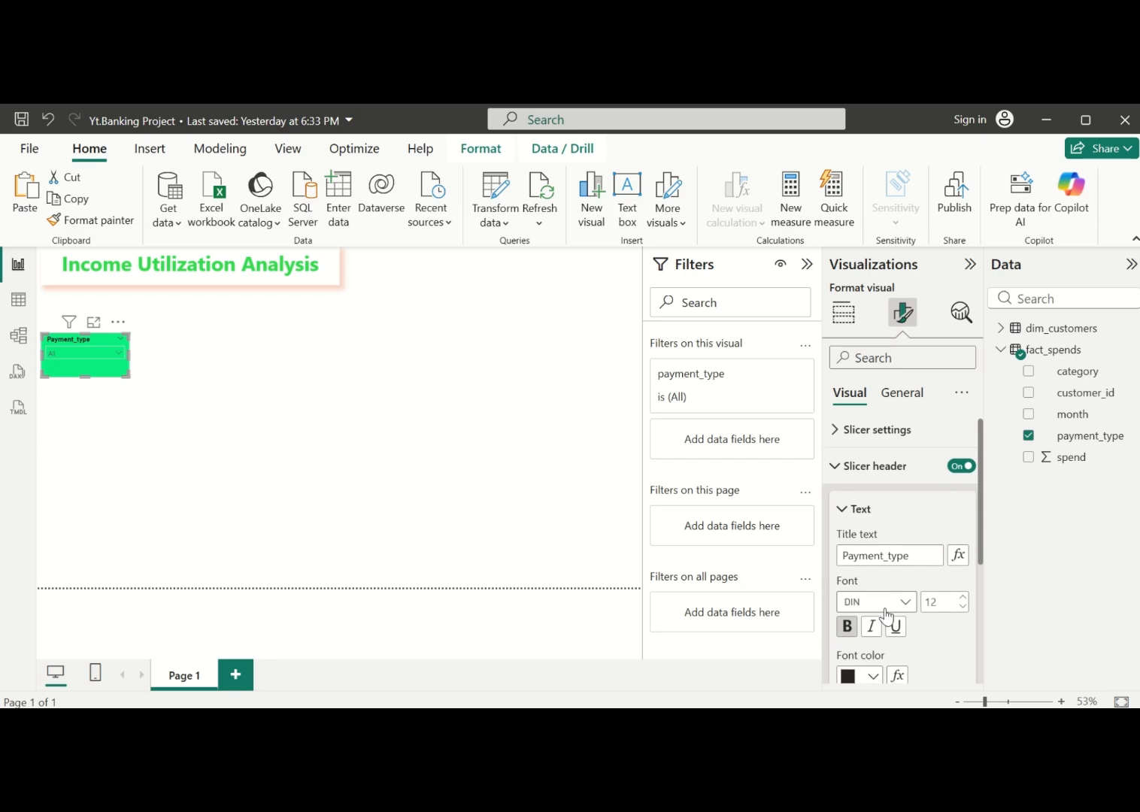
scroll(887, 616, down, 3)
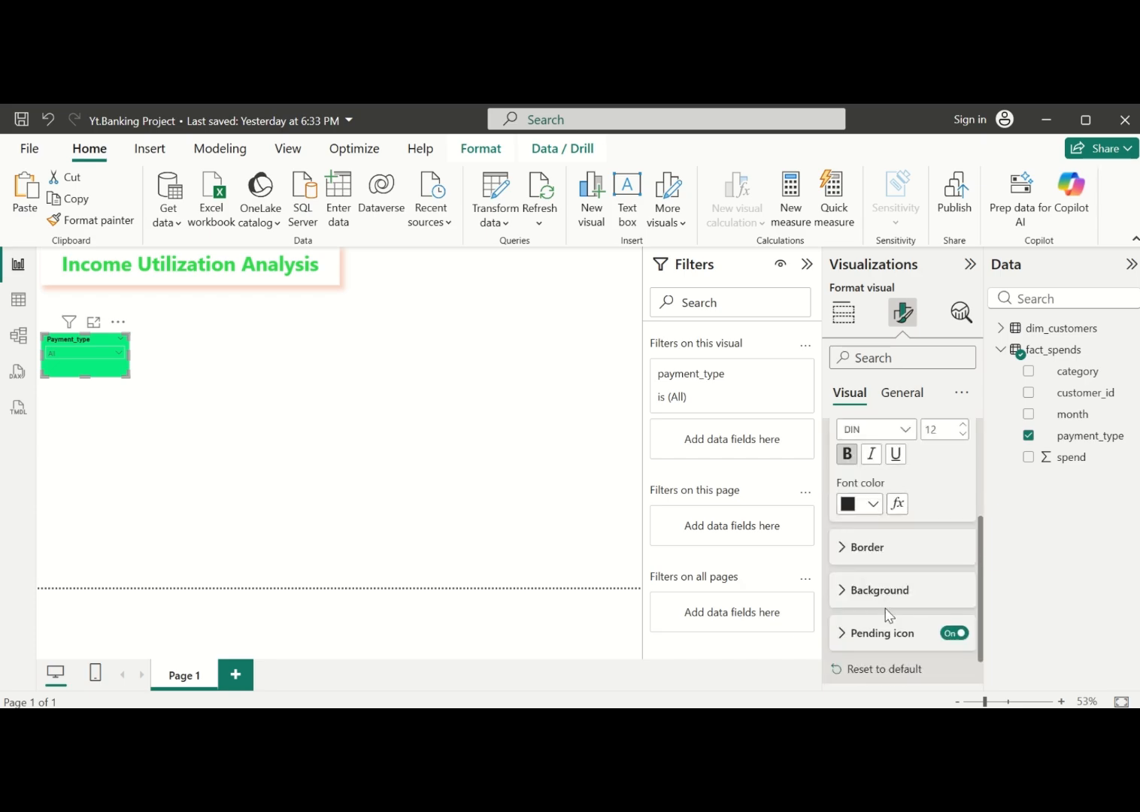
scroll(889, 615, up, 3)
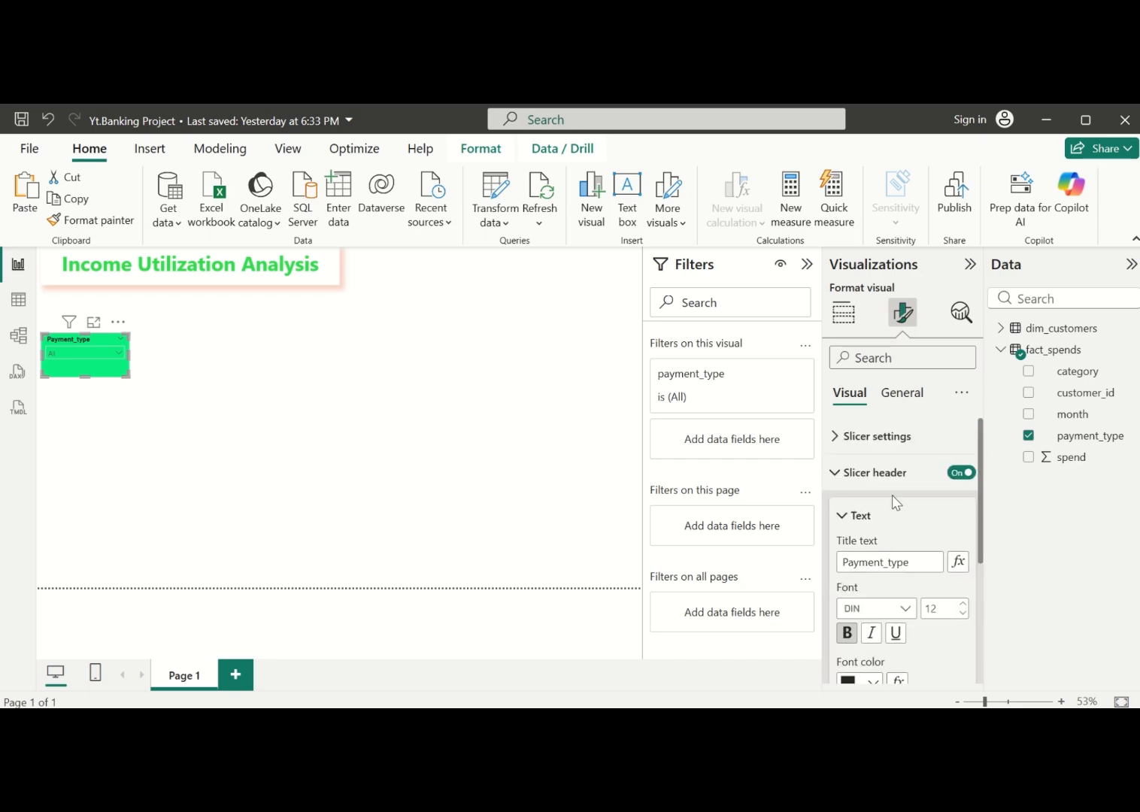
click(842, 475)
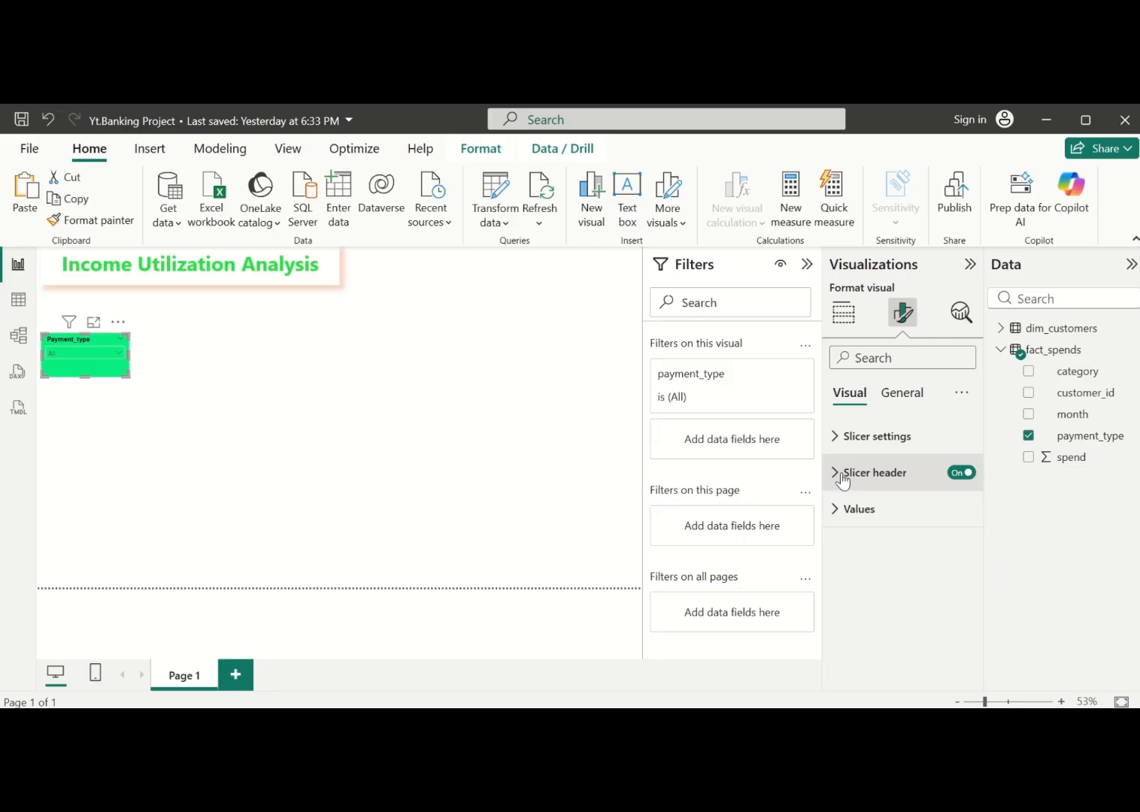
Make the slicer's values bold with font size 14 and check them in the expanded list
click(840, 514)
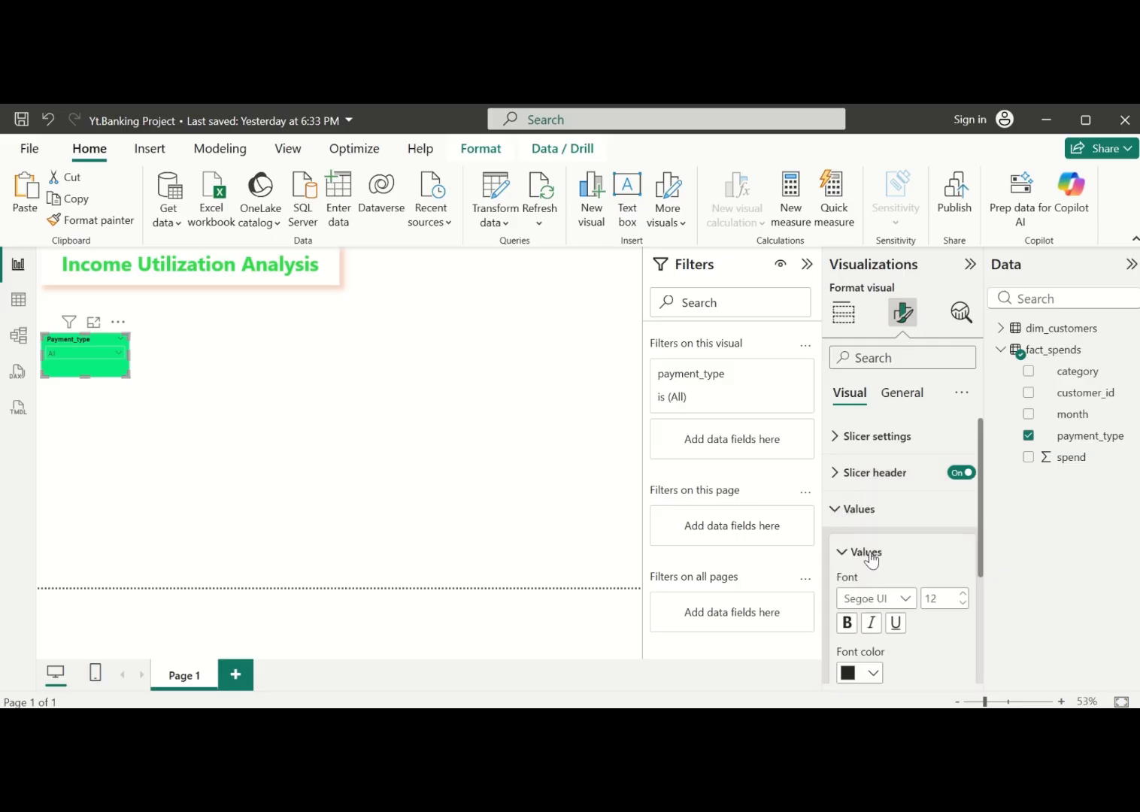
scroll(938, 603, down, 3)
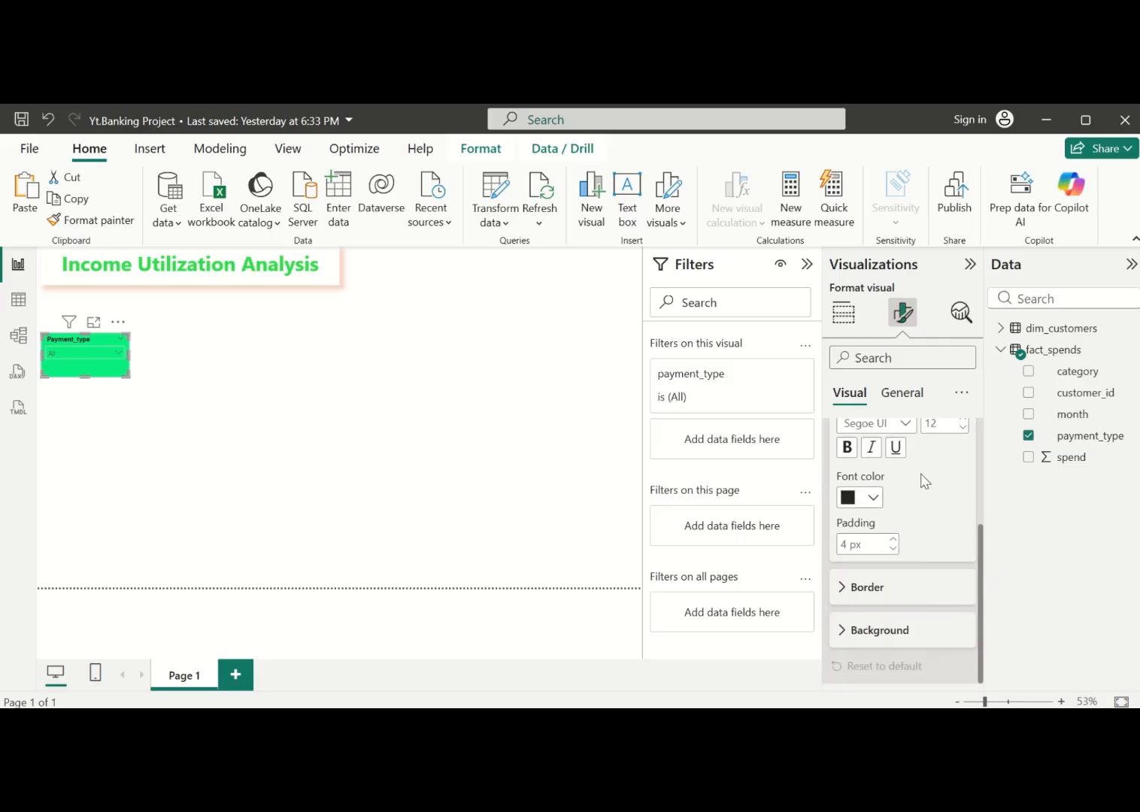
scroll(921, 478, up, 2)
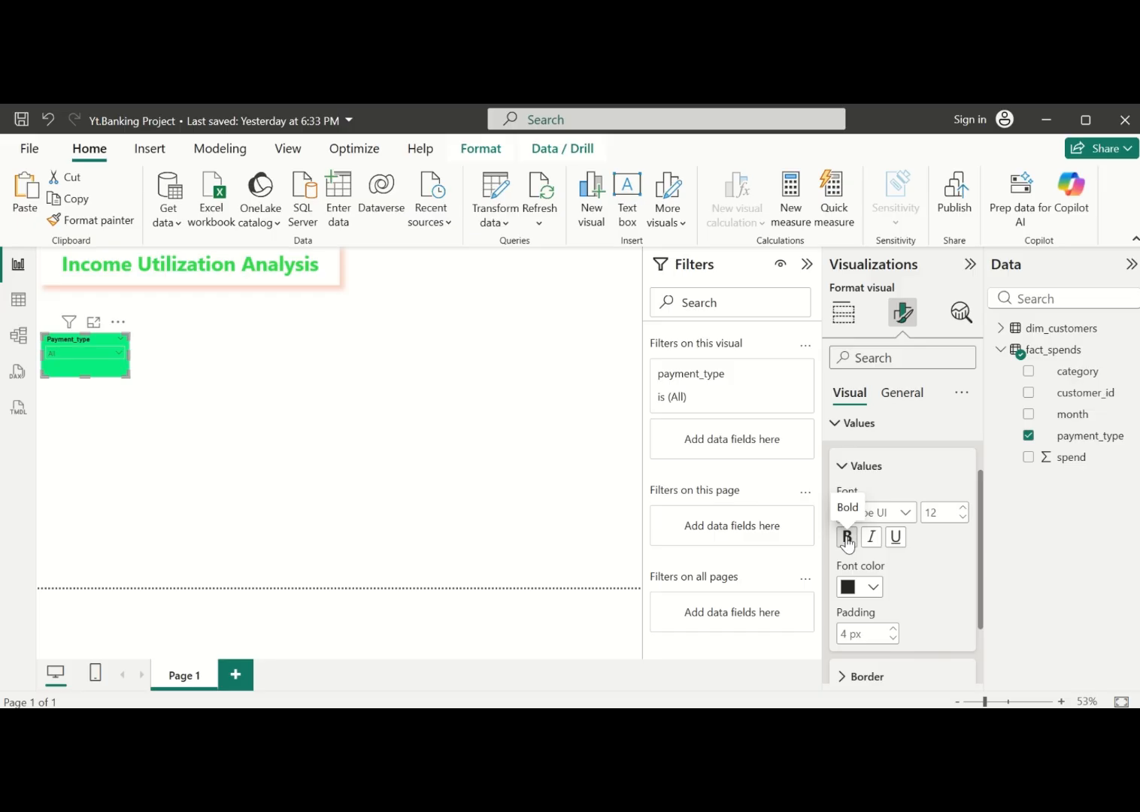
click(846, 538)
click(962, 510)
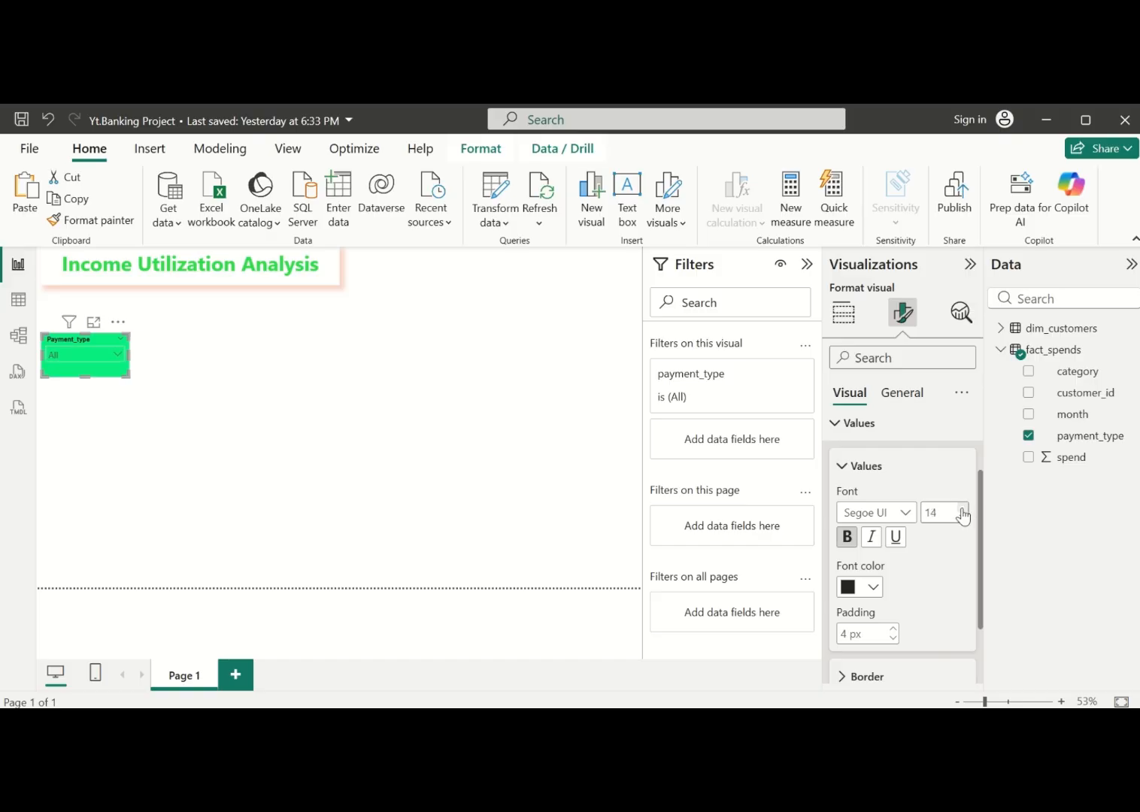
click(117, 355)
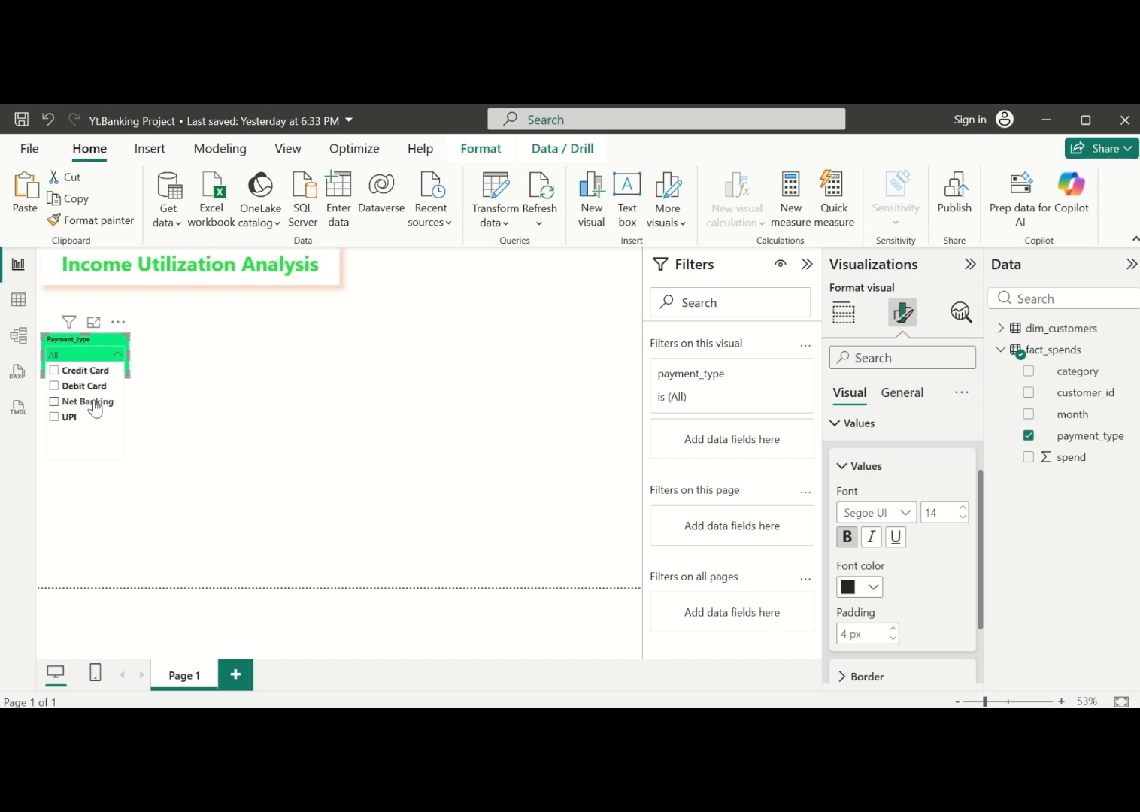
click(172, 379)
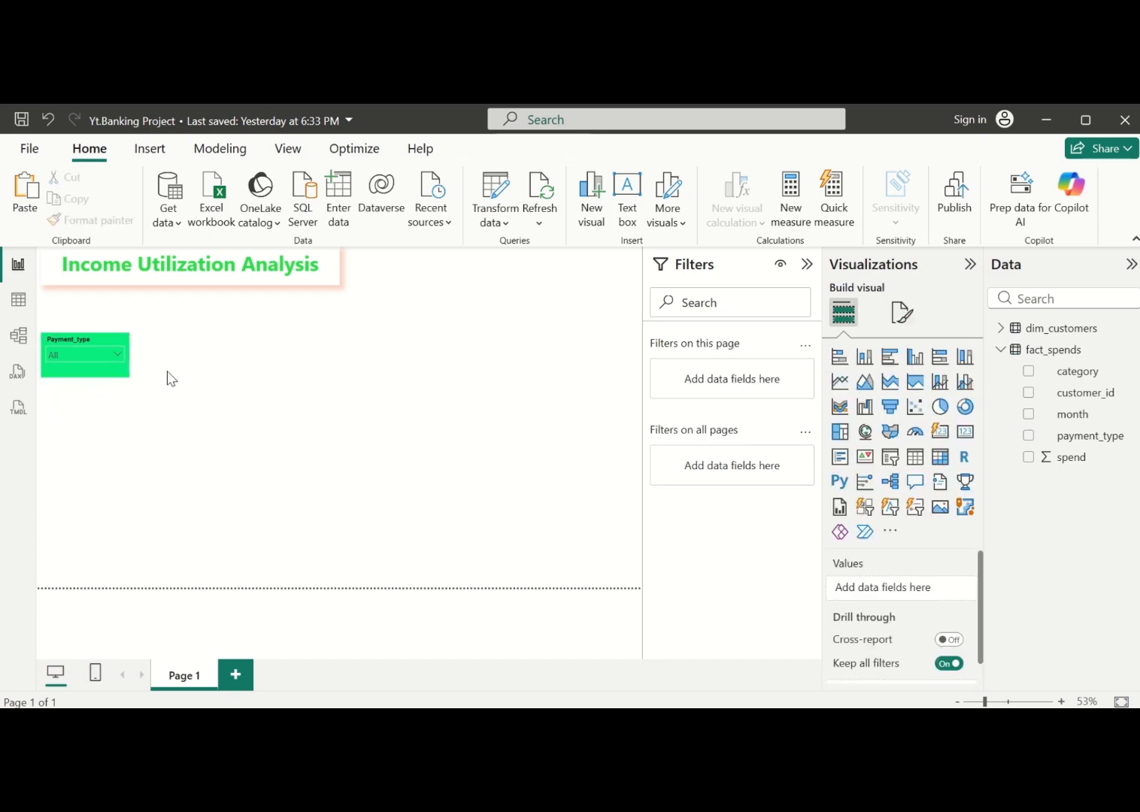
Set the background of the slicer's values to the recently used bright green and check the expanded list
click(105, 376)
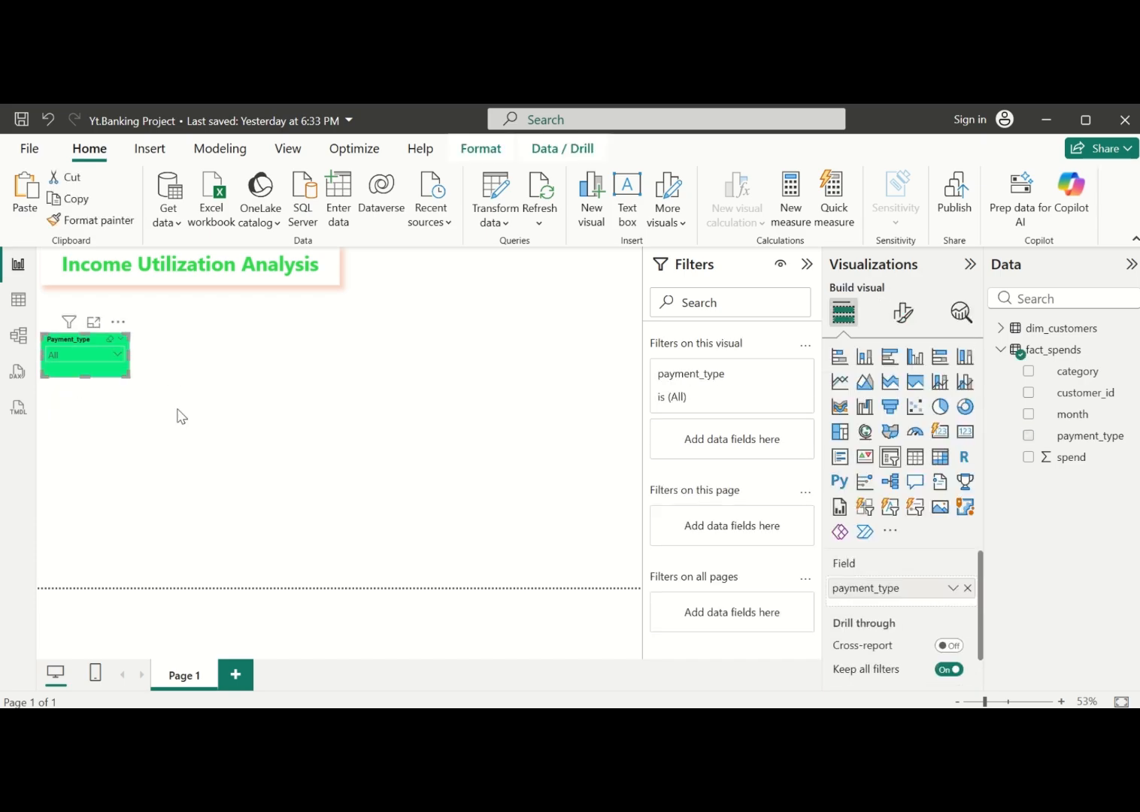
click(904, 321)
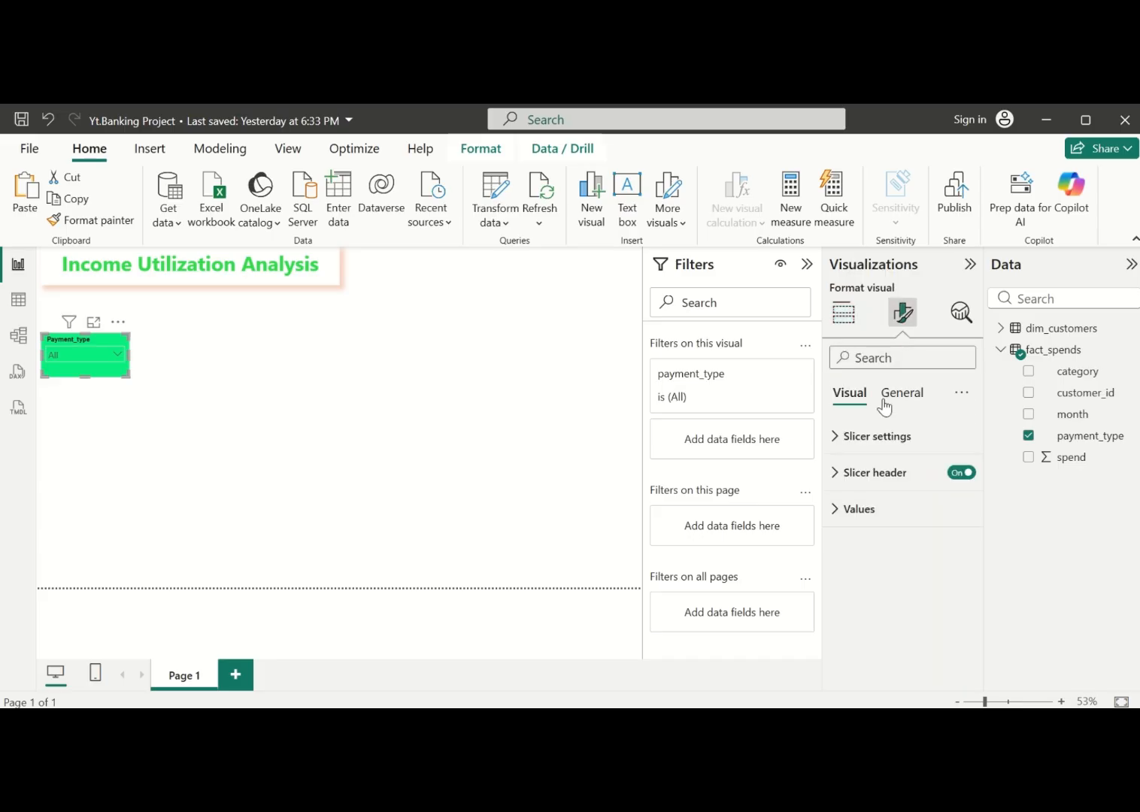
click(834, 508)
scroll(910, 557, down, 4)
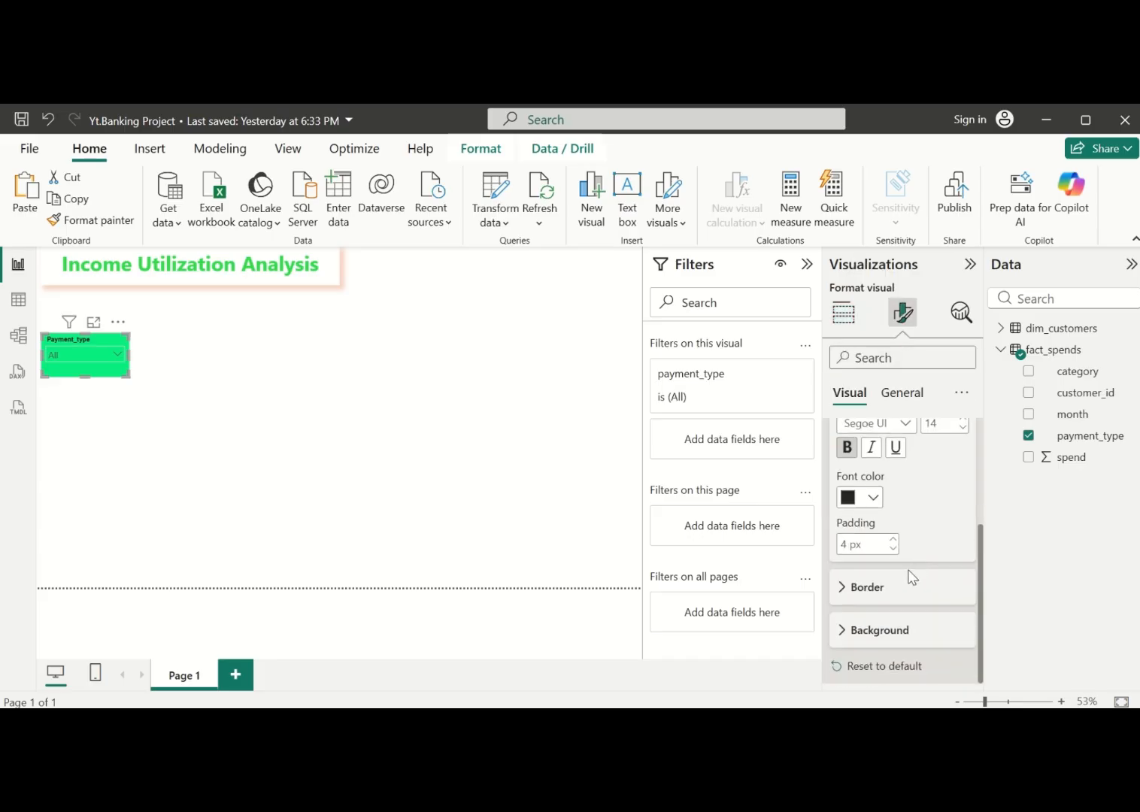
click(842, 629)
scroll(864, 632, down, 1)
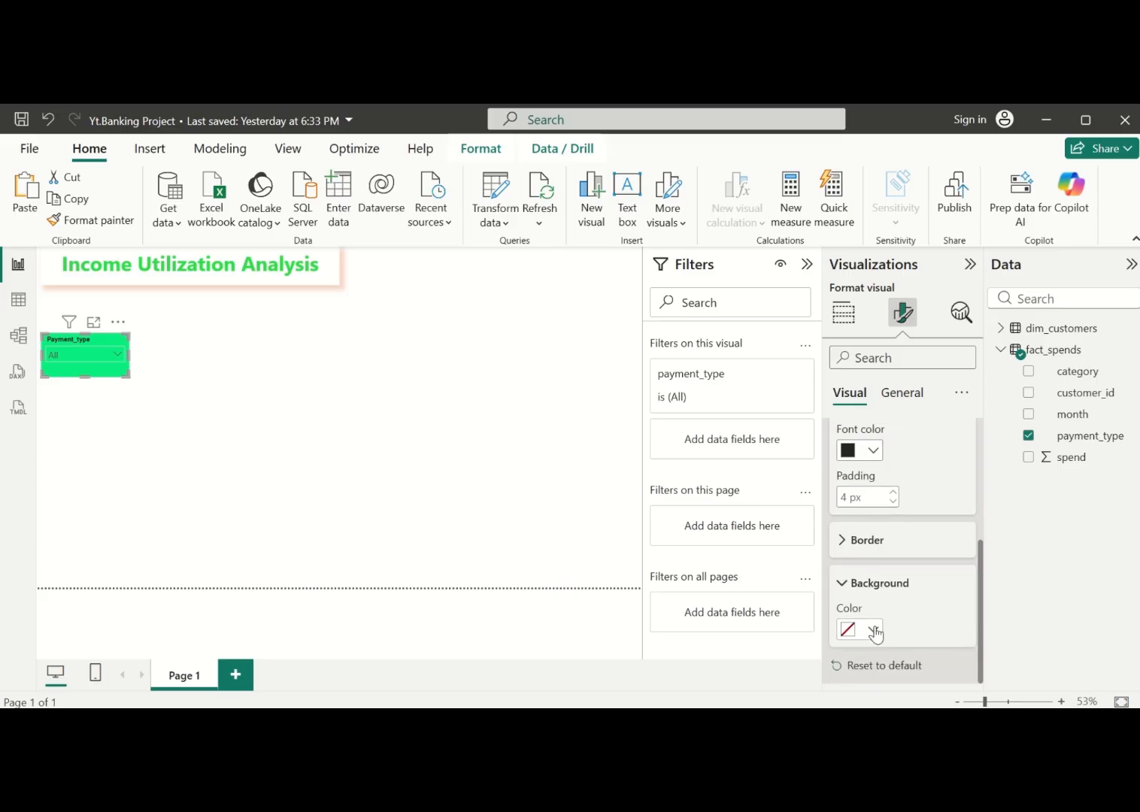
click(873, 631)
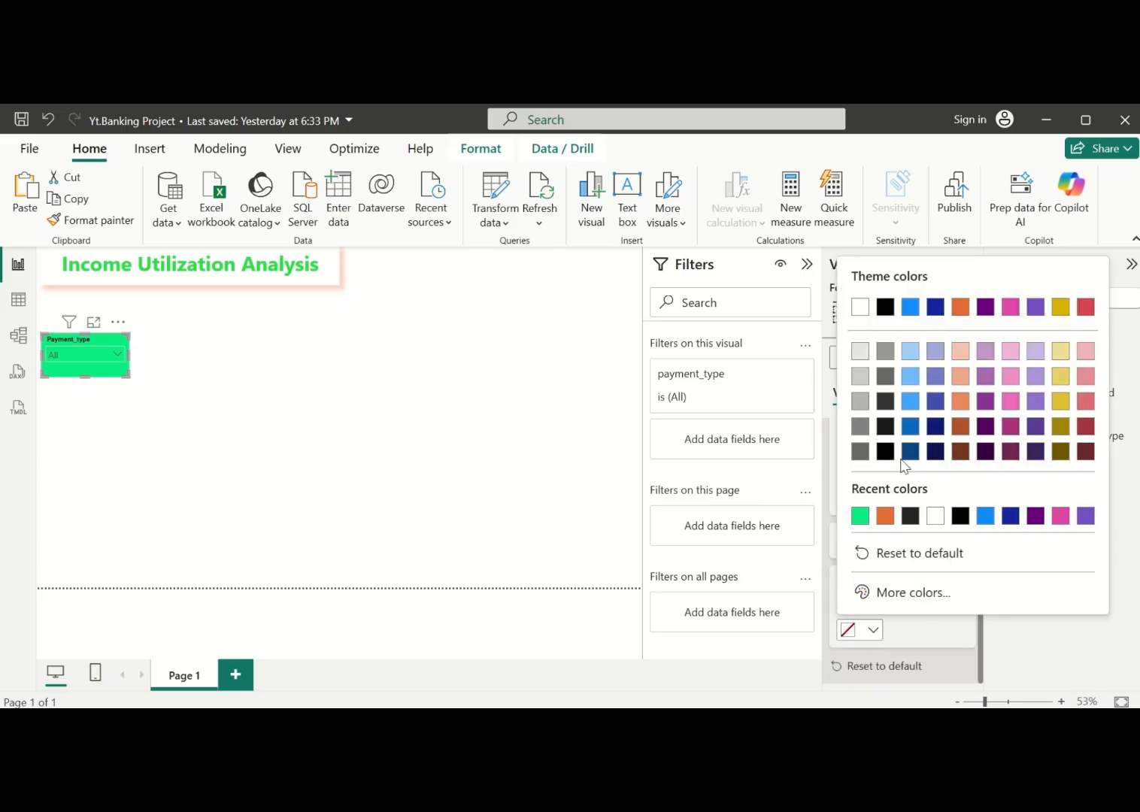
click(860, 516)
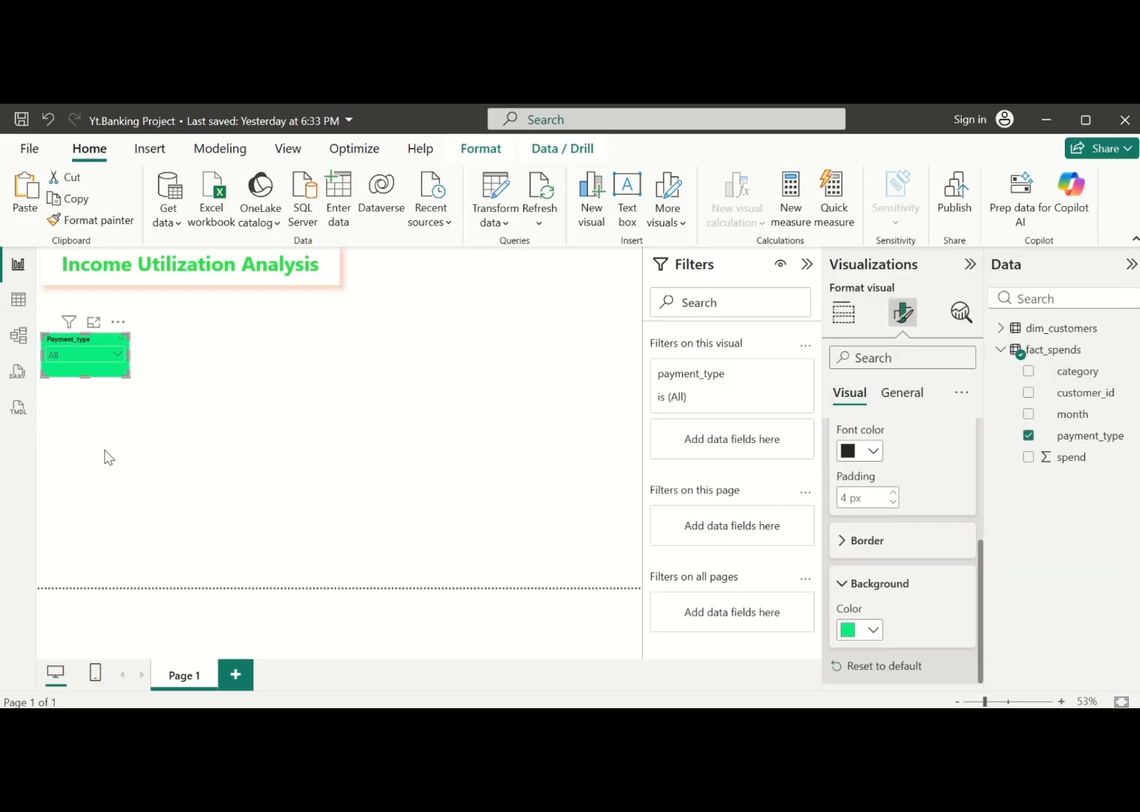
click(118, 356)
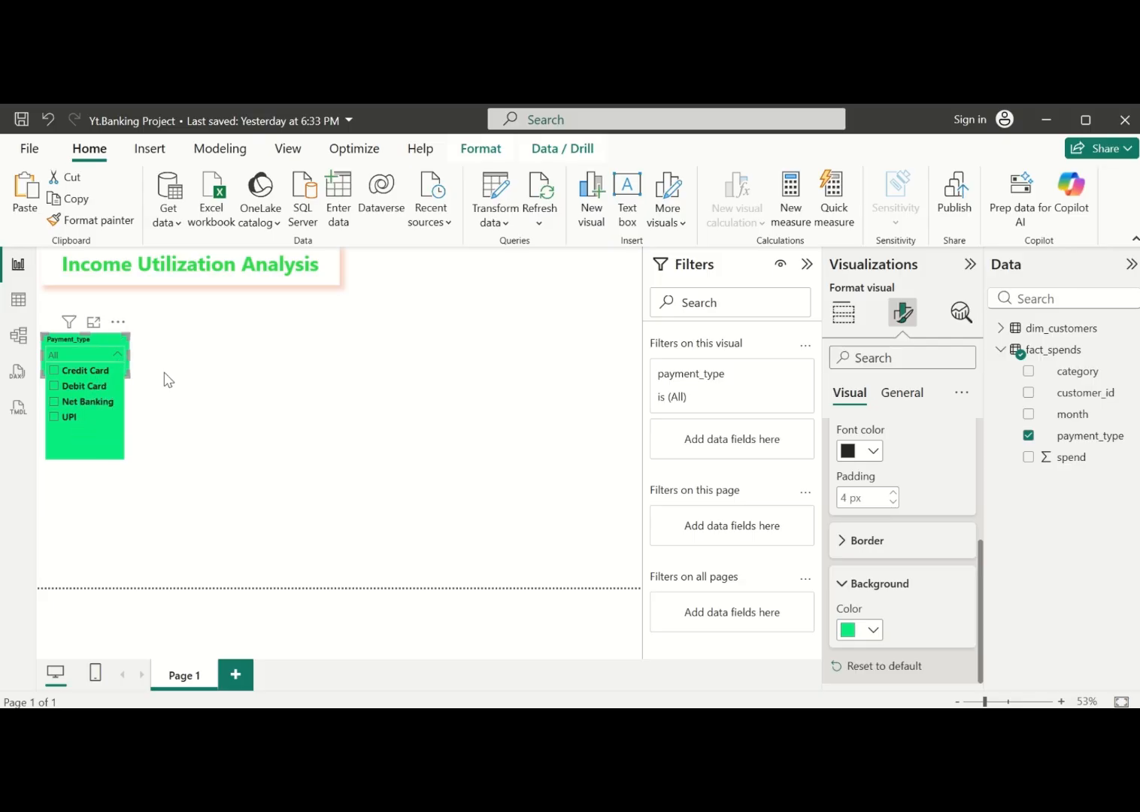
click(169, 379)
click(103, 371)
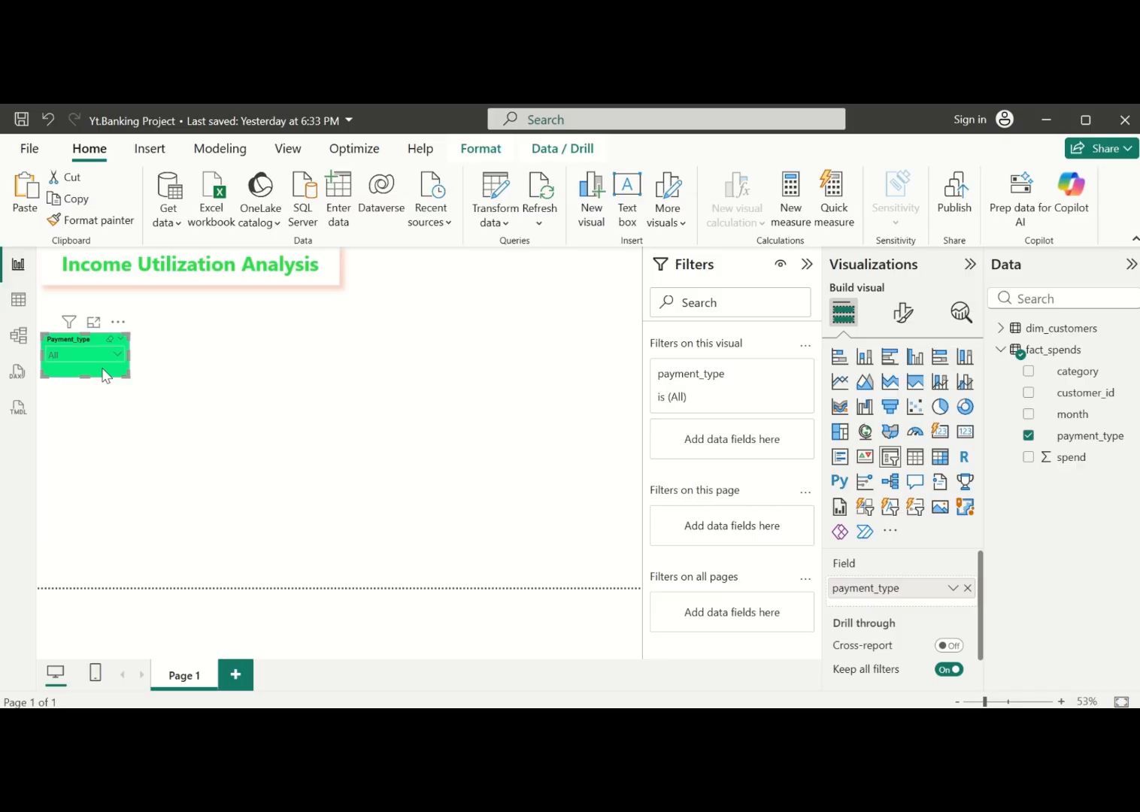
Place a copy of the Payment_type slicer beside the original and switch the copy's field to city from dim_customers
key(ctrl+v)
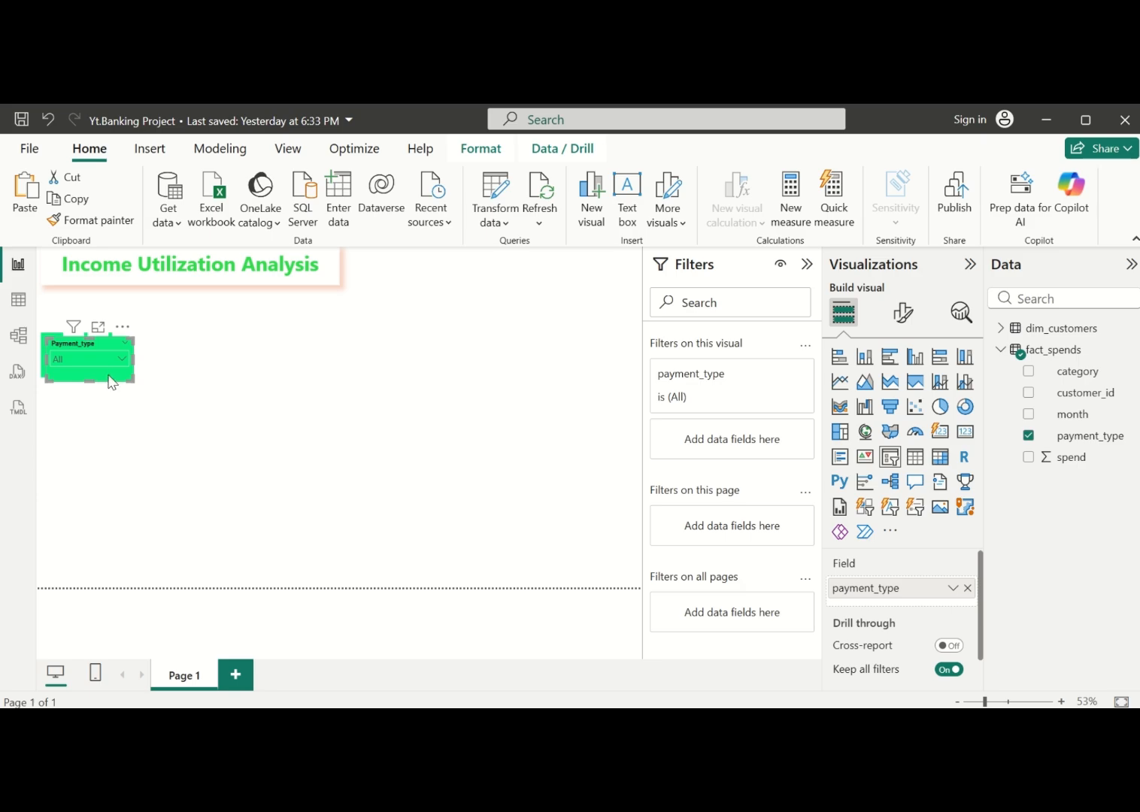
drag(108, 376, 204, 377)
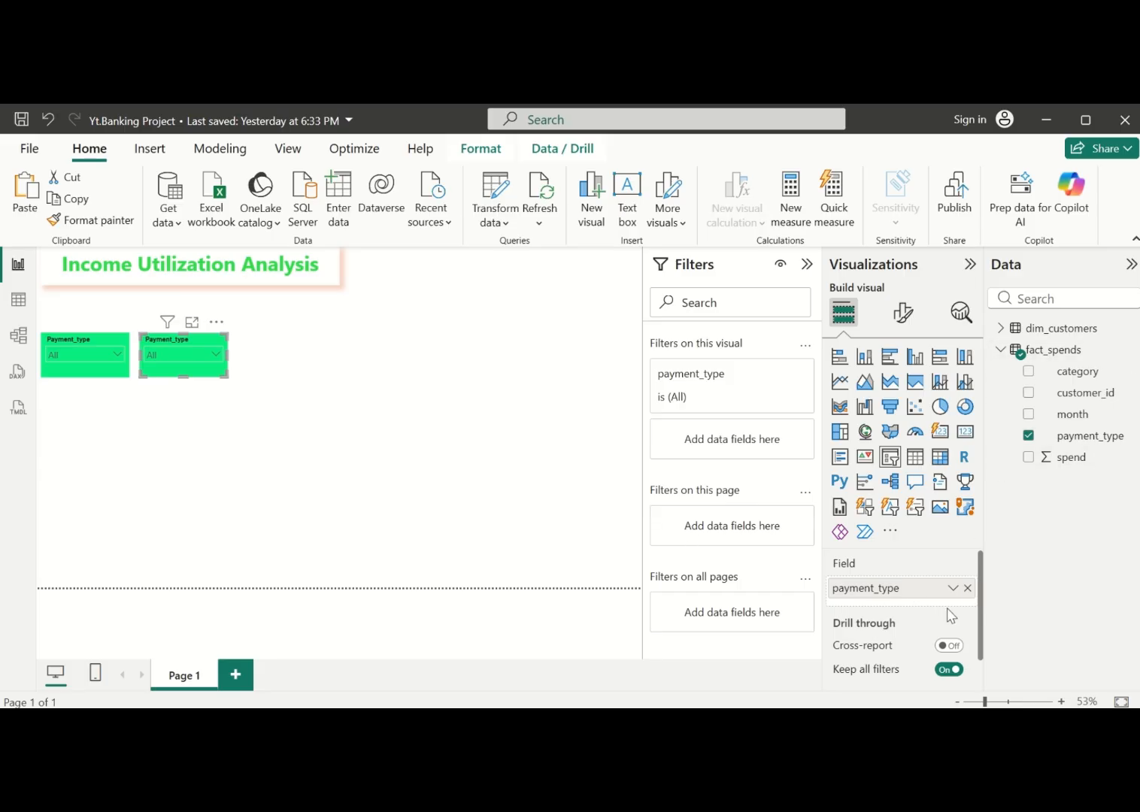
click(967, 588)
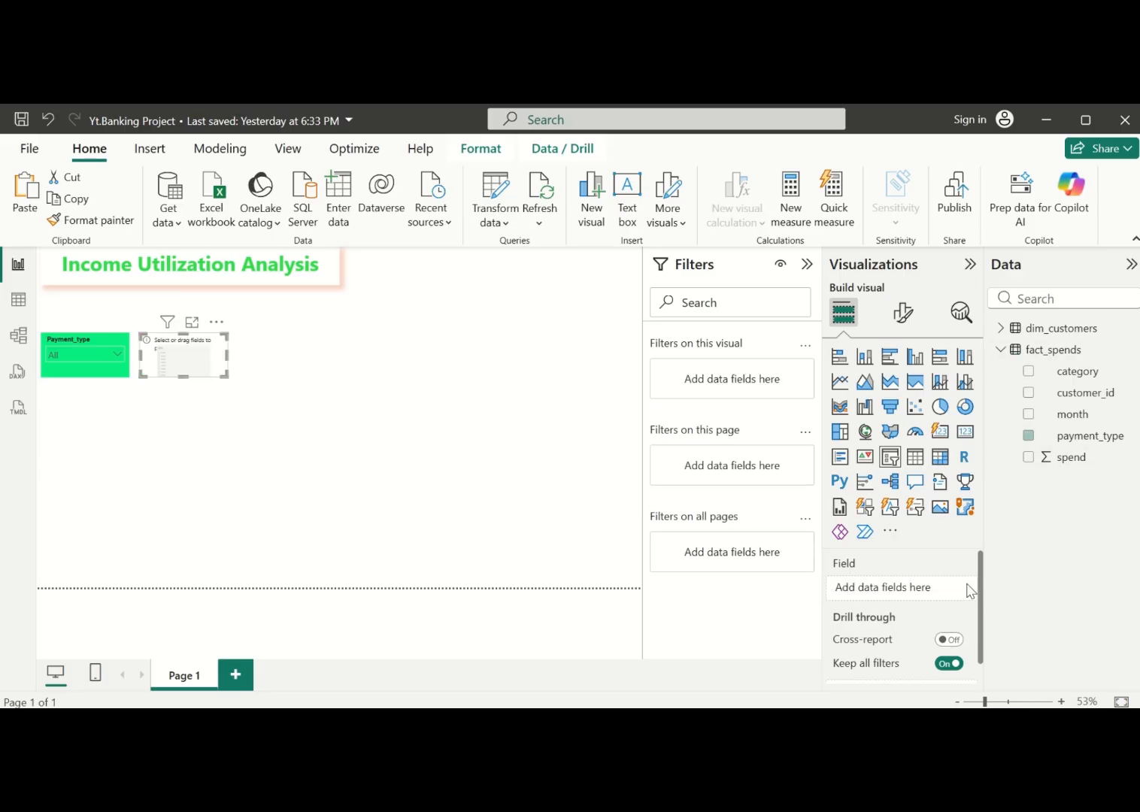
click(1000, 328)
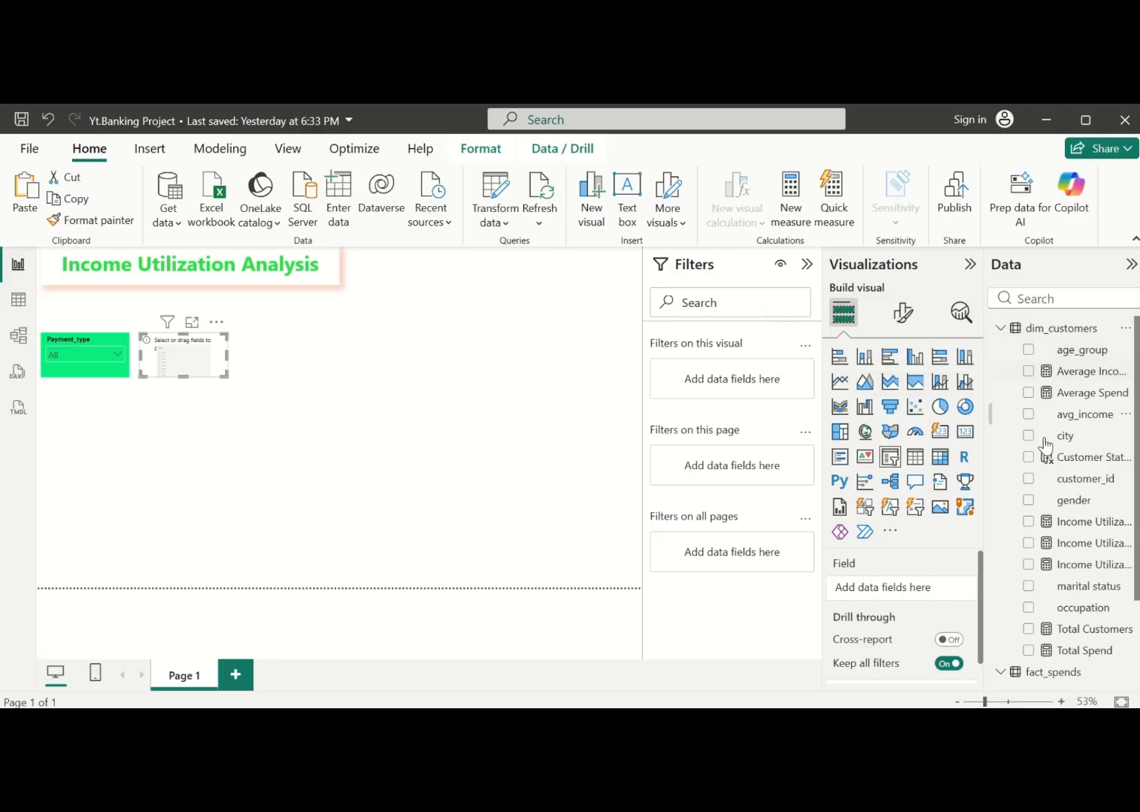
scroll(1046, 476, down, 2)
scroll(1046, 452, up, 2)
click(1029, 437)
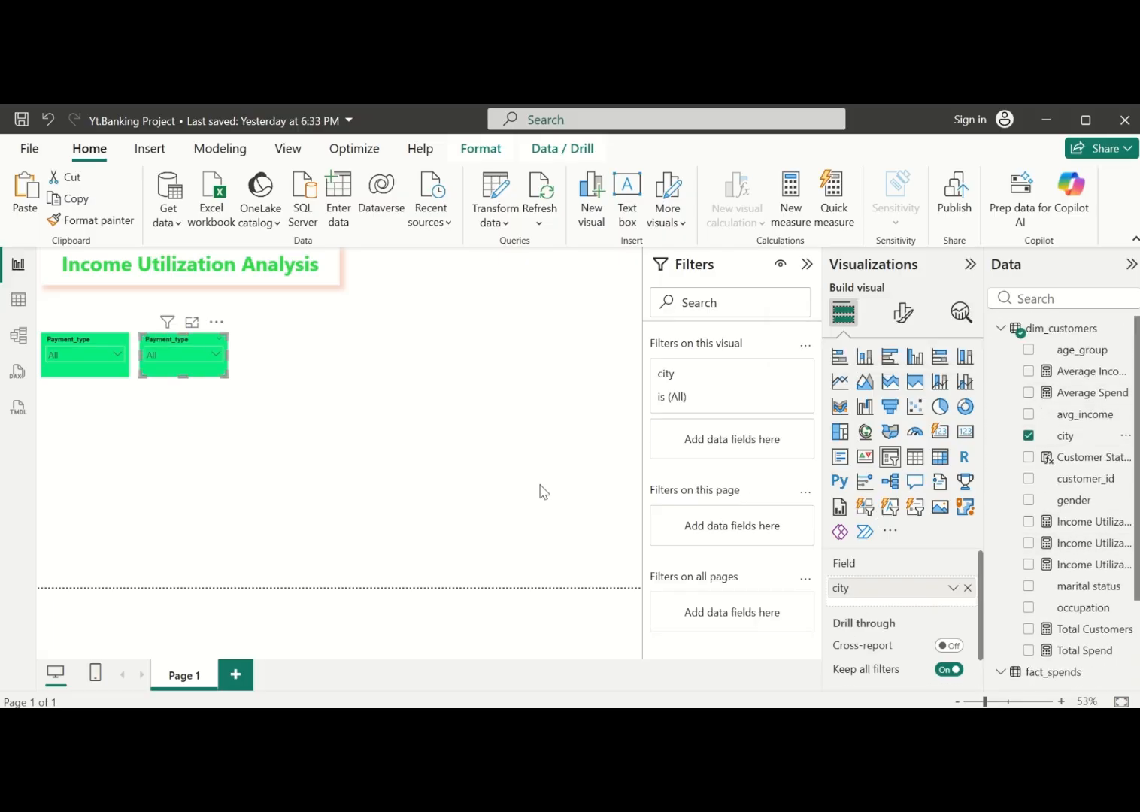
click(215, 355)
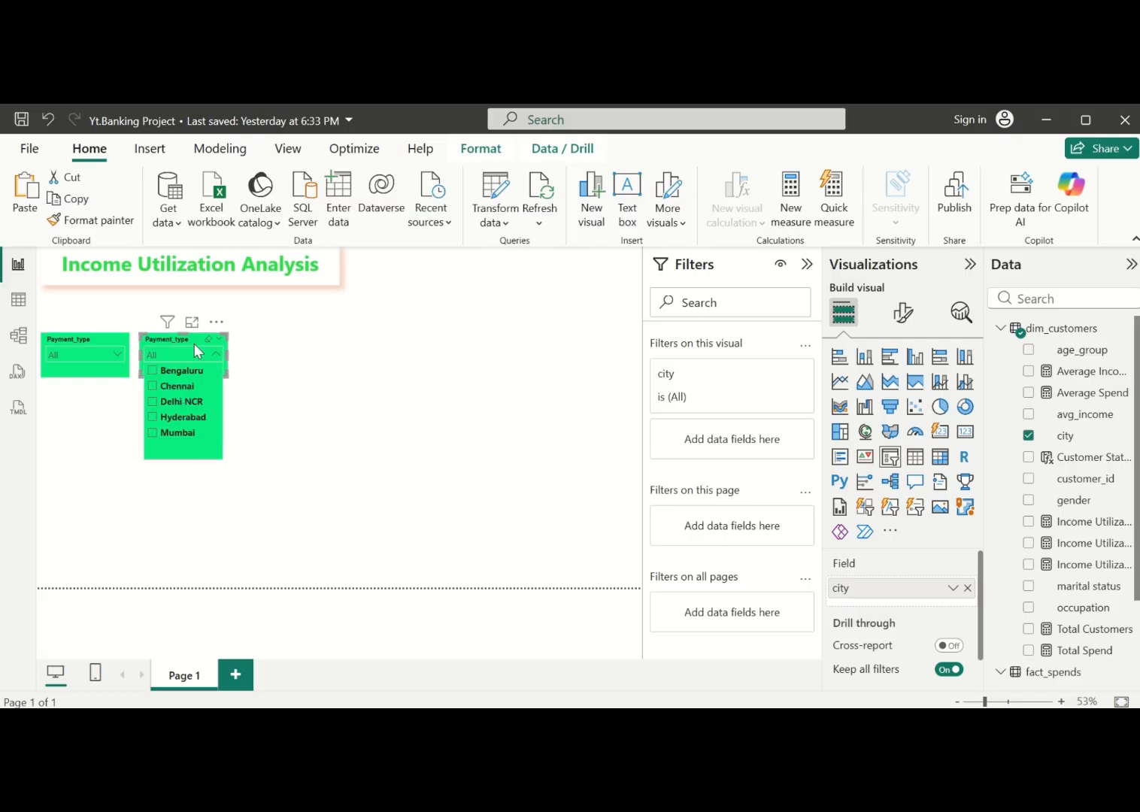
mouse_move(167, 323)
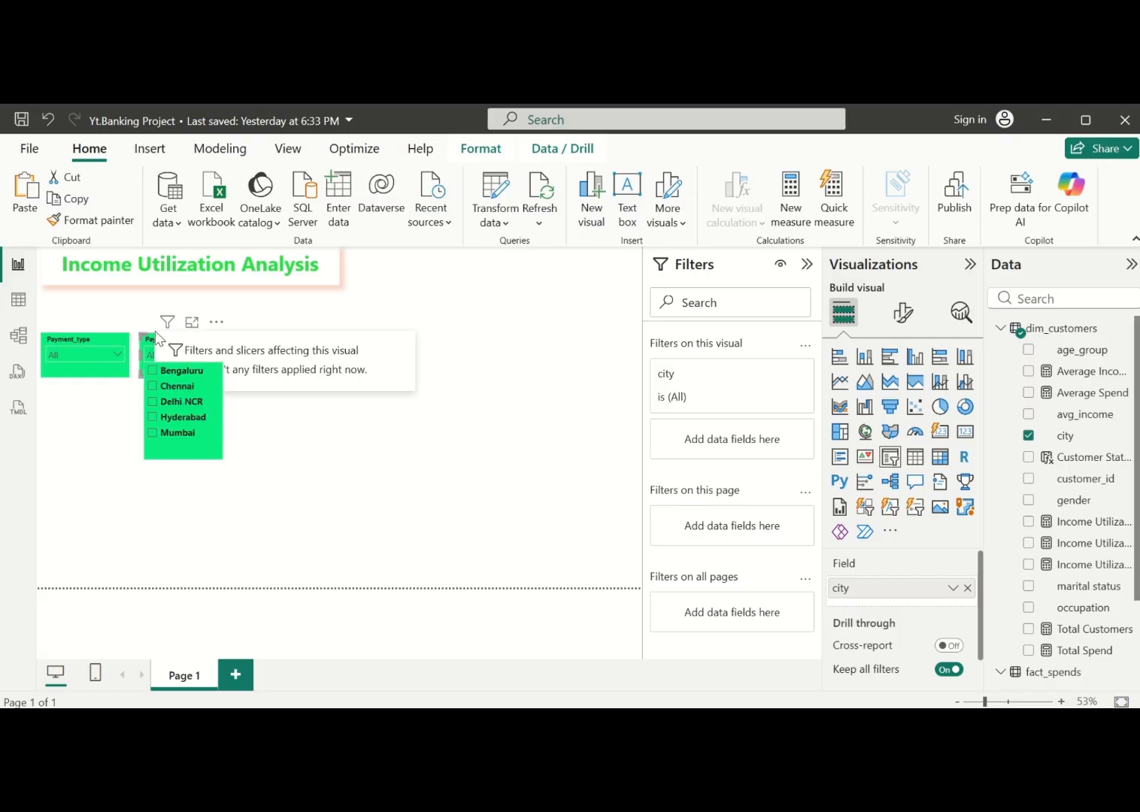
click(472, 403)
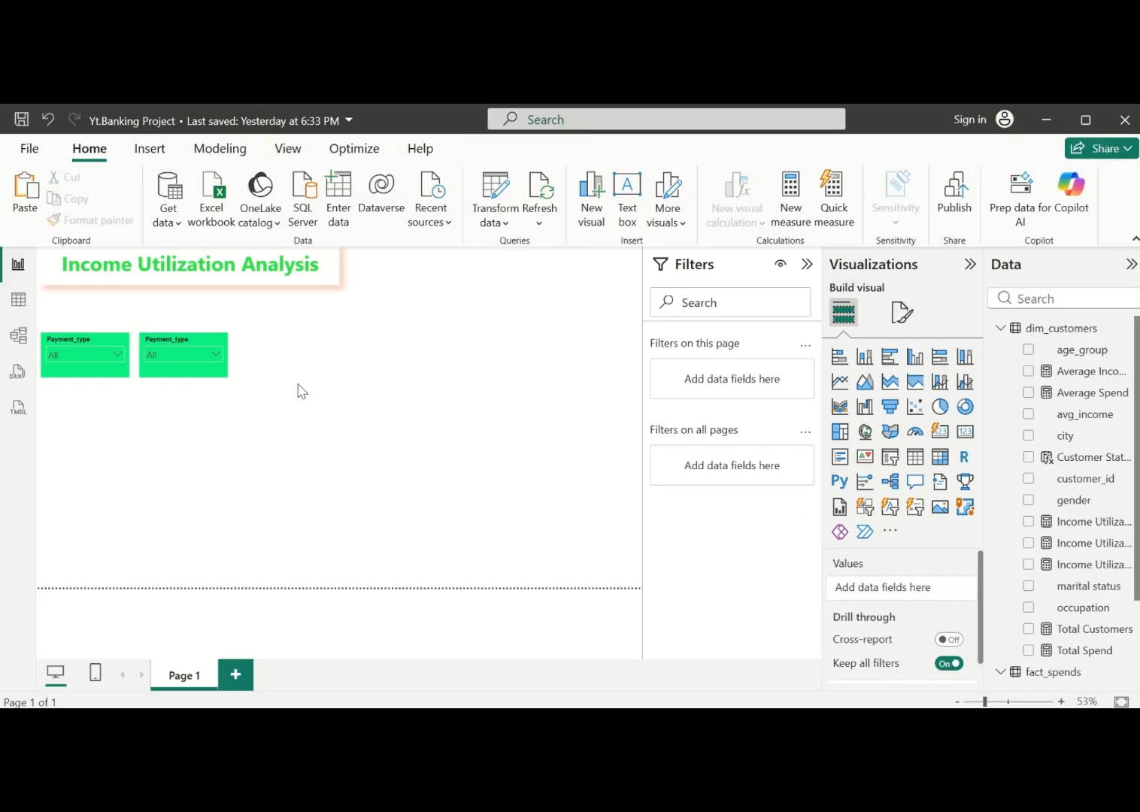
Change the header title text of the slicer holding the city field to "City"
click(194, 376)
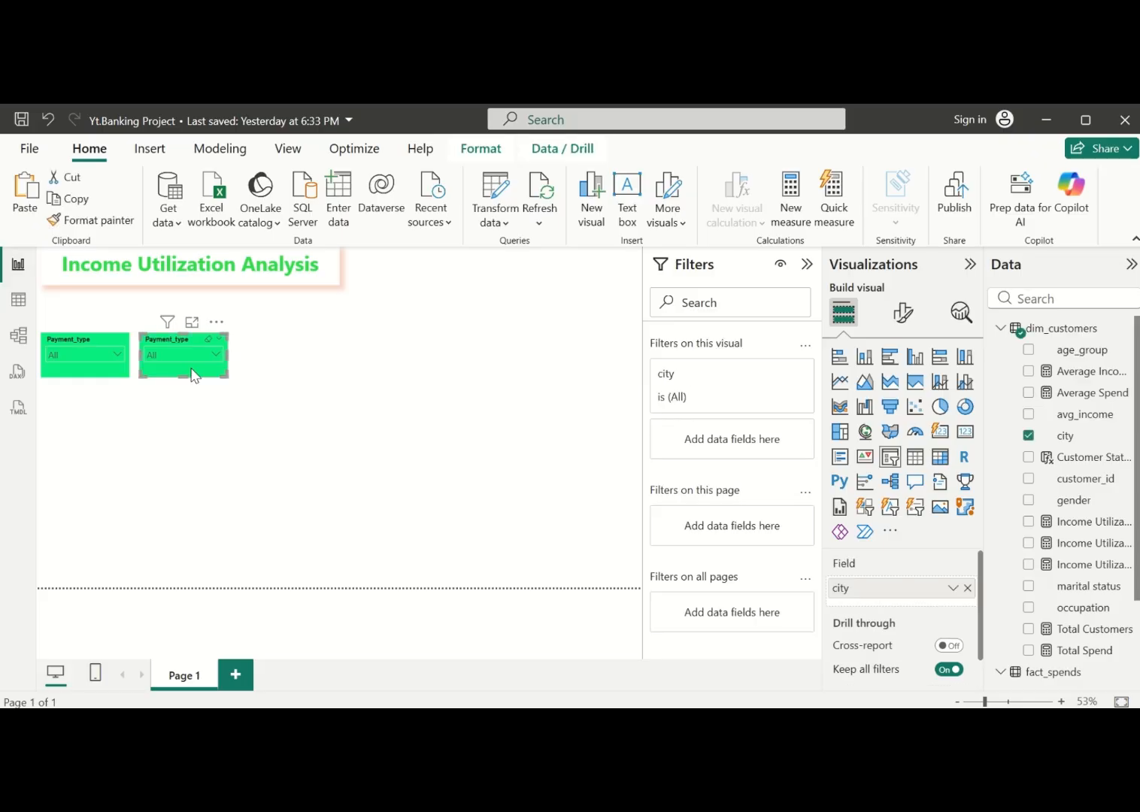
click(906, 314)
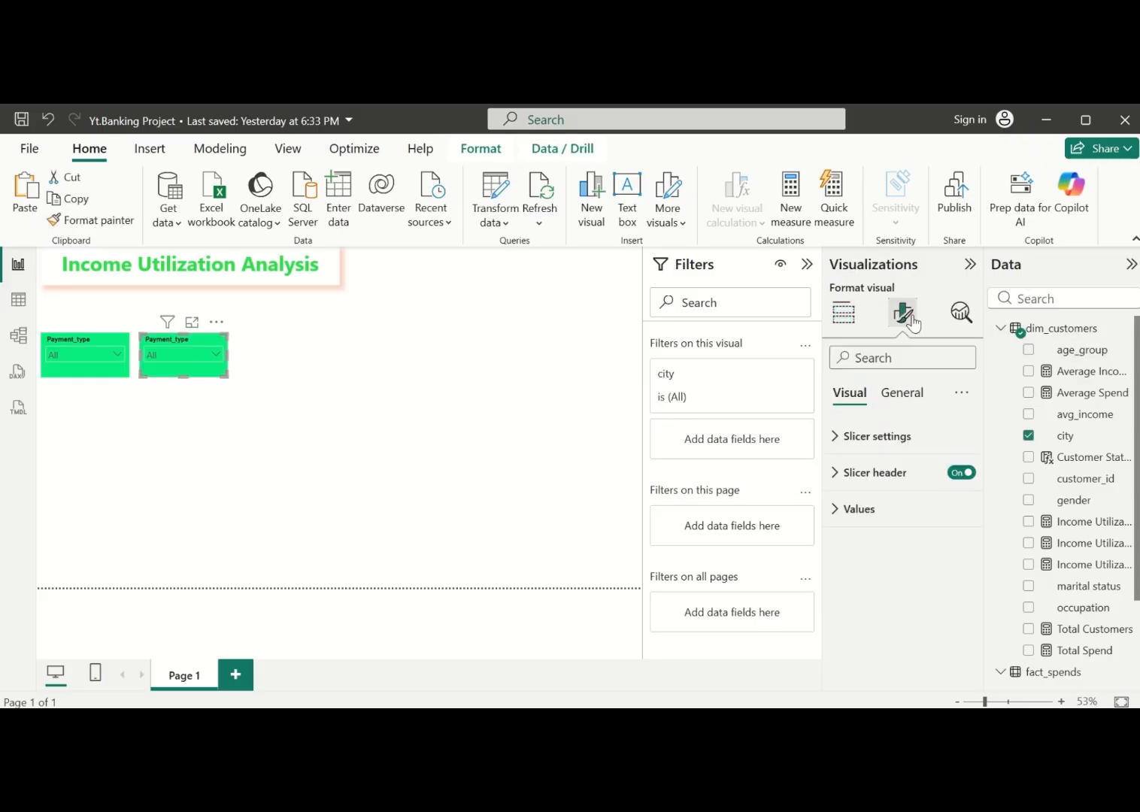
click(834, 474)
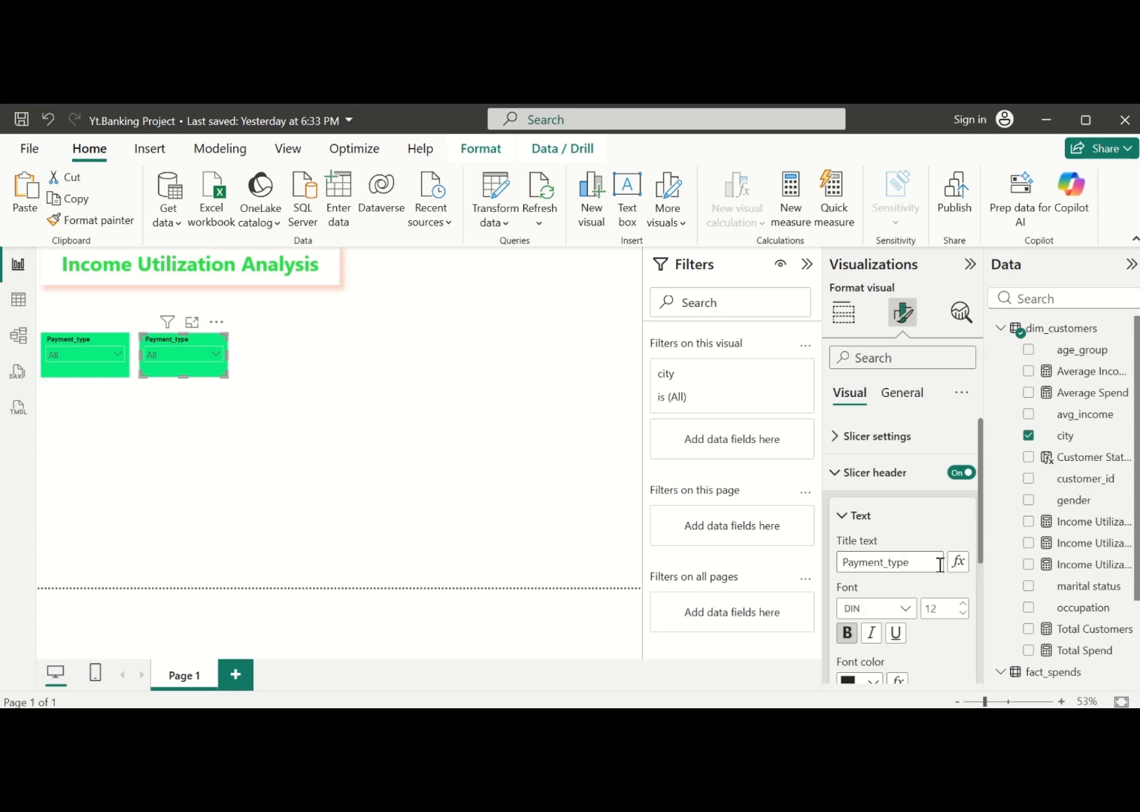
click(917, 561)
key(BackSpace)
key(BackSpace)
key(BackSpace)
key(BackSpace)
key(BackSpace)
key(BackSpace)
key(BackSpace)
key(BackSpace)
key(BackSpace)
key(BackSpace)
key(BackSpace)
key(BackSpace)
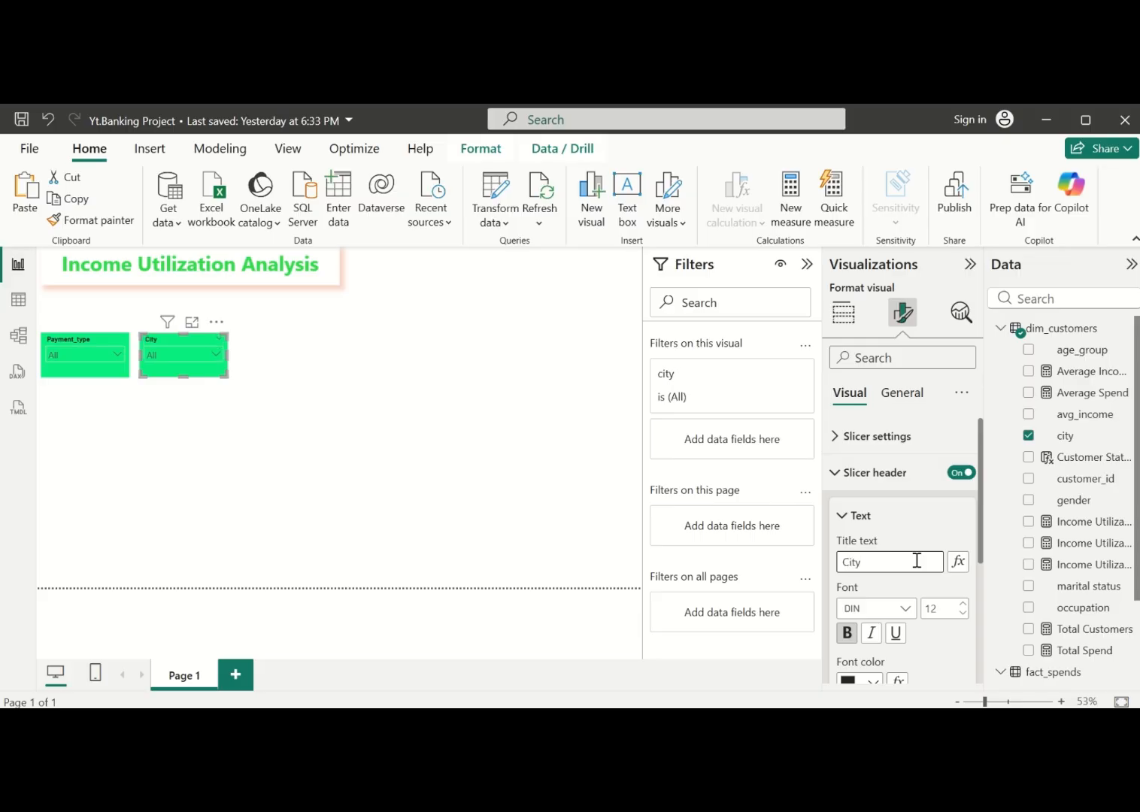
click(340, 368)
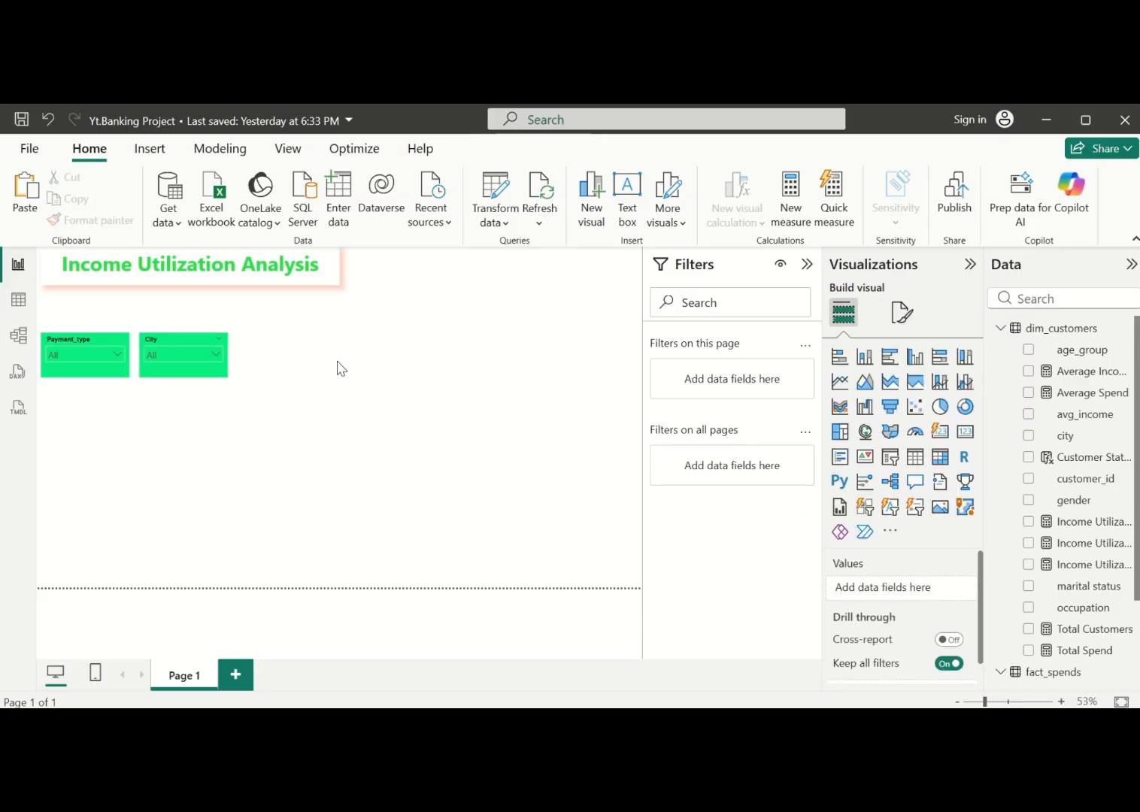
Place a copy of the City slicer to its right and switch the copy's field to age_group
click(188, 368)
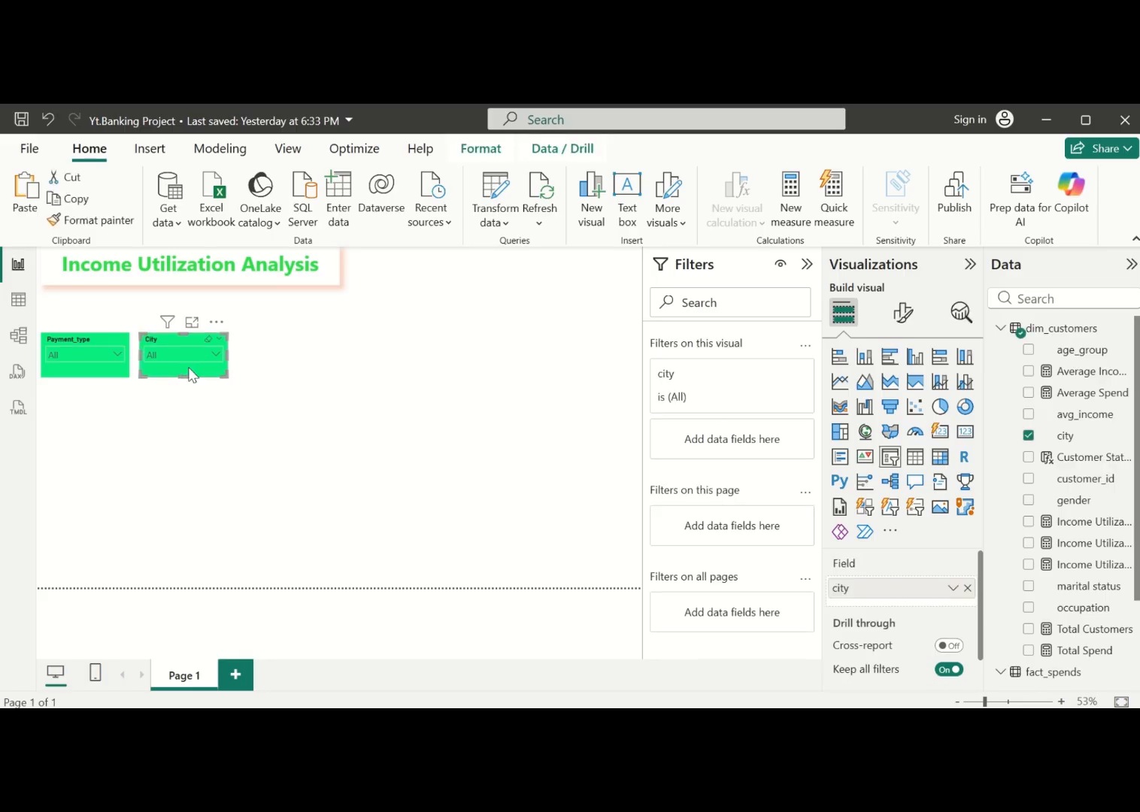
drag(189, 369, 306, 376)
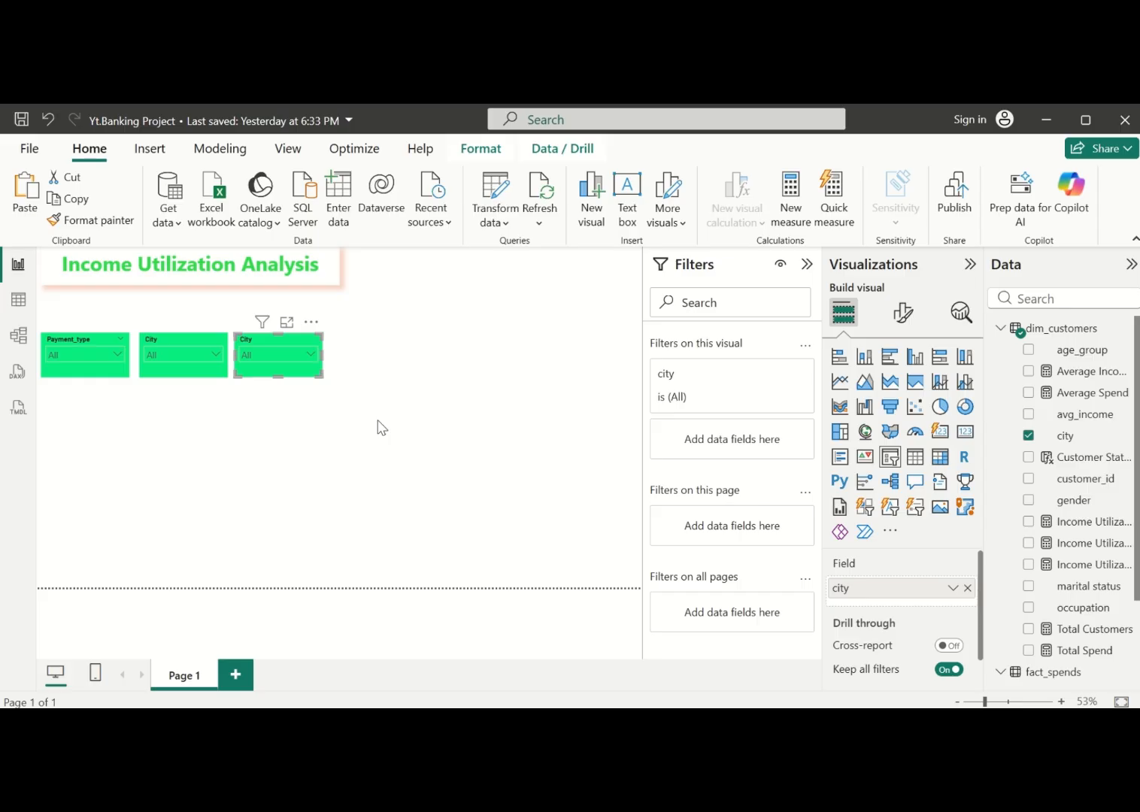
click(968, 587)
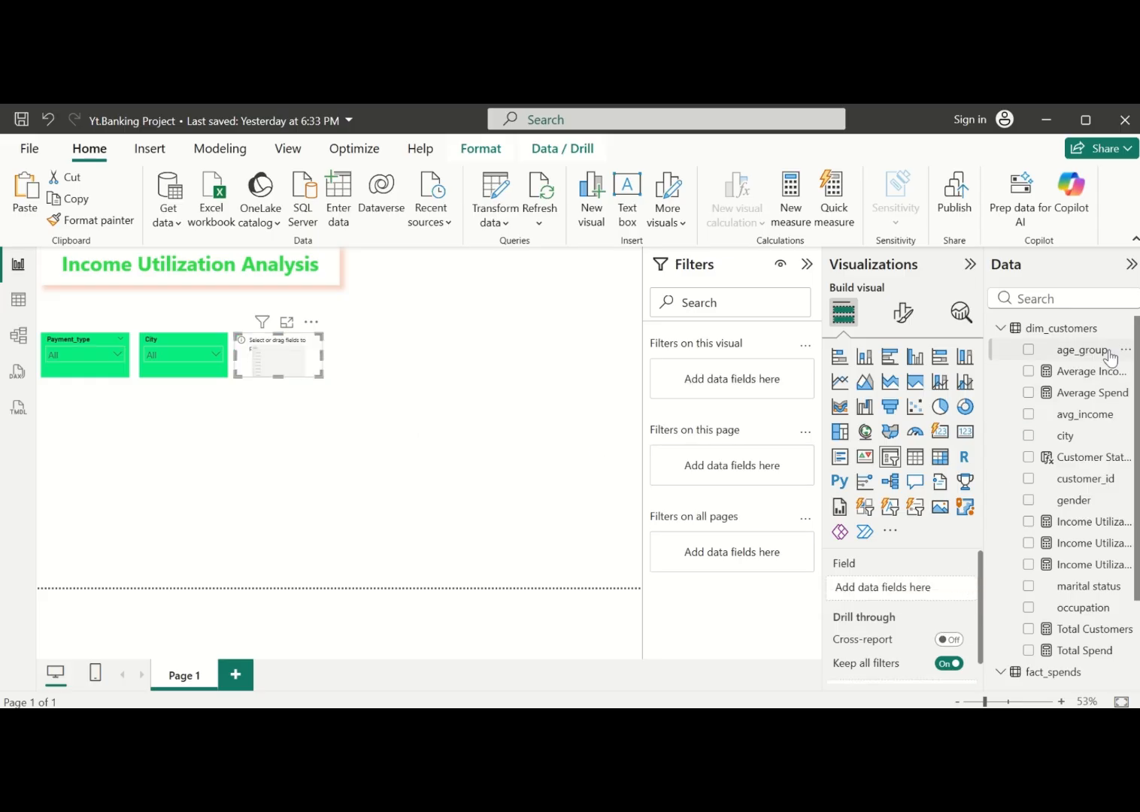
click(1029, 350)
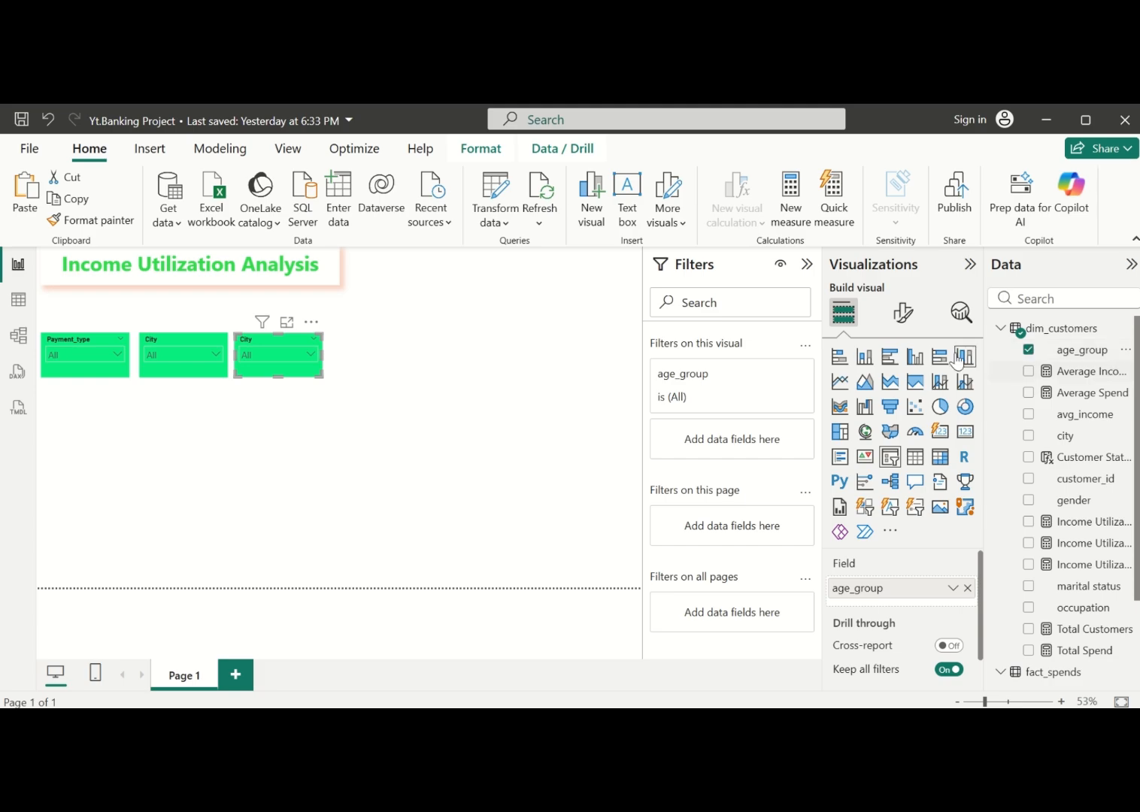
Change the age_group slicer's header title text to "Age Group" and check its option list
click(901, 314)
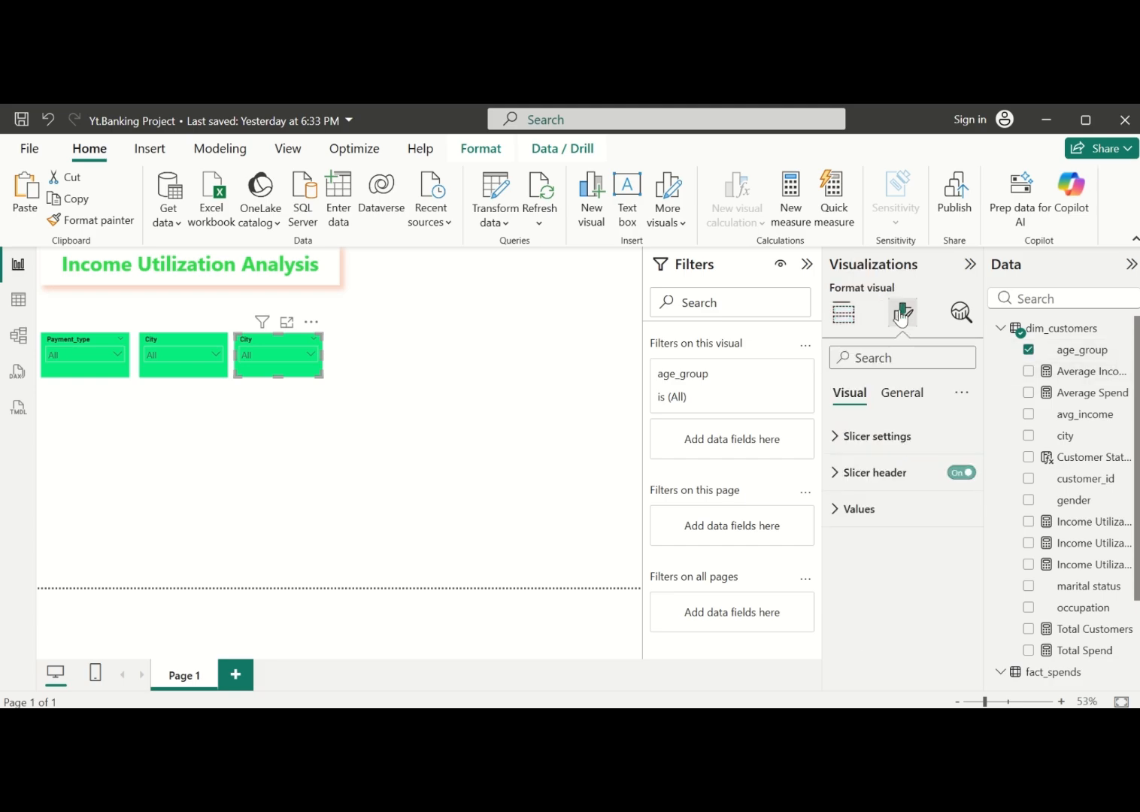
click(838, 472)
click(870, 559)
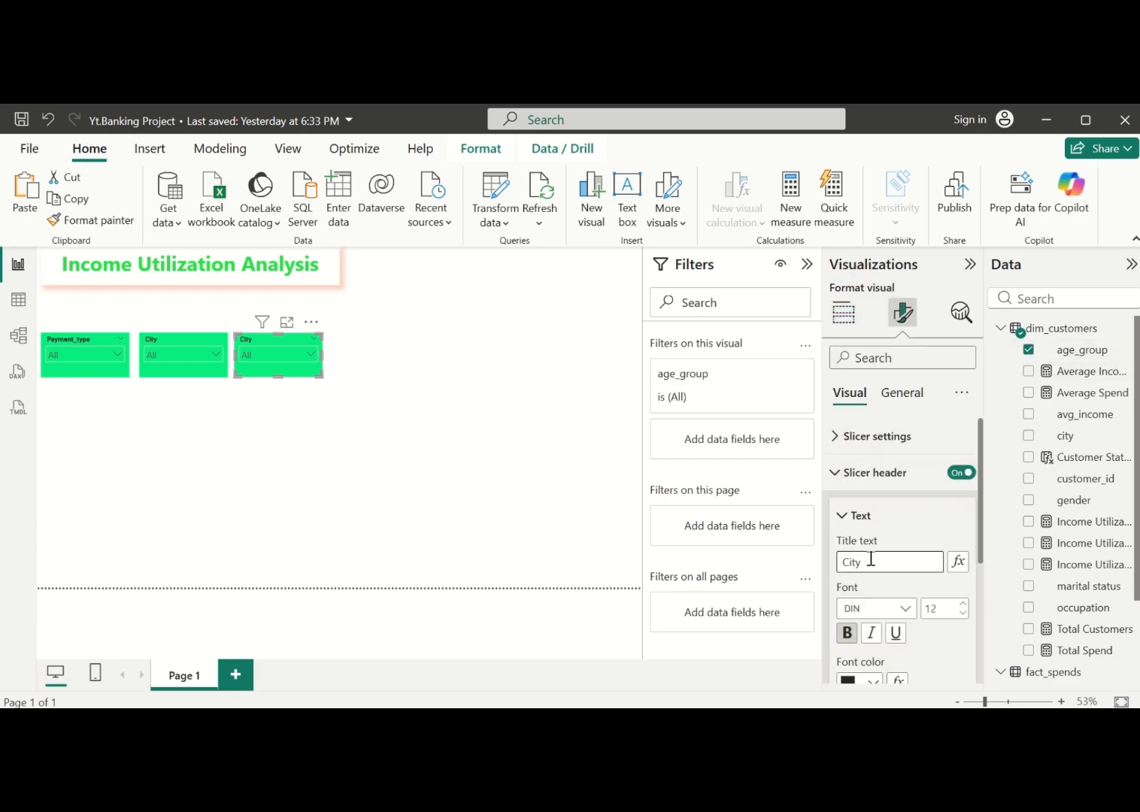
text(Age Group)
click(367, 367)
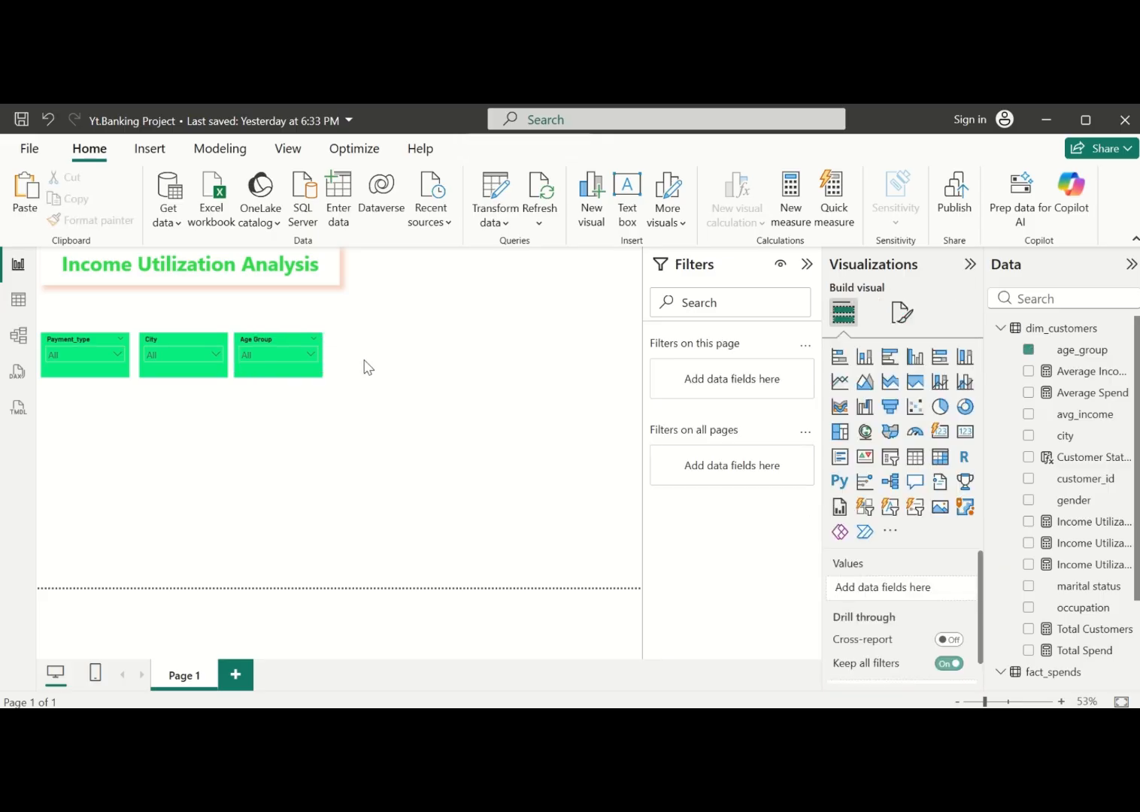
click(268, 351)
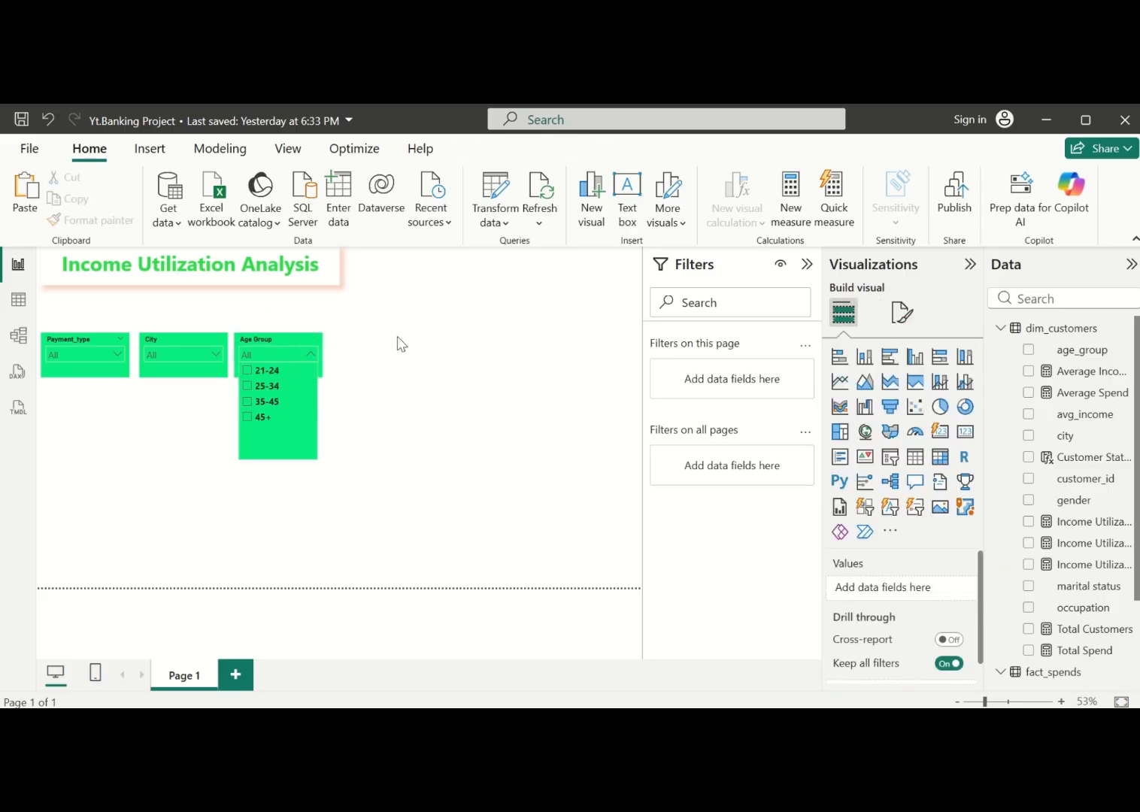
click(356, 341)
Duplicate the Age Group slicer and place the copy to its right in the slicer row
click(301, 371)
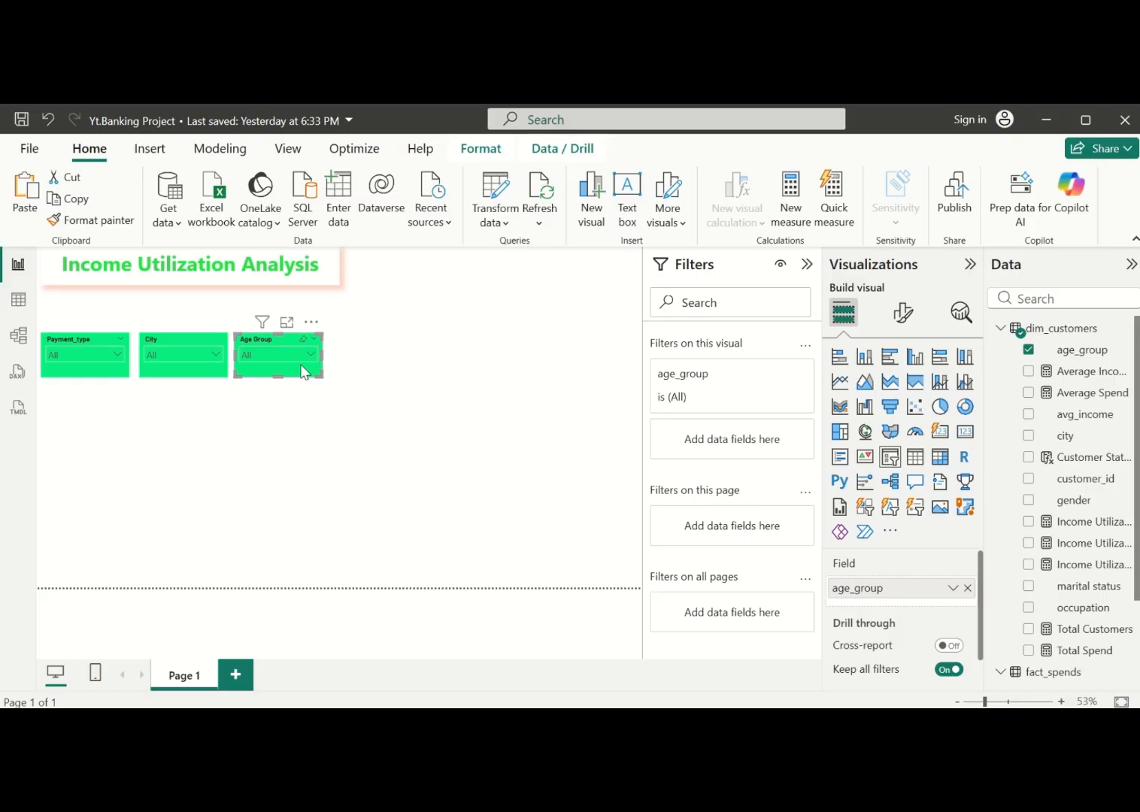
drag(303, 372, 306, 375)
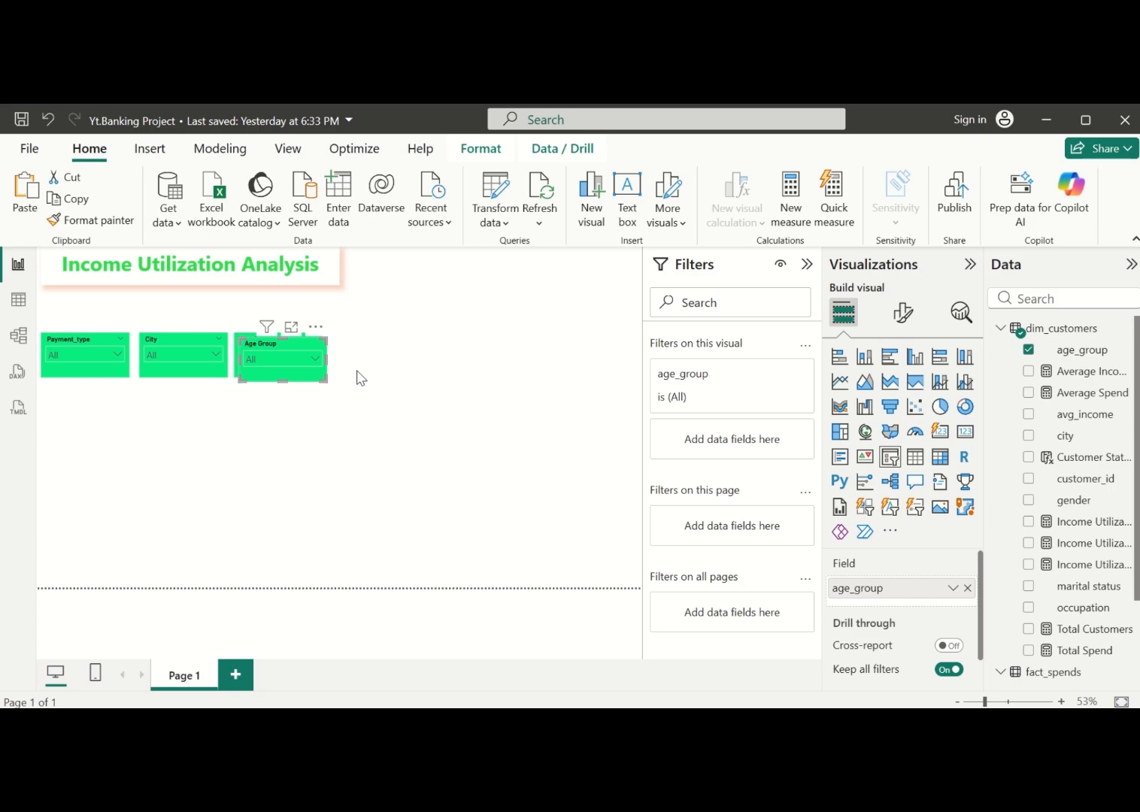
key(ctrl+c)
key(ctrl+v)
drag(300, 376, 388, 378)
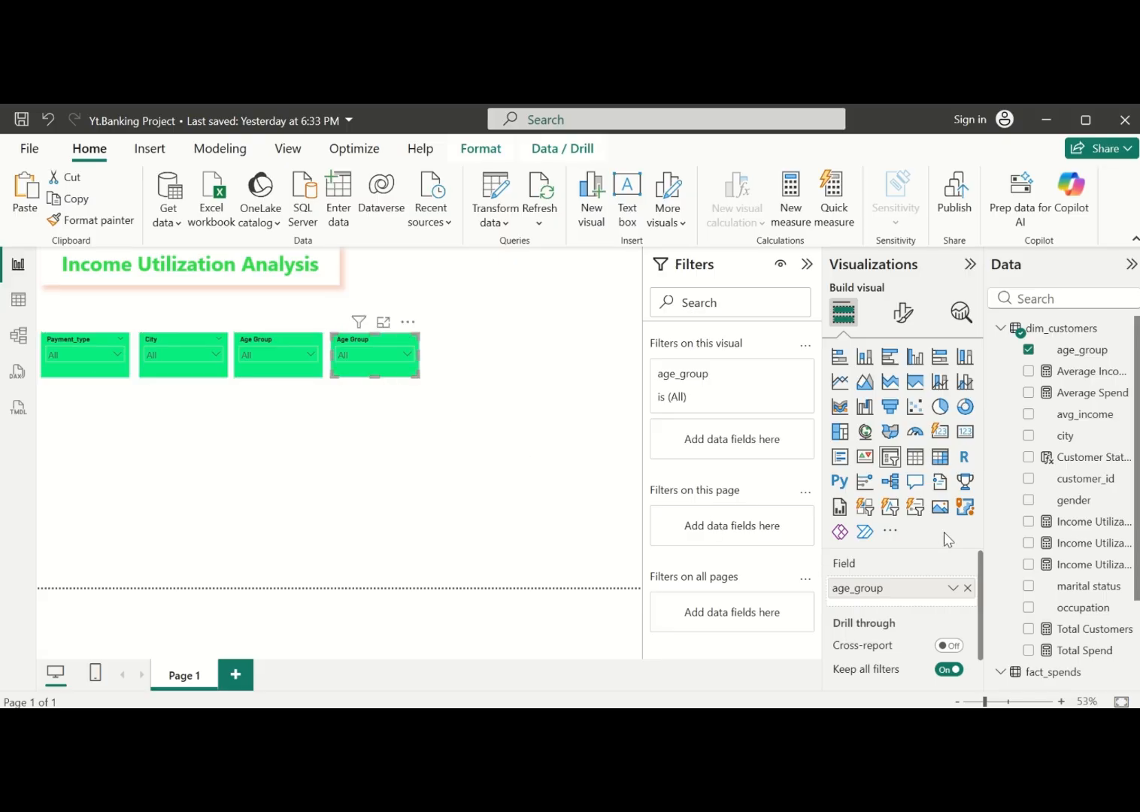
Replace the fourth slicer's field with gender from dim_customers and check its option list
click(967, 588)
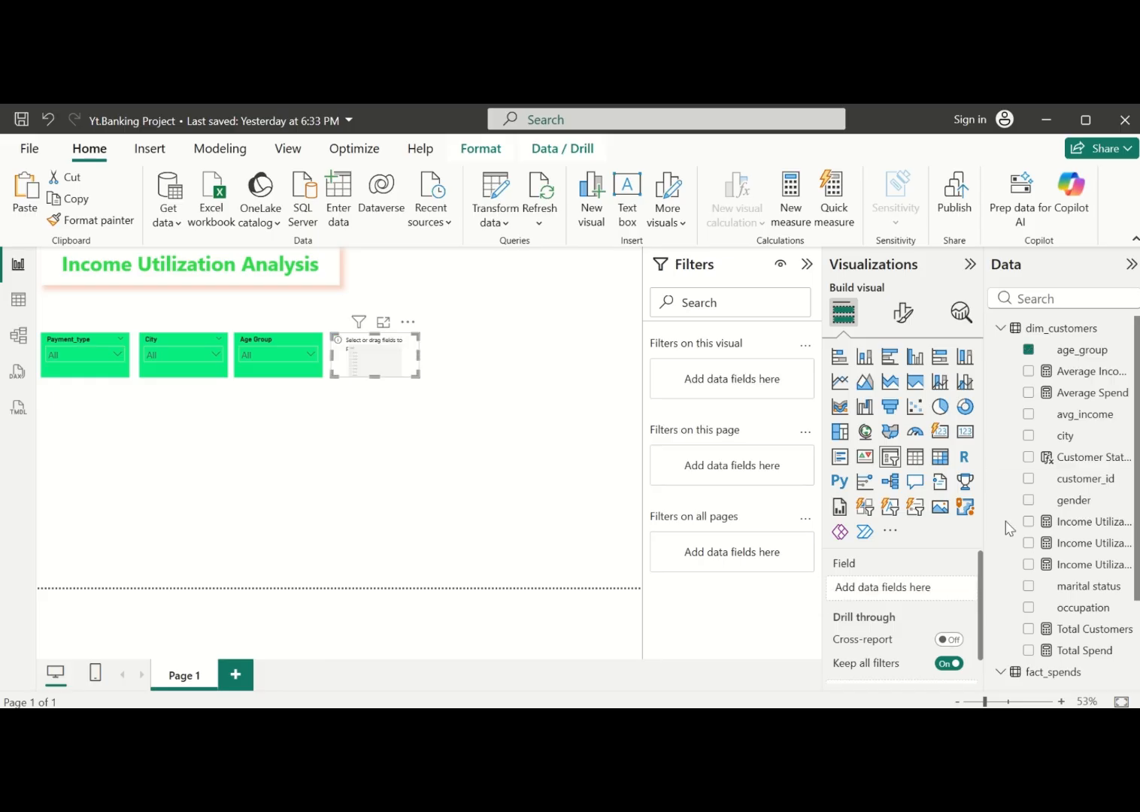
scroll(1053, 432, down, 3)
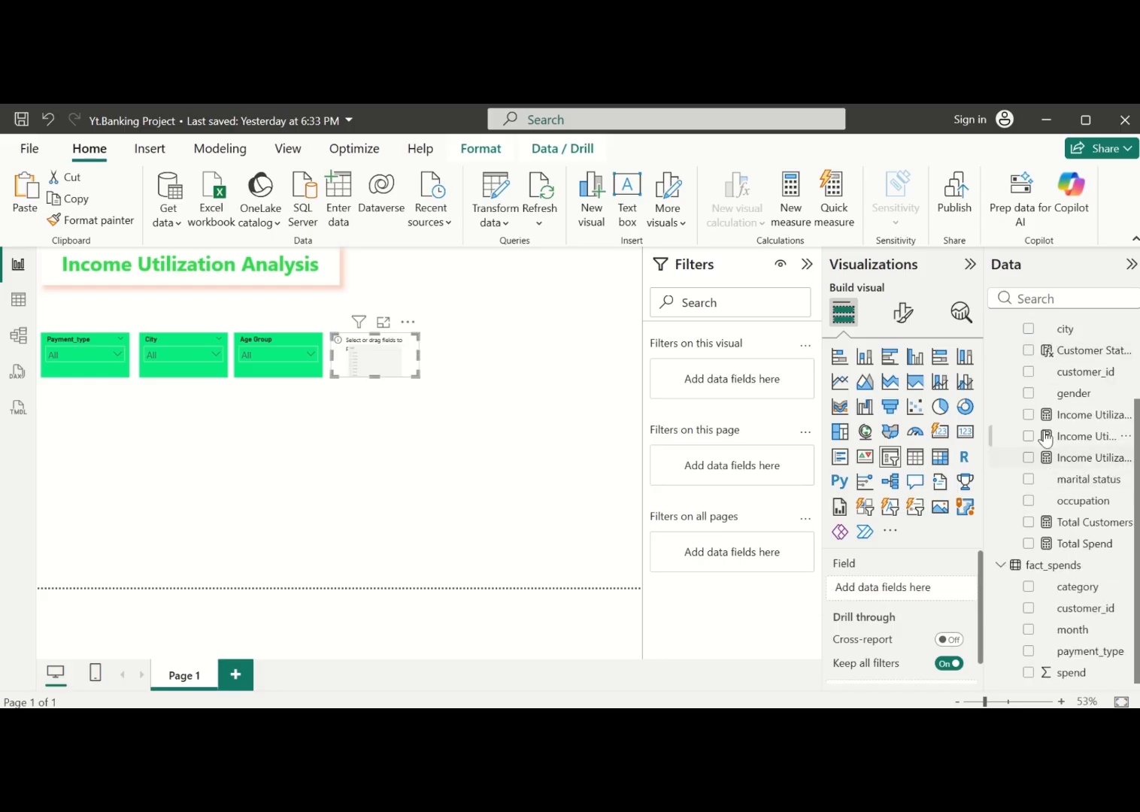
click(1029, 393)
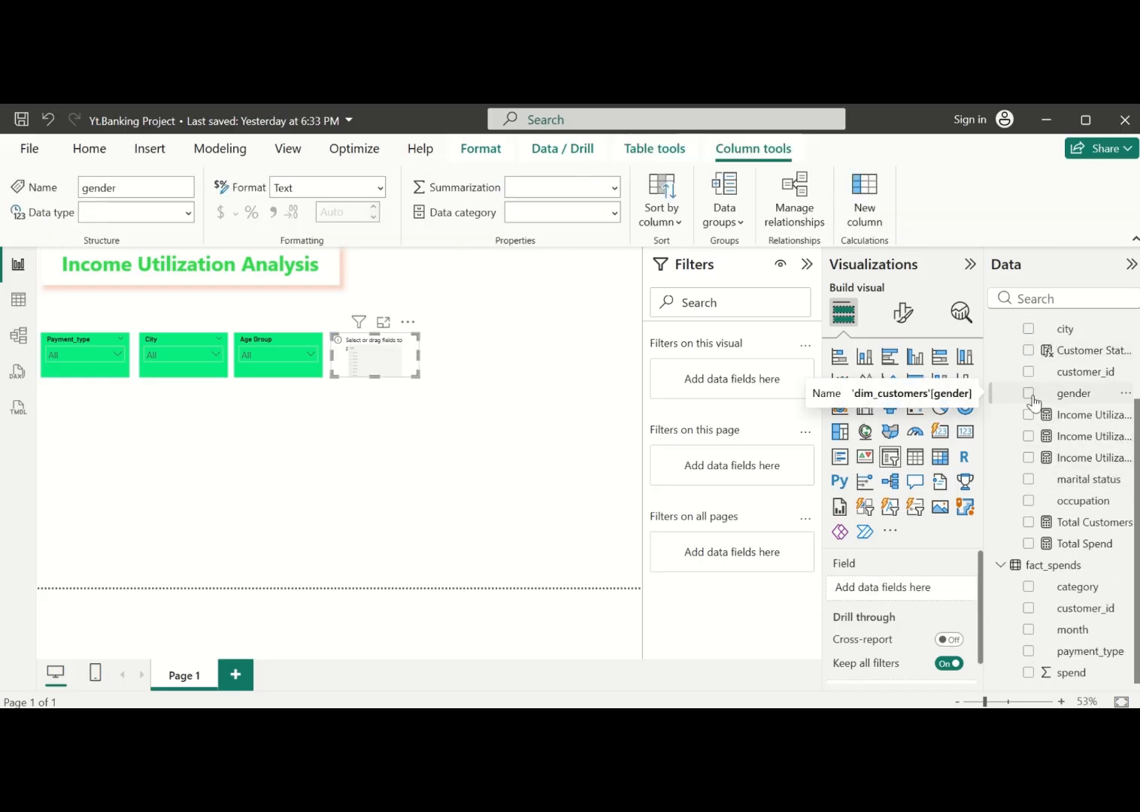
click(1028, 392)
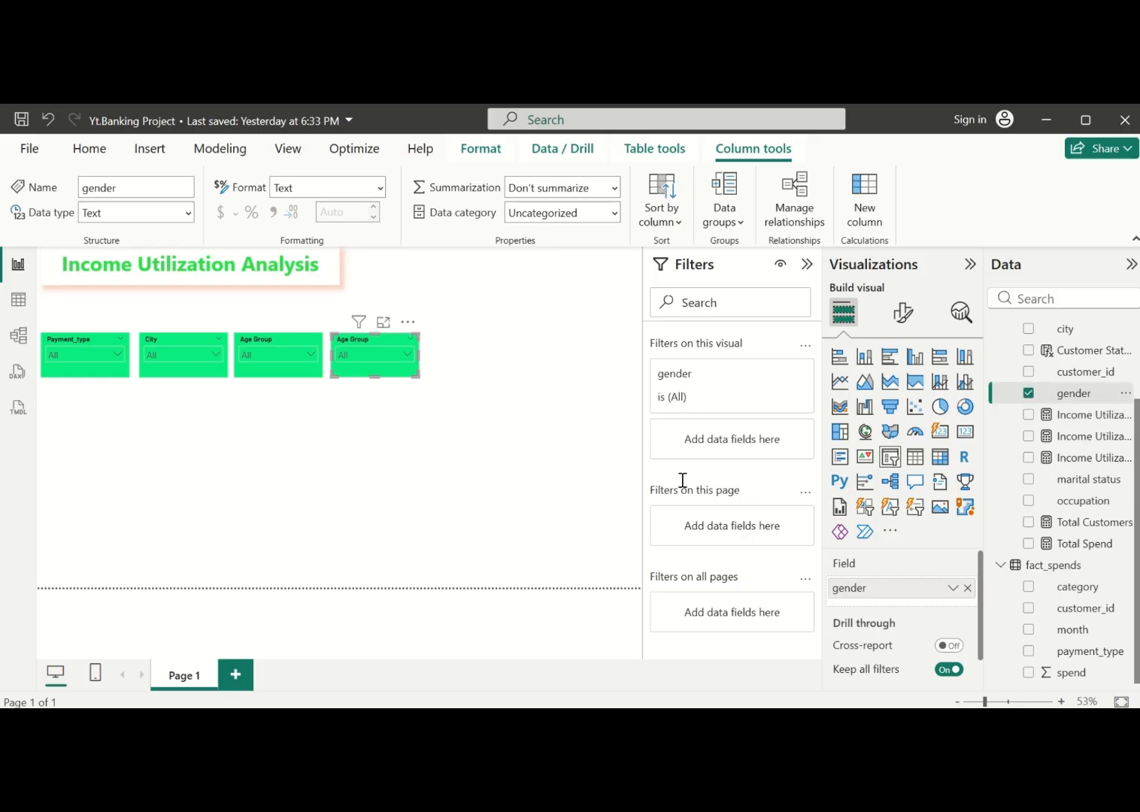
click(407, 358)
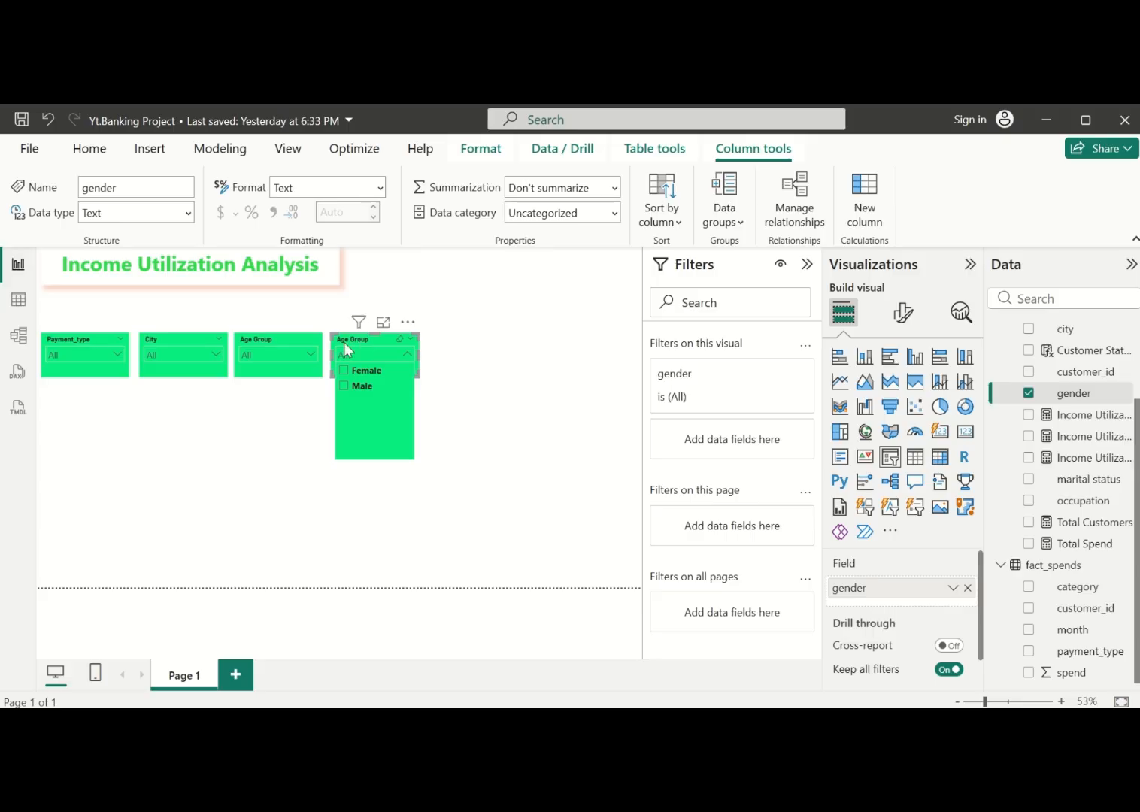
Change the gender slicer's header title text to "Gender"
click(902, 312)
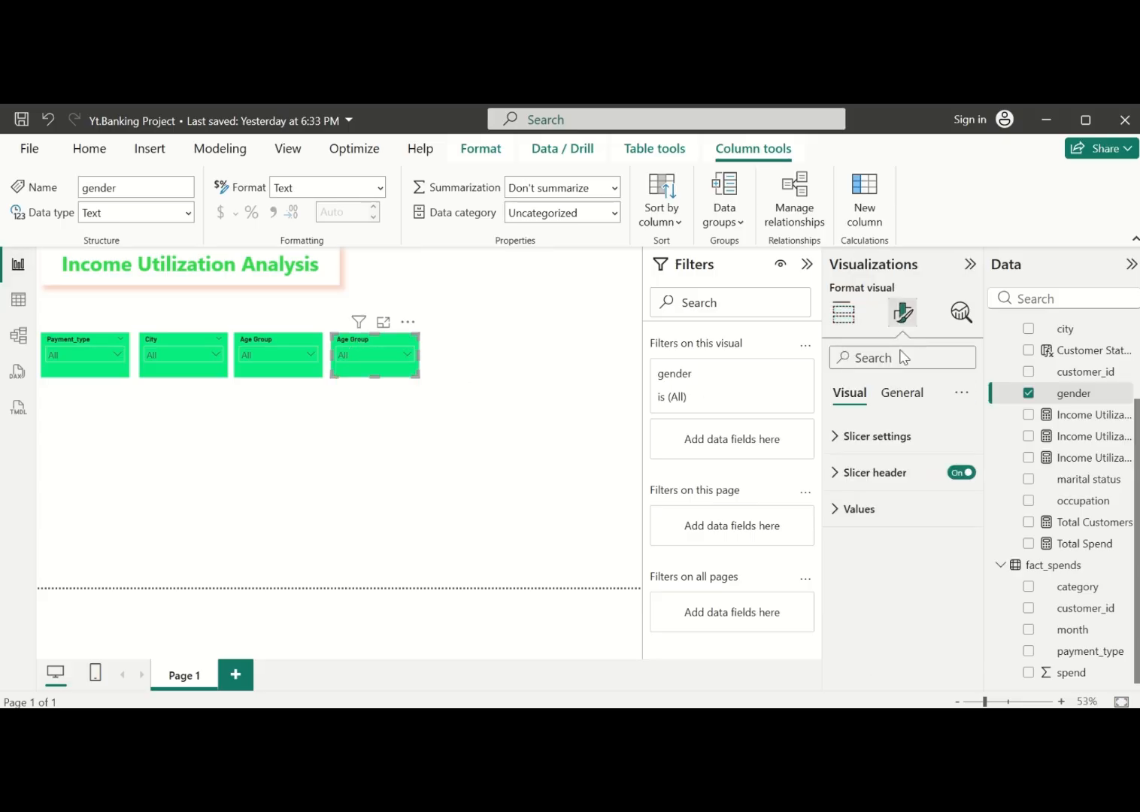
click(842, 470)
scroll(860, 497, down, 3)
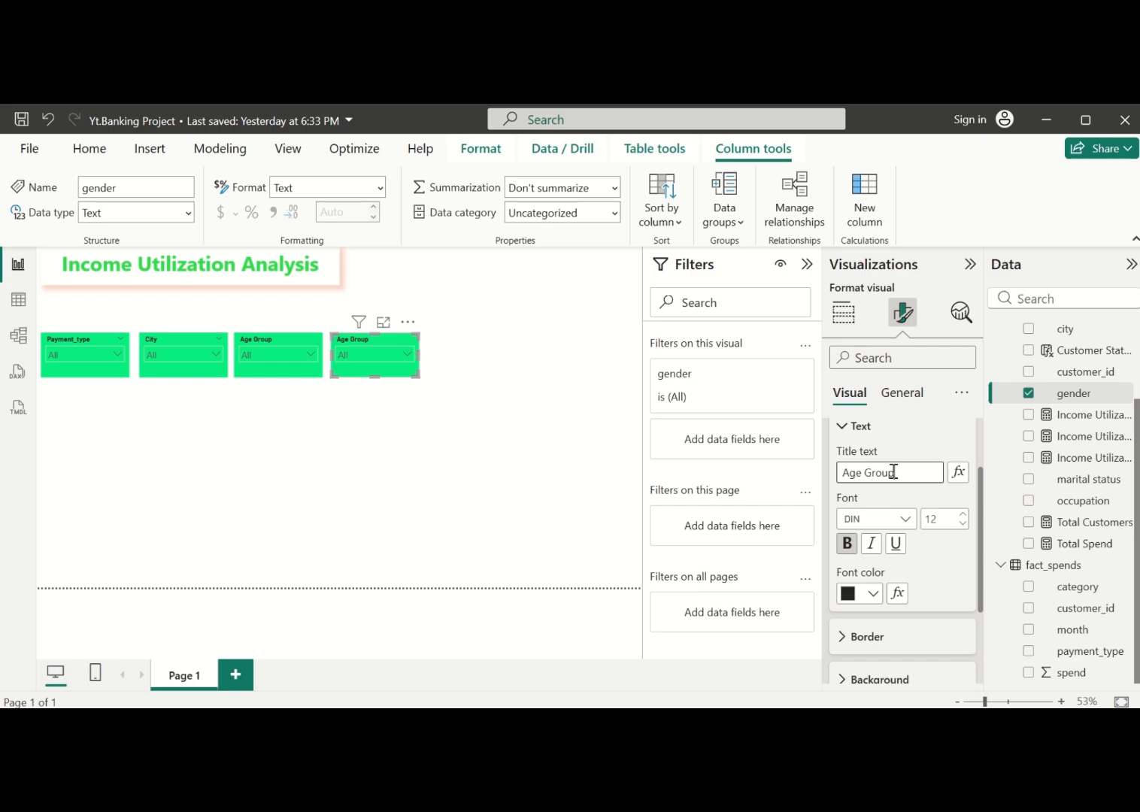
key(BackSpace)
key(BackSpace)
key(BackSpace)
click(494, 435)
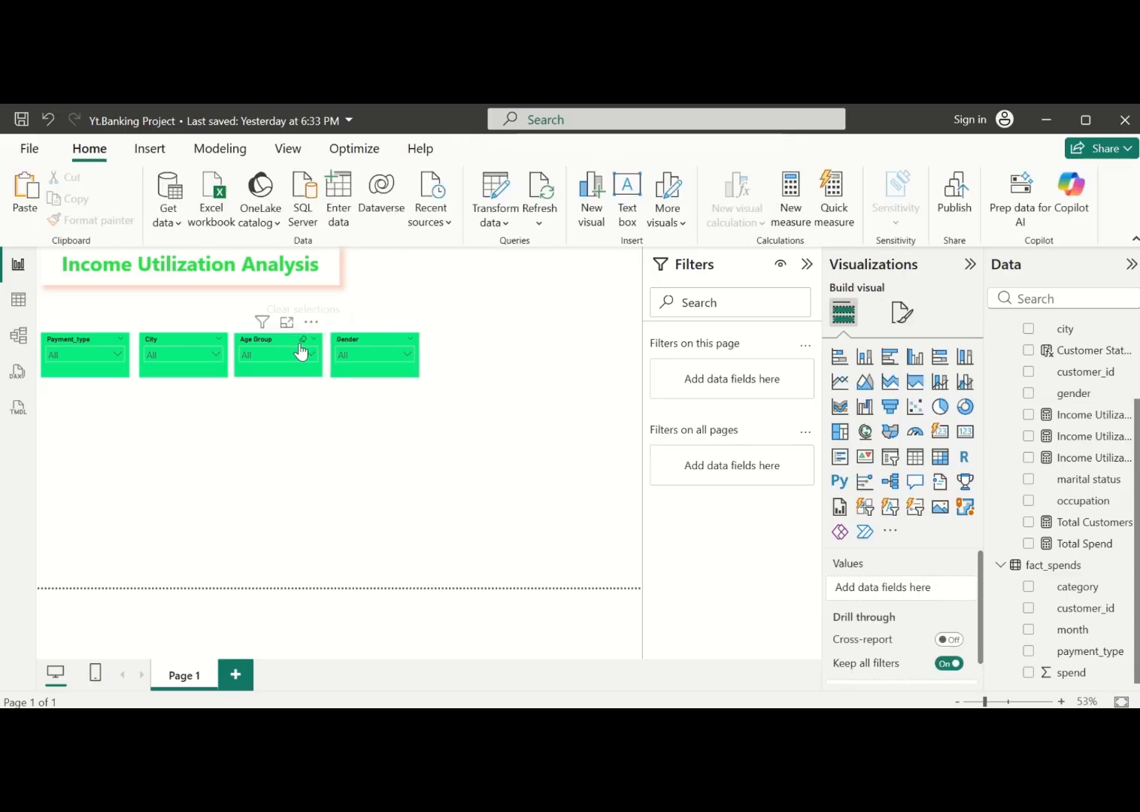
Move the Gender, Age Group and City slicers up into a row to the right of the Income Utilization Analysis title
drag(390, 348, 614, 259)
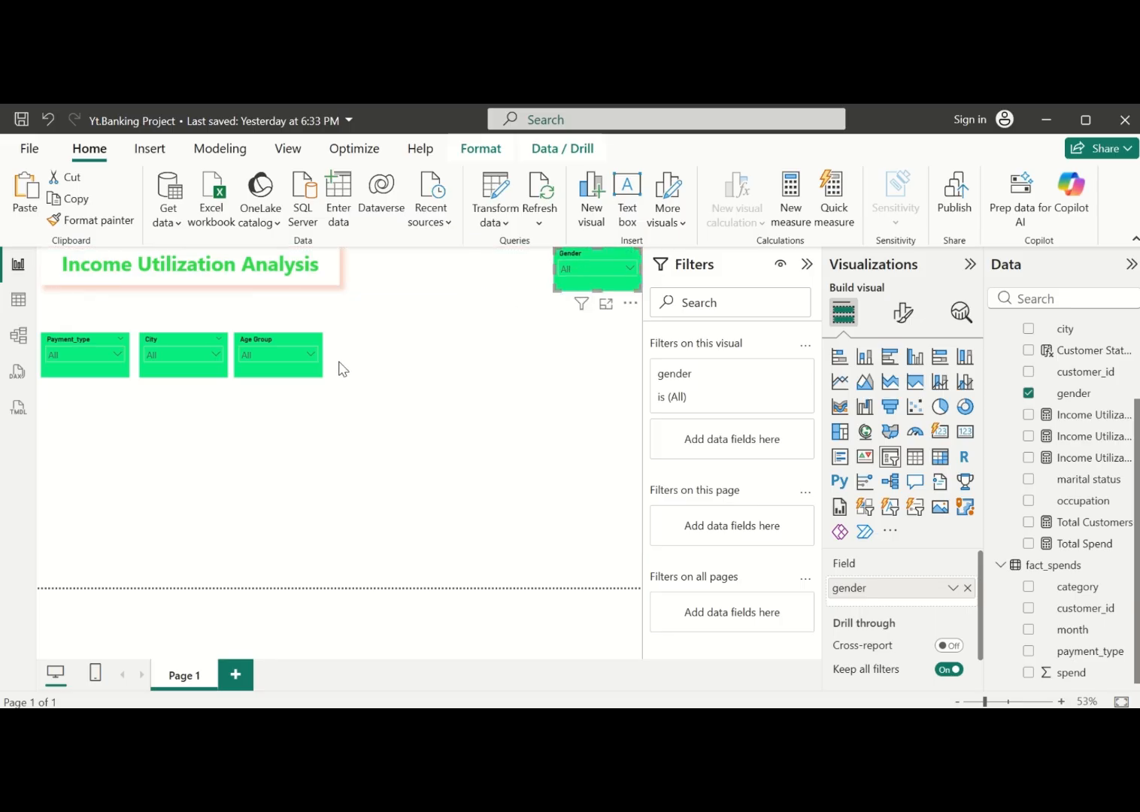
click(280, 345)
drag(280, 345, 503, 261)
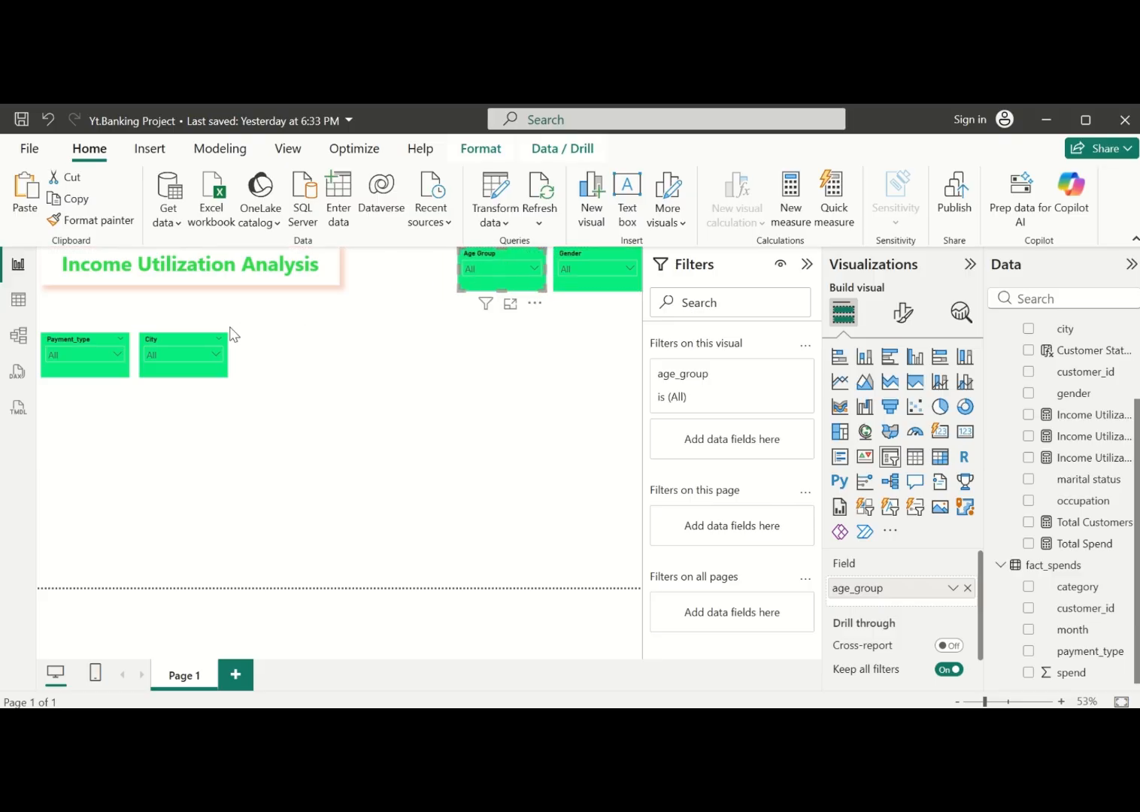
drag(176, 339, 399, 257)
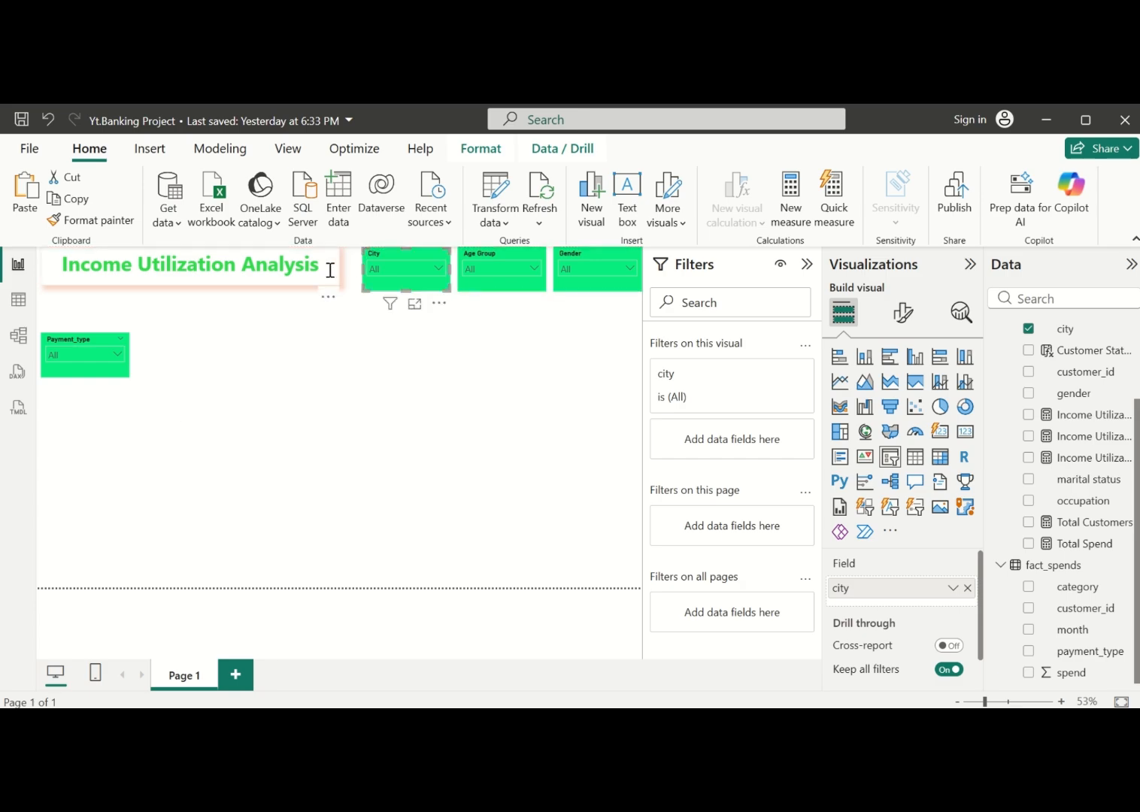
Narrow the Income Utilization Analysis title box and move the Payment_type slicer up into the row just left of the City slicer
drag(340, 272, 213, 265)
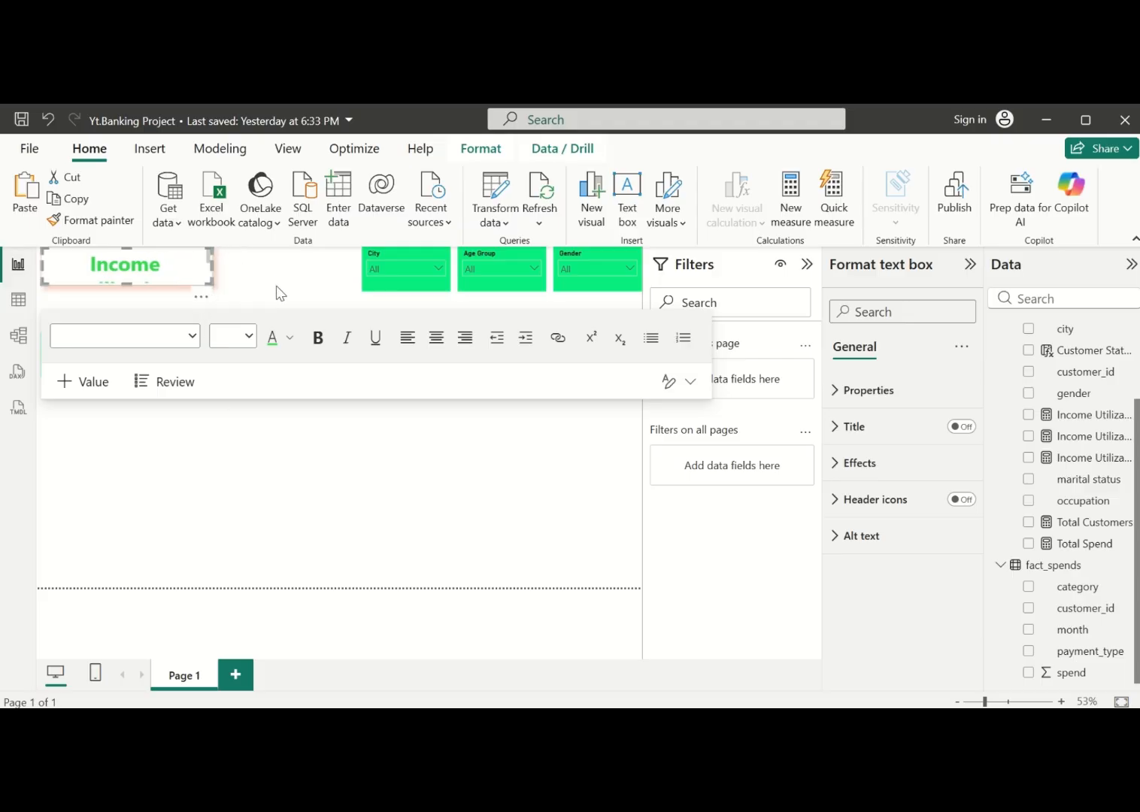
click(279, 290)
drag(97, 373, 327, 293)
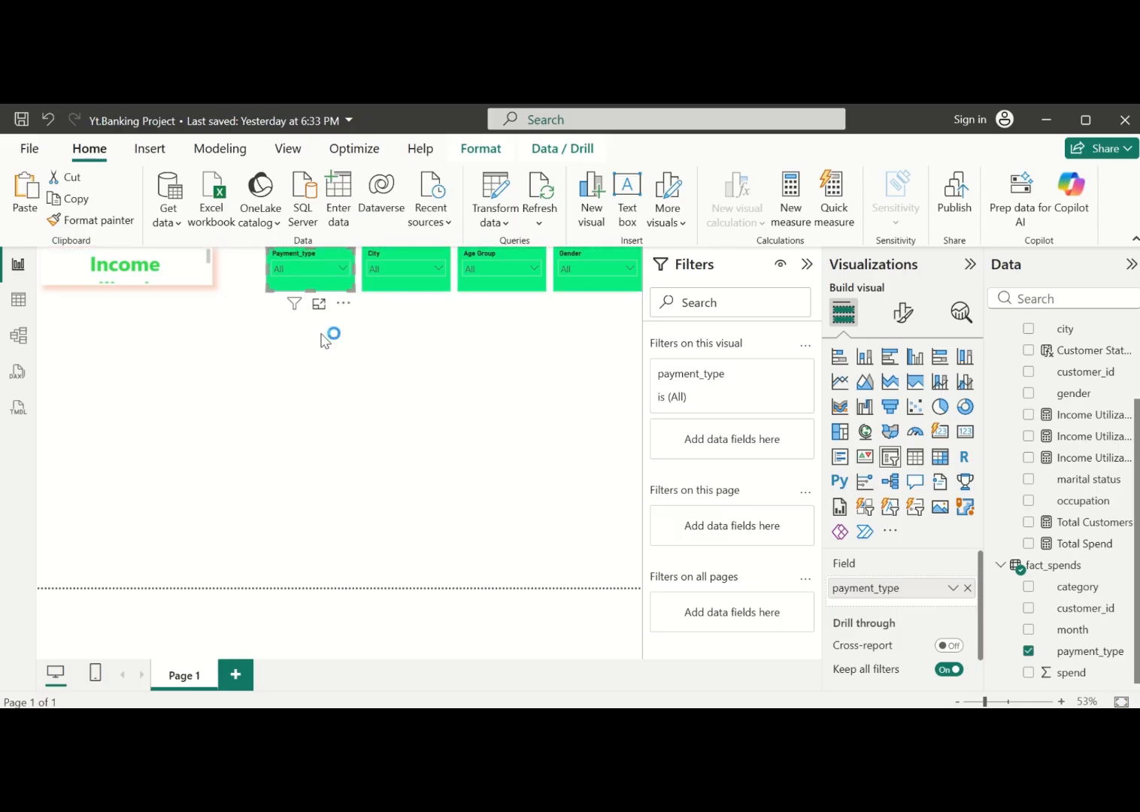
click(320, 357)
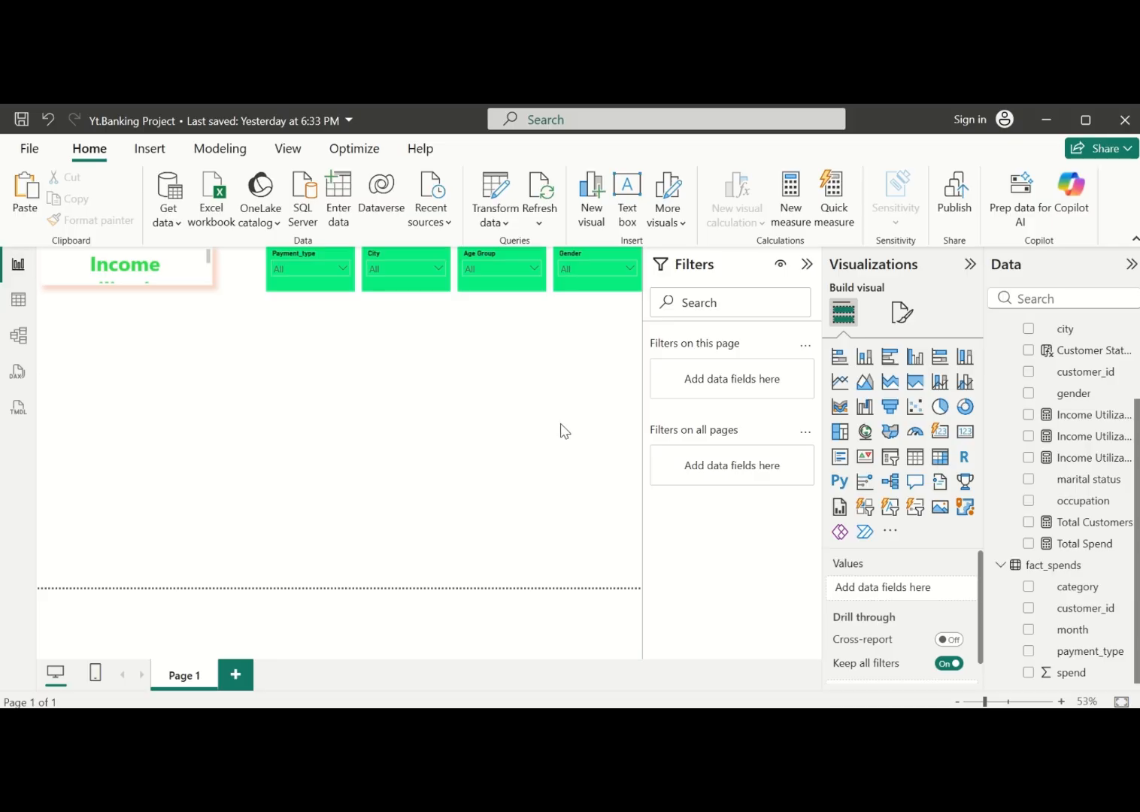
Change the page's canvas type to Custom and set its width to 1368 px
click(905, 312)
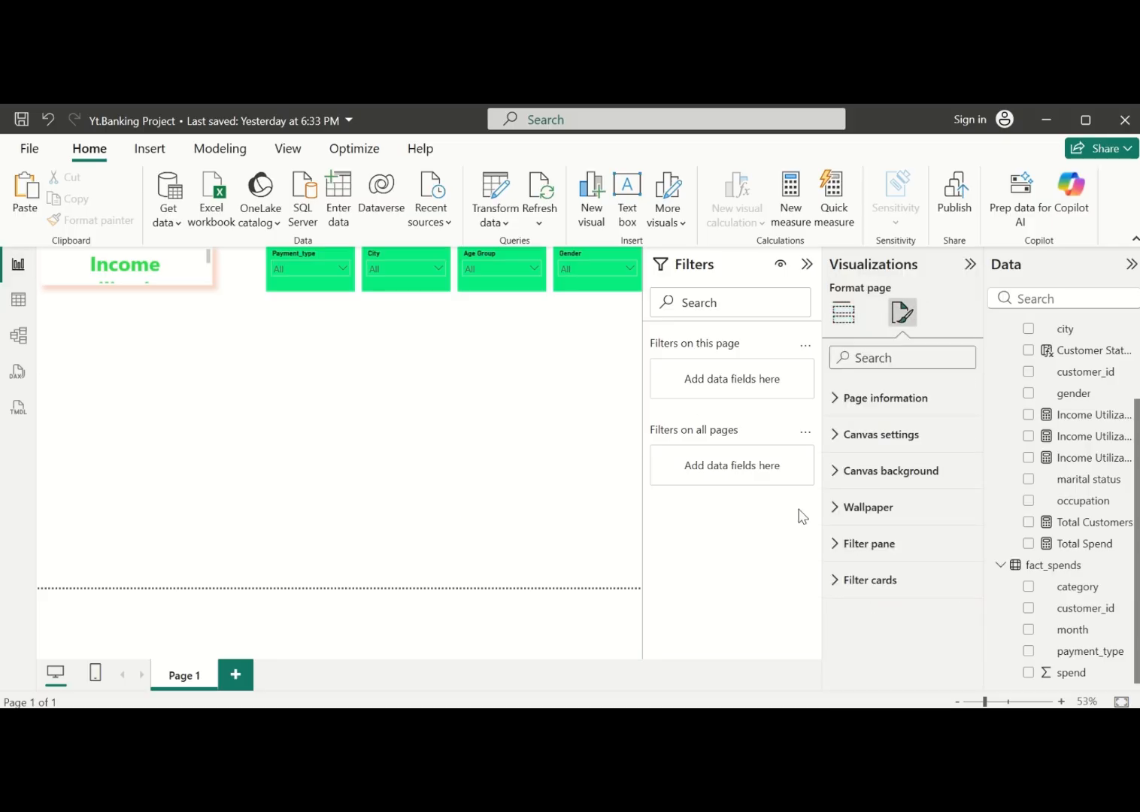
click(838, 436)
scroll(885, 451, down, 1)
scroll(910, 419, up, 3)
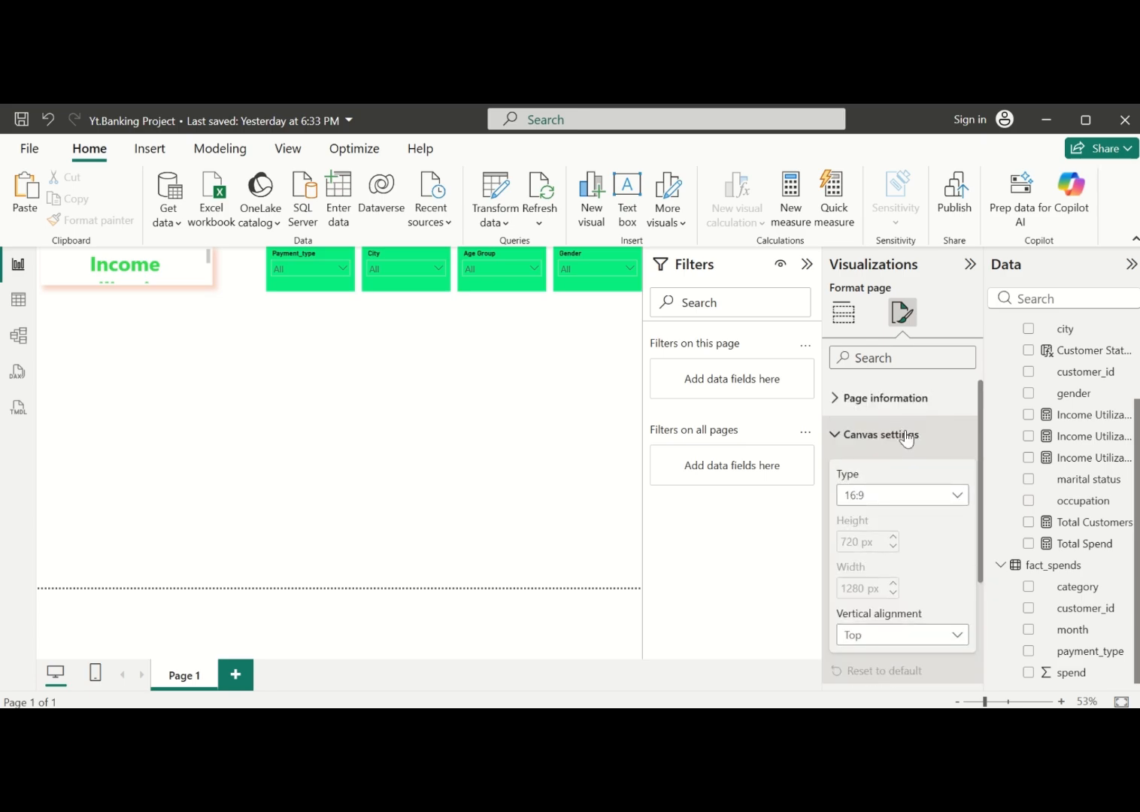
click(899, 495)
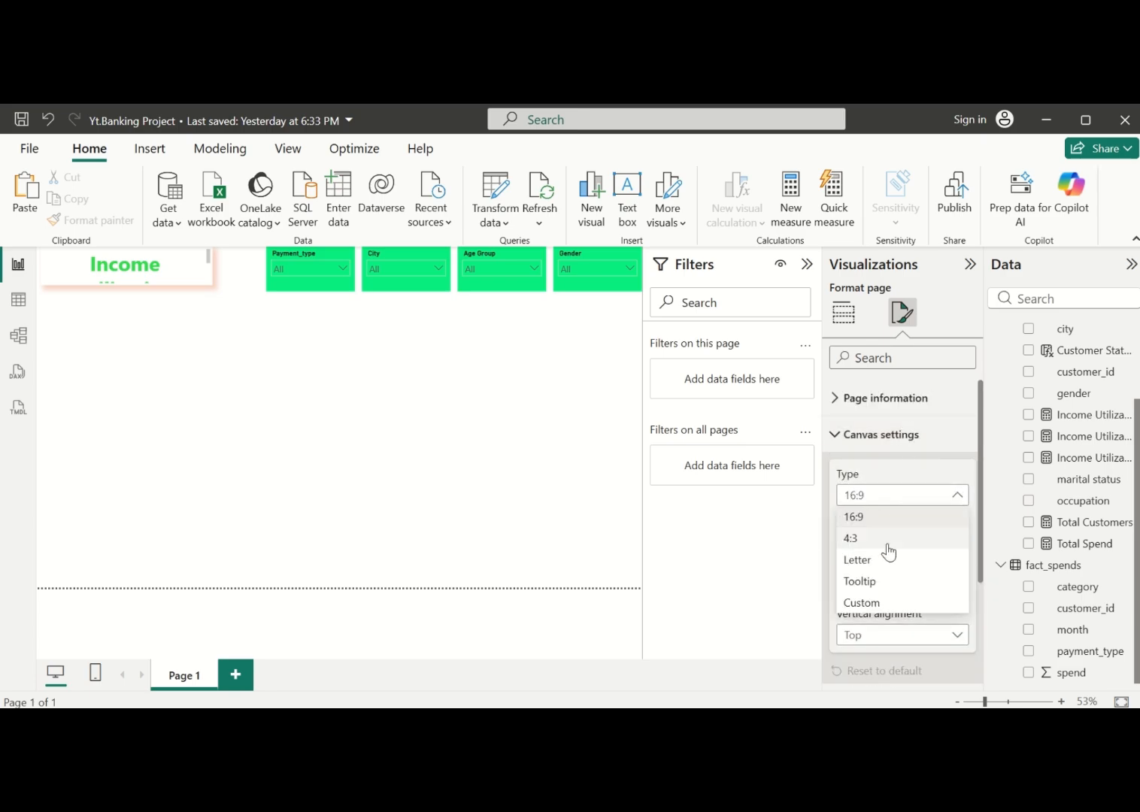
click(866, 603)
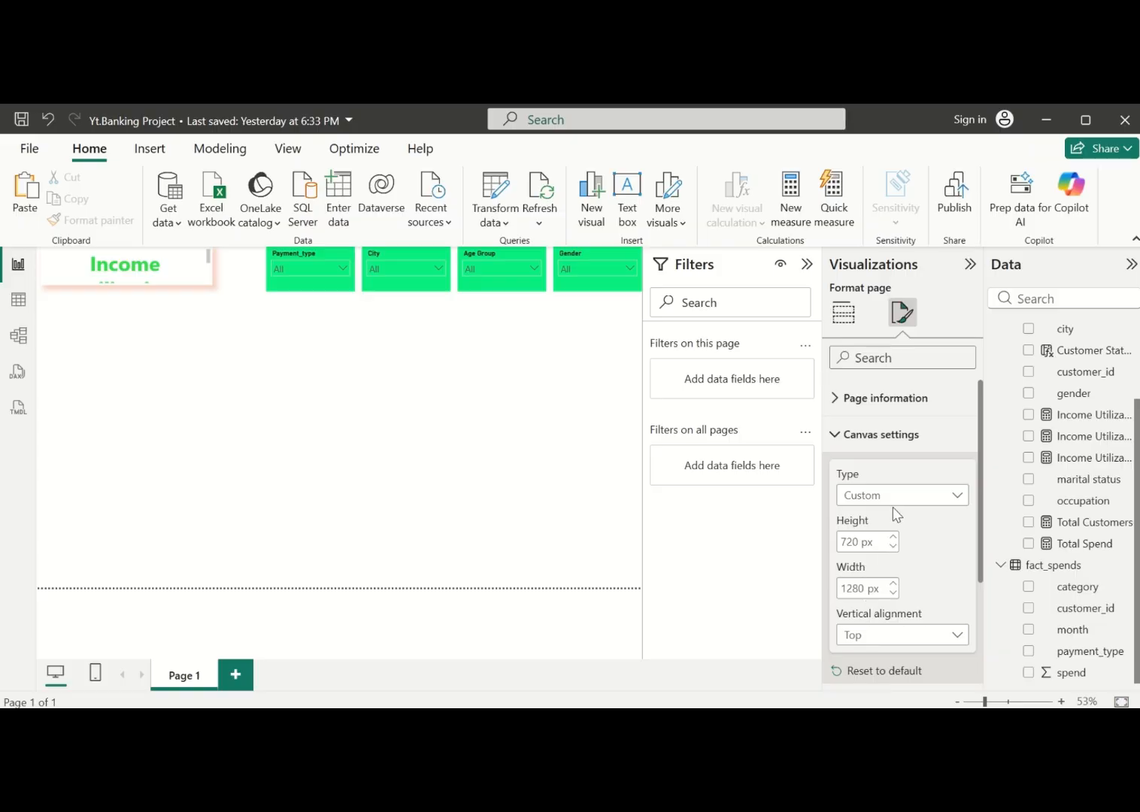
scroll(894, 515, down, 2)
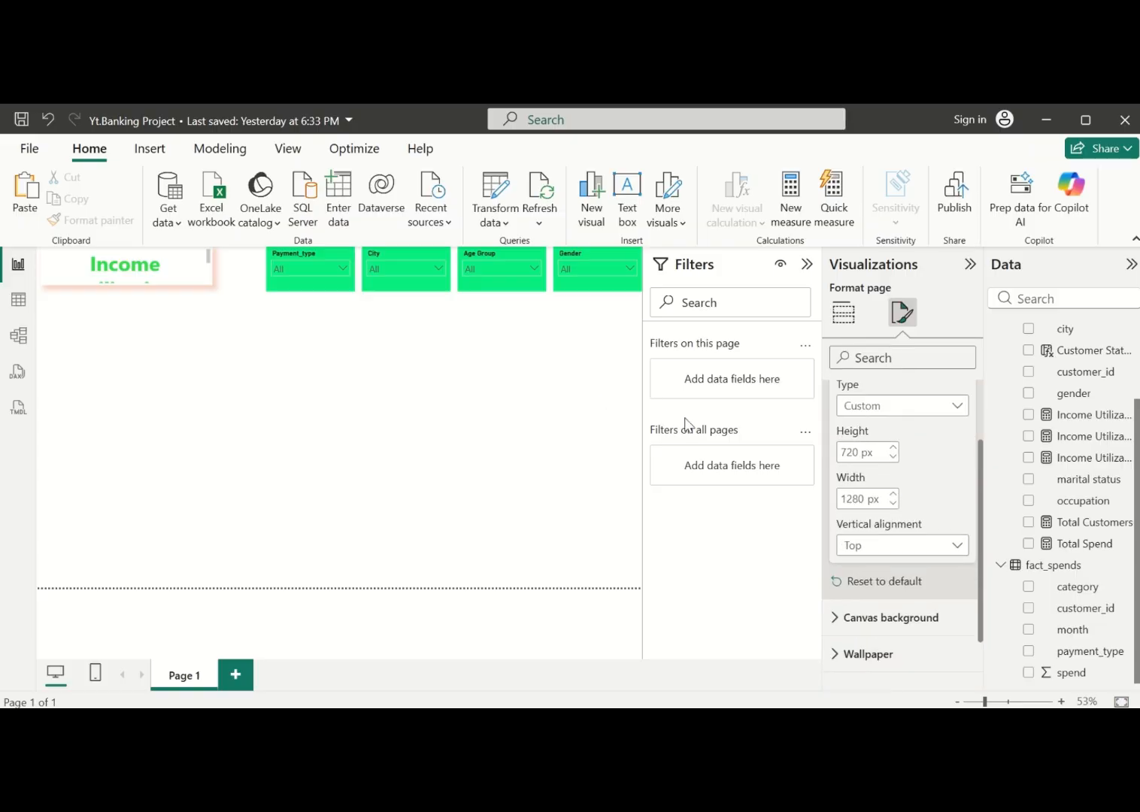
click(894, 494)
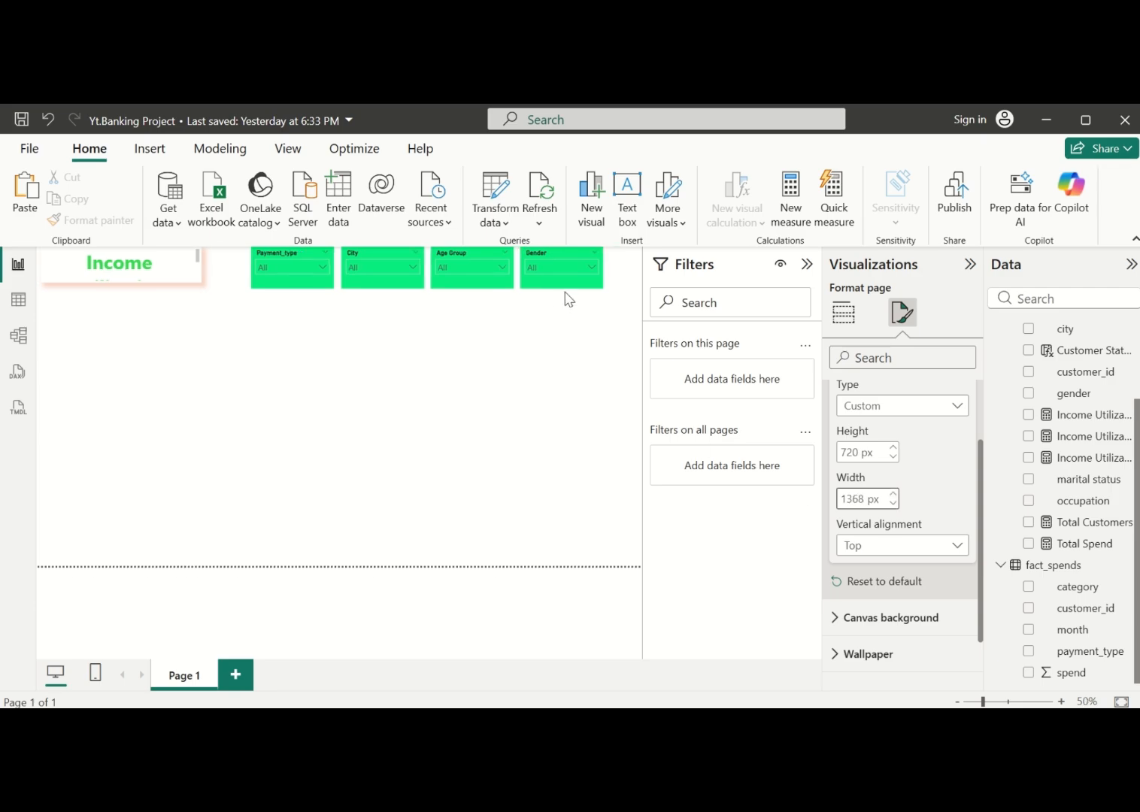
Shift the Gender, Age Group, City and Payment_type slicers toward the right edge of the widened page, keeping them in one row
drag(569, 299, 601, 295)
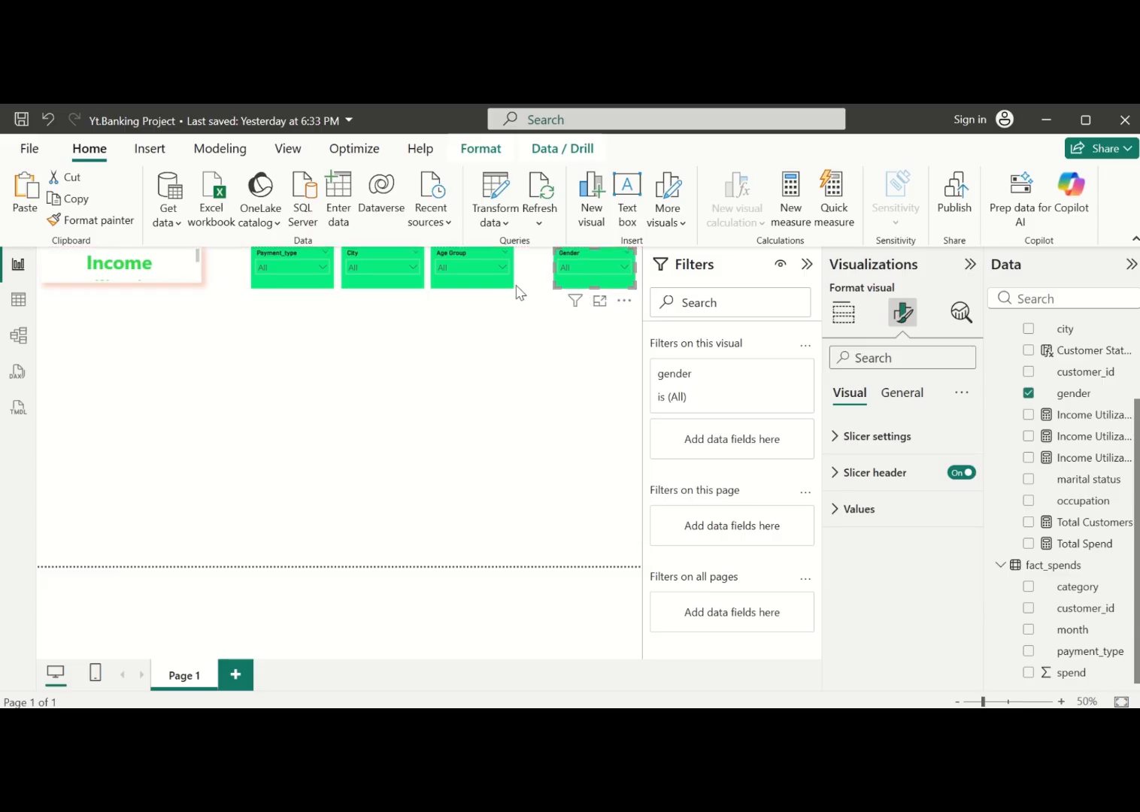
drag(500, 286, 530, 290)
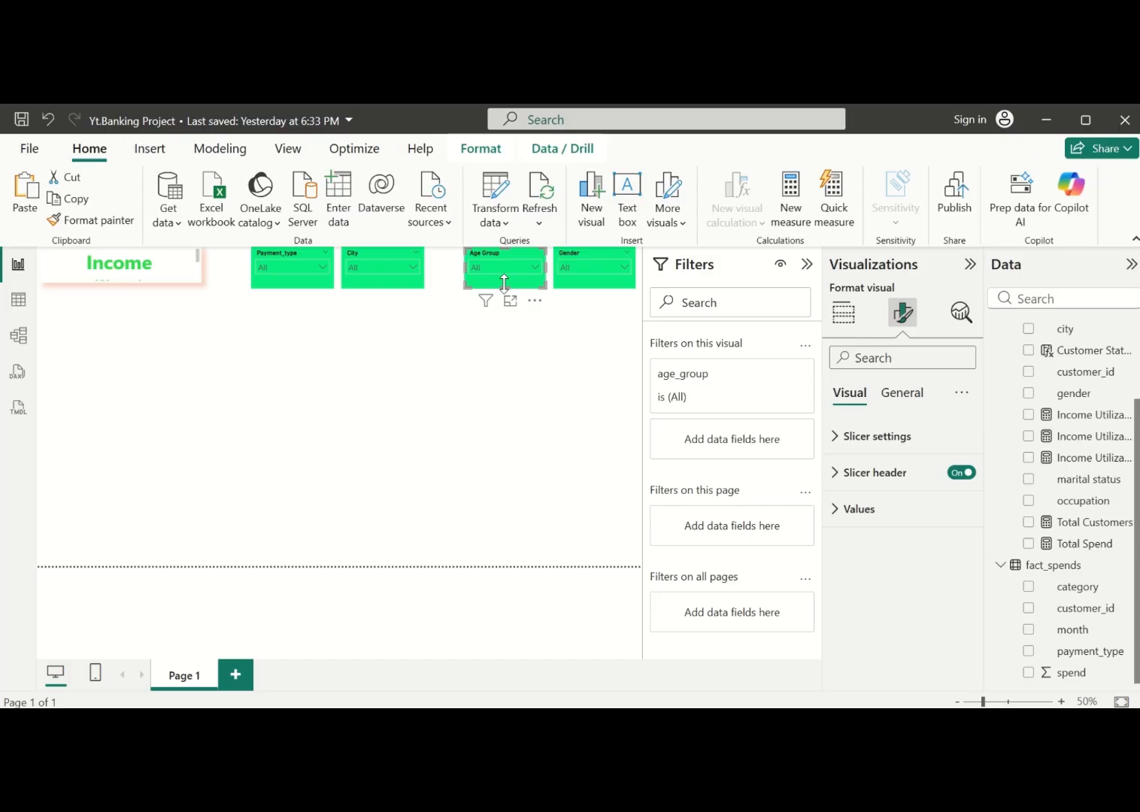
click(405, 285)
drag(407, 292, 437, 285)
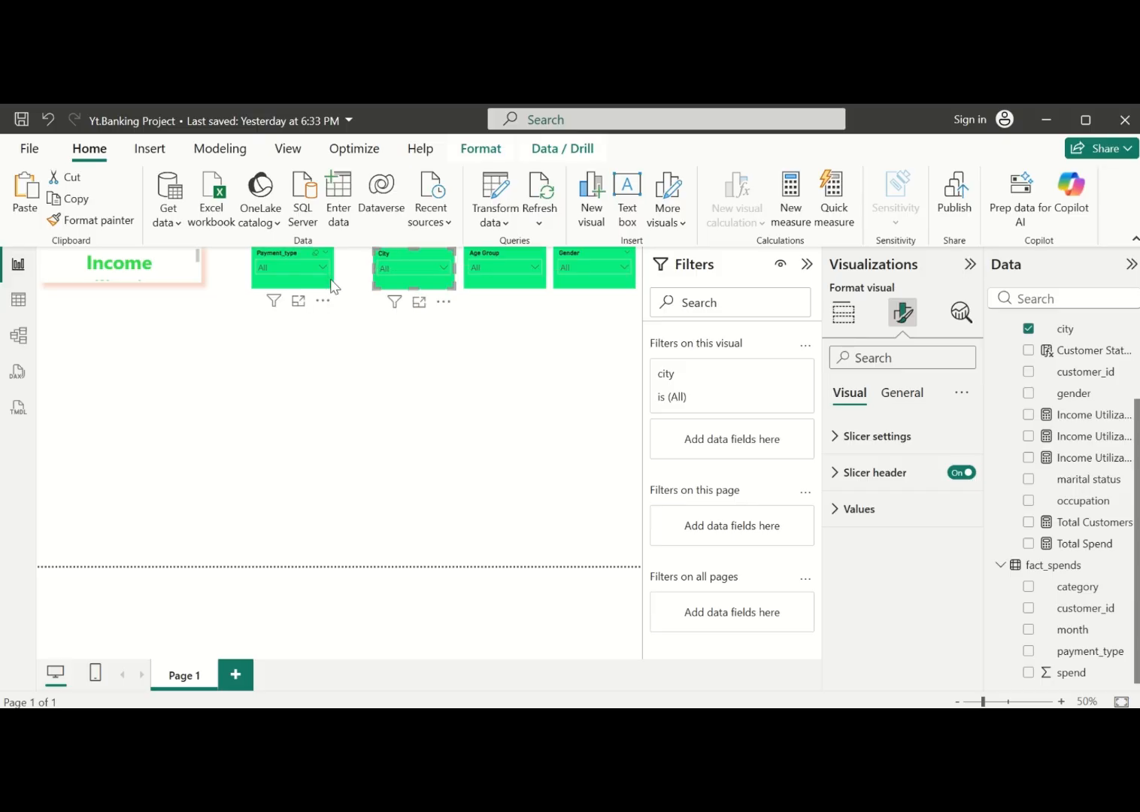
drag(316, 285, 346, 290)
Widen the title text box from the page's left edge until Income Utilization Analysis fits on a single line
click(189, 263)
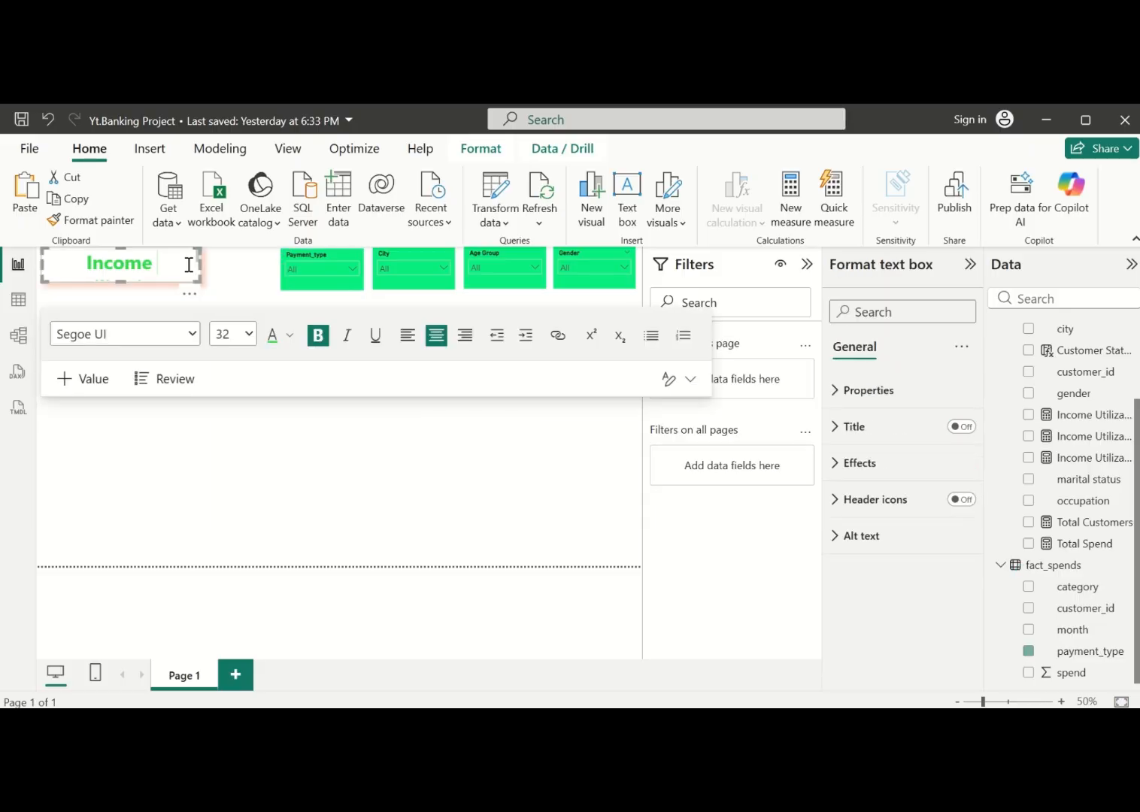
drag(199, 277, 269, 280)
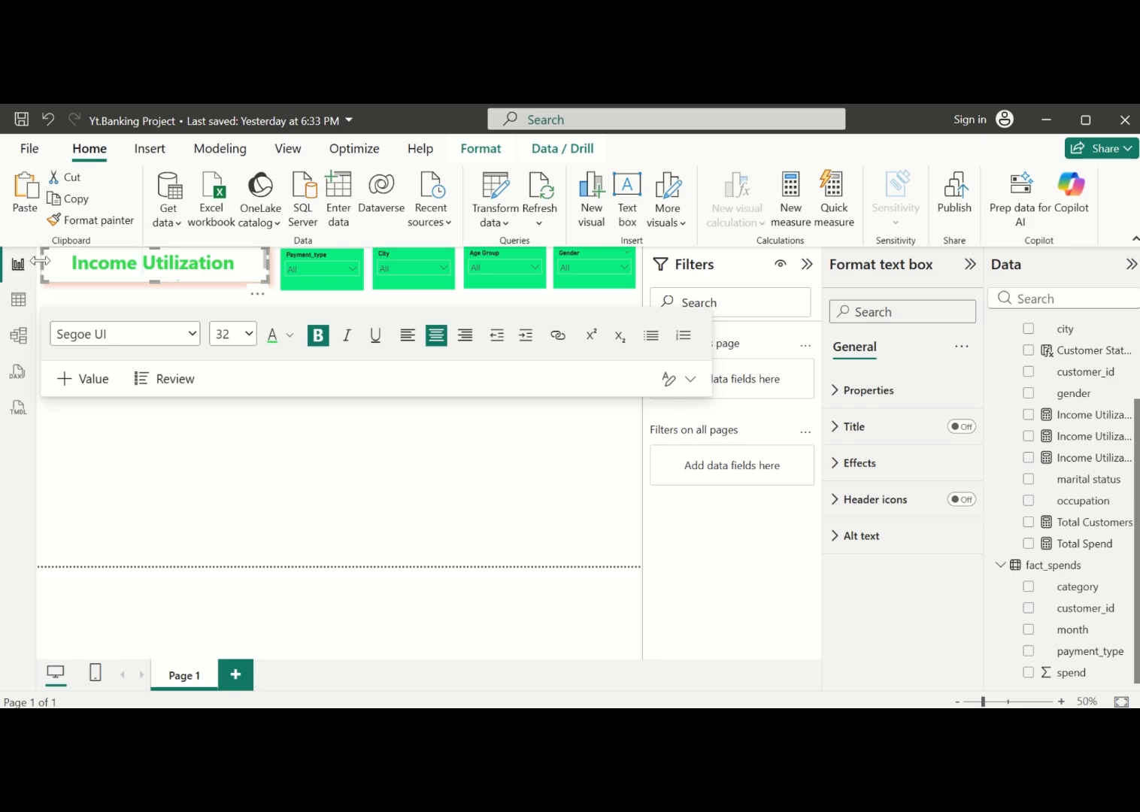
drag(40, 260, 52, 269)
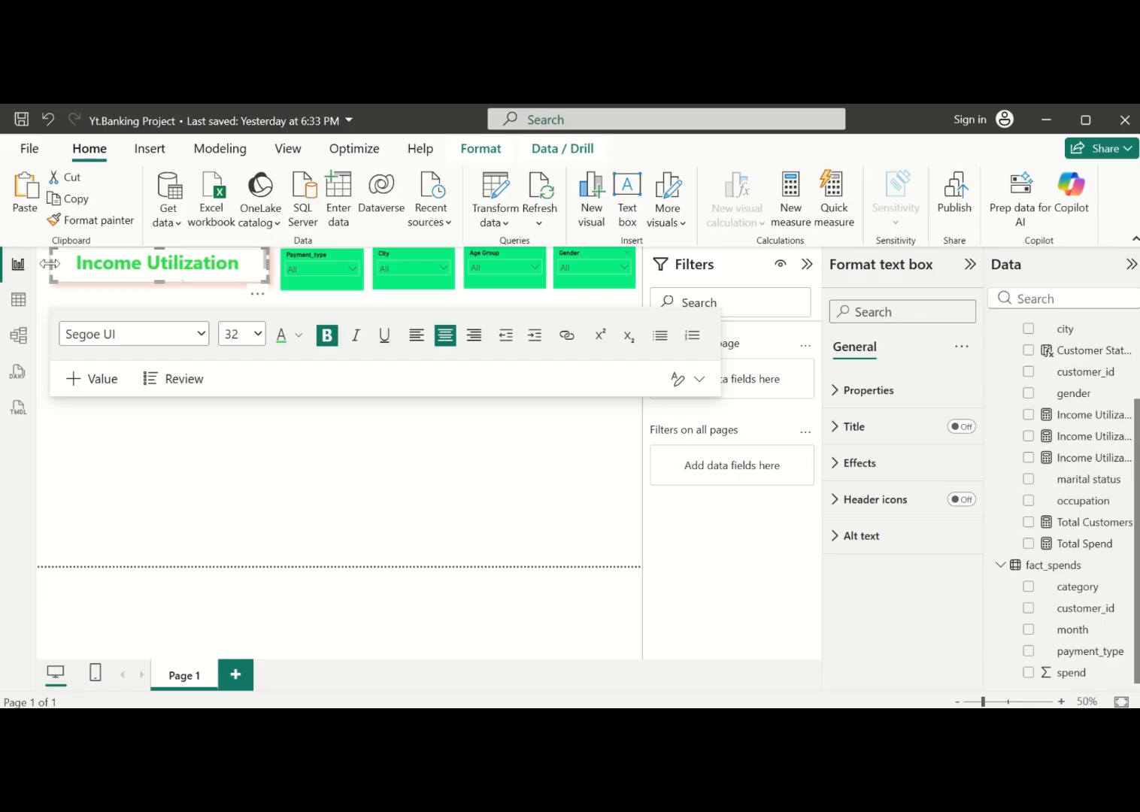
drag(48, 263, 38, 264)
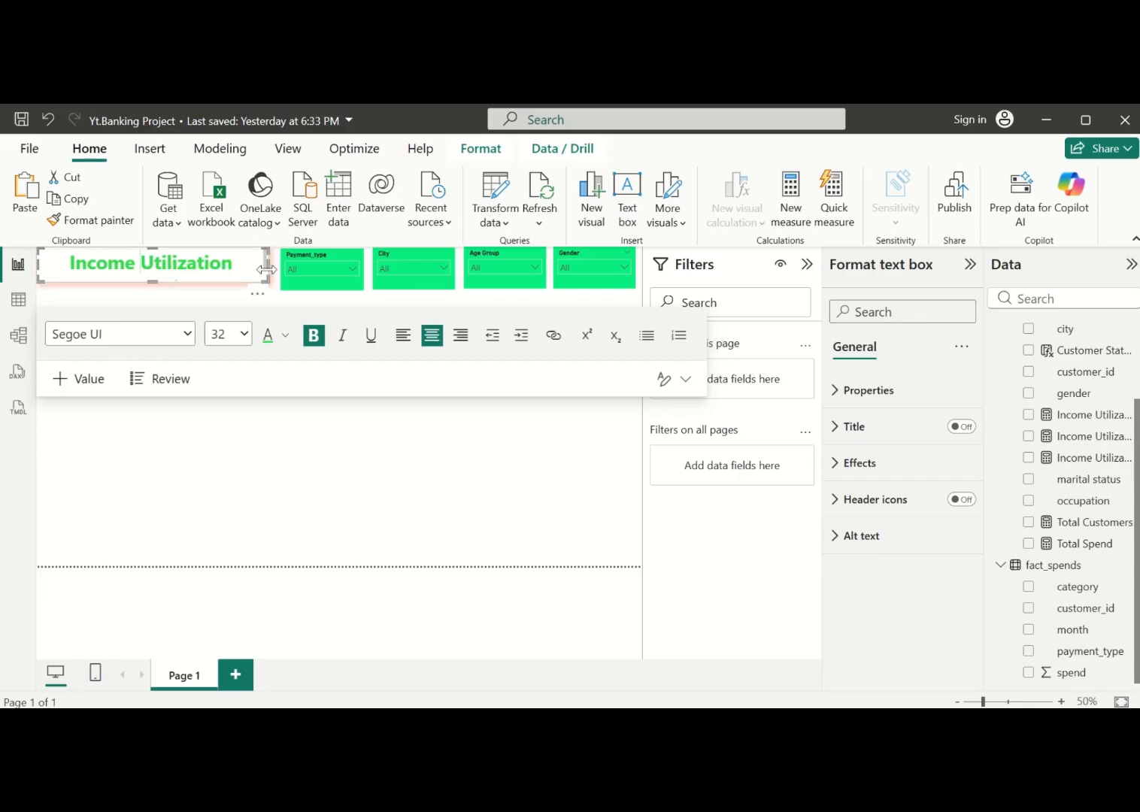
drag(268, 265, 308, 290)
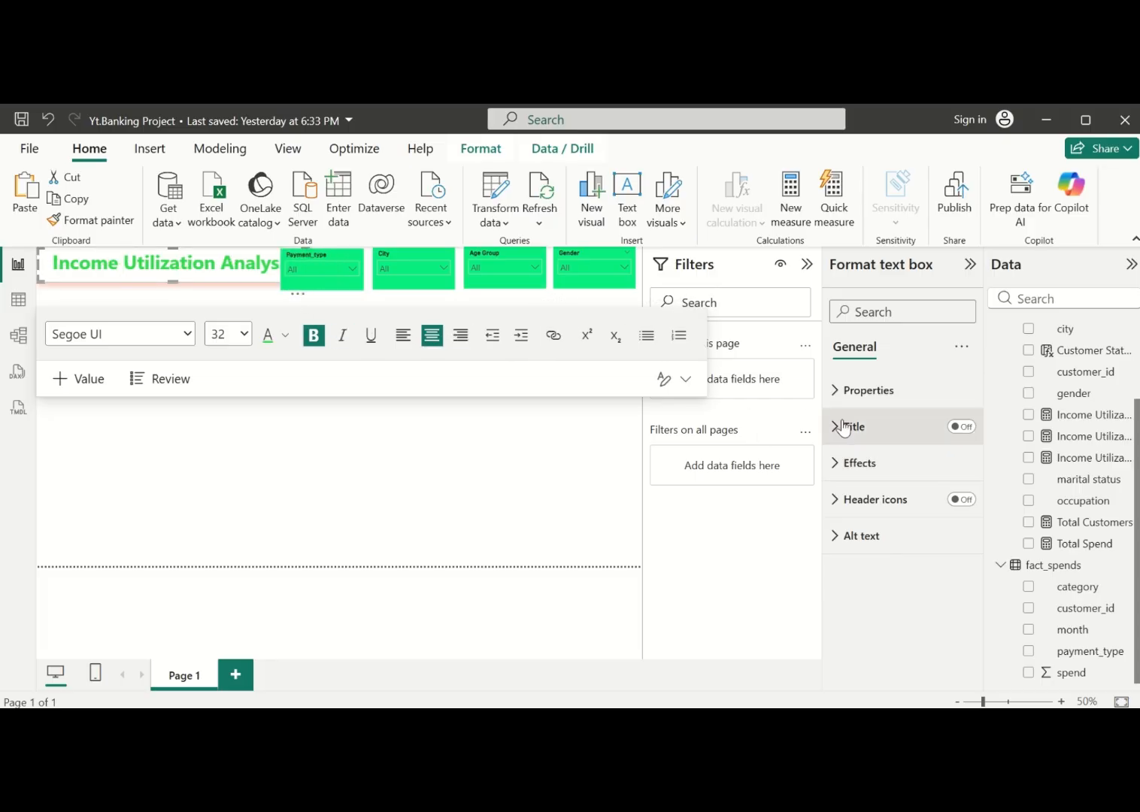
click(597, 492)
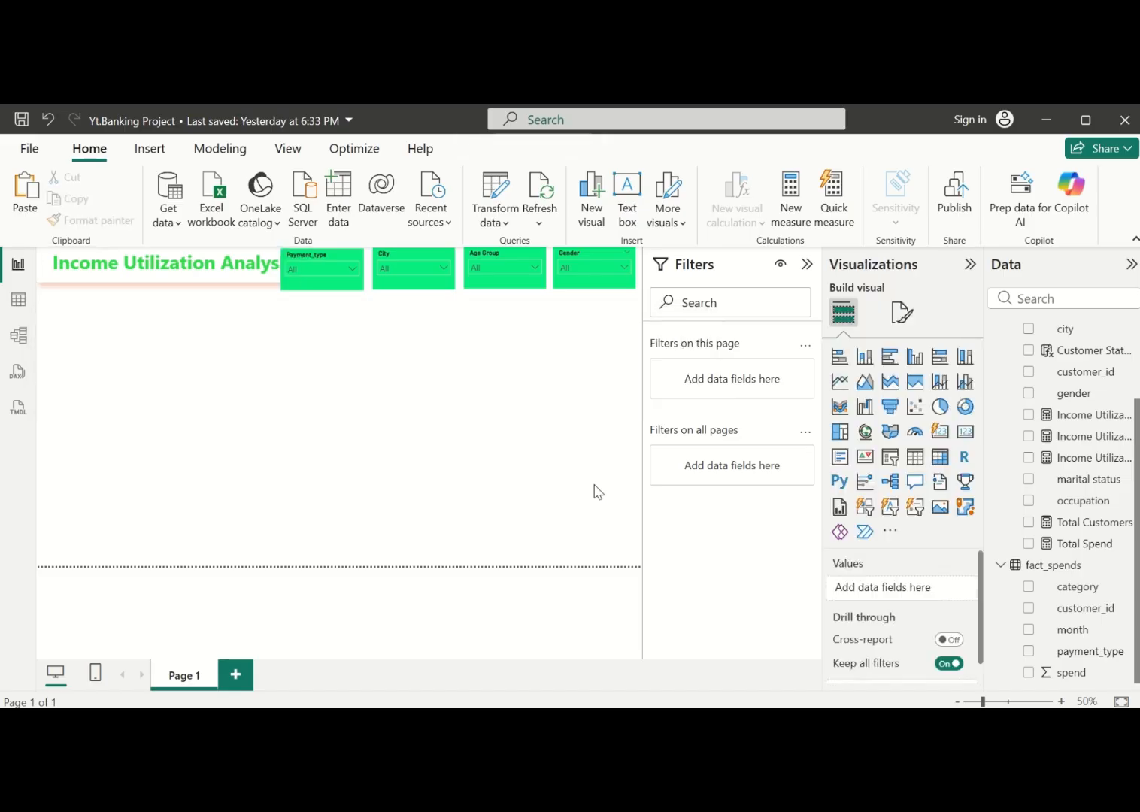
Set the custom canvas width of the page to 1419 px
click(900, 315)
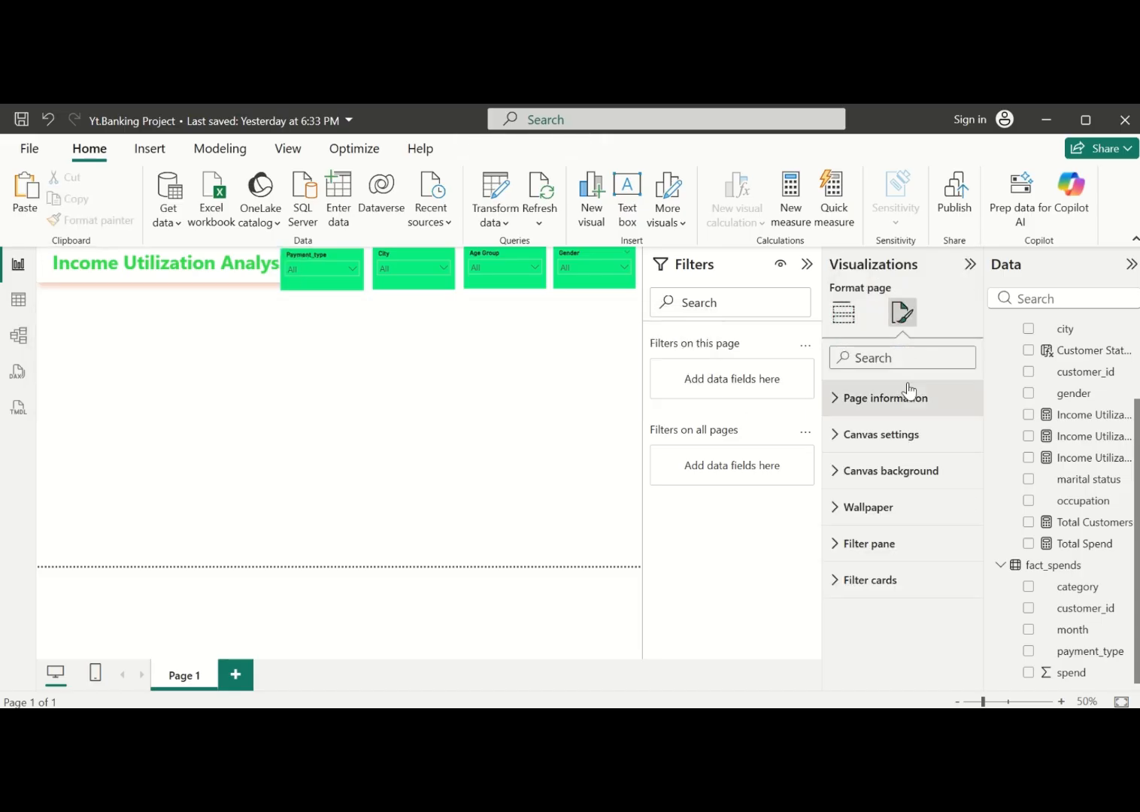
click(835, 435)
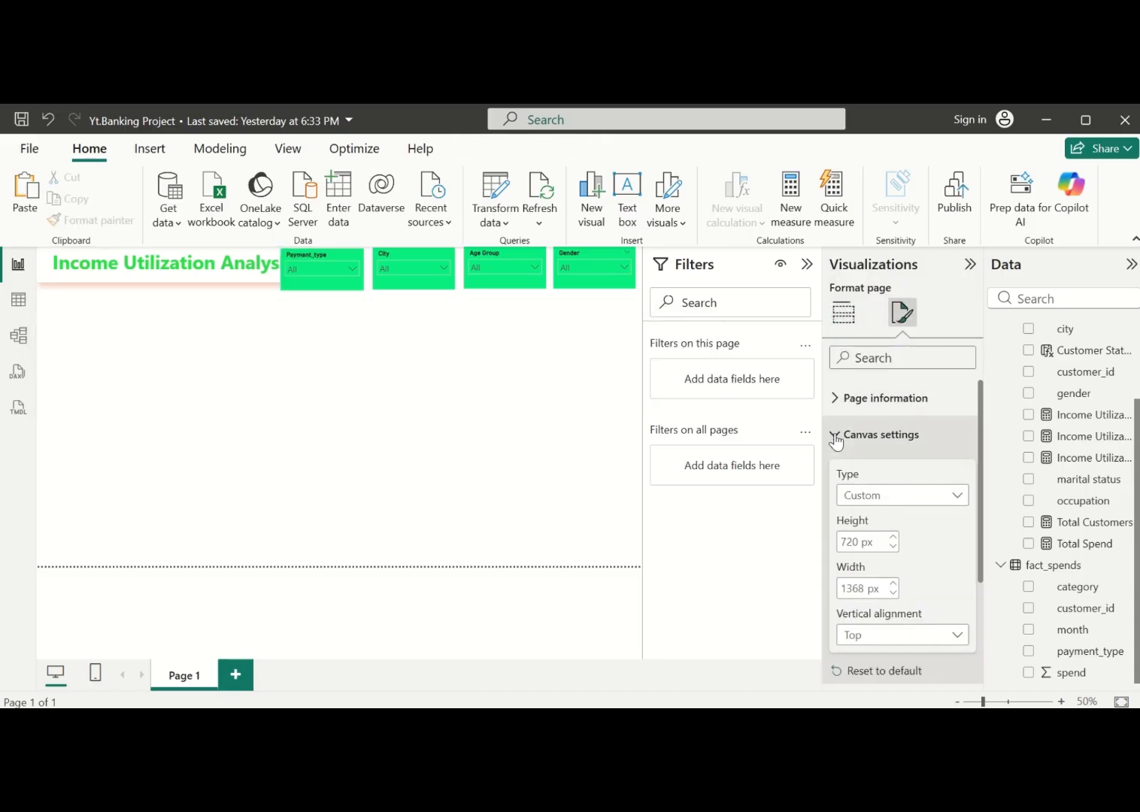
click(880, 498)
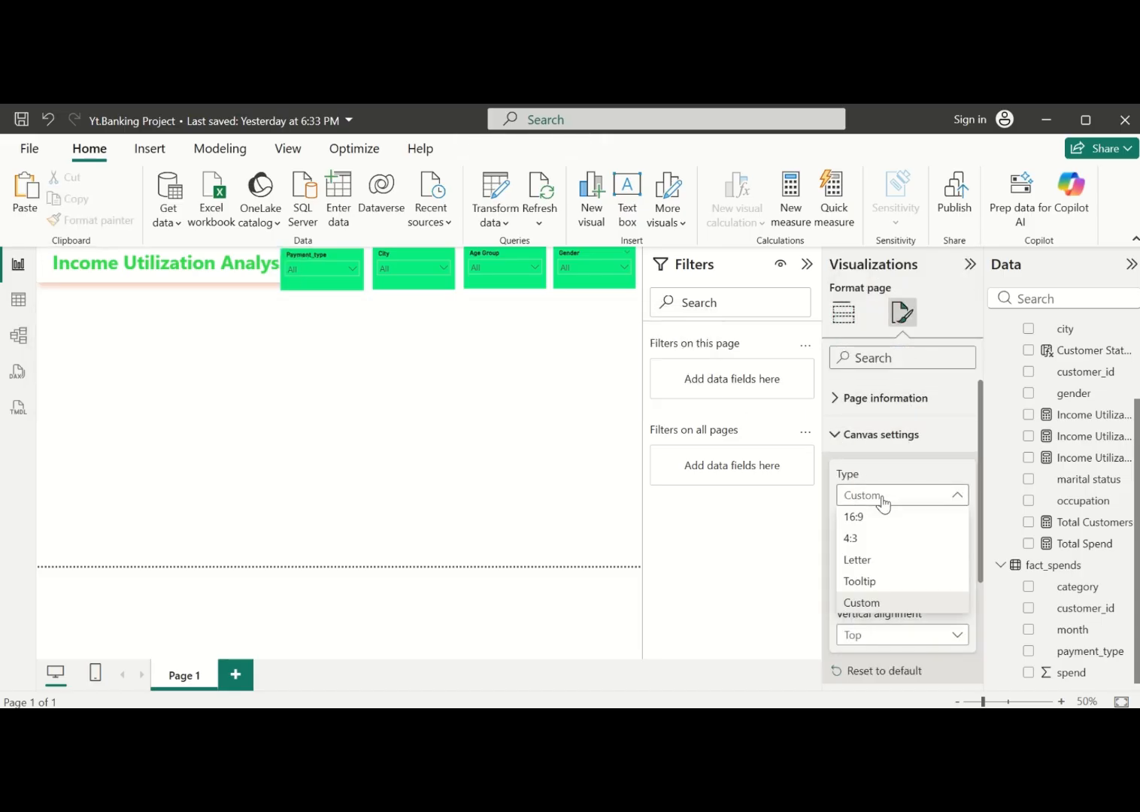
click(886, 602)
scroll(898, 527, down, 1)
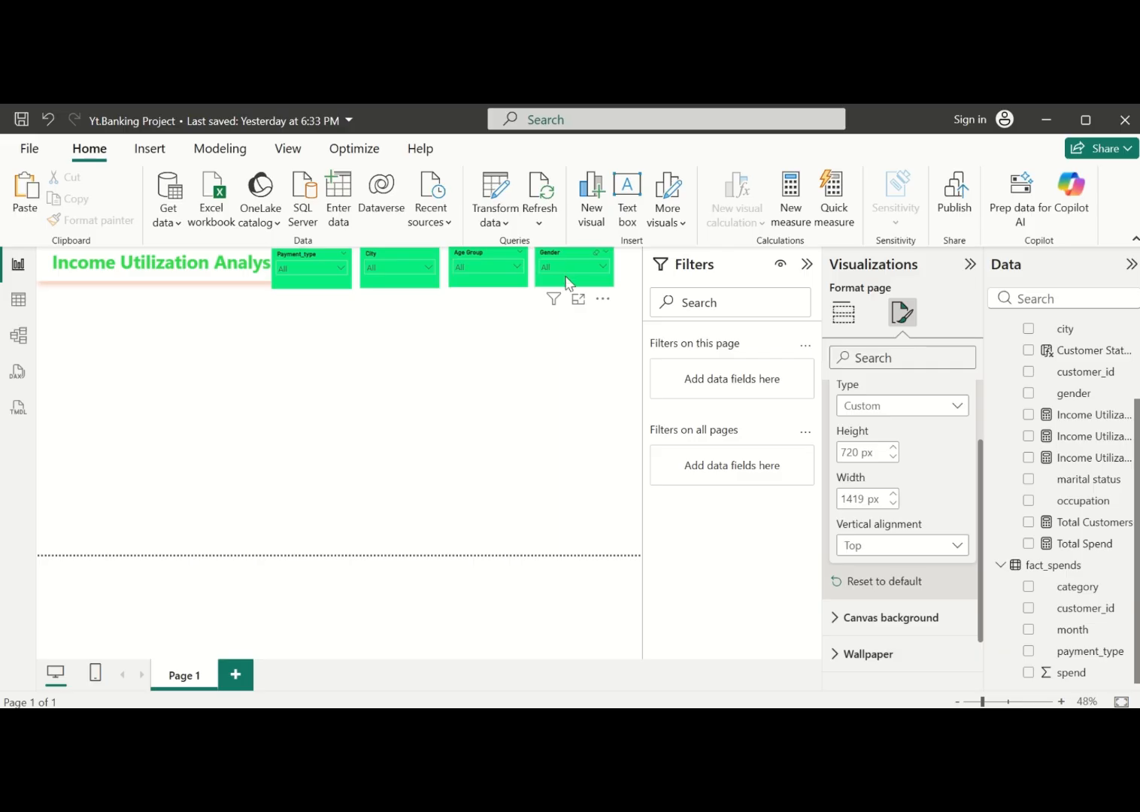
Move all four slicers further right to the new page edge so the Payment_type slicer clears the title text
drag(565, 283, 594, 285)
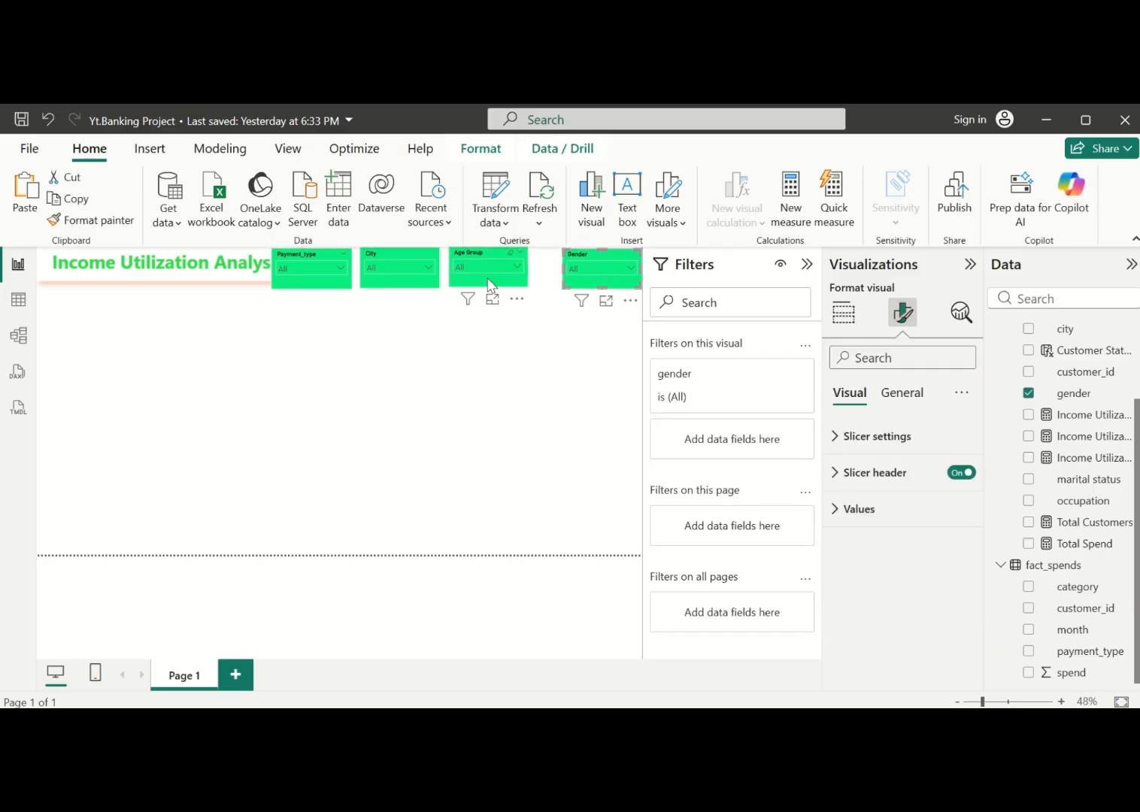
drag(489, 285, 516, 285)
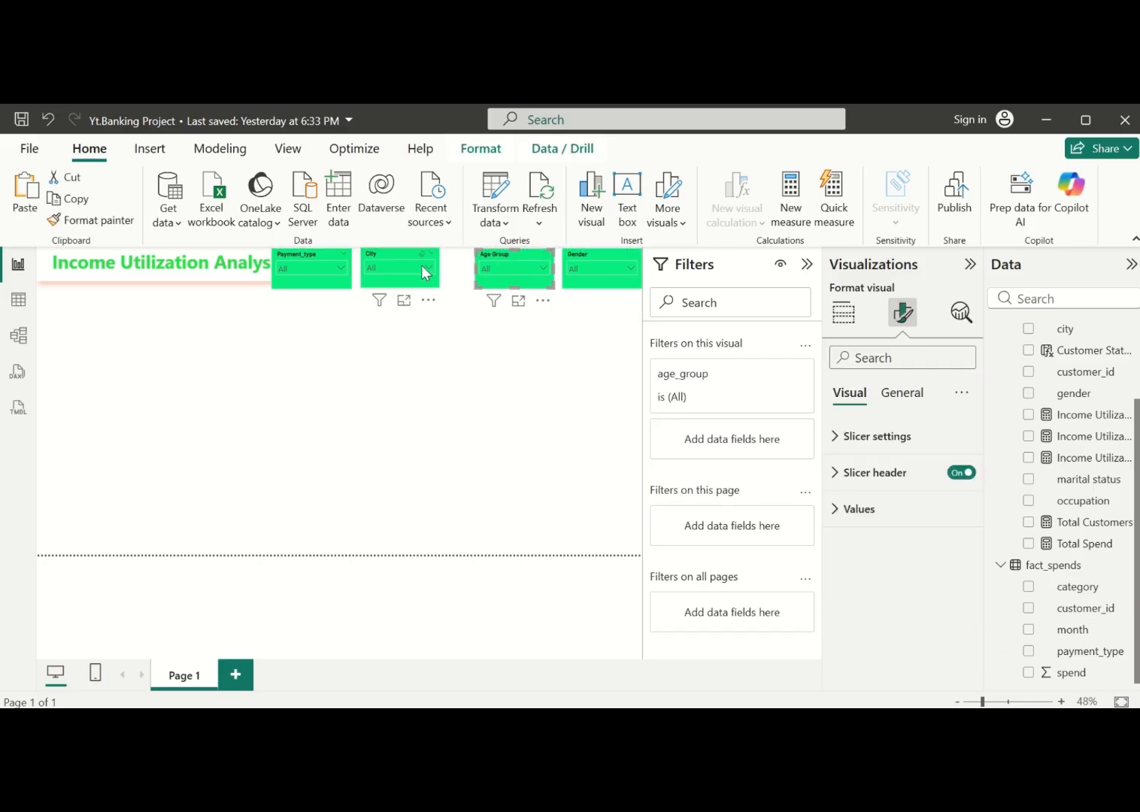
drag(432, 288, 448, 282)
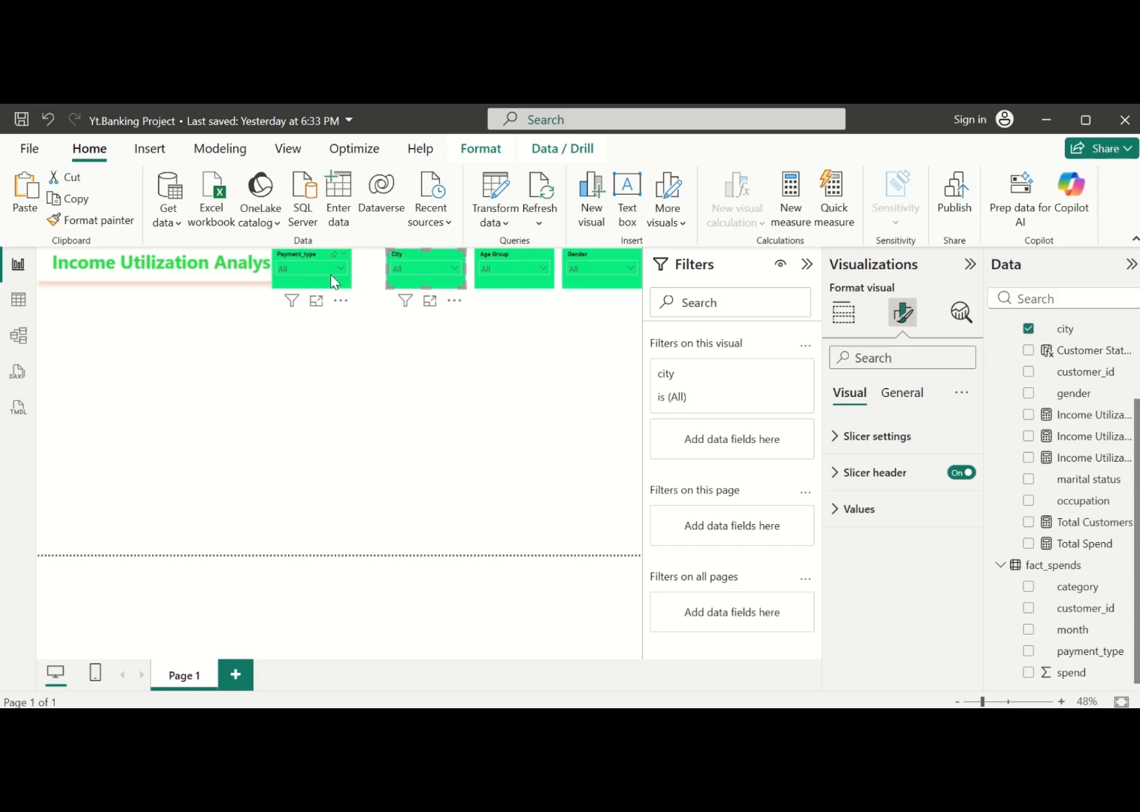
click(308, 281)
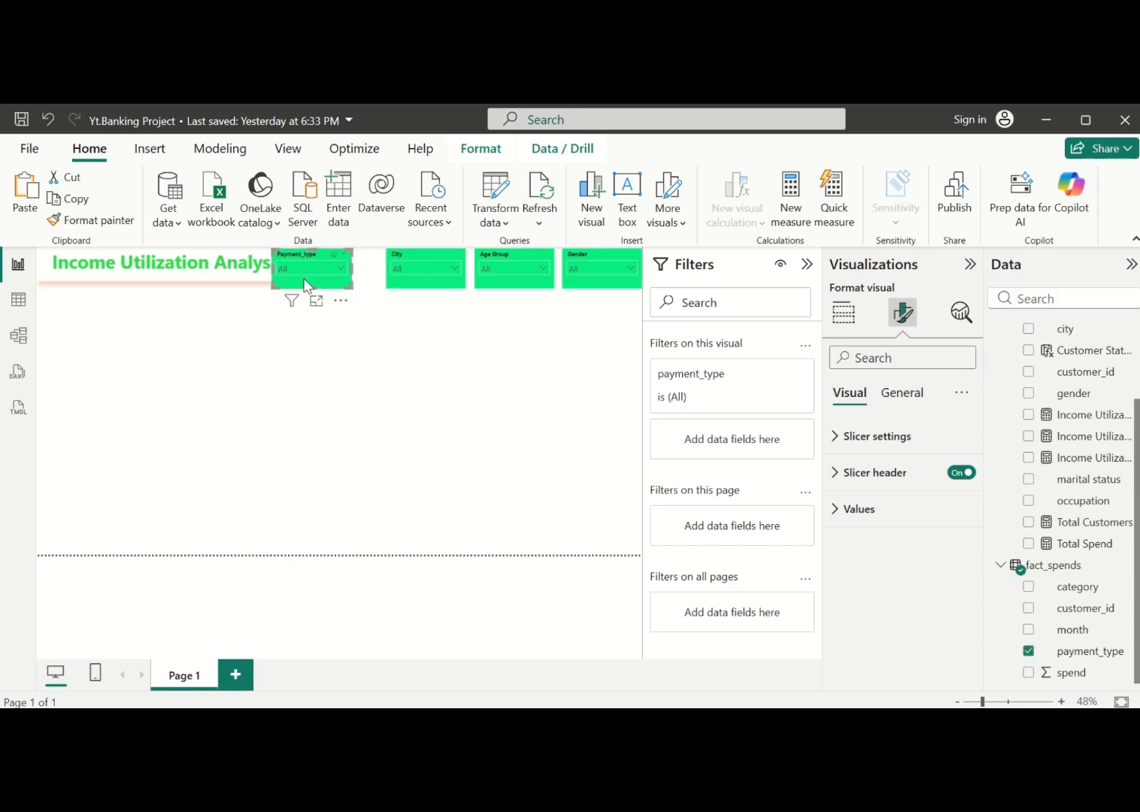
drag(310, 286, 337, 286)
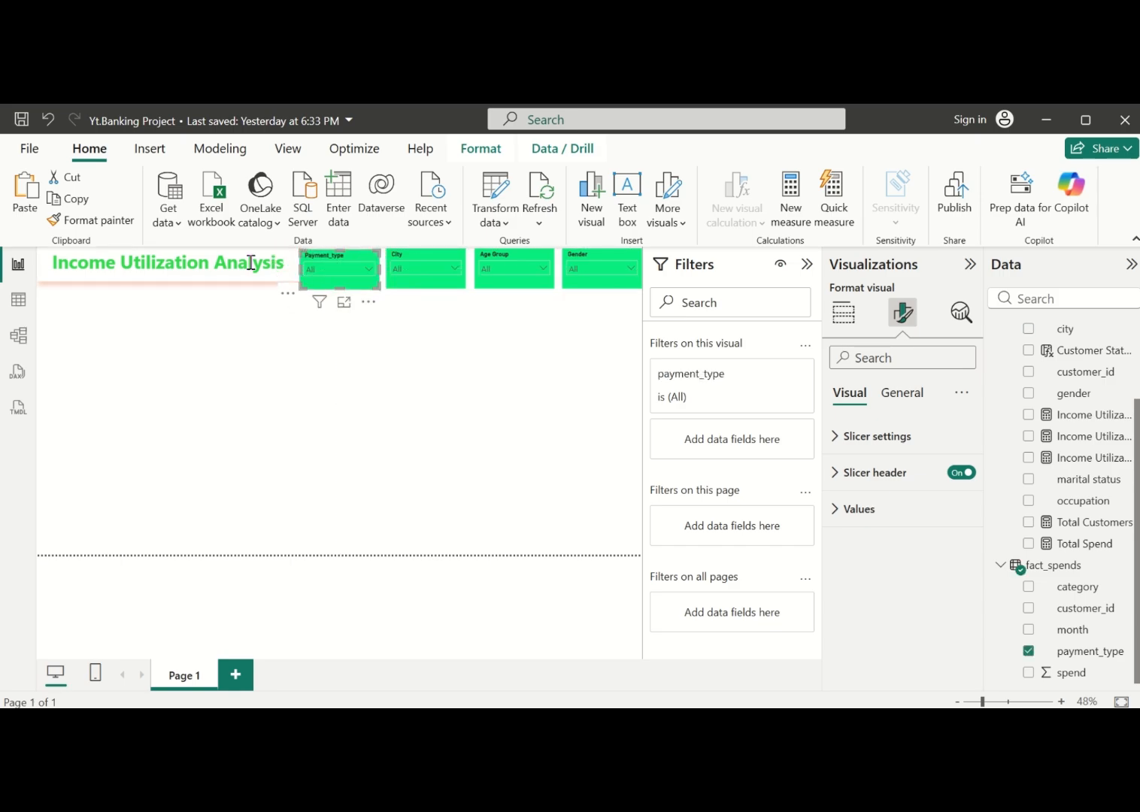
click(396, 358)
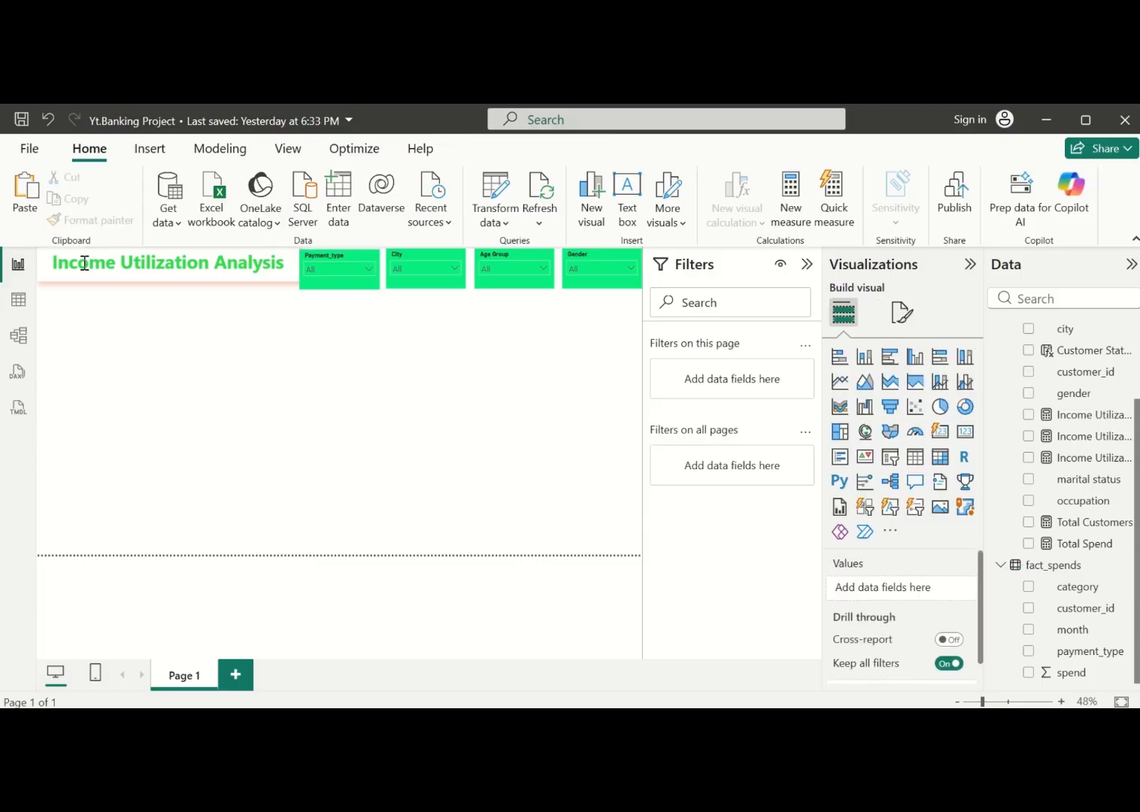
Narrow the title text box slightly to leave a gap before the Payment_type slicer, and extend its height to match the slicers
click(112, 264)
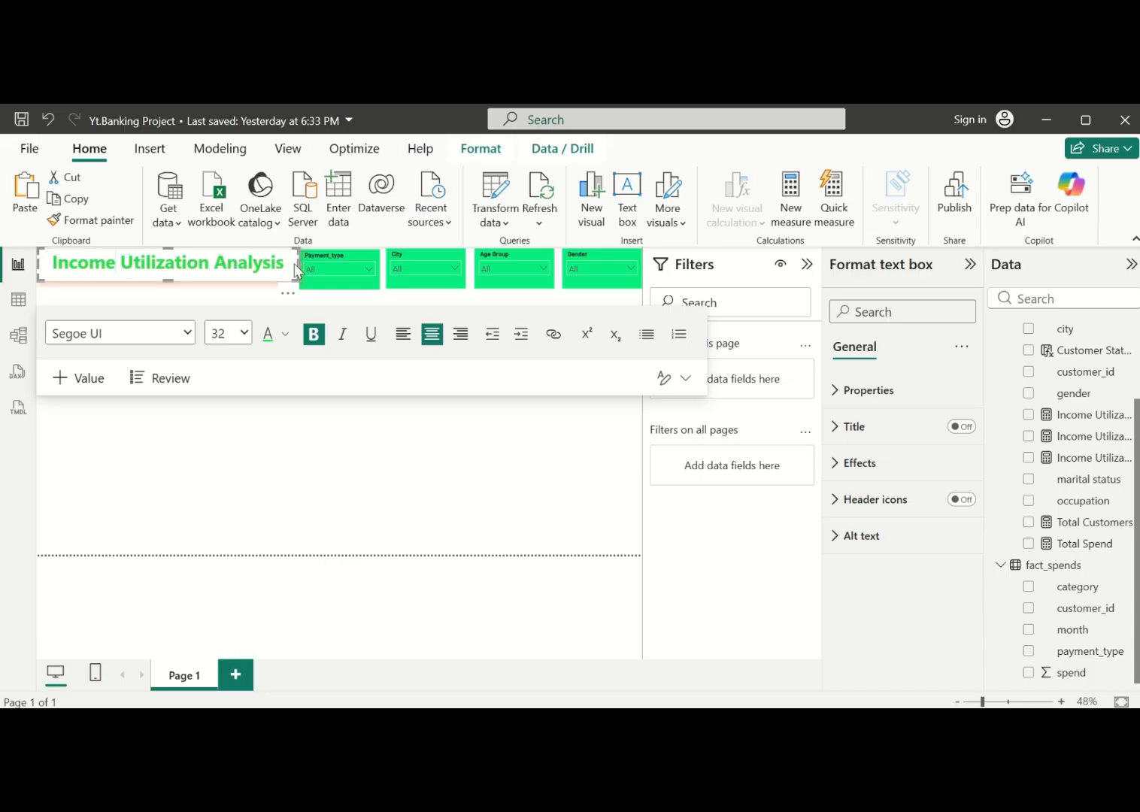
drag(297, 270, 291, 273)
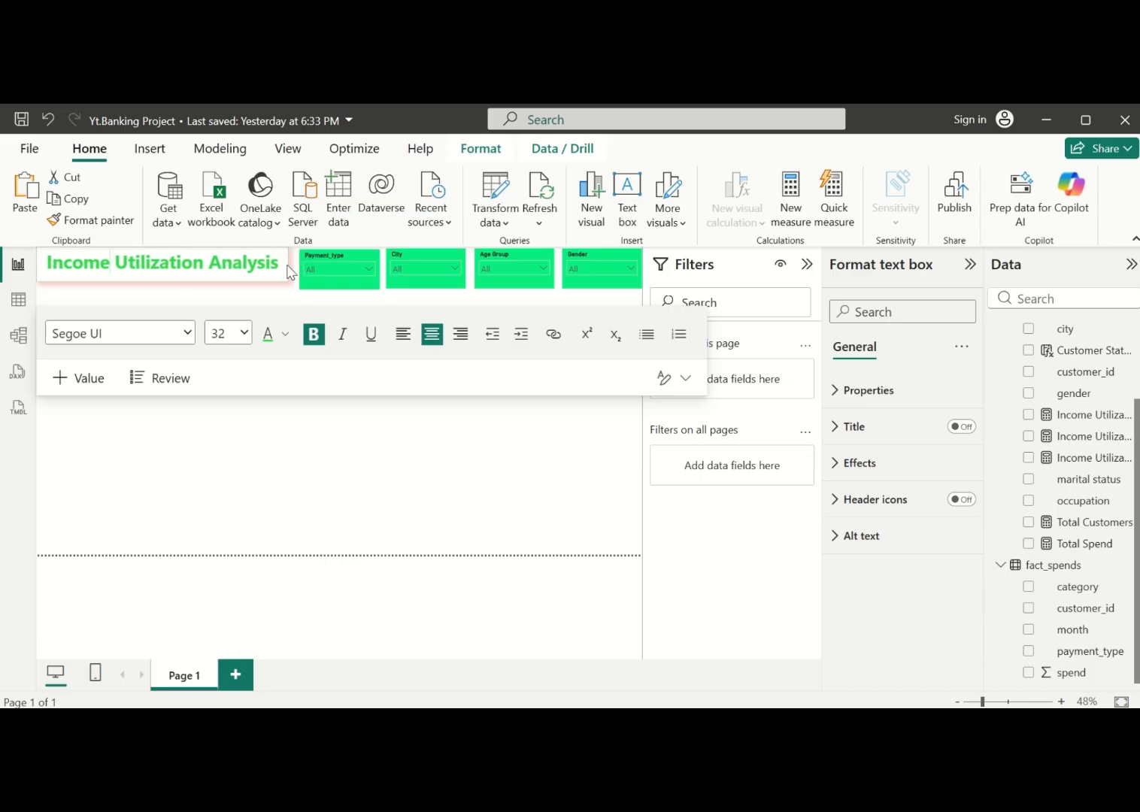
click(355, 439)
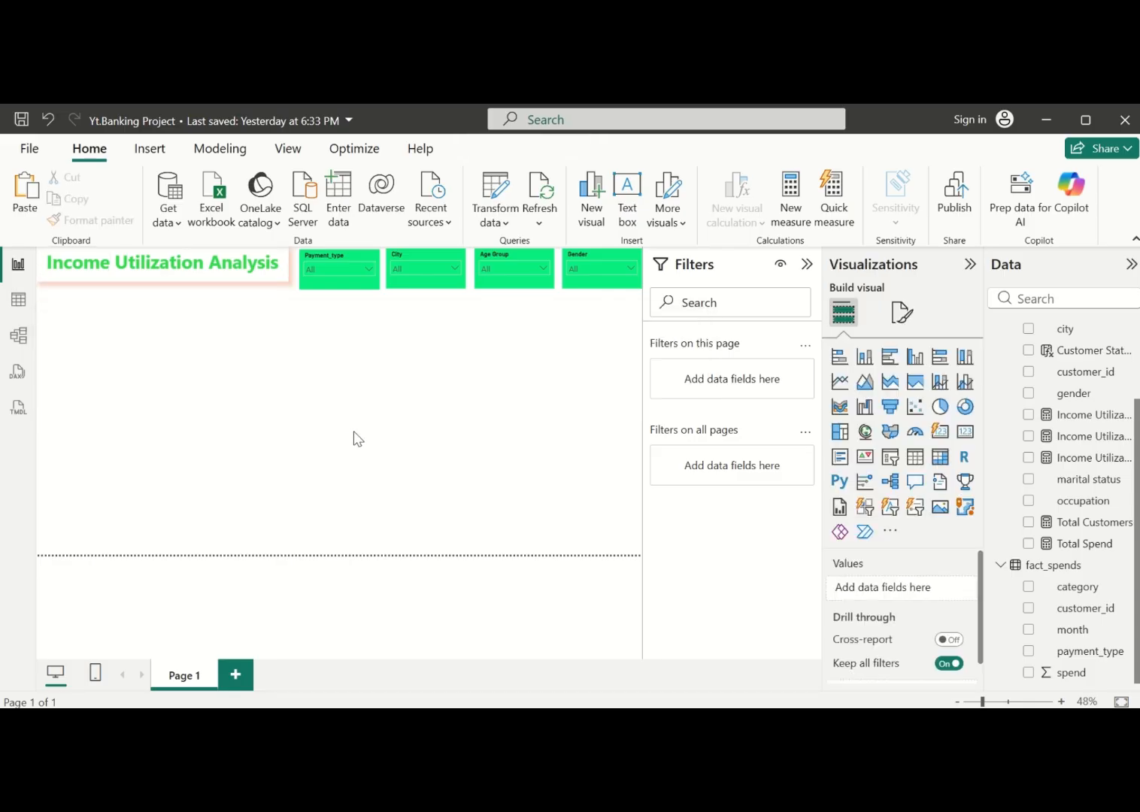
click(217, 281)
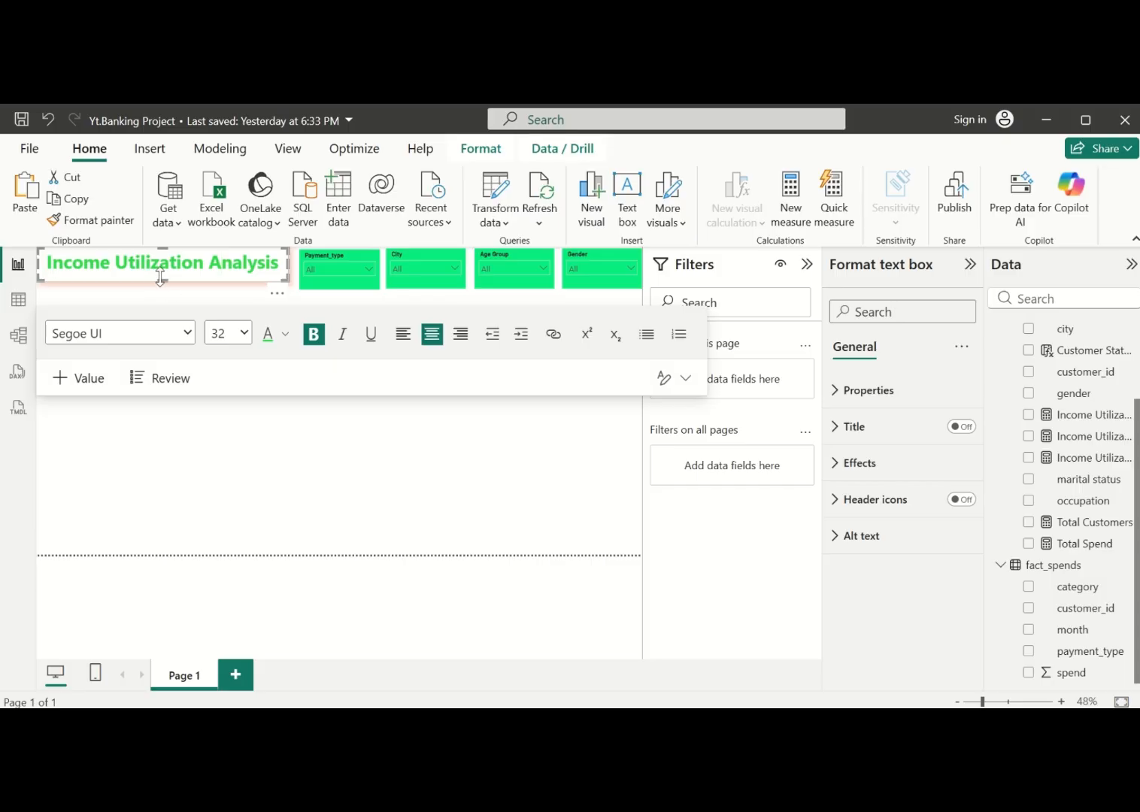
drag(160, 277, 164, 286)
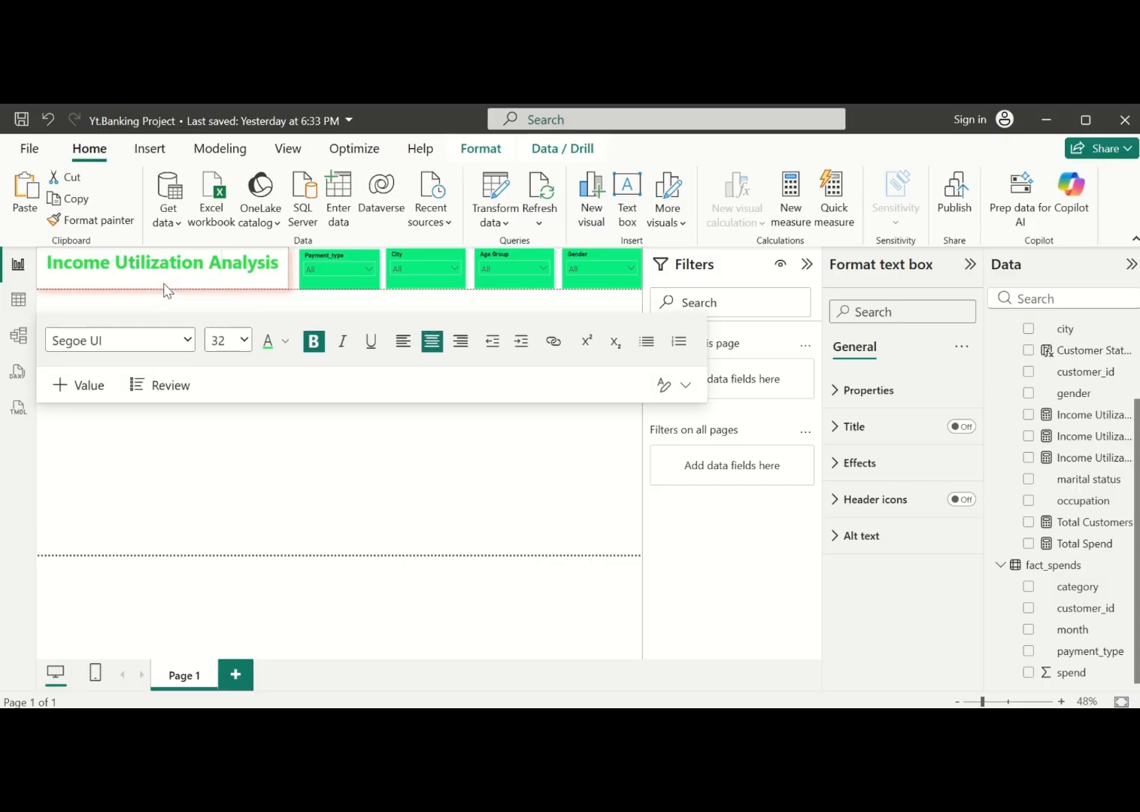
Add an empty card visual, shrink it to about slicer width and place it beneath the left end of the title
click(239, 468)
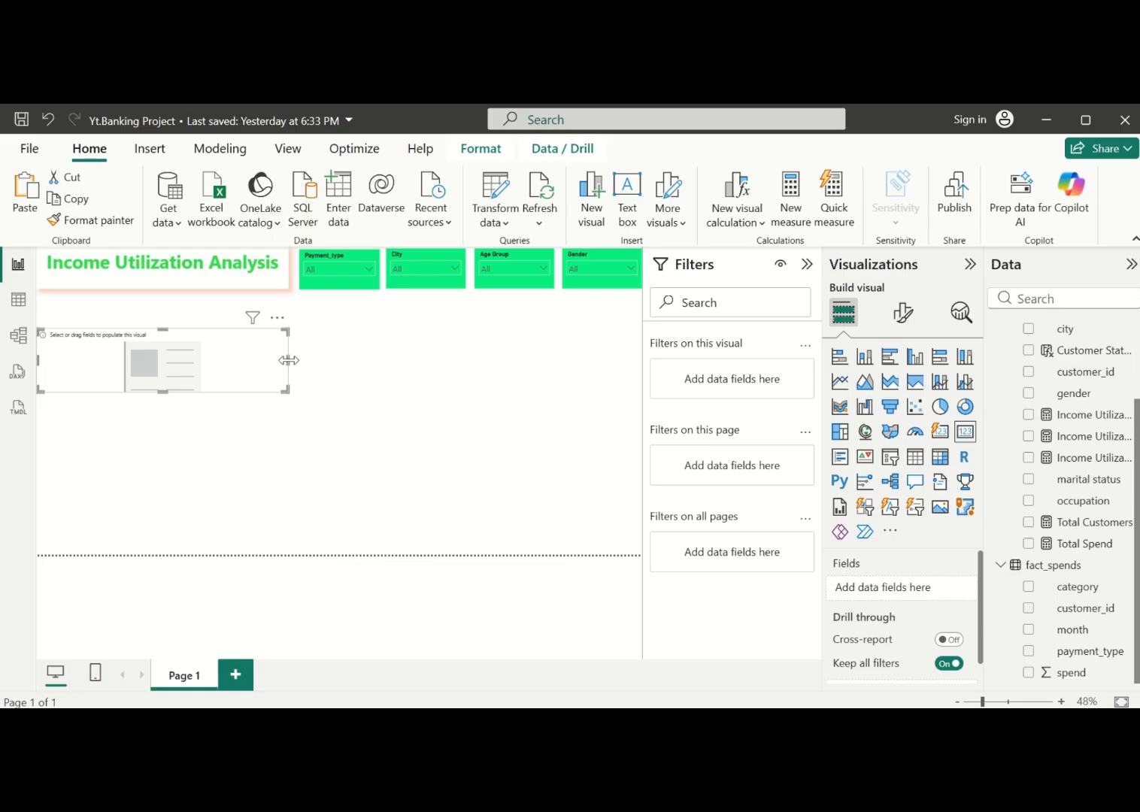
drag(286, 359, 103, 314)
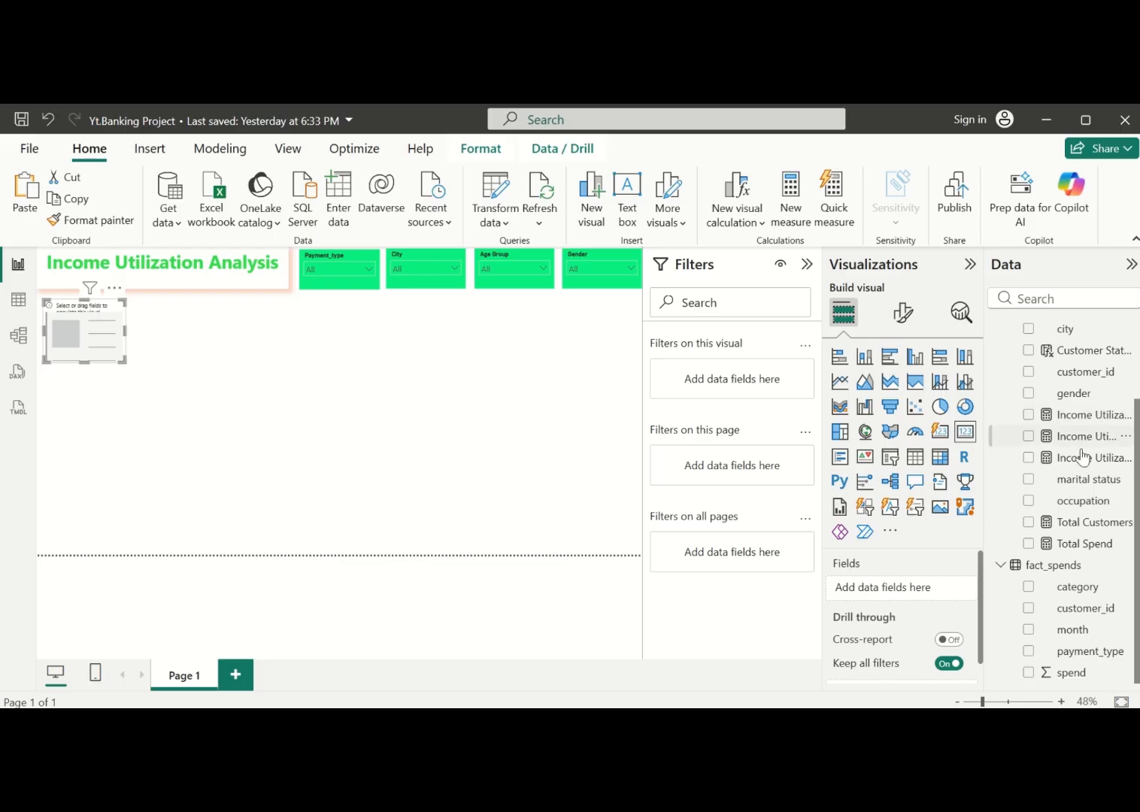
Show the Average Income measure in the empty card and make its callout value bold and bright green
scroll(1068, 455, up, 3)
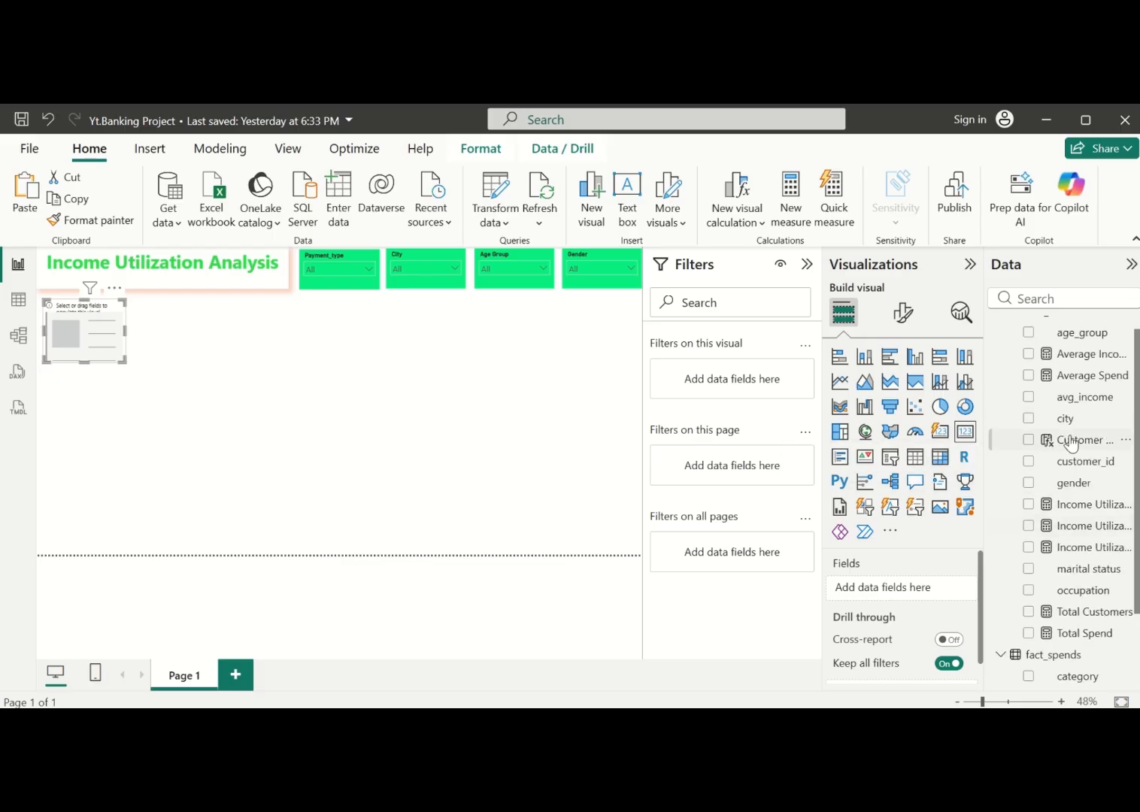
click(1028, 371)
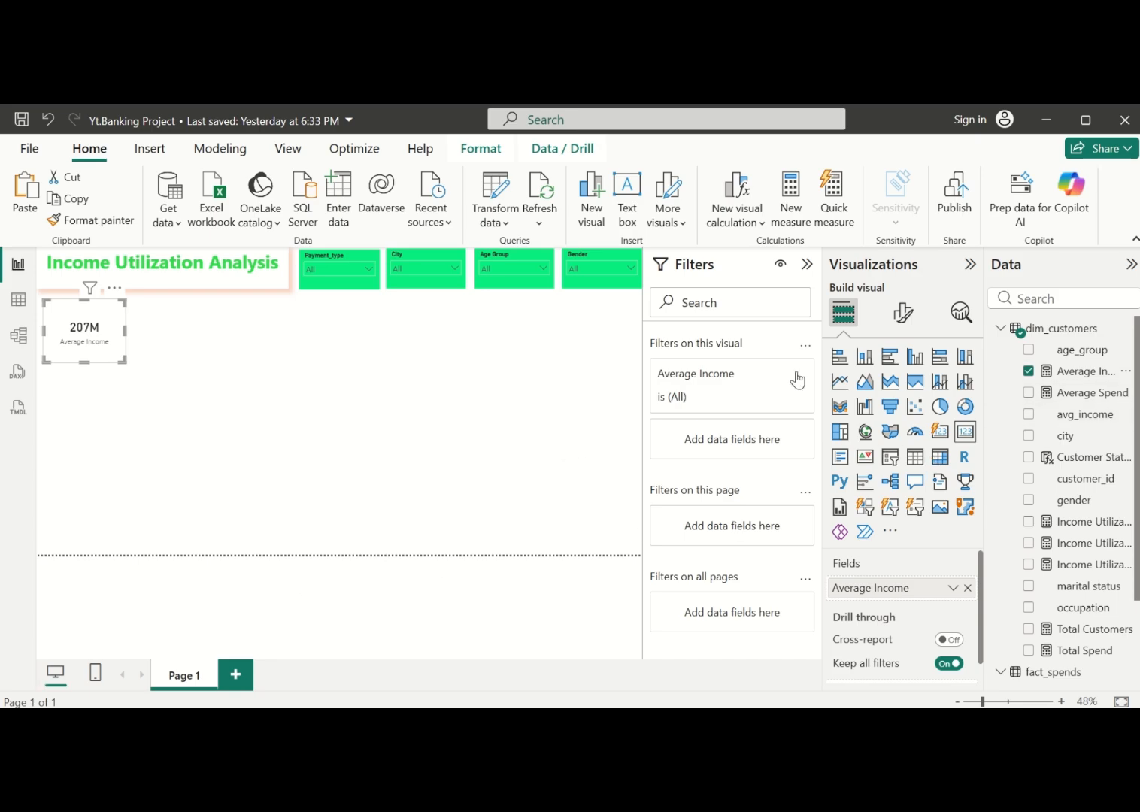
click(903, 312)
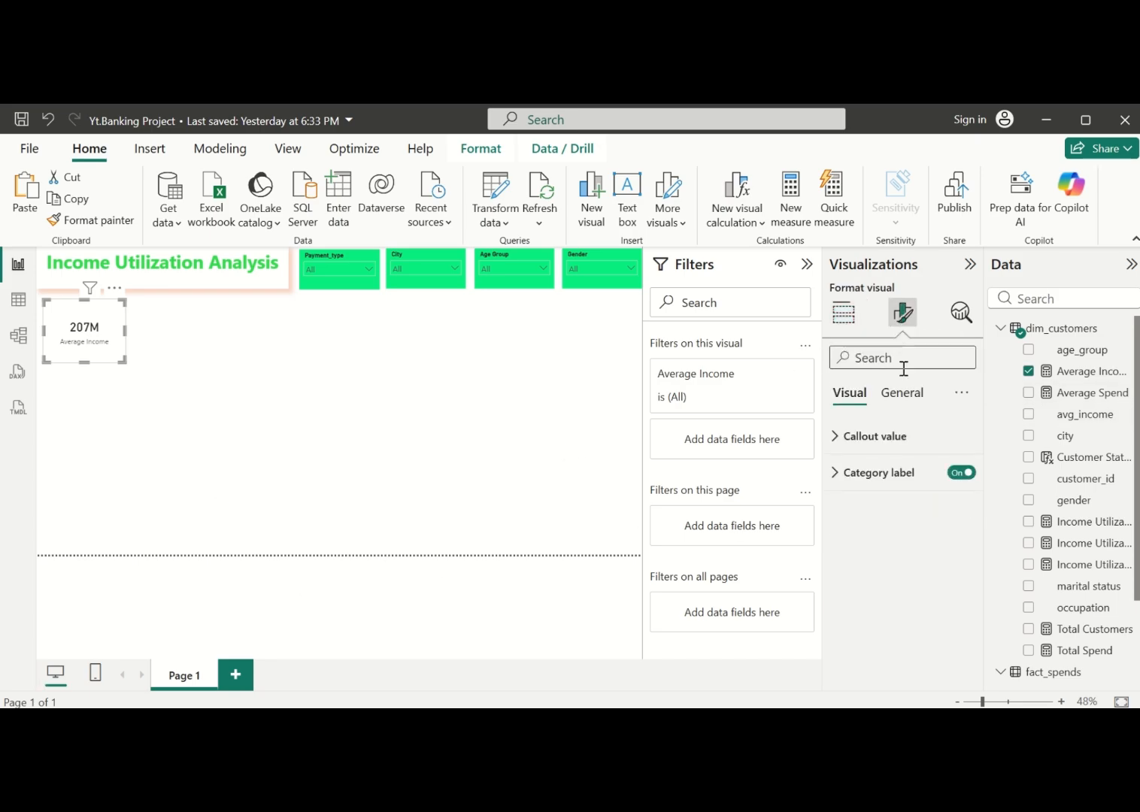
click(836, 436)
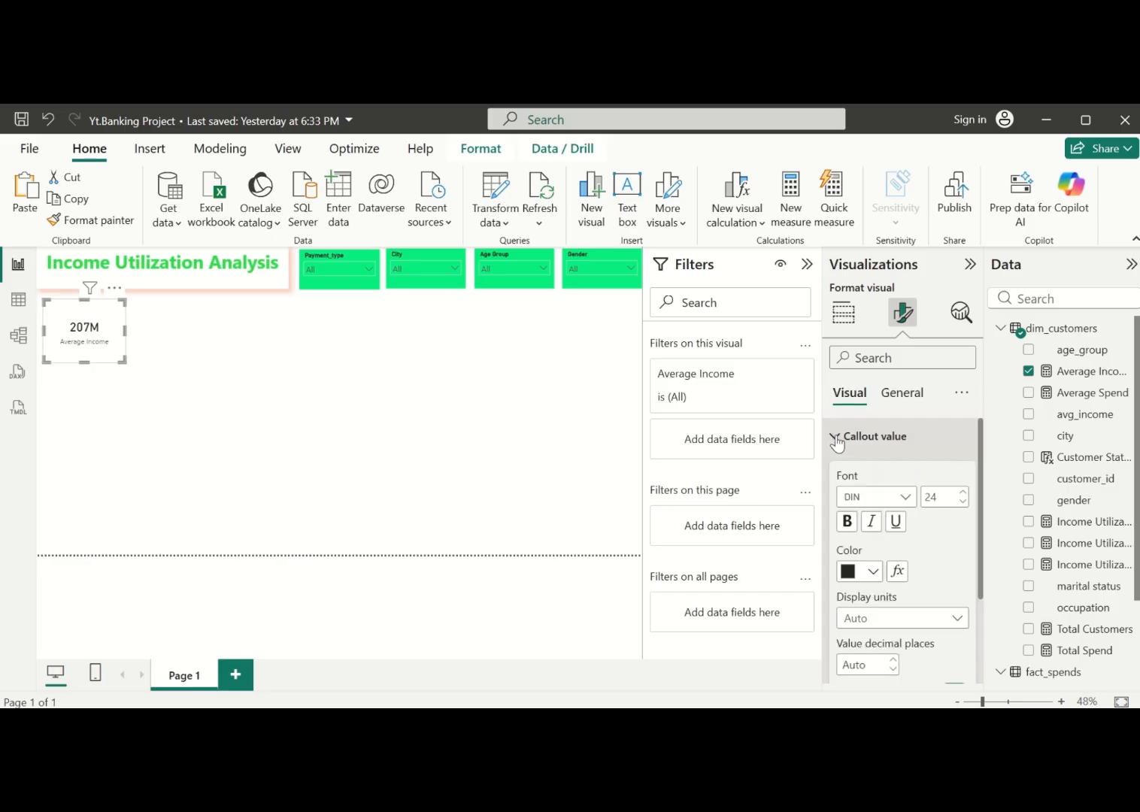
click(848, 521)
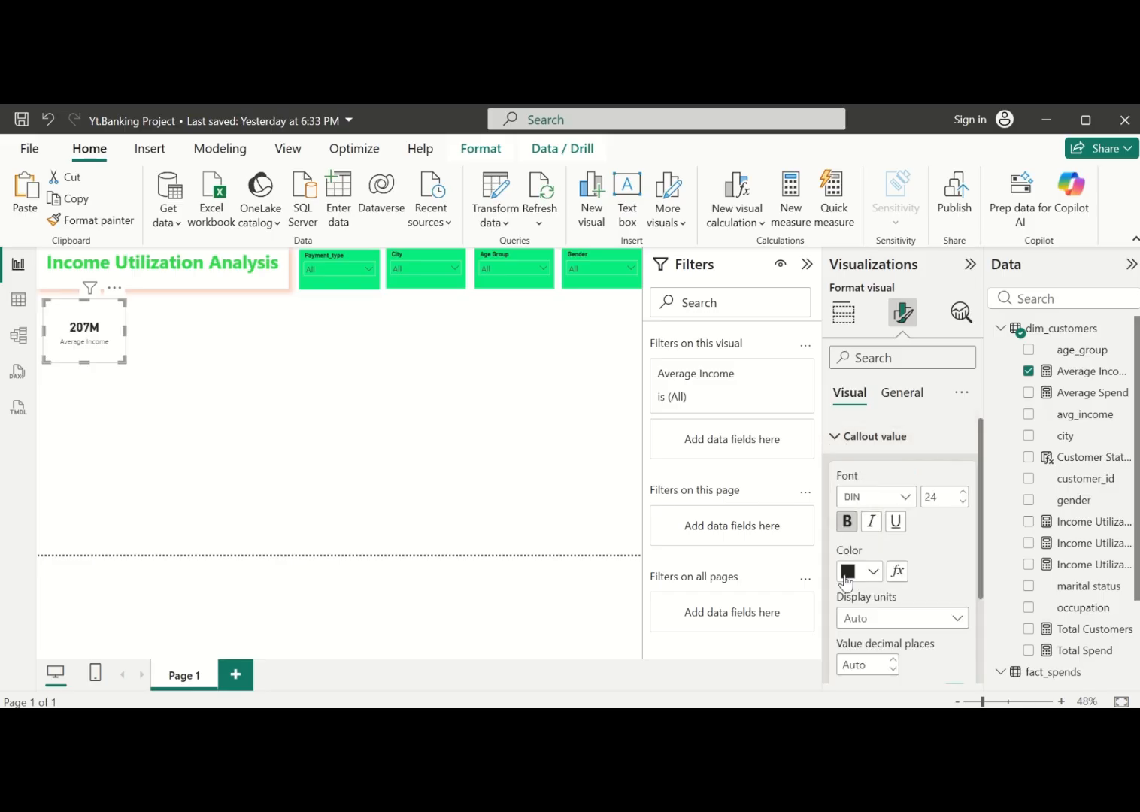
click(872, 573)
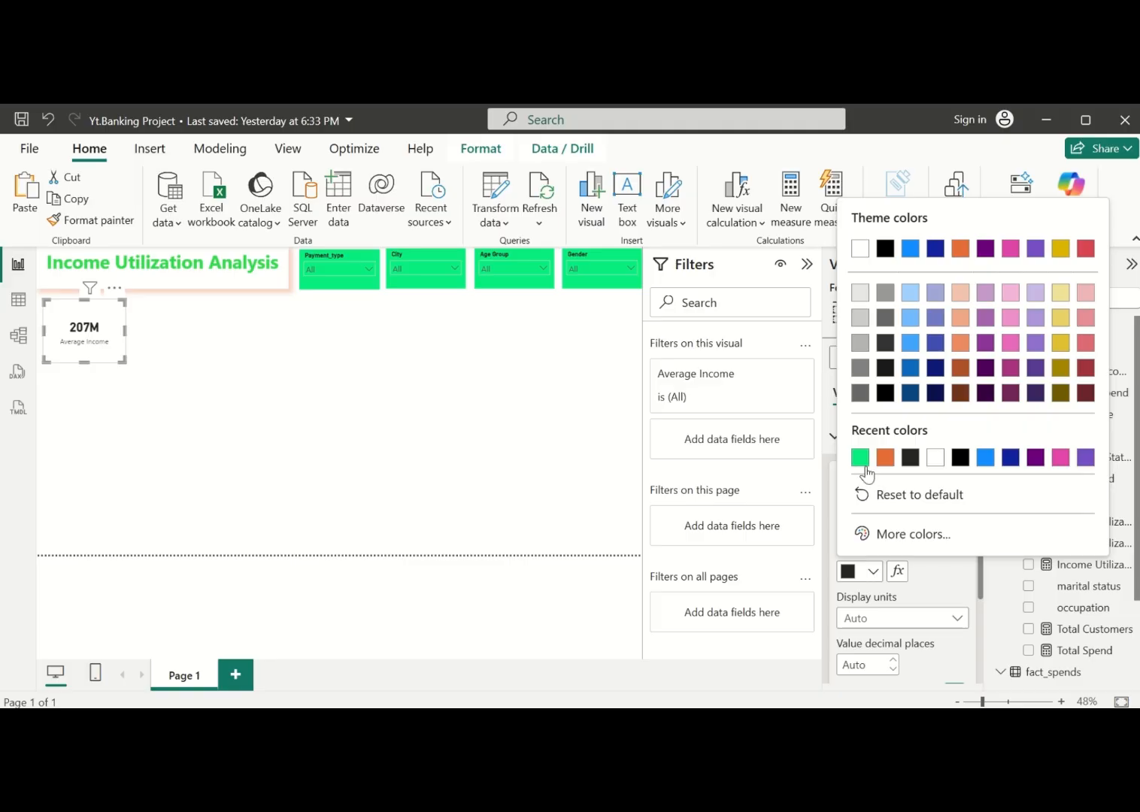
click(862, 457)
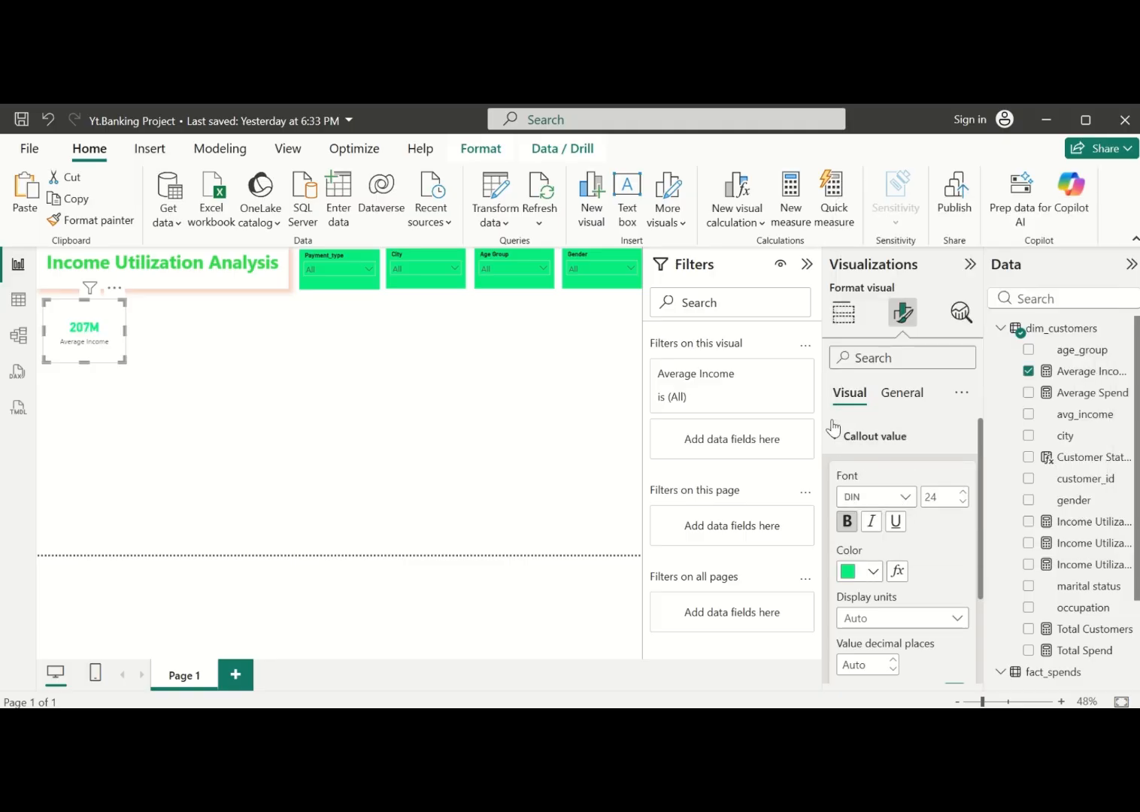
Make the Average Income card's category label bold and black, and widen the card very slightly
click(833, 429)
click(839, 473)
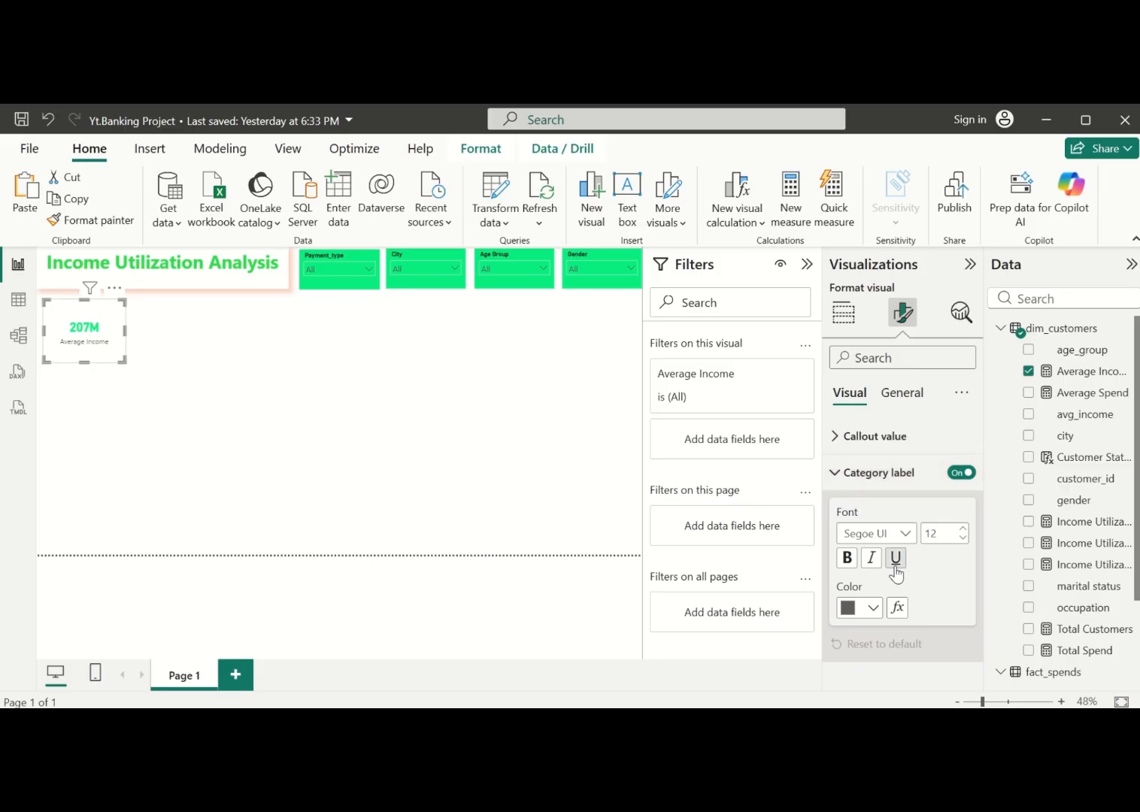
click(847, 559)
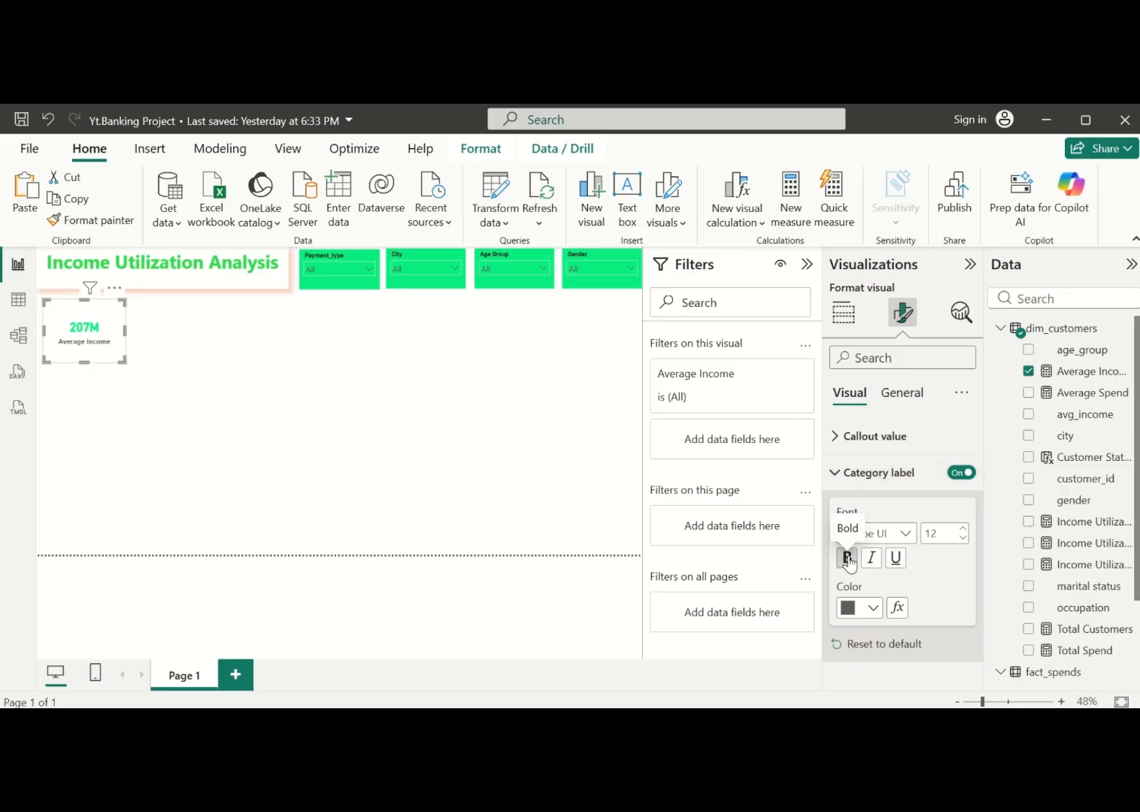
click(872, 611)
click(888, 434)
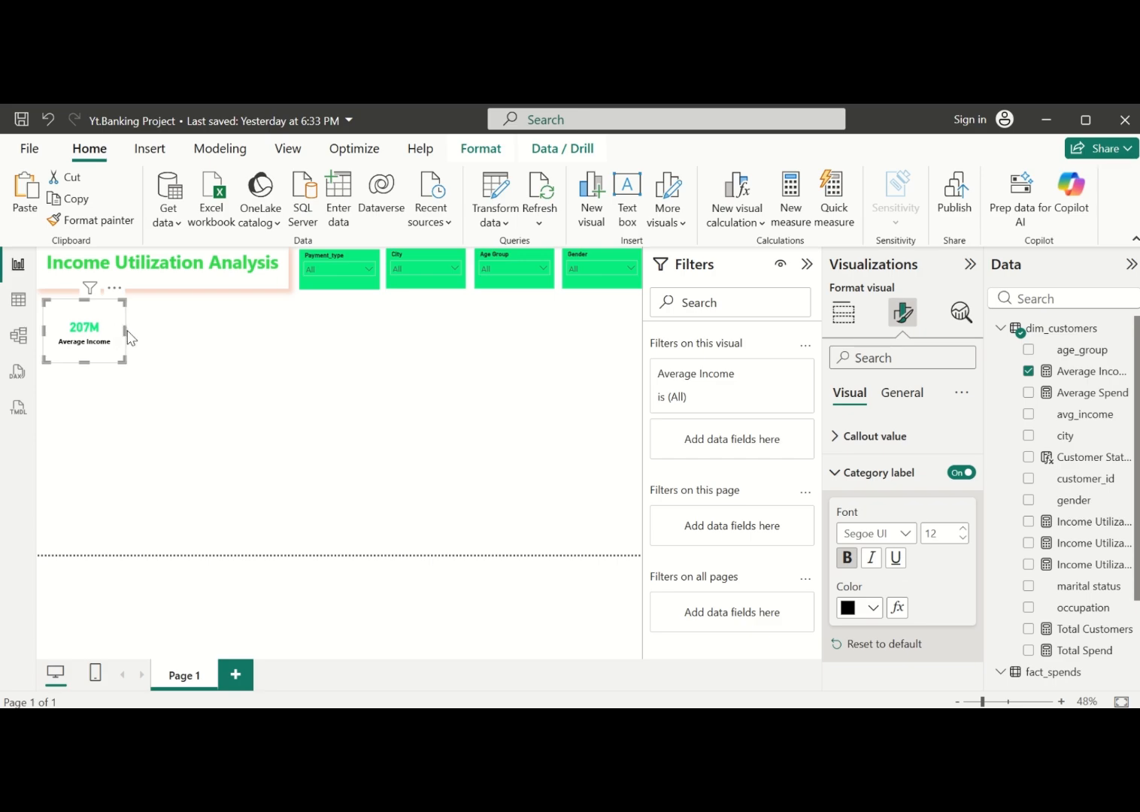
mouse_move(123, 328)
mouse_down()
mouse_move(135, 336)
mouse_move(125, 329)
mouse_up()
Turn on the Average Income card's shadow and colour it orange like the title's shadow
click(905, 392)
click(847, 511)
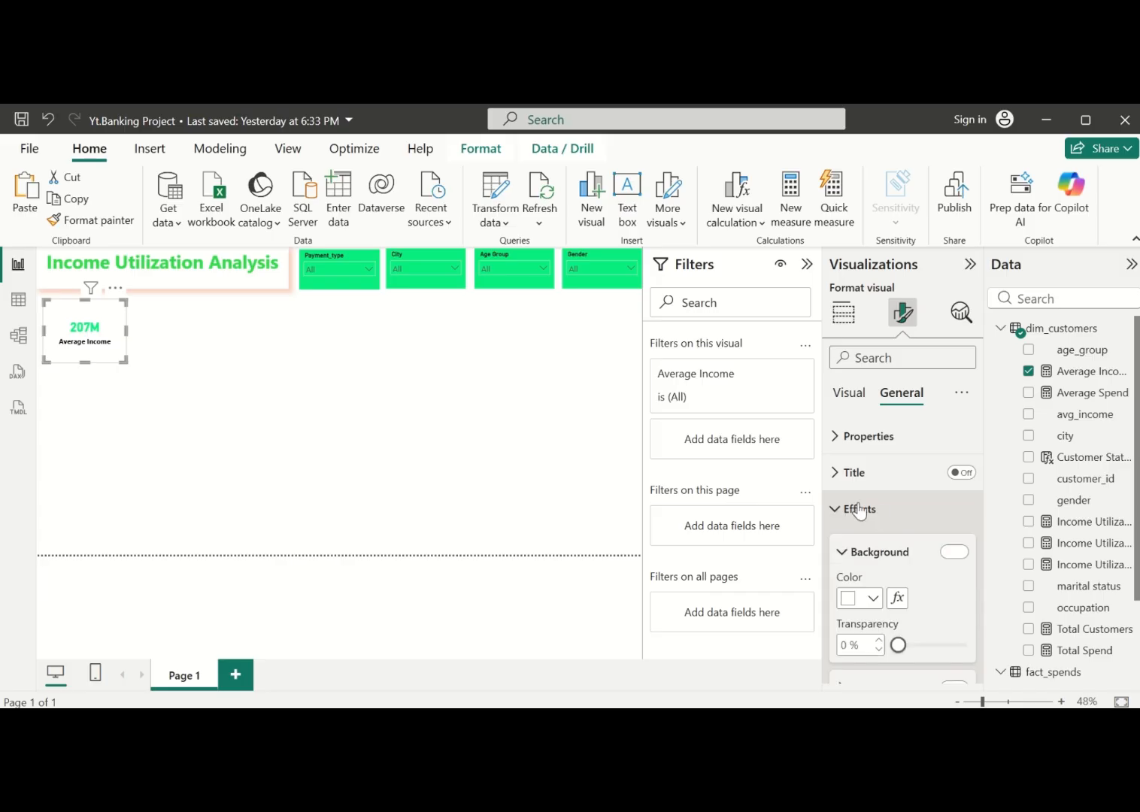
scroll(885, 501, down, 5)
click(950, 484)
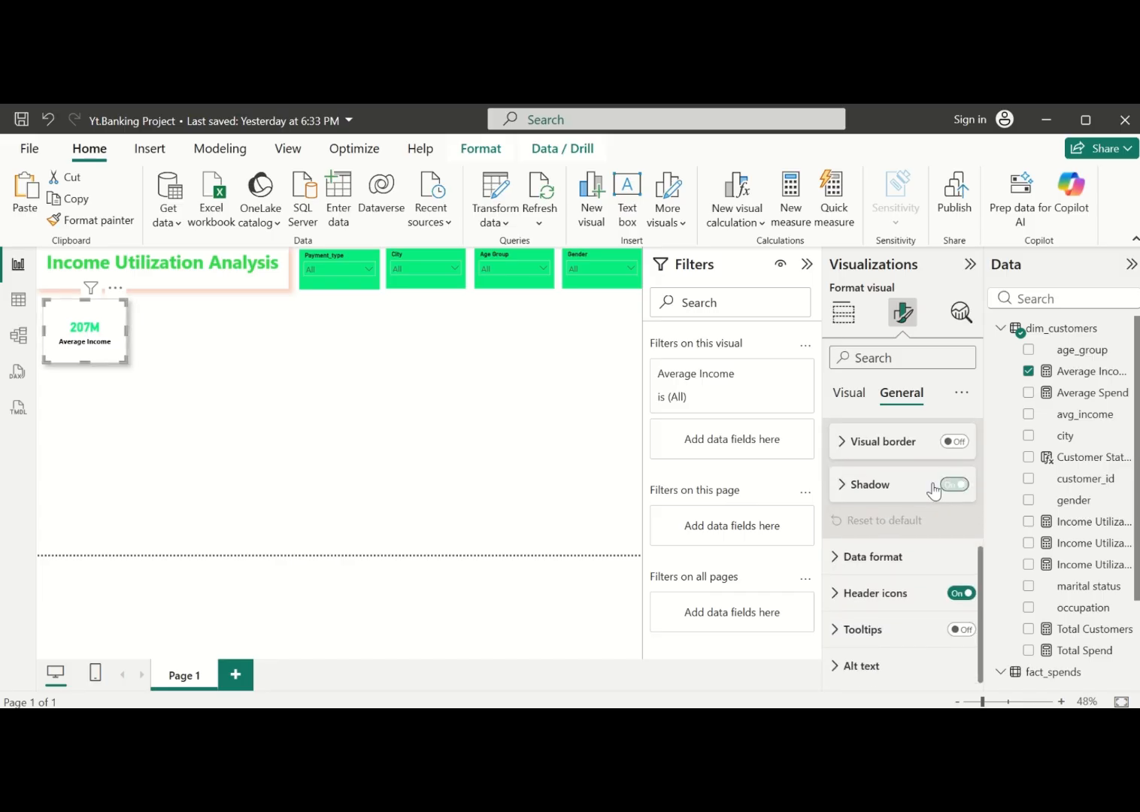
click(852, 485)
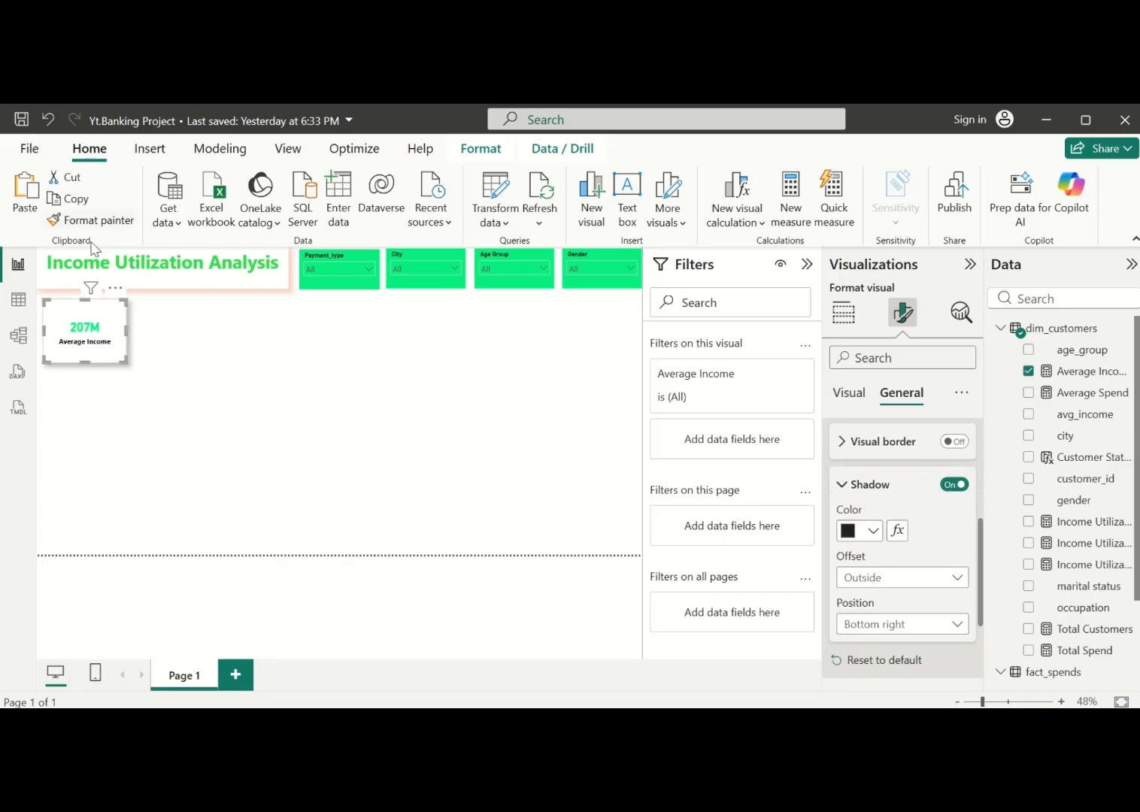
click(872, 531)
click(960, 209)
click(260, 345)
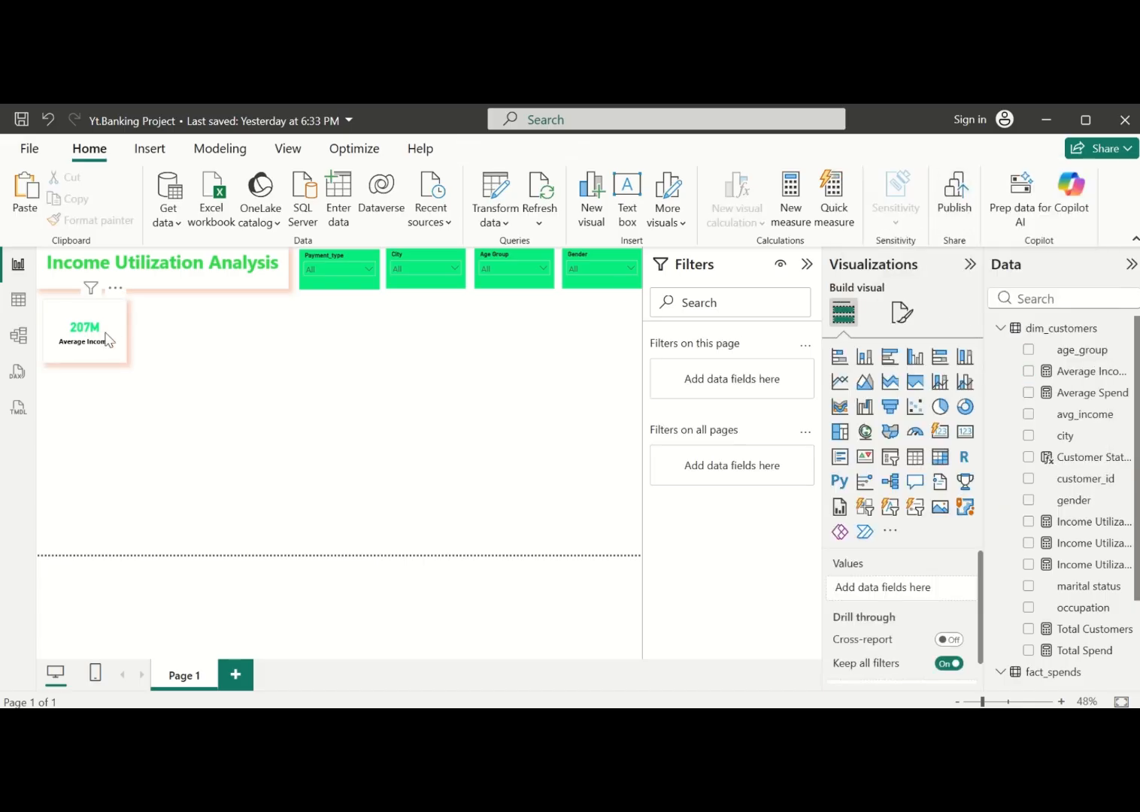
Duplicate the Average Income card directly to its right and replace the copy's measure with Average Spend
click(109, 340)
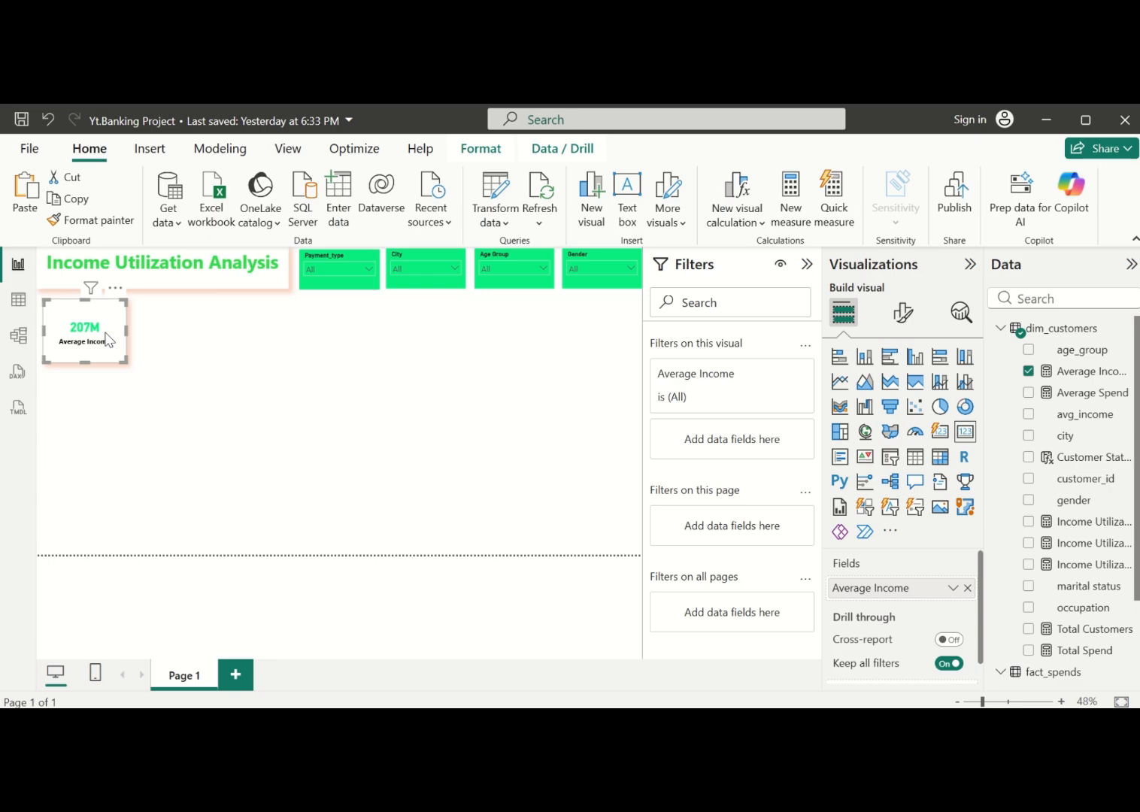
key(ctrl+v)
drag(105, 332, 195, 340)
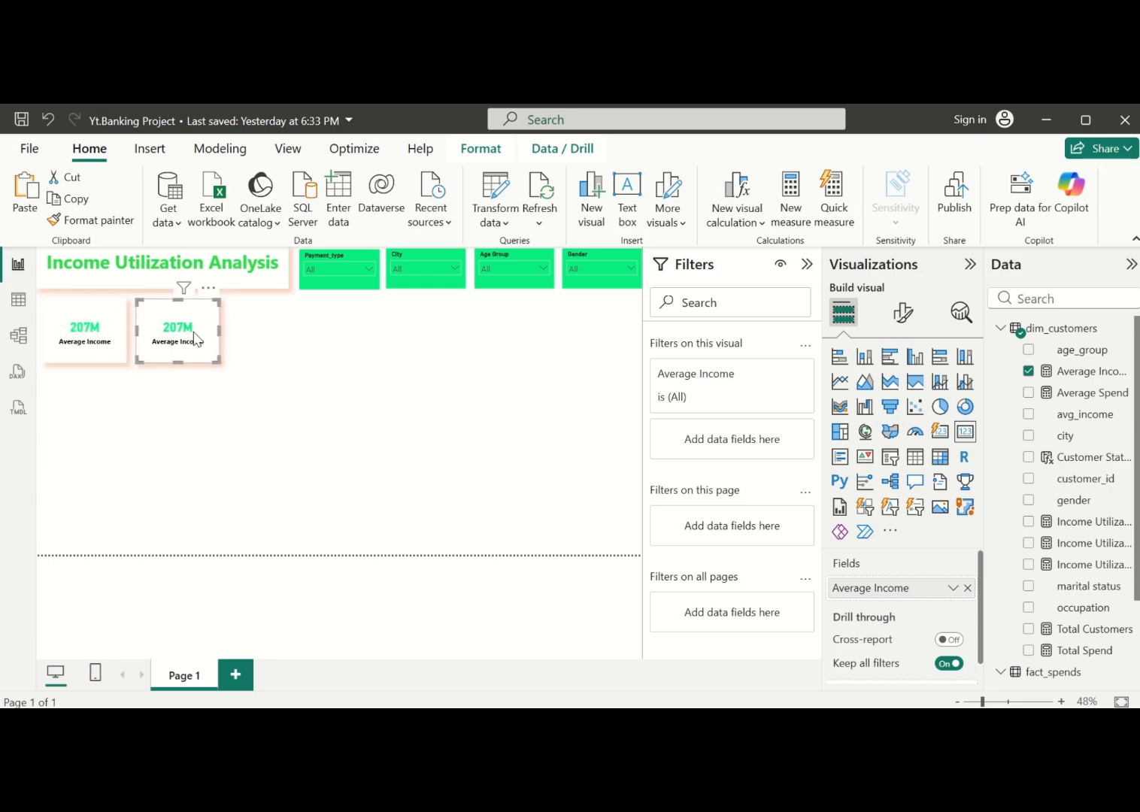
click(1029, 371)
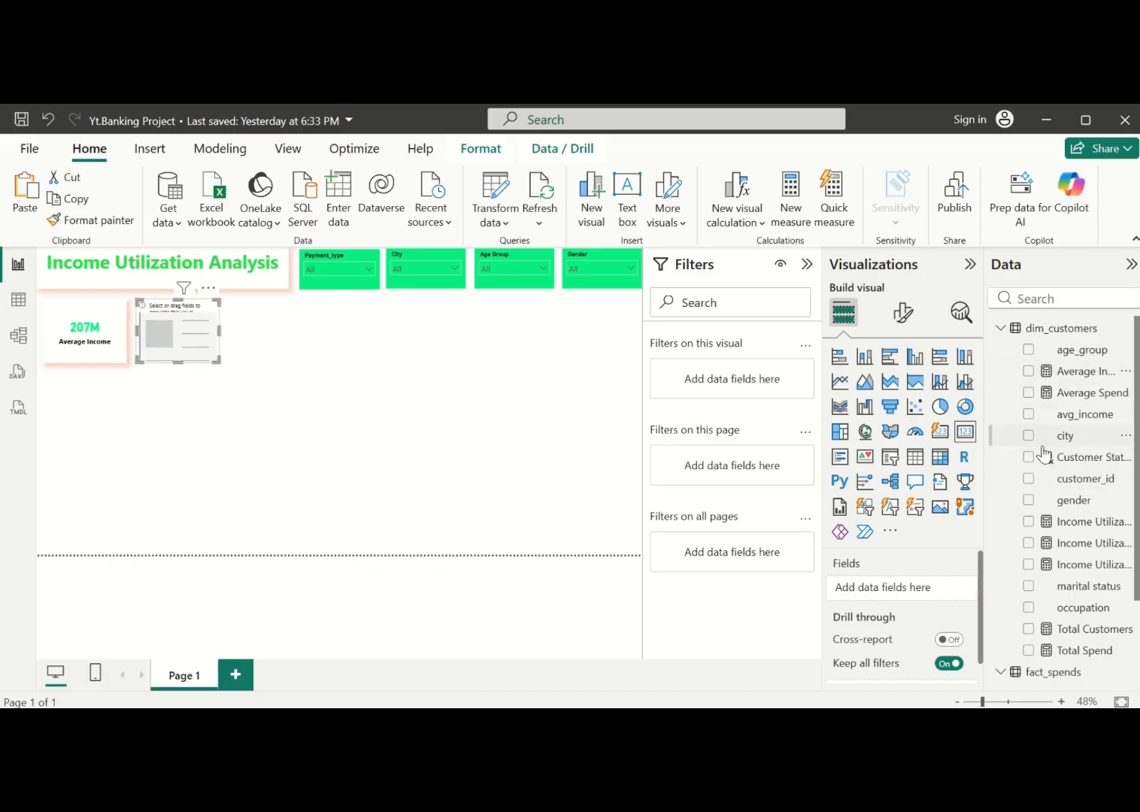
scroll(1038, 447, down, 1)
scroll(1040, 429, up, 1)
click(1029, 392)
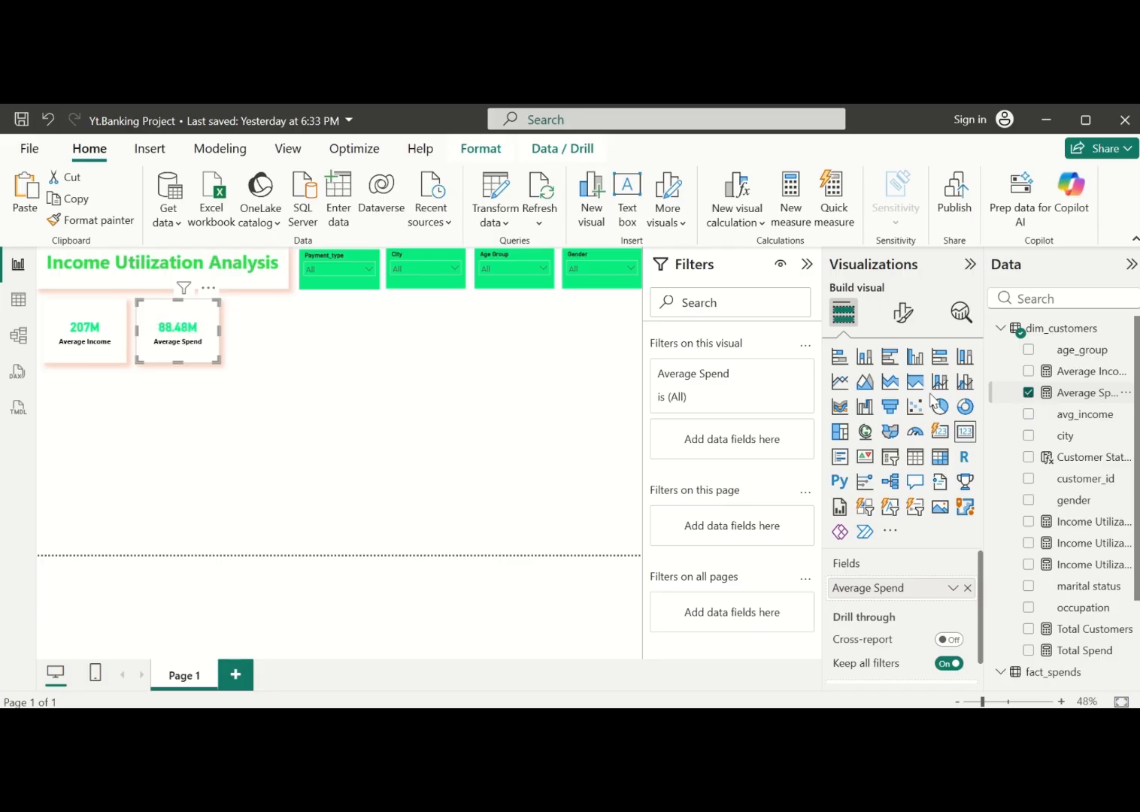
Duplicate the Average Spend card to its right in the same row and replace the copy's measure with Income Utilization %
click(327, 354)
click(194, 344)
key(ctrl+v)
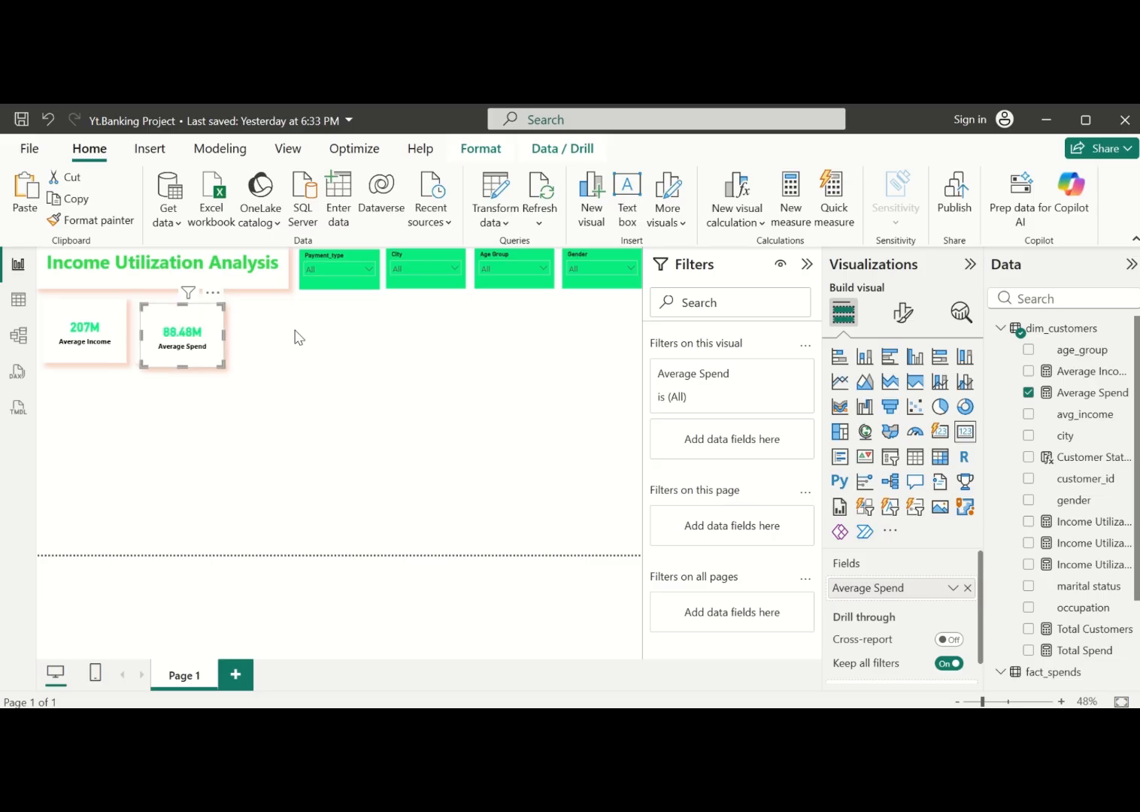
drag(180, 350, 278, 349)
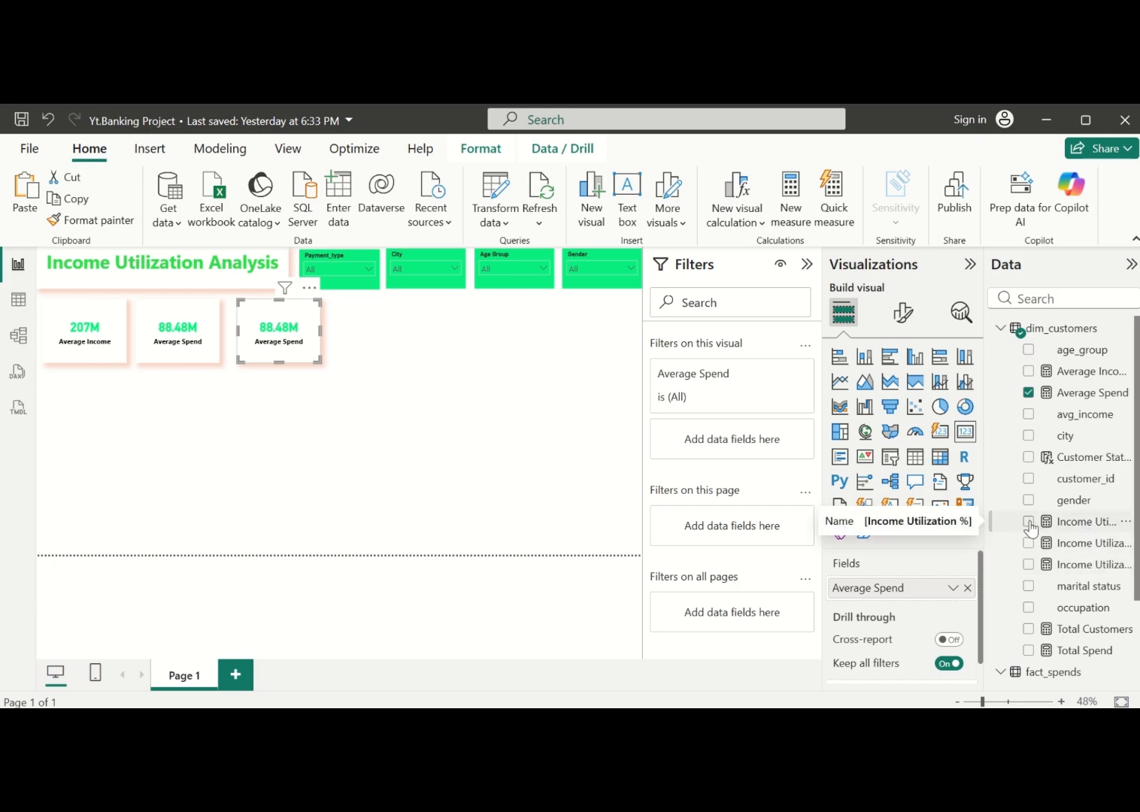
click(965, 589)
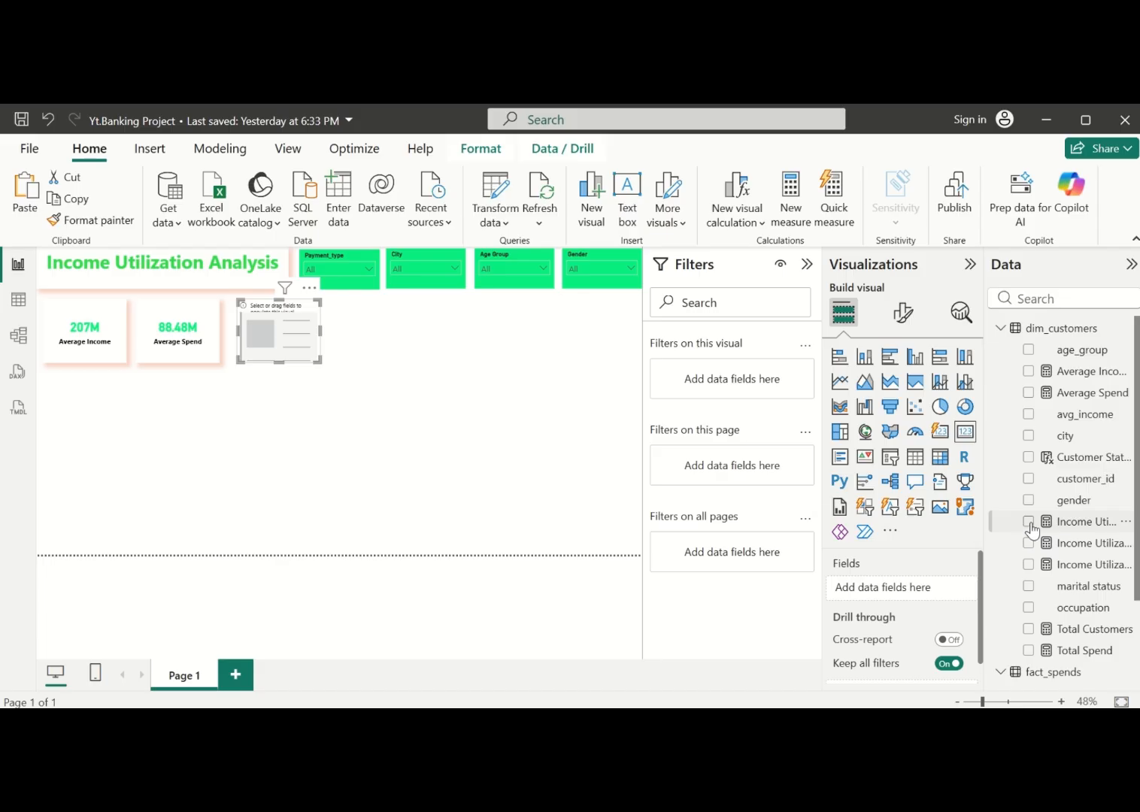
click(1029, 523)
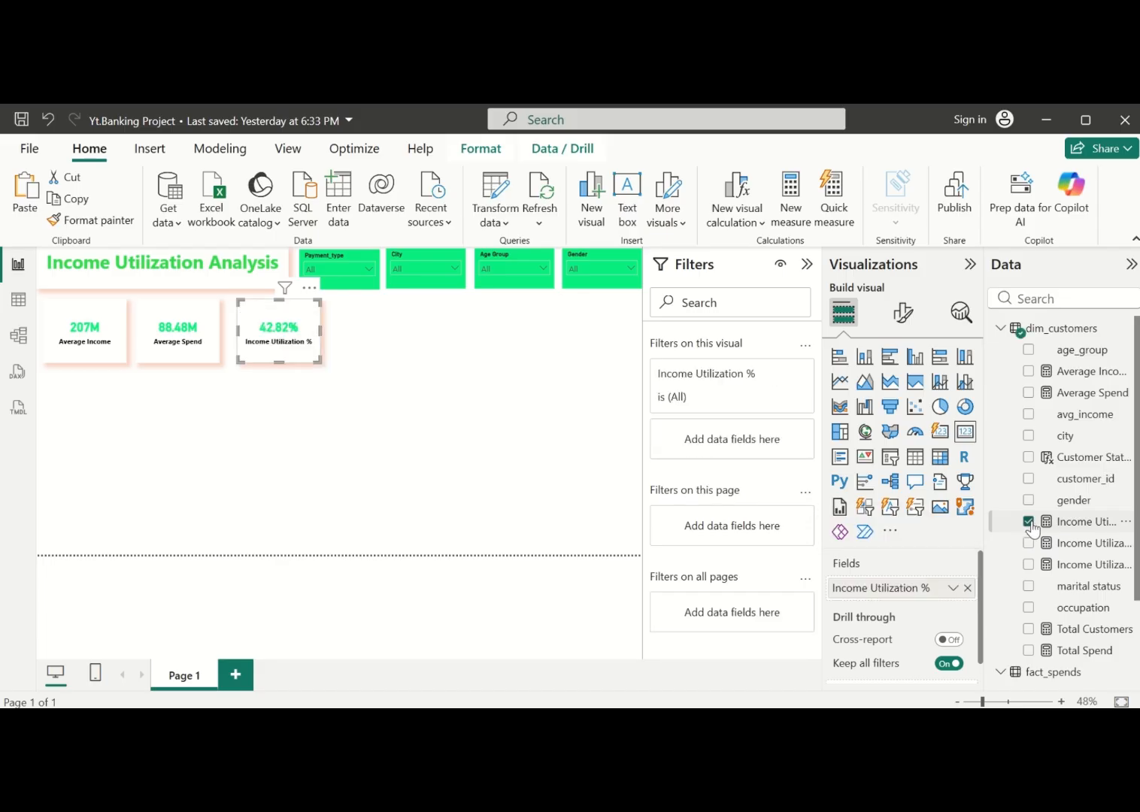
click(451, 356)
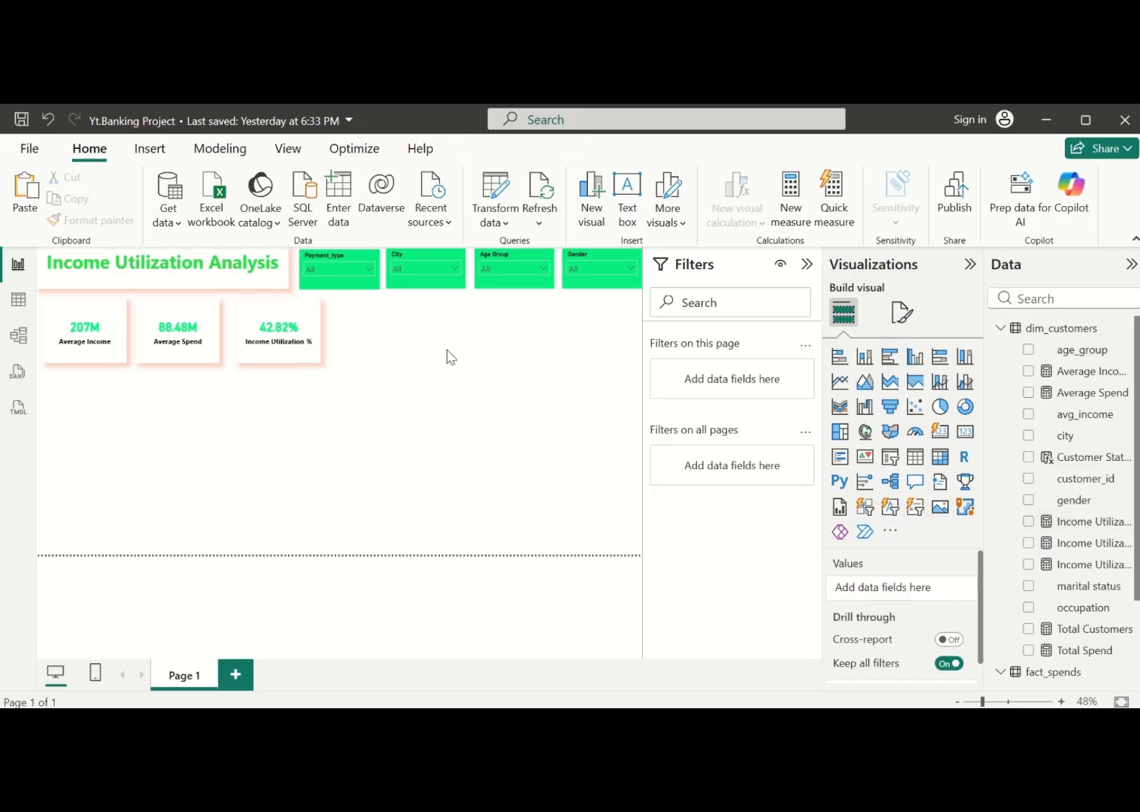
Duplicate the Income Utilization % card below Average Income, widen the copy and replace its measure with Income Utilization % (Female)
click(288, 342)
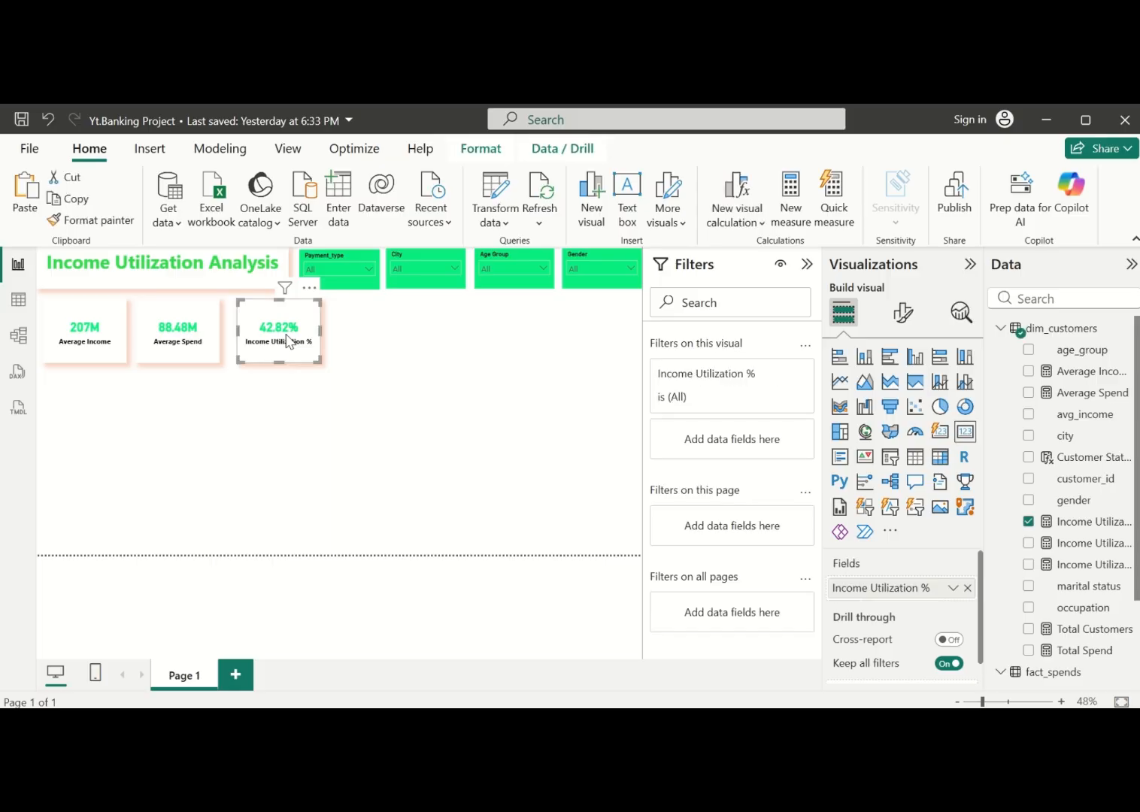
drag(288, 342, 83, 406)
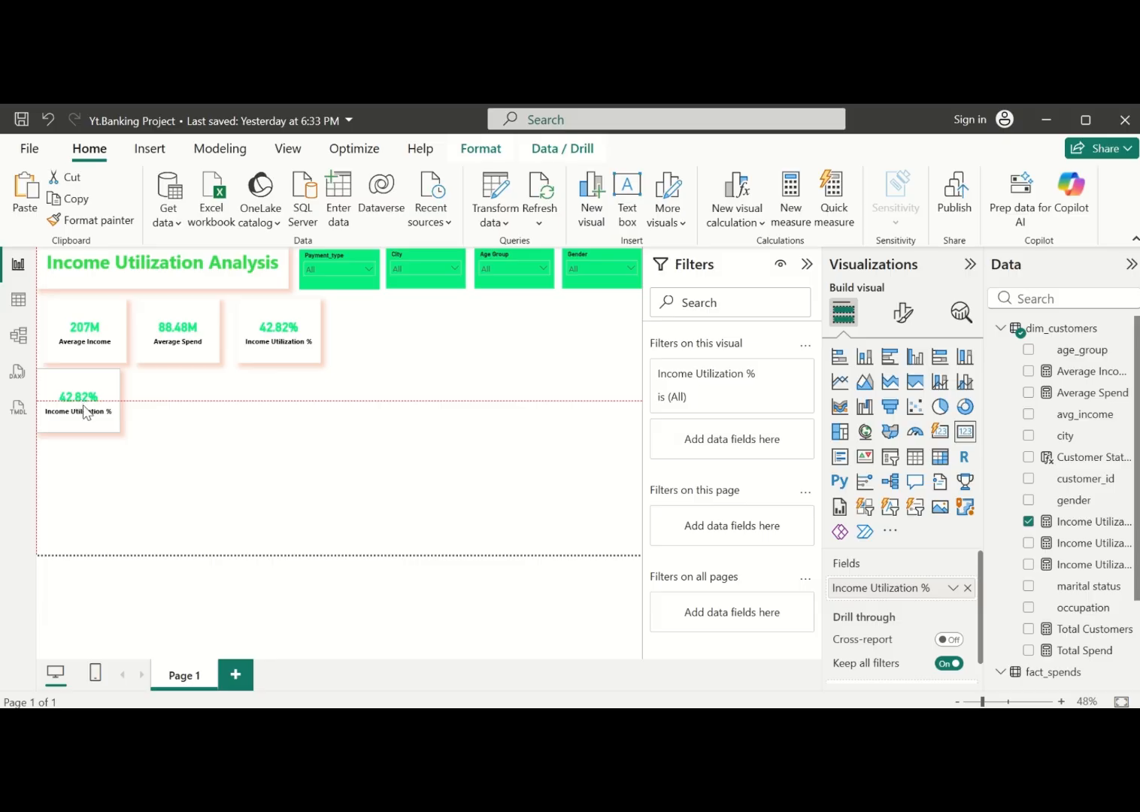
drag(84, 411, 84, 411)
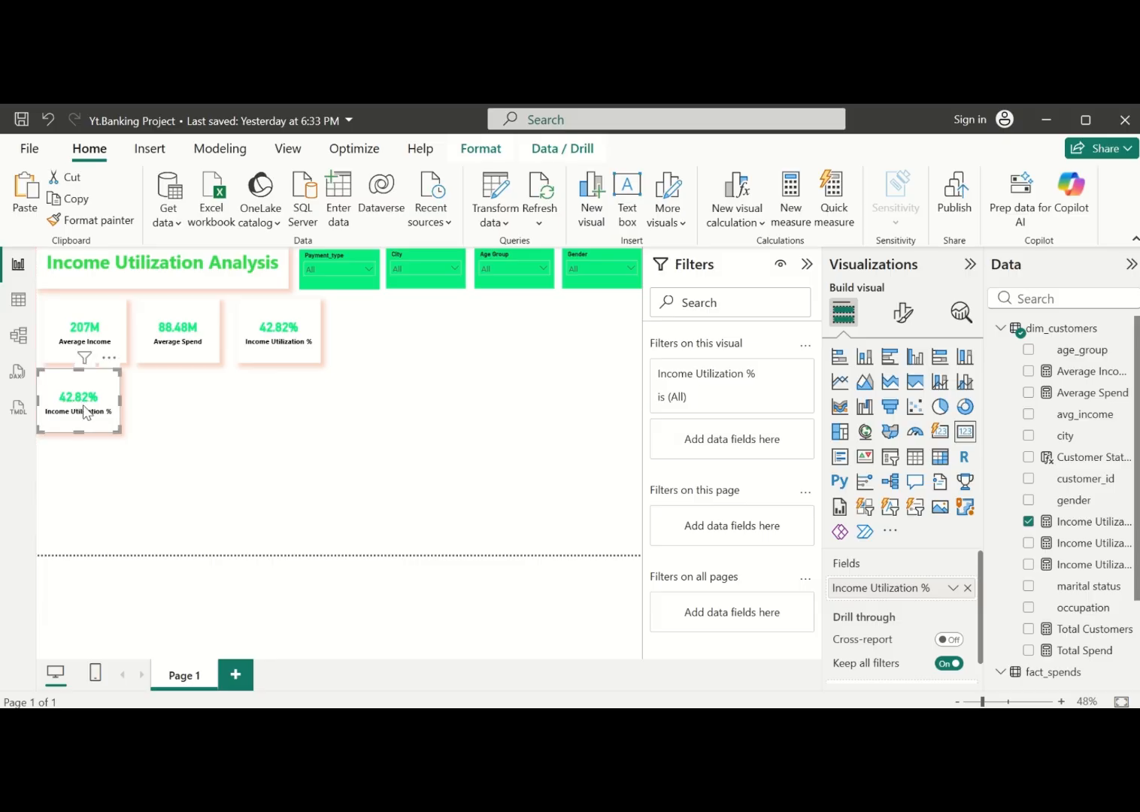
drag(84, 412, 171, 418)
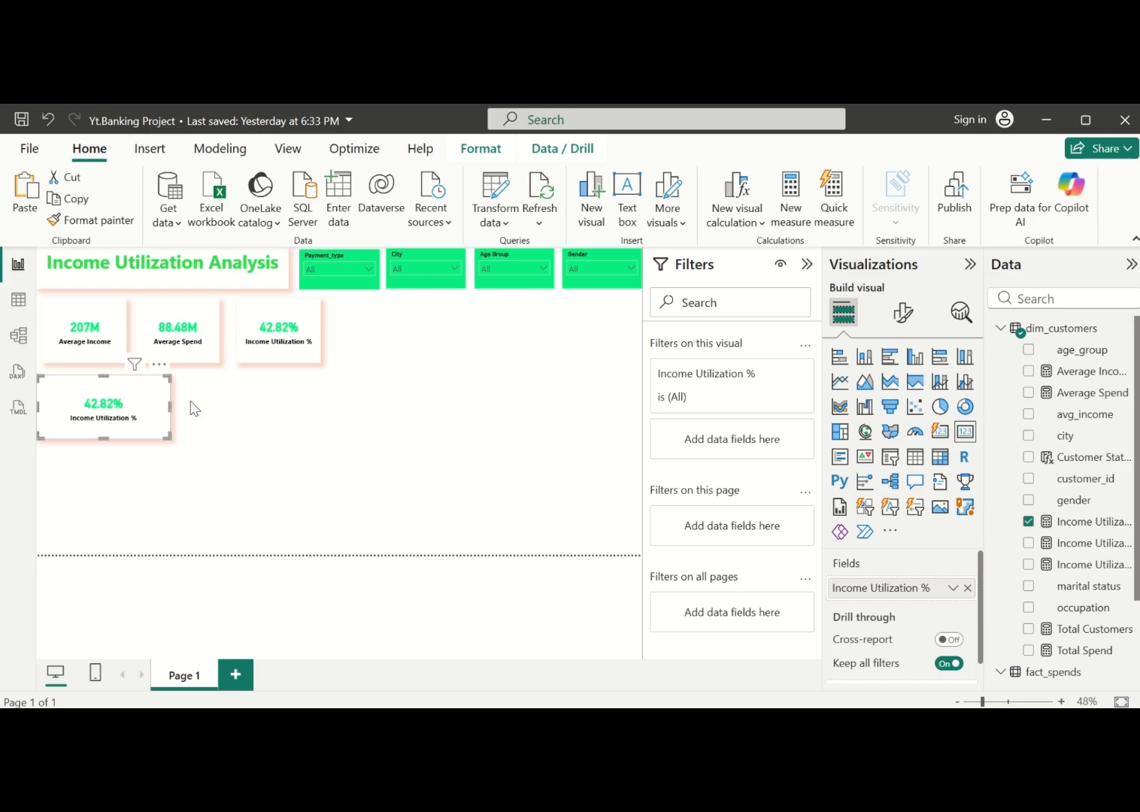
click(967, 588)
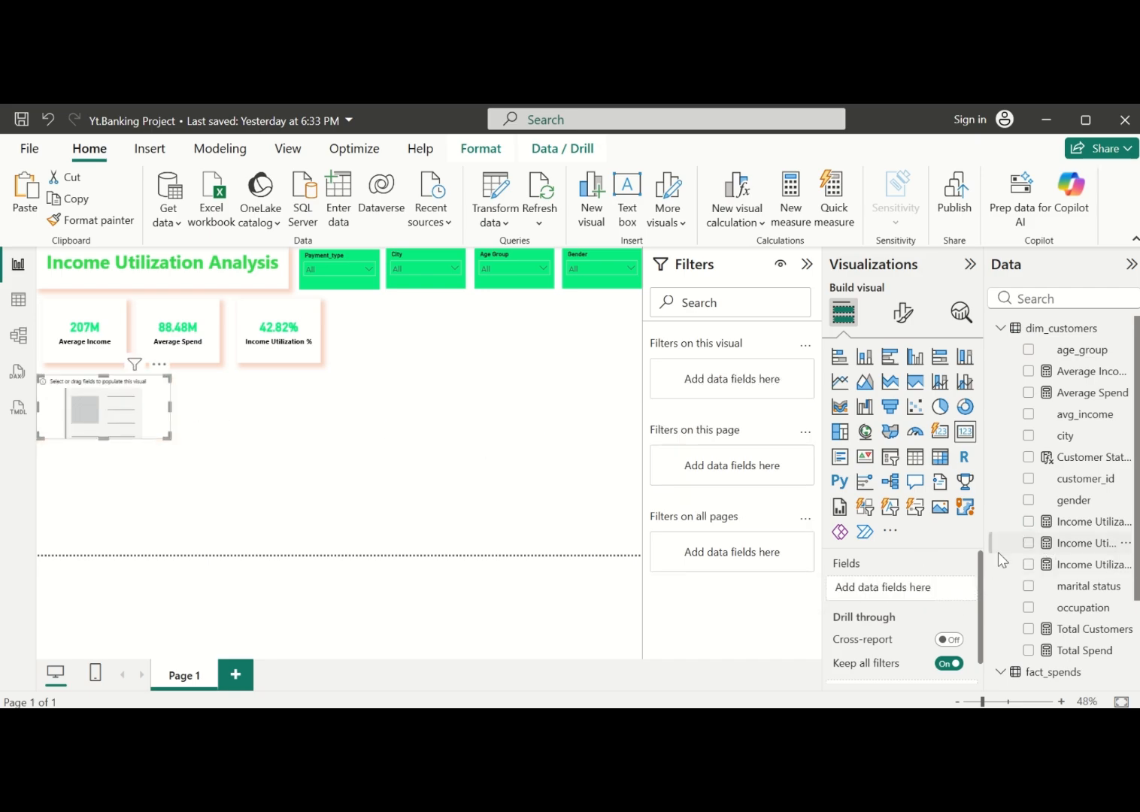
click(1028, 548)
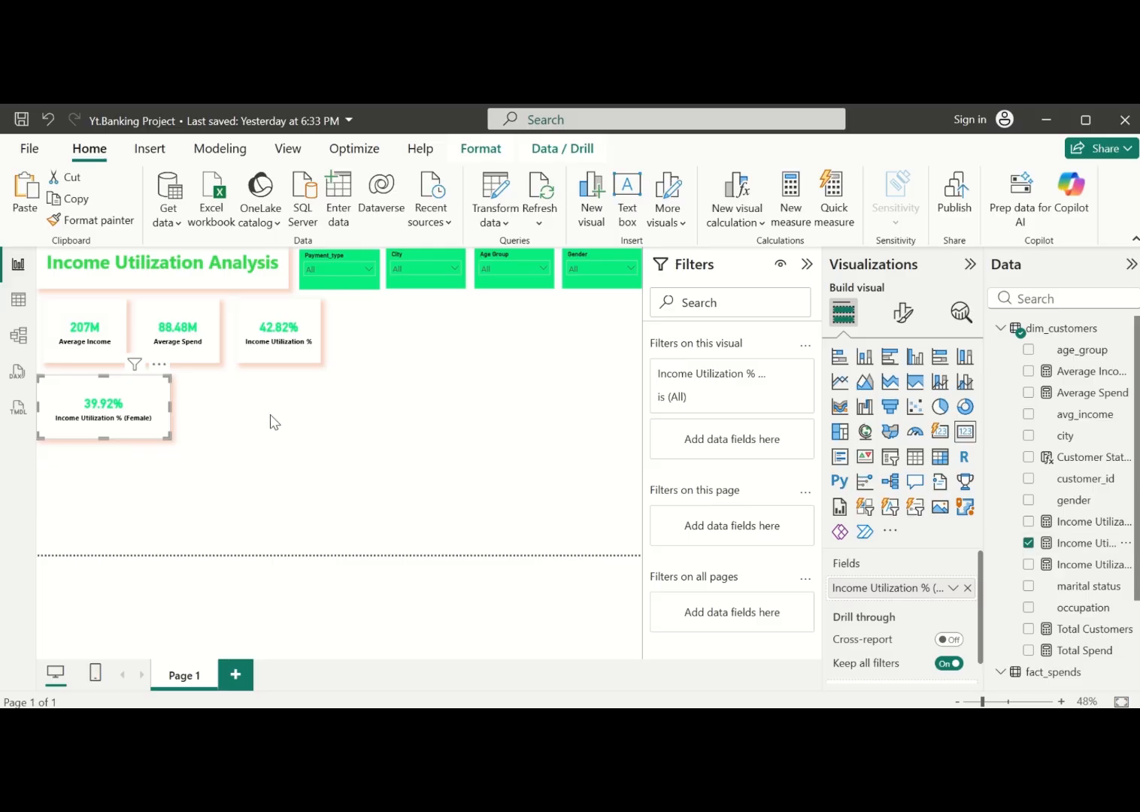
Duplicate the Income Utilization % (Female) card beside it, right-aligned with the card above, and switch the copy to Income Utilization % (Male)
key(ctrl+c)
key(ctrl+v)
drag(121, 419, 250, 418)
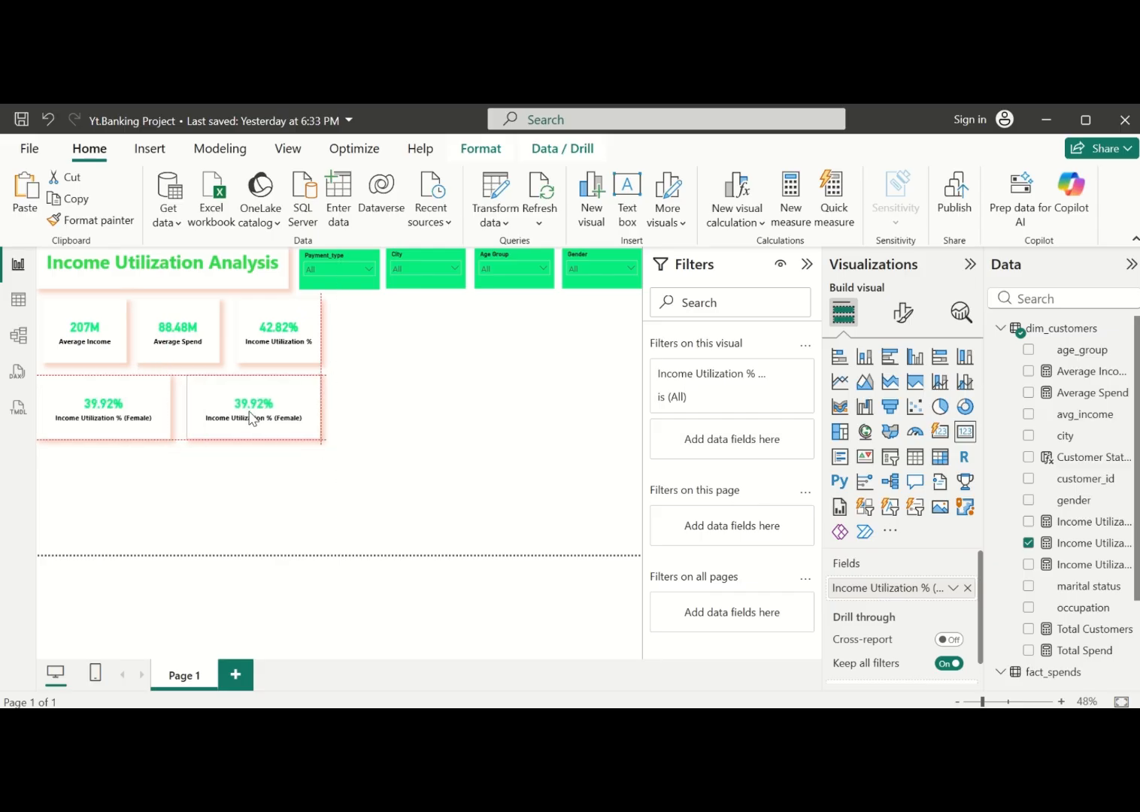
drag(251, 418, 251, 418)
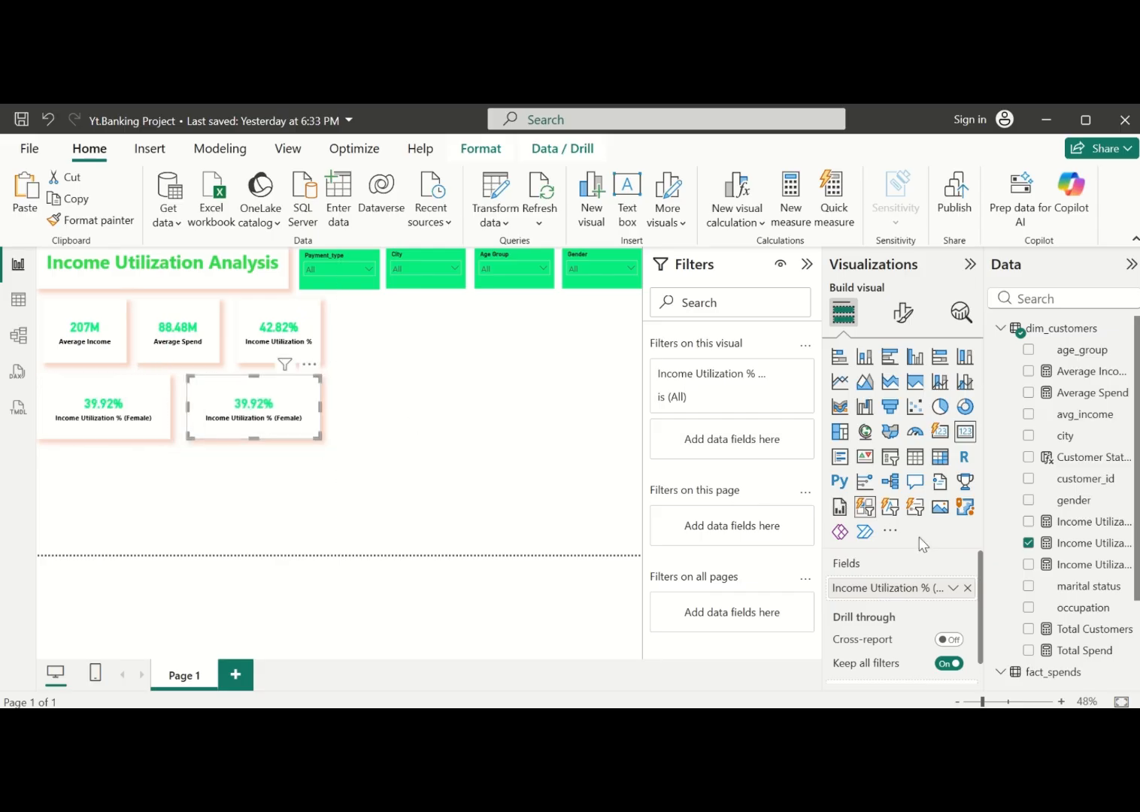
click(968, 586)
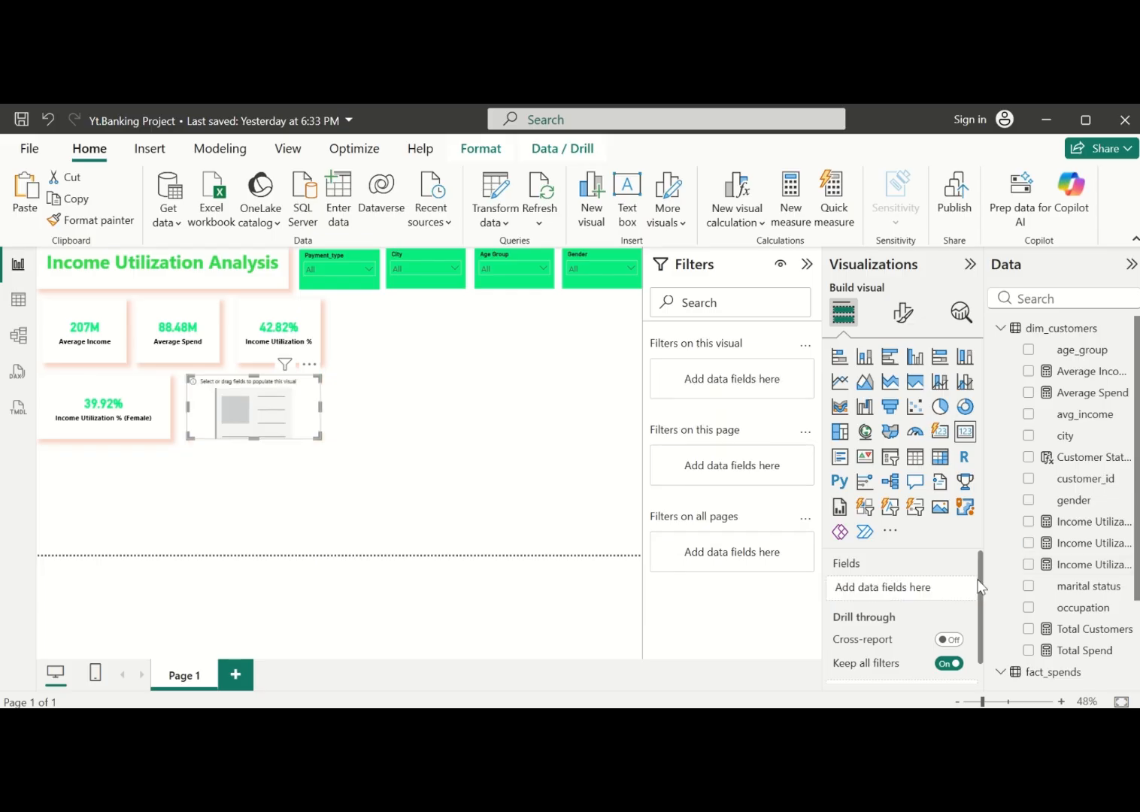
click(1028, 565)
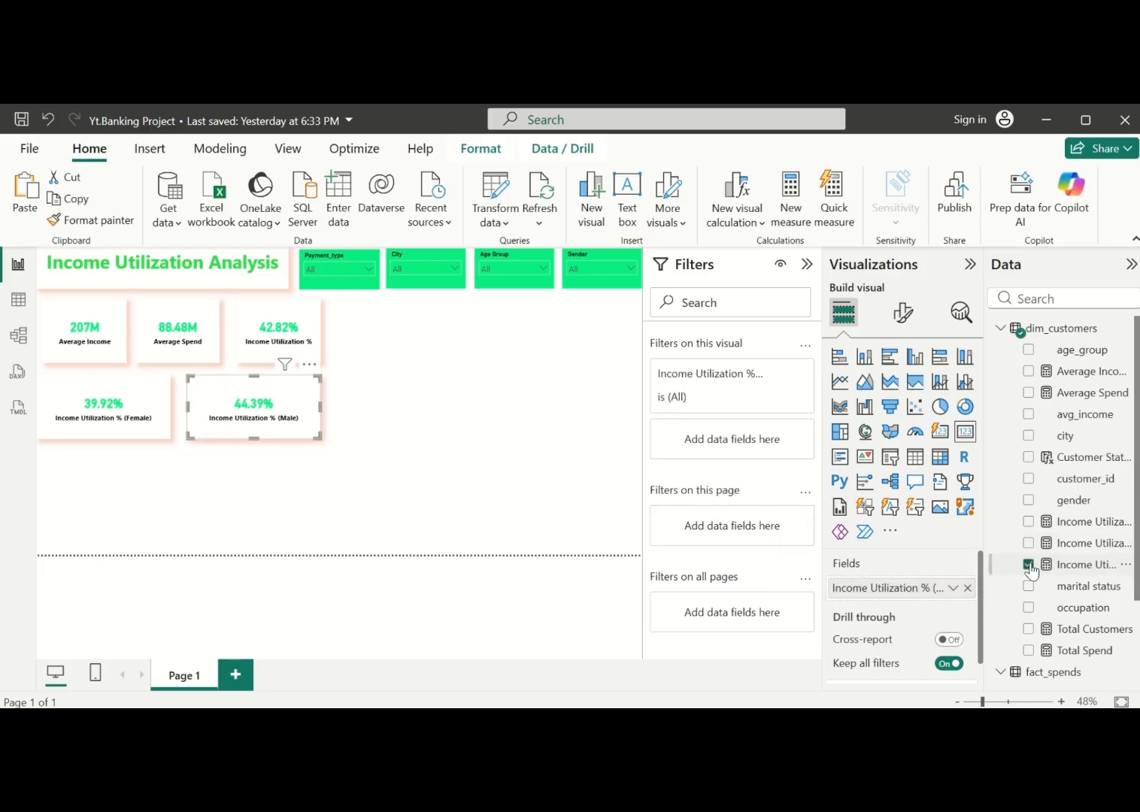
click(459, 407)
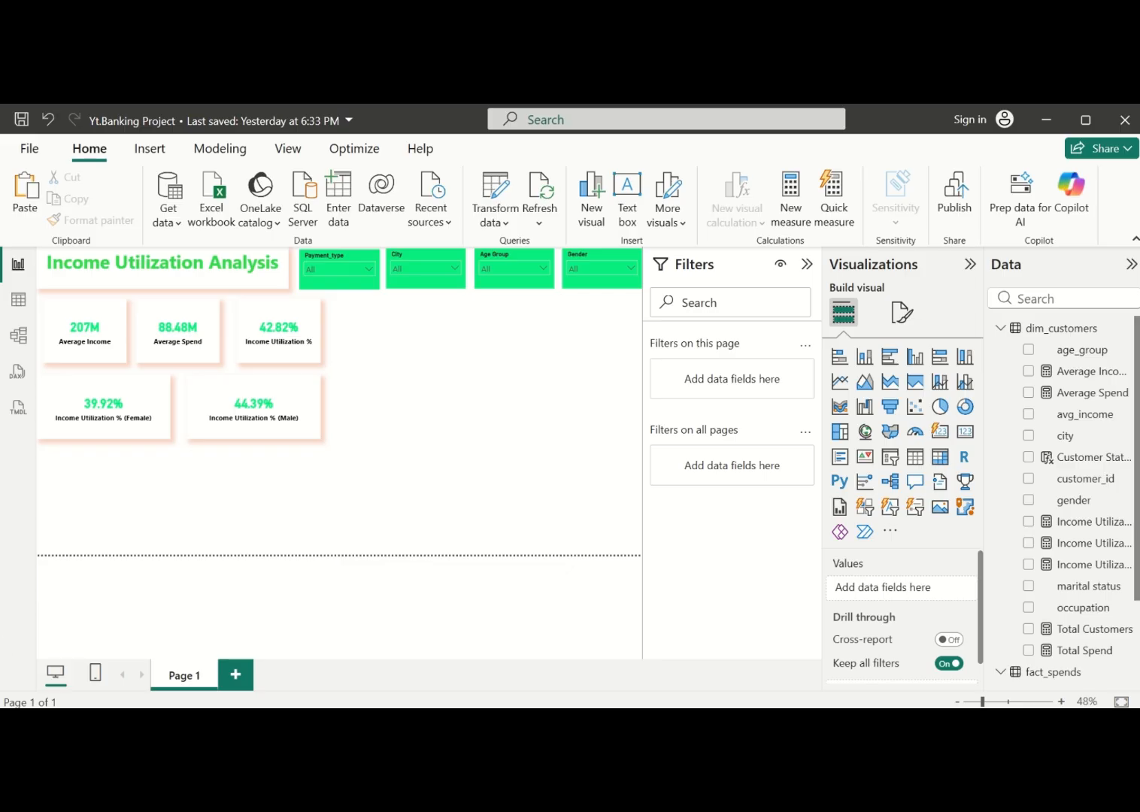
Add a line and clustered column chart beside the KPI cards under the slicers, with occupation on its X-axis
click(972, 392)
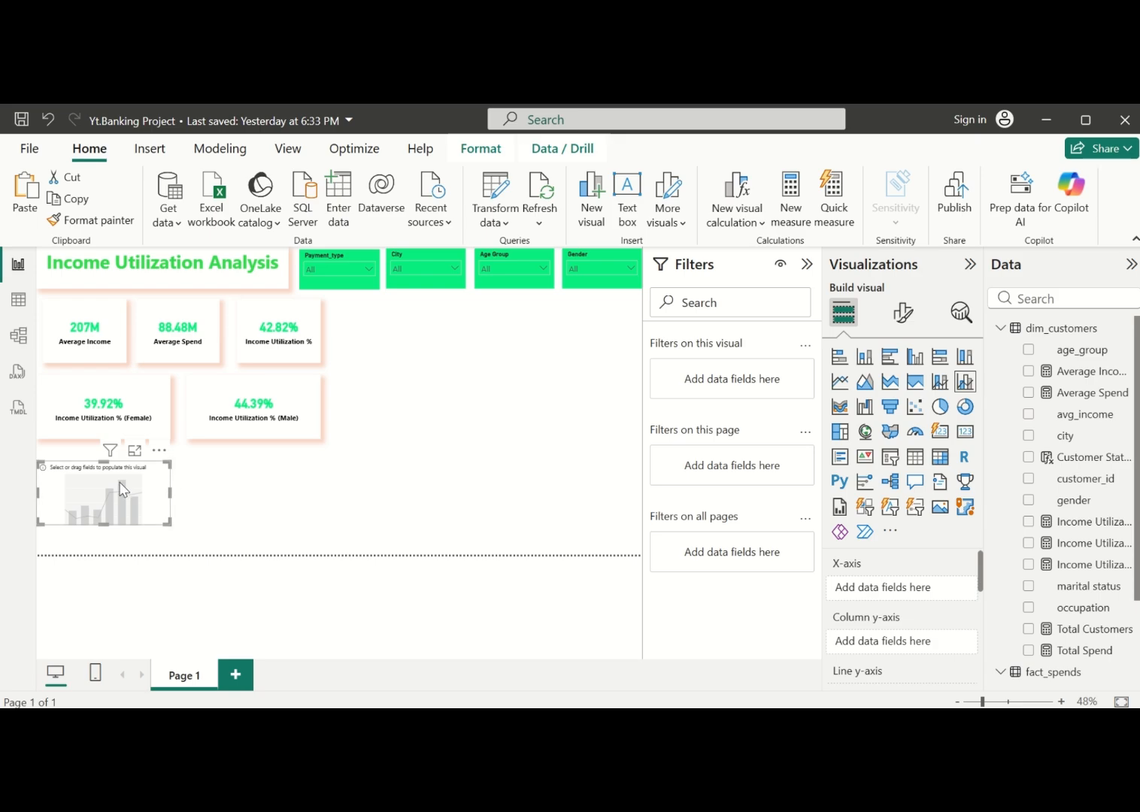
drag(119, 481, 448, 333)
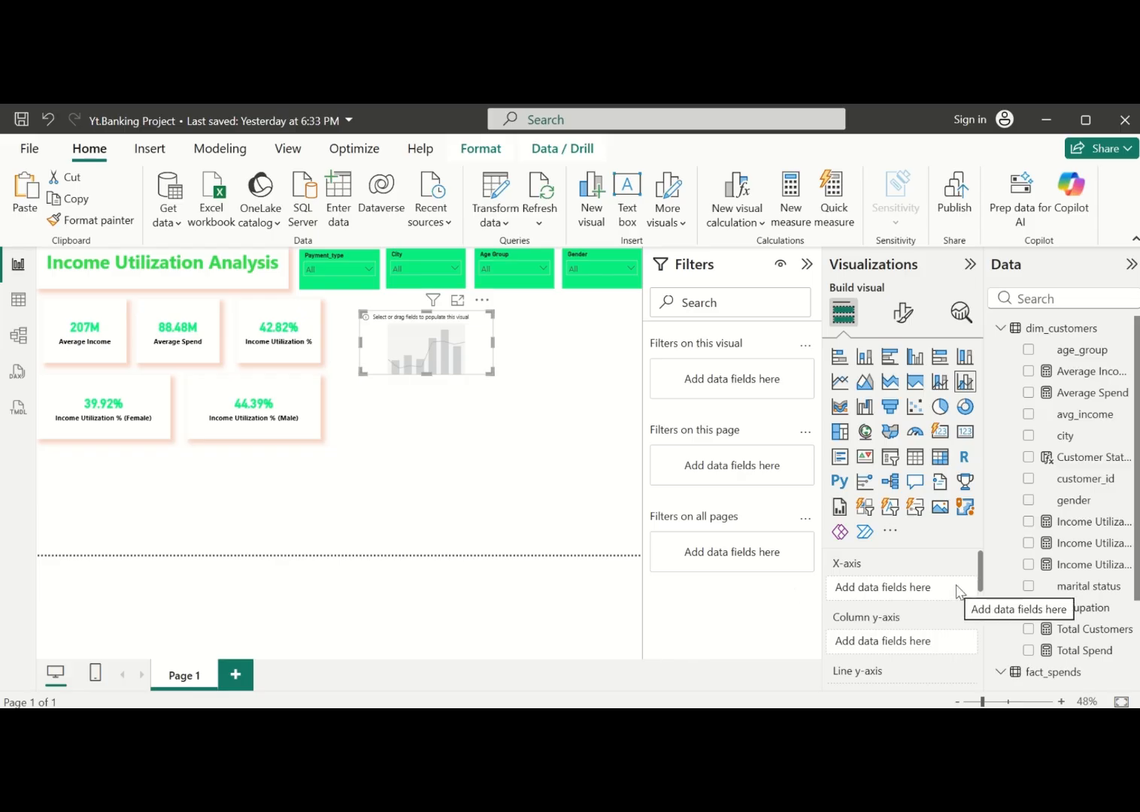
scroll(1056, 478, down, 2)
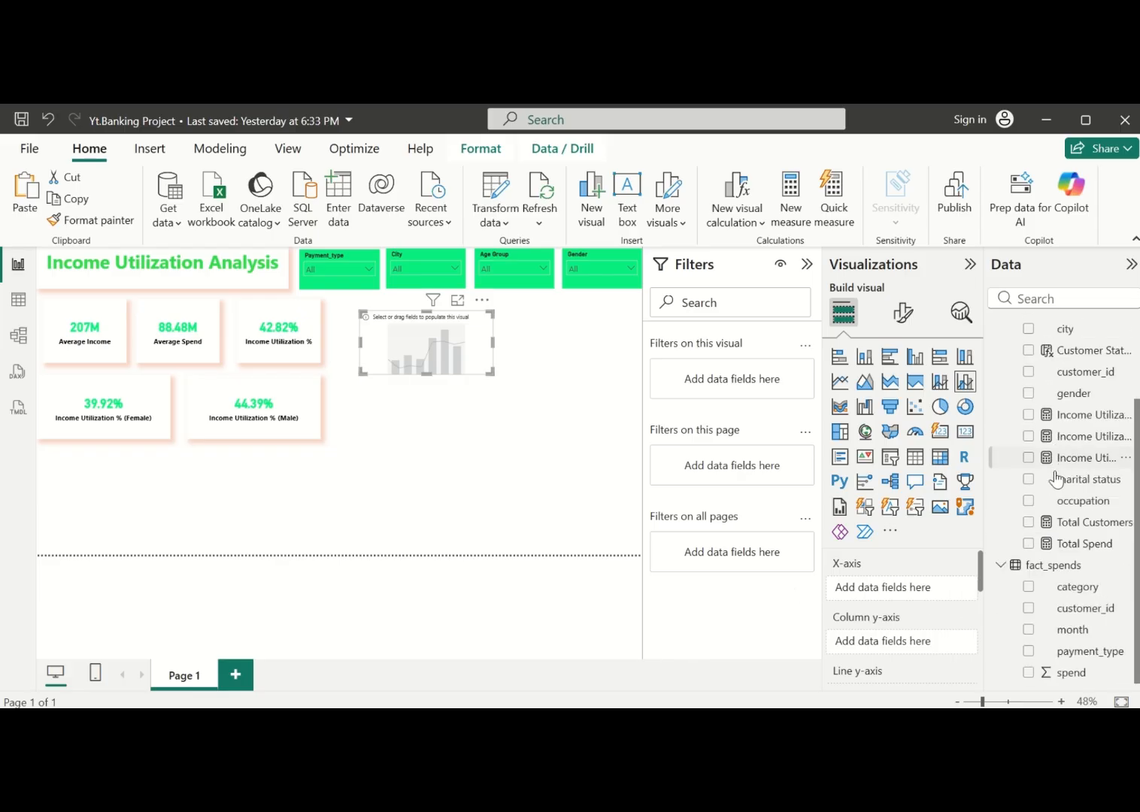
scroll(1056, 477, up, 2)
scroll(1040, 457, down, 2)
click(1028, 501)
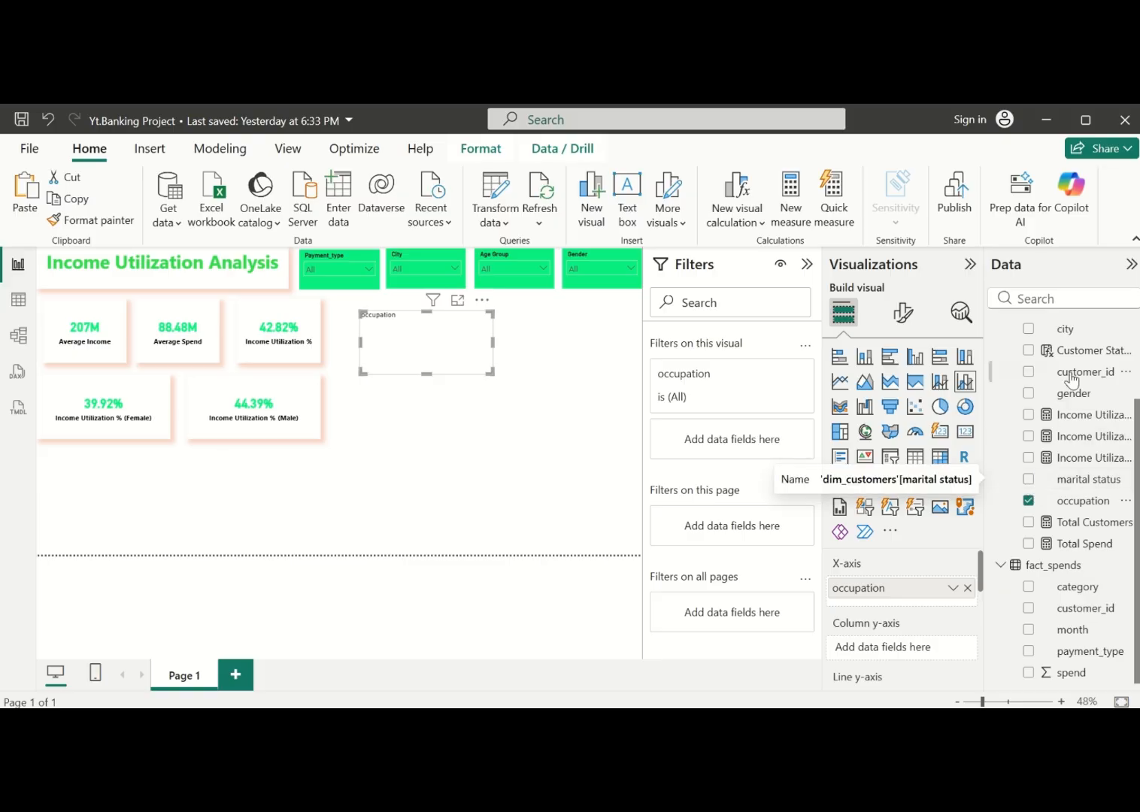
Add Average Income and Average Spend as the chart's column values, then widen it towards the page edge and make it taller
scroll(1071, 378, up, 3)
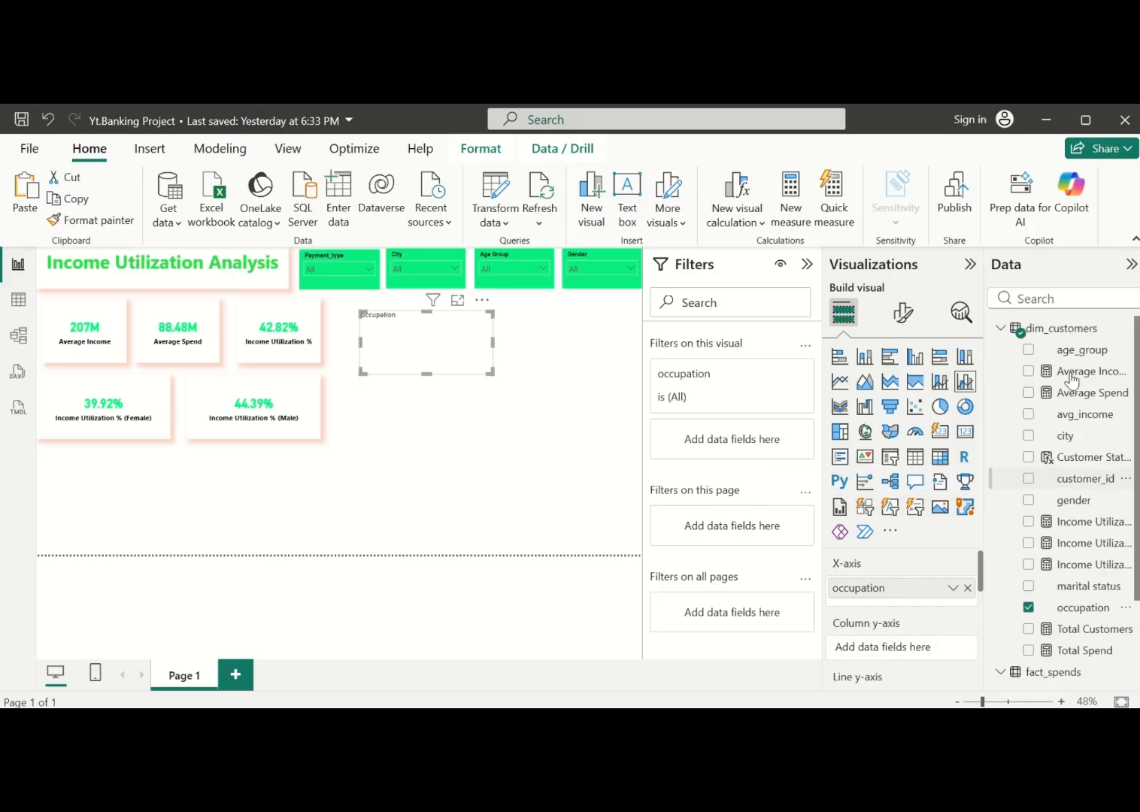
click(1027, 372)
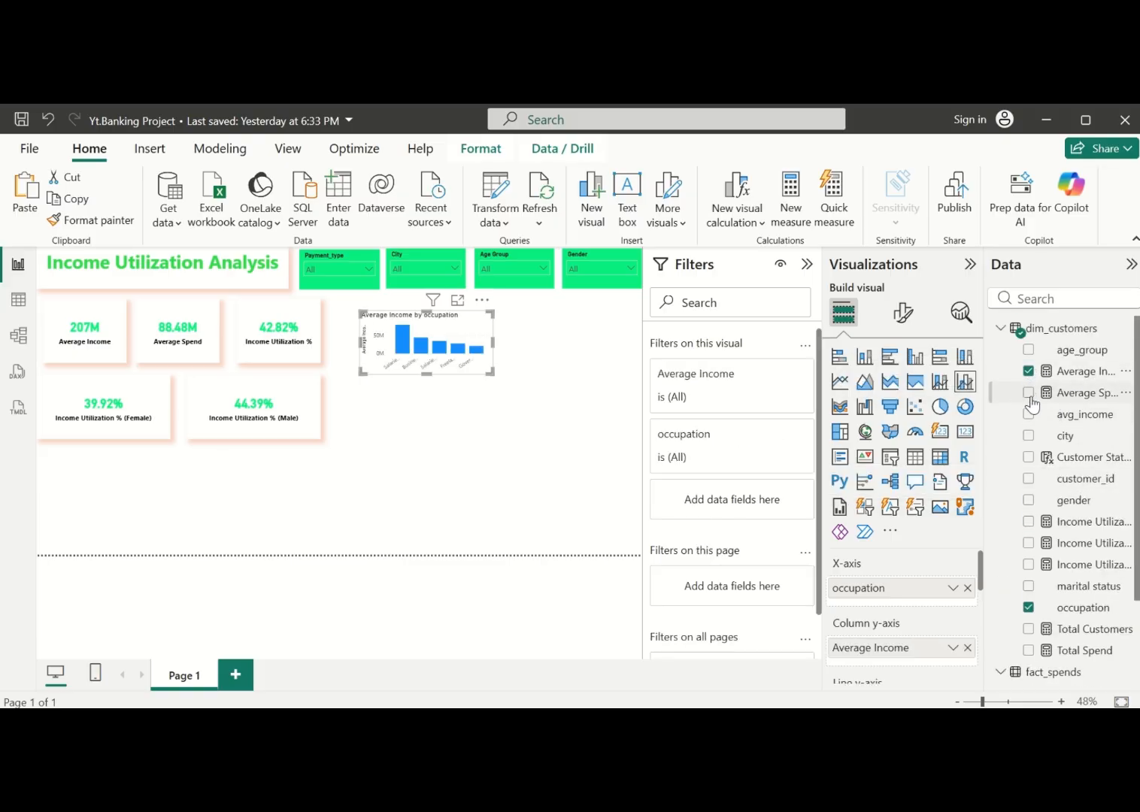
click(1029, 393)
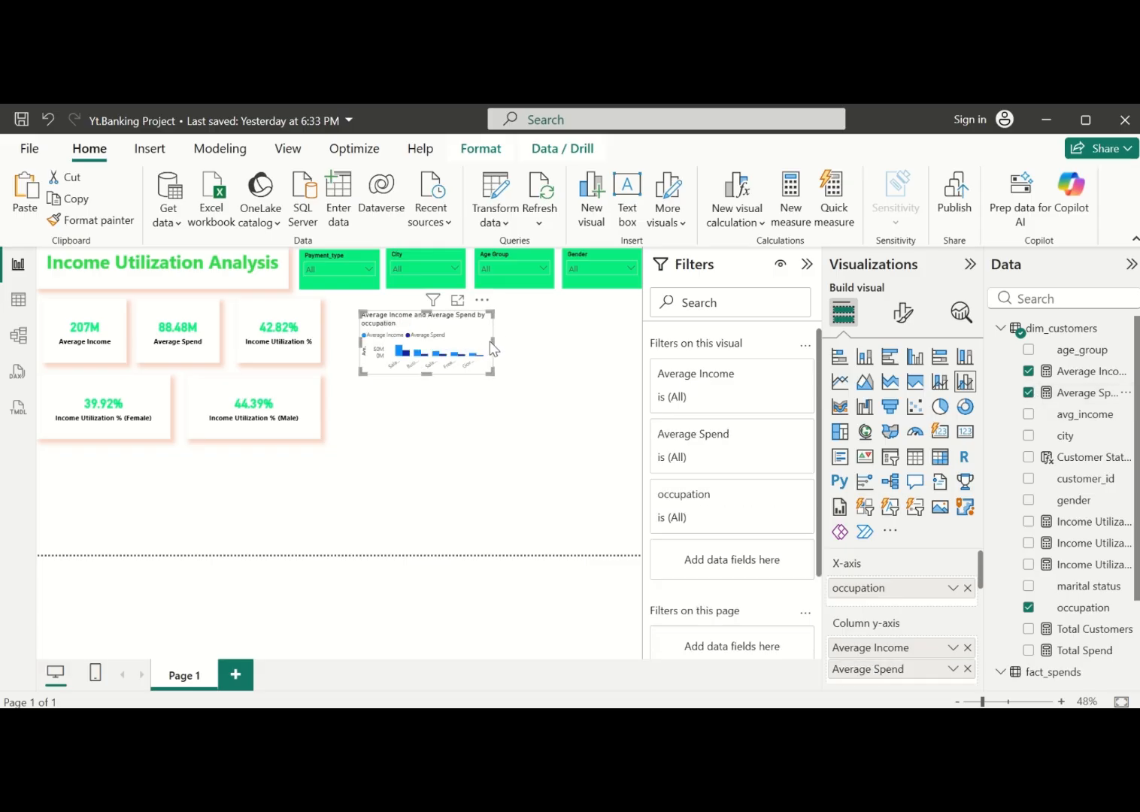
drag(493, 348, 625, 343)
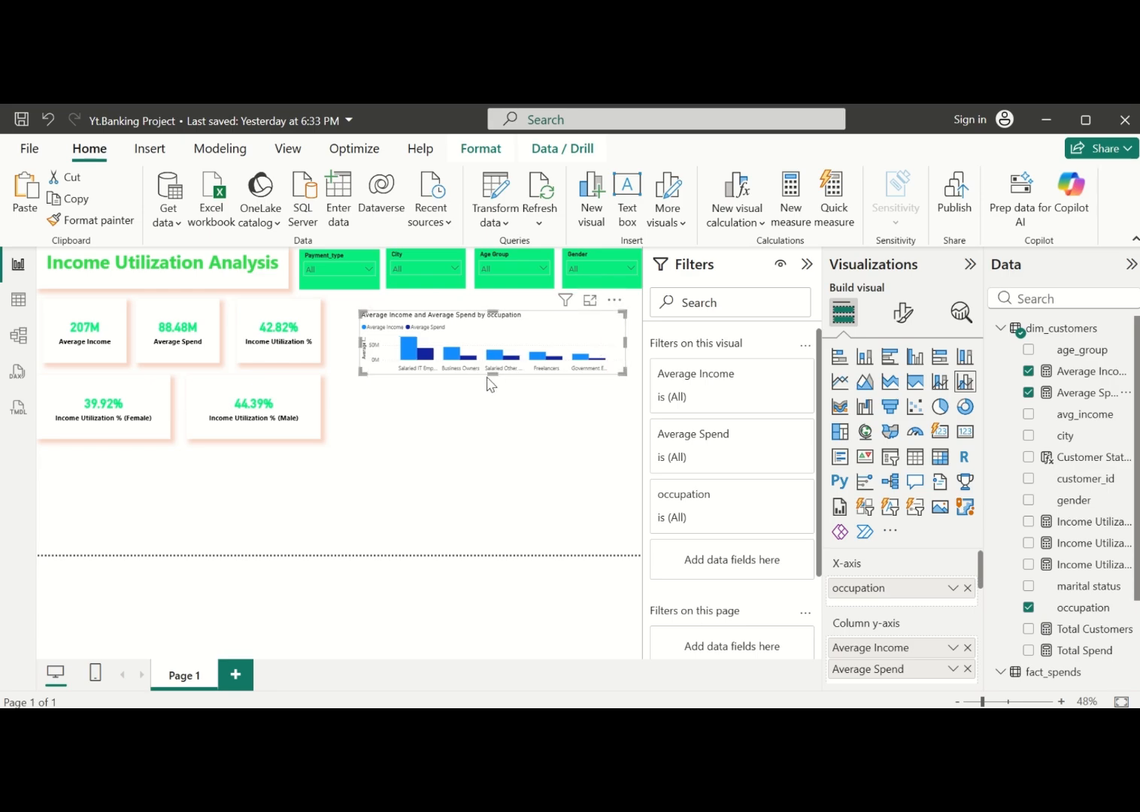
drag(493, 372, 496, 411)
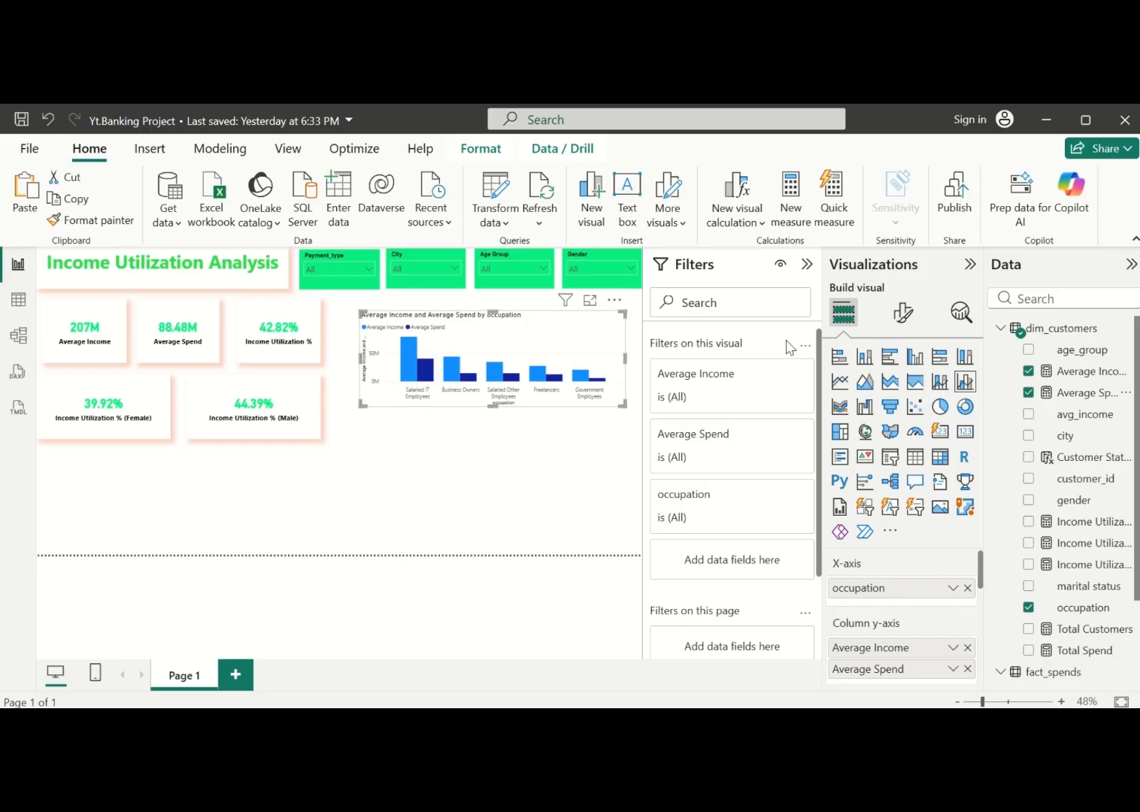
Make the occupation chart's title bold and center it horizontally
click(906, 313)
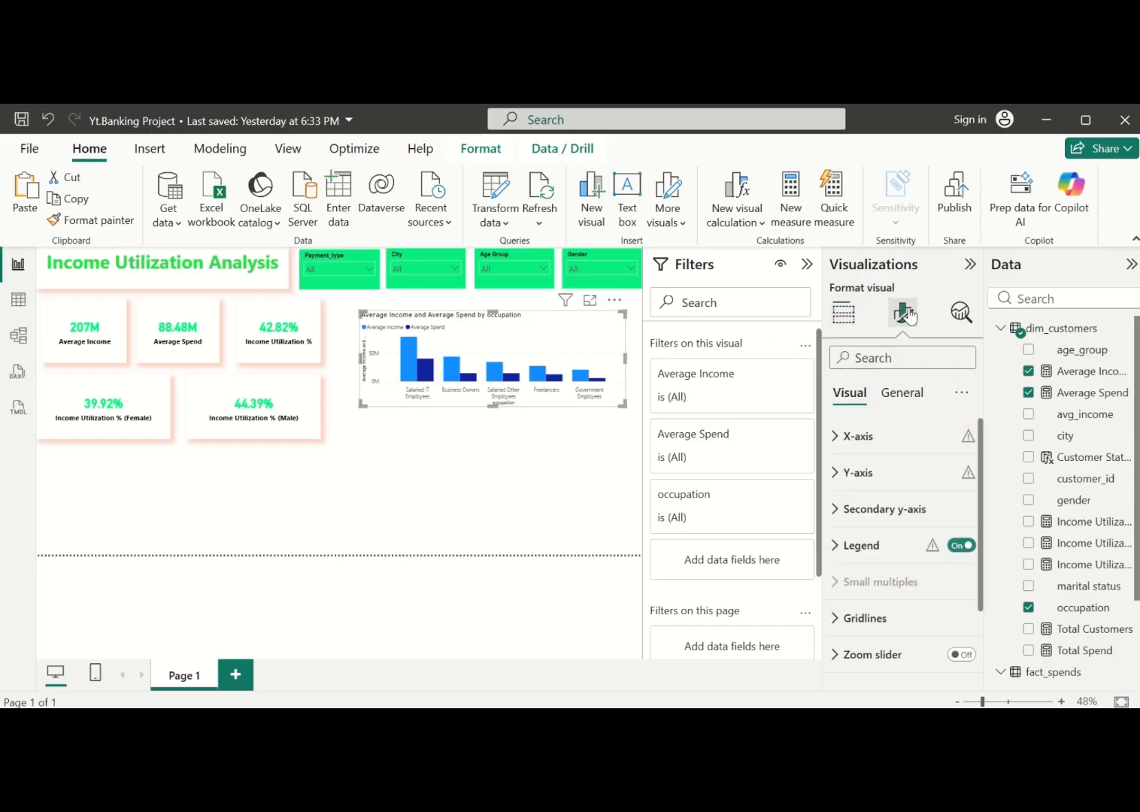
click(904, 394)
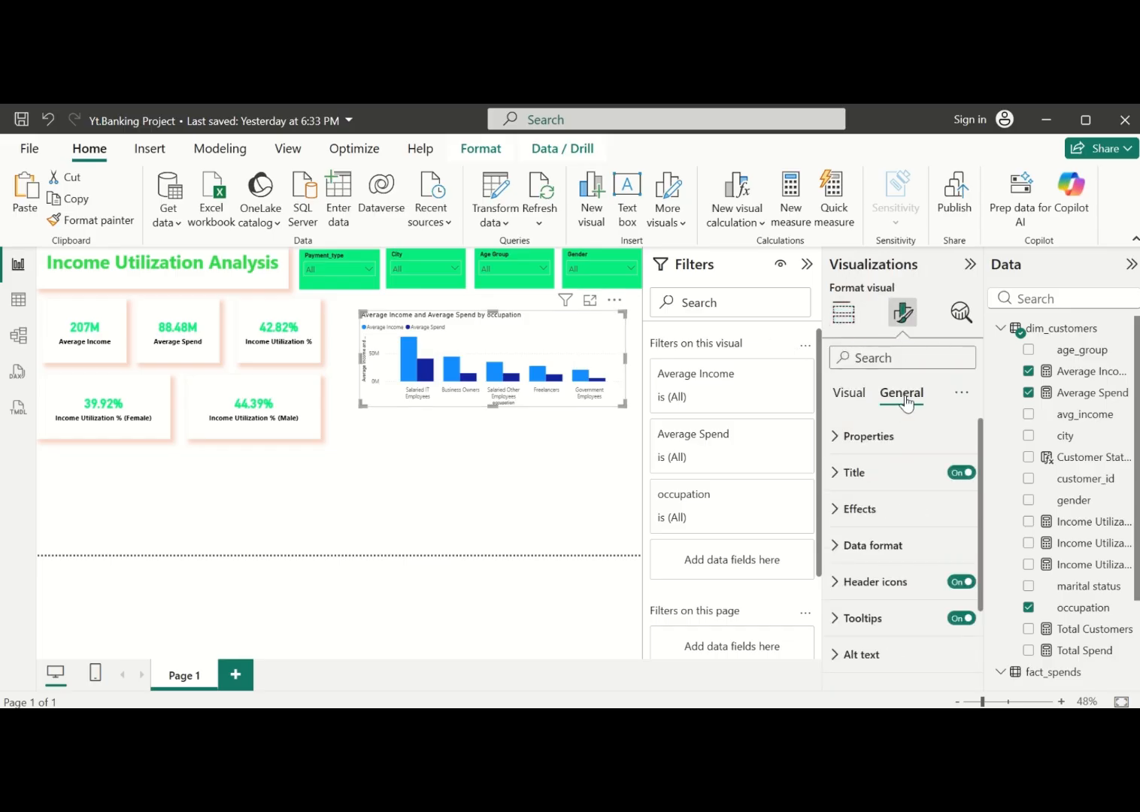
click(845, 475)
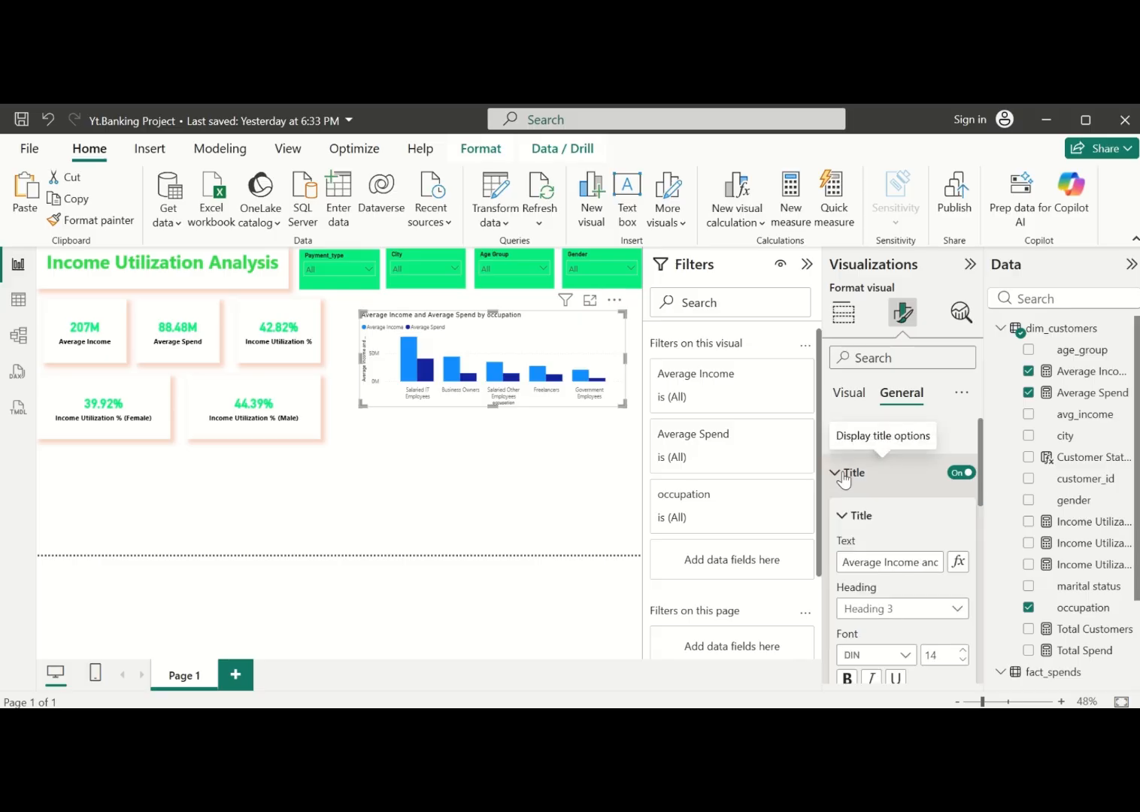
scroll(882, 539, down, 1)
scroll(884, 541, down, 1)
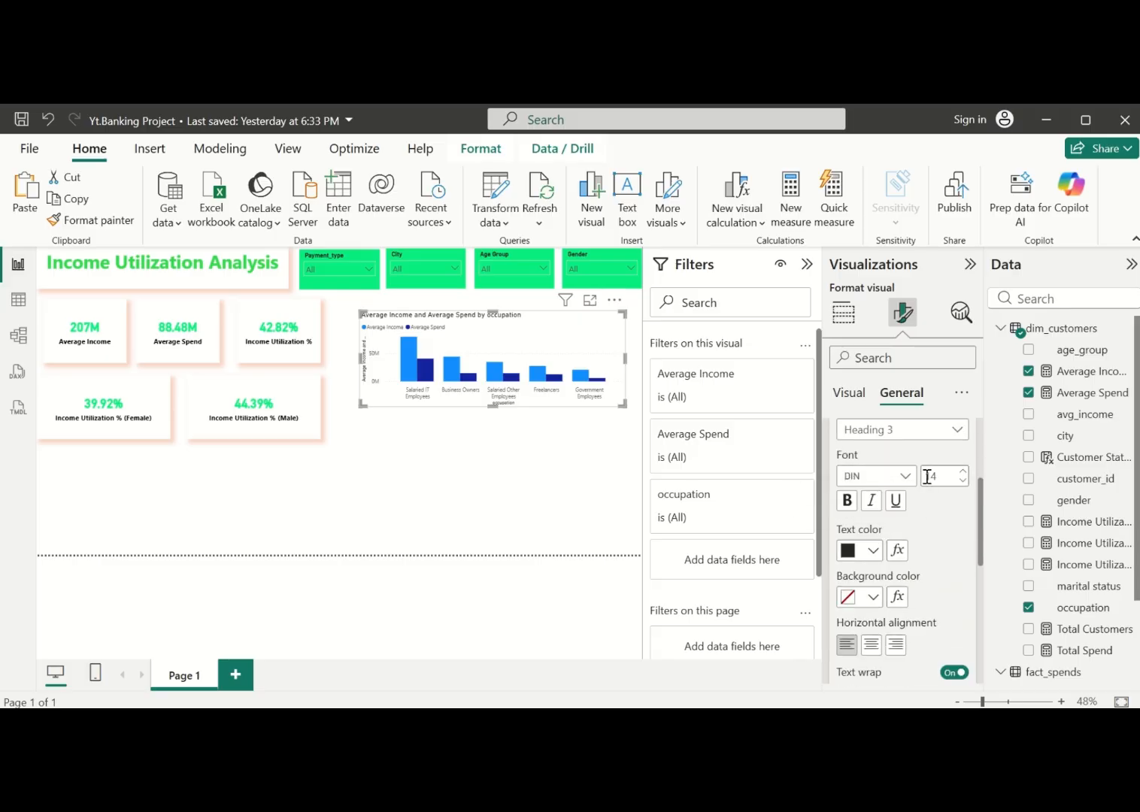
click(850, 502)
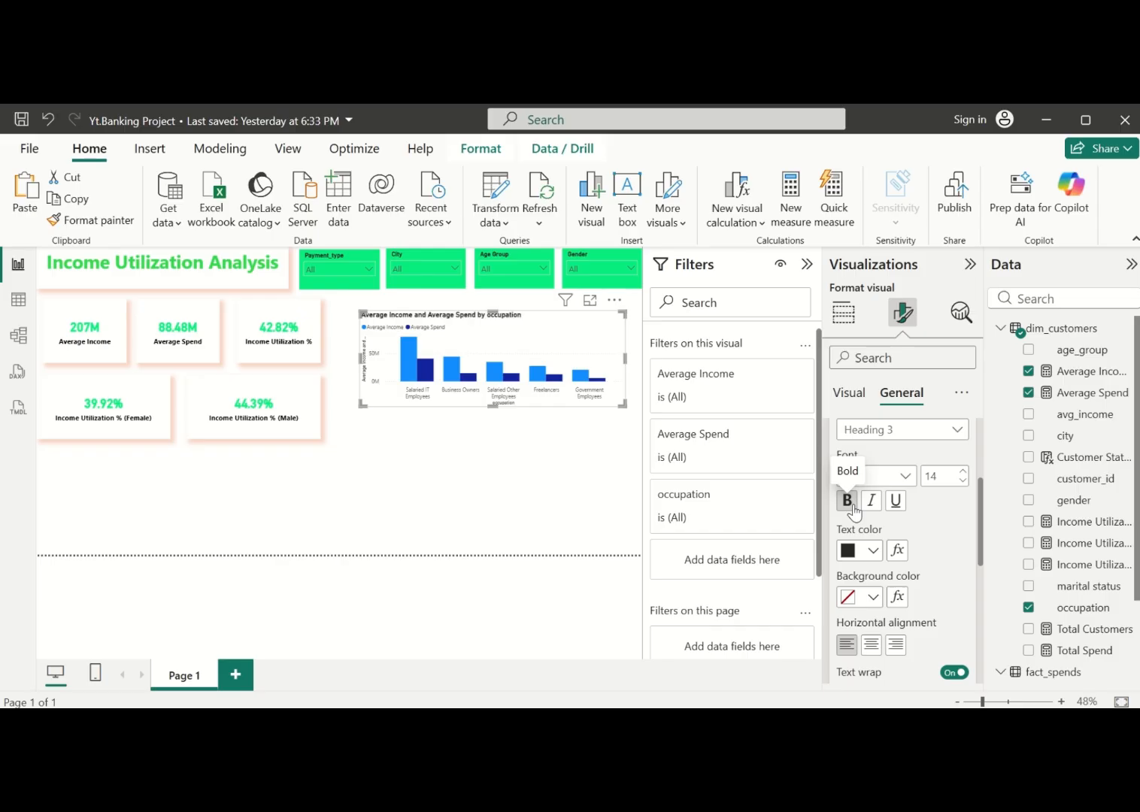
click(871, 645)
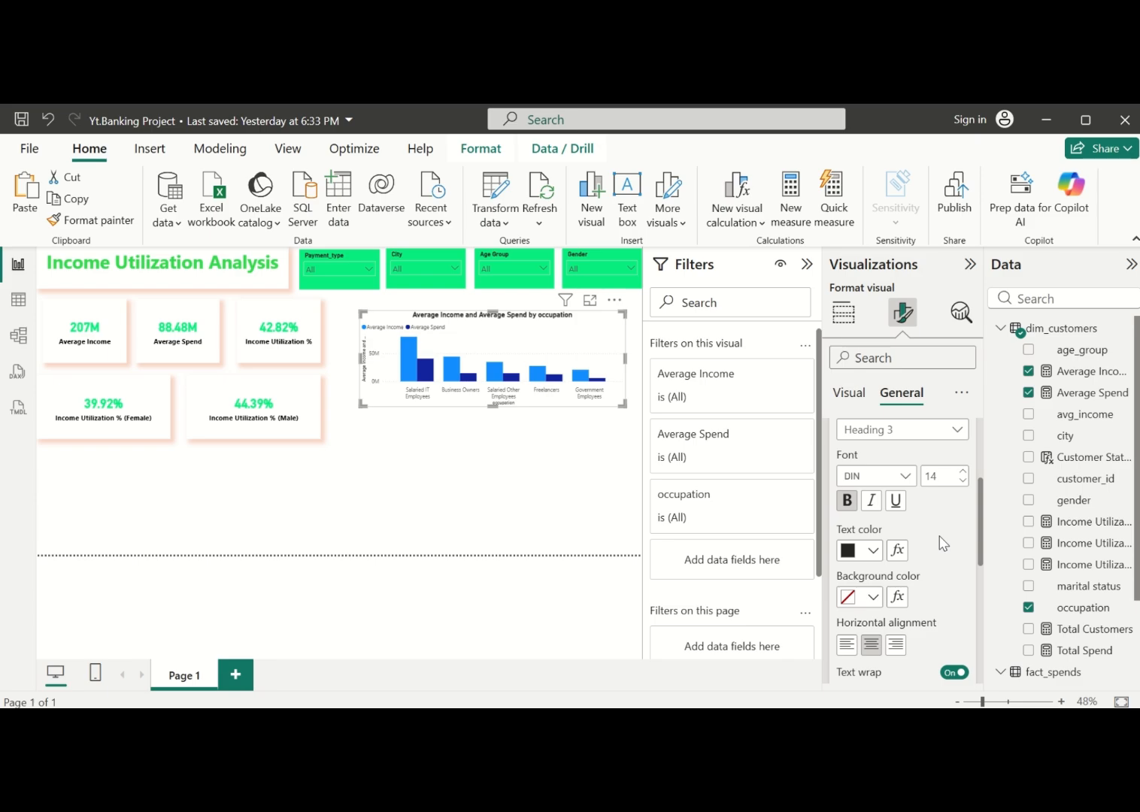
scroll(941, 541, up, 3)
scroll(939, 541, down, 2)
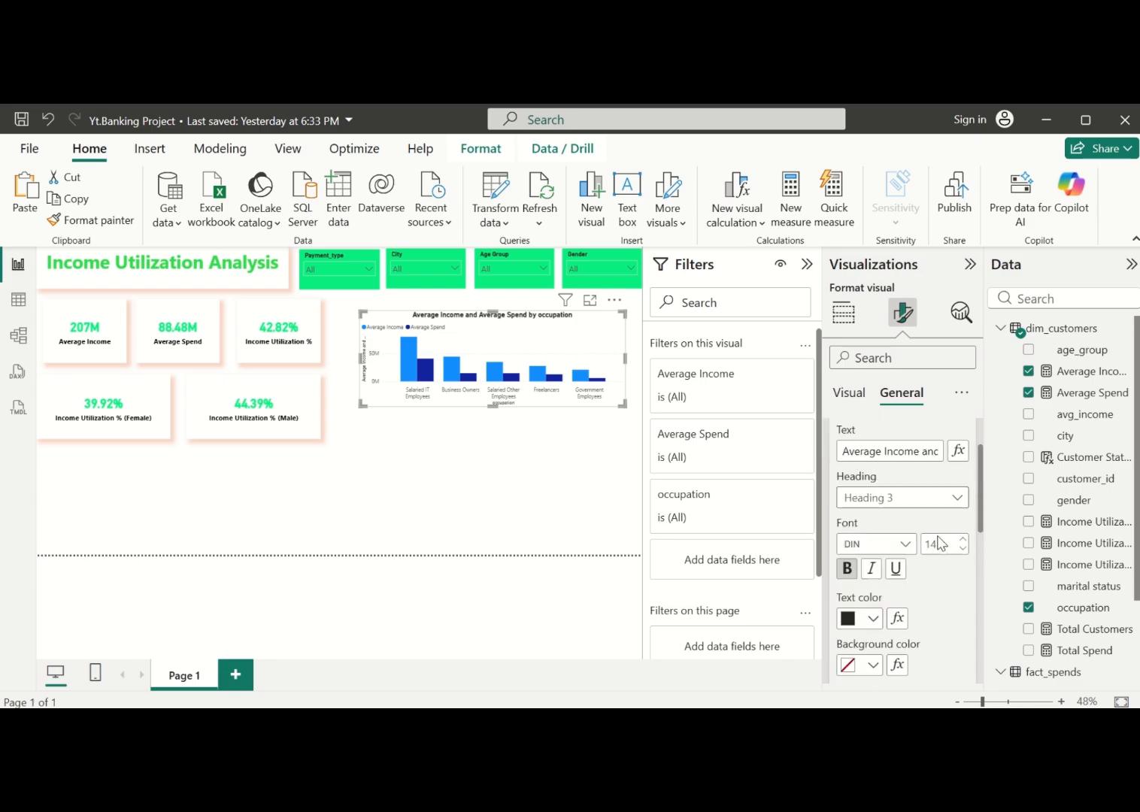
scroll(940, 542, up, 2)
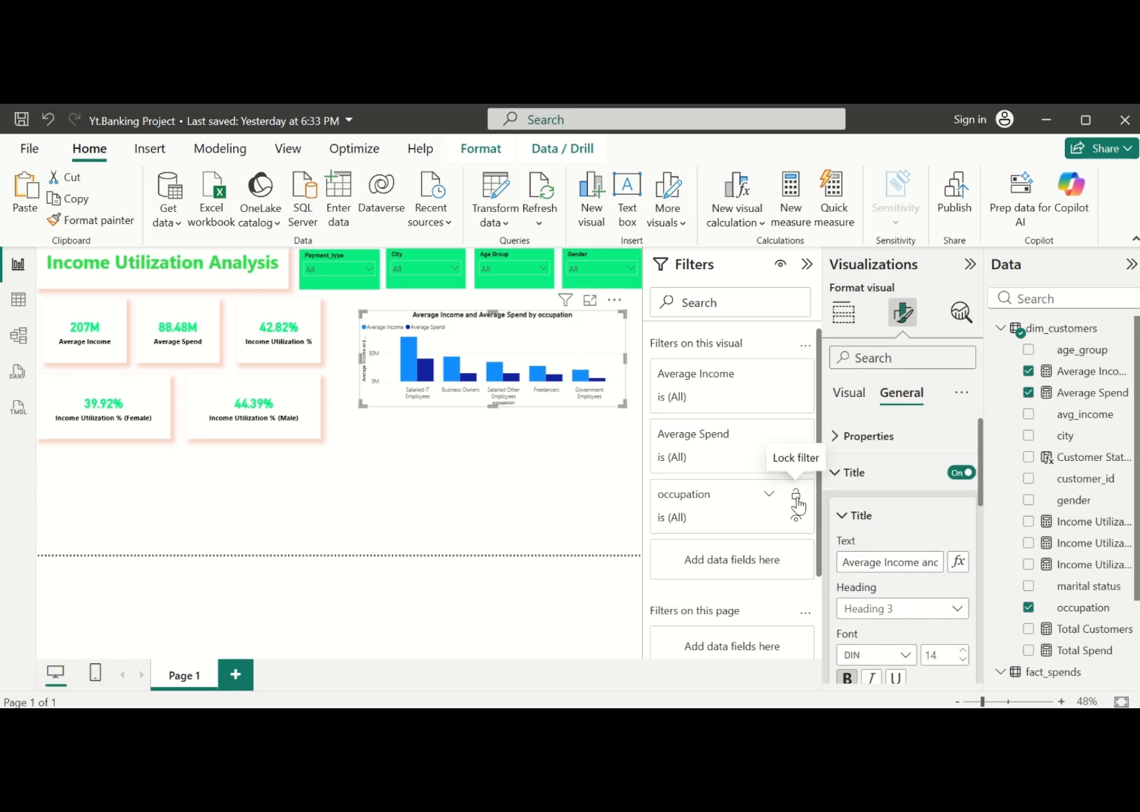
click(837, 475)
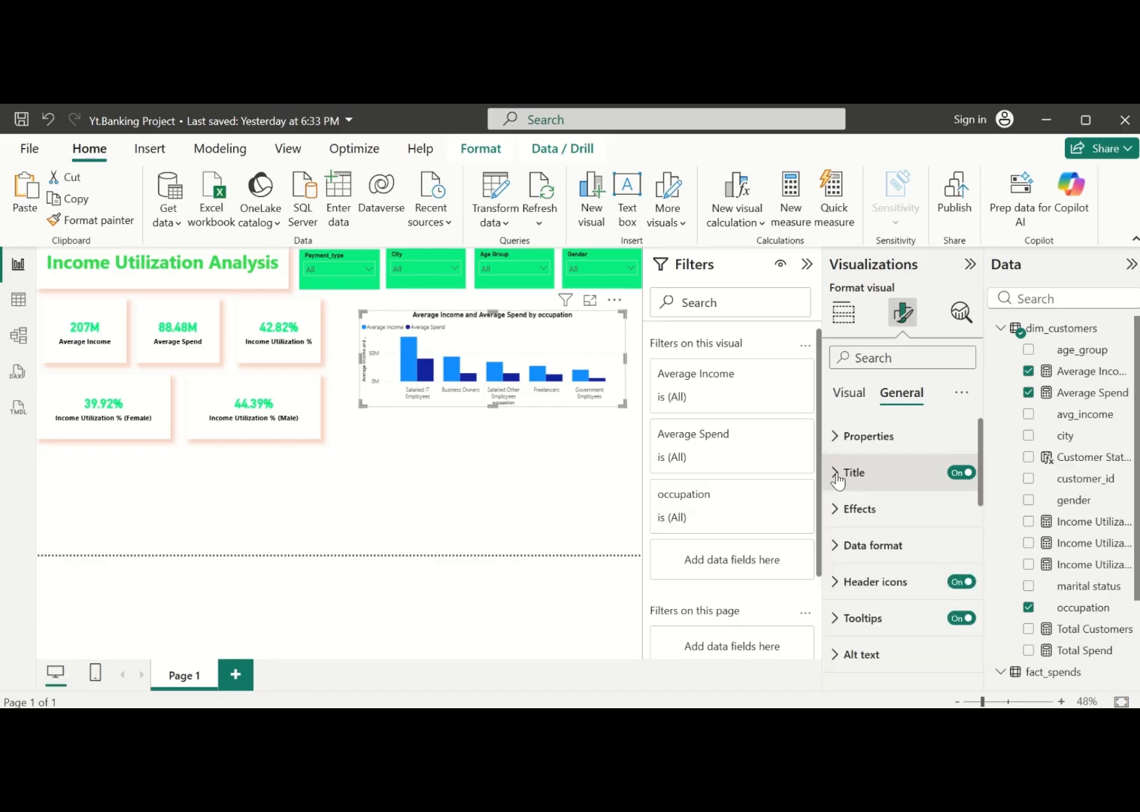
Turn off the X-axis title of the occupation chart
click(849, 392)
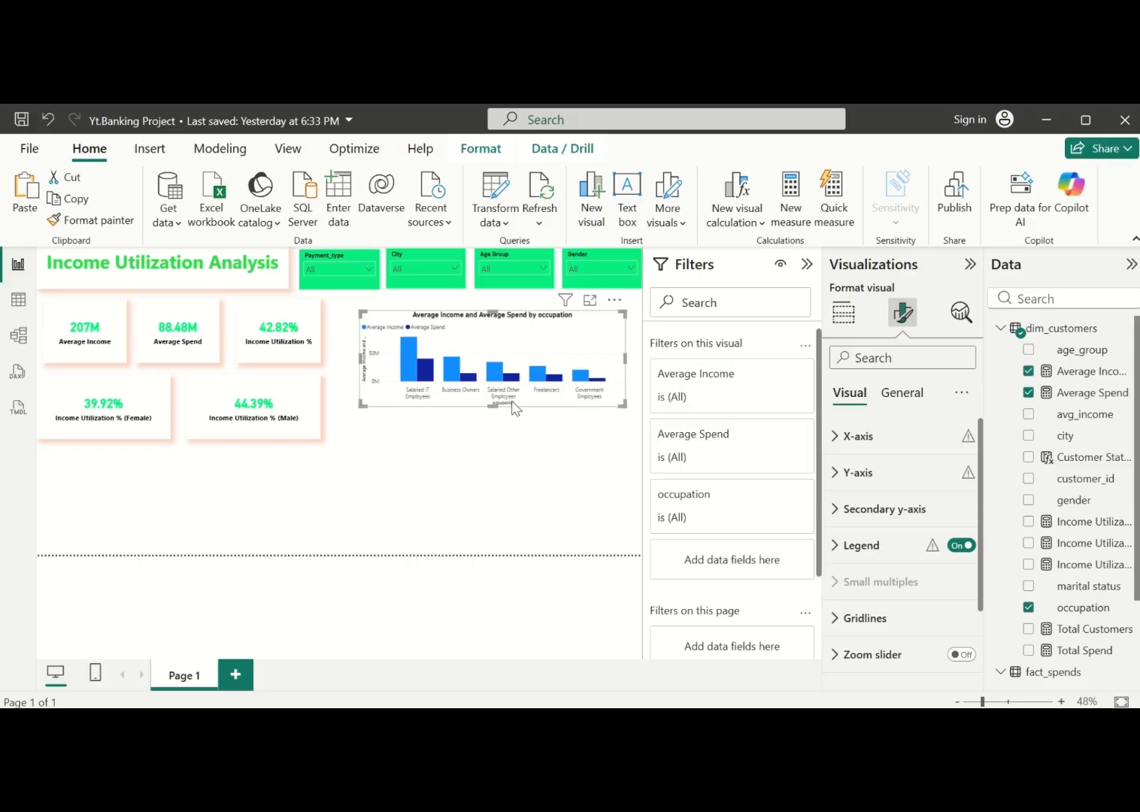
click(839, 442)
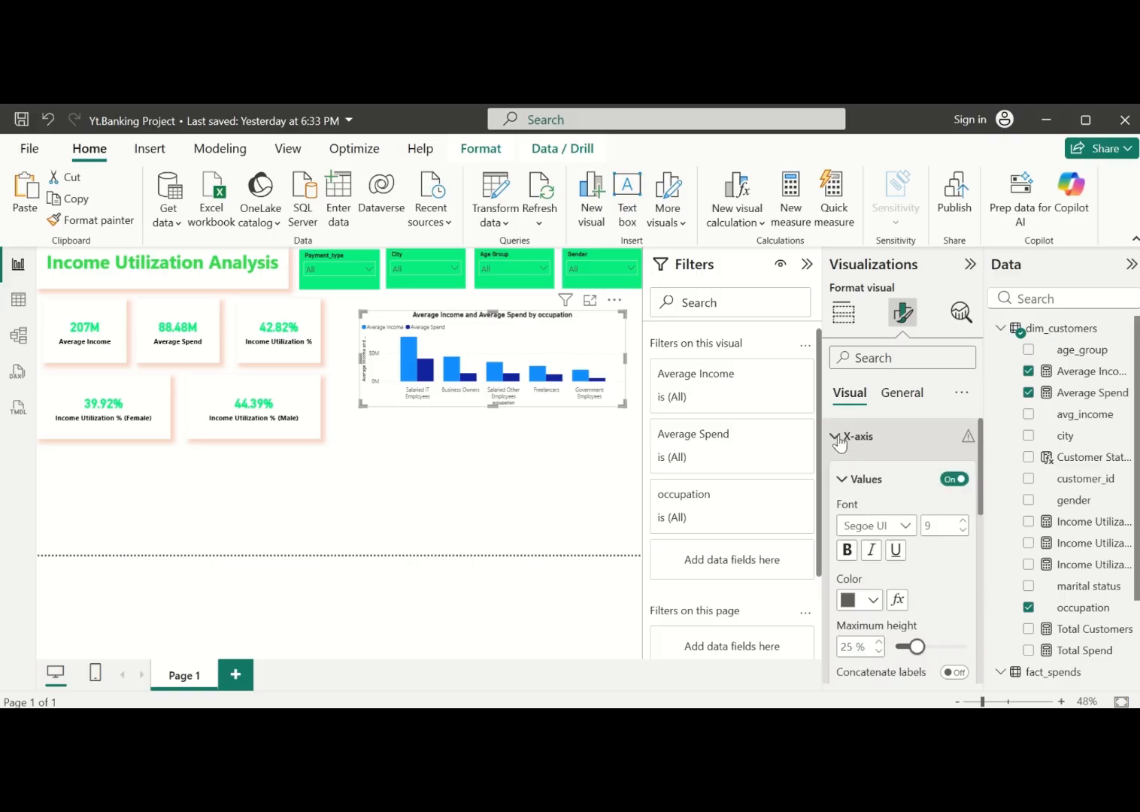
click(865, 479)
click(955, 447)
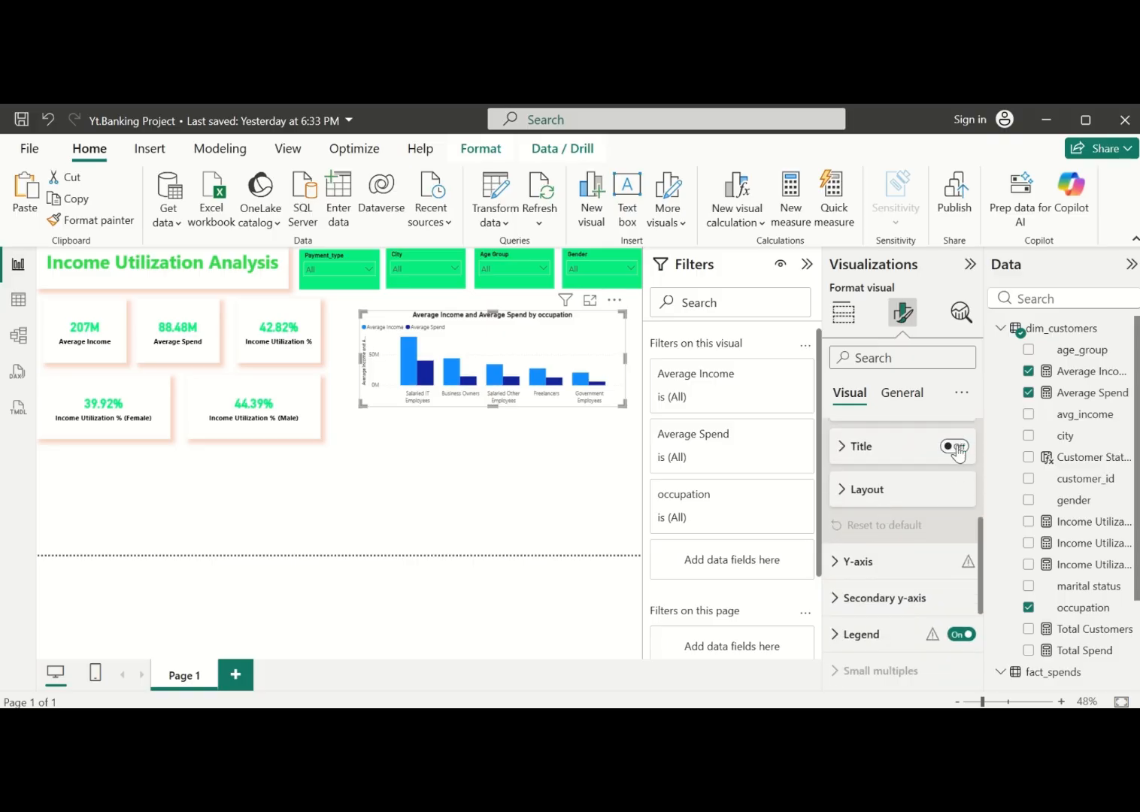
Format the occupation chart's X-axis values as bold with black text
click(851, 454)
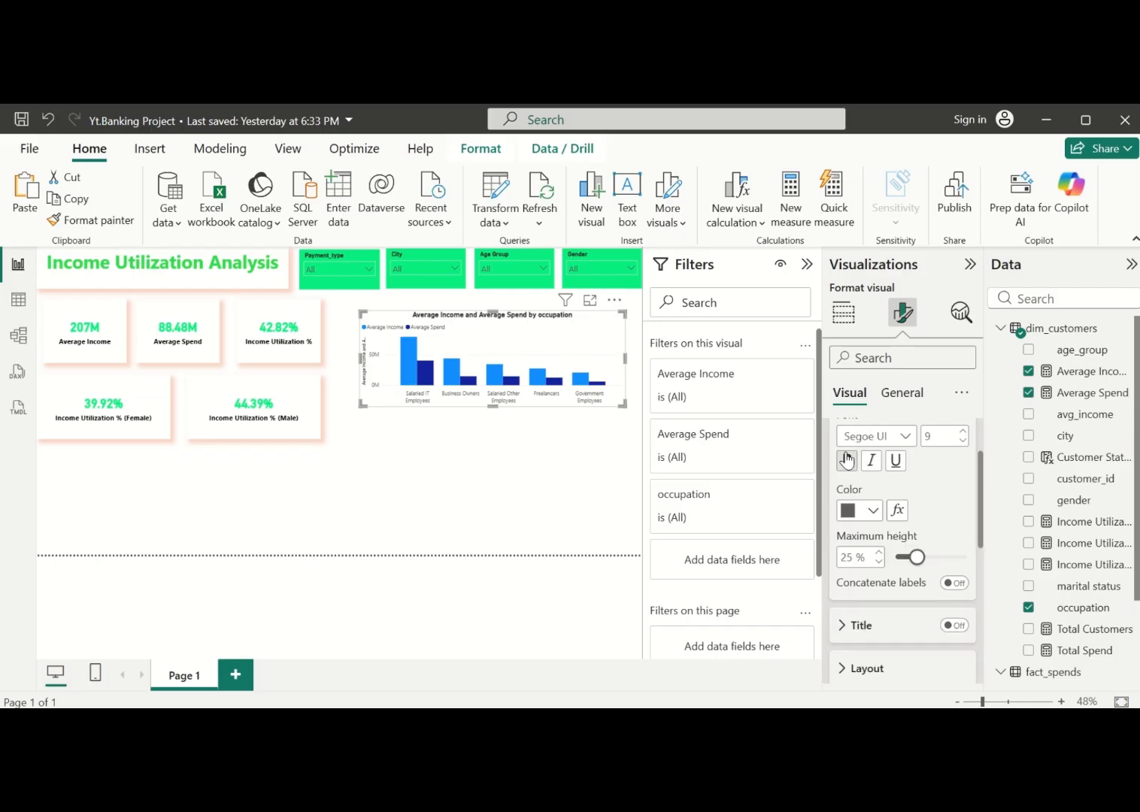
click(847, 460)
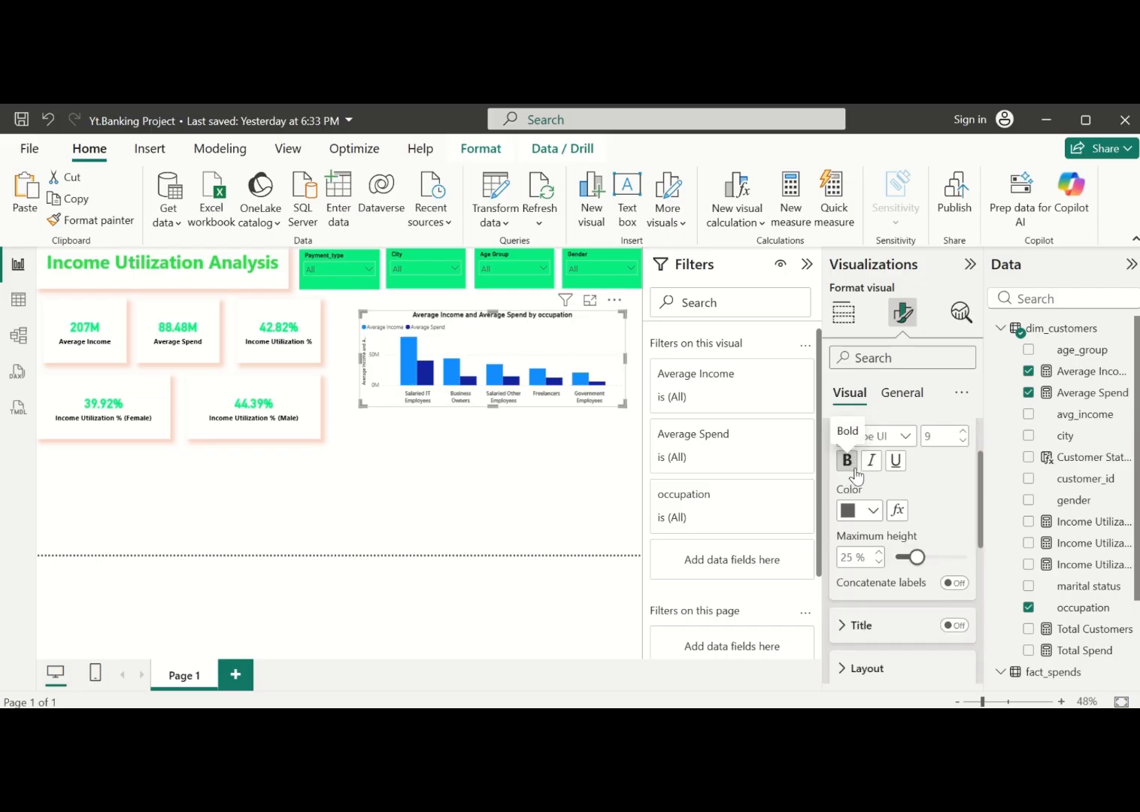
click(873, 513)
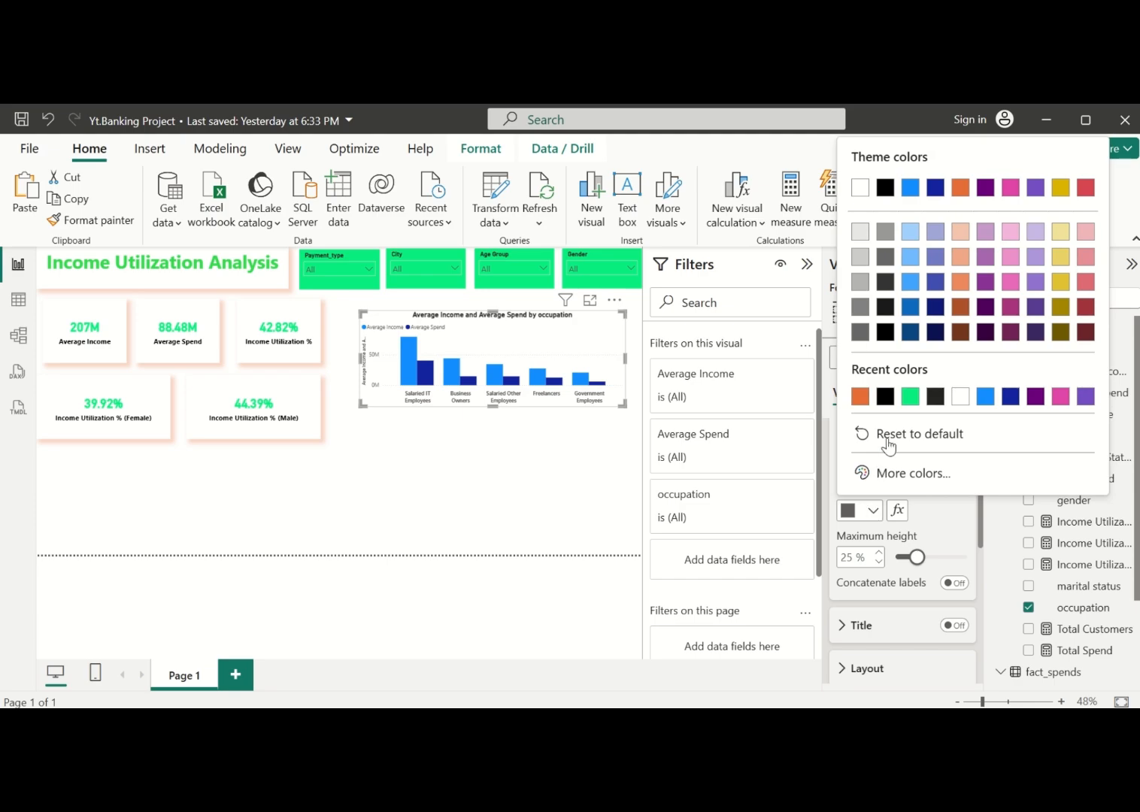
click(885, 396)
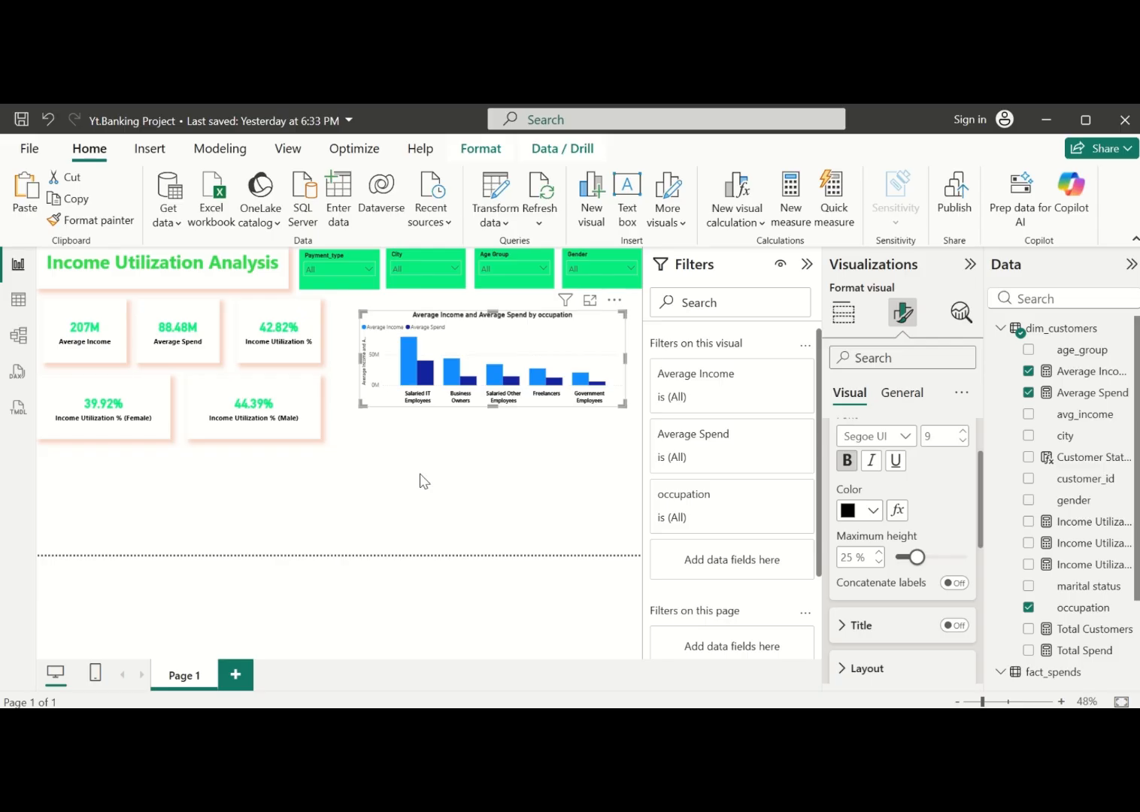
scroll(909, 500, up, 1)
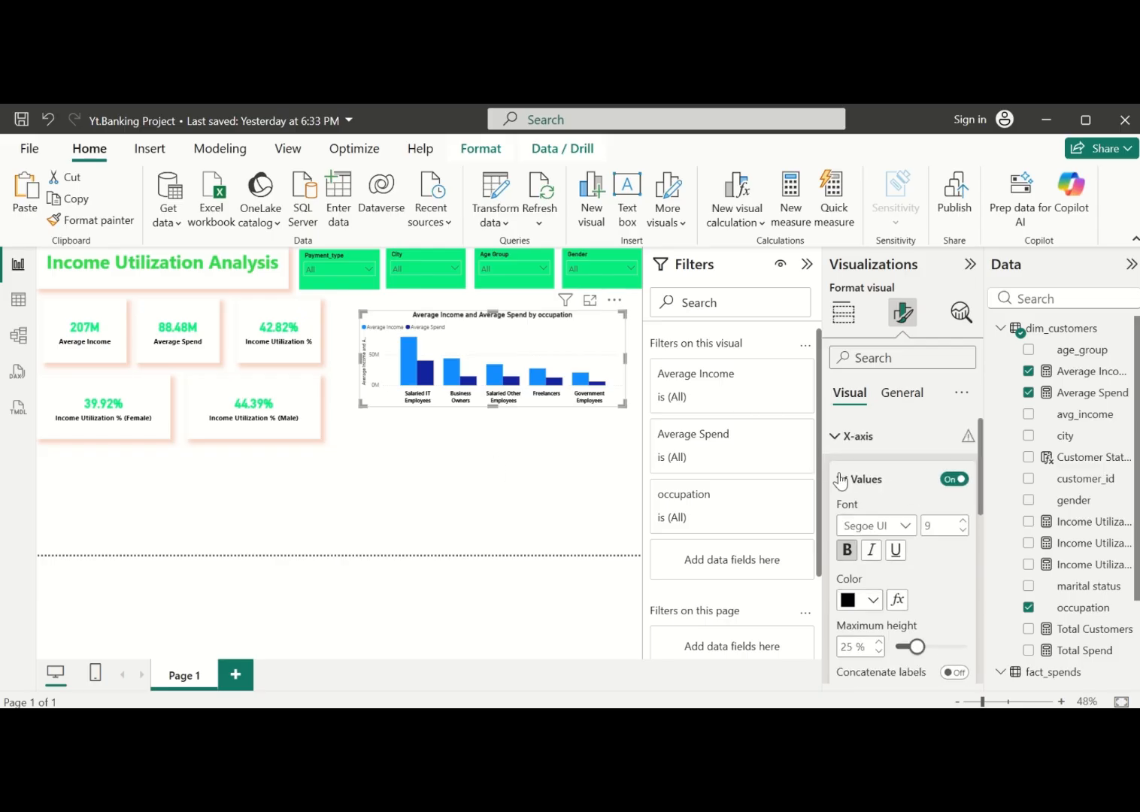
click(835, 436)
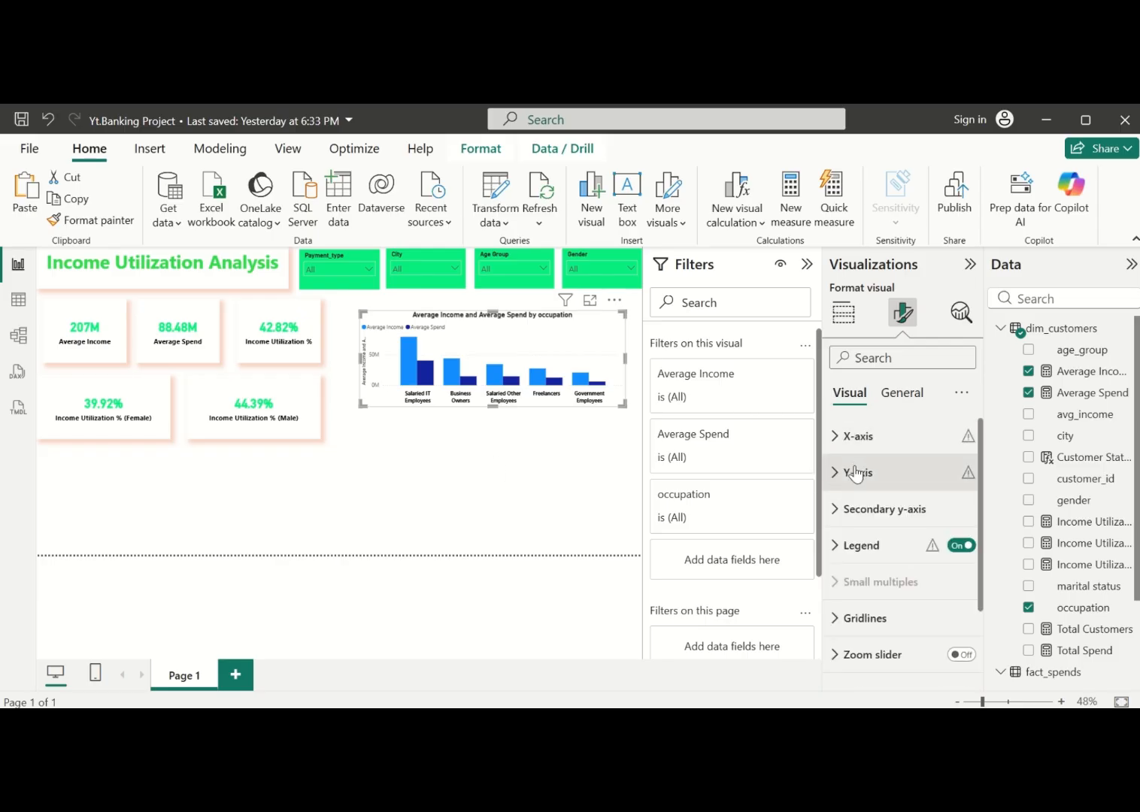
Turn off the Y-axis title of the occupation chart
click(836, 474)
scroll(878, 547, down, 3)
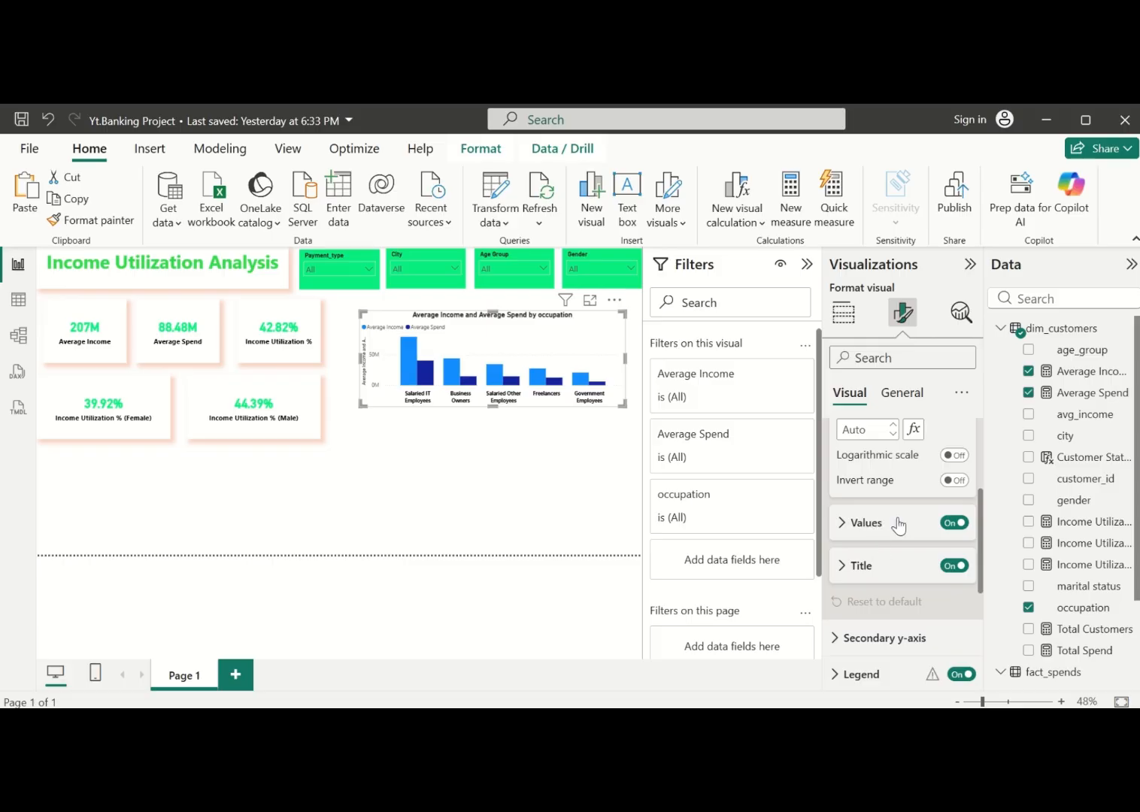
click(953, 566)
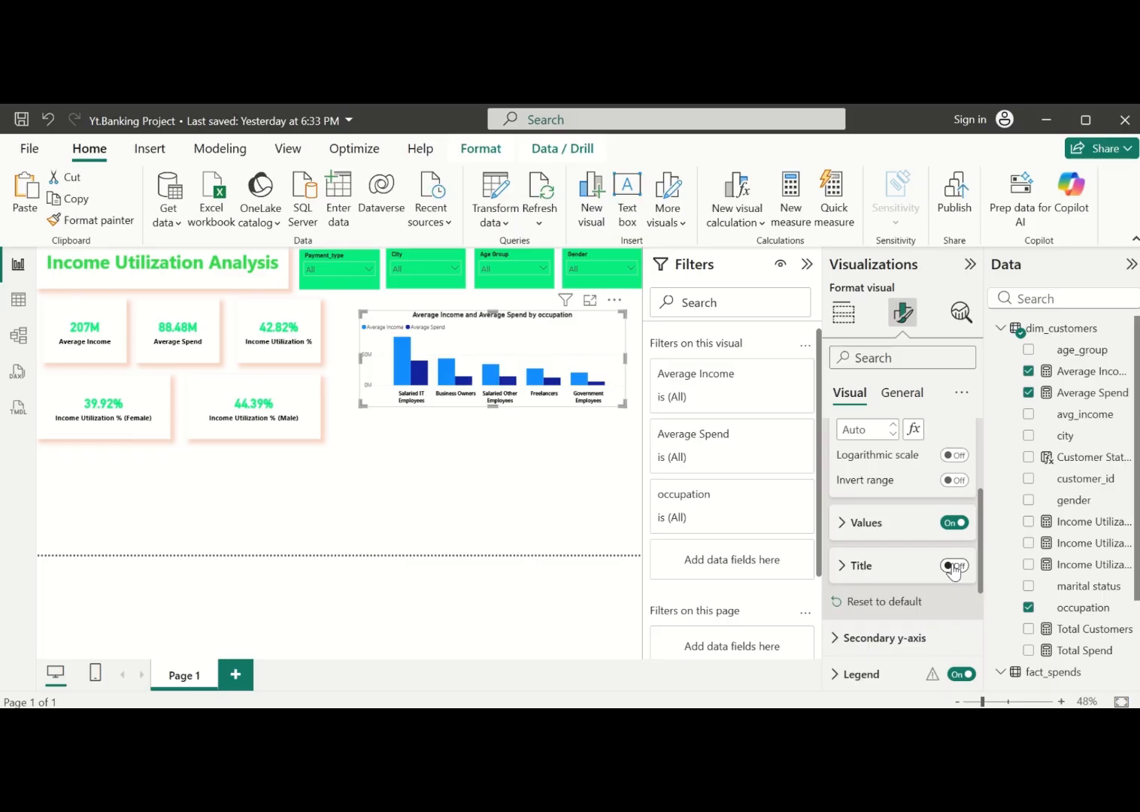
scroll(882, 542, down, 2)
scroll(884, 540, up, 3)
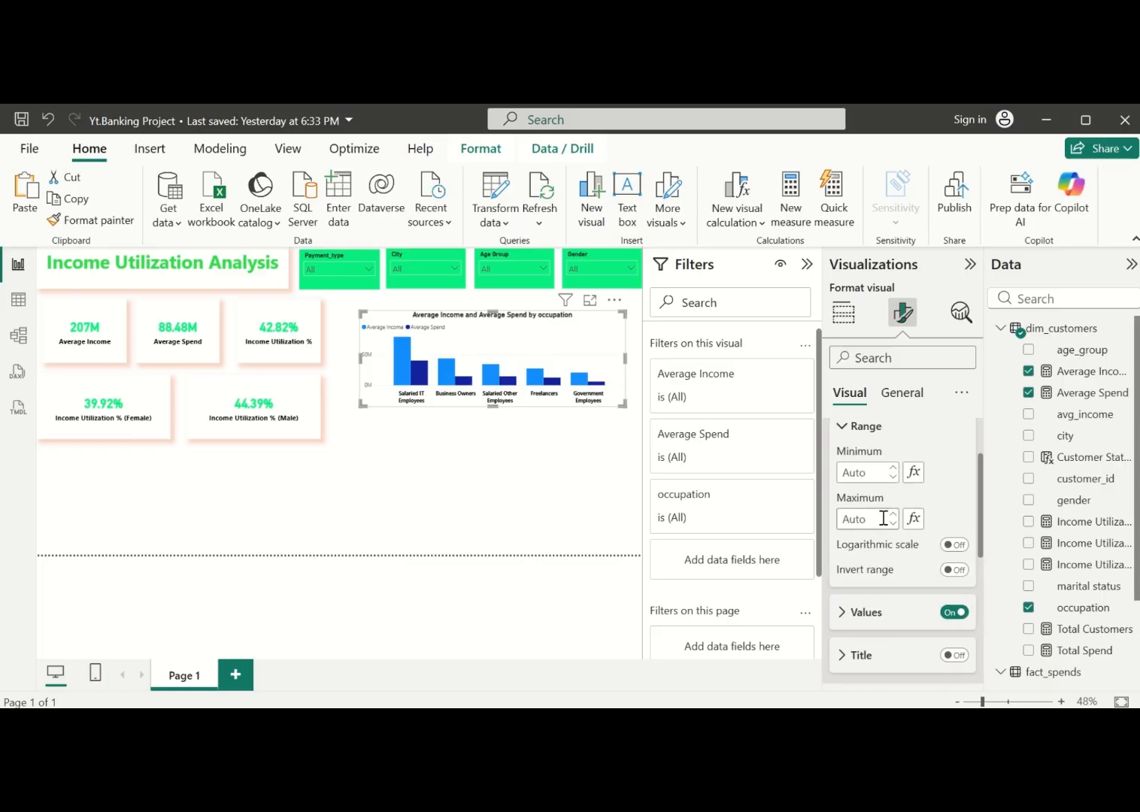
scroll(884, 530, down, 3)
scroll(882, 526, up, 1)
scroll(841, 472, up, 2)
scroll(840, 429, up, 2)
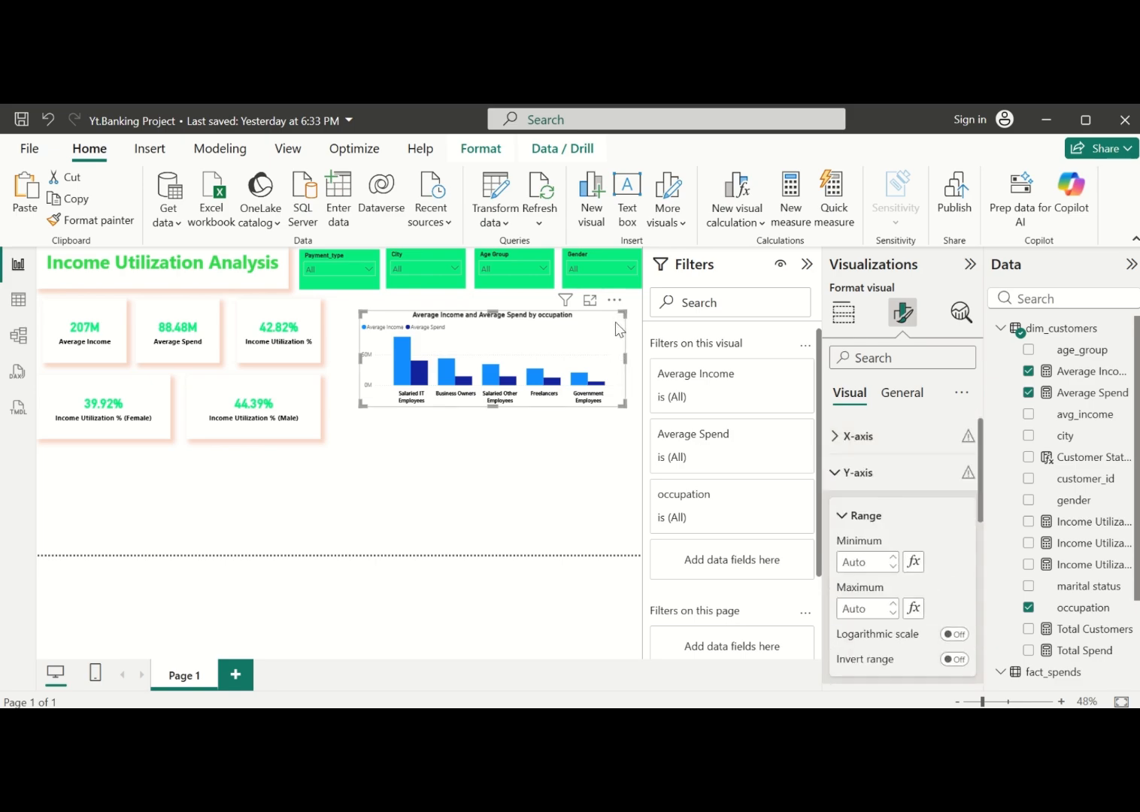
scroll(899, 505, down, 2)
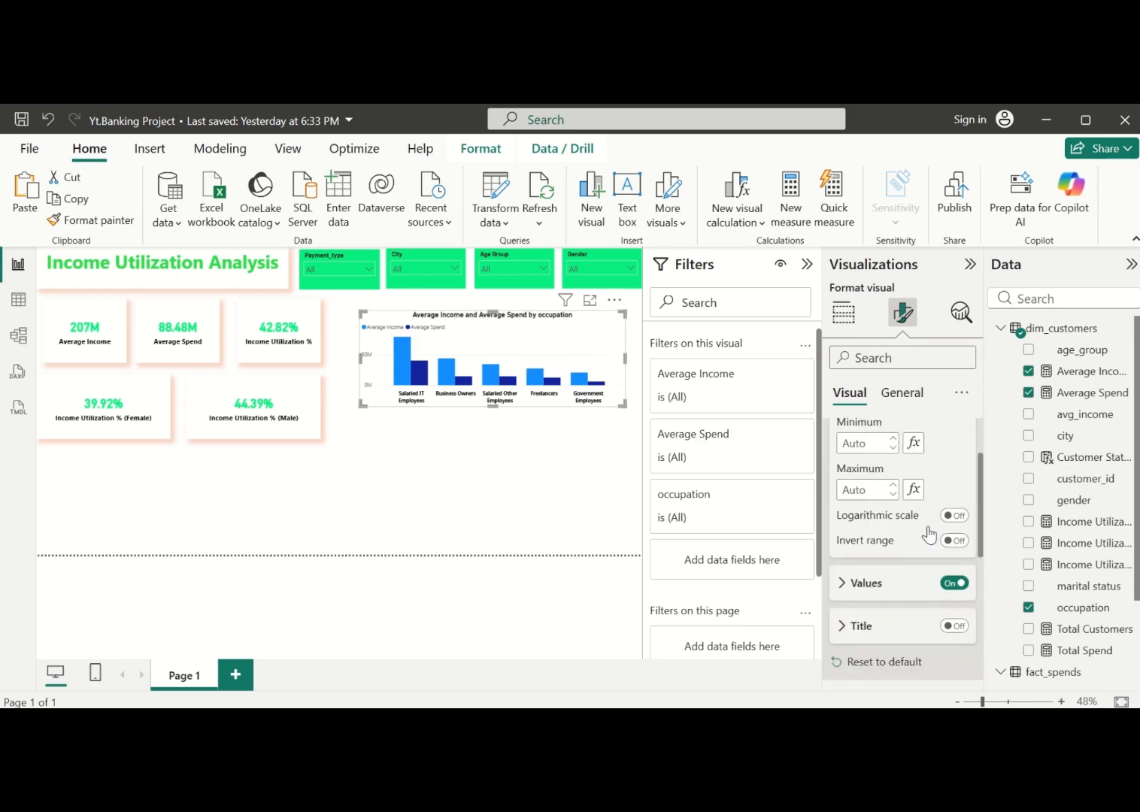
scroll(865, 496, up, 2)
click(837, 475)
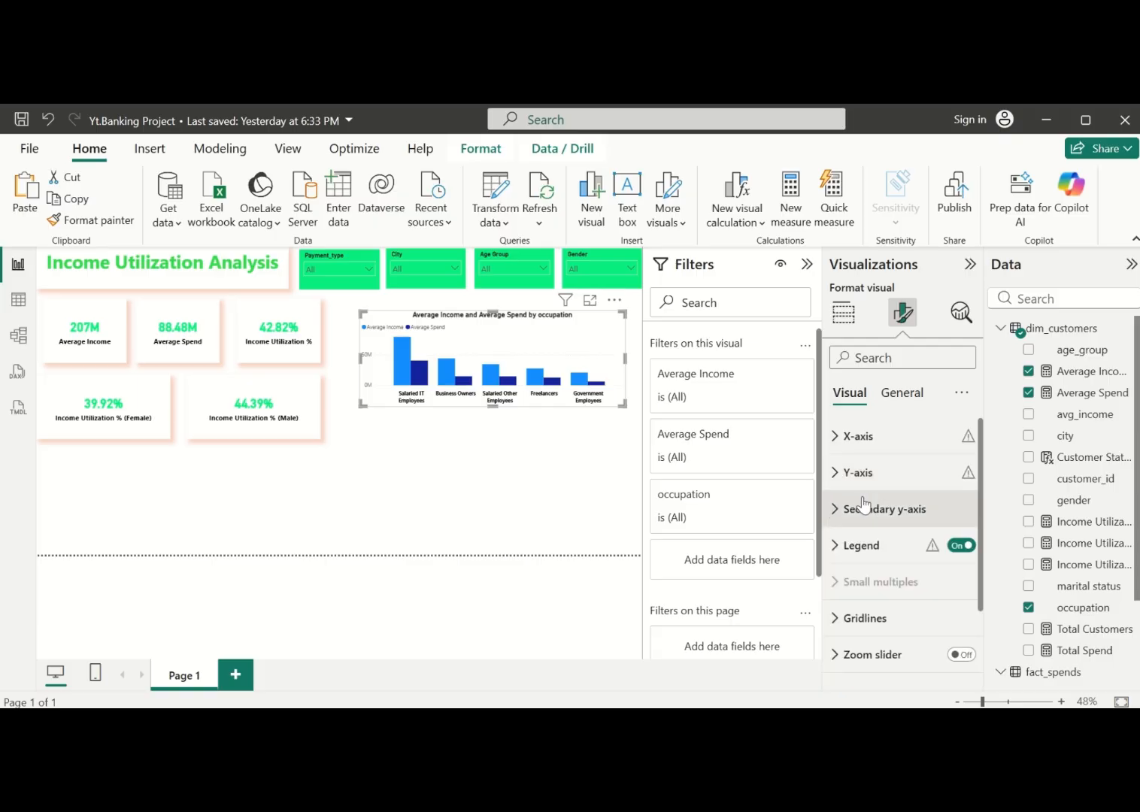
Set the occupation chart's legend position to Top right stacked
click(833, 545)
scroll(878, 528, down, 2)
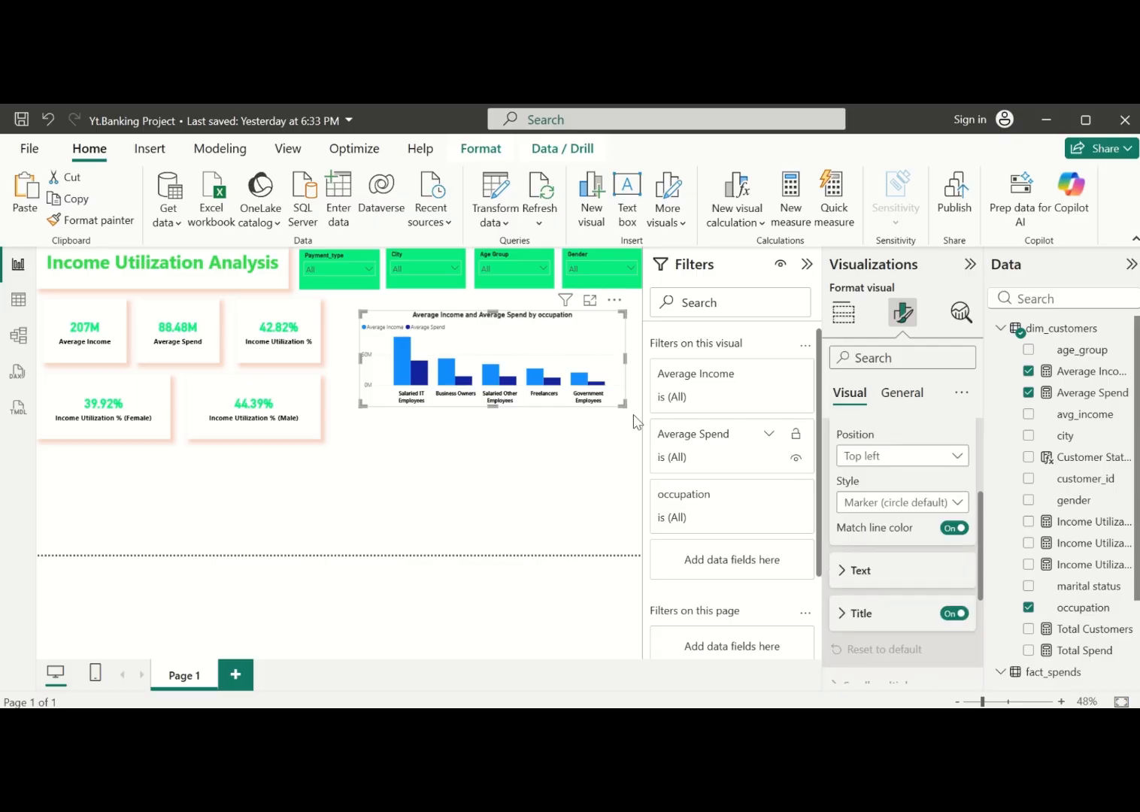
click(954, 456)
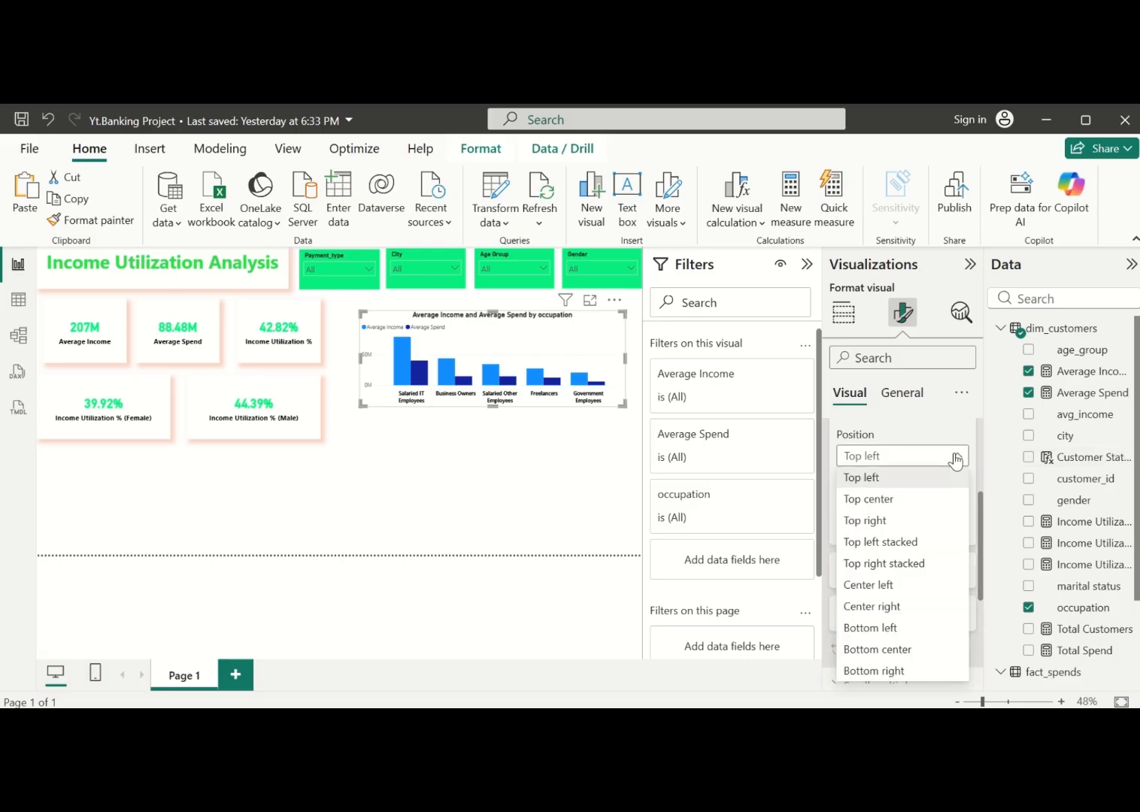
click(897, 520)
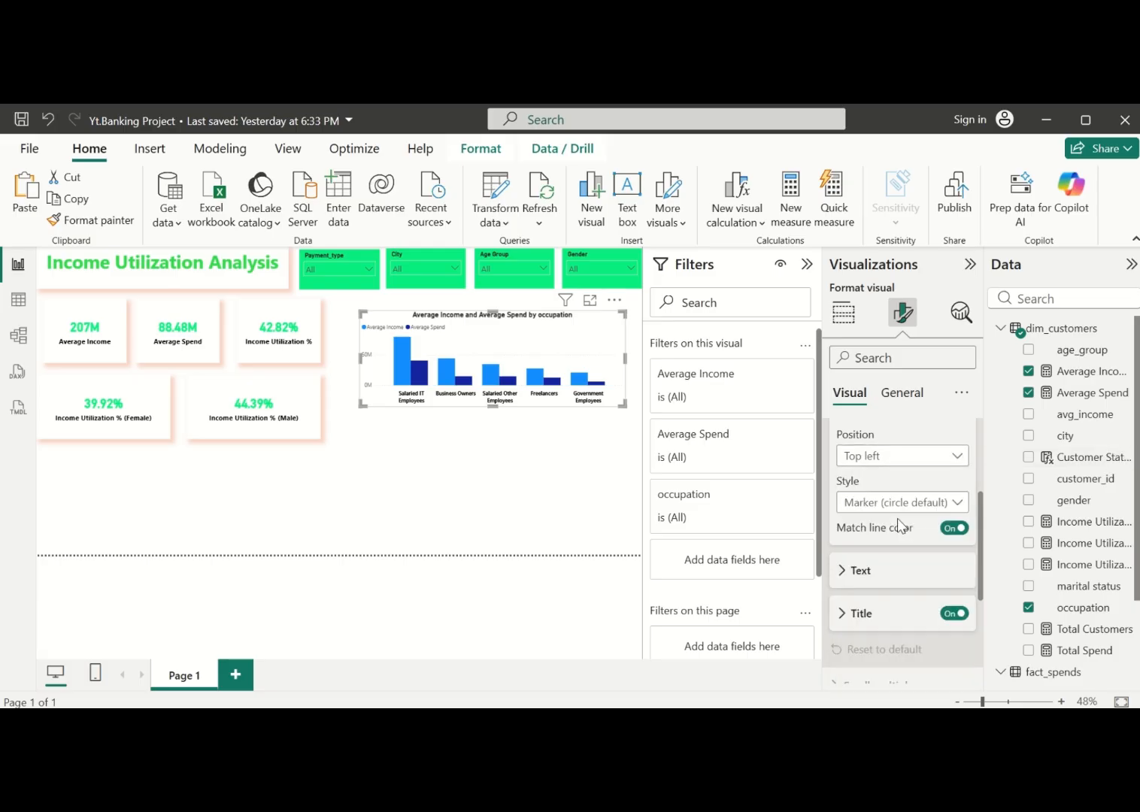
click(943, 456)
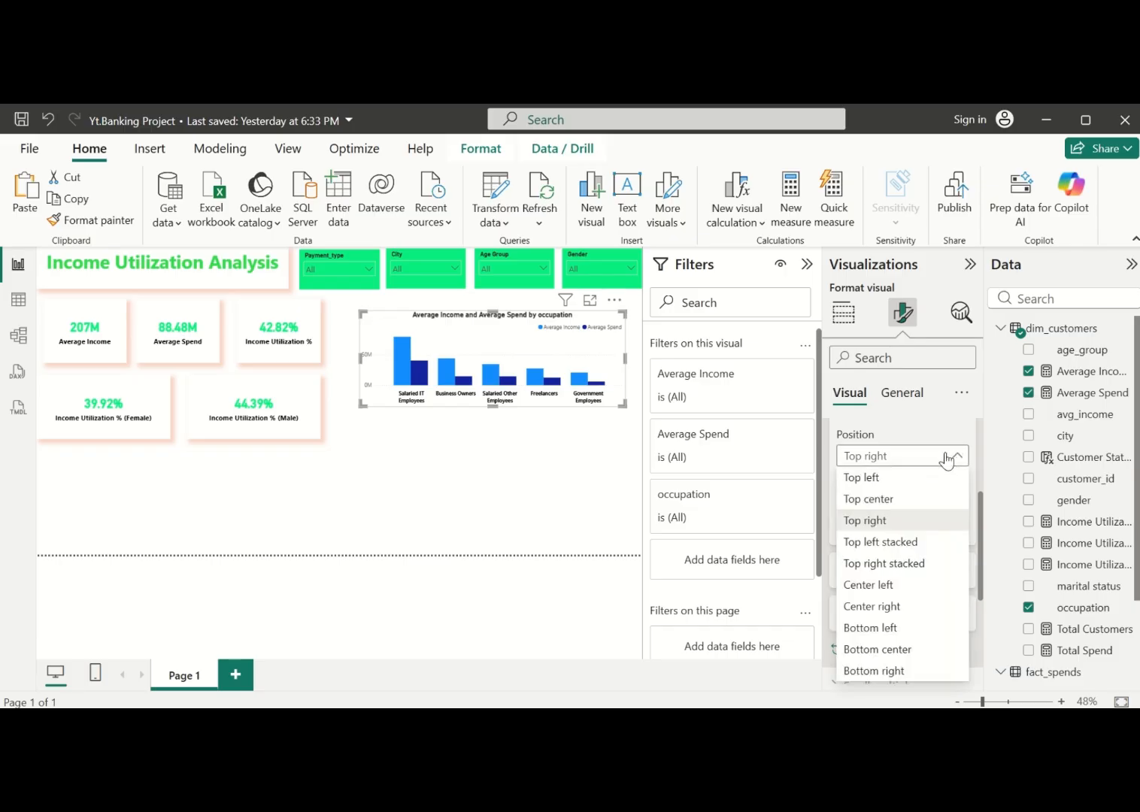
click(916, 568)
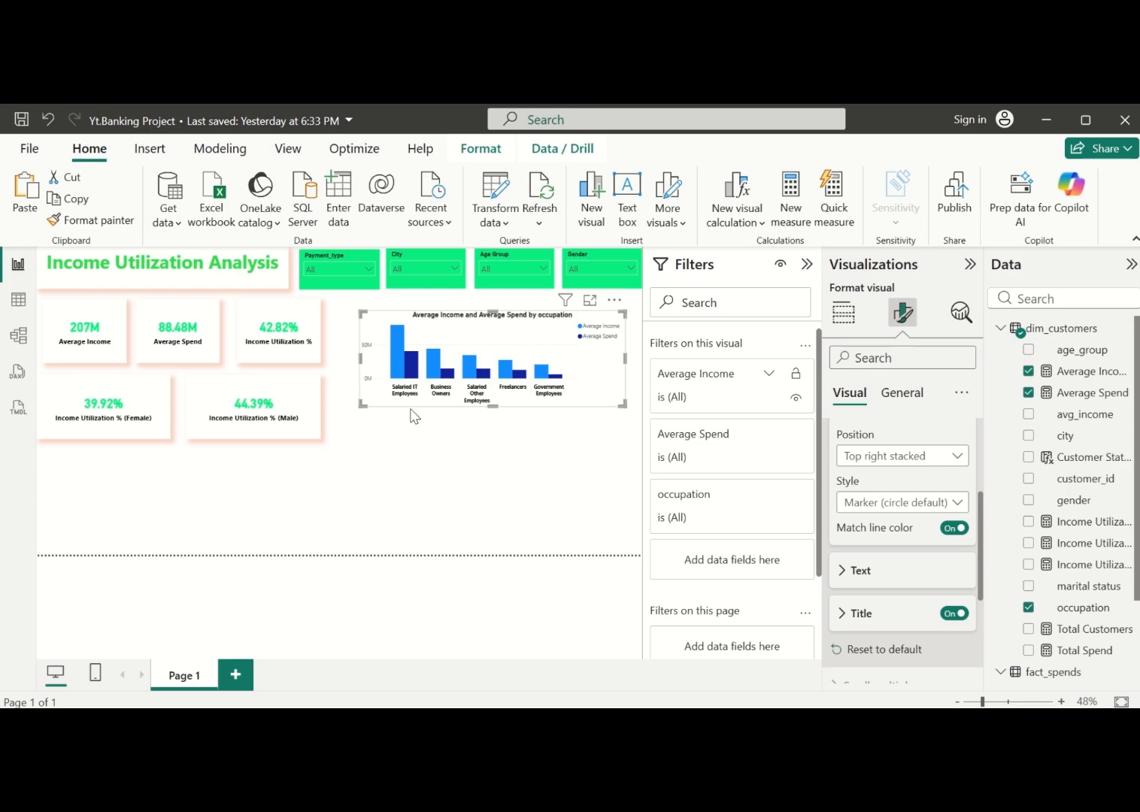
Turn on the occupation chart's shadow and color it orange
click(904, 393)
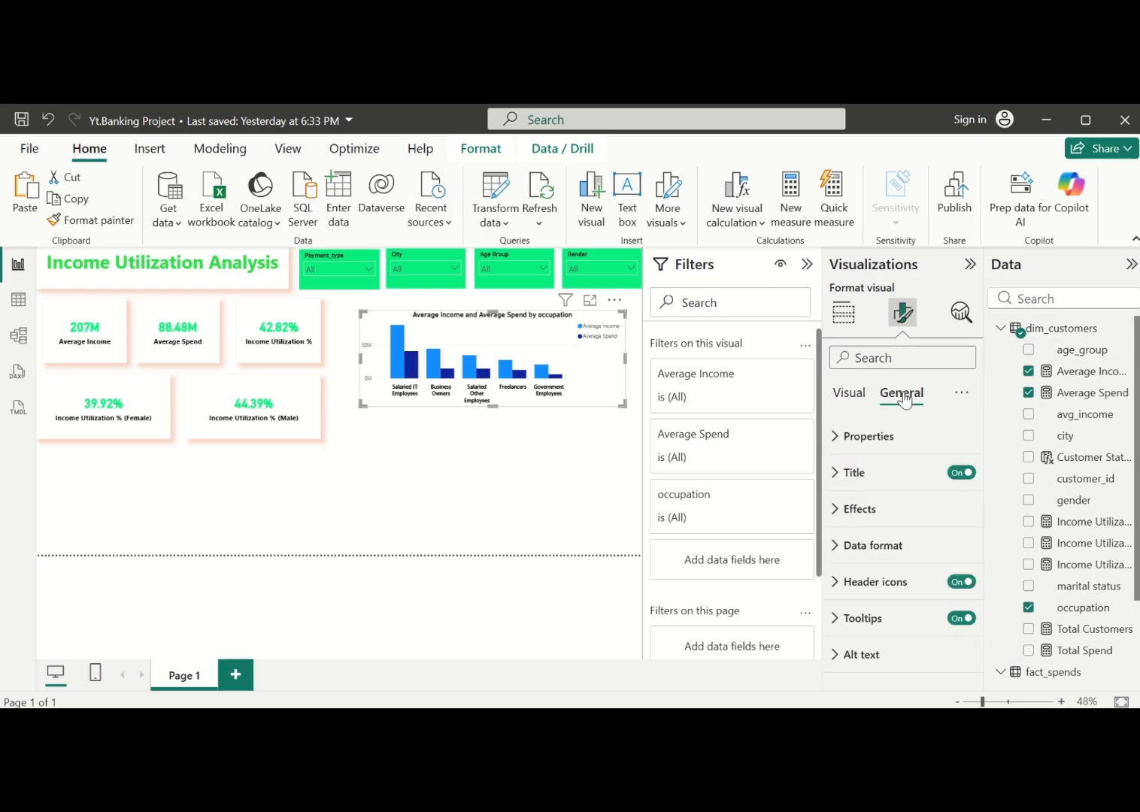
click(840, 509)
scroll(885, 564, down, 2)
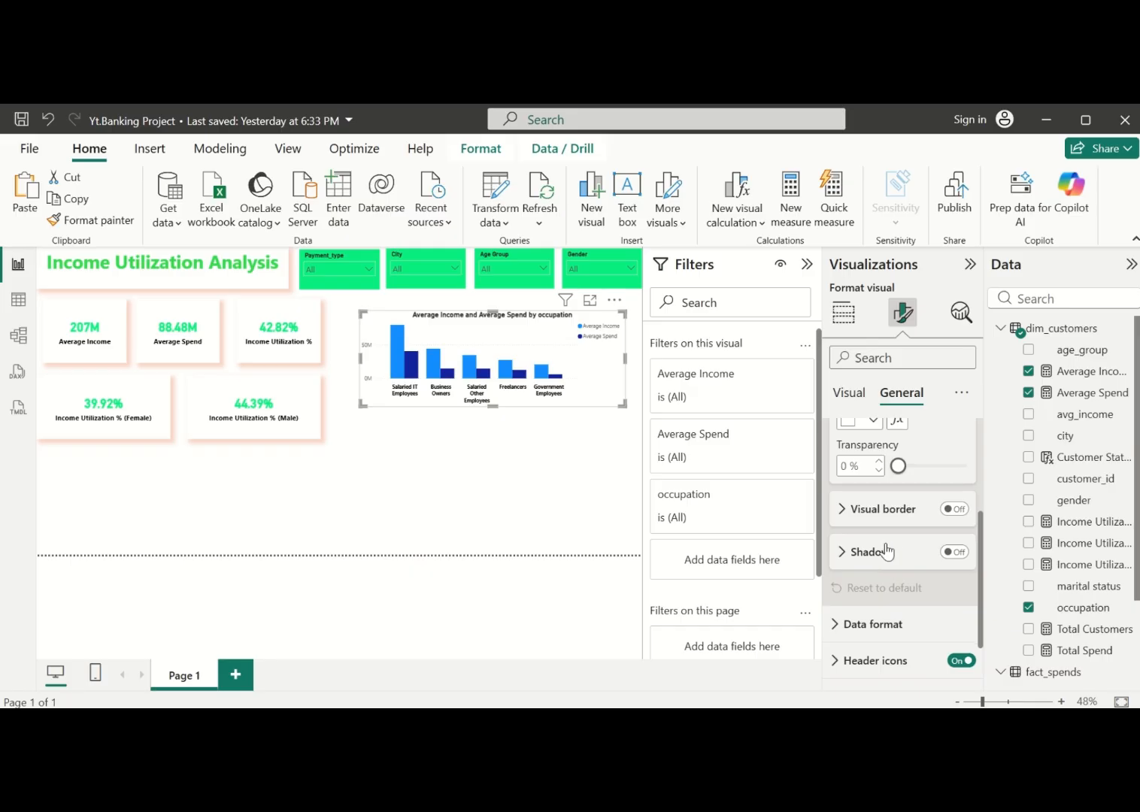
click(954, 552)
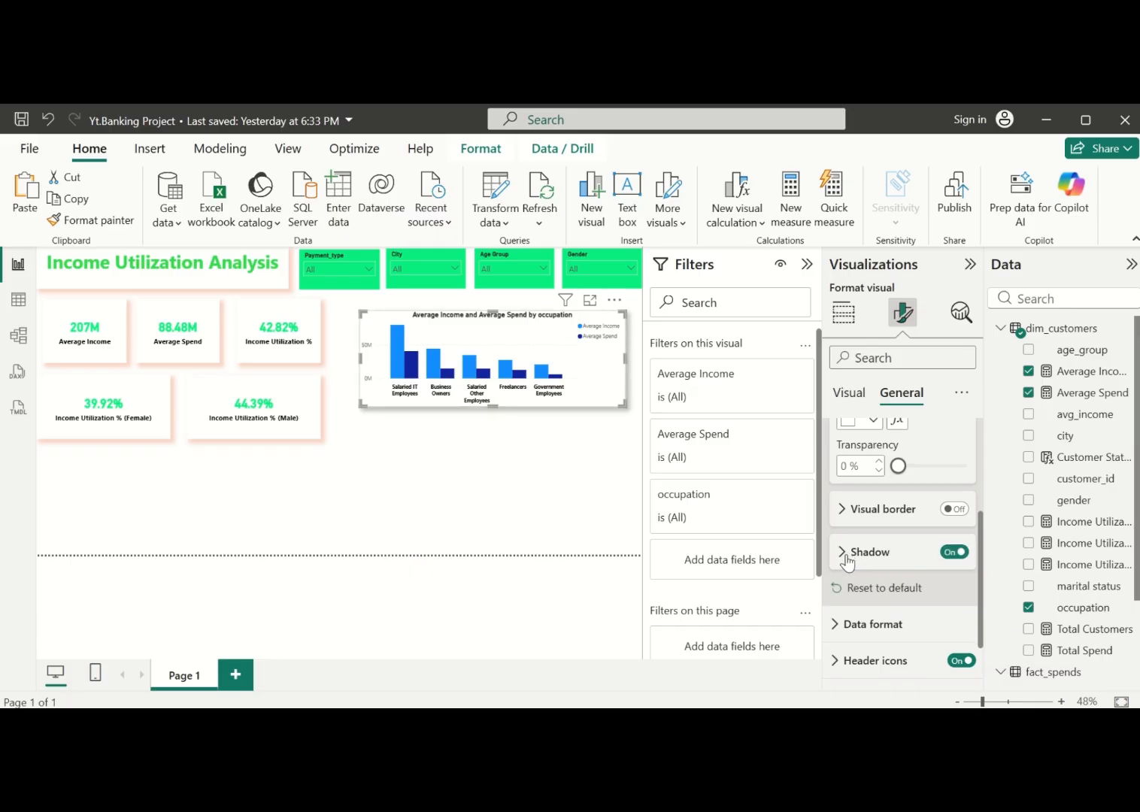
click(845, 555)
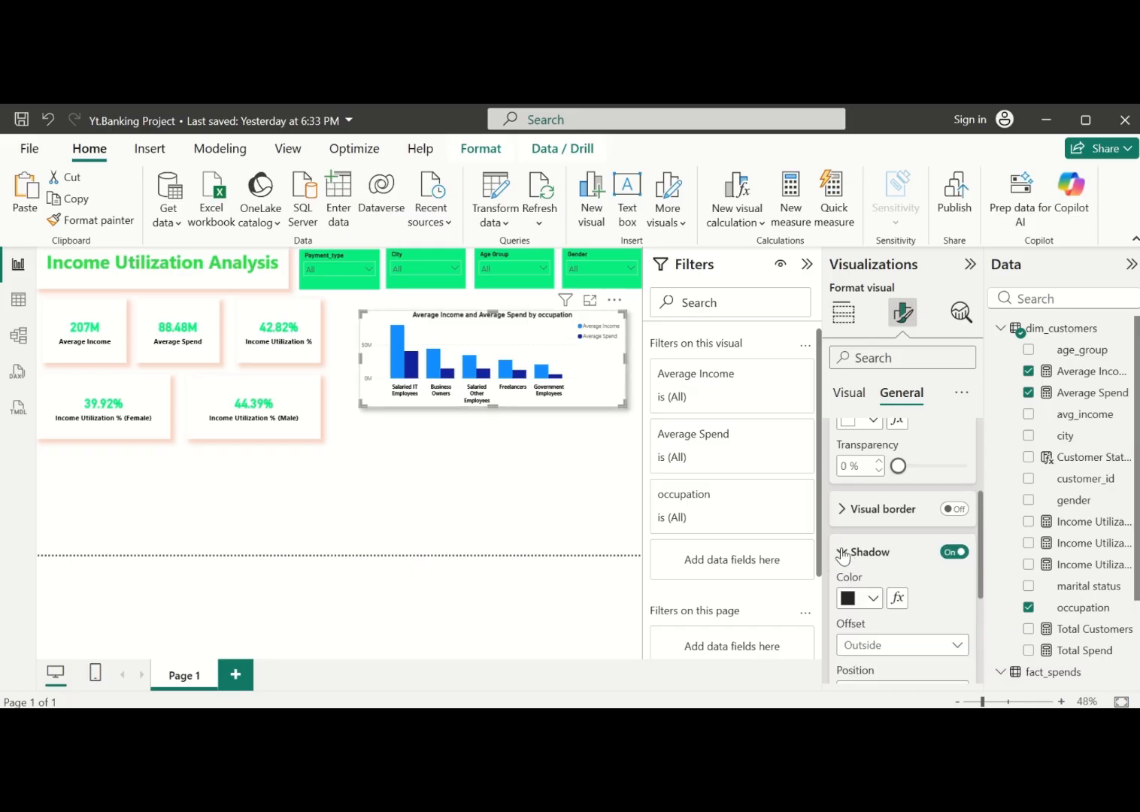
click(872, 597)
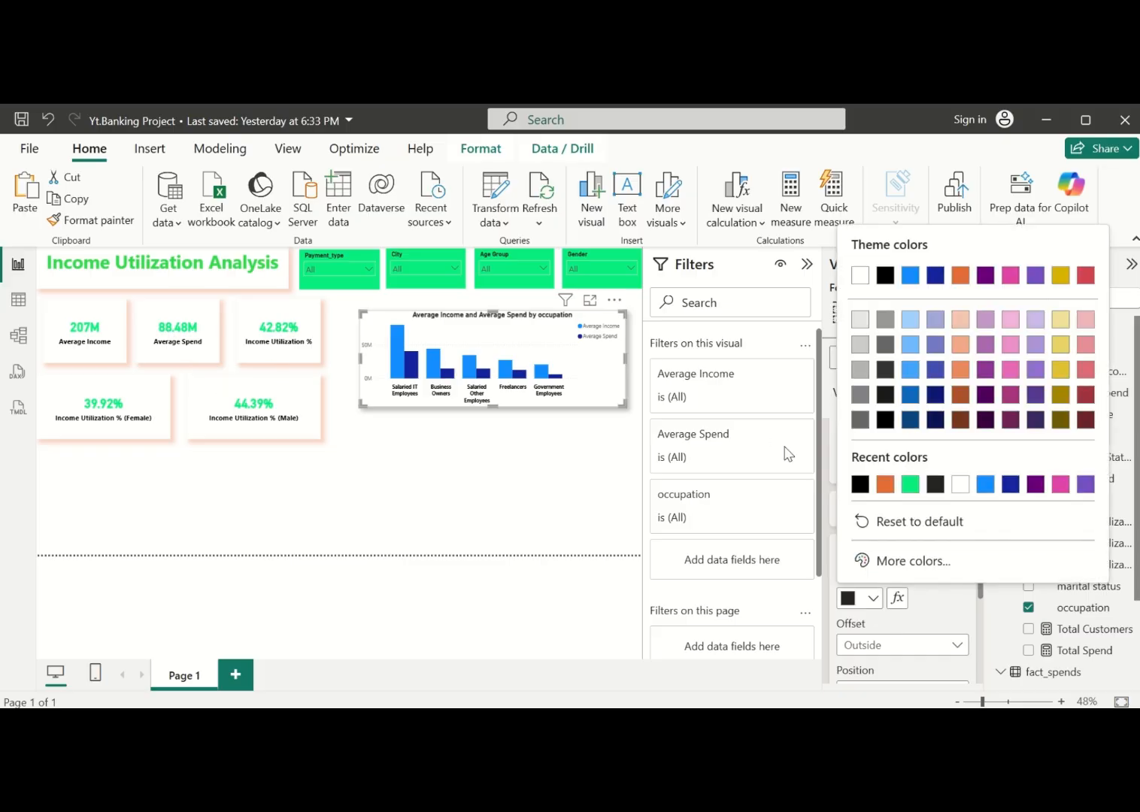
click(884, 484)
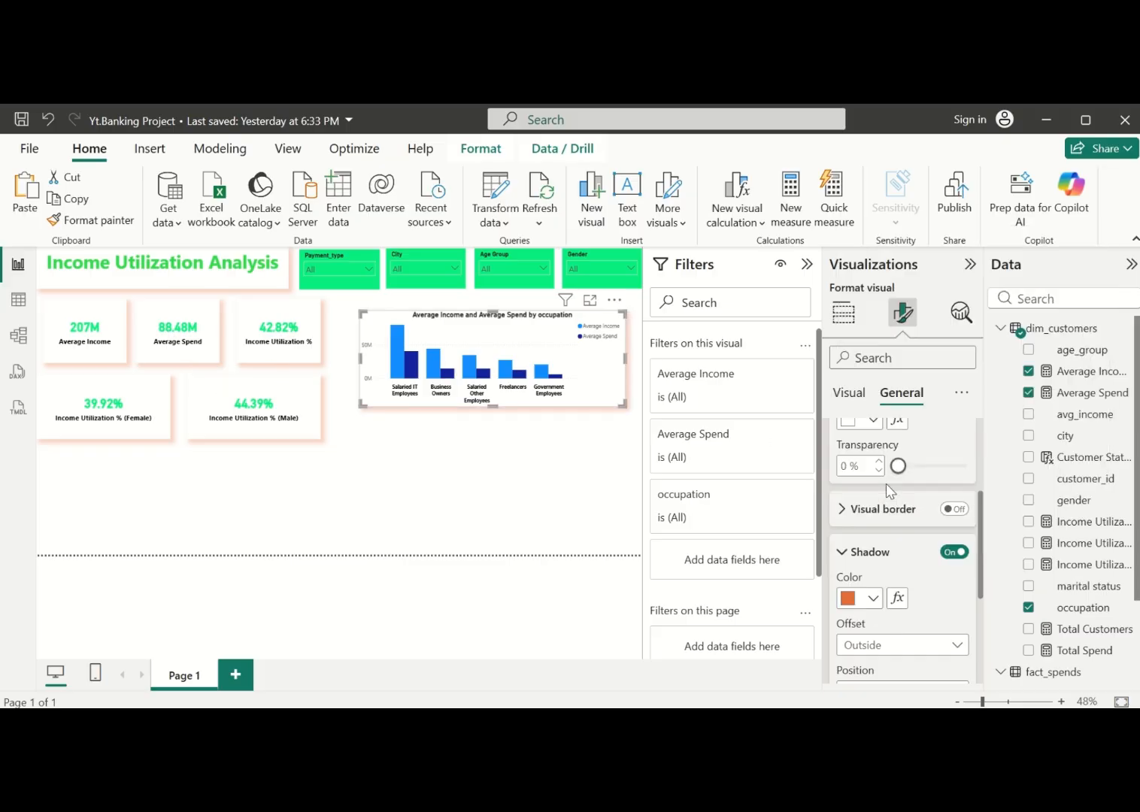
click(511, 449)
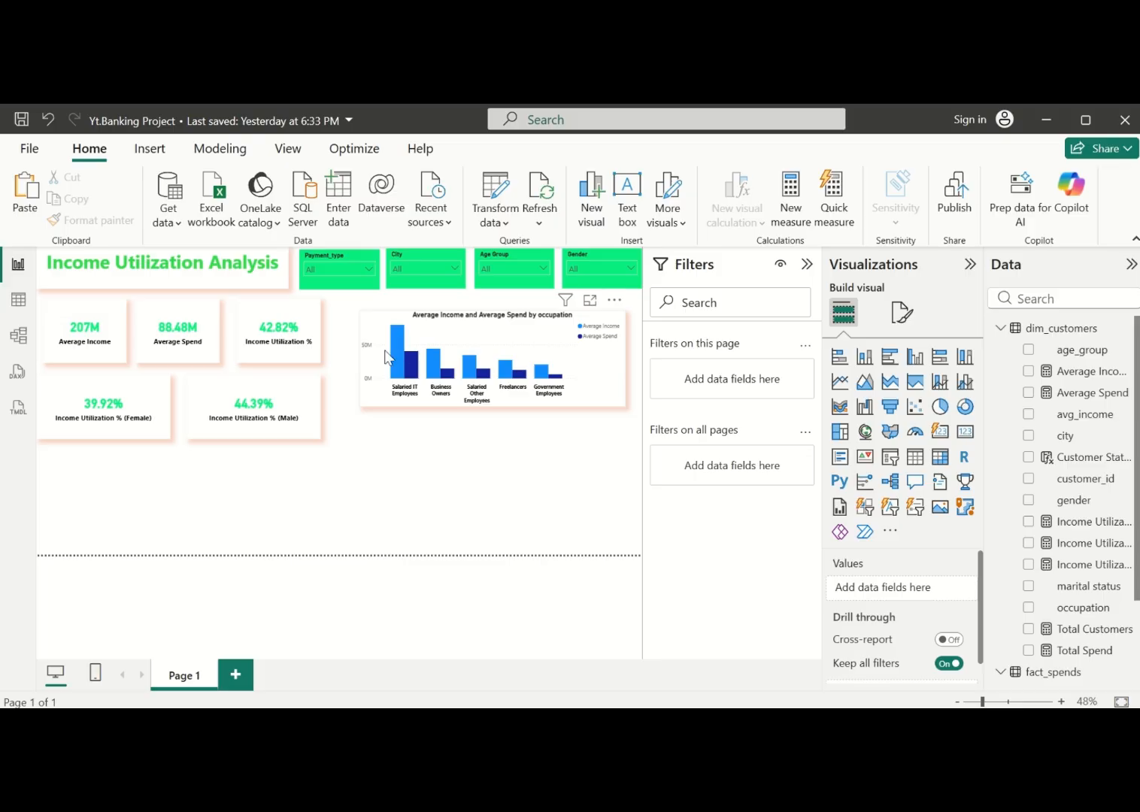
Enlarge the occupation chart leftward toward the KPI cards and downward to line up with the lower cards' bottom edge
click(370, 356)
drag(367, 350, 342, 366)
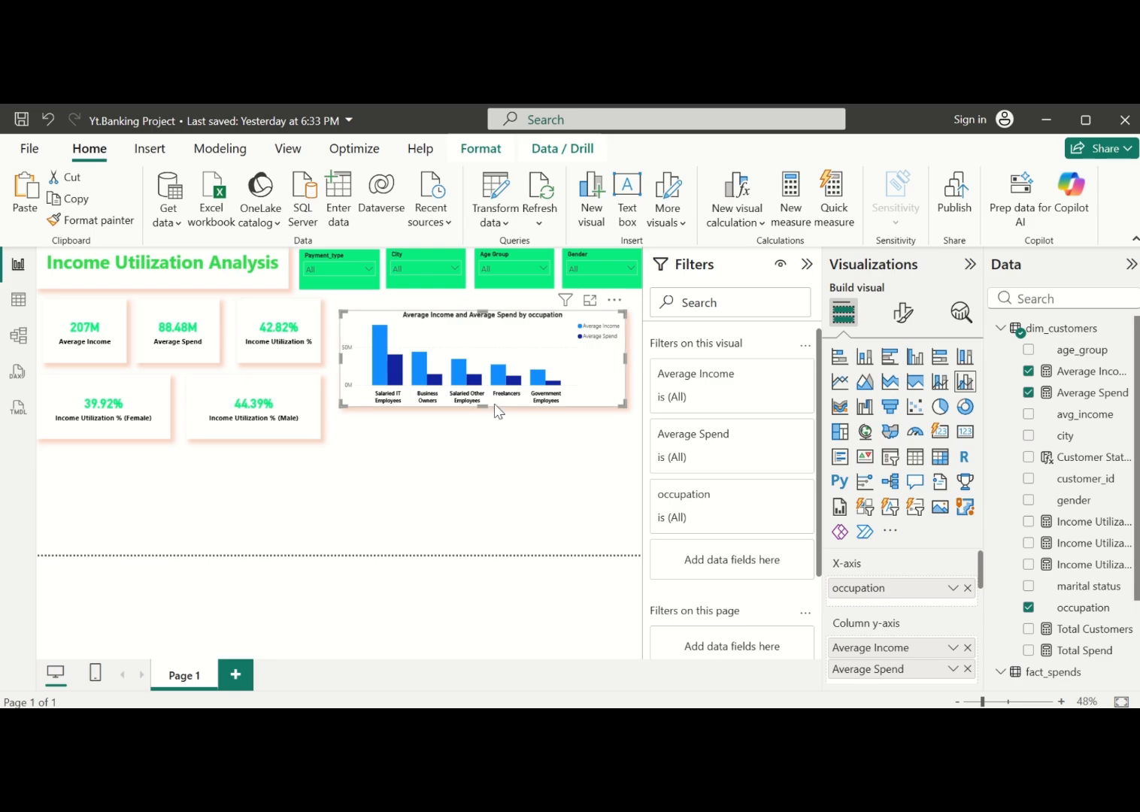
drag(484, 406, 469, 439)
click(469, 469)
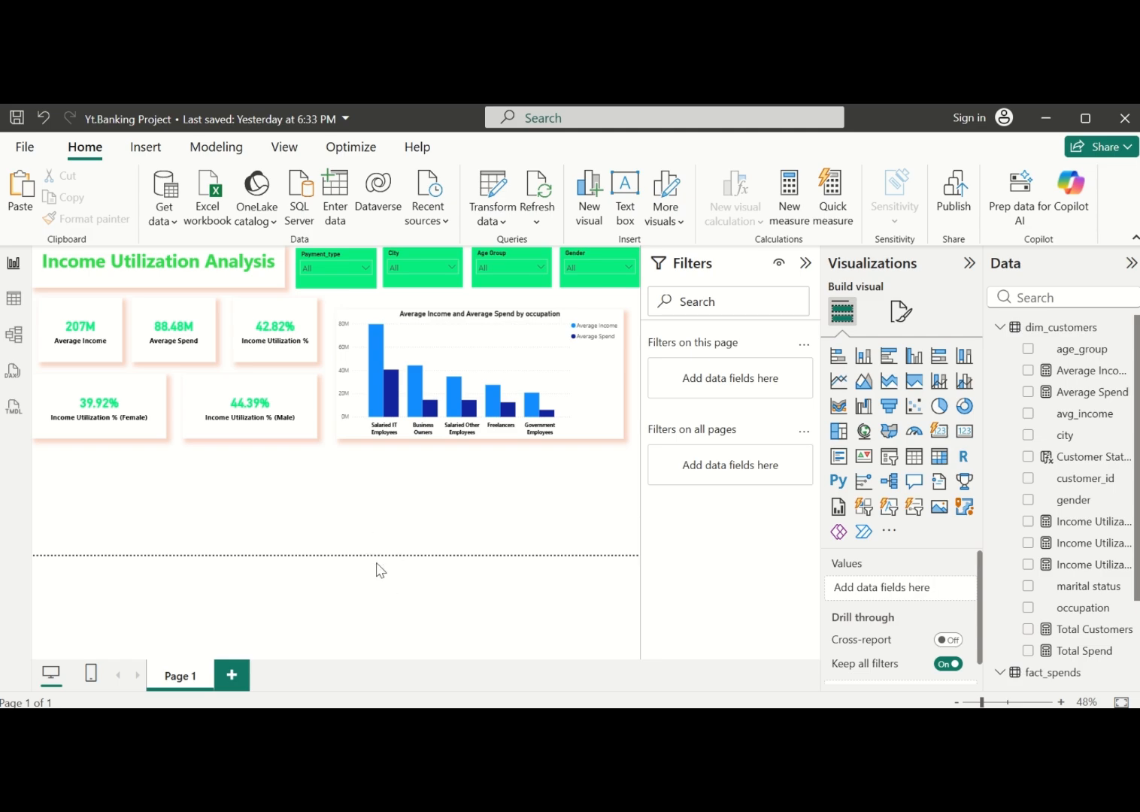
Open the report page's canvas settings and raise the custom canvas height to 732 px
click(900, 315)
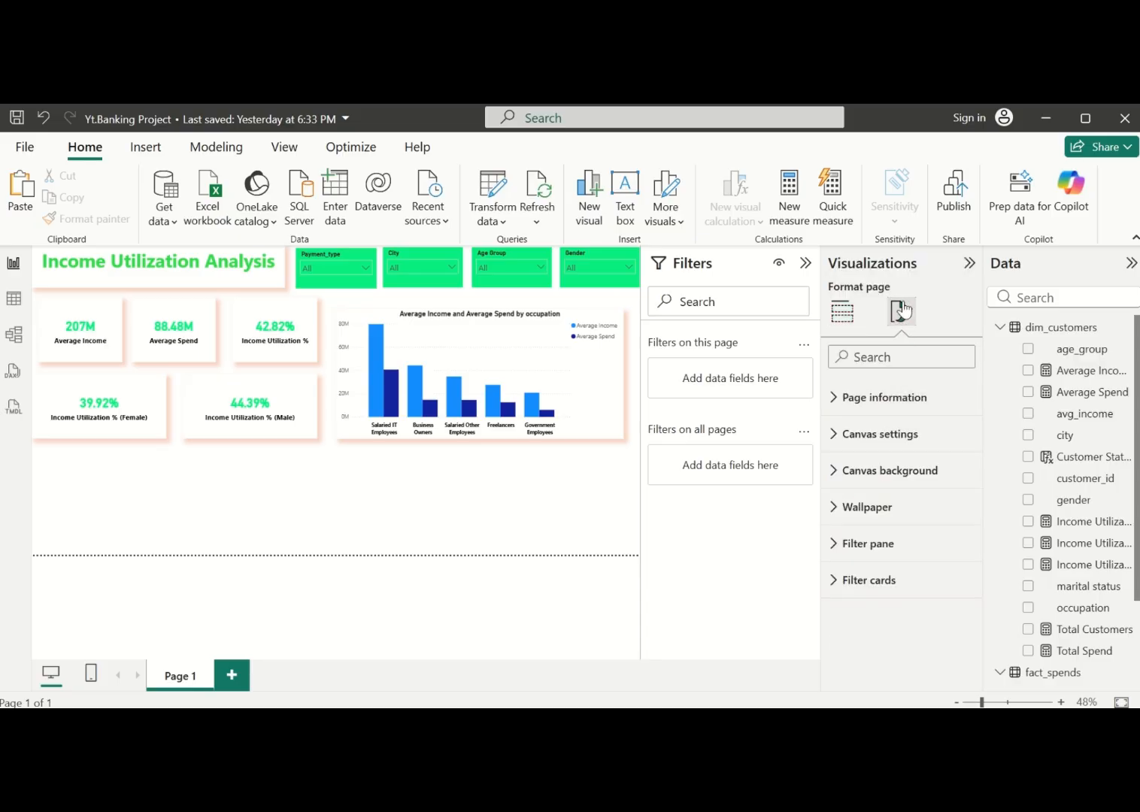
click(836, 435)
scroll(902, 489, down, 2)
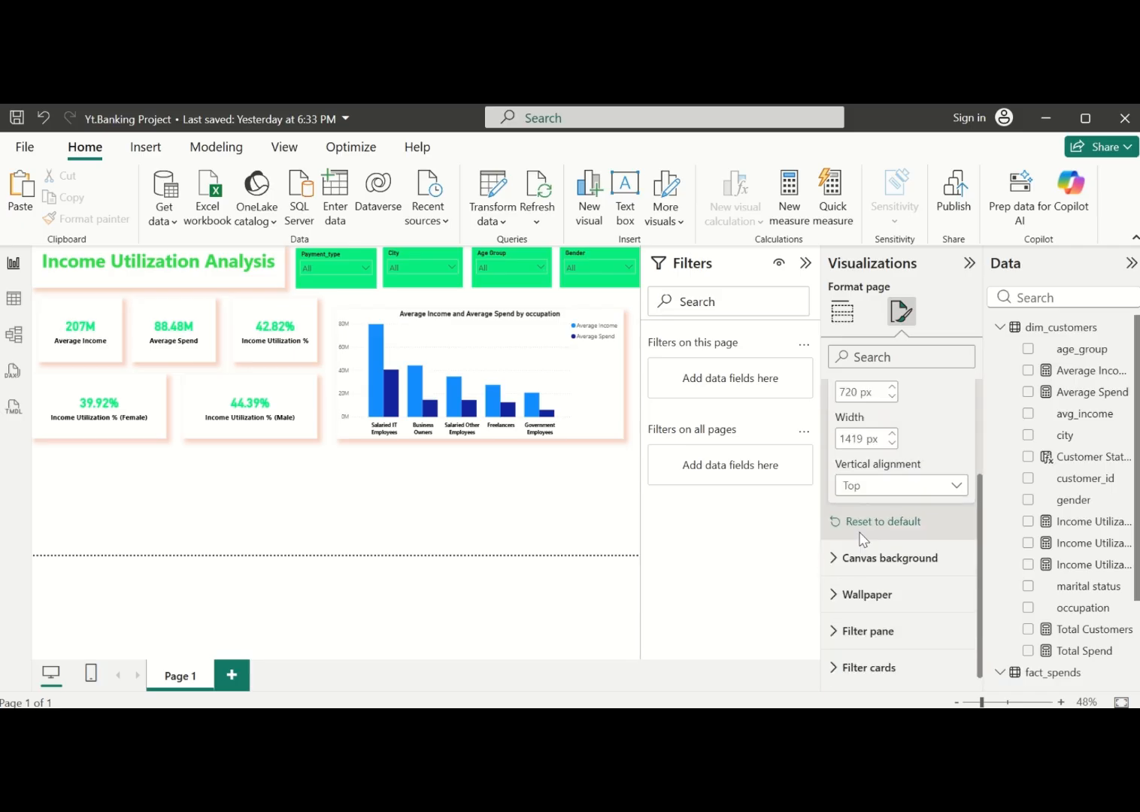
scroll(902, 489, up, 2)
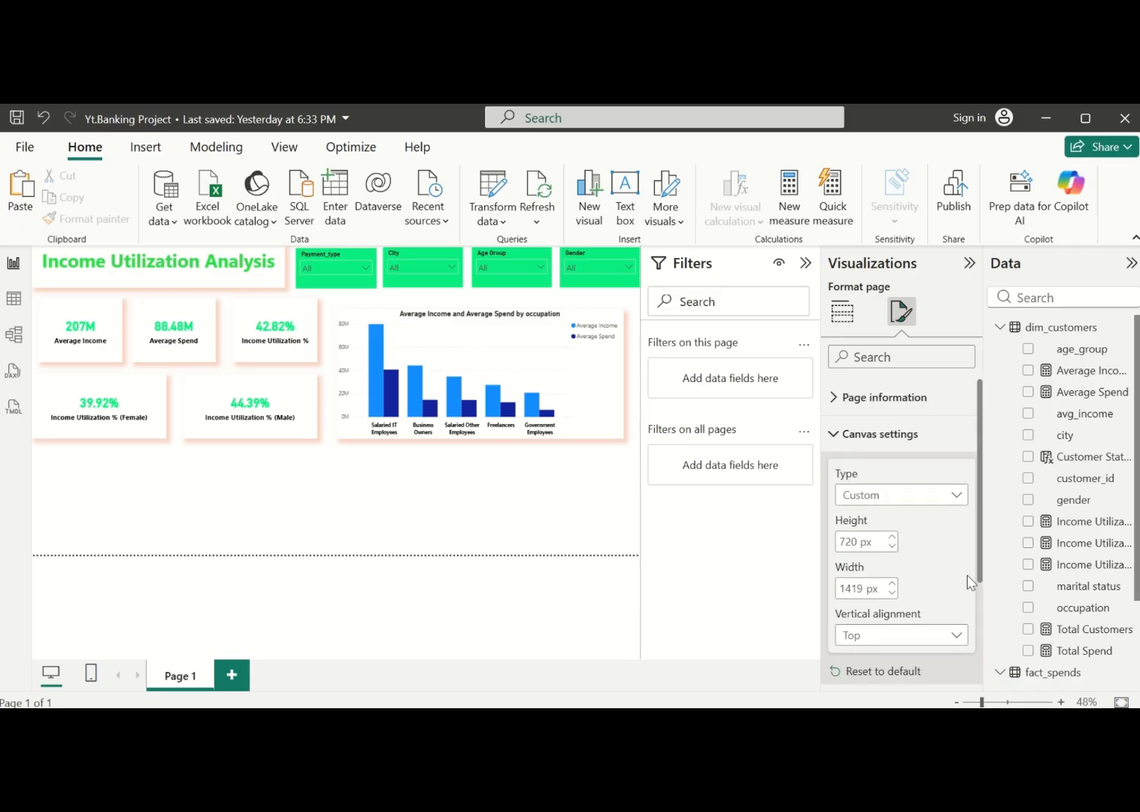
click(891, 537)
click(892, 537)
click(891, 536)
double_click(848, 542)
click(848, 542)
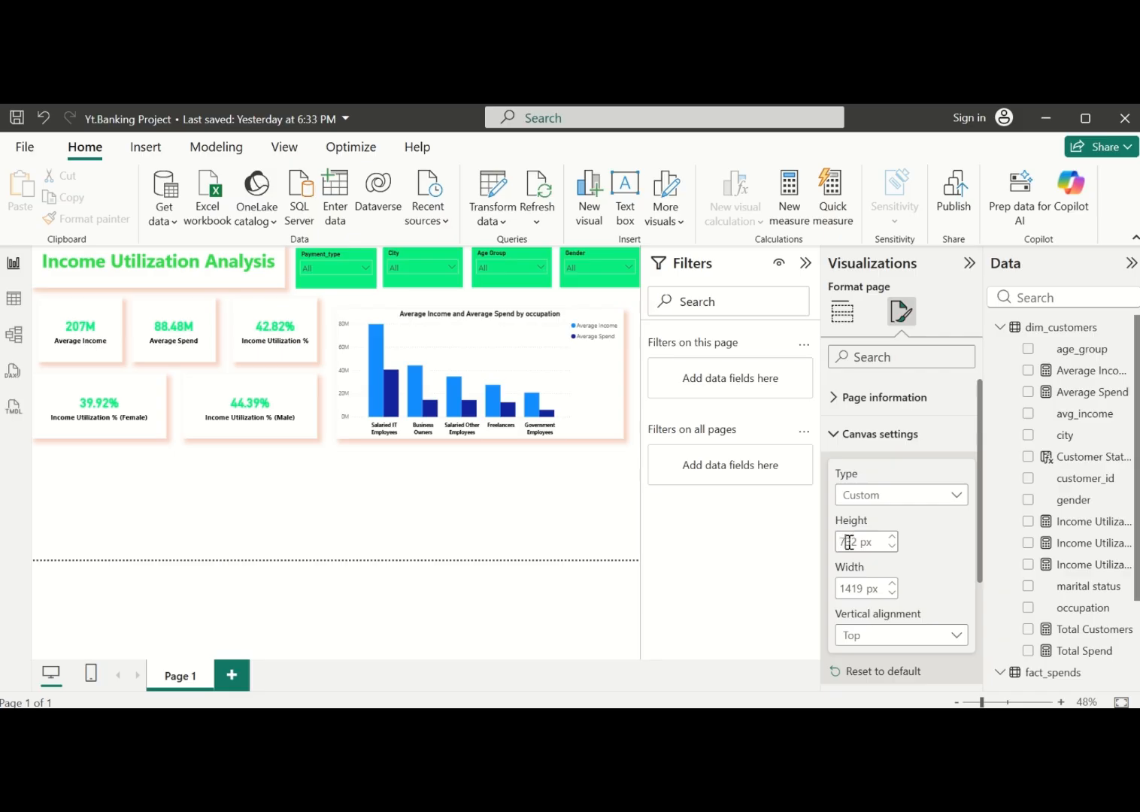
key(BackSpace)
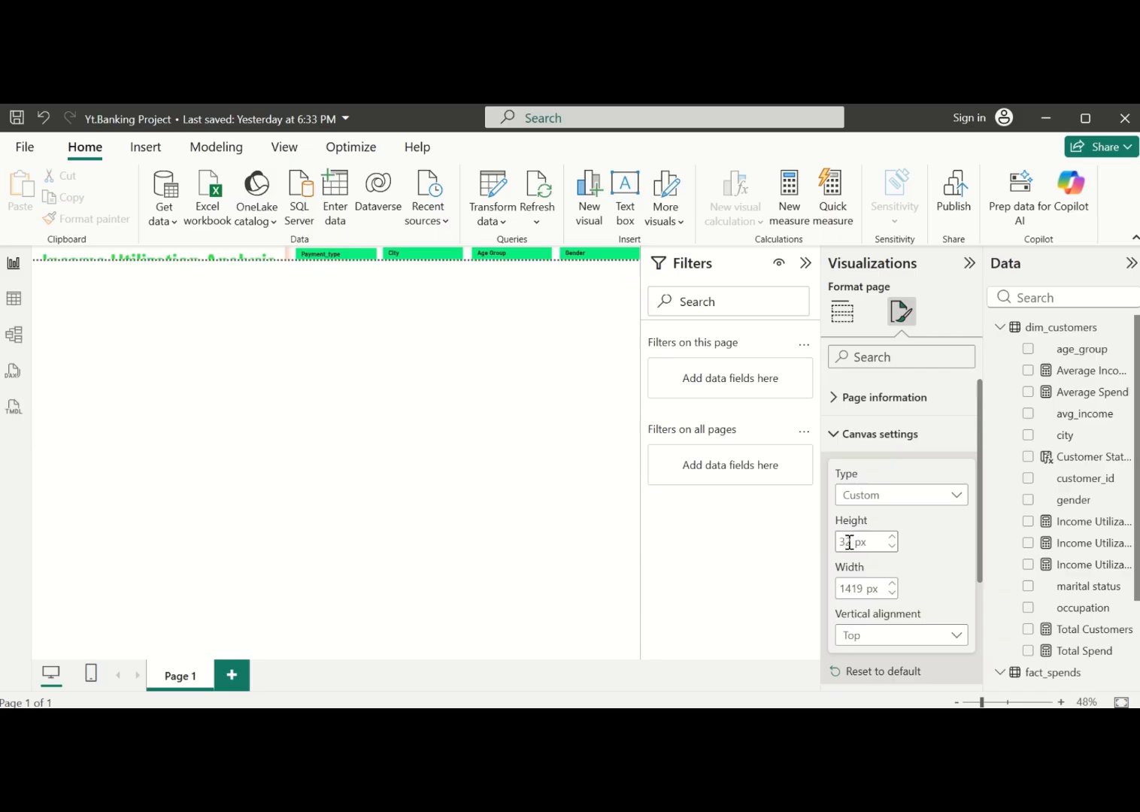
text(999999)
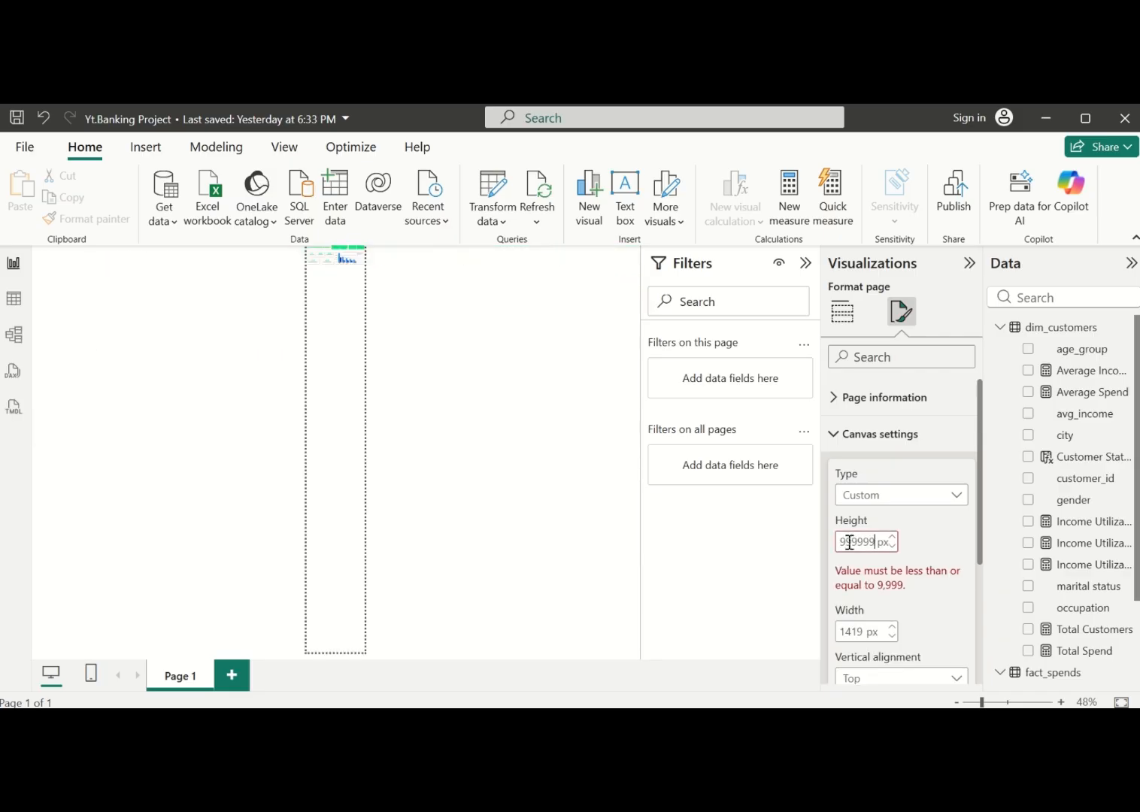
key(BackSpace)
key(BackSpace)
key(BackSpace)
key(BackSpace)
key(BackSpace)
key(BackSpace)
key(BackSpace)
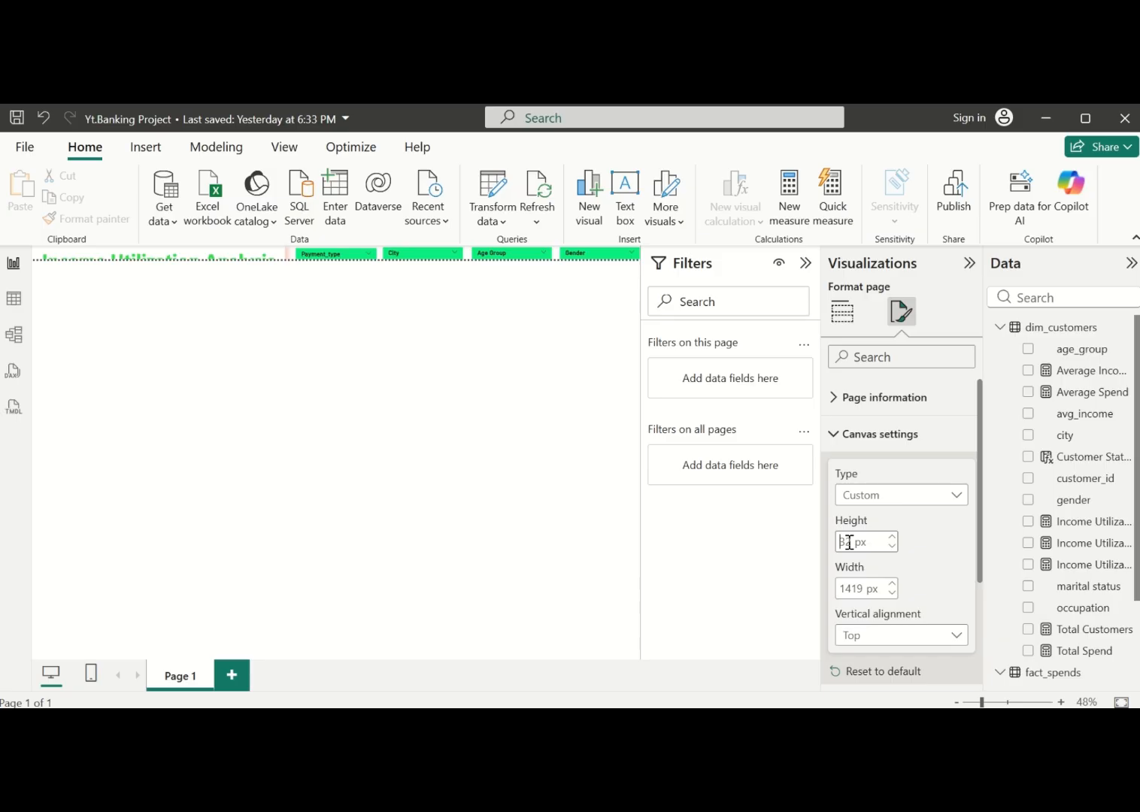
Set the report page's canvas height to 932 px
text(9)
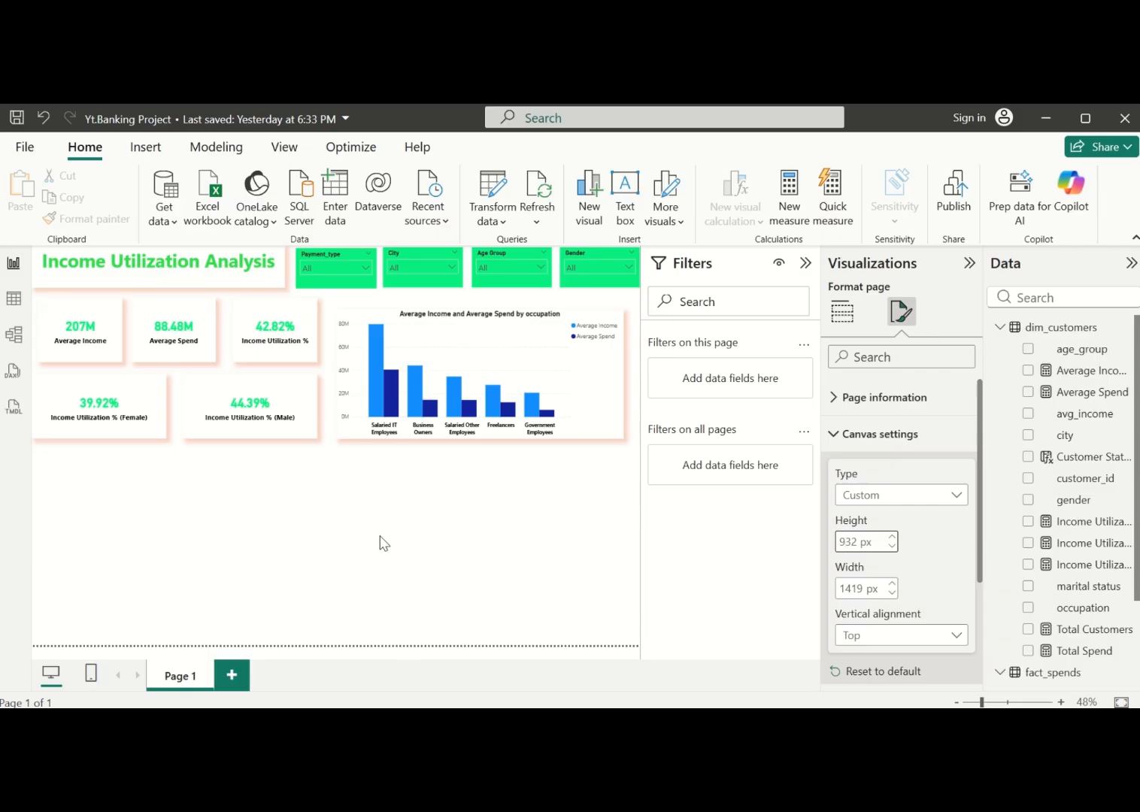
Duplicate the occupation chart and place the copy directly below the original
click(466, 405)
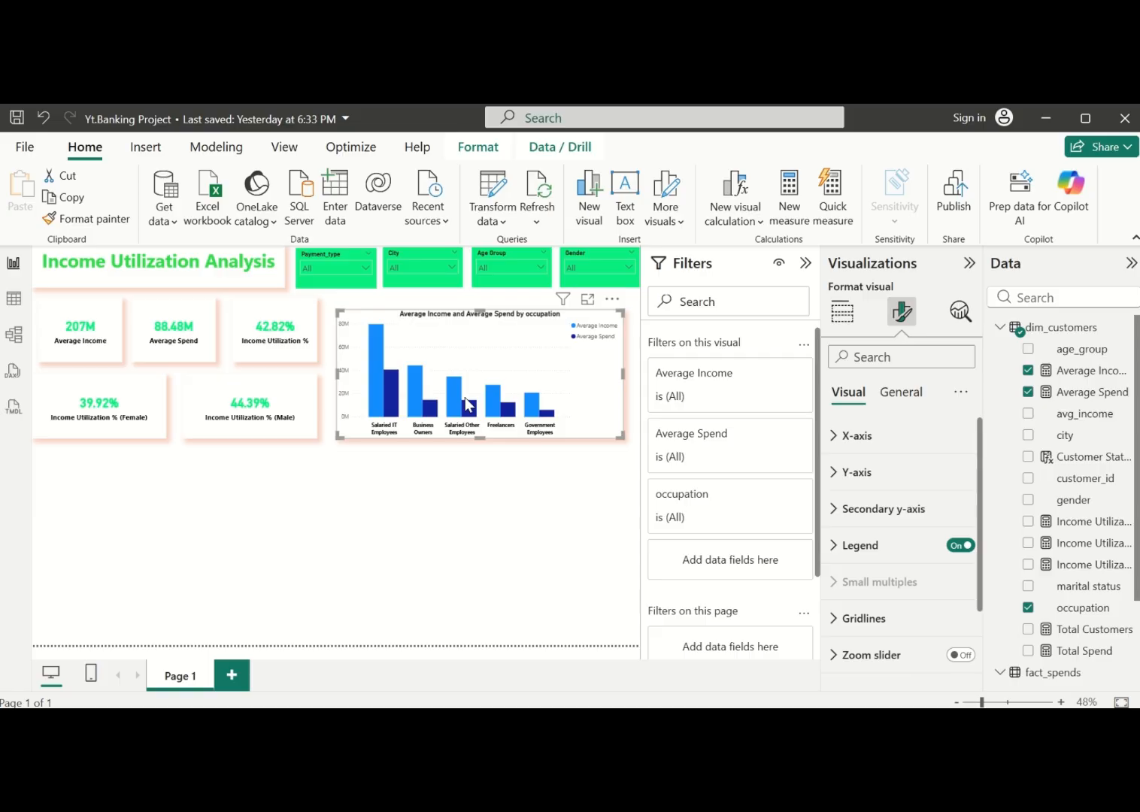
key(ctrl+c)
key(ctrl+v)
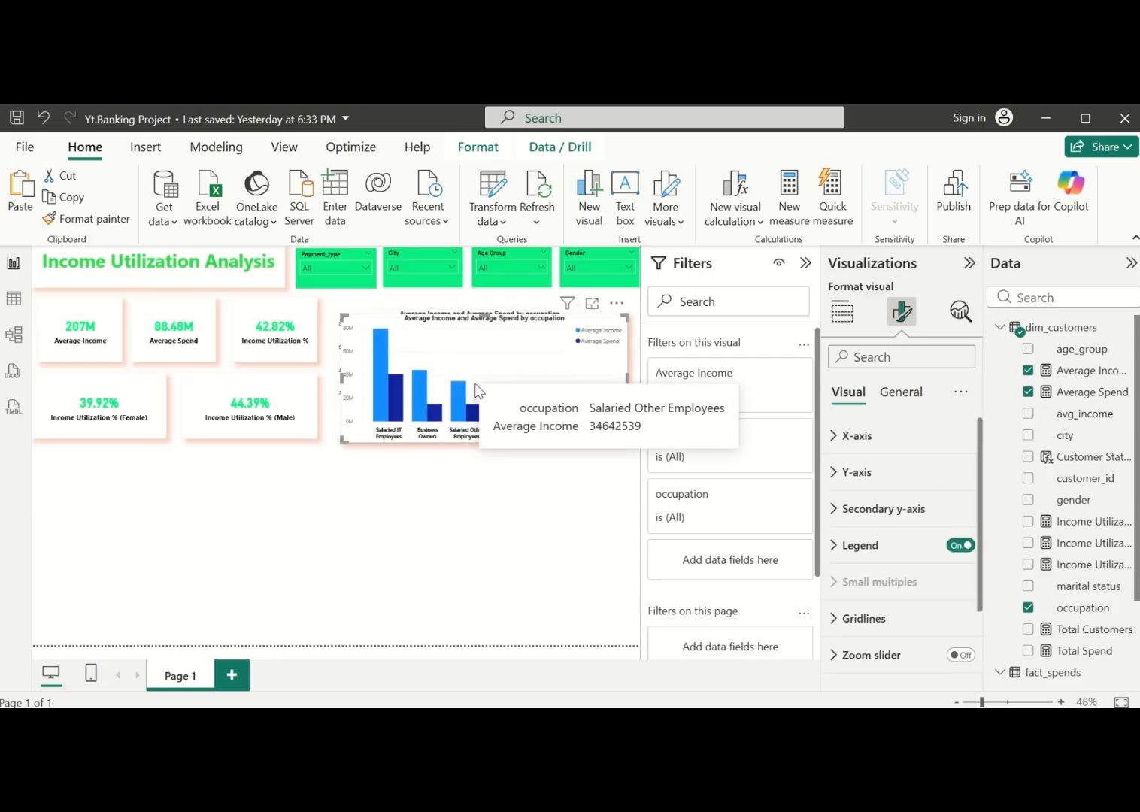
drag(479, 388, 167, 526)
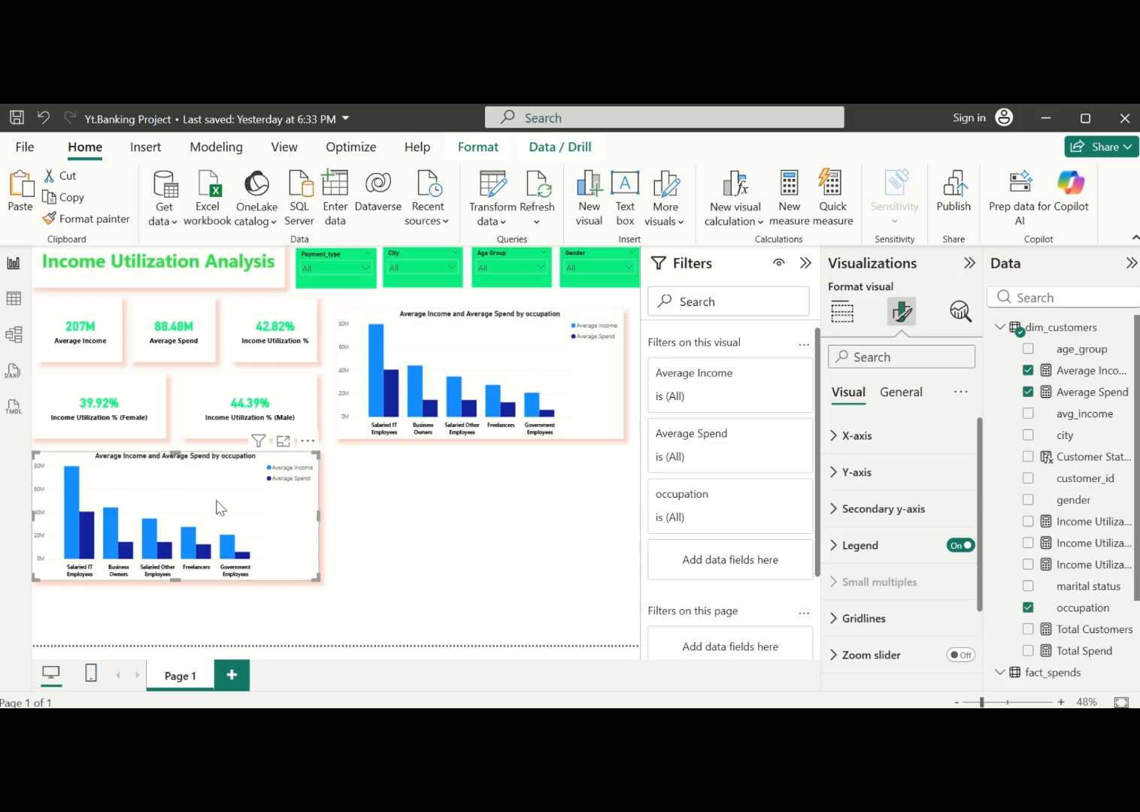
drag(246, 499, 515, 508)
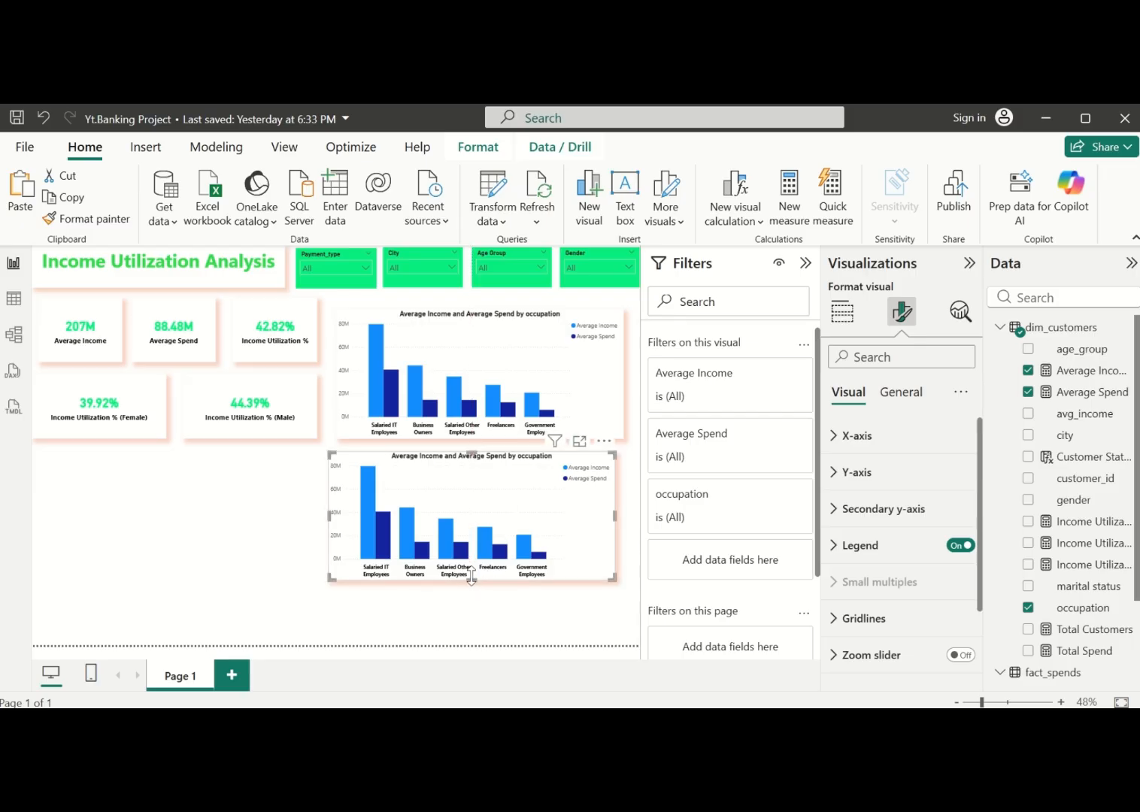
Shorten both occupation charts from their lower edges and move the copy up to sit just beneath the original
drag(471, 577, 485, 539)
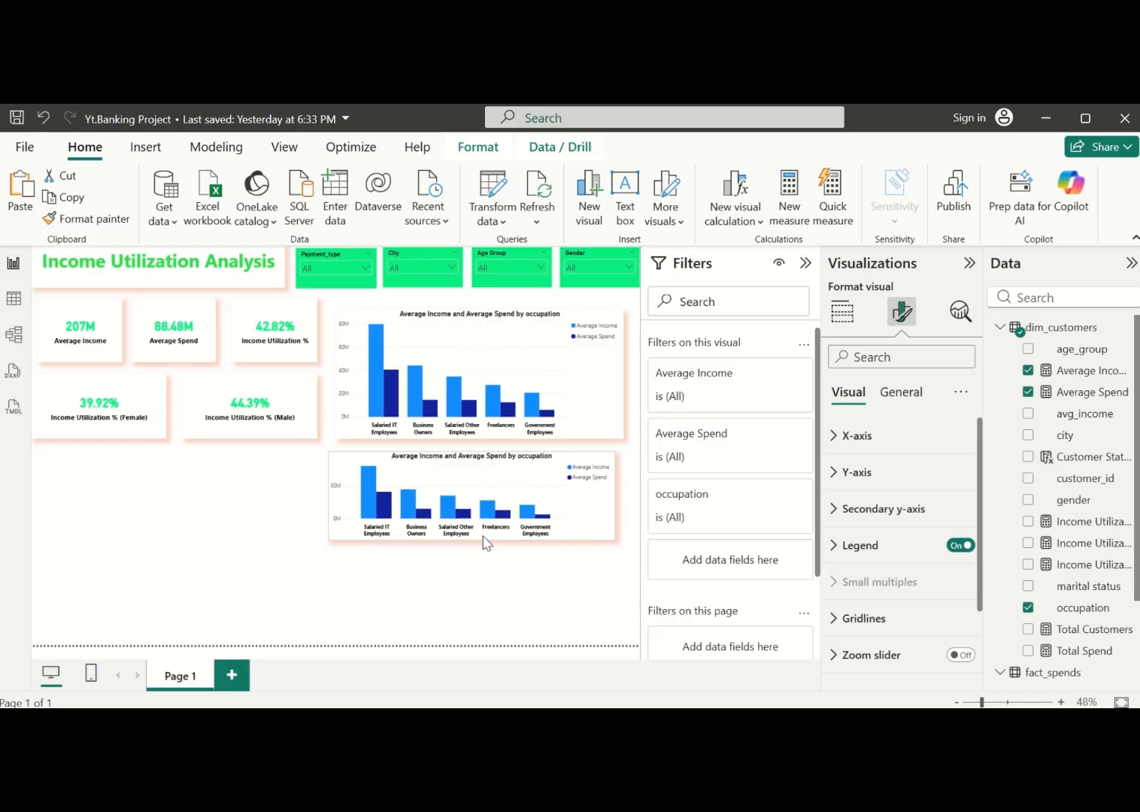
click(475, 361)
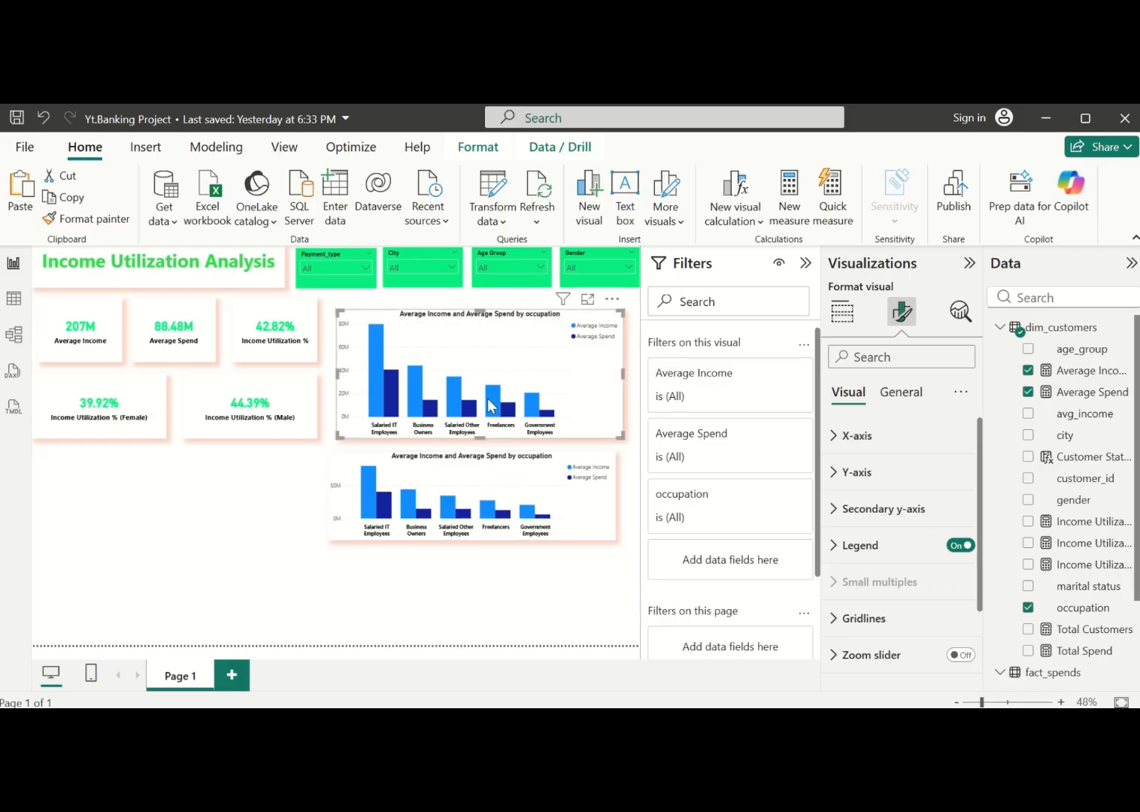
drag(481, 434, 482, 404)
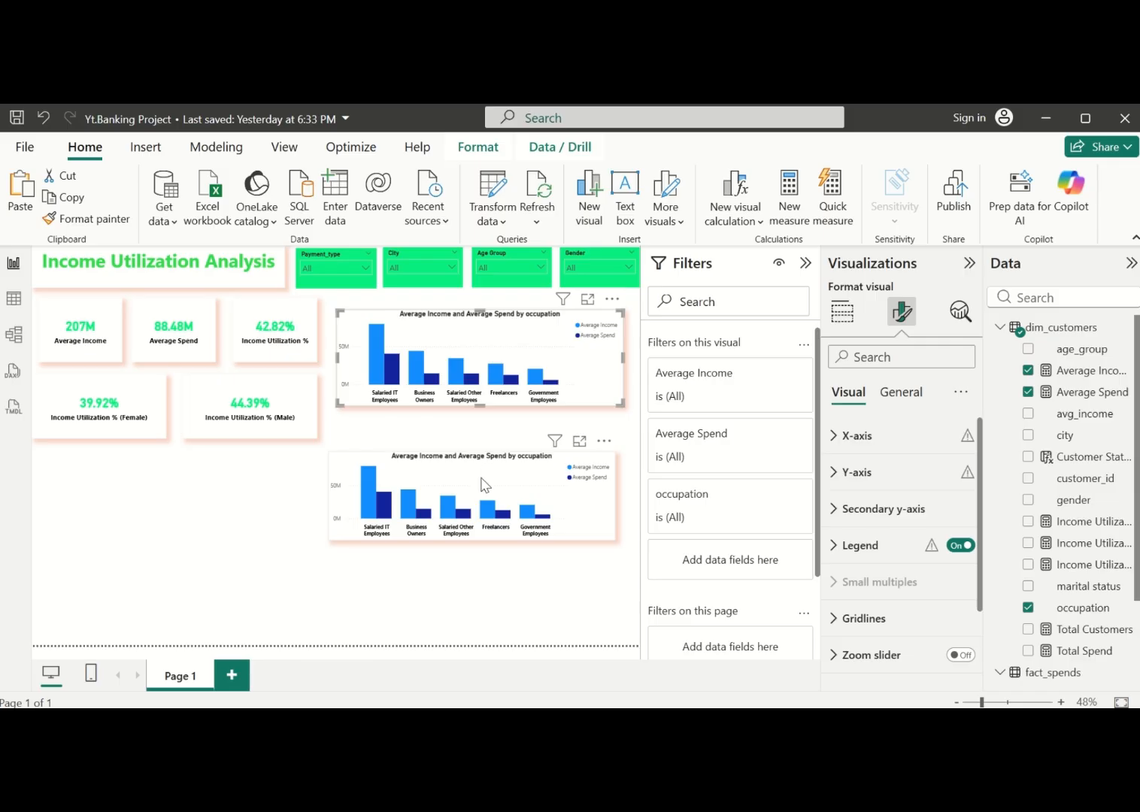
drag(485, 485, 489, 454)
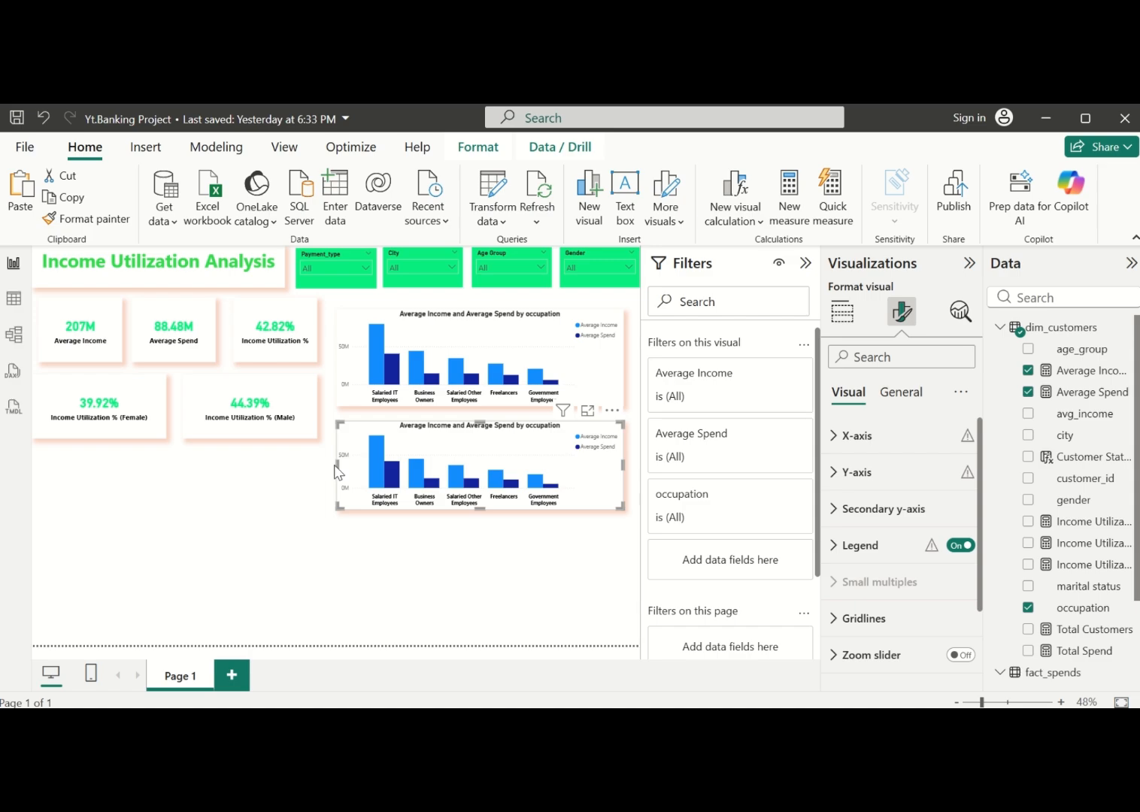
Widen the lower chart slightly to the left and extend the original chart upward to align with the top KPI cards
drag(336, 473, 326, 472)
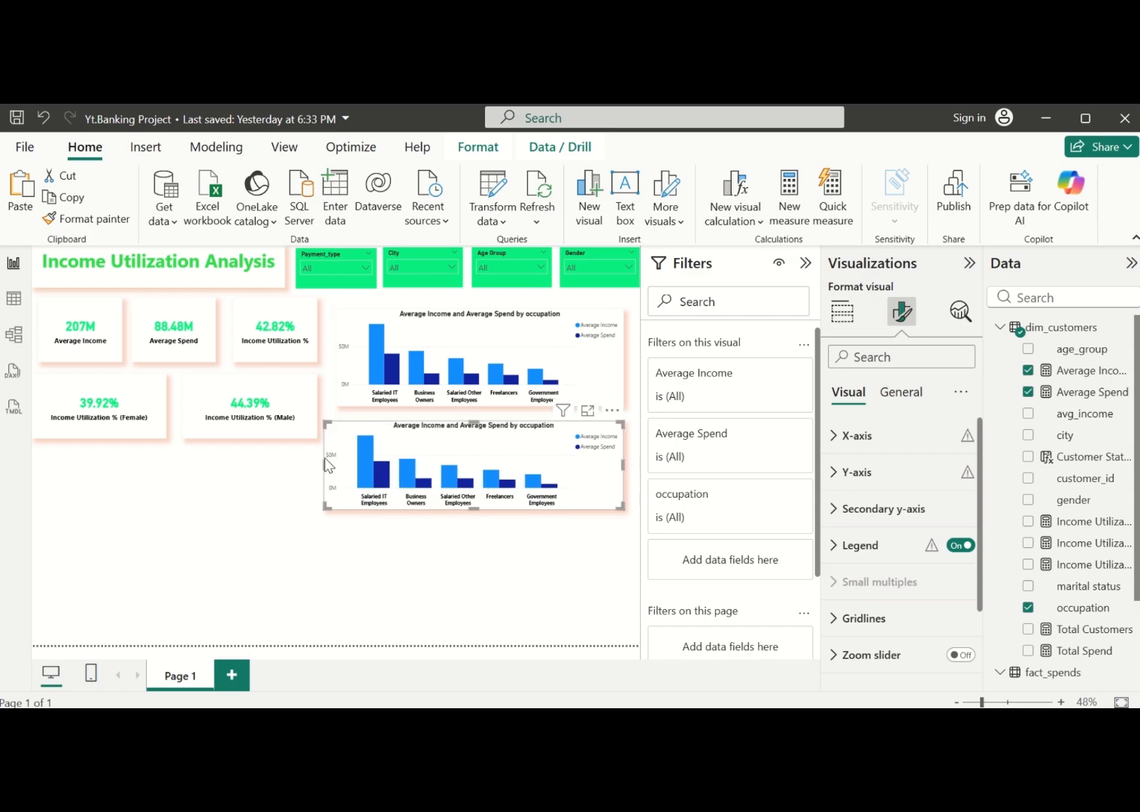
click(355, 372)
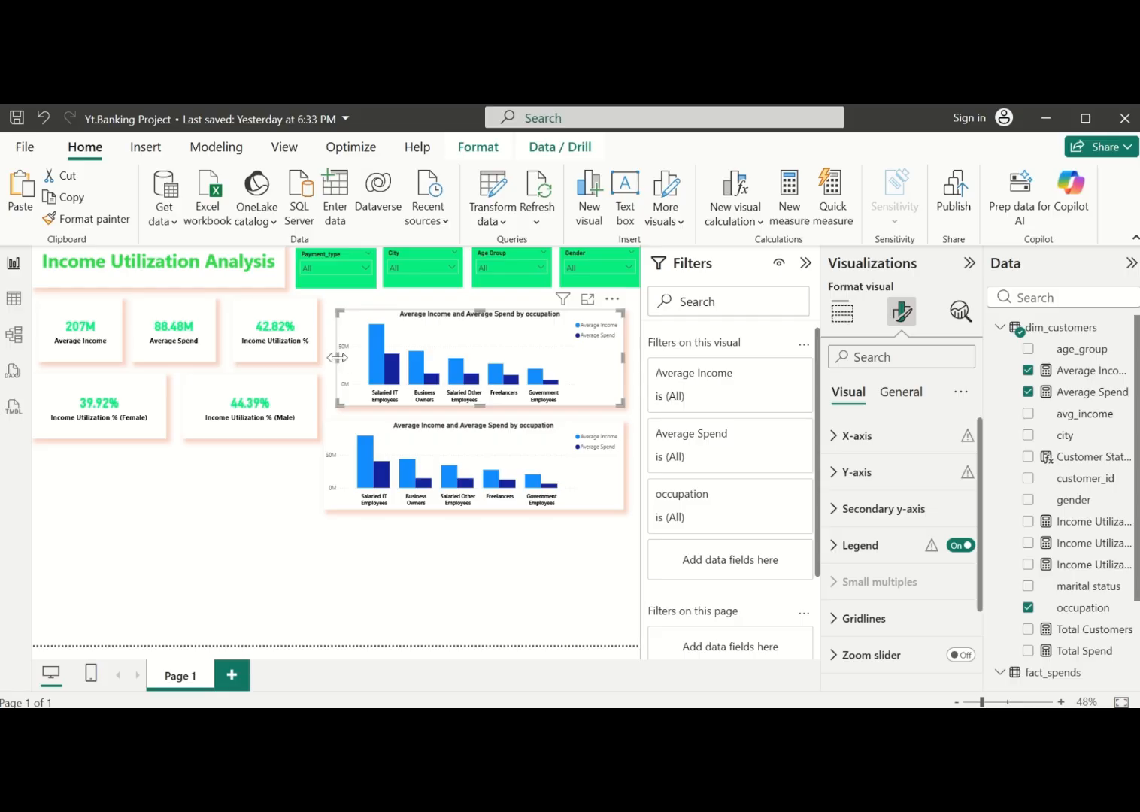
mouse_move(337, 358)
mouse_down()
mouse_move(326, 368)
mouse_move(337, 370)
mouse_up()
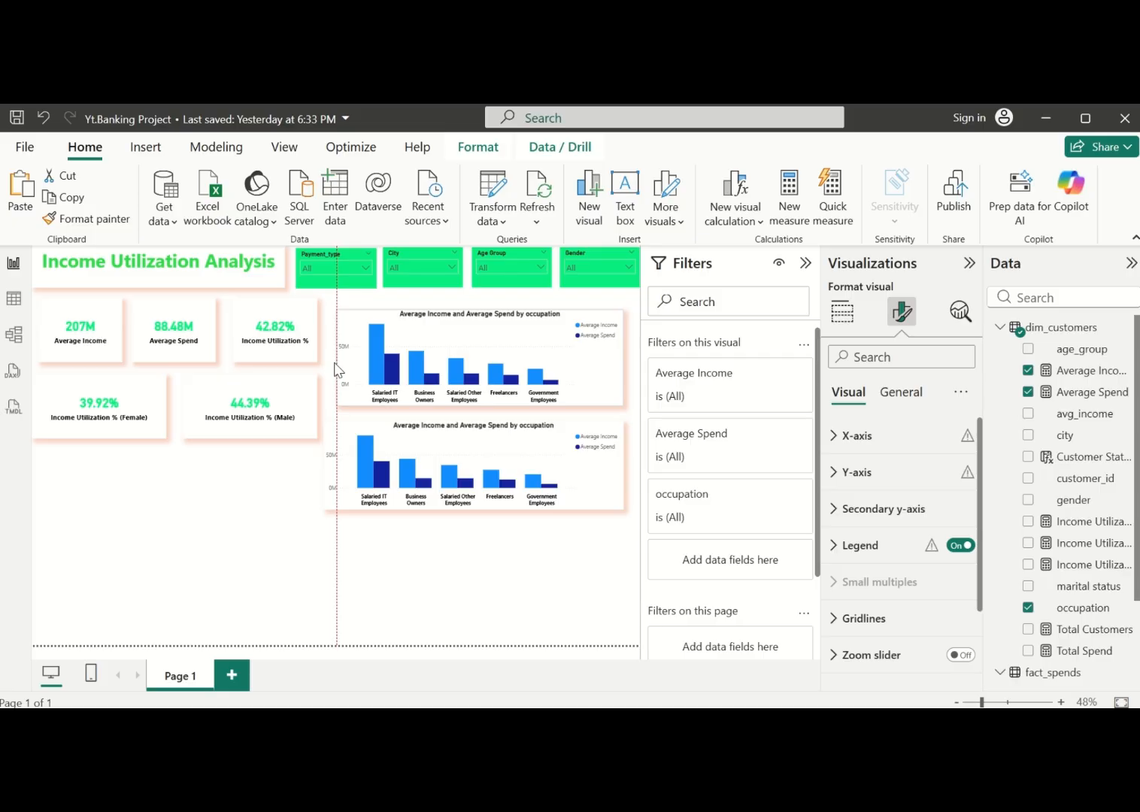
drag(480, 309, 485, 300)
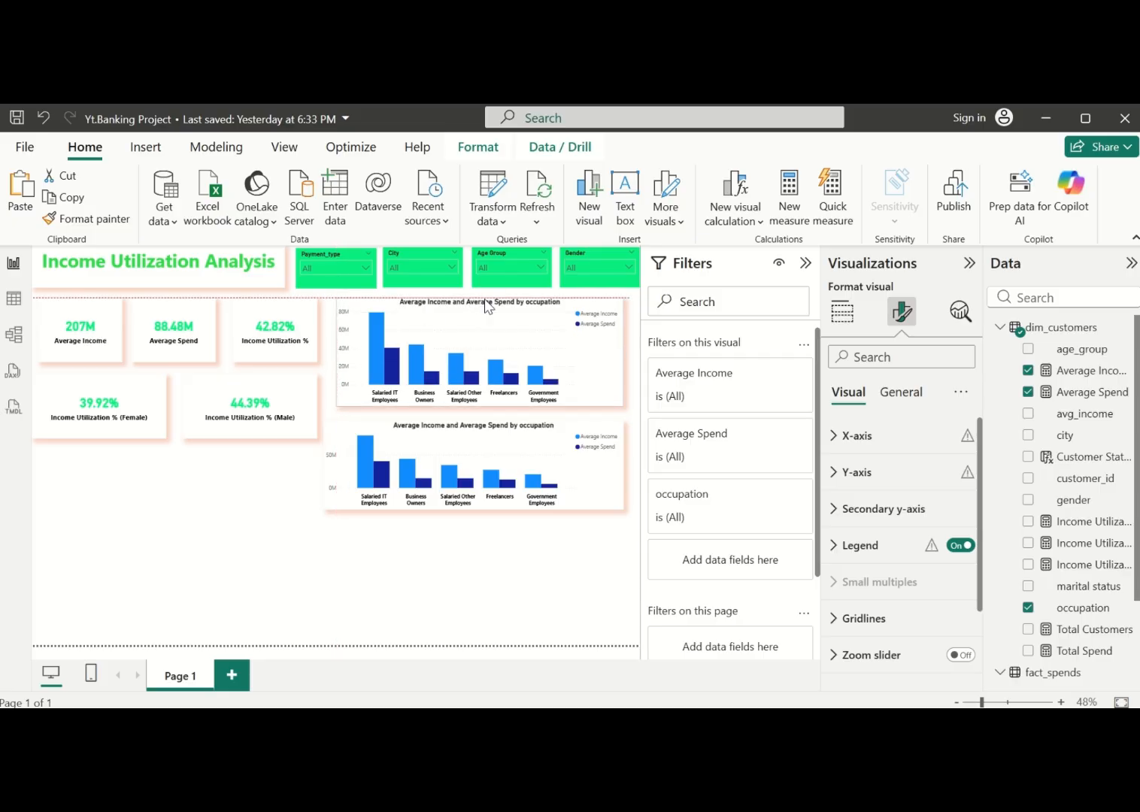
Replace occupation with age_group as the X-axis field of the lower occupation chart
click(464, 465)
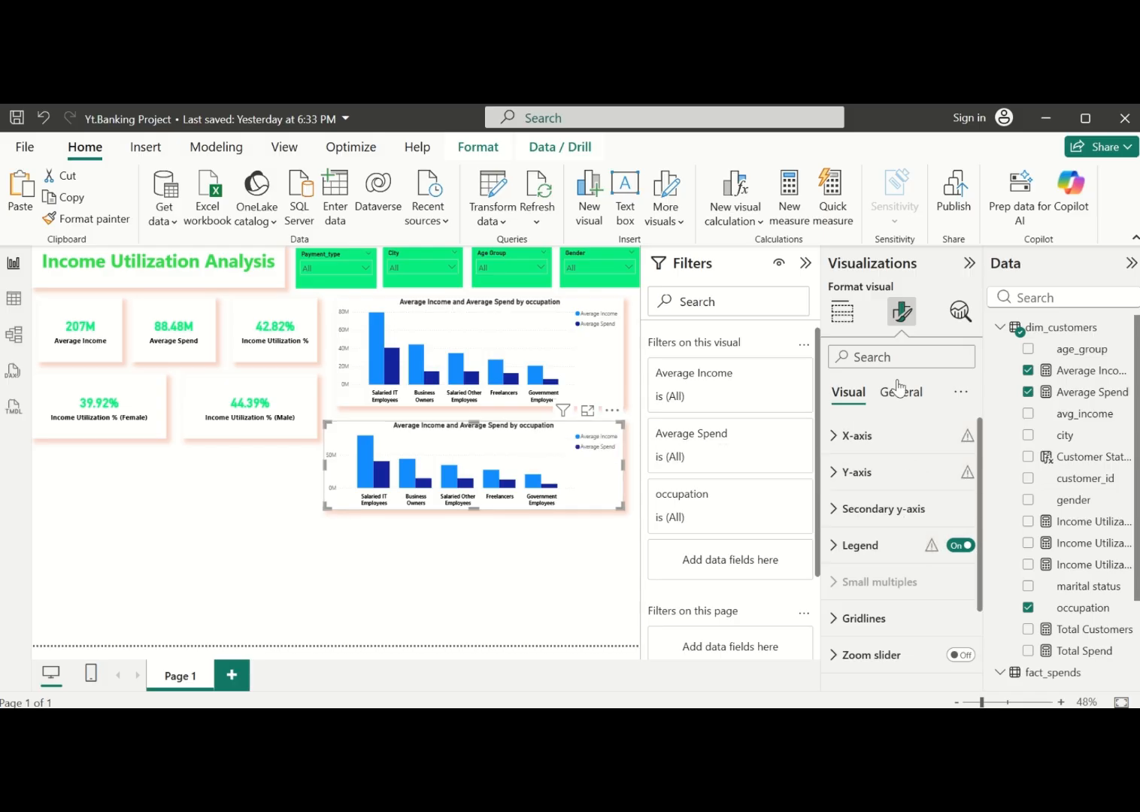
scroll(900, 496, down, 1)
scroll(901, 500, up, 1)
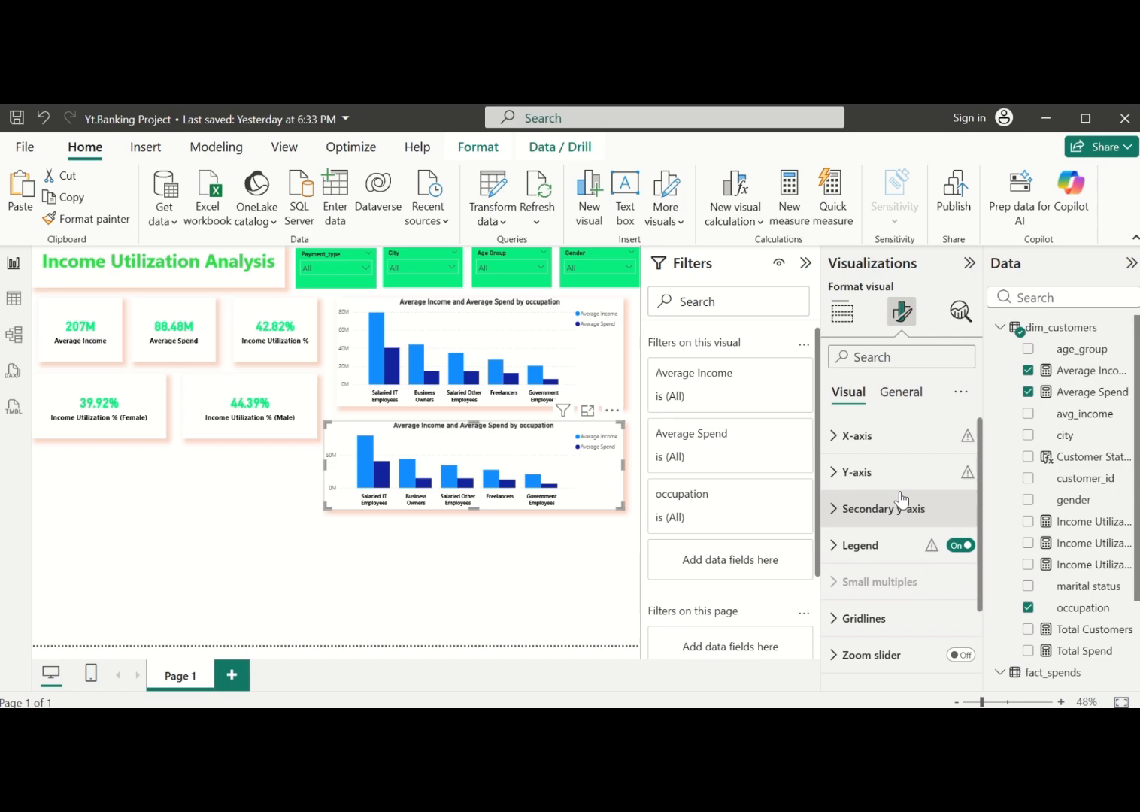
click(902, 392)
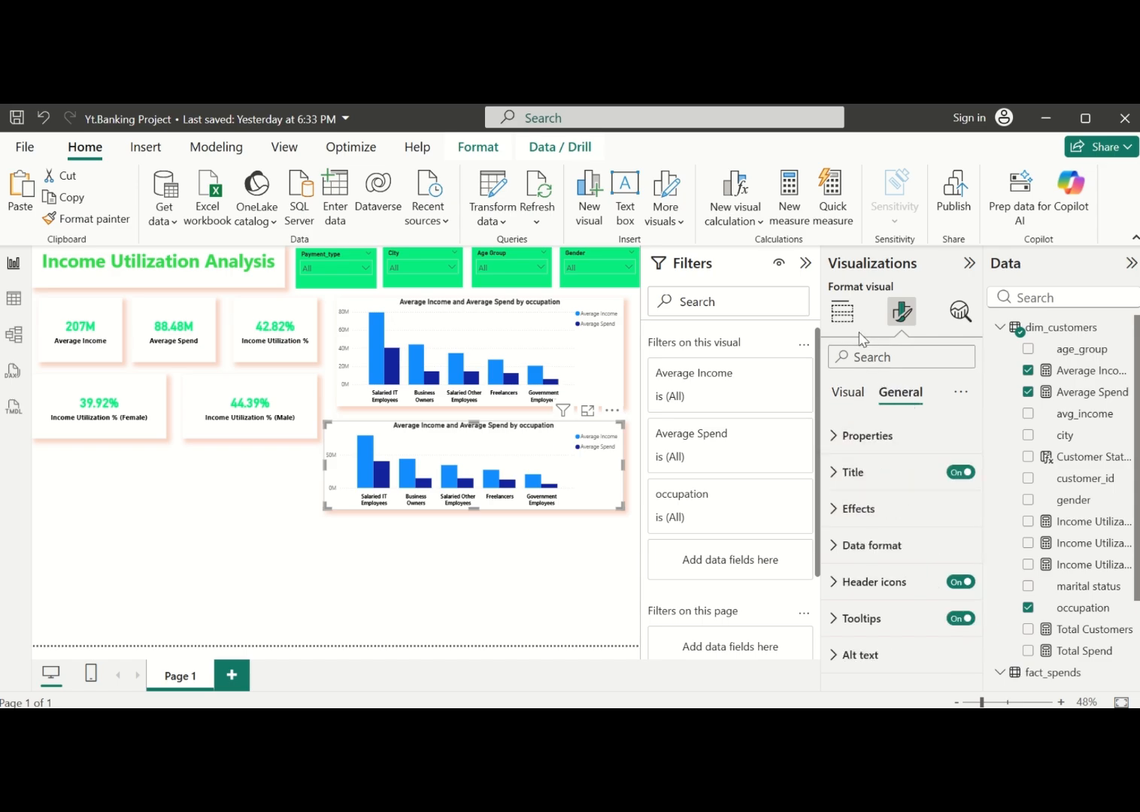
click(842, 311)
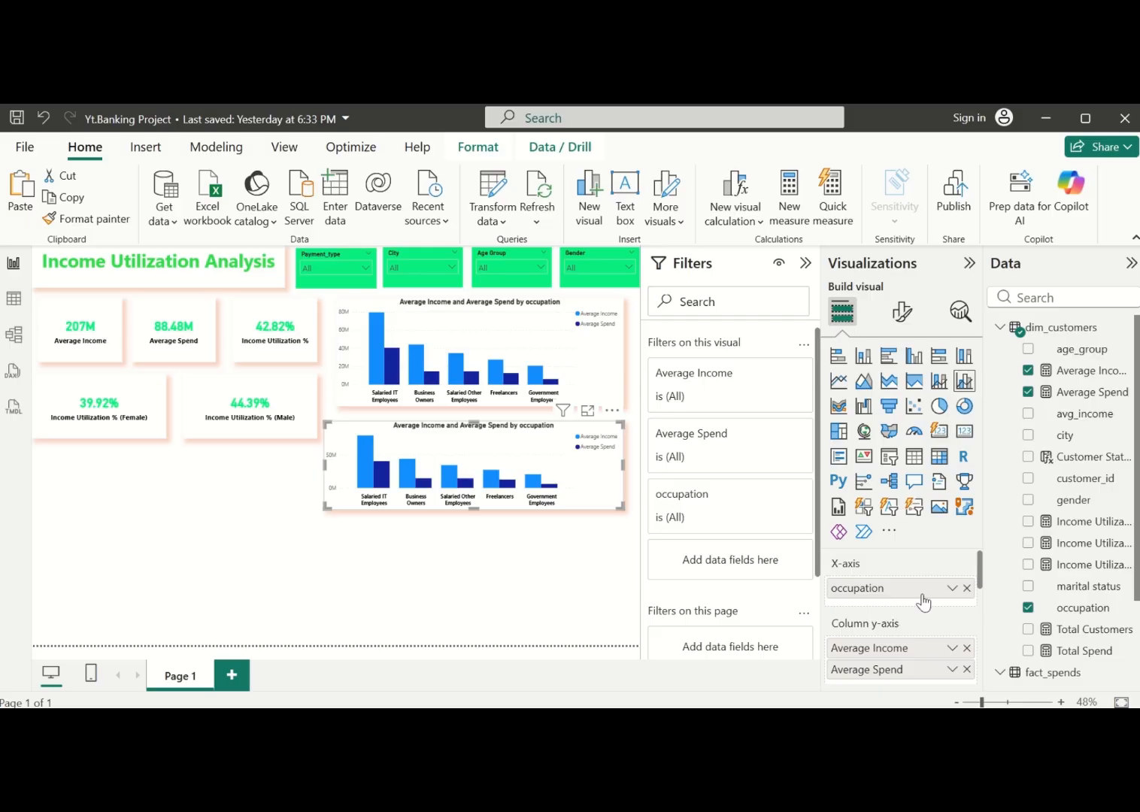
click(967, 588)
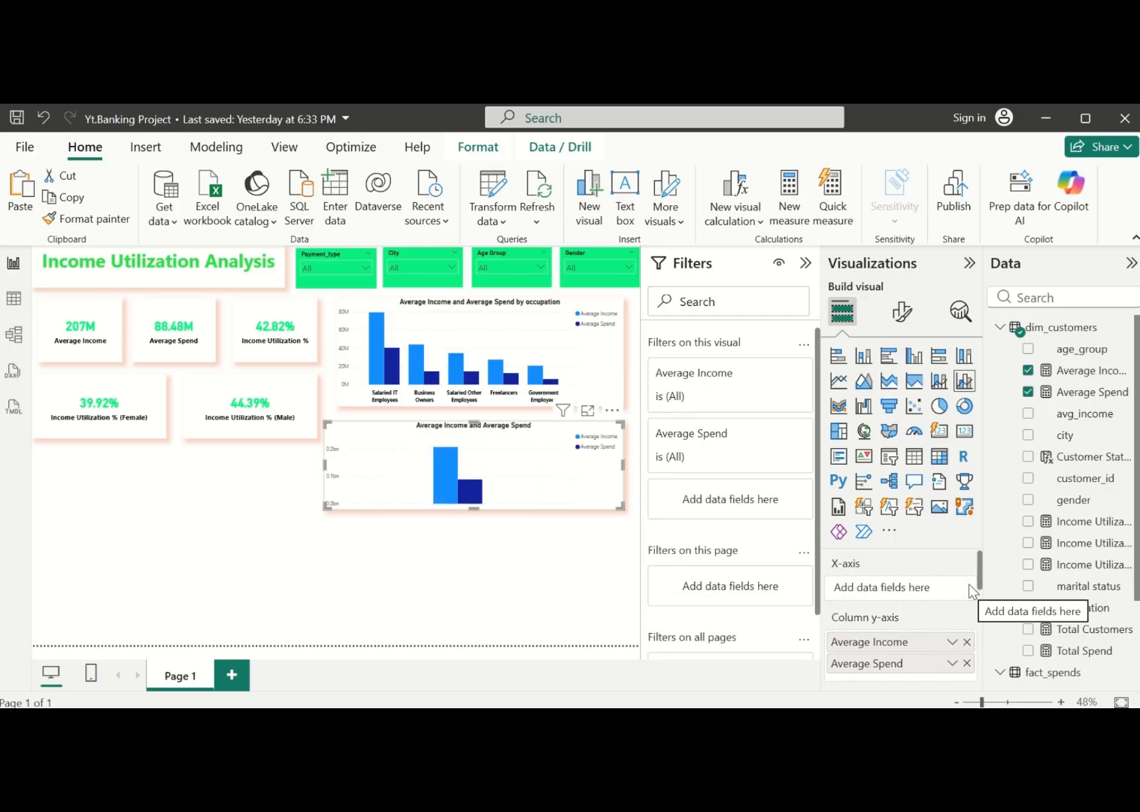
click(1028, 349)
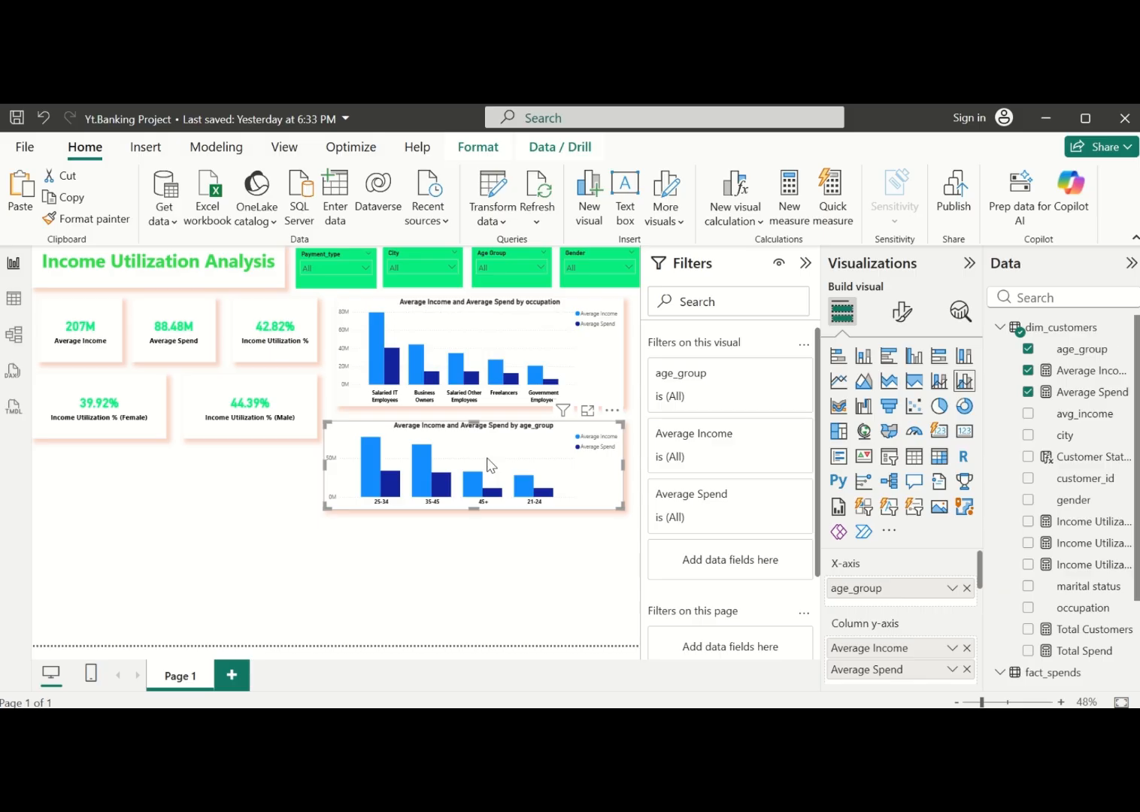
Arrange the age_group and occupation charts side by side beneath the KPI cards, narrowing the former and shortening the latter to align their lower edges
drag(489, 465, 145, 493)
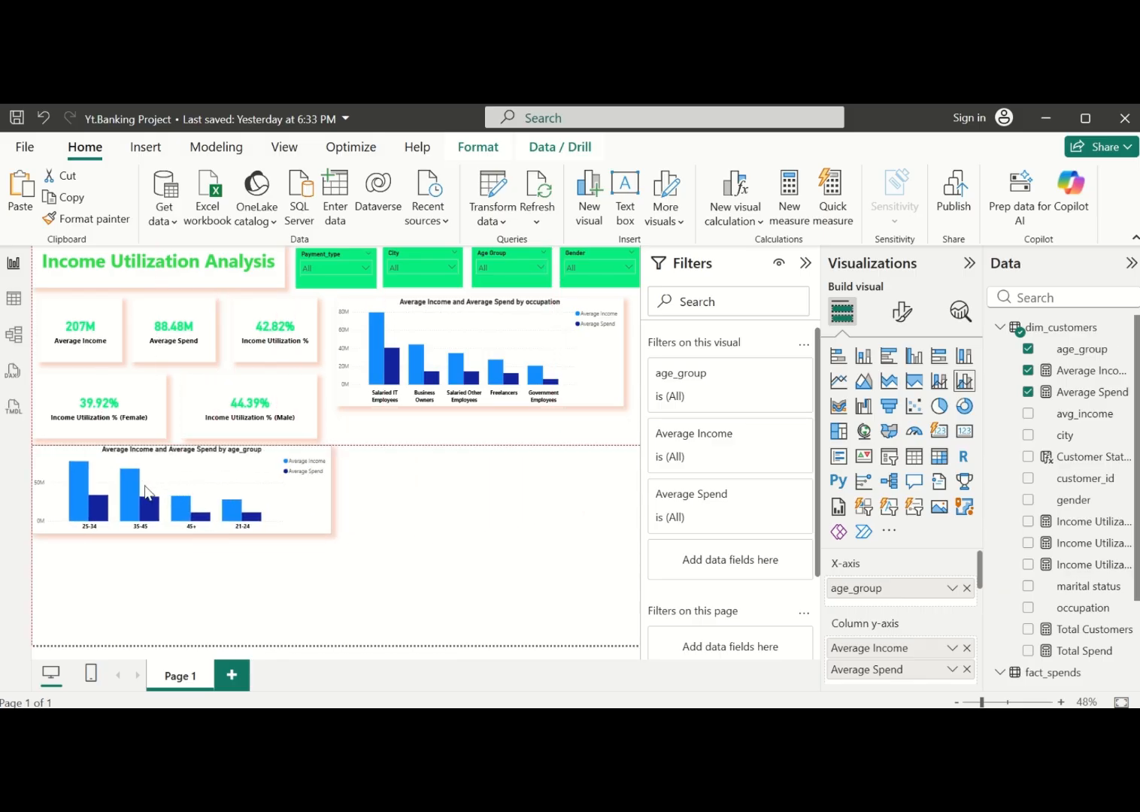
drag(510, 369, 518, 510)
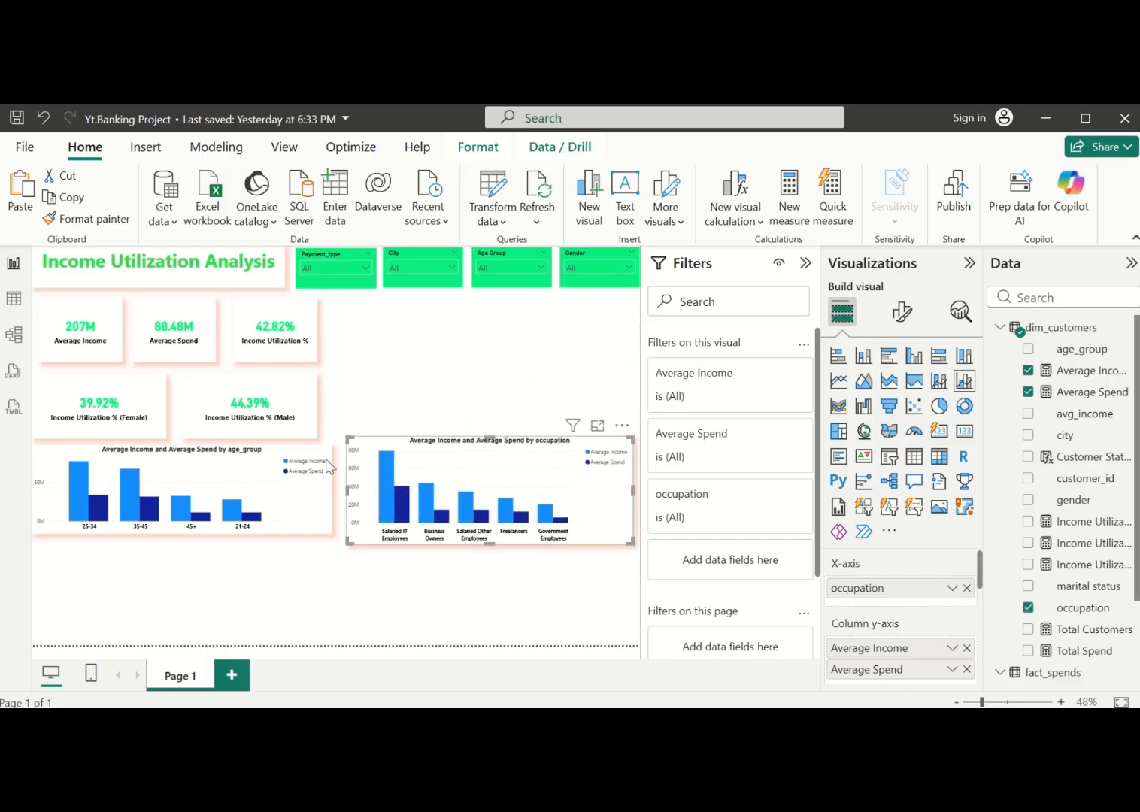
click(306, 473)
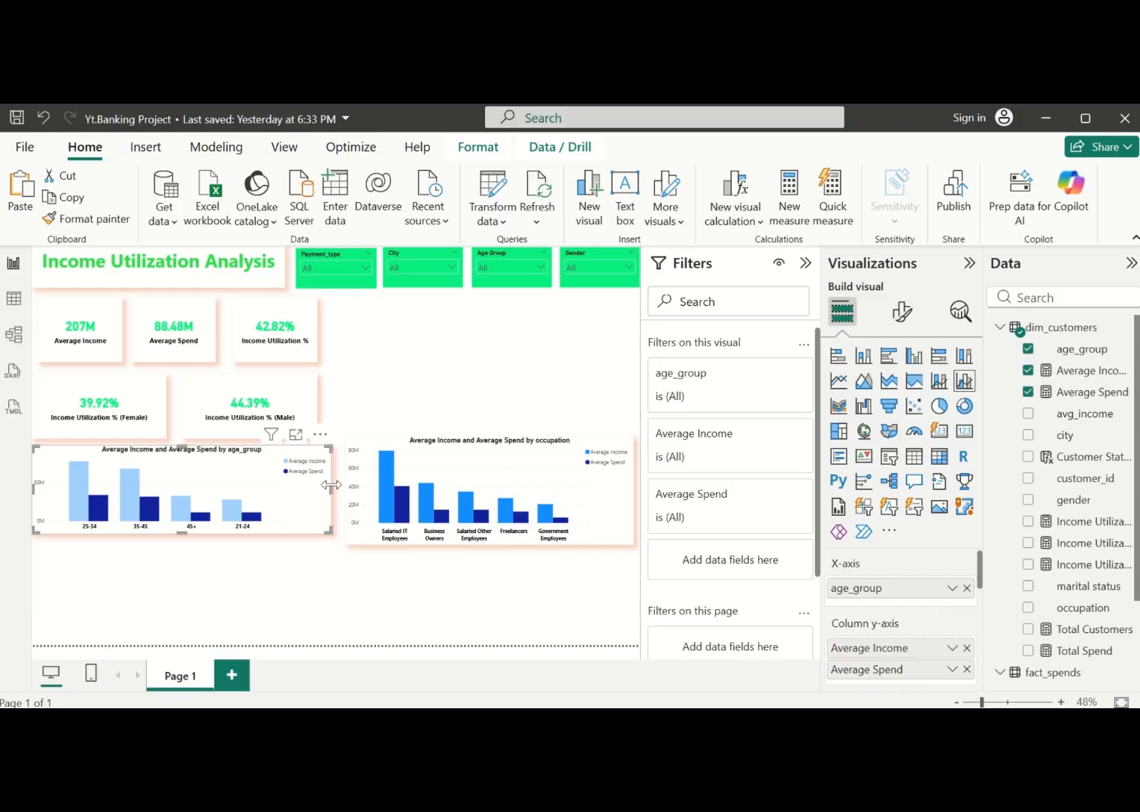
drag(331, 490, 319, 496)
drag(505, 470, 489, 474)
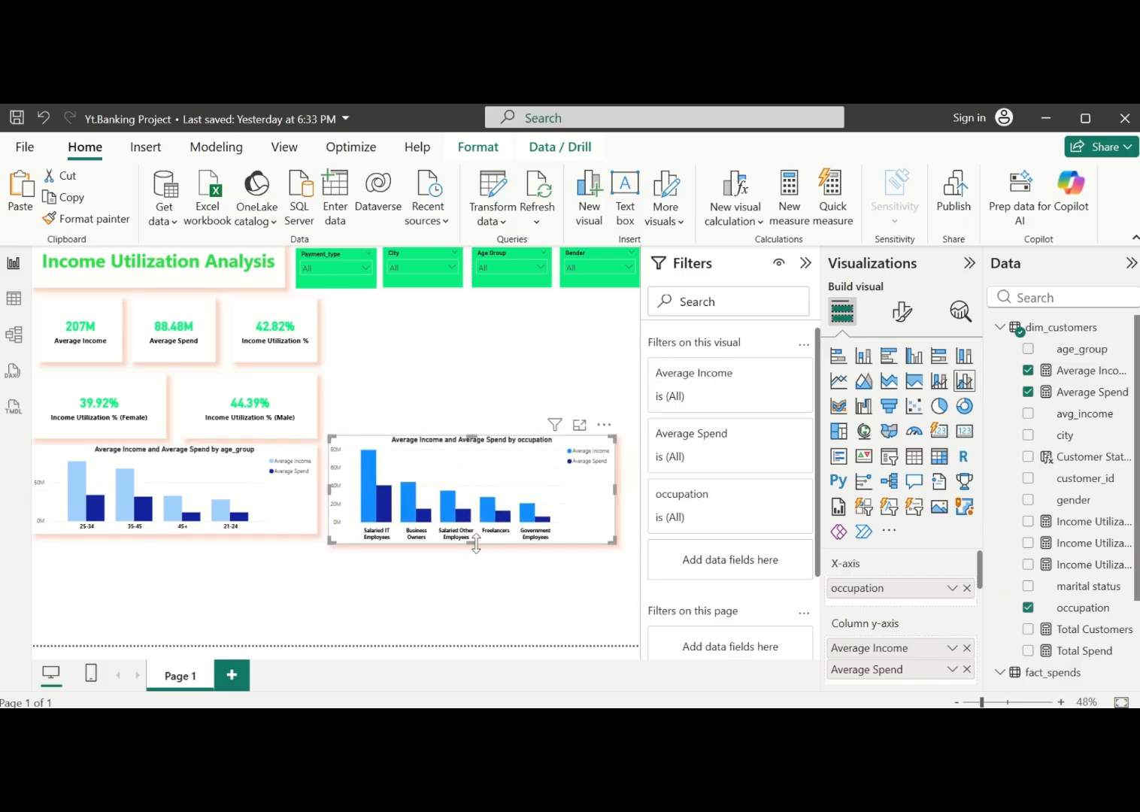
drag(475, 544, 474, 538)
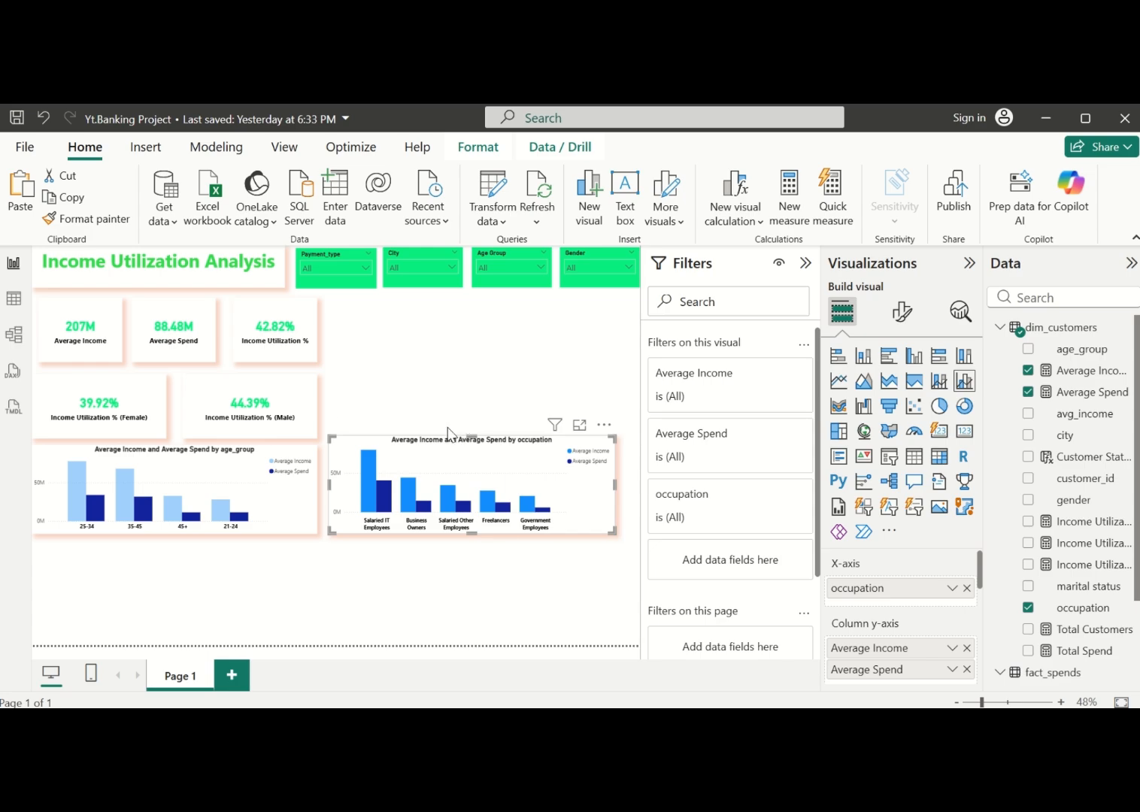
click(516, 367)
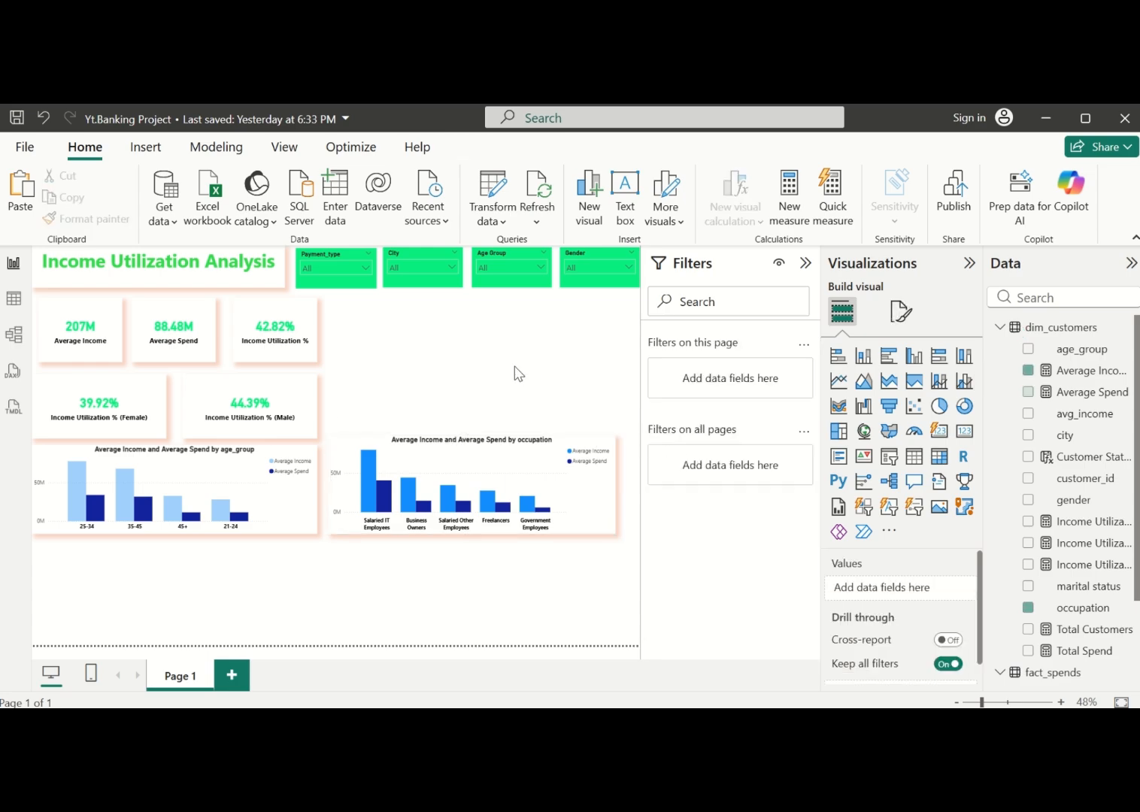
Duplicate the occupation column chart and place the copy directly above the original, aligned with the top KPI cards
click(475, 479)
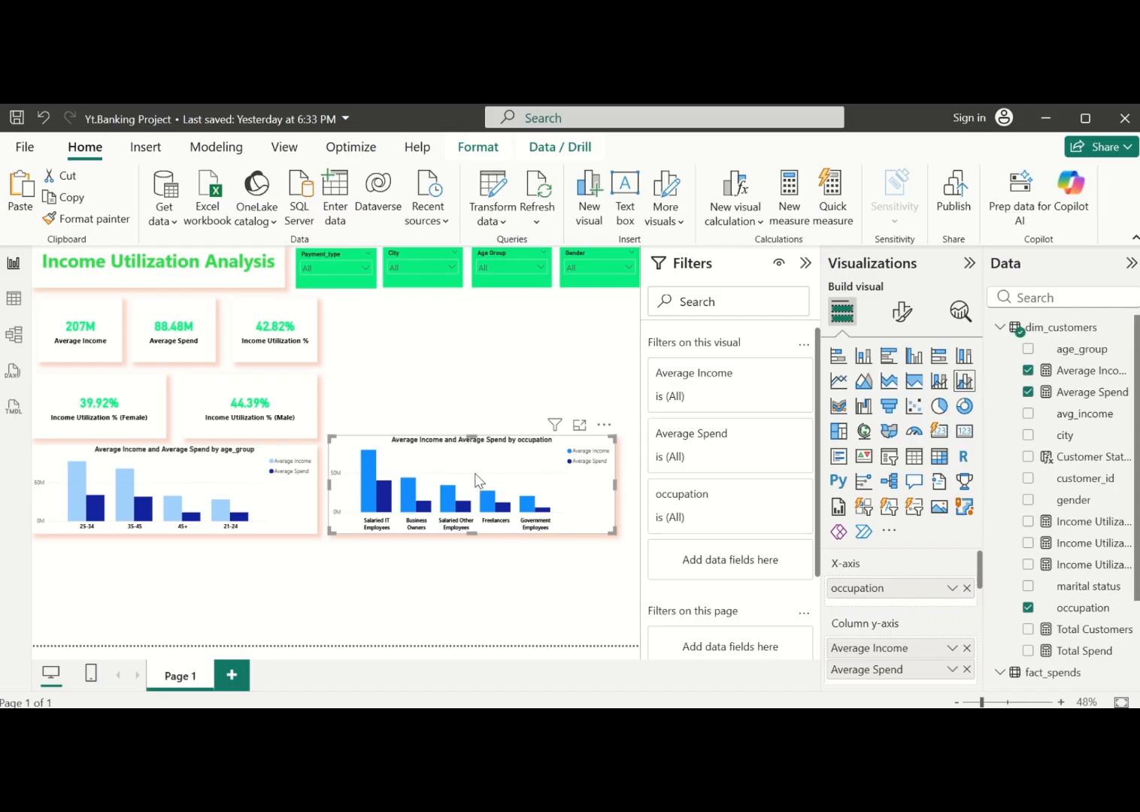
key(ctrl+c)
key(ctrl+v)
drag(473, 478, 472, 336)
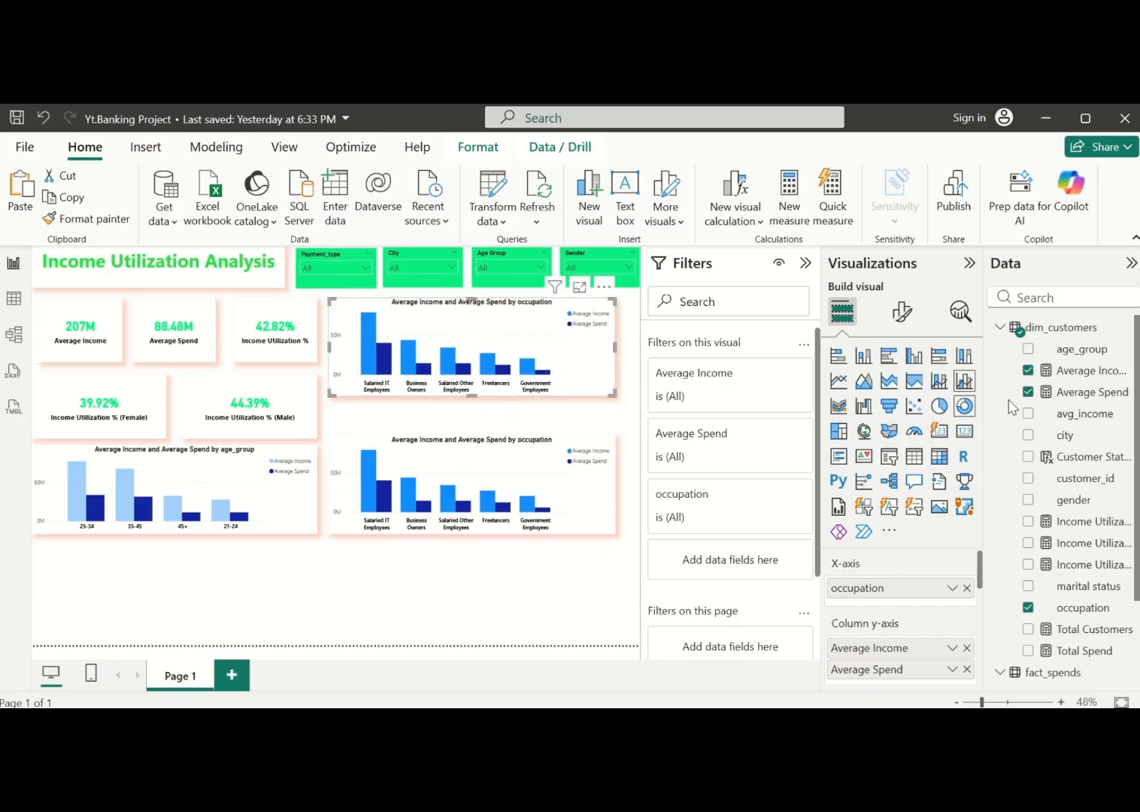
Convert the upper occupation chart to a donut chart of Income Utilization % by occupation and extend it slightly downward
click(965, 406)
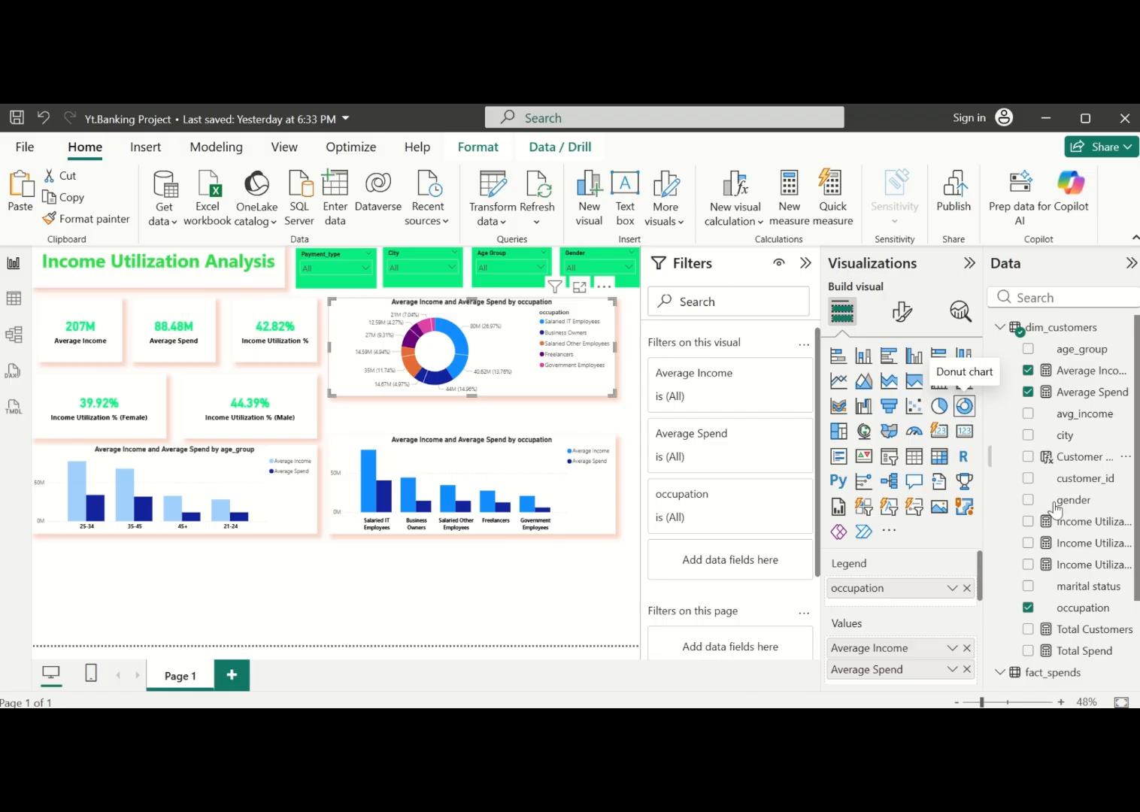
click(967, 648)
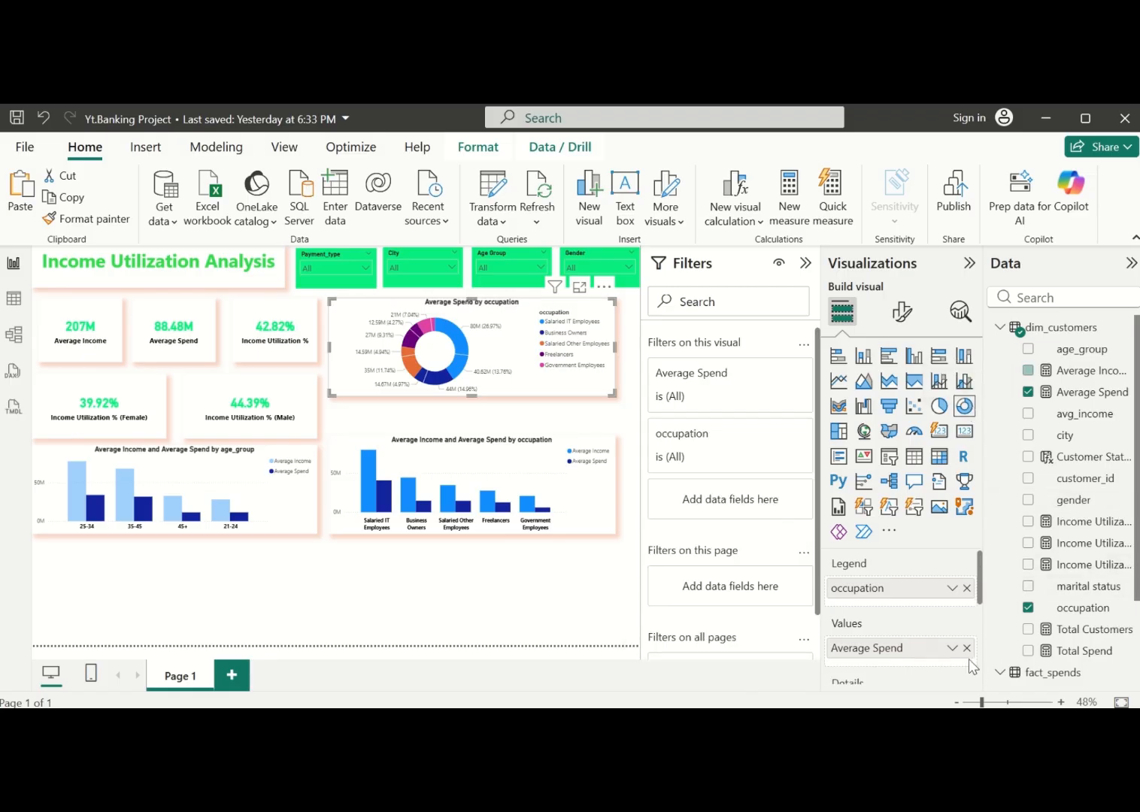
click(967, 648)
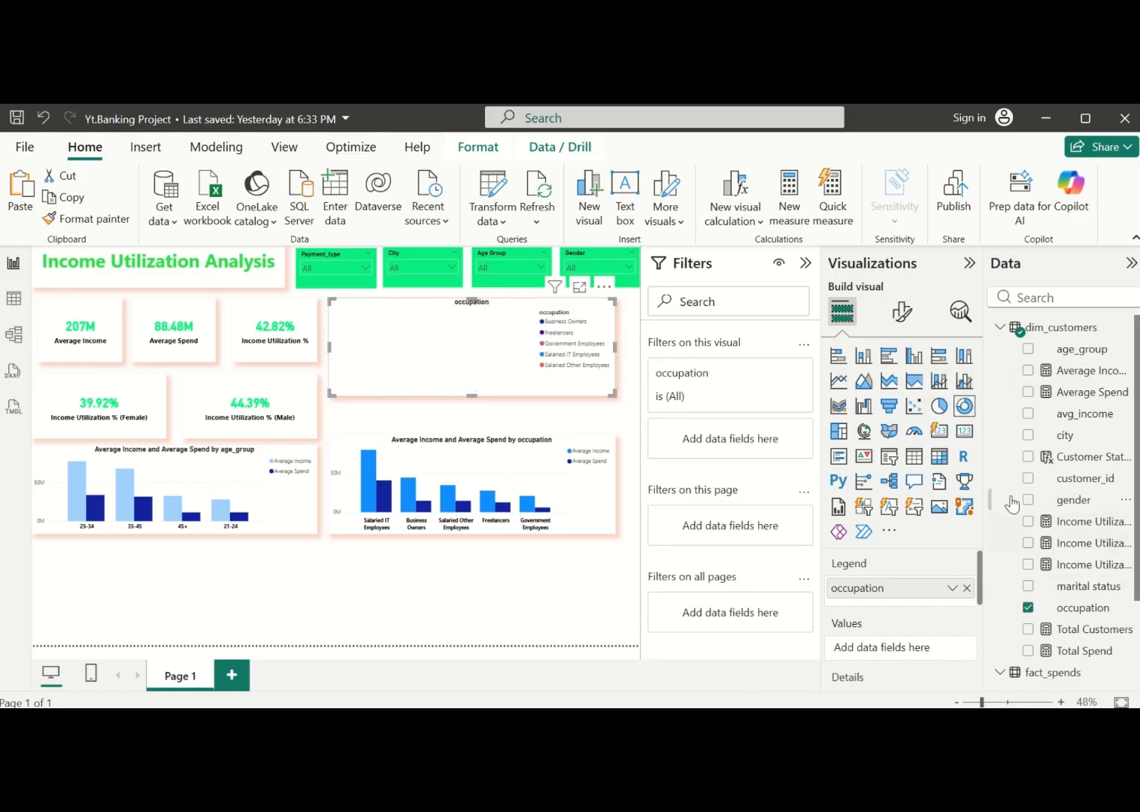
scroll(1073, 519, down, 3)
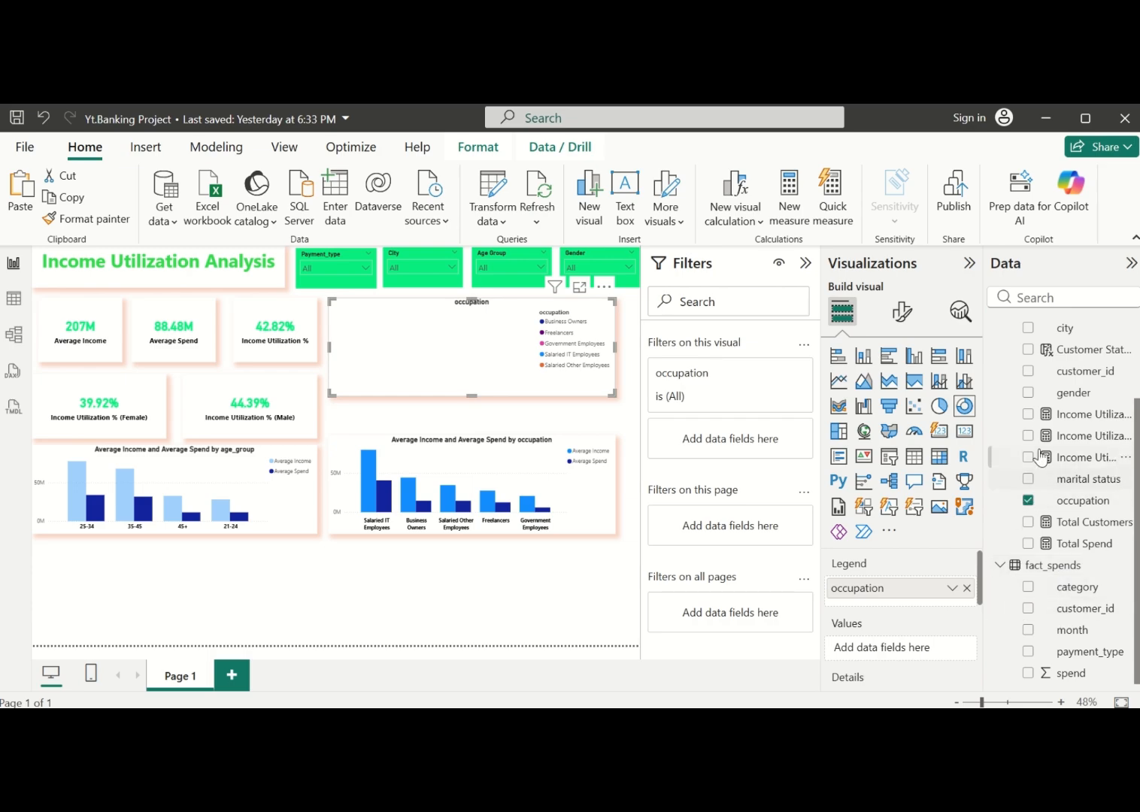
click(1027, 413)
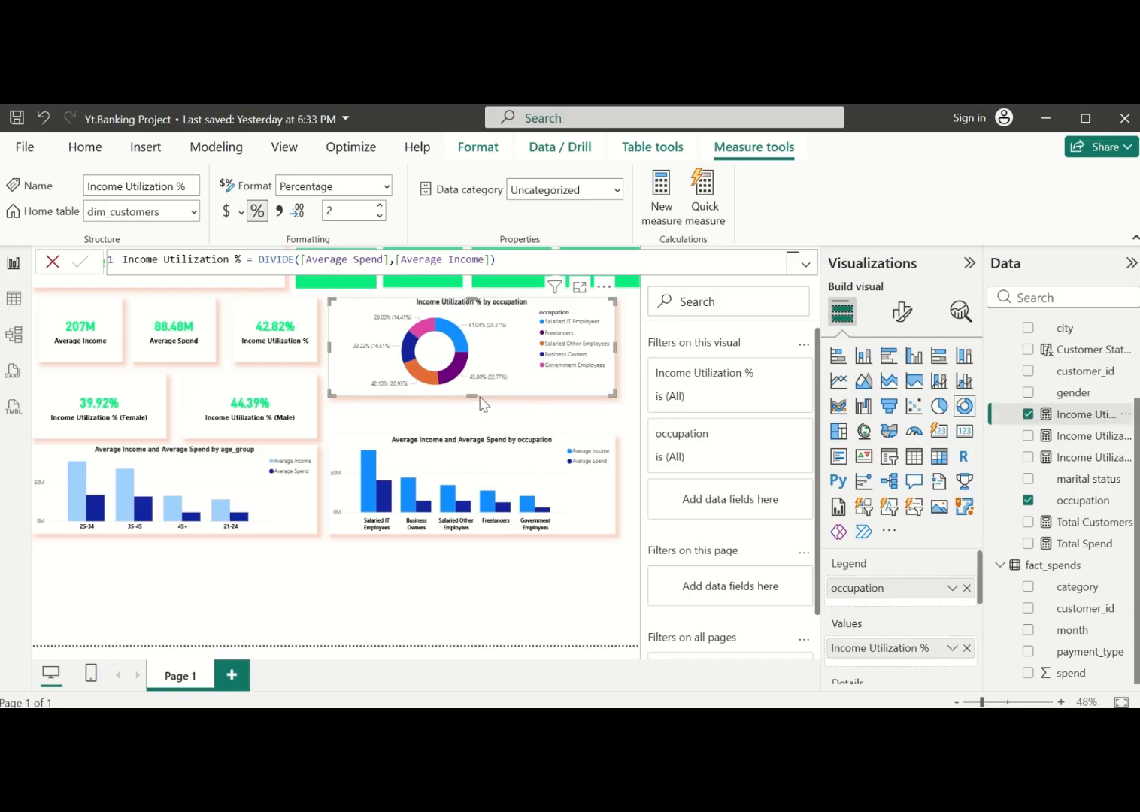
drag(471, 396, 474, 419)
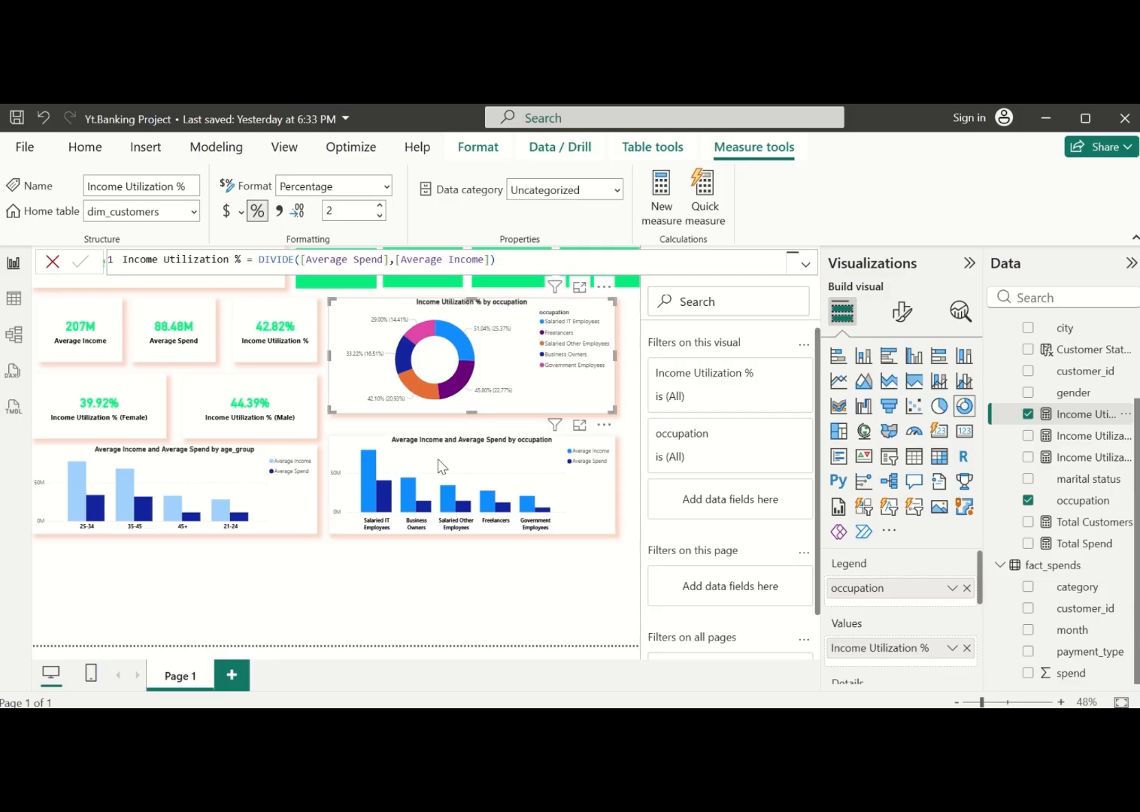
click(405, 596)
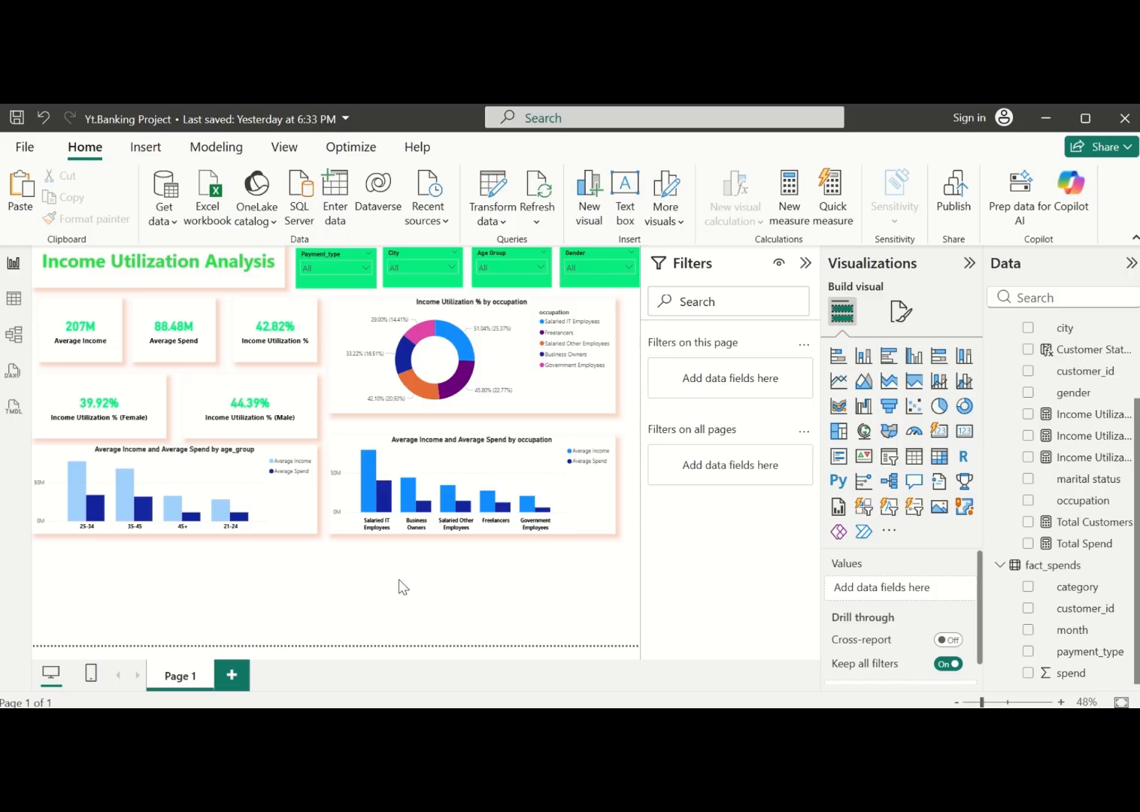
Duplicate the occupation column chart and place the copy beneath the age_group chart
click(486, 489)
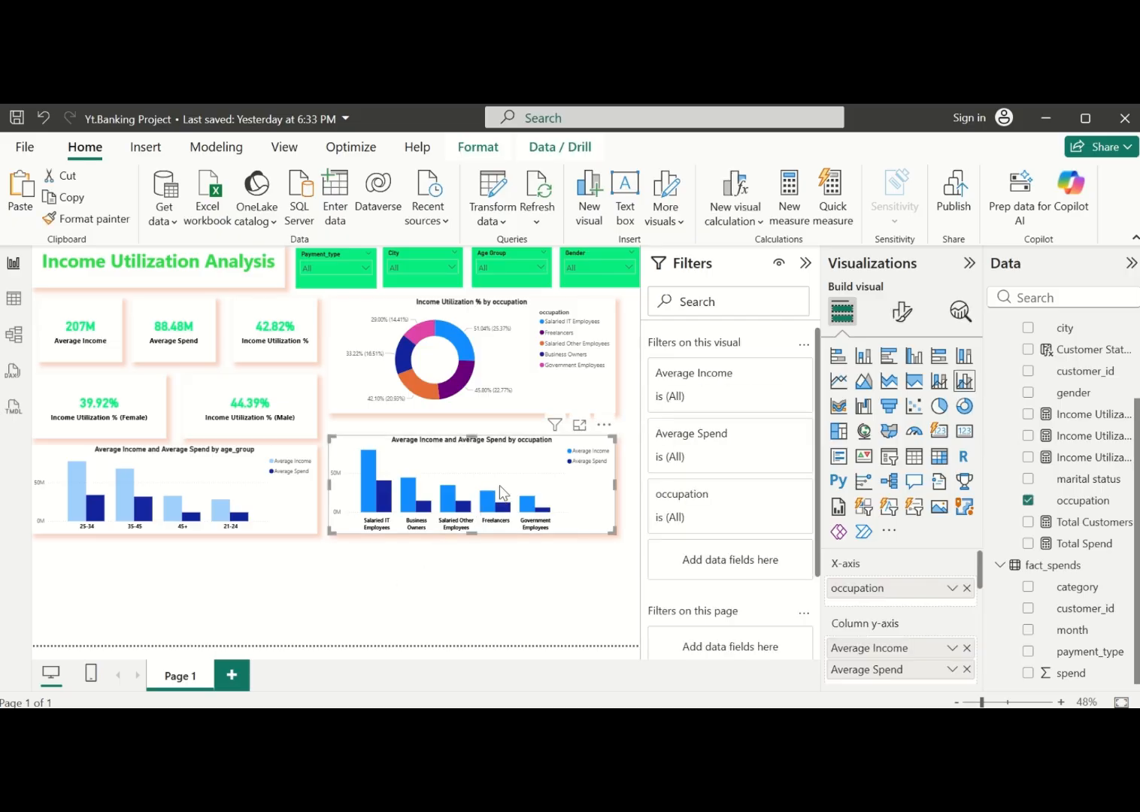
key(ctrl+c)
key(ctrl+v)
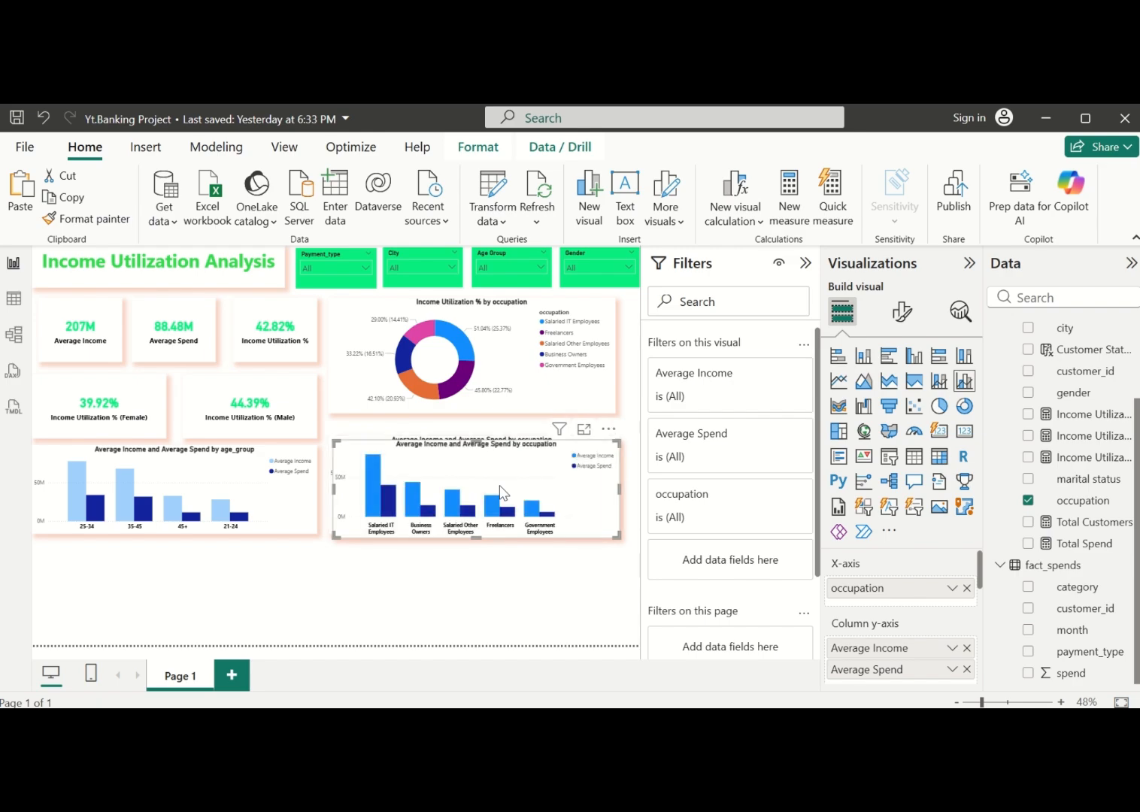
drag(502, 493, 217, 610)
click(427, 590)
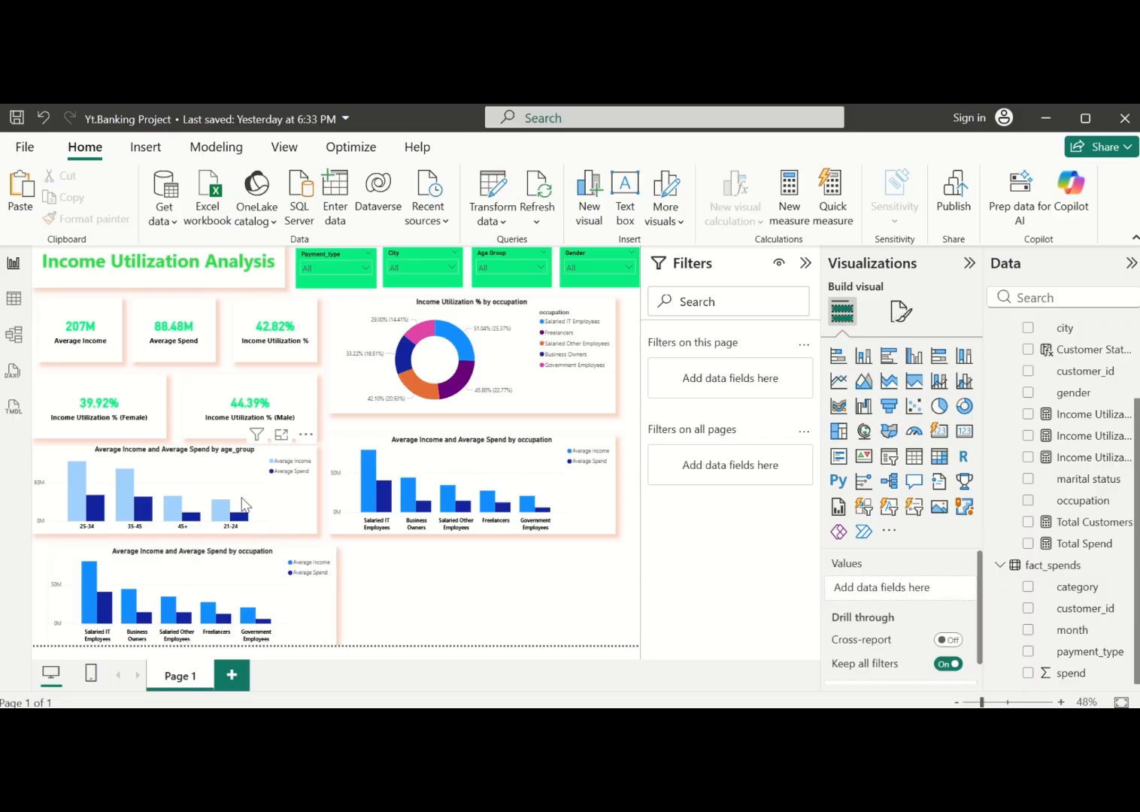
Move the age_group chart below the original occupation chart, and narrow and heighten the occupation copy to fill the vacated space
drag(288, 518, 545, 605)
click(218, 582)
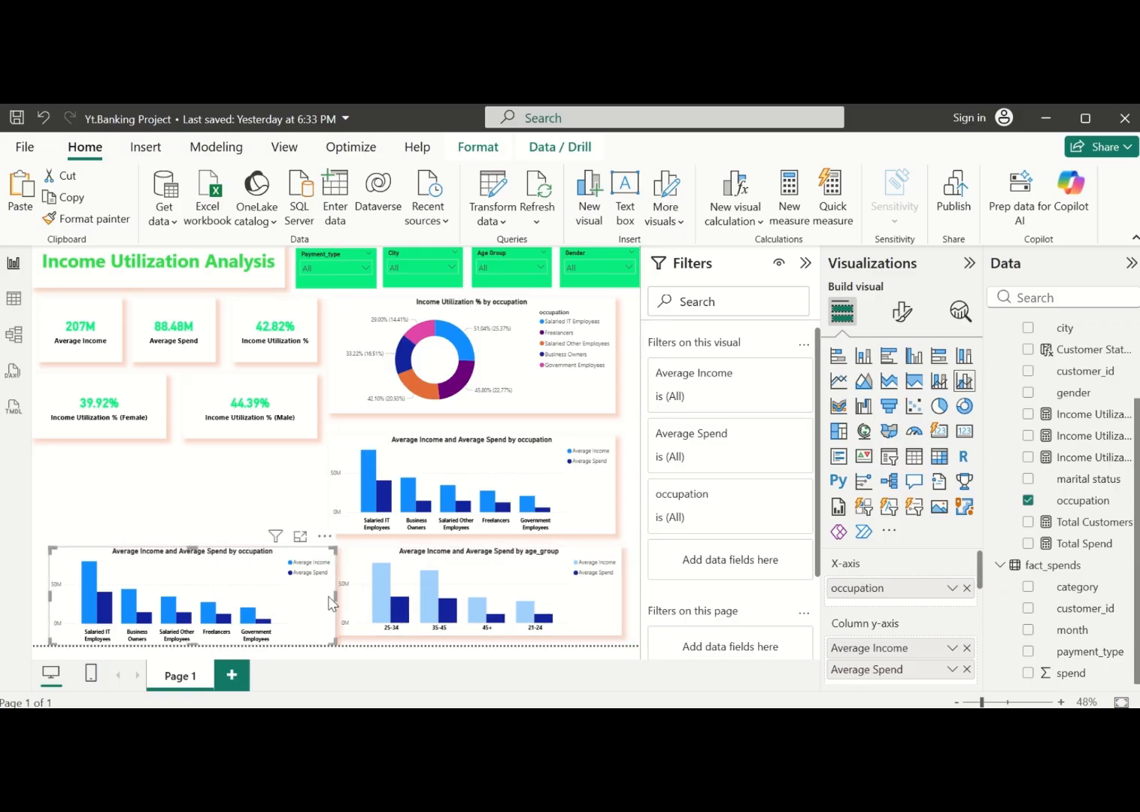
drag(335, 598, 315, 599)
drag(181, 547, 203, 459)
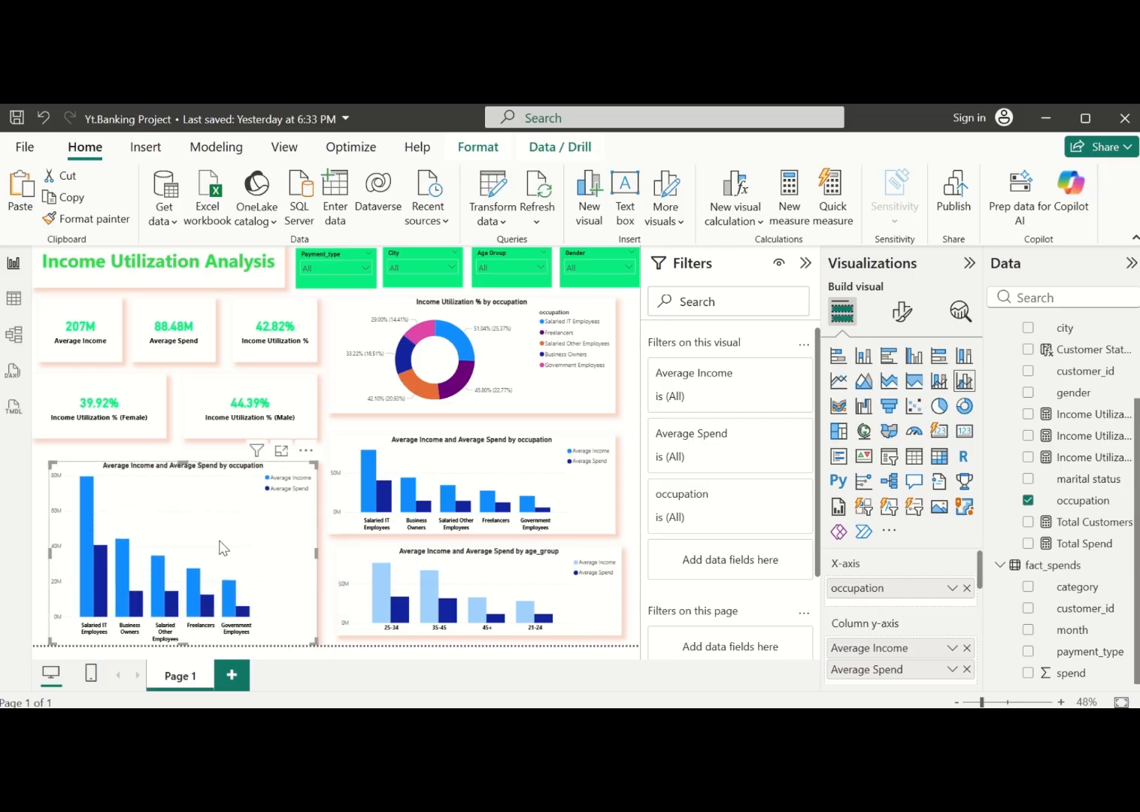
mouse_move(218, 537)
mouse_down()
mouse_move(229, 529)
mouse_move(206, 529)
mouse_move(219, 530)
mouse_up()
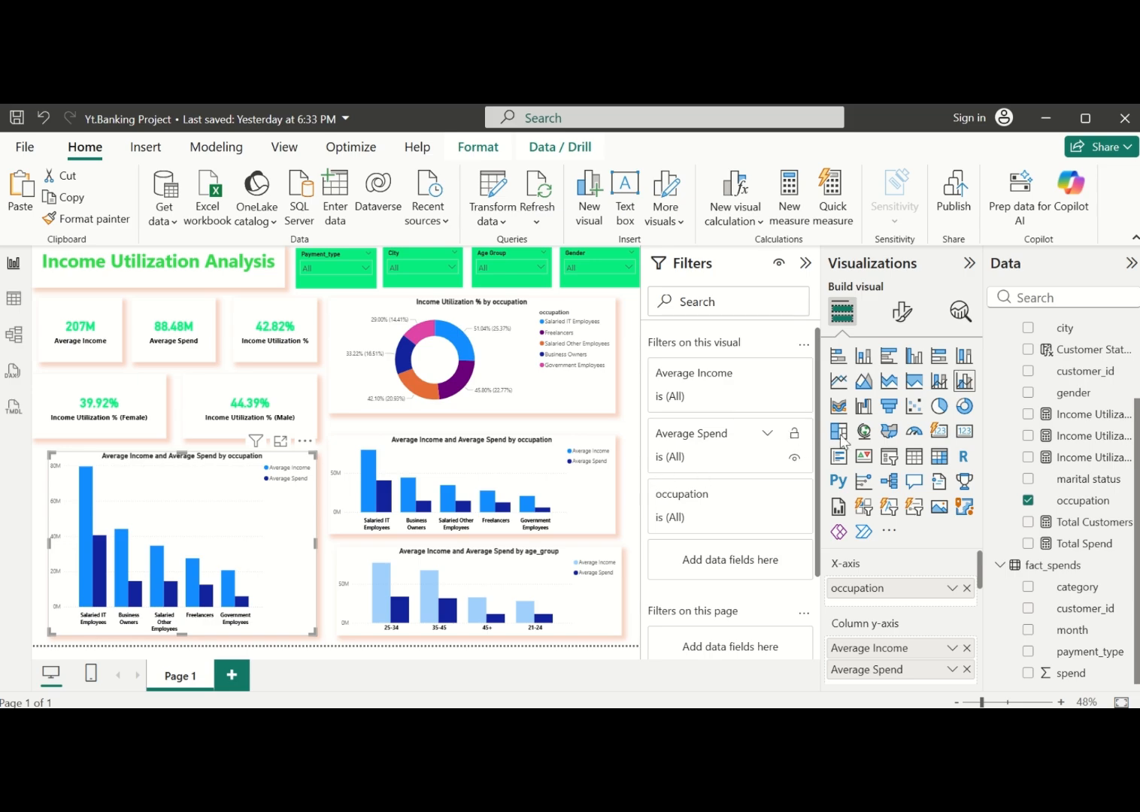
Convert the occupation copy to a table, add Income Utilization % as a column, and lower its top edge to fit the rows
click(916, 457)
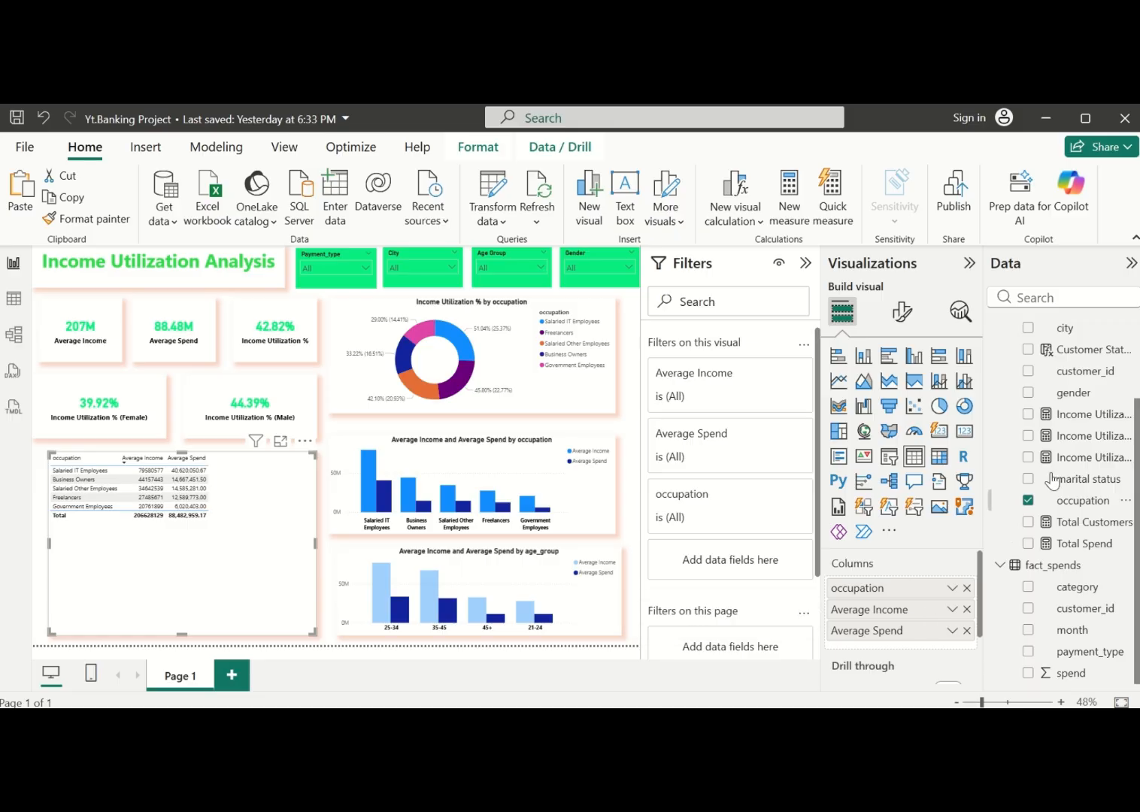
click(1029, 414)
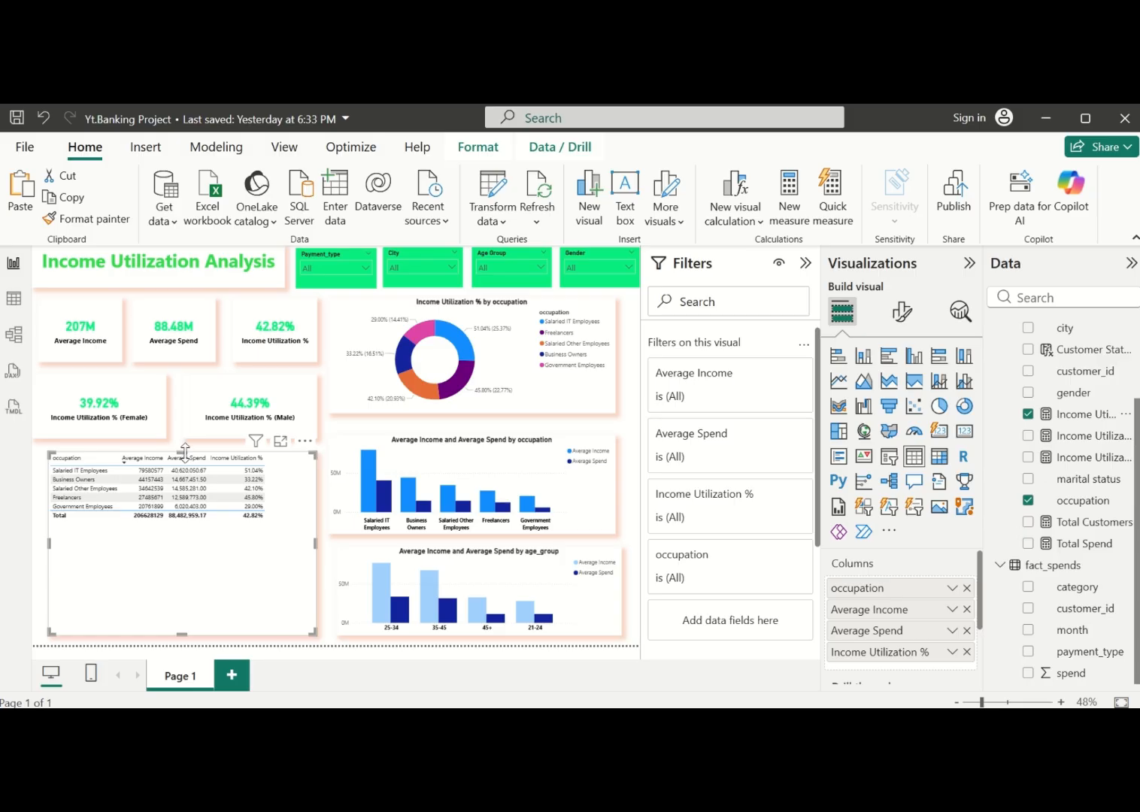
drag(185, 449, 187, 569)
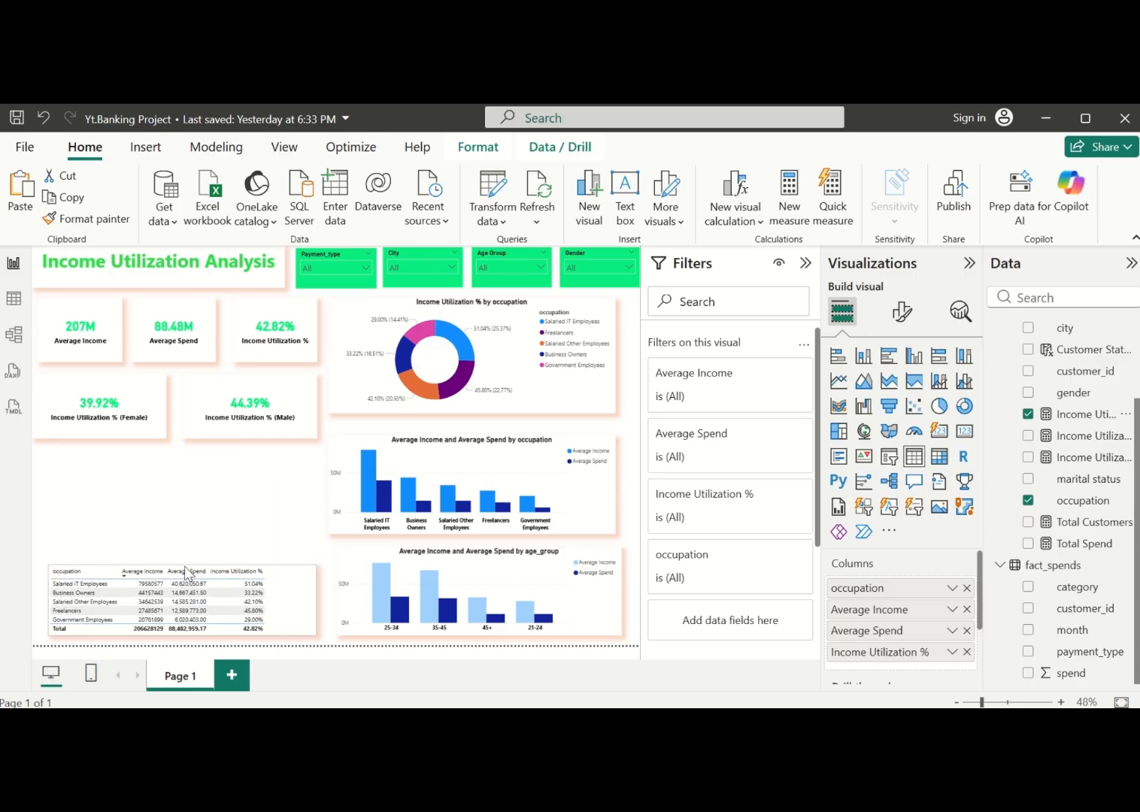
mouse_move(455, 516)
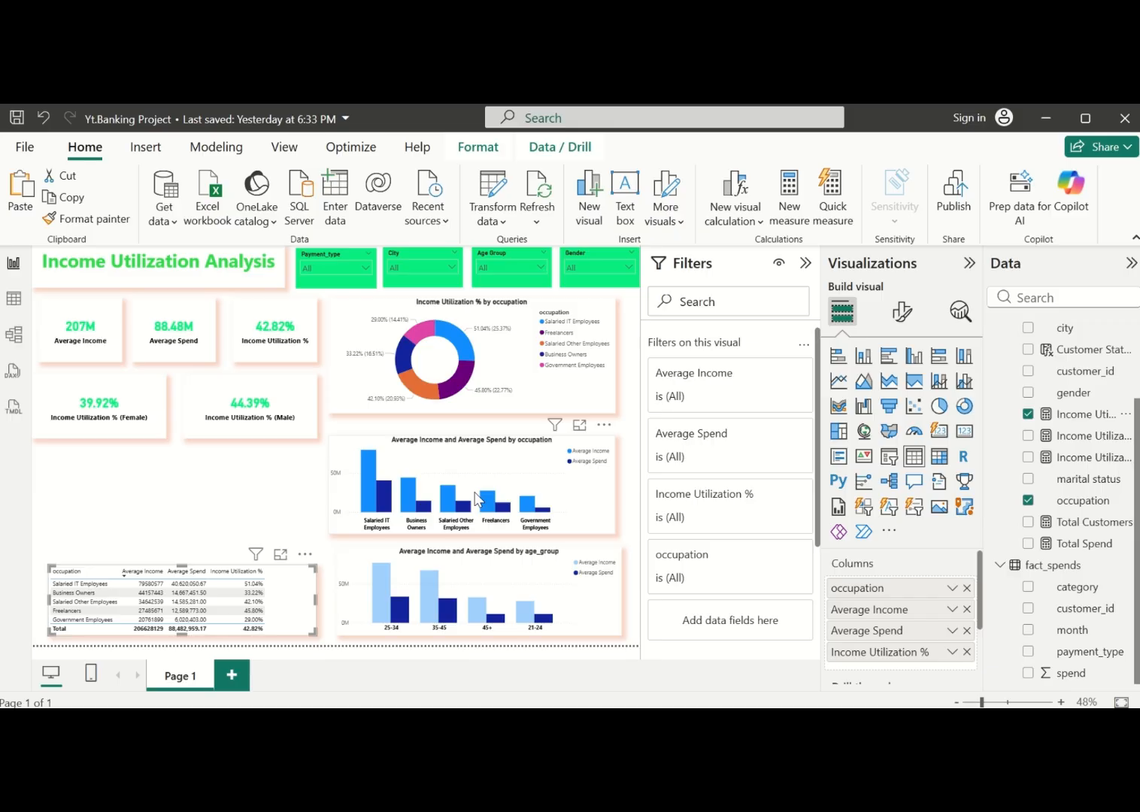
drag(185, 571, 188, 541)
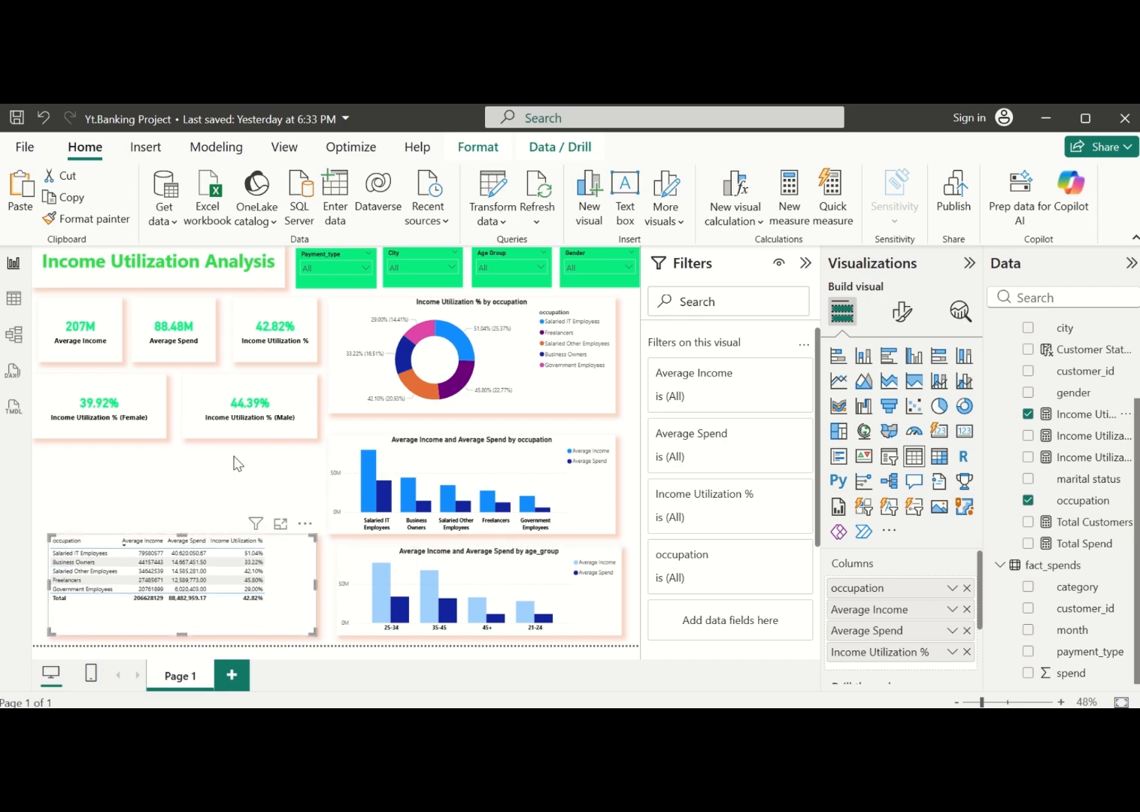
Move the Income Utilization % (Male) and (Female) cards down toward the occupation table and raise both cards' top edges to make them taller
drag(259, 432, 254, 484)
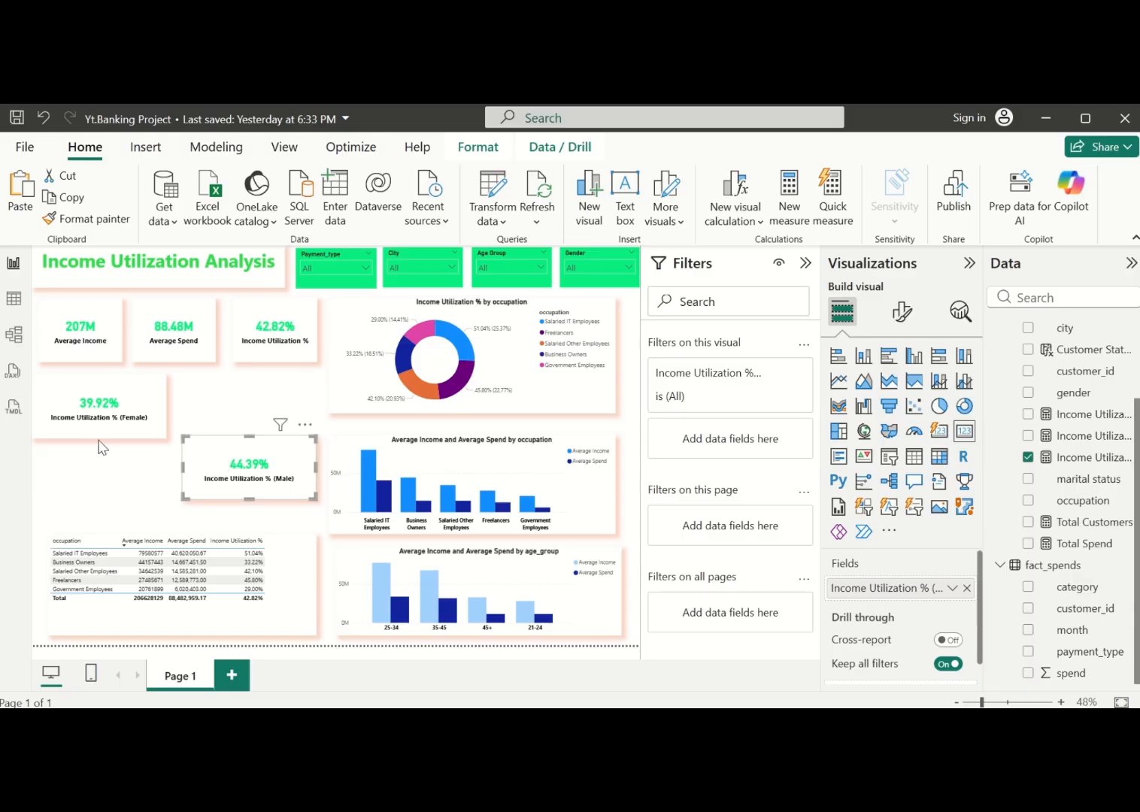
drag(104, 438, 104, 491)
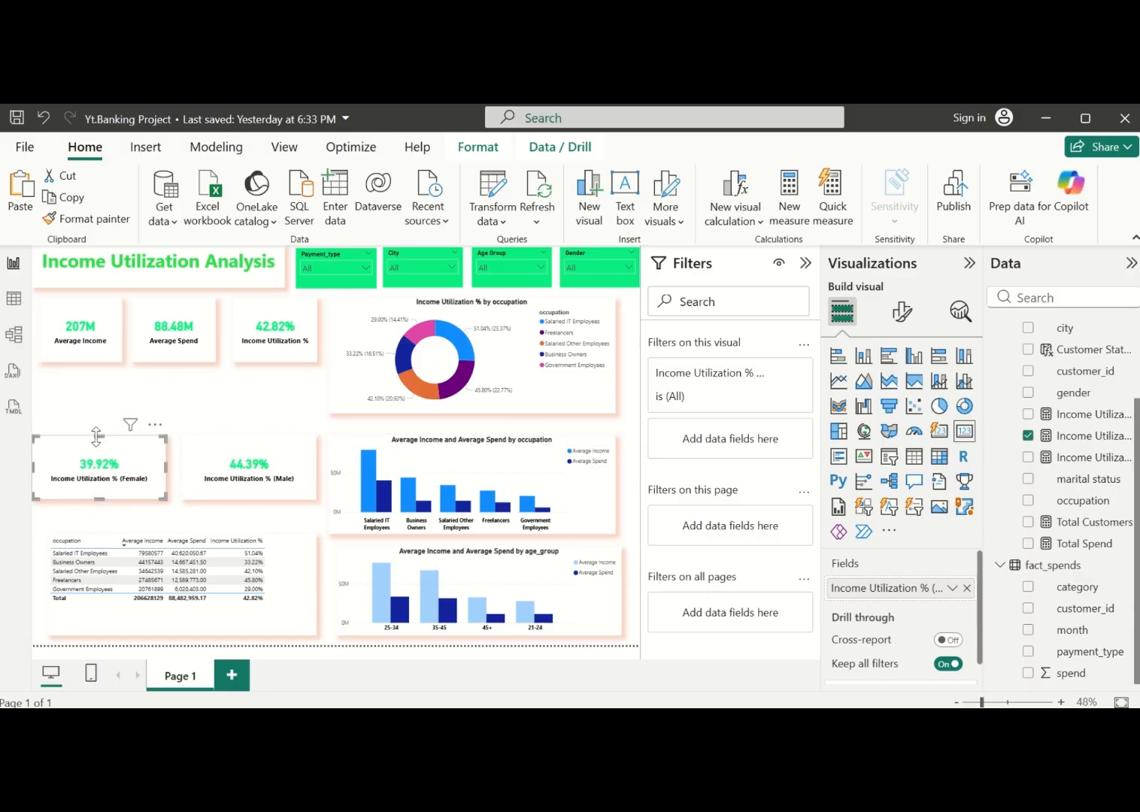
drag(96, 436, 98, 414)
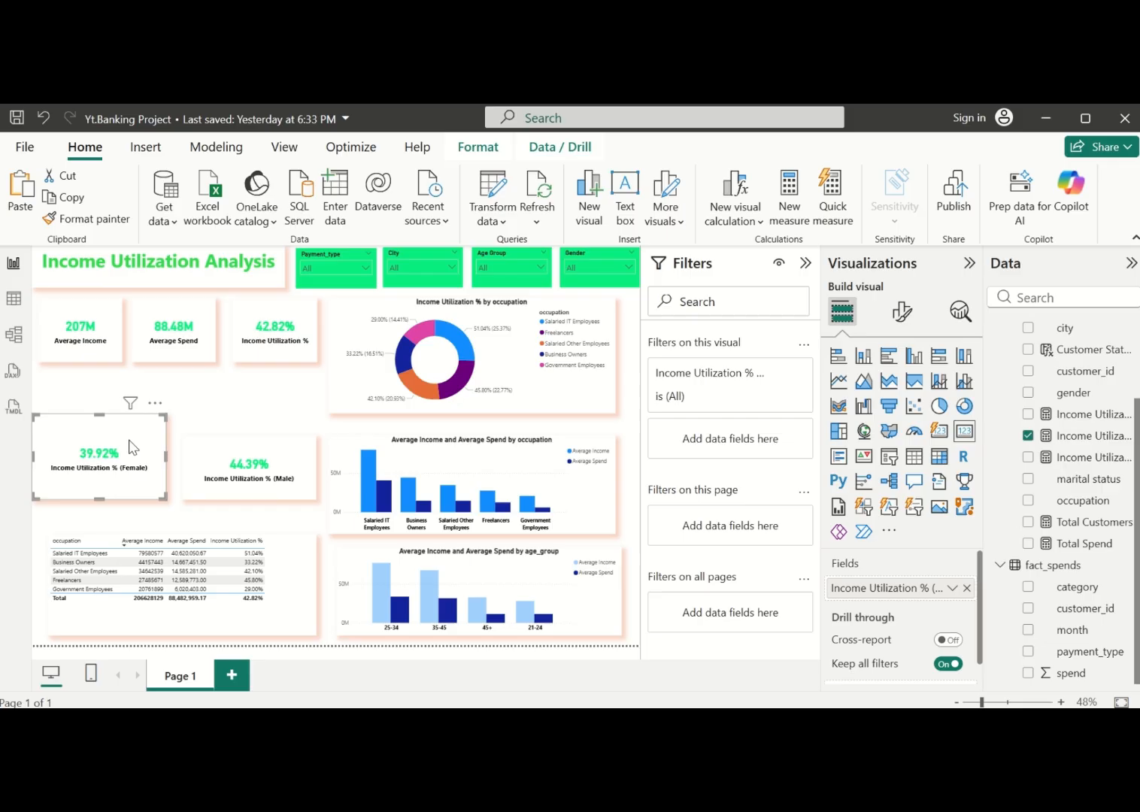
click(265, 443)
click(251, 433)
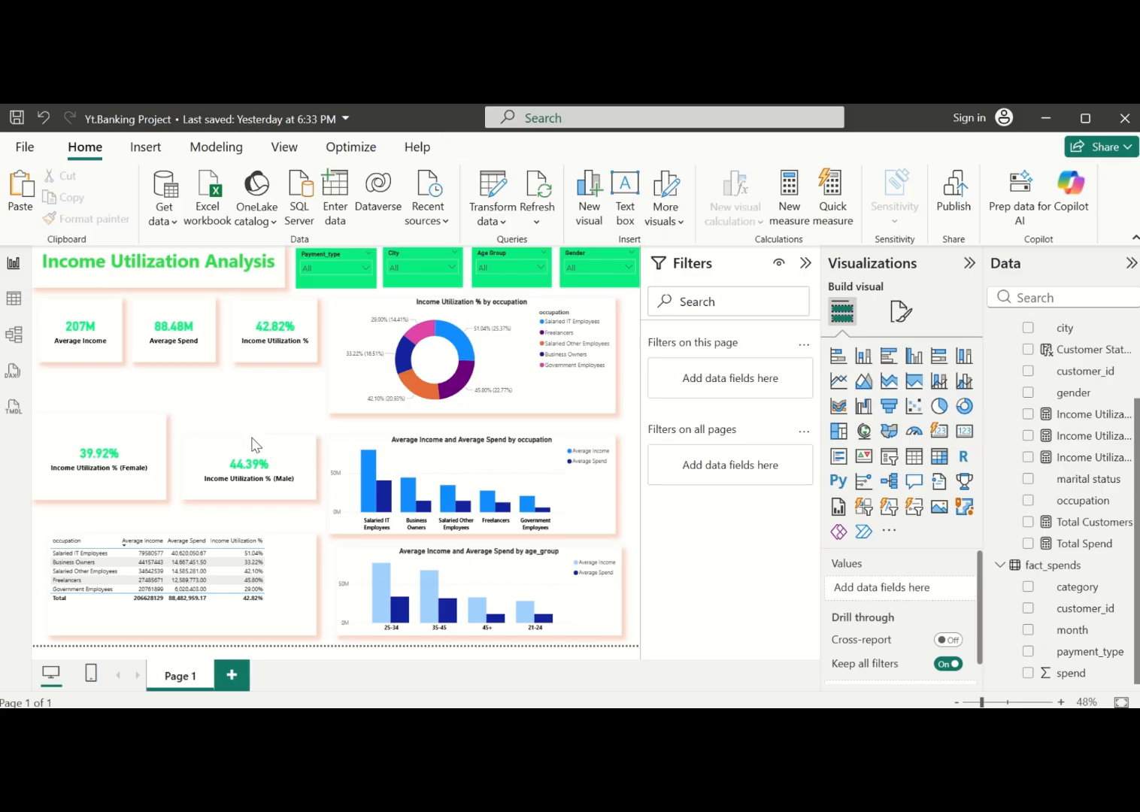
click(251, 444)
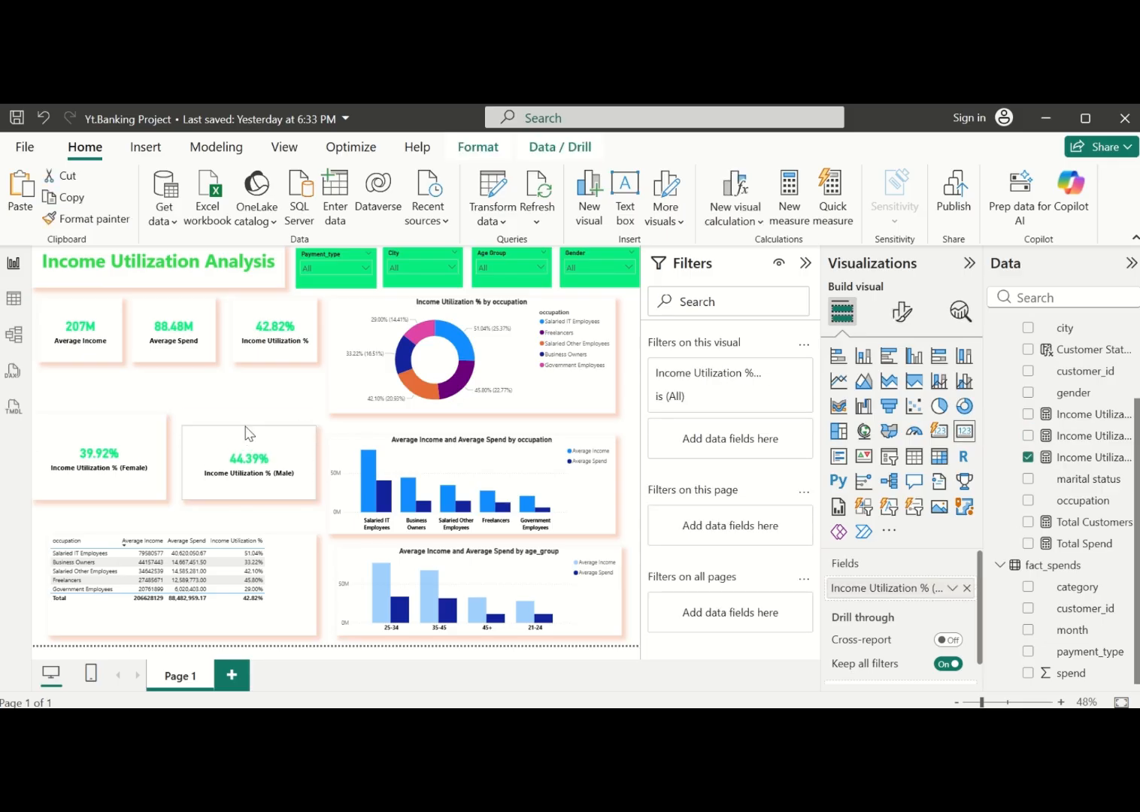
drag(246, 427, 246, 425)
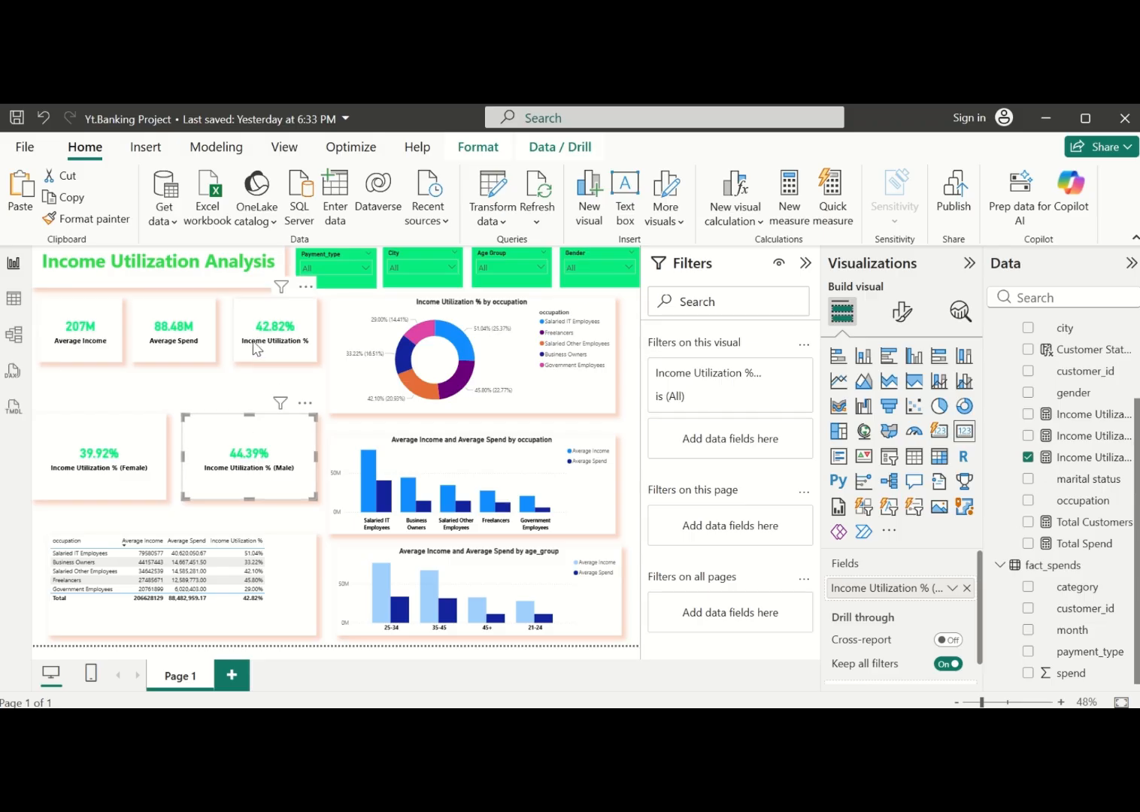
Extend the Income Utilization %, Average Spend and Average Income cards downward to the same height, filling the gap above the gender cards
click(273, 358)
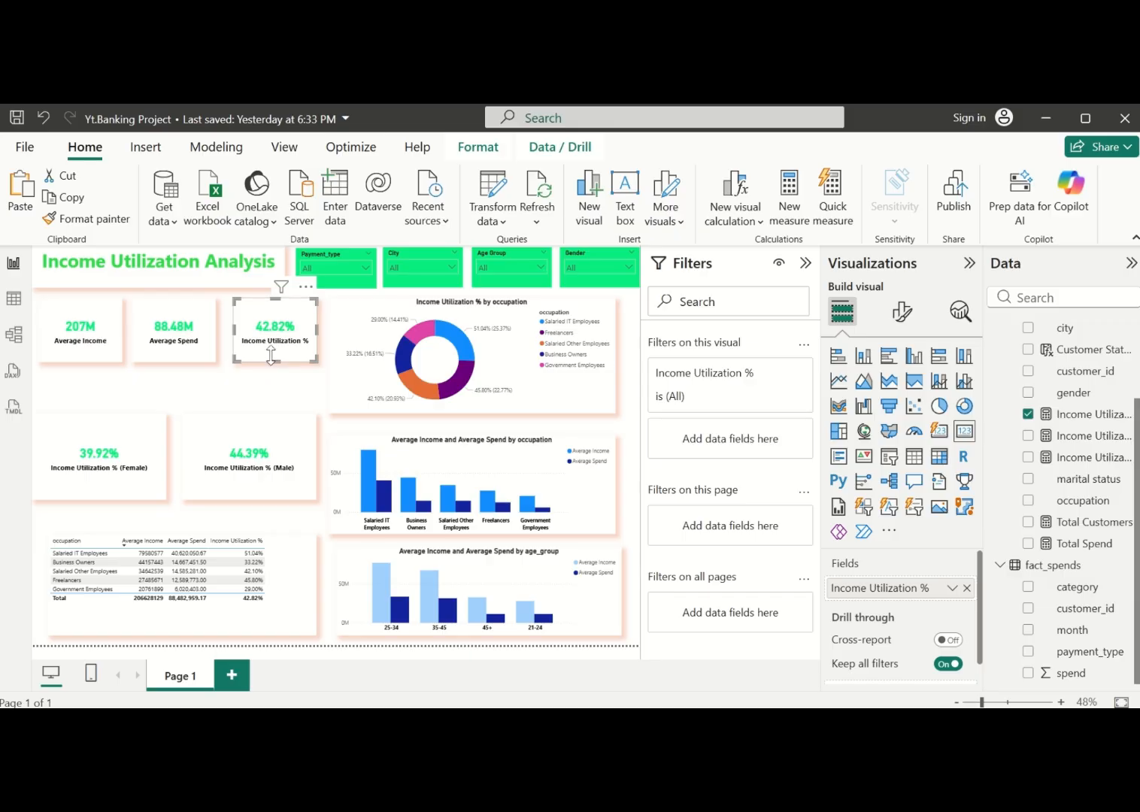
drag(271, 356, 275, 392)
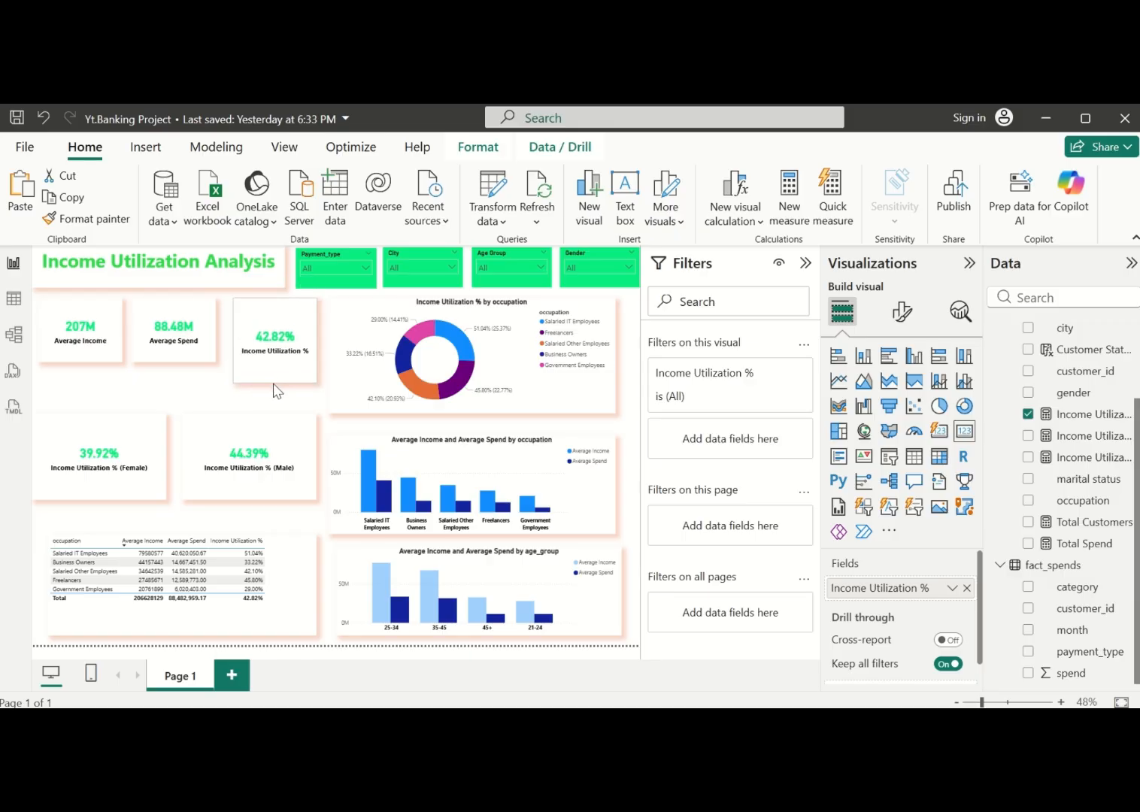
click(180, 340)
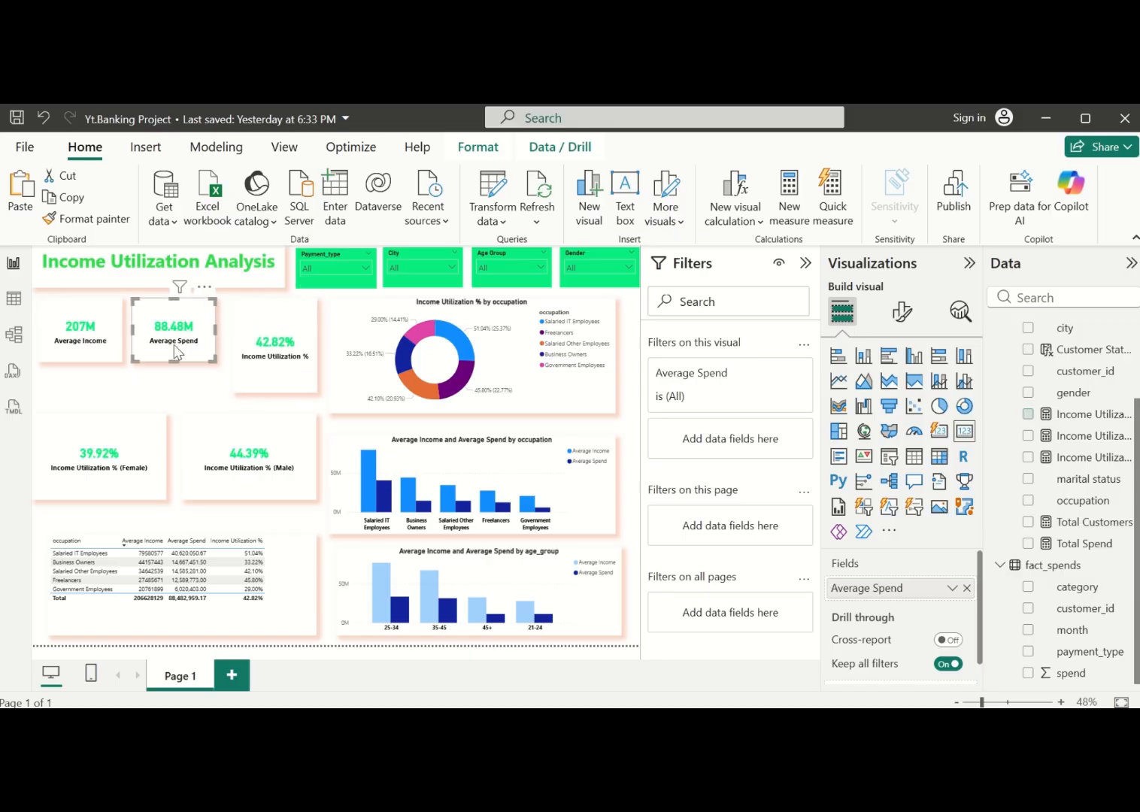
drag(172, 359, 174, 391)
click(85, 333)
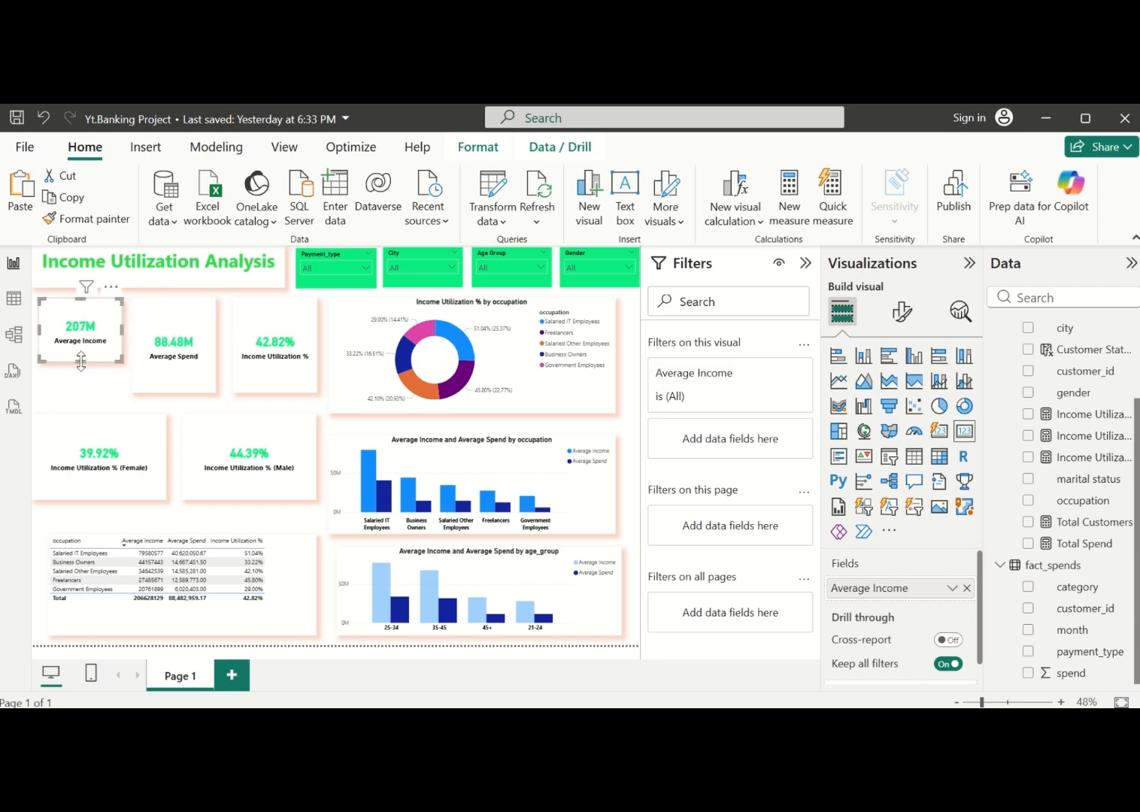
drag(80, 362, 86, 392)
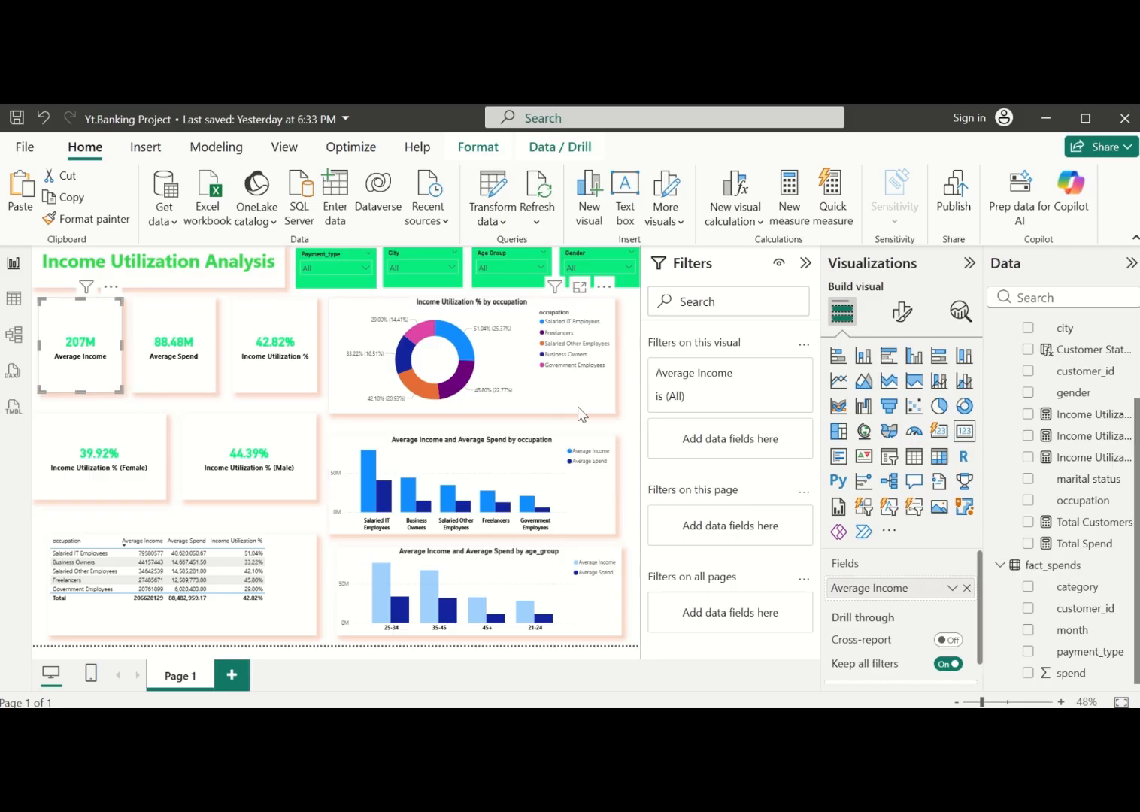
Widen the occupation column chart, the age_group chart and the donut chart so their outer edges align near the page's edge
click(599, 492)
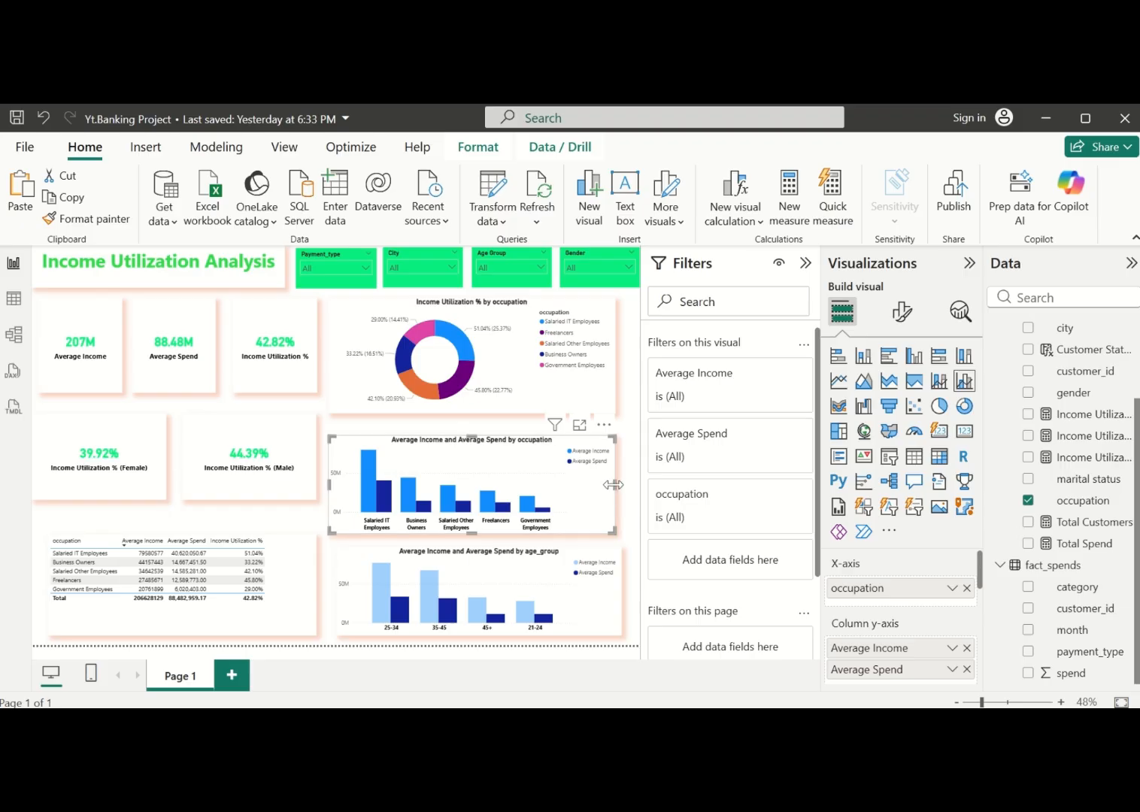
drag(613, 485, 621, 488)
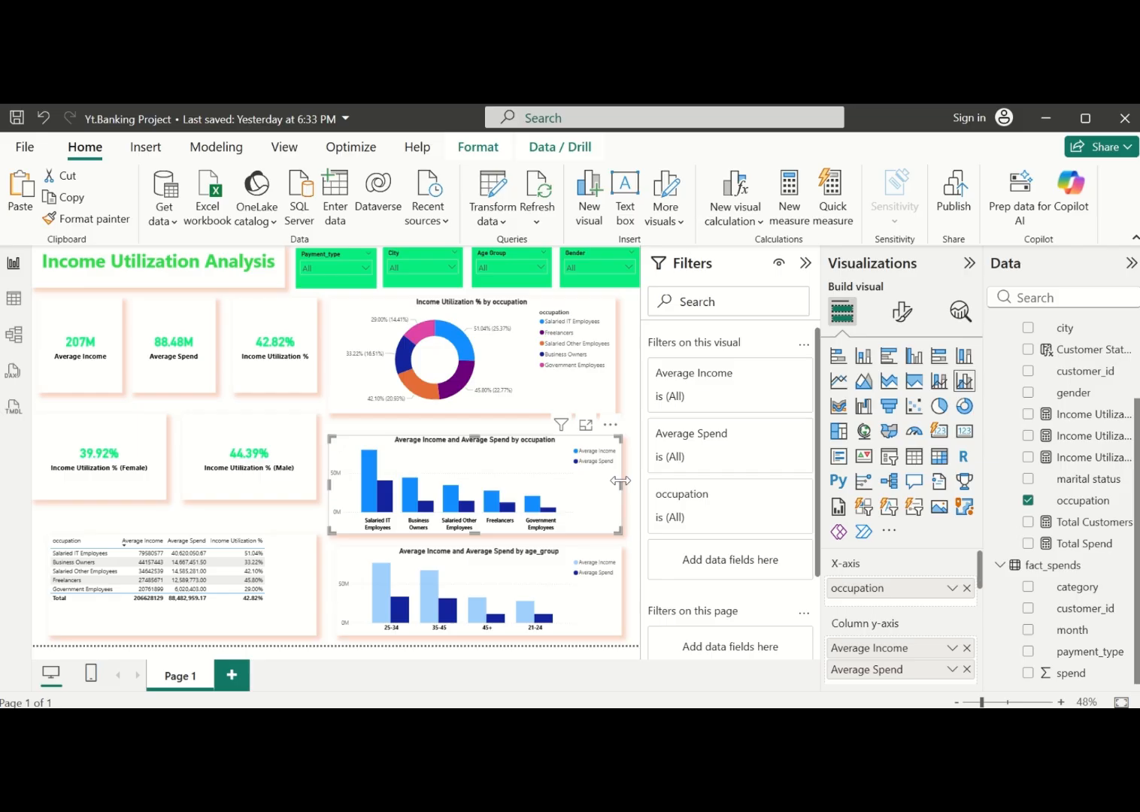
drag(621, 481, 630, 485)
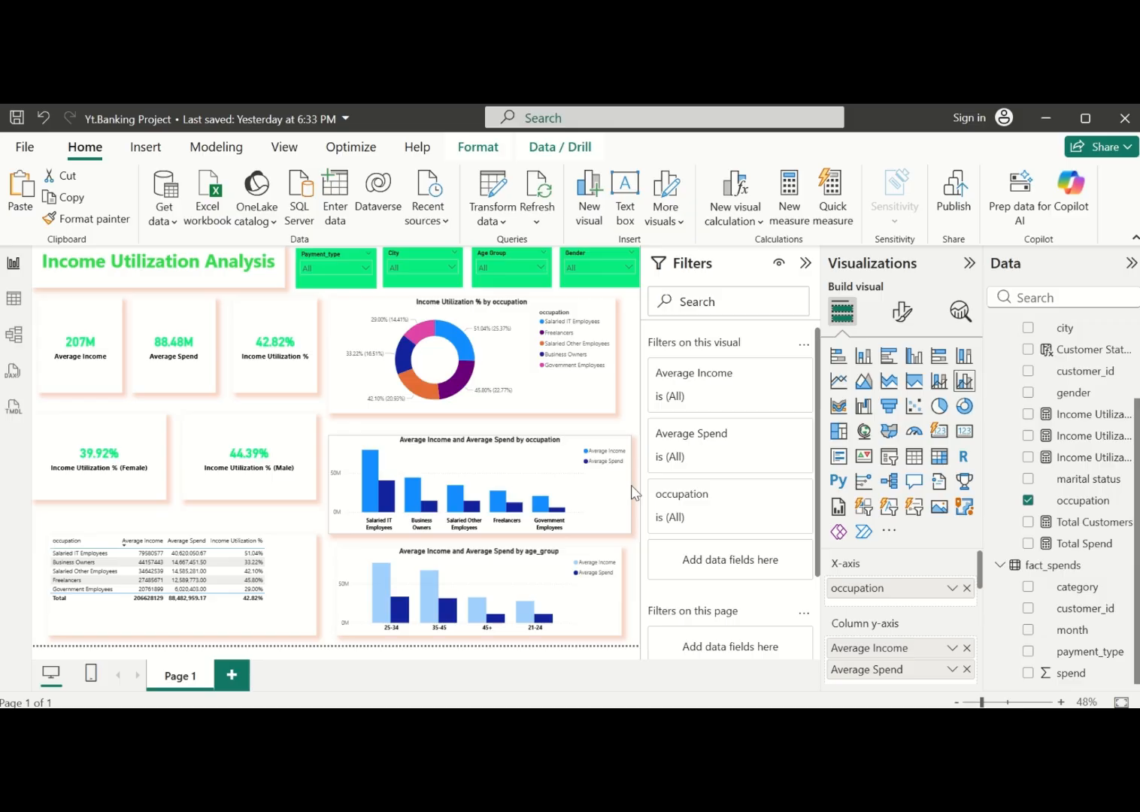
click(621, 610)
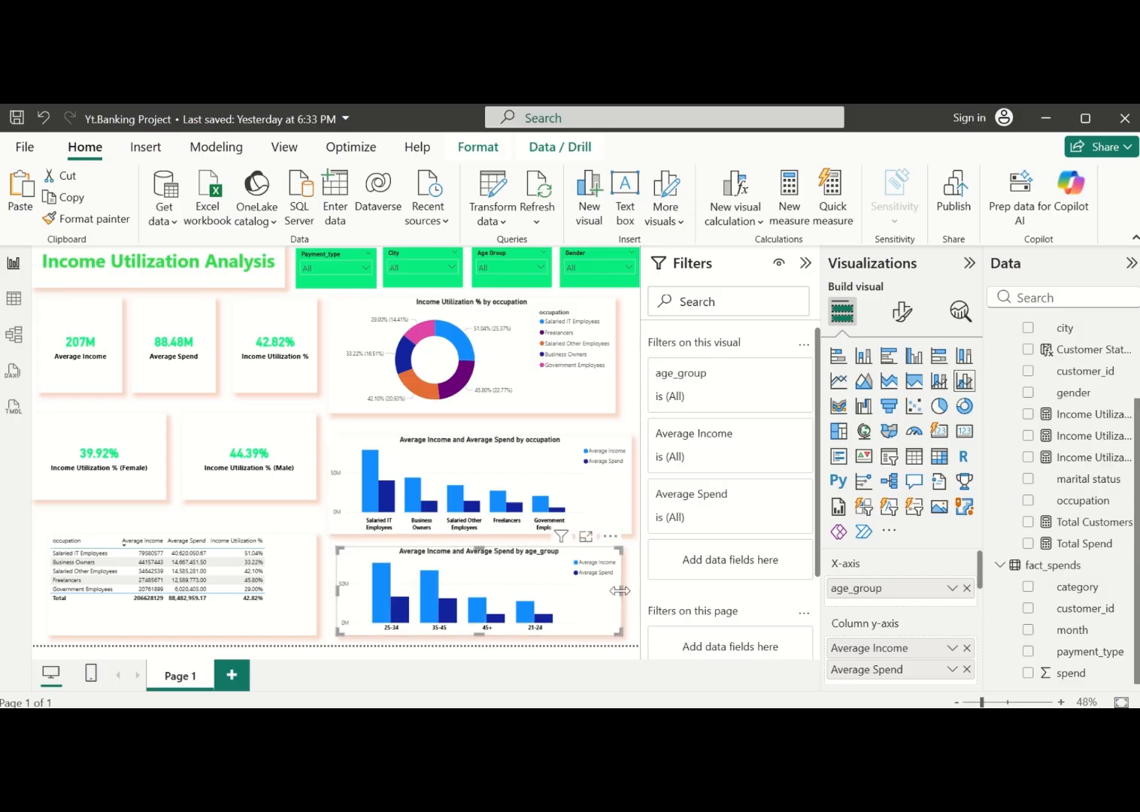
drag(621, 591, 631, 600)
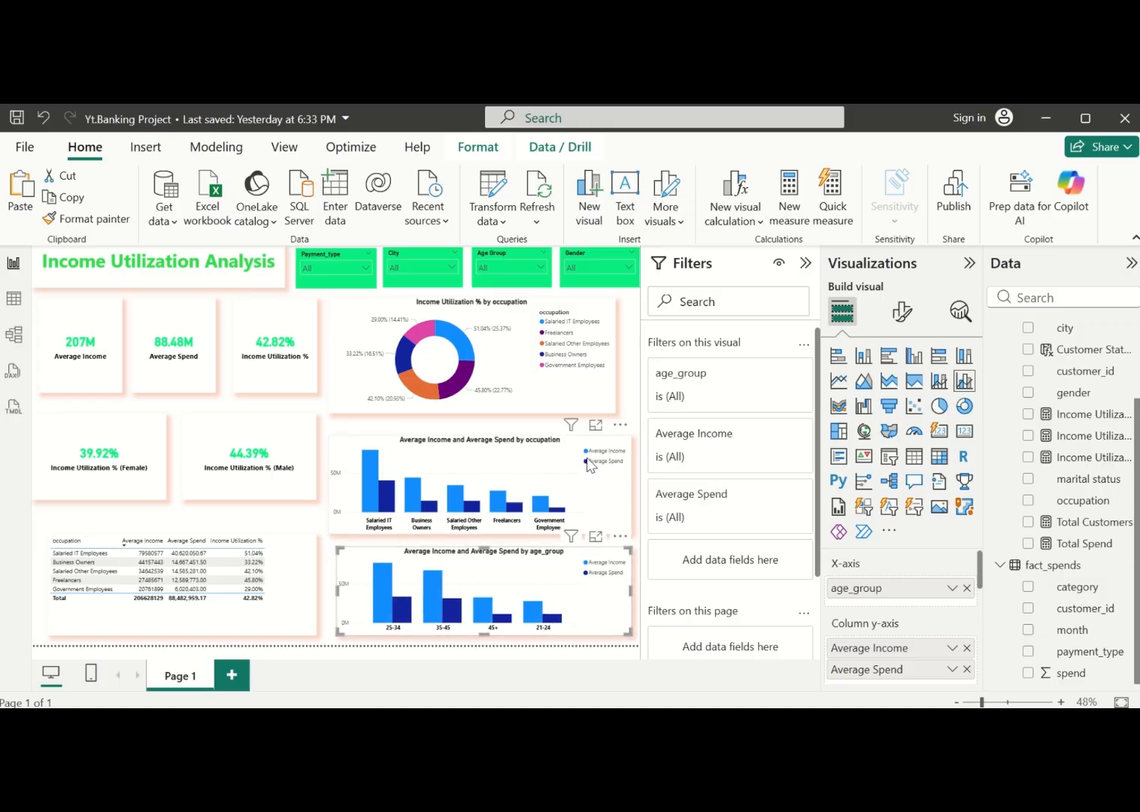
click(594, 379)
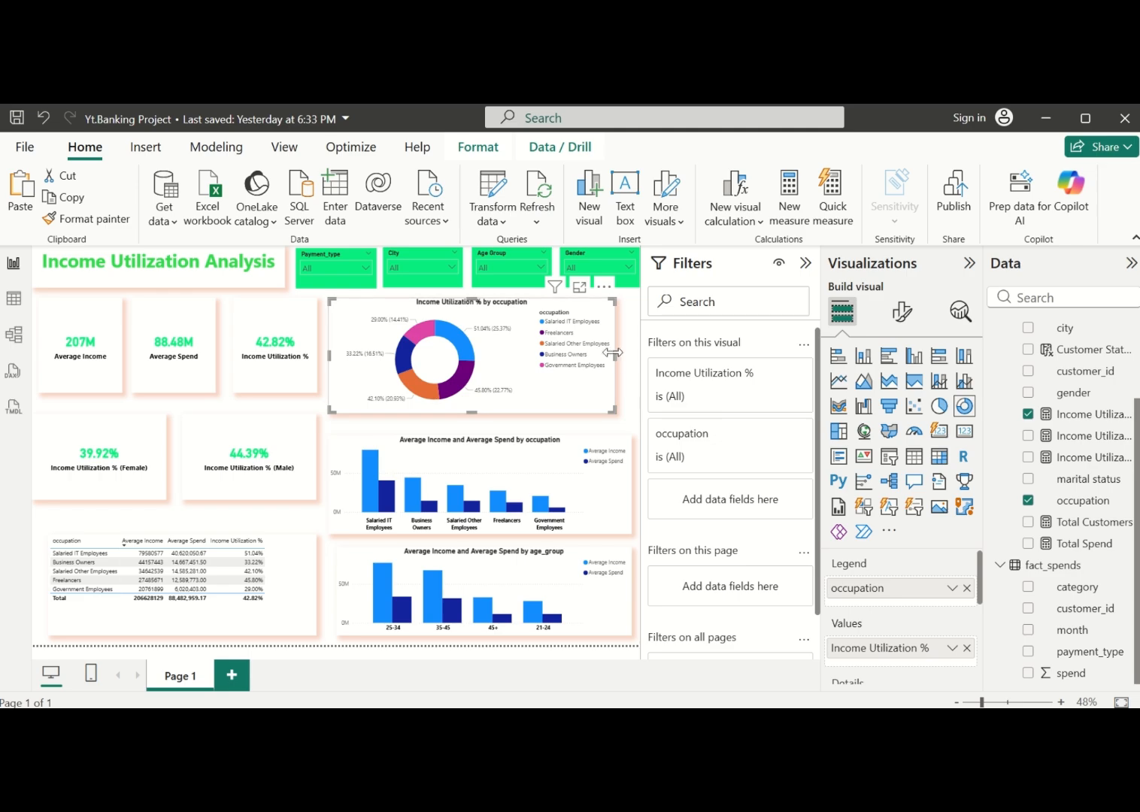
drag(612, 352, 631, 364)
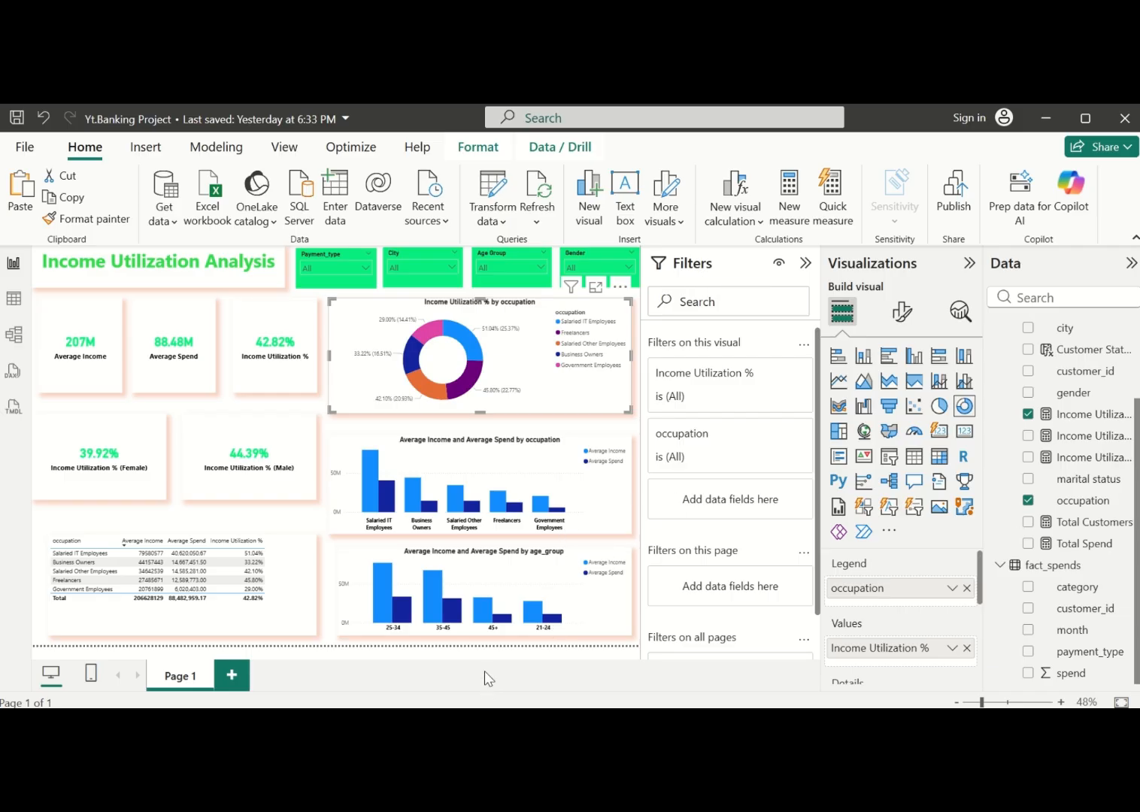
mouse_move(484, 622)
click(325, 621)
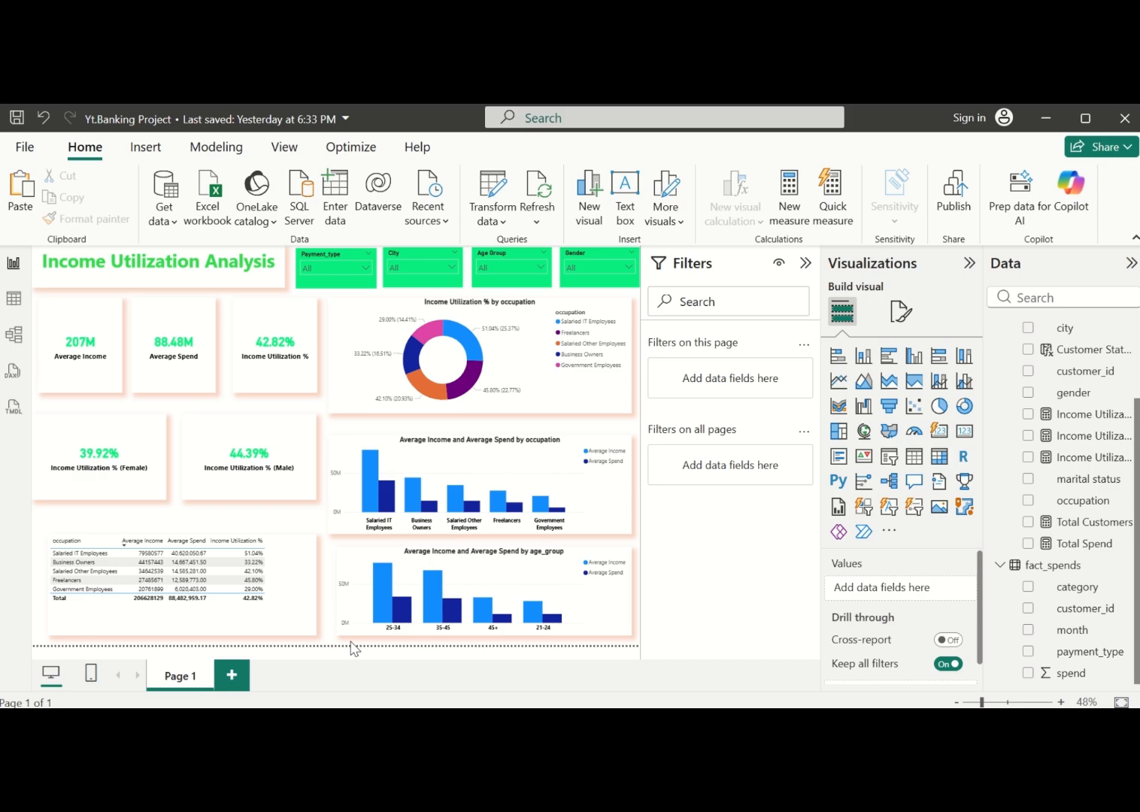
Rename the report page Page 1 as Income Utilitization Dashboard
double_click(184, 677)
key(BackSpace)
key(BackSpace)
key(BackSpace)
key(BackSpace)
key(BackSpace)
key(BackSpace)
text(Income)
text(i)
text(ation Dashboard)
key(Return)
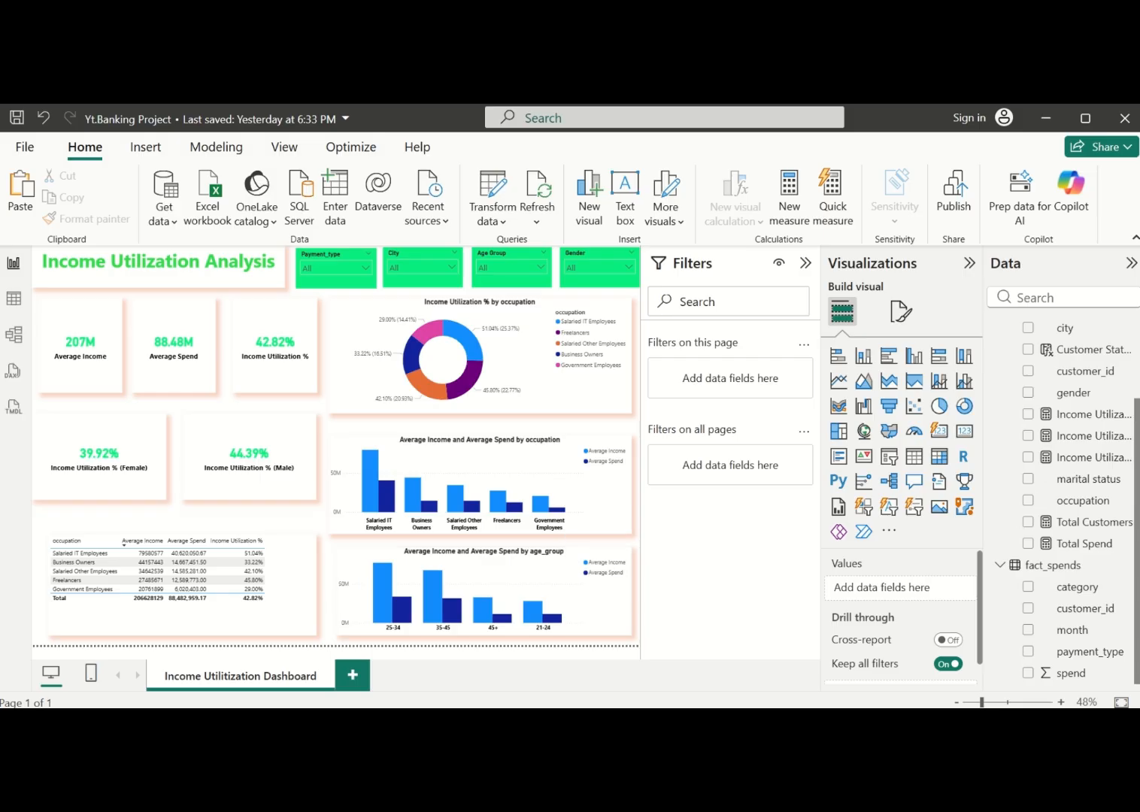
Add a second report page and name it Insights
click(351, 679)
double_click(367, 675)
key(BackSpace)
key(BackSpace)
key(BackSpace)
key(BackSpace)
key(BackSpace)
key(BackSpace)
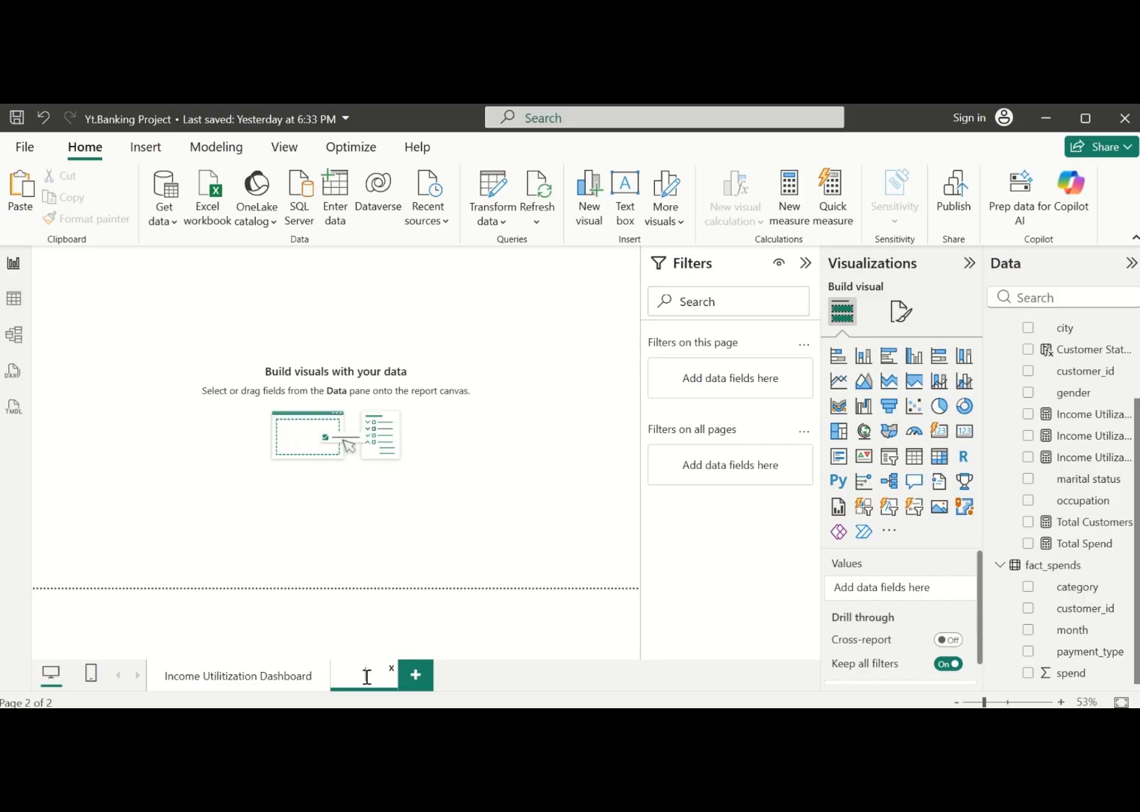
text(Insights)
Add a third report page named Recommendations and return to the Income Utilitization Dashboard page
click(415, 675)
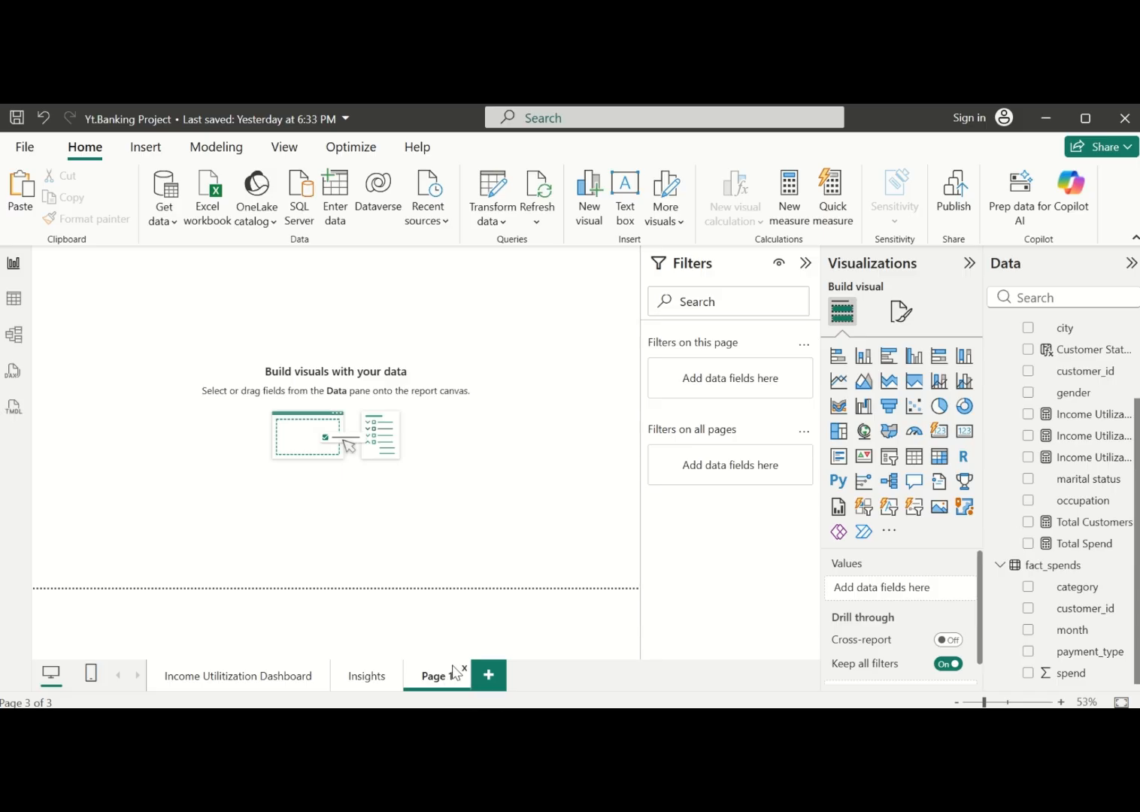
double_click(455, 675)
key(BackSpace)
key(BackSpace)
key(BackSpace)
key(BackSpace)
key(BackSpace)
key(BackSpace)
text(Recommendations)
key(Return)
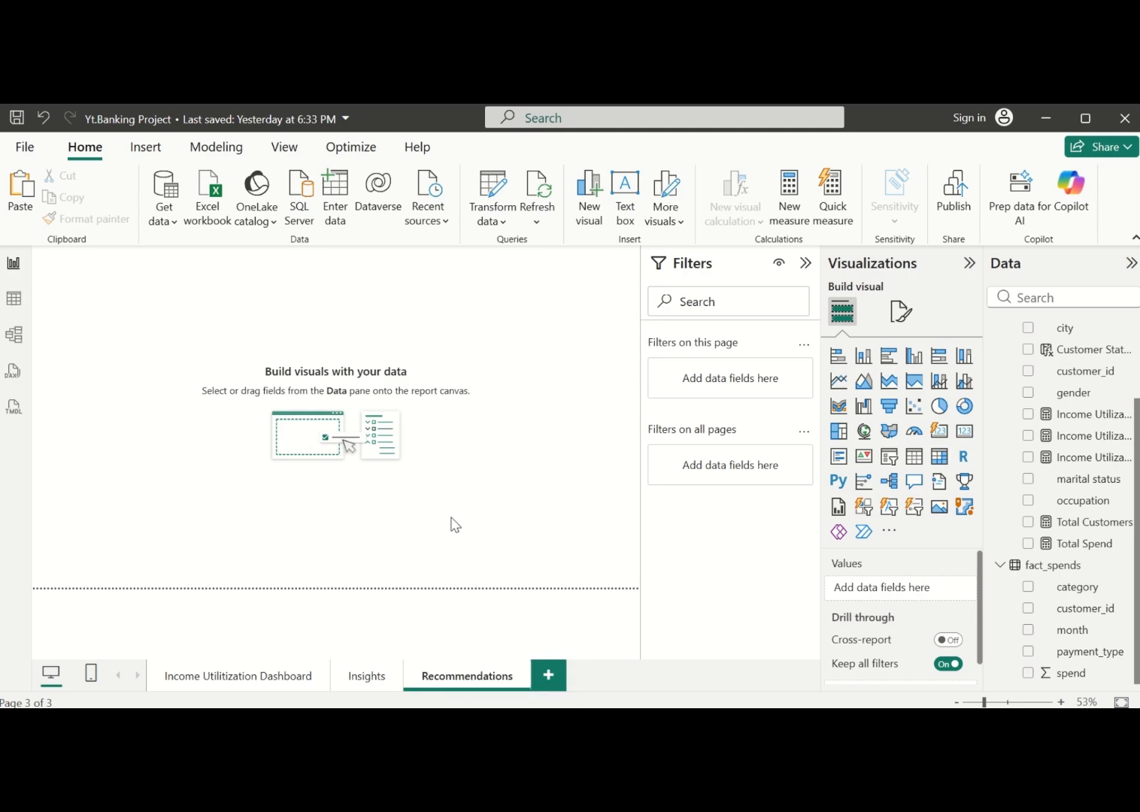
click(254, 684)
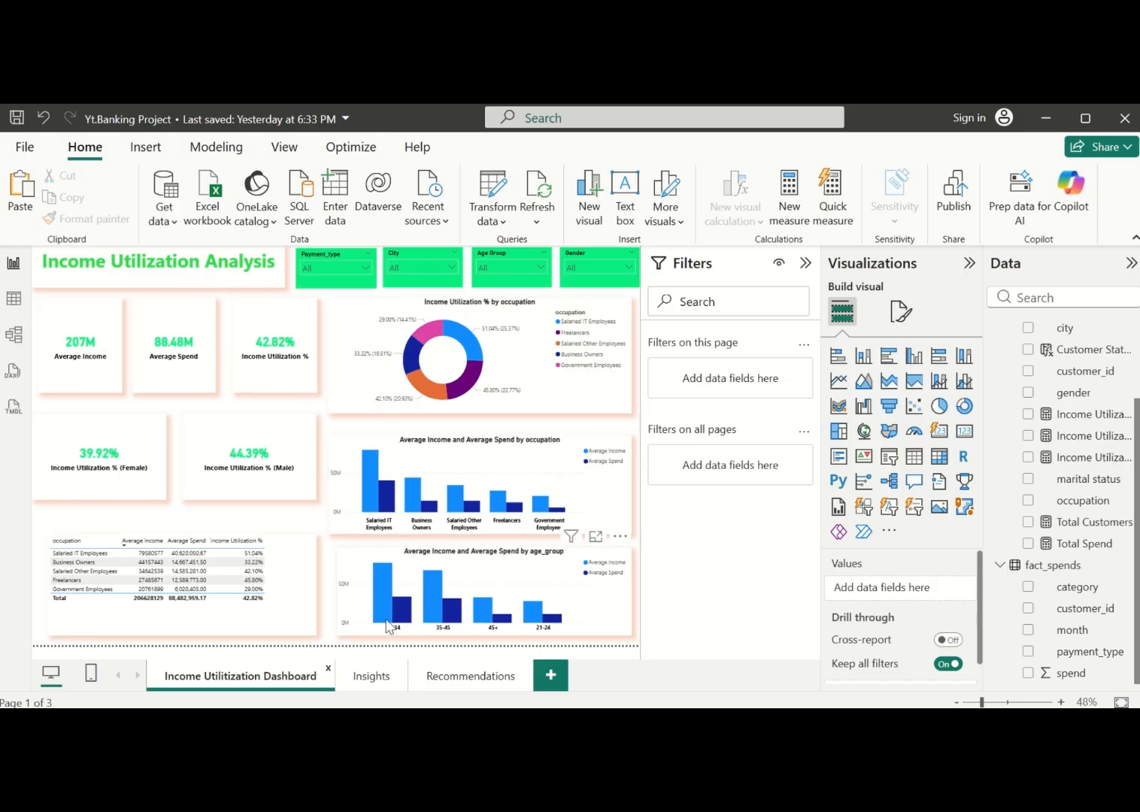
mouse_move(387, 627)
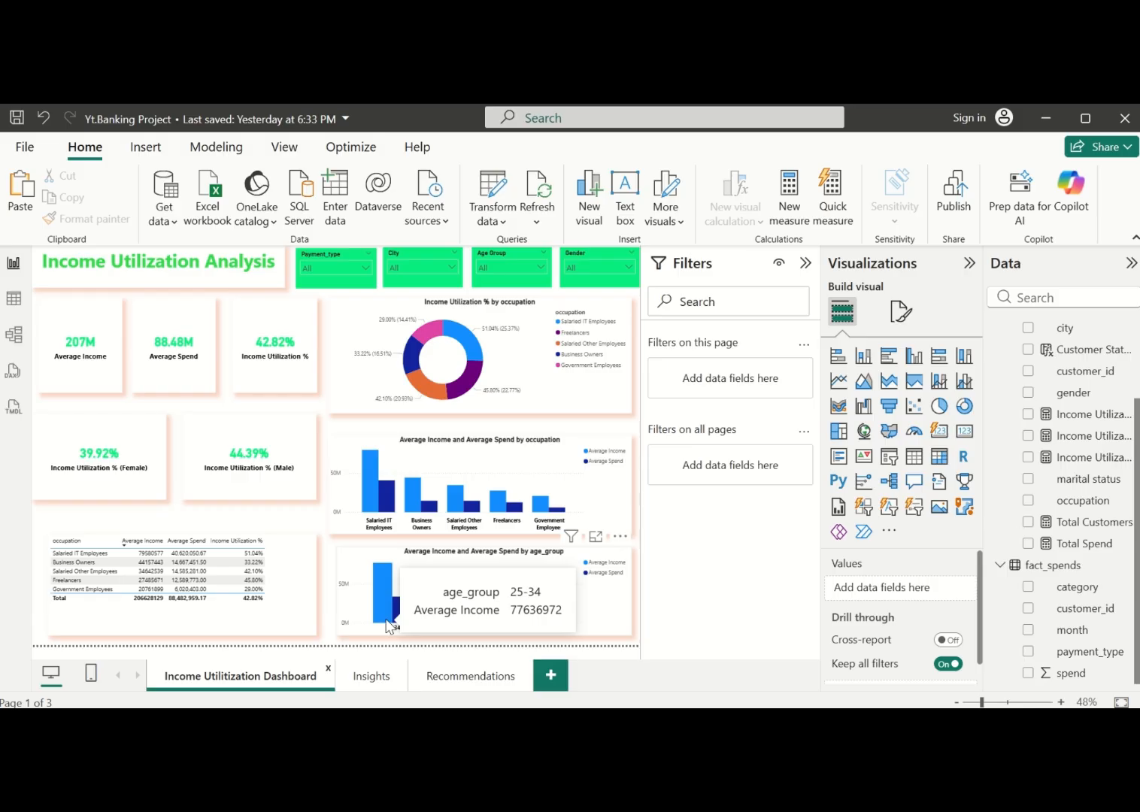